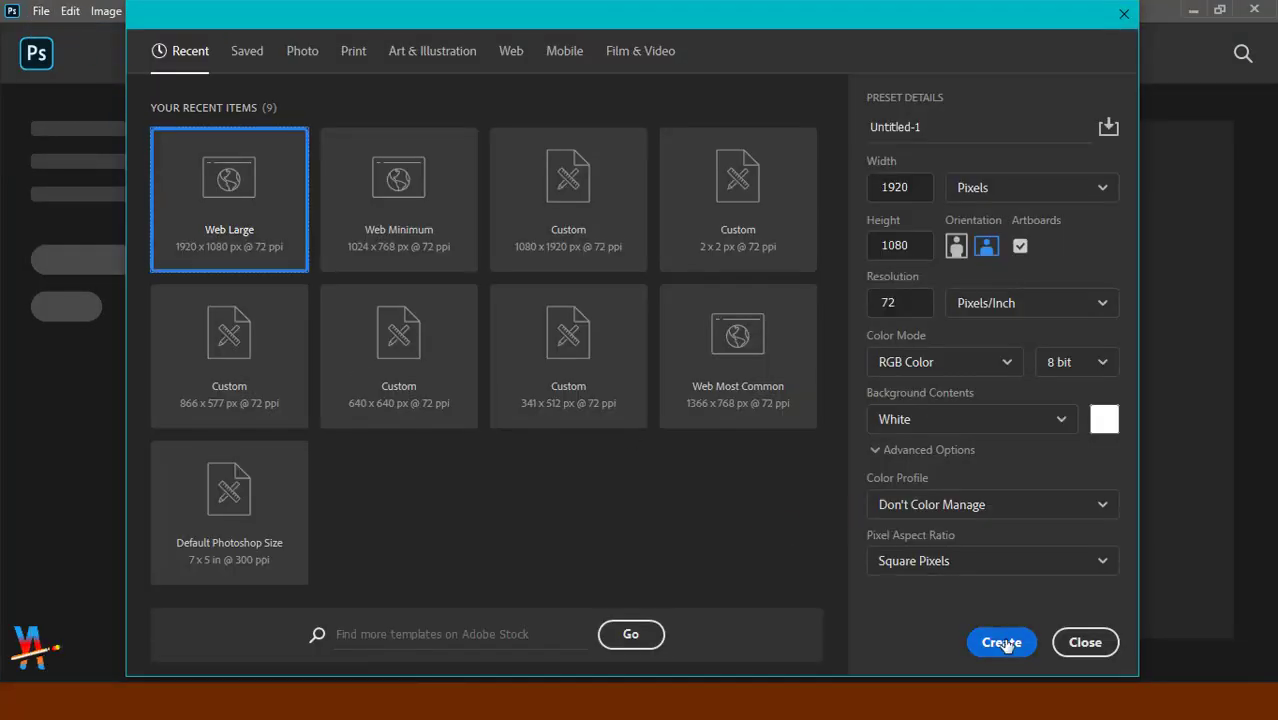
Create a 1920×1080 Web Large artboard document with a pale blue-grey b9cdcd Solid Color fill.
{"action": "left_click", "coordinate": [1005, 645]}
{"action": "left_click", "coordinate": [1173, 670]}
{"action": "left_click", "coordinate": [1190, 338]}
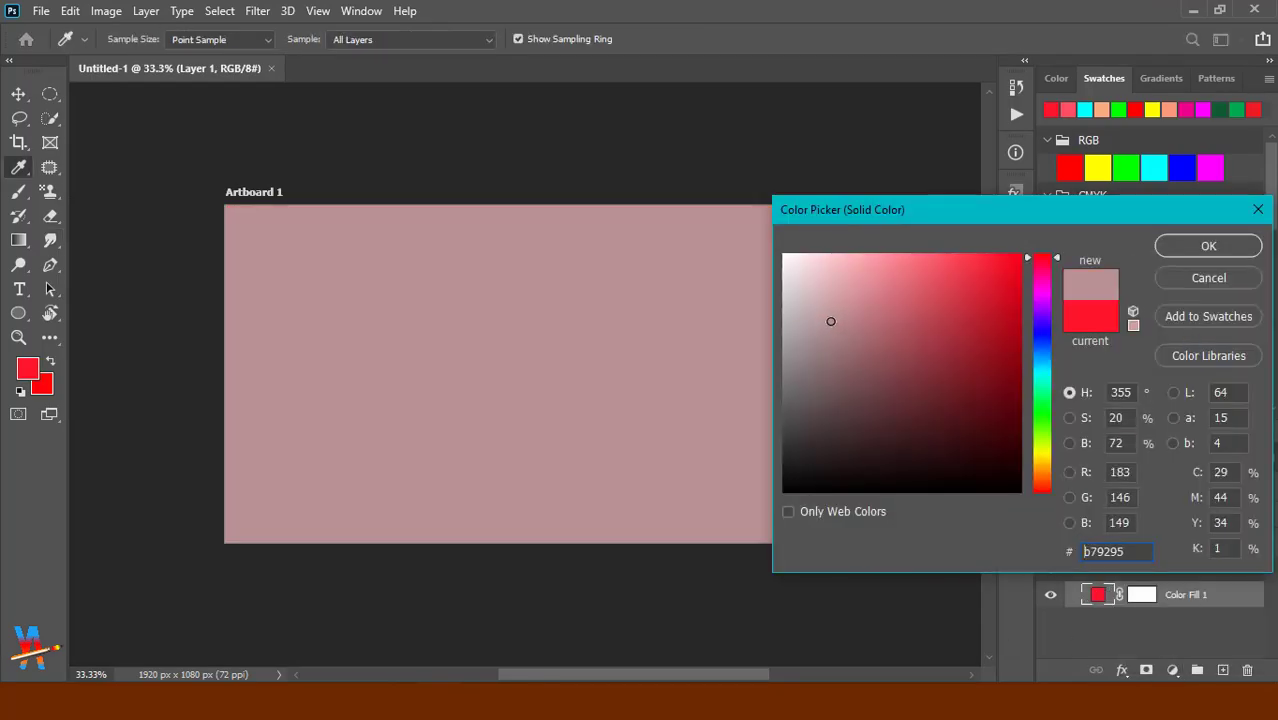
{"action": "mouse_move", "coordinate": [827, 320]}
{"action": "left_mouse_down"}
{"action": "mouse_move", "coordinate": [789, 297]}
{"action": "mouse_move", "coordinate": [806, 300]}
{"action": "left_mouse_up"}
{"action": "left_click", "coordinate": [1043, 373]}
{"action": "left_click", "coordinate": [1209, 246]}
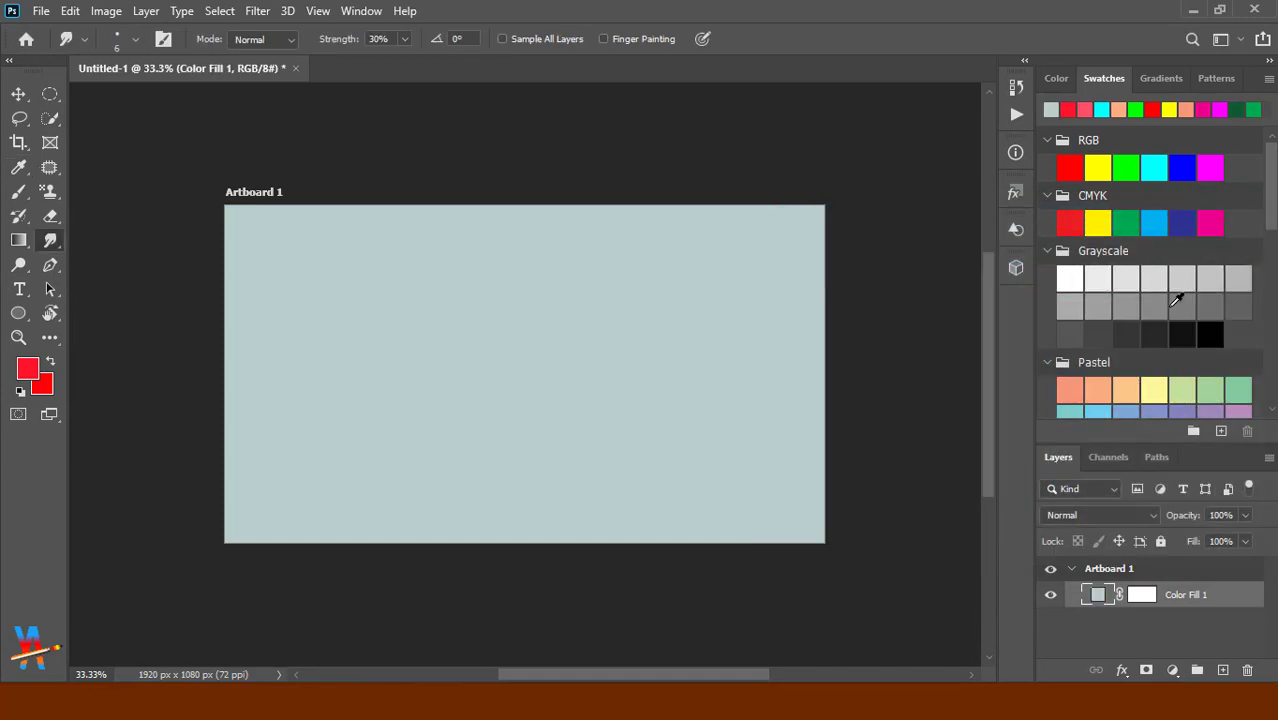
Fit the artboard to the window and bring up the Open file browser.
{"action": "key", "text": "ctrl+0"}
{"action": "left_click", "coordinate": [41, 11]}
{"action": "left_click", "coordinate": [58, 48]}
Open the bearded man's photo from the Desktop 'ps photose' folder.
{"action": "left_click", "coordinate": [77, 154]}
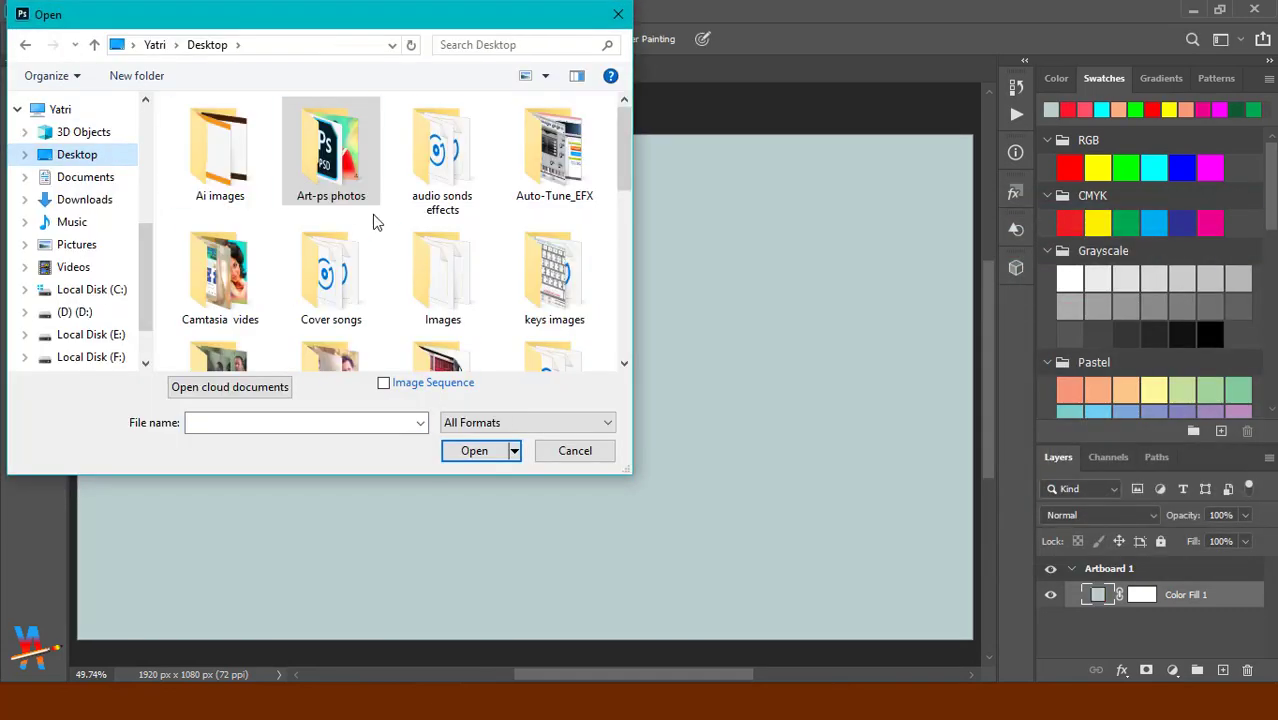
{"action": "scroll", "coordinate": [373, 217], "scroll_direction": "down", "scroll_amount": 2}
{"action": "scroll", "coordinate": [385, 290], "scroll_direction": "down", "scroll_amount": 2}
{"action": "double_click", "coordinate": [442, 165]}
{"action": "scroll", "coordinate": [462, 265], "scroll_direction": "down", "scroll_amount": 1}
{"action": "left_click", "coordinate": [575, 200]}
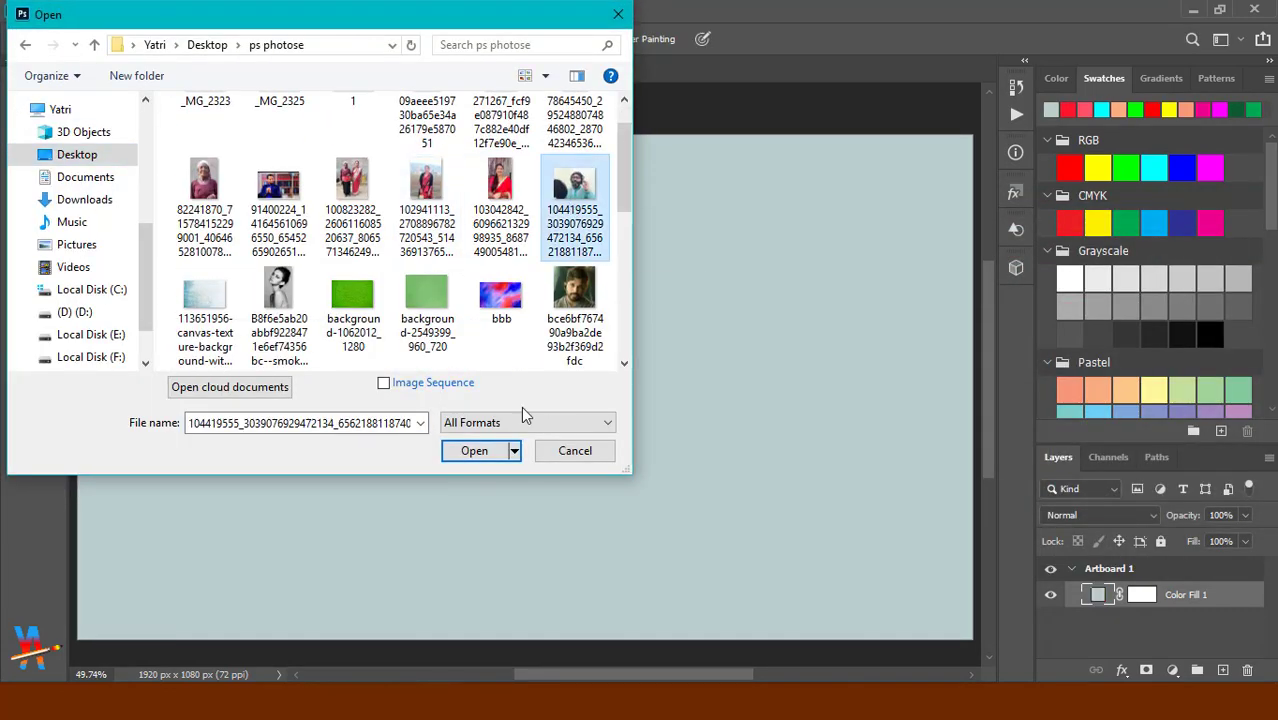
{"action": "left_click", "coordinate": [474, 450]}
Place the photo on the artboard and enlarge it to about 155.7%.
{"action": "left_click_drag", "start_coordinate": [565, 389], "coordinate": [573, 416]}
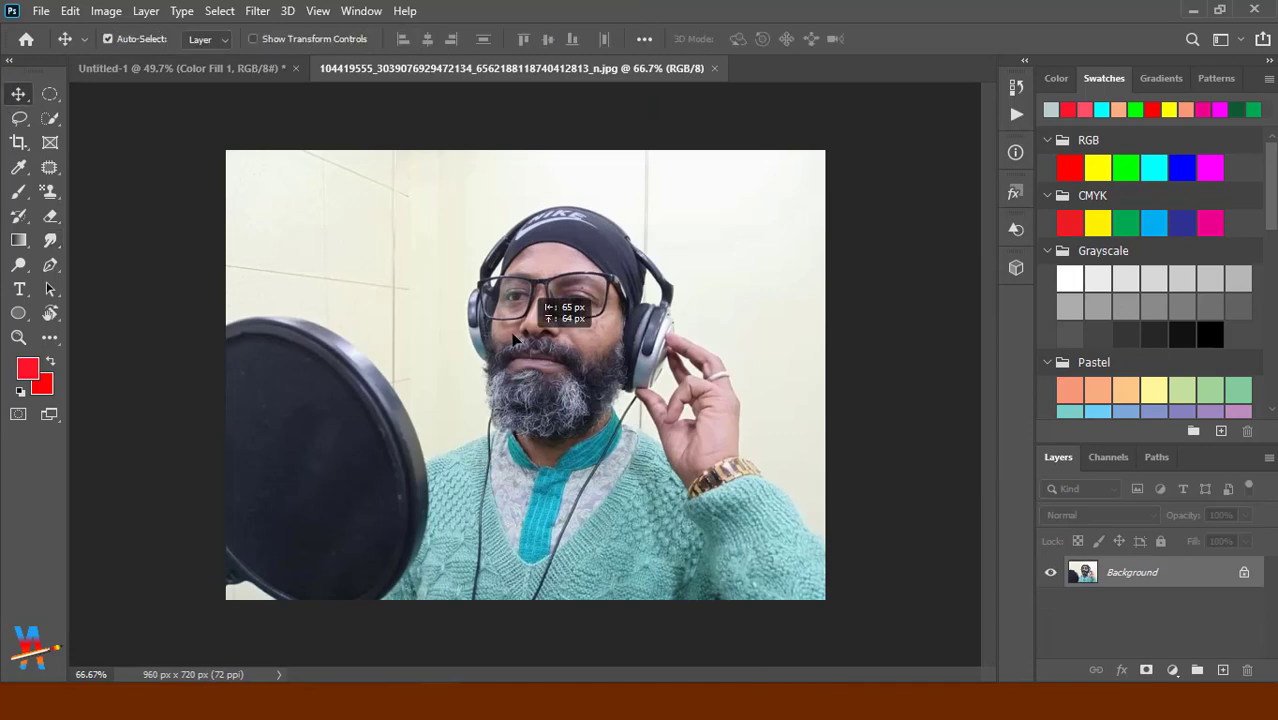
{"action": "left_click_drag", "start_coordinate": [540, 353], "coordinate": [307, 287]}
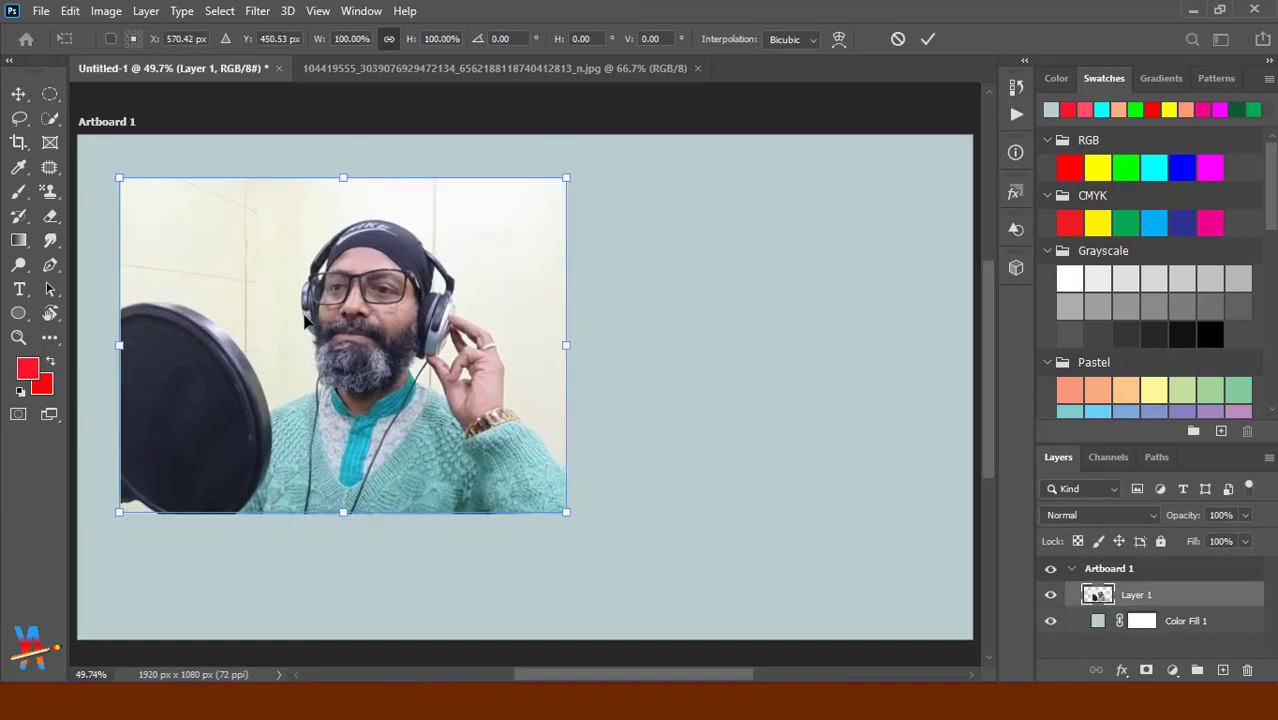
{"action": "left_click_drag", "start_coordinate": [565, 171], "coordinate": [708, 185]}
{"action": "left_click_drag", "start_coordinate": [565, 288], "coordinate": [705, 371]}
{"action": "mouse_move", "coordinate": [807, 628]}
{"action": "left_mouse_down"}
{"action": "mouse_move", "coordinate": [789, 598]}
{"action": "mouse_move", "coordinate": [906, 655]}
{"action": "left_mouse_up"}
{"action": "left_click_drag", "start_coordinate": [793, 565], "coordinate": [798, 589]}
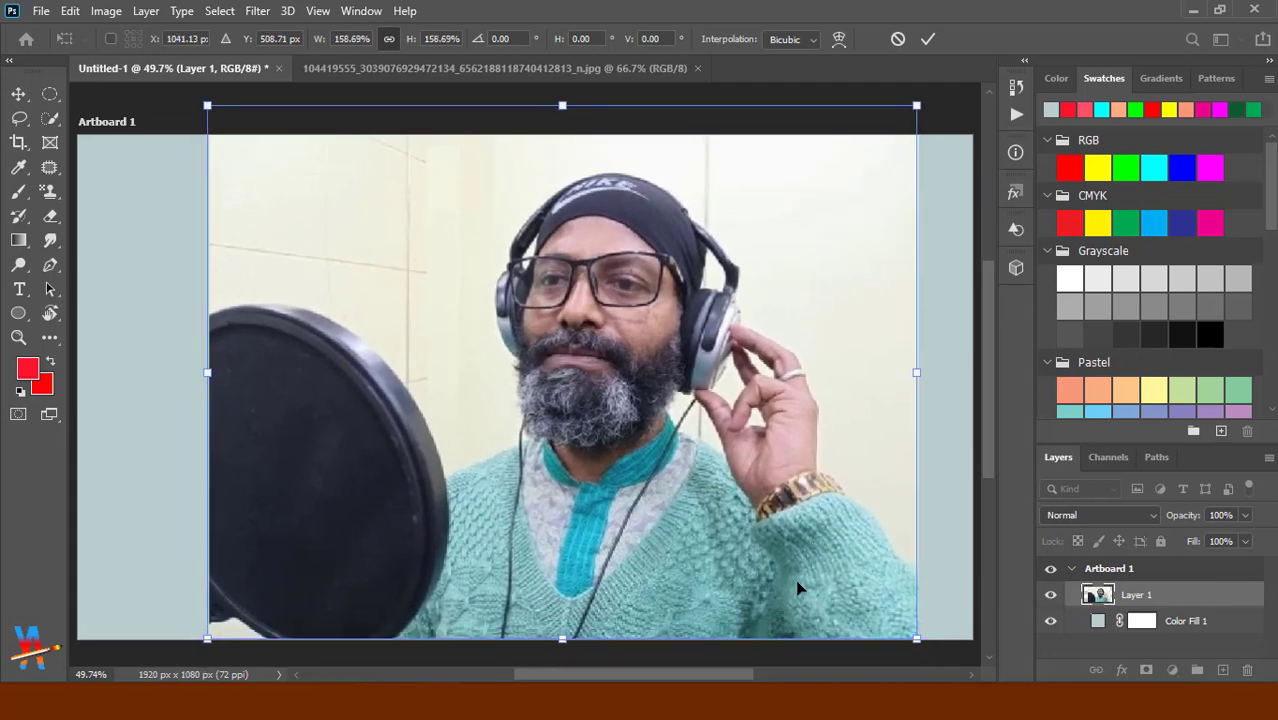
{"action": "left_click_drag", "start_coordinate": [926, 113], "coordinate": [905, 116]}
{"action": "left_click_drag", "start_coordinate": [699, 434], "coordinate": [707, 442]}
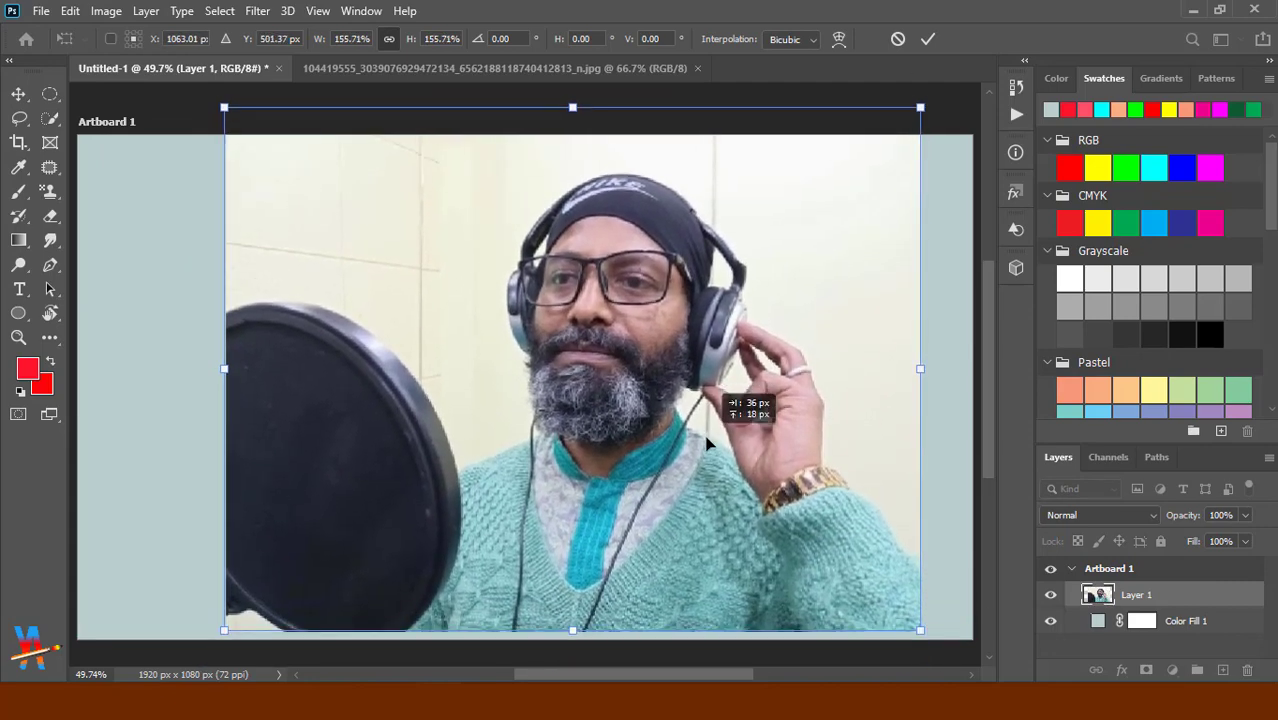
{"action": "key", "text": "Return"}
Duplicate the photo layer and rename the lower copy 'file'.
{"action": "key", "text": "ctrl+j"}
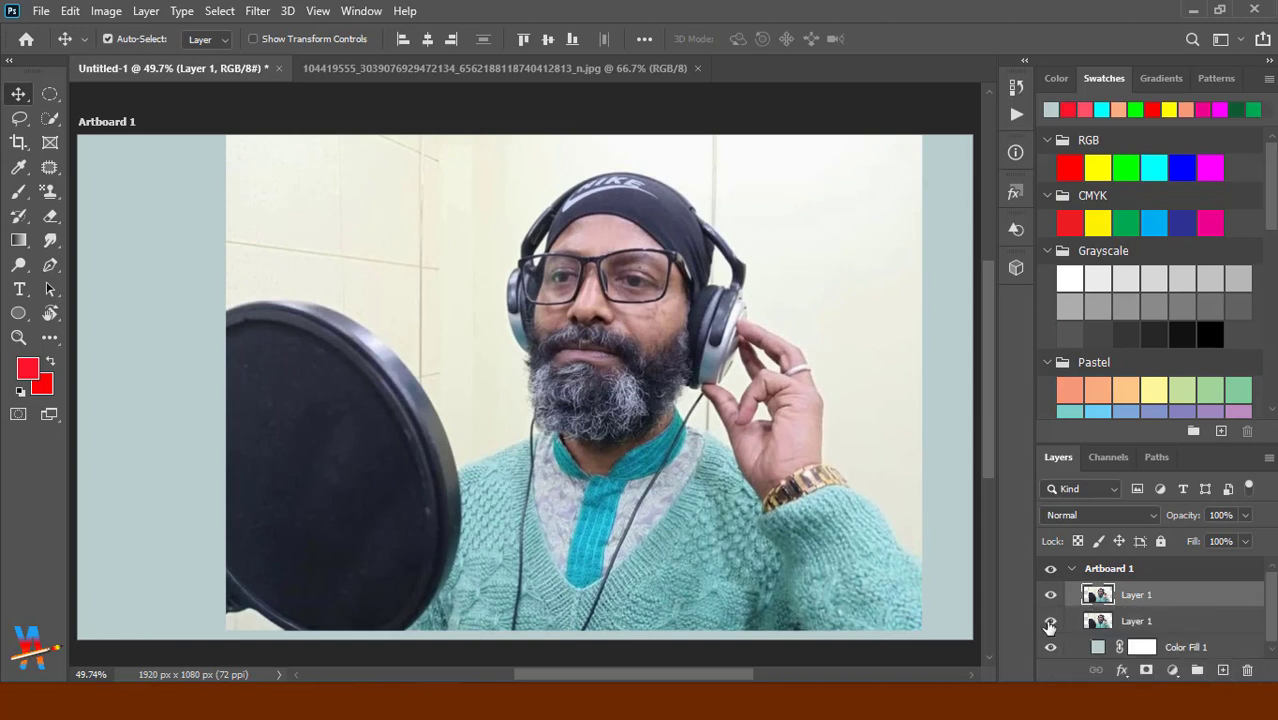
{"action": "double_click", "coordinate": [1140, 620]}
{"action": "type", "text": "file"}
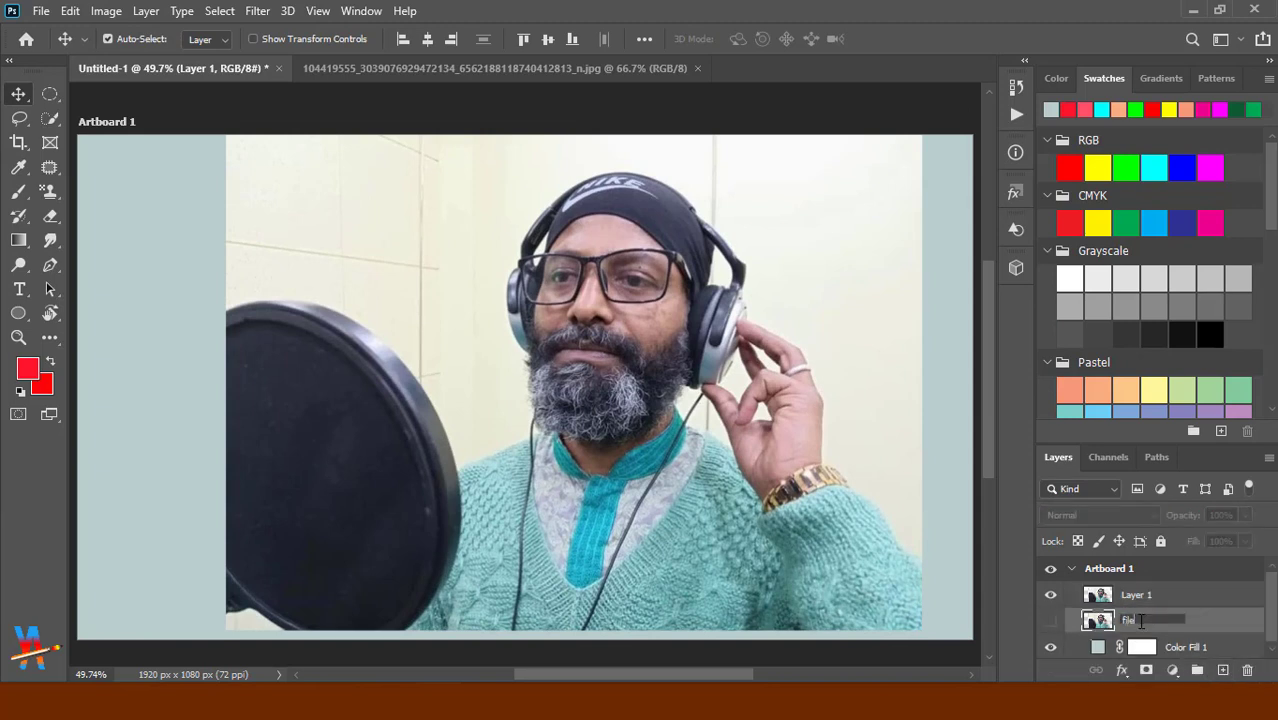
{"action": "key", "text": "Return"}
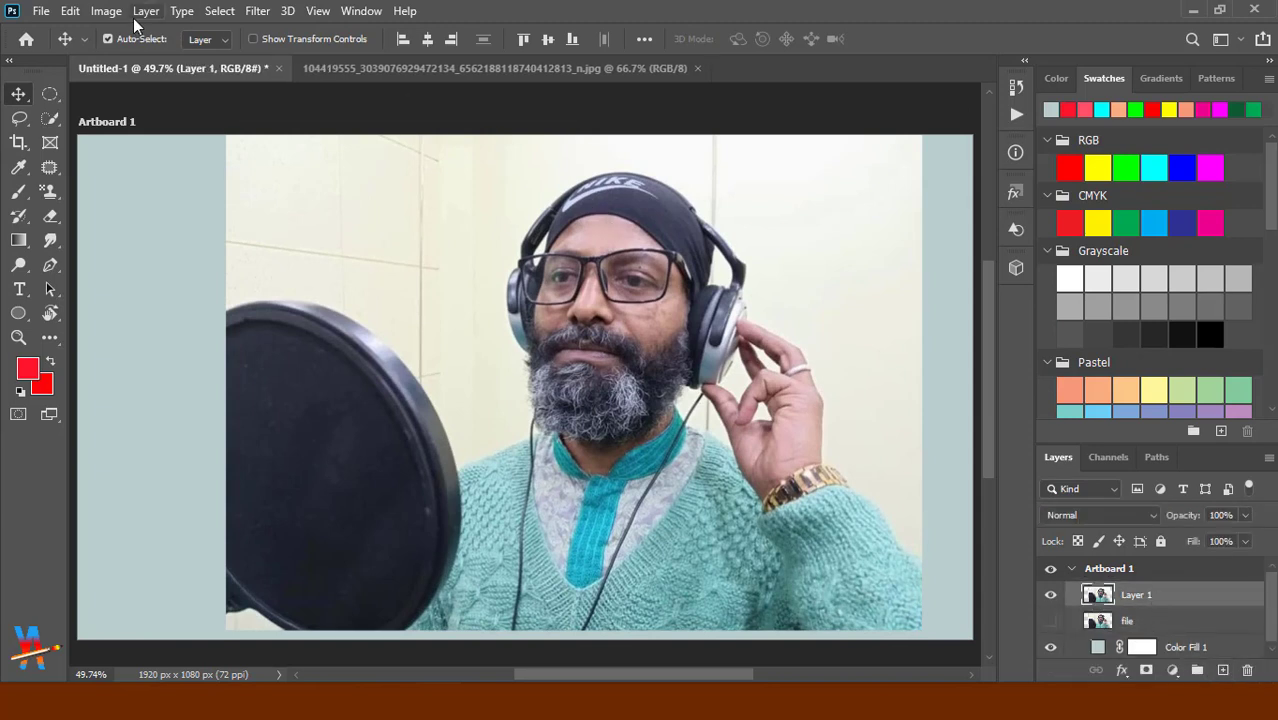
Brighten the photo with Curves: black point 33 and a lowered white point.
{"action": "left_click", "coordinate": [106, 11]}
{"action": "left_click", "coordinate": [330, 114]}
{"action": "left_click_drag", "start_coordinate": [660, 12], "coordinate": [825, 40]}
{"action": "left_click_drag", "start_coordinate": [870, 388], "coordinate": [924, 390]}
{"action": "left_click_drag", "start_coordinate": [1105, 388], "coordinate": [1084, 392]}
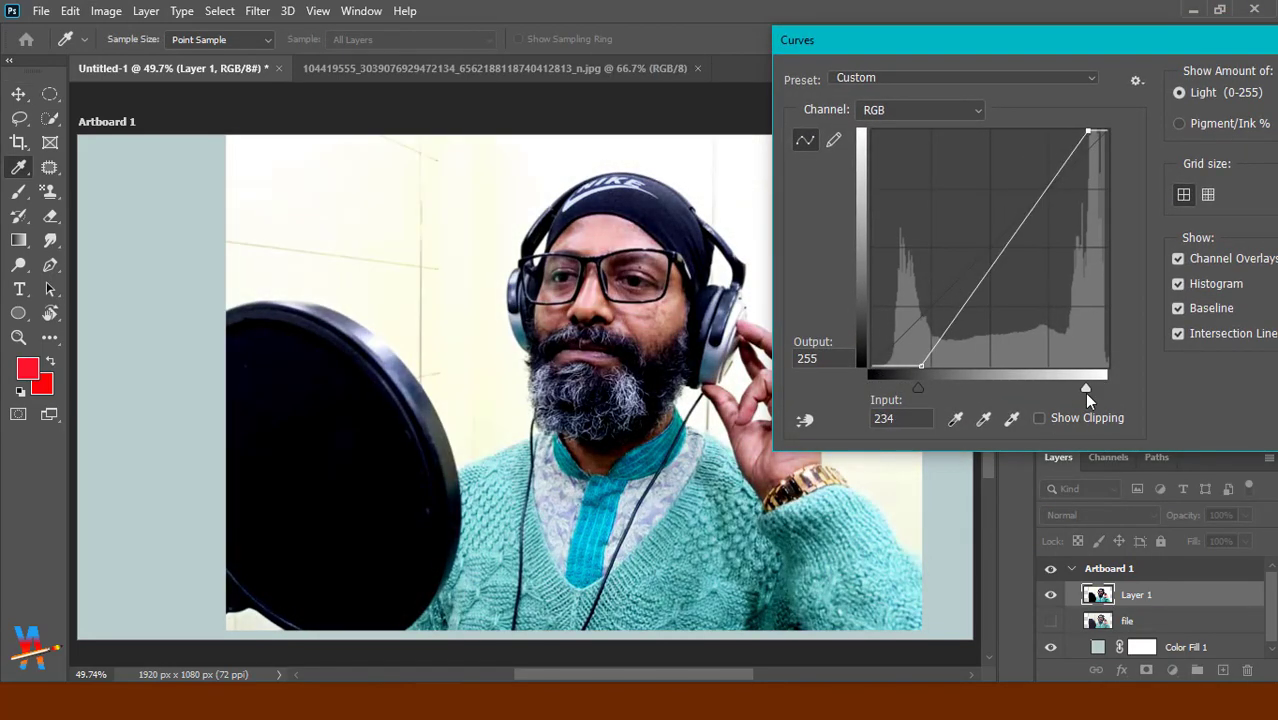
{"action": "left_click_drag", "start_coordinate": [1000, 40], "coordinate": [903, 40]}
{"action": "left_click", "coordinate": [1240, 64]}
Apply Color Balance: midtones toward red, shadows toward red-green, highlights toward cyan-green.
{"action": "left_click", "coordinate": [106, 11]}
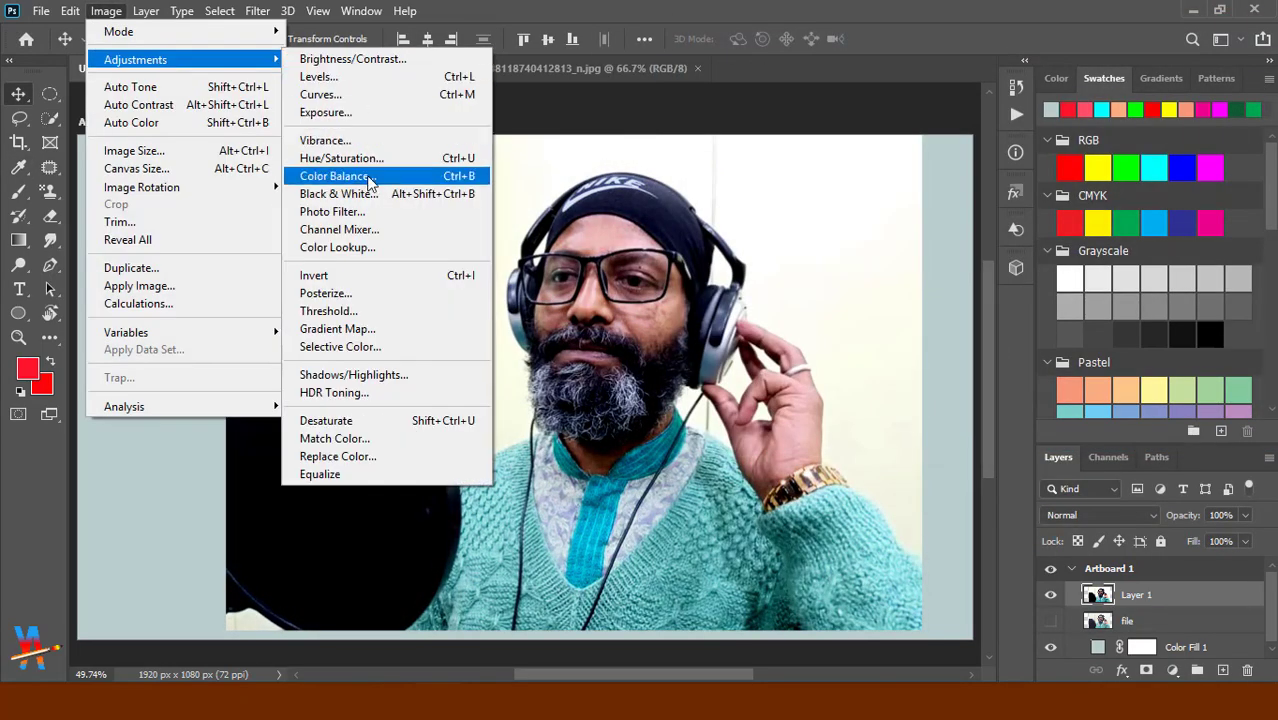
{"action": "left_click", "coordinate": [365, 175]}
{"action": "mouse_move", "coordinate": [1007, 371]}
{"action": "left_mouse_down"}
{"action": "mouse_move", "coordinate": [974, 390]}
{"action": "mouse_move", "coordinate": [997, 413]}
{"action": "left_mouse_up"}
{"action": "left_click", "coordinate": [830, 462]}
{"action": "left_click_drag", "start_coordinate": [976, 367], "coordinate": [995, 413]}
{"action": "left_click", "coordinate": [1028, 462]}
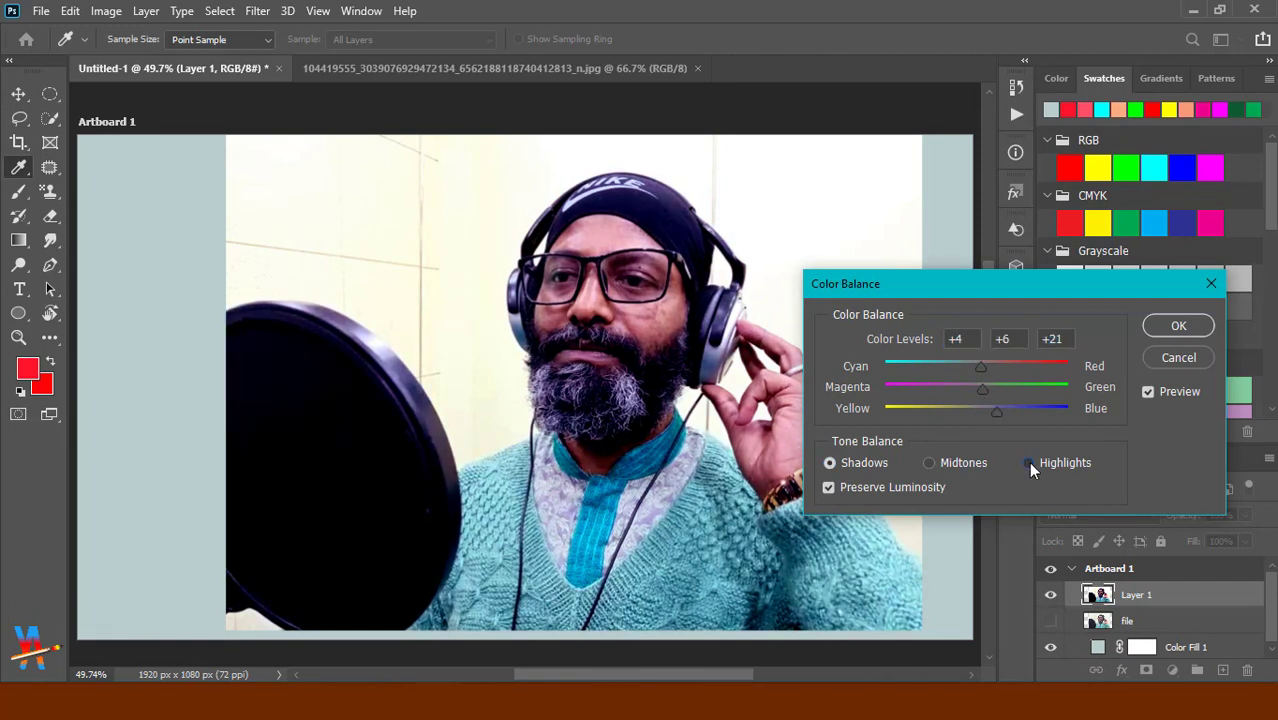
{"action": "left_click_drag", "start_coordinate": [991, 369], "coordinate": [975, 368]}
{"action": "mouse_move", "coordinate": [976, 389]}
{"action": "left_mouse_down"}
{"action": "mouse_move", "coordinate": [992, 390]}
{"action": "mouse_move", "coordinate": [990, 414]}
{"action": "left_mouse_up"}
{"action": "left_click", "coordinate": [1178, 326]}
{"action": "left_click", "coordinate": [257, 10]}
Apply Camera Raw with Temperature +13, slight exposure, more contrast and Vibrance +13.
{"action": "key", "text": "Escape"}
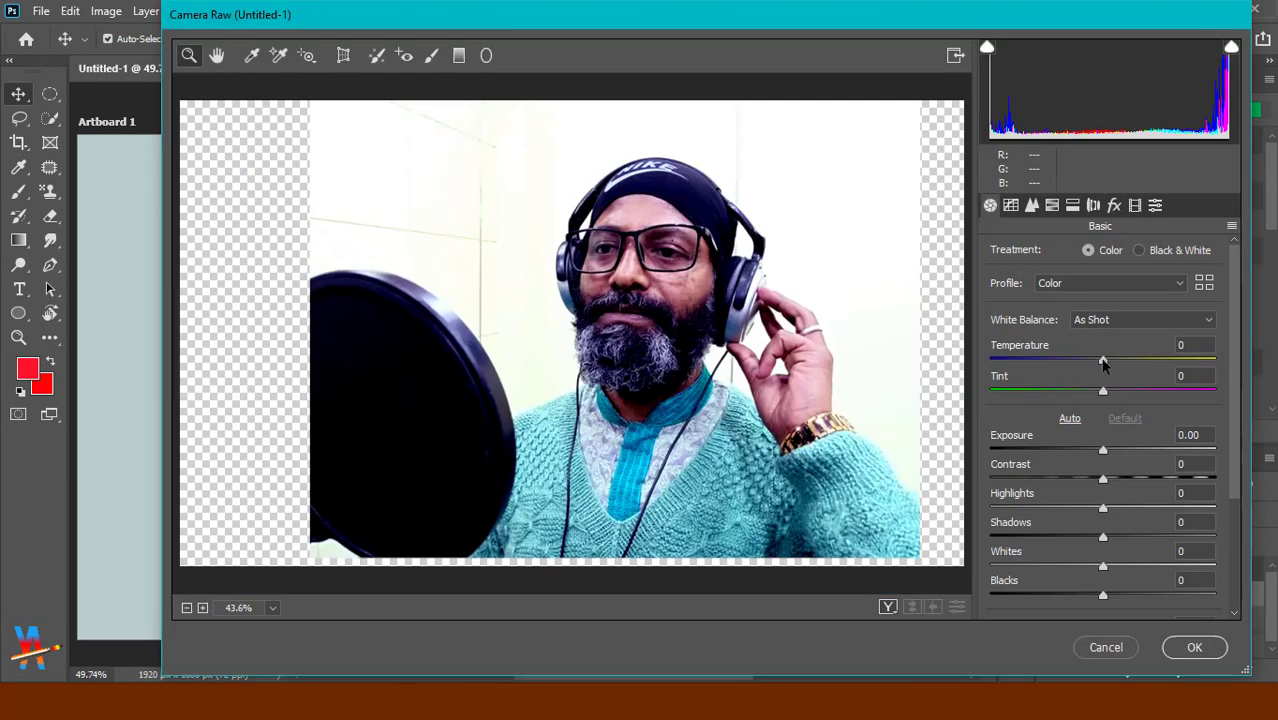
{"action": "left_click_drag", "start_coordinate": [1103, 361], "coordinate": [1118, 367]}
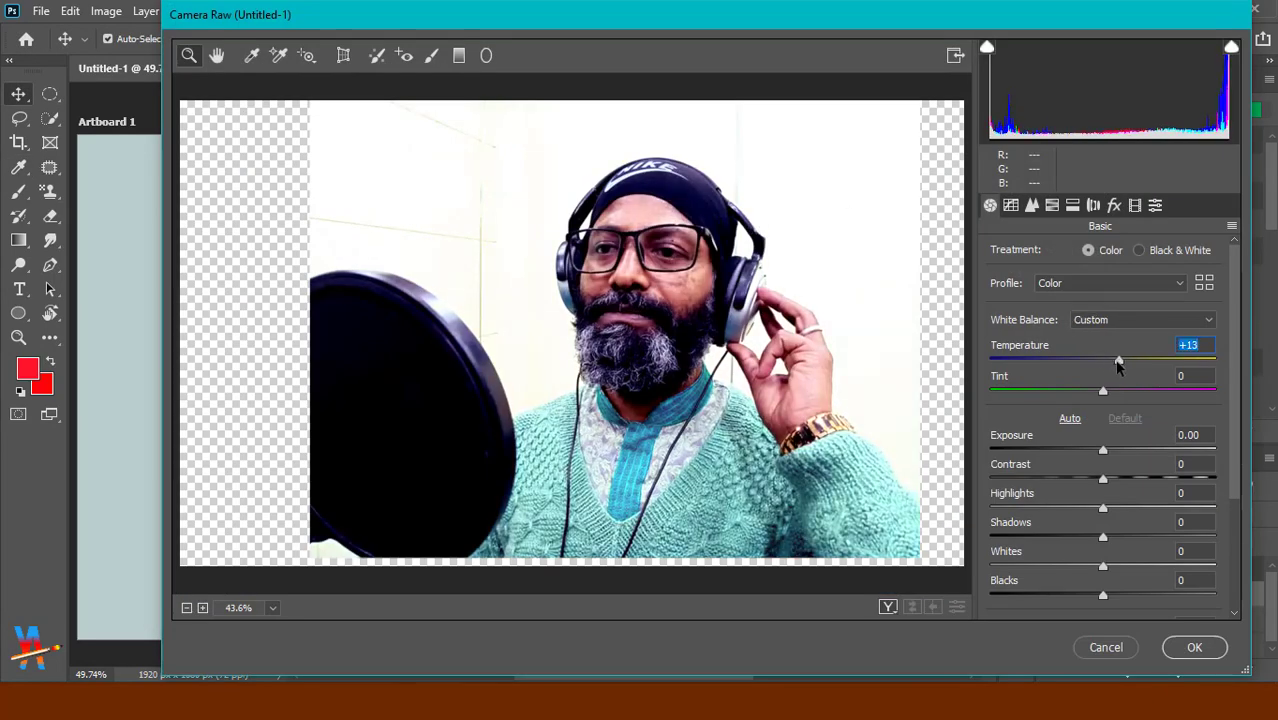
{"action": "mouse_move", "coordinate": [1103, 451]}
{"action": "left_mouse_down"}
{"action": "mouse_move", "coordinate": [1122, 455]}
{"action": "mouse_move", "coordinate": [1107, 460]}
{"action": "mouse_move", "coordinate": [1116, 480]}
{"action": "left_mouse_up"}
{"action": "left_click_drag", "start_coordinate": [1103, 537], "coordinate": [1133, 537]}
{"action": "scroll", "coordinate": [1103, 580], "scroll_direction": "down", "scroll_amount": 3}
{"action": "mouse_move", "coordinate": [1103, 578]}
{"action": "left_mouse_down"}
{"action": "mouse_move", "coordinate": [1070, 577]}
{"action": "mouse_move", "coordinate": [1118, 577]}
{"action": "mouse_move", "coordinate": [1105, 611]}
{"action": "left_mouse_up"}
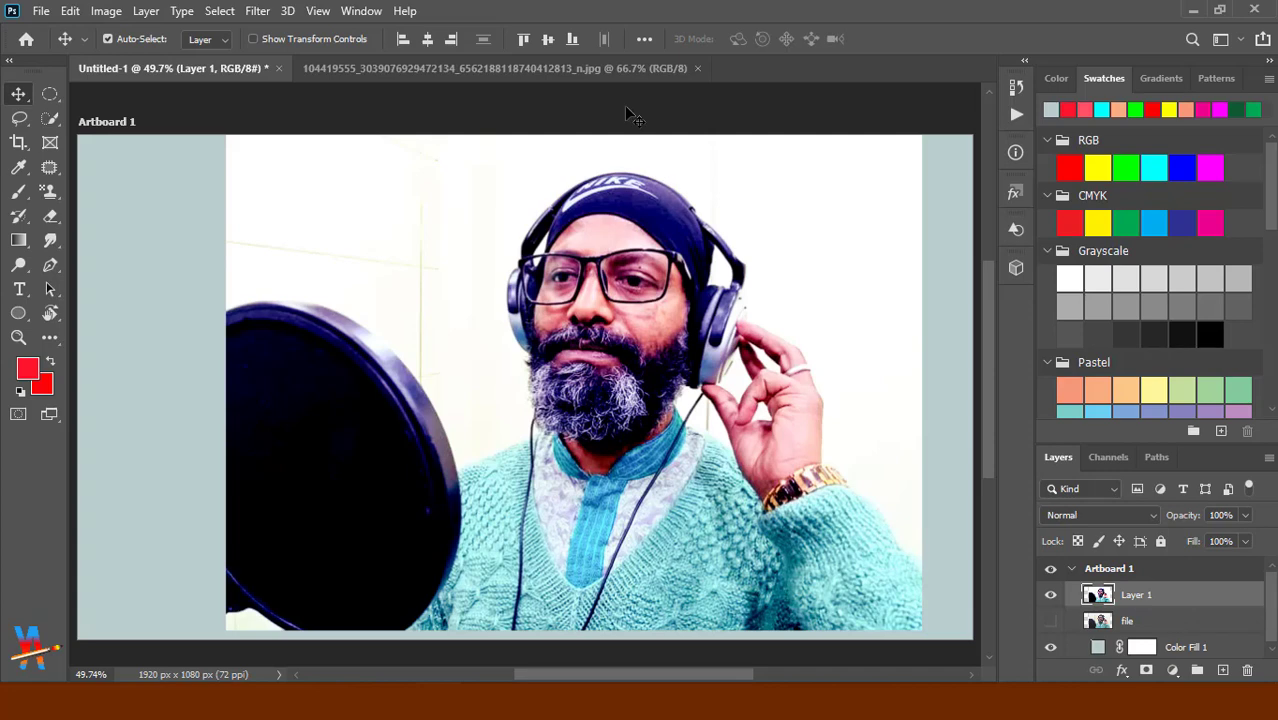
Sharpen the photo with Unsharp Mask at 120% amount and 3.5 px radius.
{"action": "left_click", "coordinate": [257, 11]}
{"action": "left_click", "coordinate": [548, 417]}
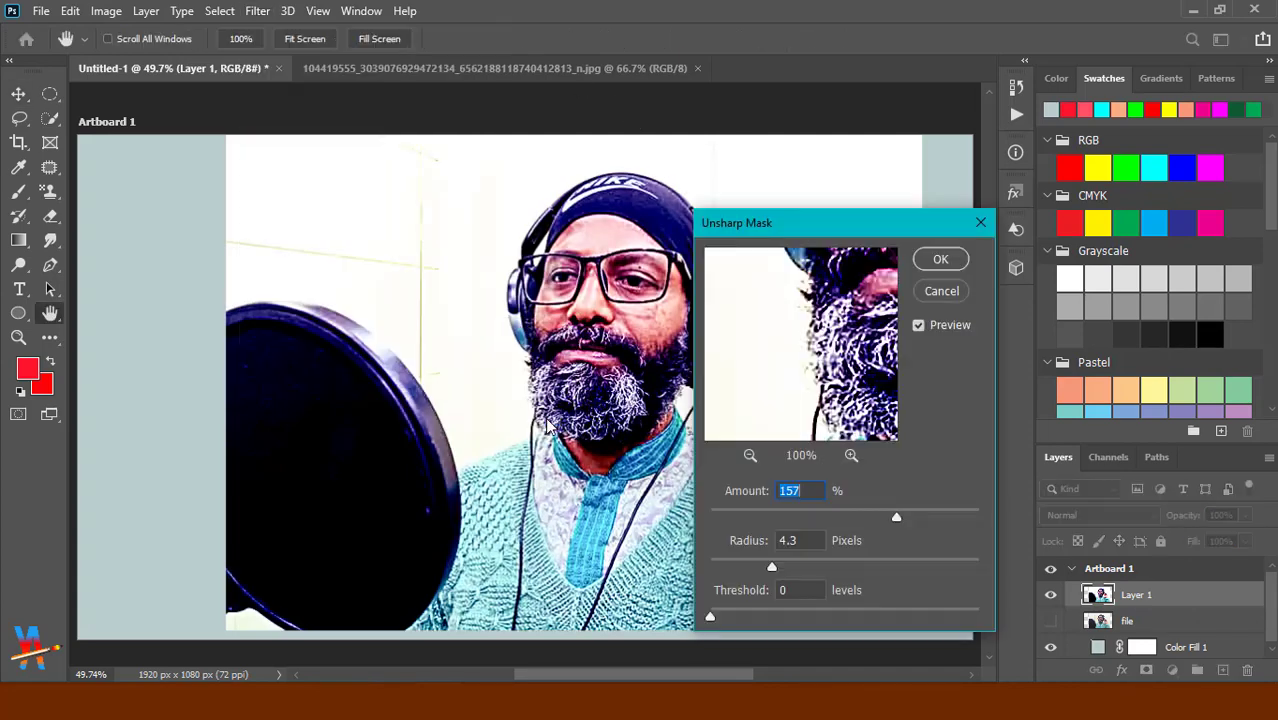
{"action": "left_click", "coordinate": [749, 456]}
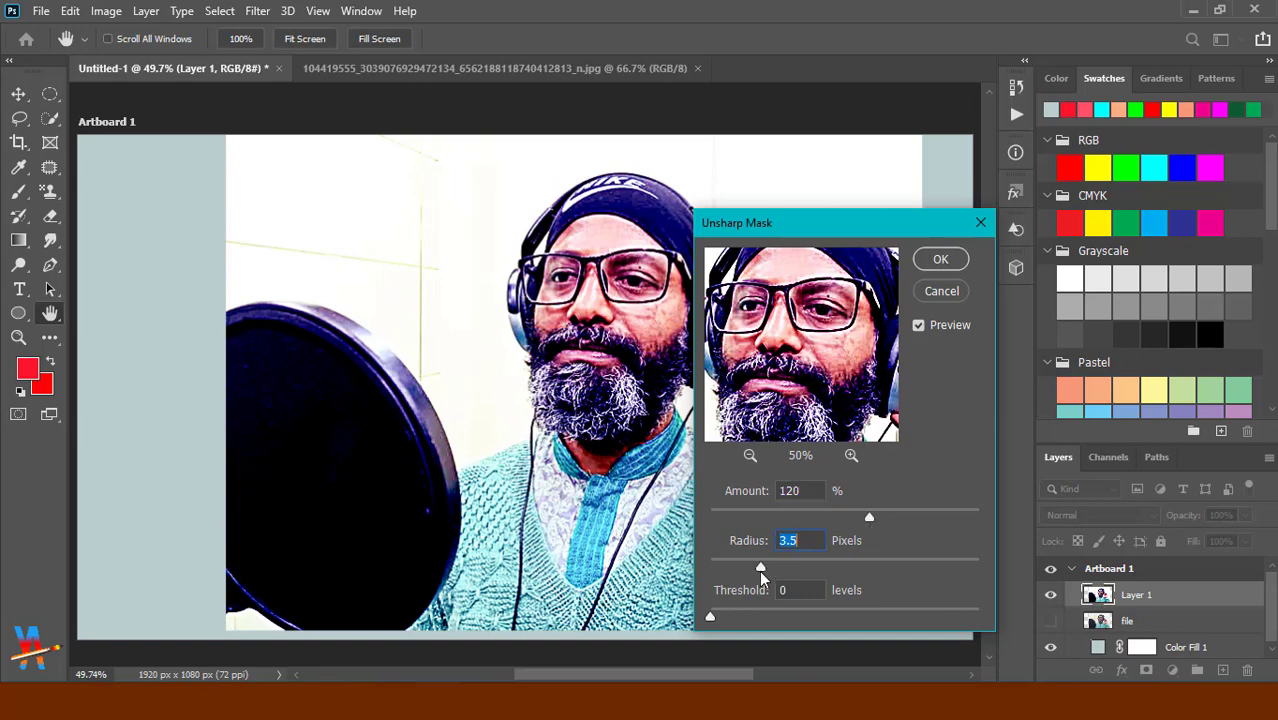
{"action": "left_click", "coordinate": [940, 259]}
Quick-select the man, subtracting the wall and the background beside the headphones.
{"action": "key", "text": "w"}
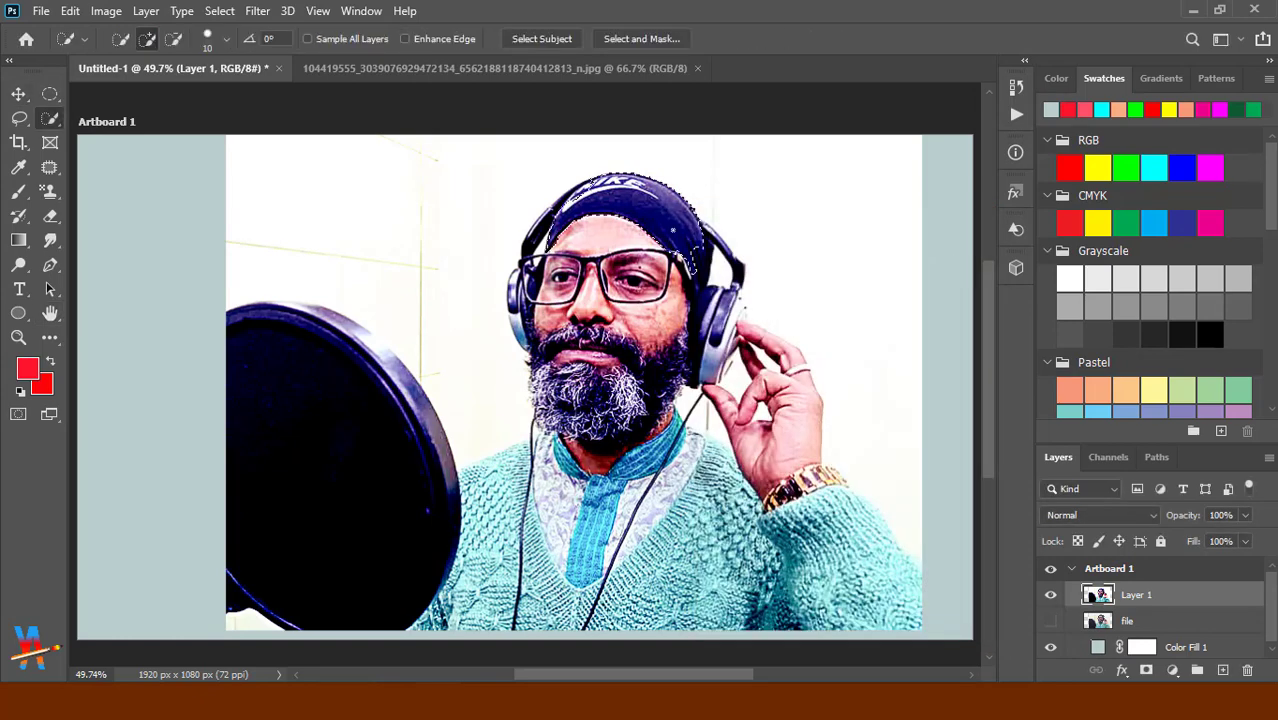
{"action": "left_click_drag", "start_coordinate": [846, 622], "coordinate": [556, 615]}
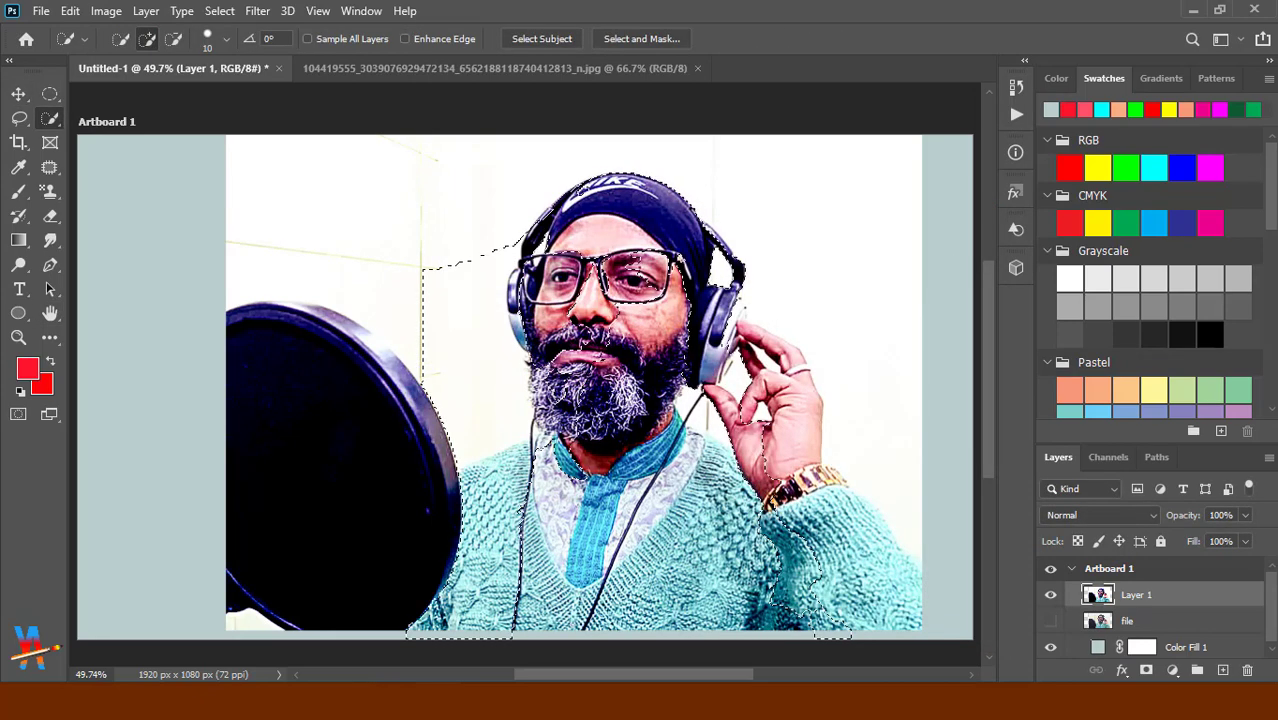
{"action": "mouse_move", "coordinate": [780, 330]}
{"action": "left_mouse_down"}
{"action": "mouse_move", "coordinate": [848, 480]}
{"action": "mouse_move", "coordinate": [680, 258]}
{"action": "left_mouse_up"}
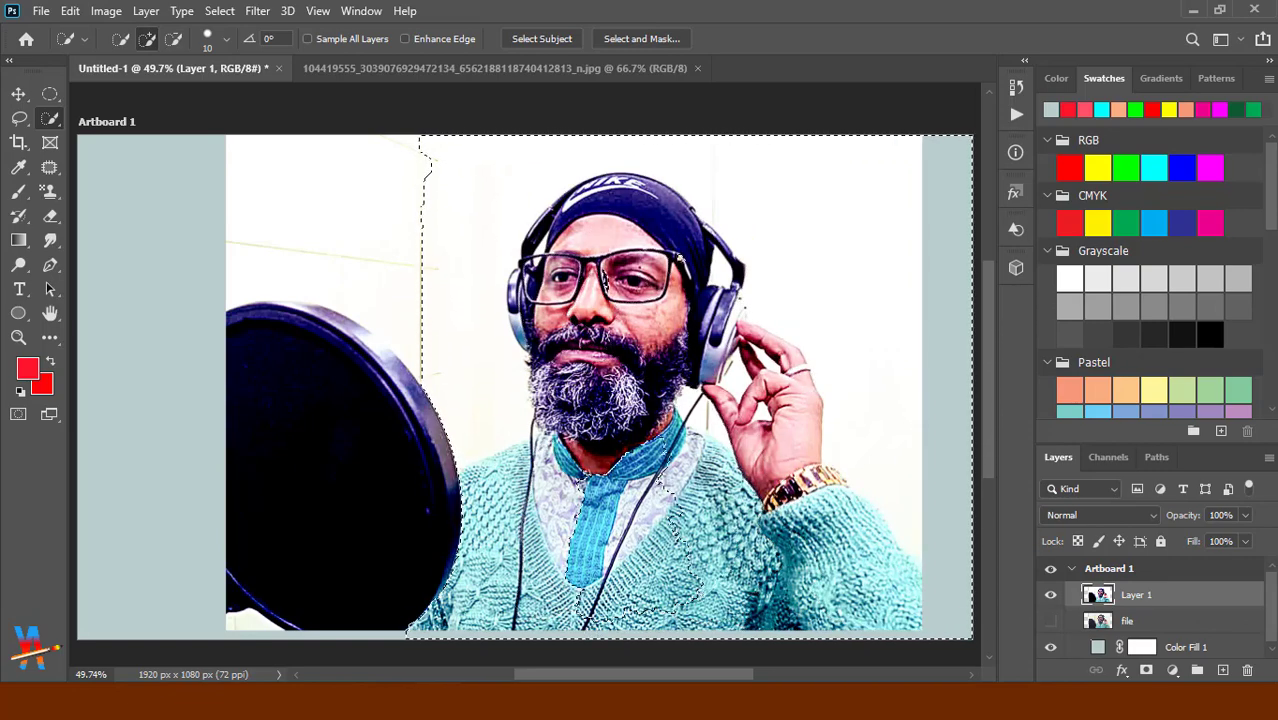
{"action": "mouse_move", "coordinate": [440, 385]}
{"action": "left_mouse_down"}
{"action": "mouse_move", "coordinate": [515, 425]}
{"action": "mouse_move", "coordinate": [545, 215]}
{"action": "mouse_move", "coordinate": [583, 175]}
{"action": "left_mouse_up"}
{"action": "mouse_move", "coordinate": [697, 208]}
{"action": "left_mouse_down"}
{"action": "mouse_move", "coordinate": [752, 310]}
{"action": "mouse_move", "coordinate": [793, 340]}
{"action": "mouse_move", "coordinate": [752, 312]}
{"action": "left_mouse_up"}
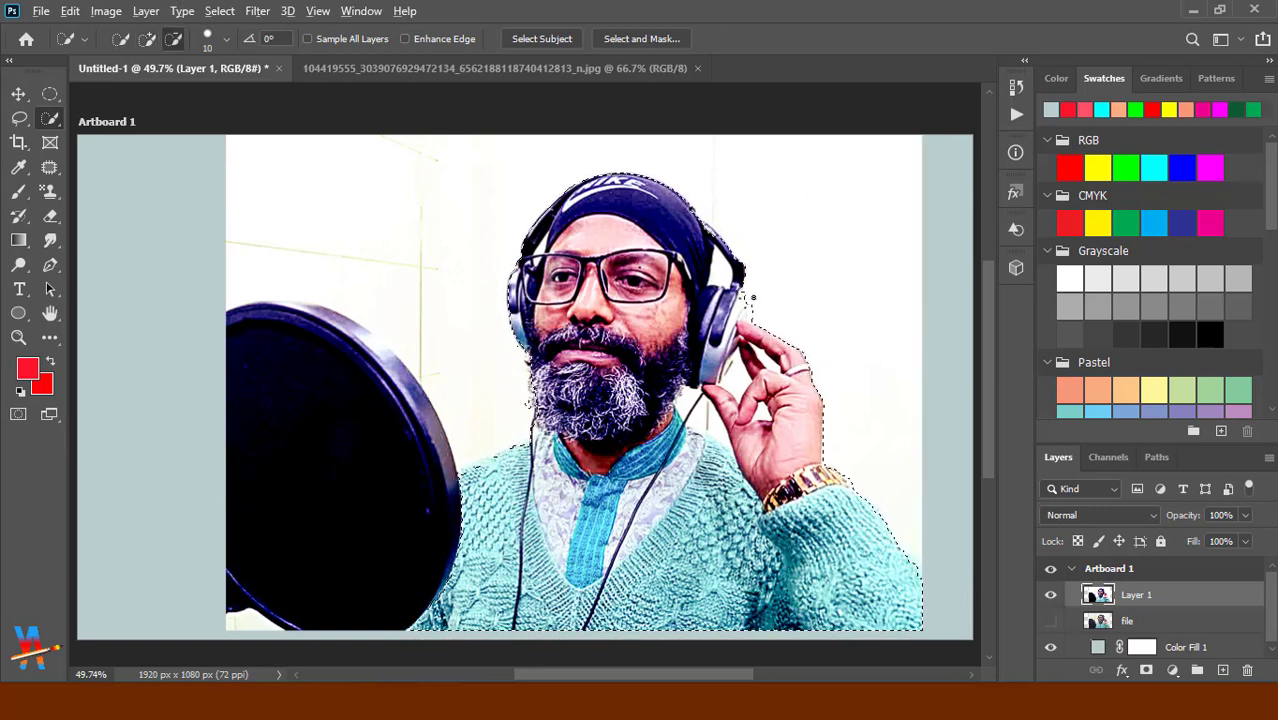
{"action": "key", "text": "alt"}
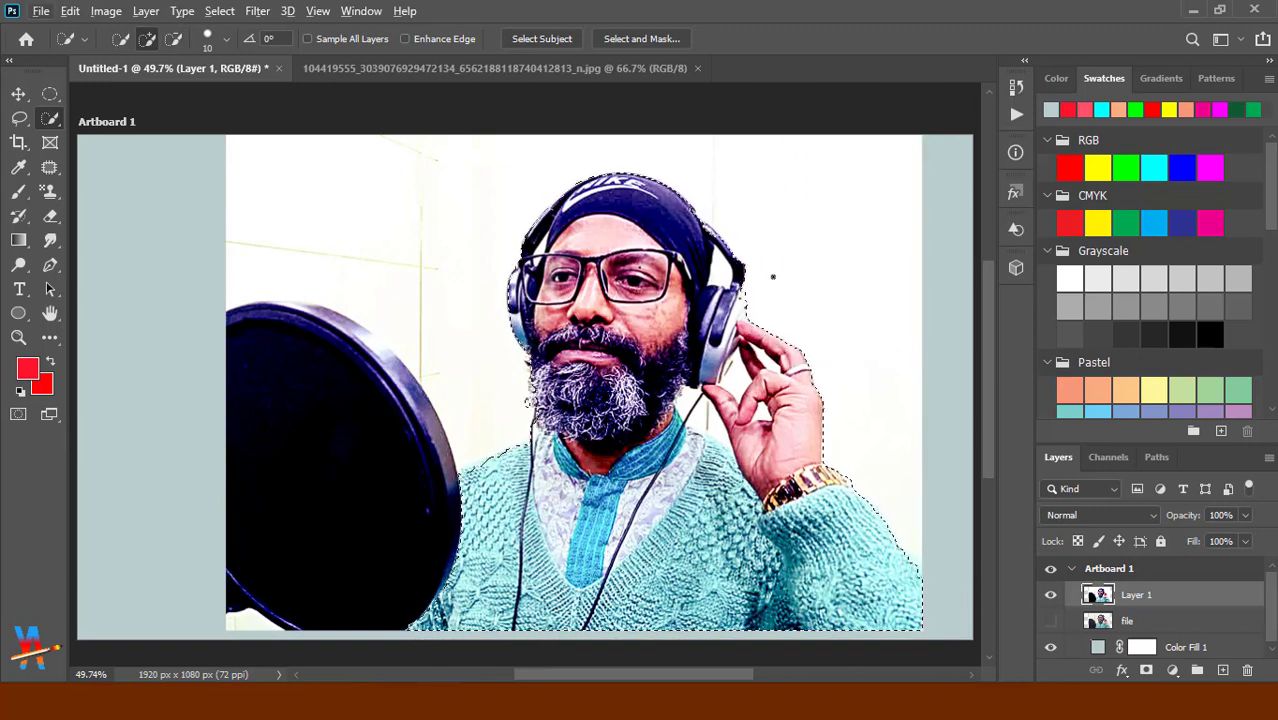
{"action": "mouse_move", "coordinate": [655, 411]}
{"action": "left_mouse_down"}
{"action": "mouse_move", "coordinate": [808, 283]}
{"action": "mouse_move", "coordinate": [914, 383]}
{"action": "mouse_move", "coordinate": [845, 422]}
{"action": "left_mouse_up"}
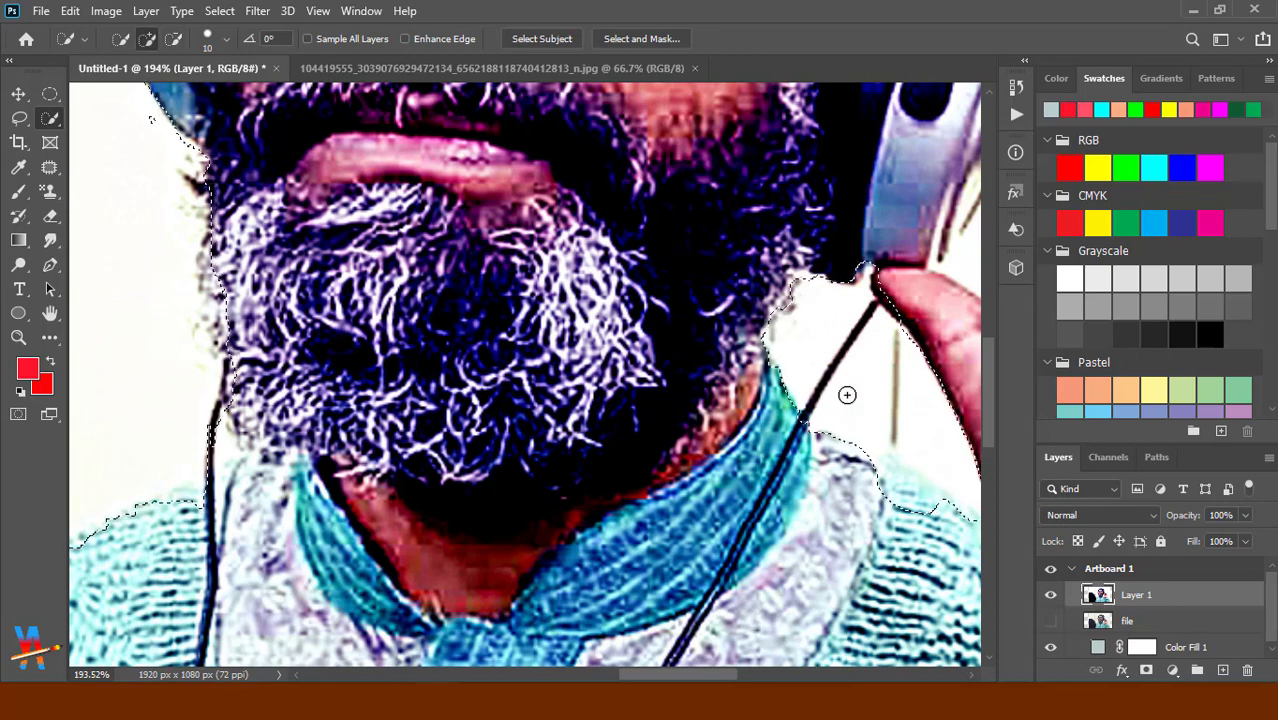
Refine the selection around the headphone and hand, removing the gap between them.
{"action": "scroll", "coordinate": [777, 383], "scroll_direction": "down", "scroll_amount": 3}
{"action": "scroll", "coordinate": [696, 385], "scroll_direction": "up", "scroll_amount": 3}
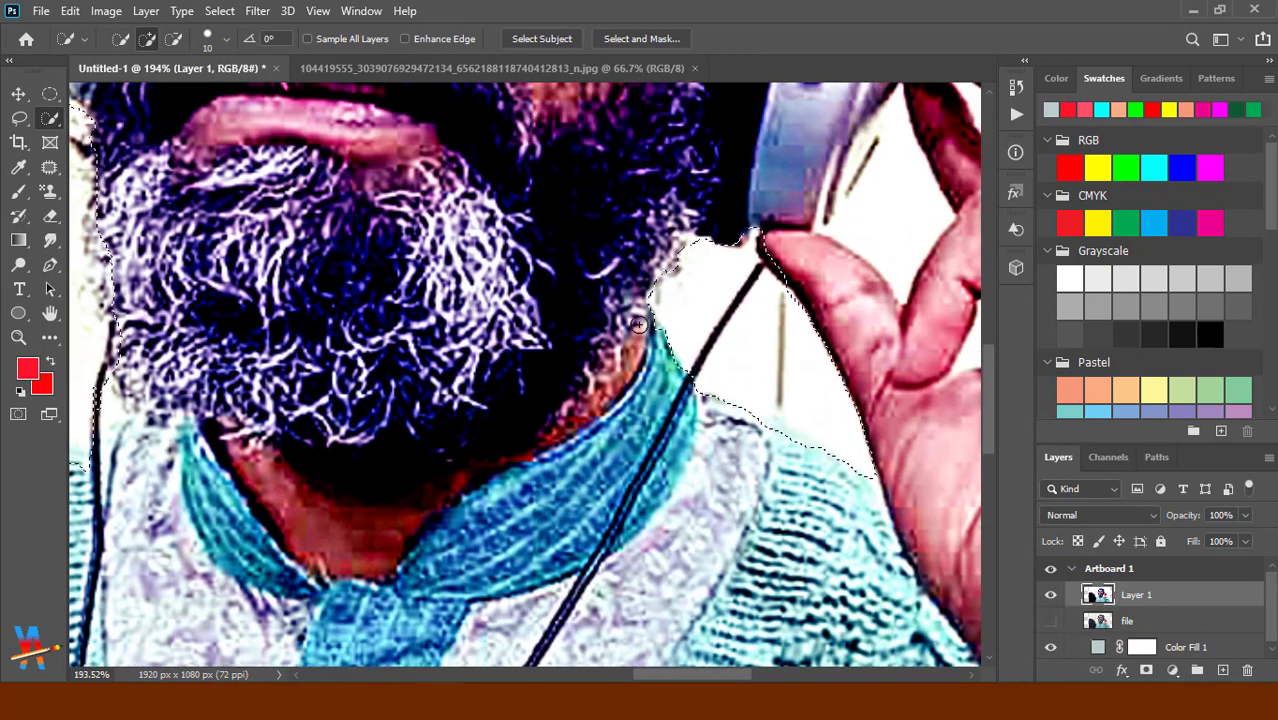
{"action": "left_click_drag", "start_coordinate": [900, 162], "coordinate": [847, 294]}
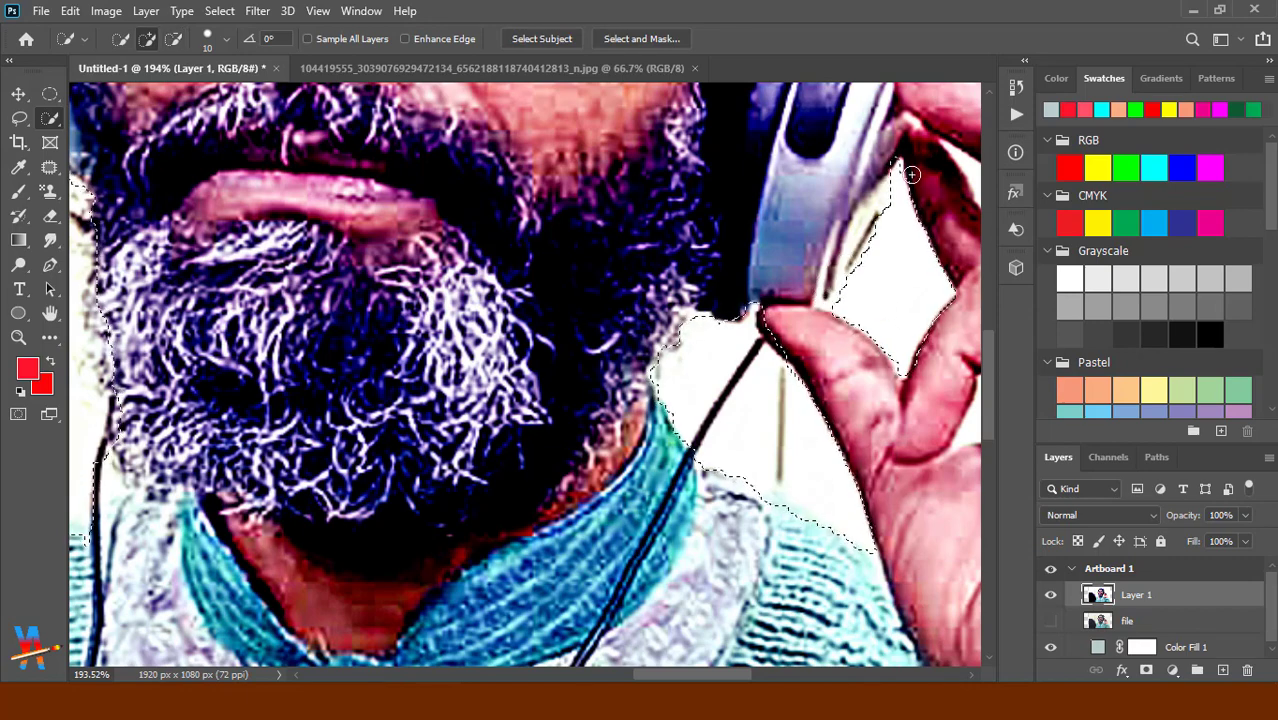
{"action": "left_click", "coordinate": [890, 200], "text": "alt"}
{"action": "key", "text": "bracketleft"}
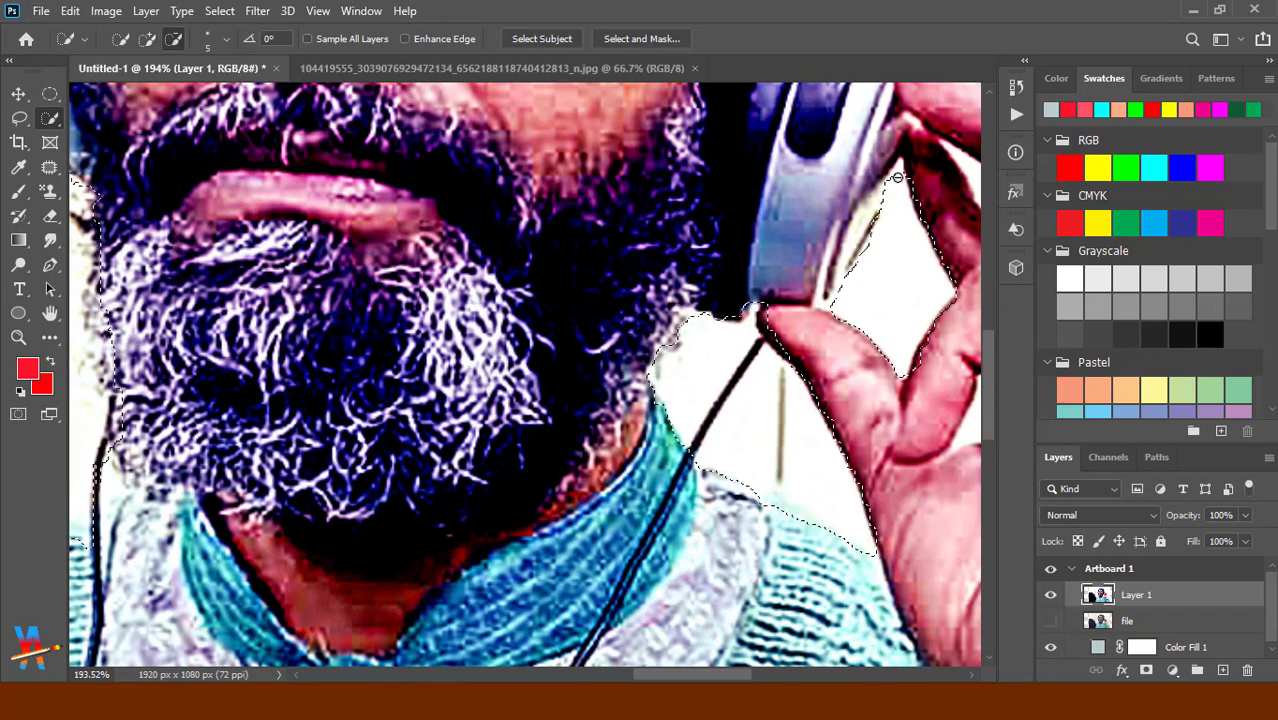
{"action": "left_click", "coordinate": [913, 183]}
{"action": "left_click_drag", "start_coordinate": [913, 183], "coordinate": [643, 153]}
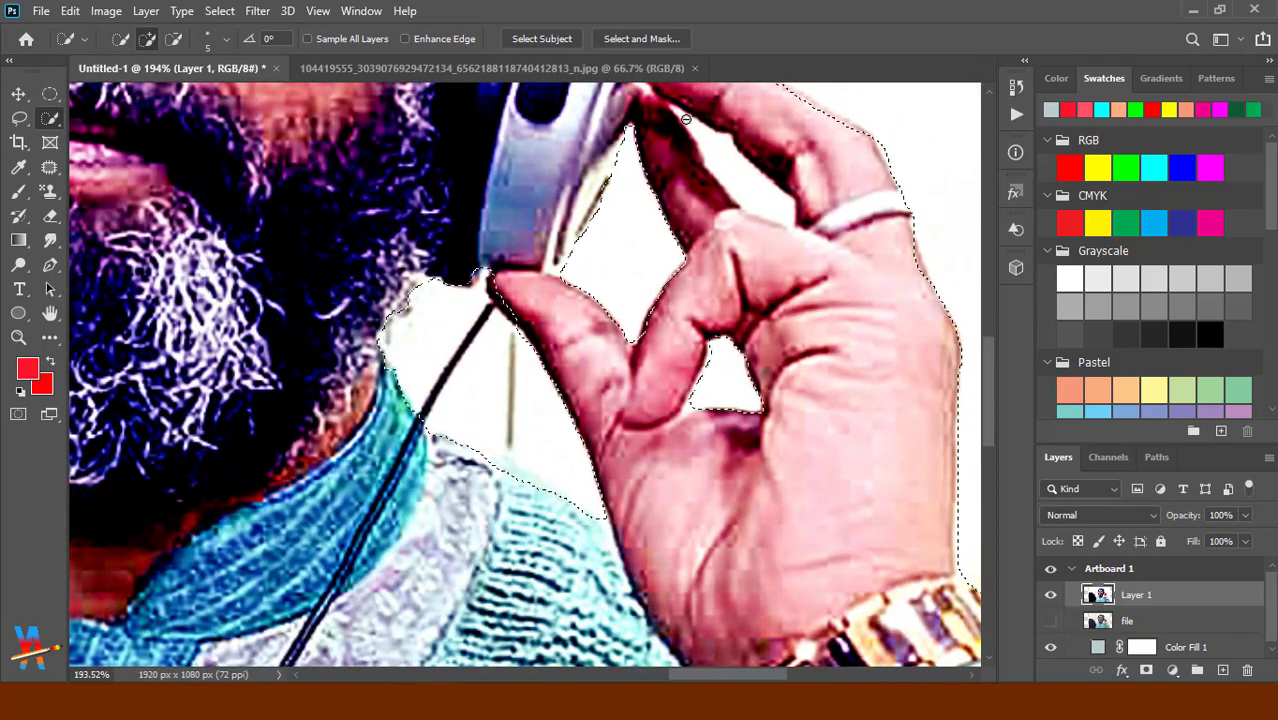
{"action": "left_click", "coordinate": [735, 176]}
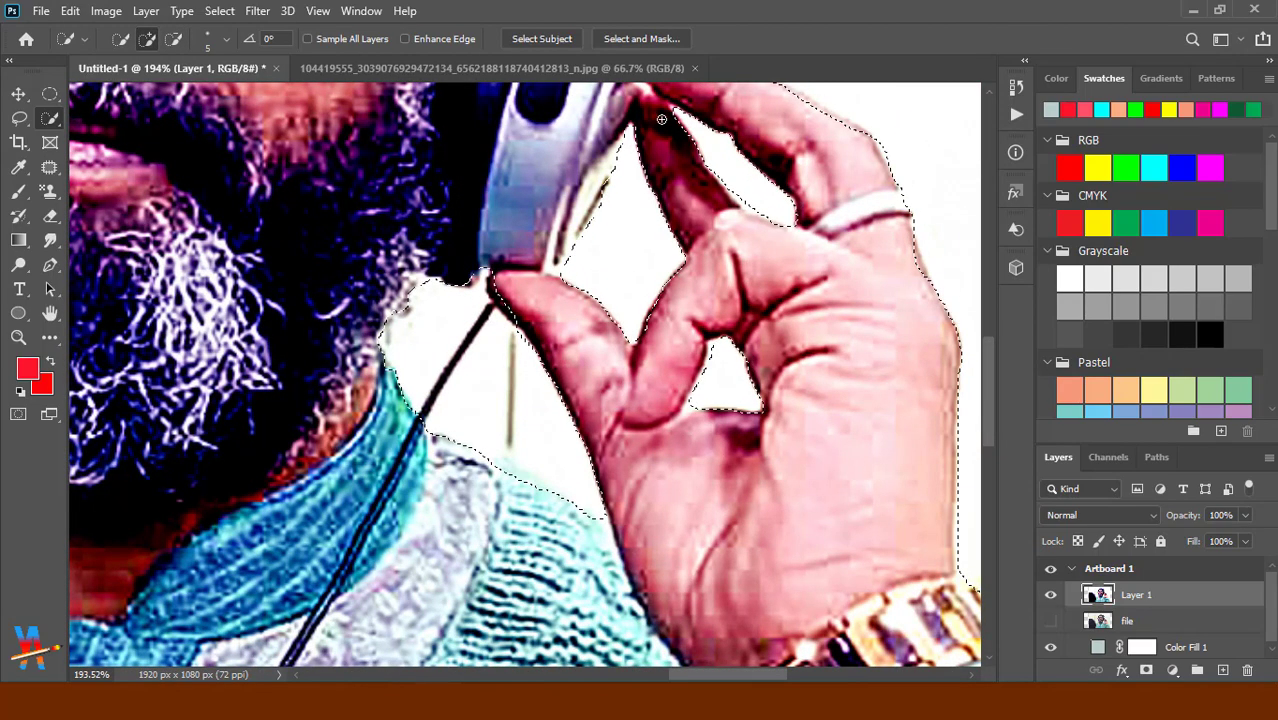
{"action": "key", "text": "bracketleft"}
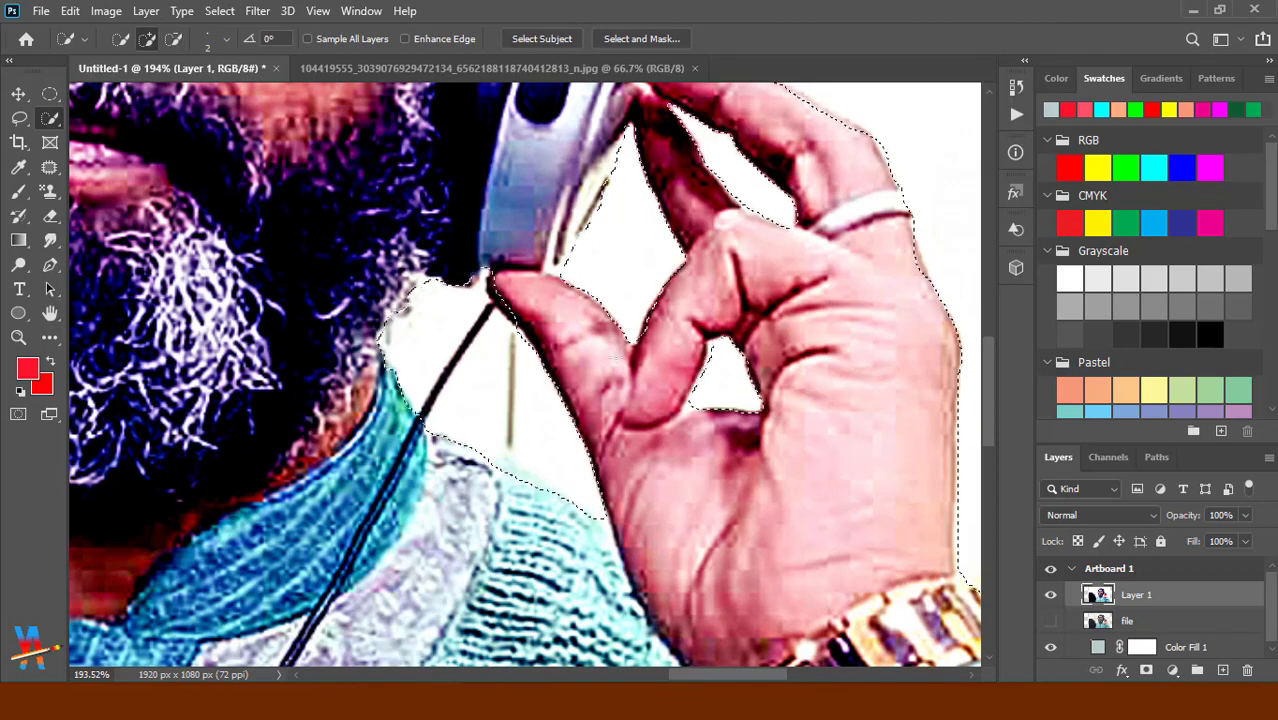
Remove the headband gap and the white gap beside the band from the selection.
{"action": "scroll", "coordinate": [478, 317], "scroll_direction": "down", "scroll_amount": 5}
{"action": "scroll", "coordinate": [478, 317], "scroll_direction": "up", "scroll_amount": 3}
{"action": "scroll", "coordinate": [478, 317], "scroll_direction": "up", "scroll_amount": 2}
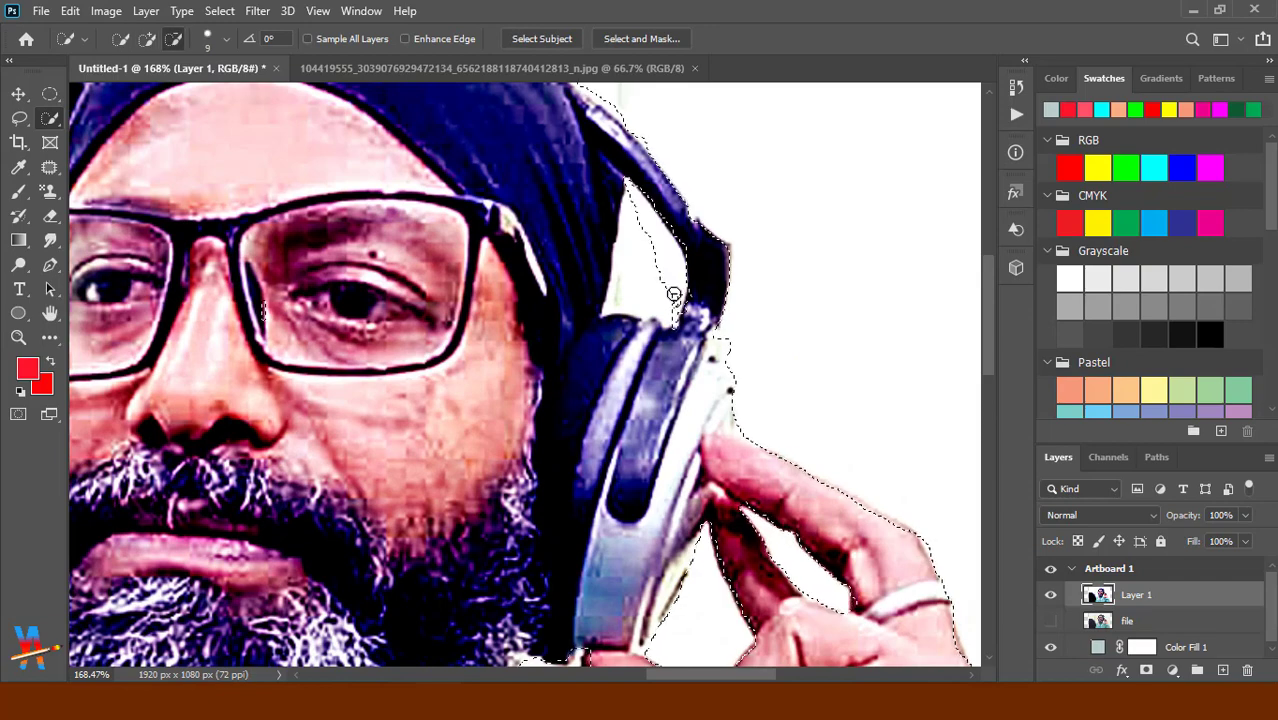
{"action": "mouse_move", "coordinate": [673, 288]}
{"action": "left_mouse_down"}
{"action": "mouse_move", "coordinate": [629, 223]}
{"action": "mouse_move", "coordinate": [690, 285]}
{"action": "mouse_move", "coordinate": [640, 216]}
{"action": "mouse_move", "coordinate": [630, 224]}
{"action": "left_mouse_up"}
{"action": "key", "text": "bracketleft"}
{"action": "key", "text": "bracketleft"}
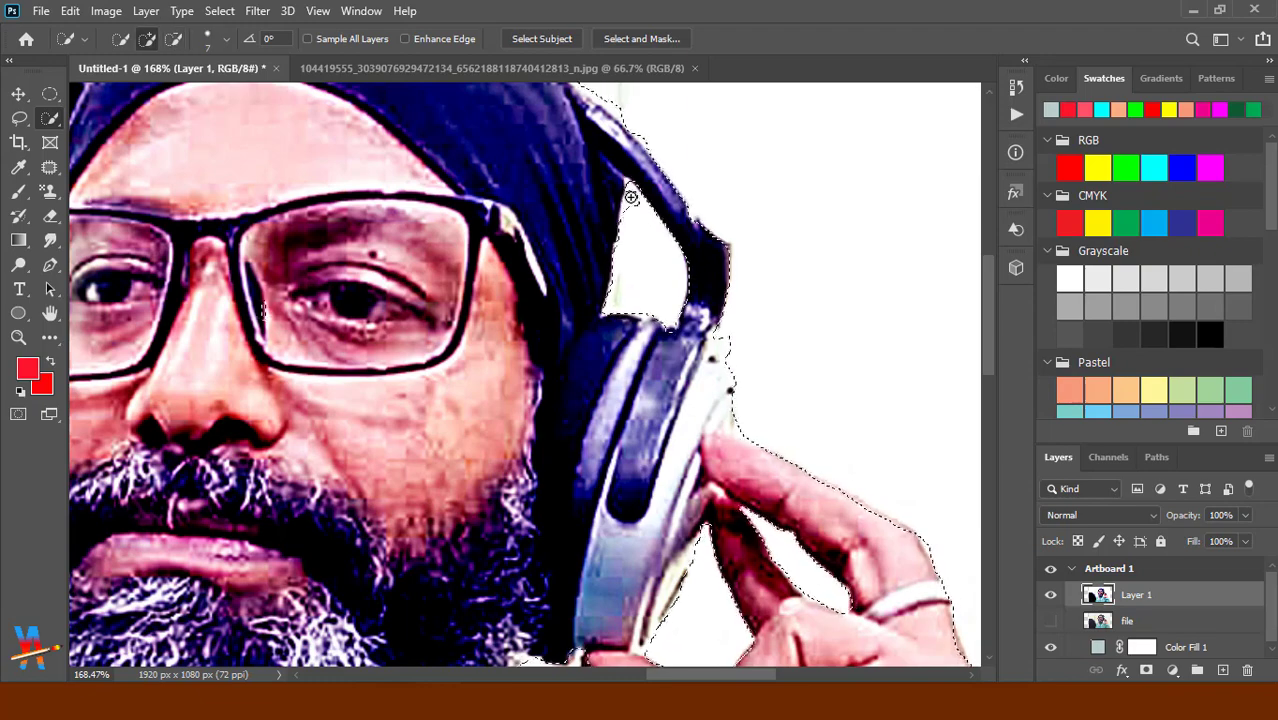
{"action": "scroll", "coordinate": [500, 300], "scroll_direction": "up", "scroll_amount": 3}
{"action": "scroll", "coordinate": [500, 300], "scroll_direction": "left", "scroll_amount": 6}
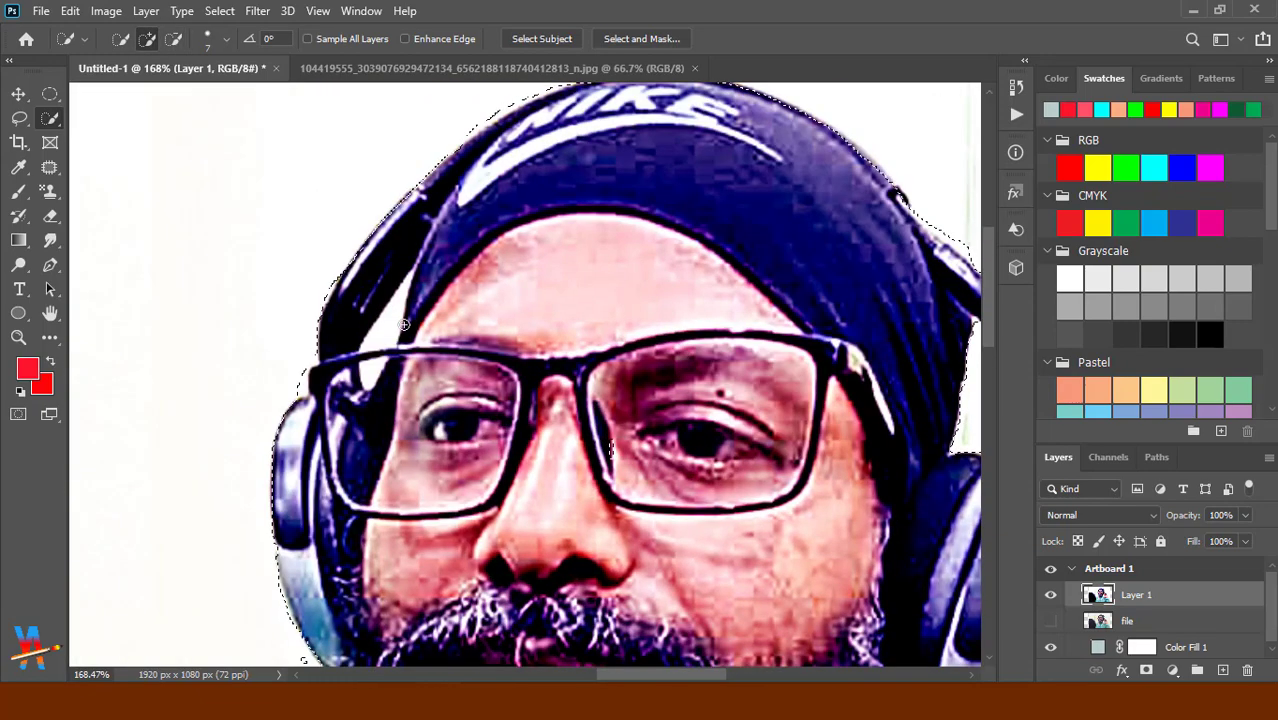
{"action": "key", "text": "bracketleft"}
{"action": "left_click_drag", "start_coordinate": [393, 333], "coordinate": [416, 289]}
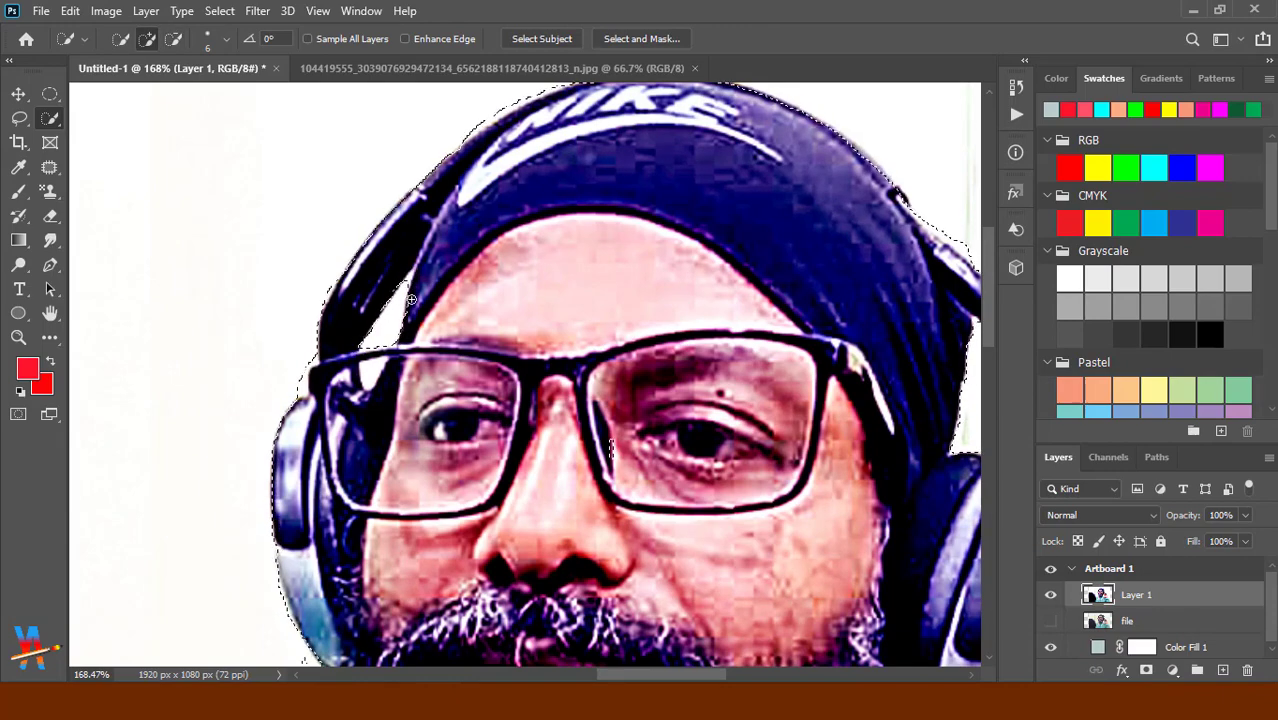
Tighten the selection edge along the headphone band and the white patch below it.
{"action": "scroll", "coordinate": [410, 295], "scroll_direction": "up", "scroll_amount": 5}
{"action": "scroll", "coordinate": [385, 257], "scroll_direction": "up", "scroll_amount": 1}
{"action": "key", "text": "bracketleft"}
{"action": "key", "text": "bracketleft"}
{"action": "key", "text": "bracketleft"}
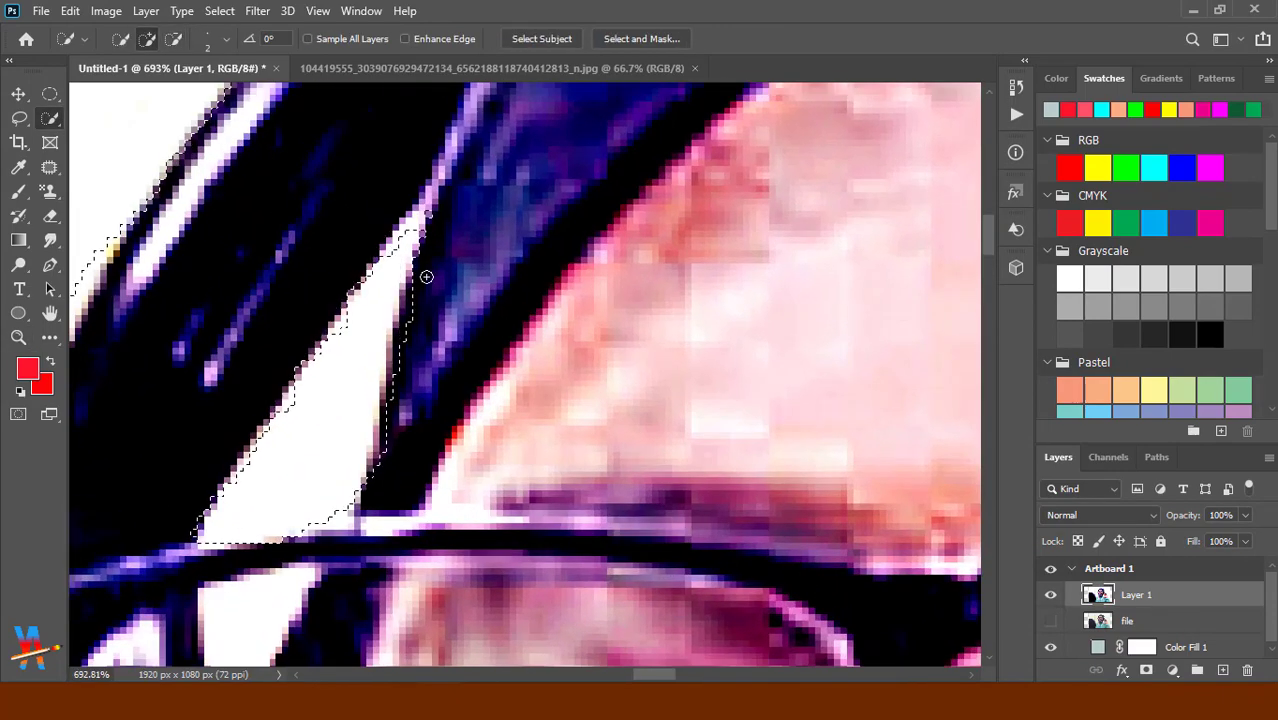
{"action": "left_click_drag", "start_coordinate": [422, 277], "coordinate": [390, 367]}
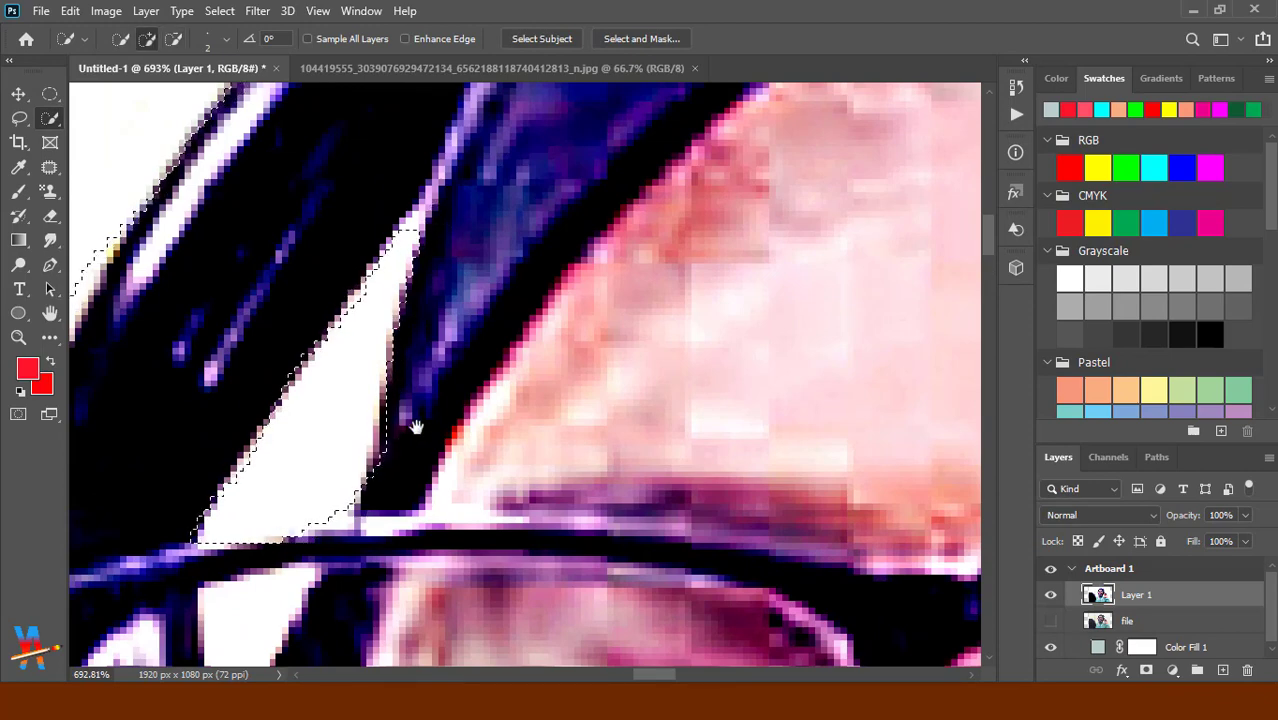
{"action": "scroll", "coordinate": [414, 422], "scroll_direction": "down", "scroll_amount": 5}
{"action": "scroll", "coordinate": [414, 422], "scroll_direction": "left", "scroll_amount": 2}
{"action": "left_click_drag", "start_coordinate": [345, 385], "coordinate": [390, 430]}
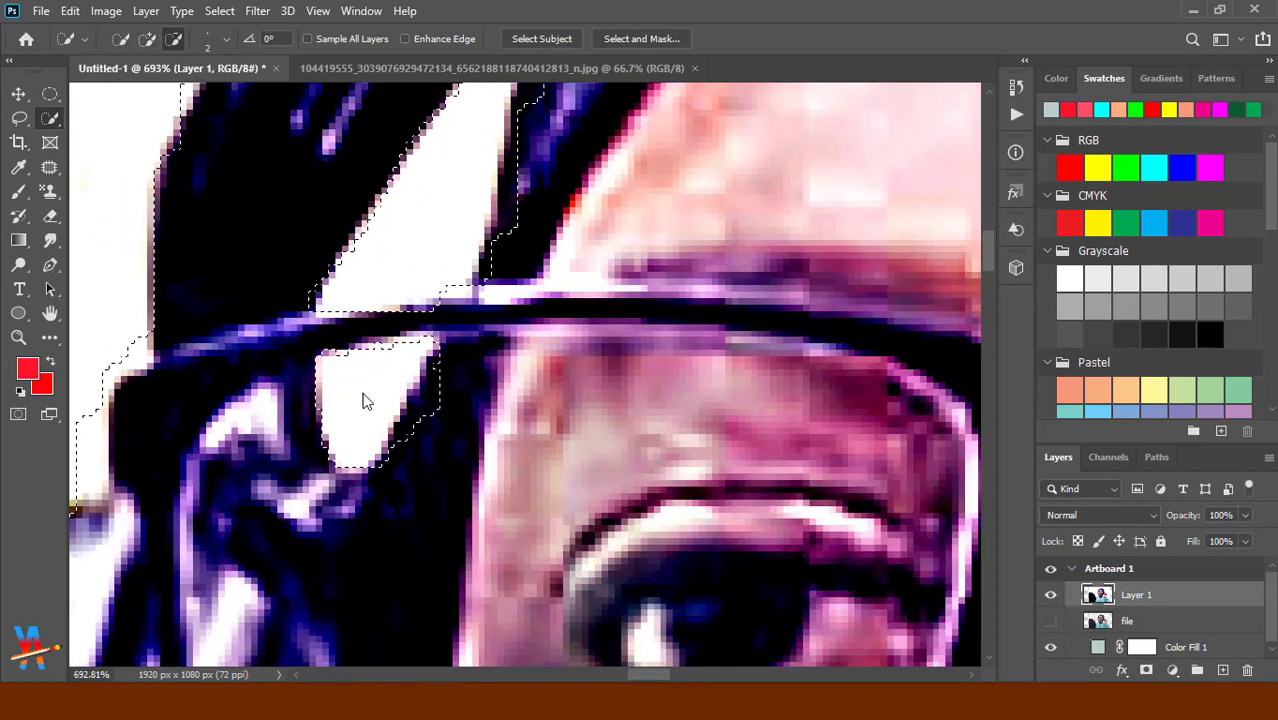
{"action": "scroll", "coordinate": [431, 397], "scroll_direction": "down", "scroll_amount": 2}
{"action": "scroll", "coordinate": [440, 390], "scroll_direction": "down", "scroll_amount": 2}
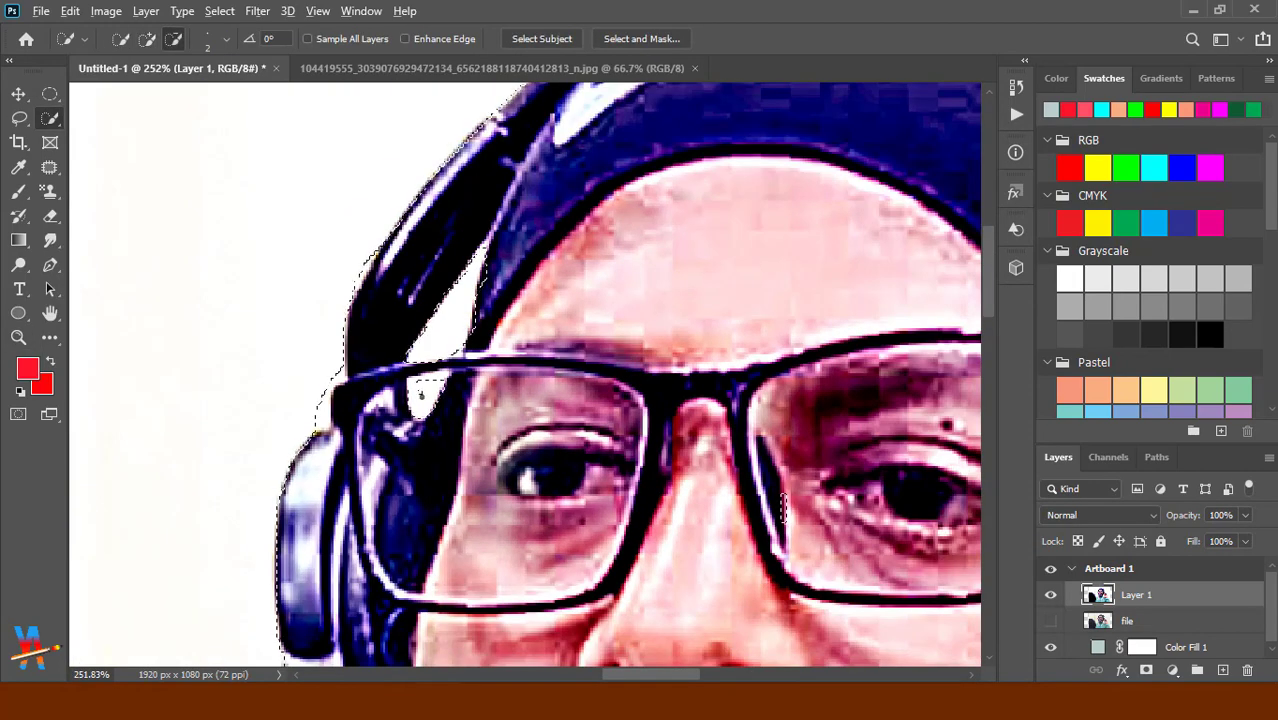
{"action": "scroll", "coordinate": [413, 375], "scroll_direction": "down", "scroll_amount": 8}
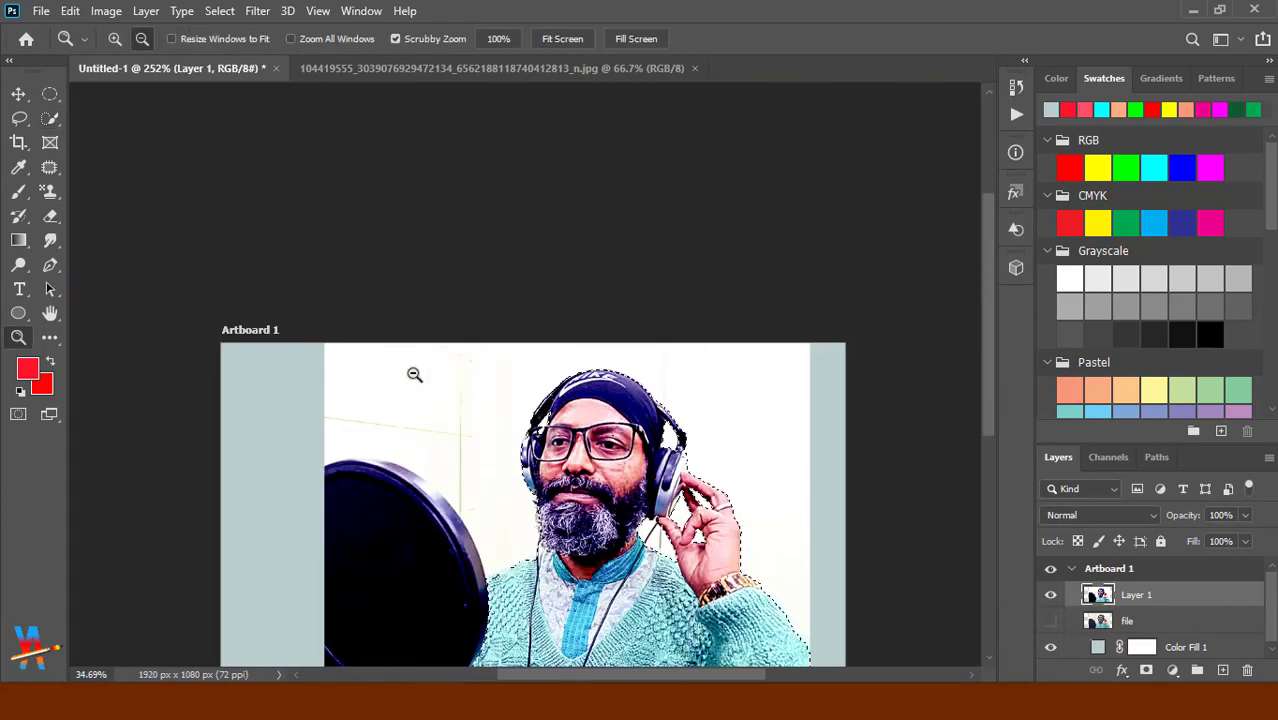
Mask the background from Layer 1 and apply the layer mask permanently.
{"action": "left_click", "coordinate": [1146, 669]}
{"action": "right_click", "coordinate": [1127, 596]}
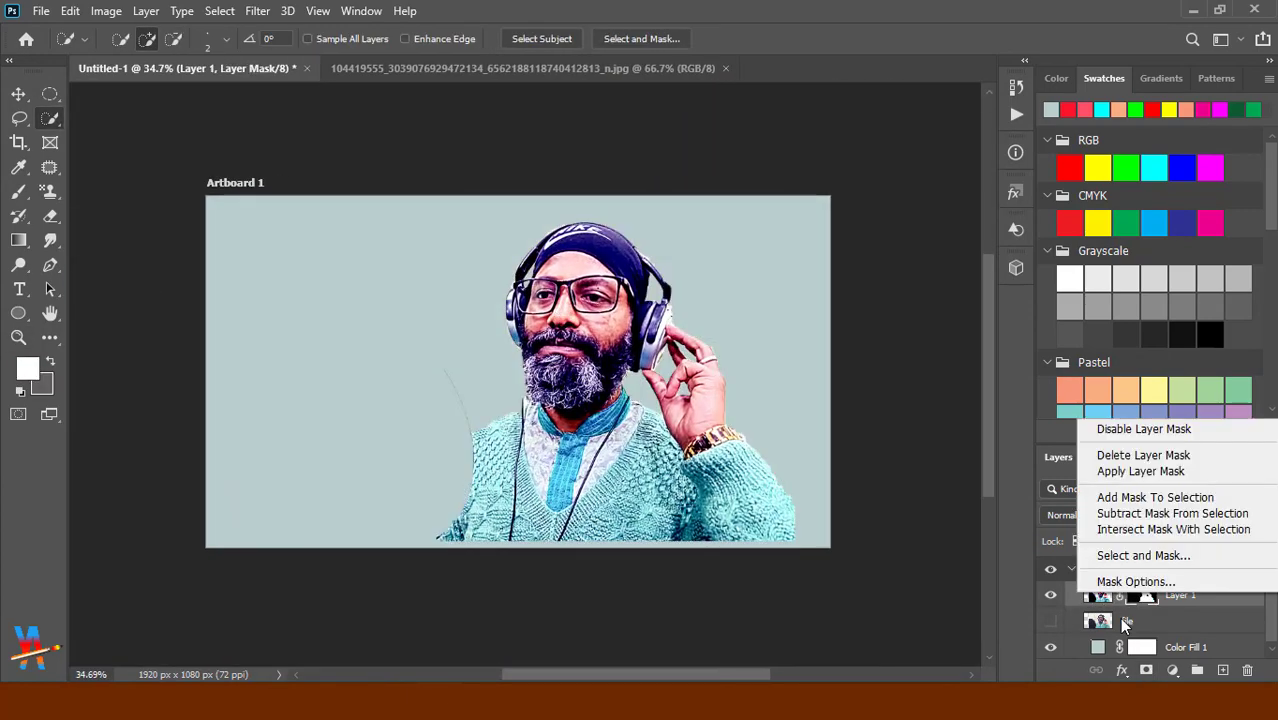
{"action": "left_click", "coordinate": [1110, 458]}
{"action": "scroll", "coordinate": [586, 329], "scroll_direction": "up", "scroll_amount": 4}
{"action": "scroll", "coordinate": [600, 300], "scroll_direction": "up", "scroll_amount": 1}
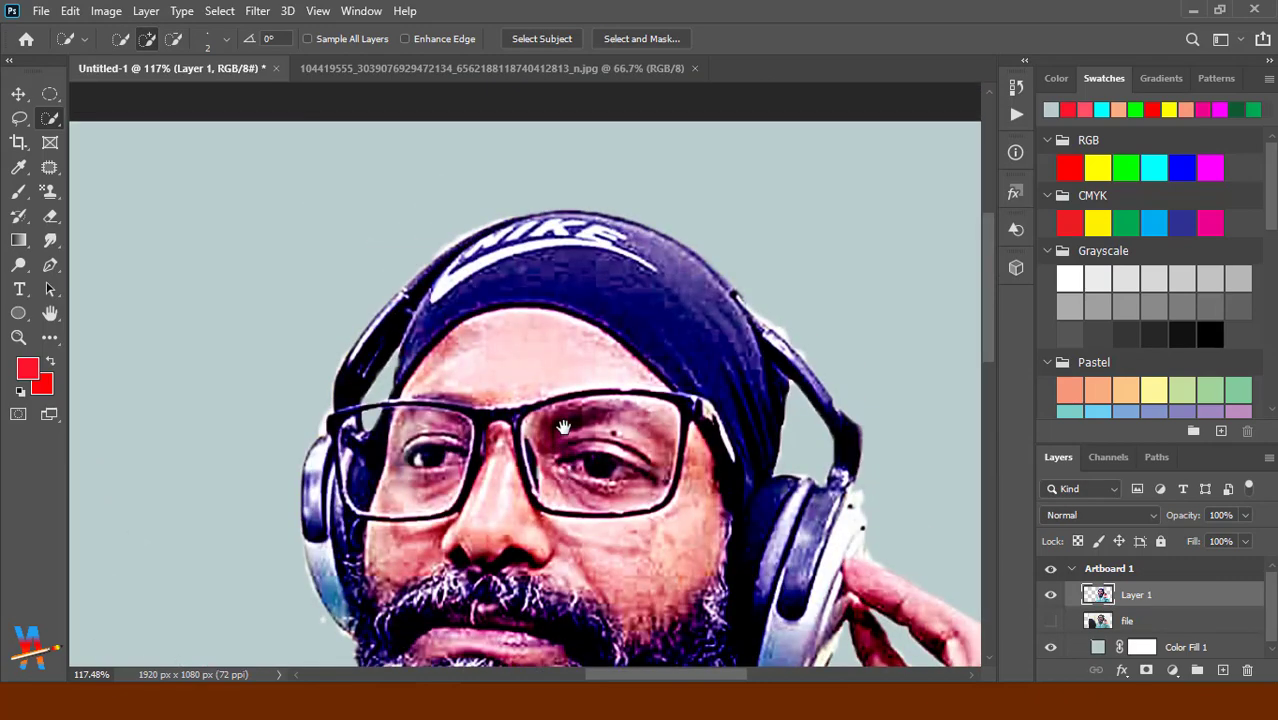
{"action": "scroll", "coordinate": [790, 245], "scroll_direction": "up", "scroll_amount": 3}
Smudge the forehead and cap edge with the Smudge tool at 36% strength.
{"action": "left_click", "coordinate": [46, 242]}
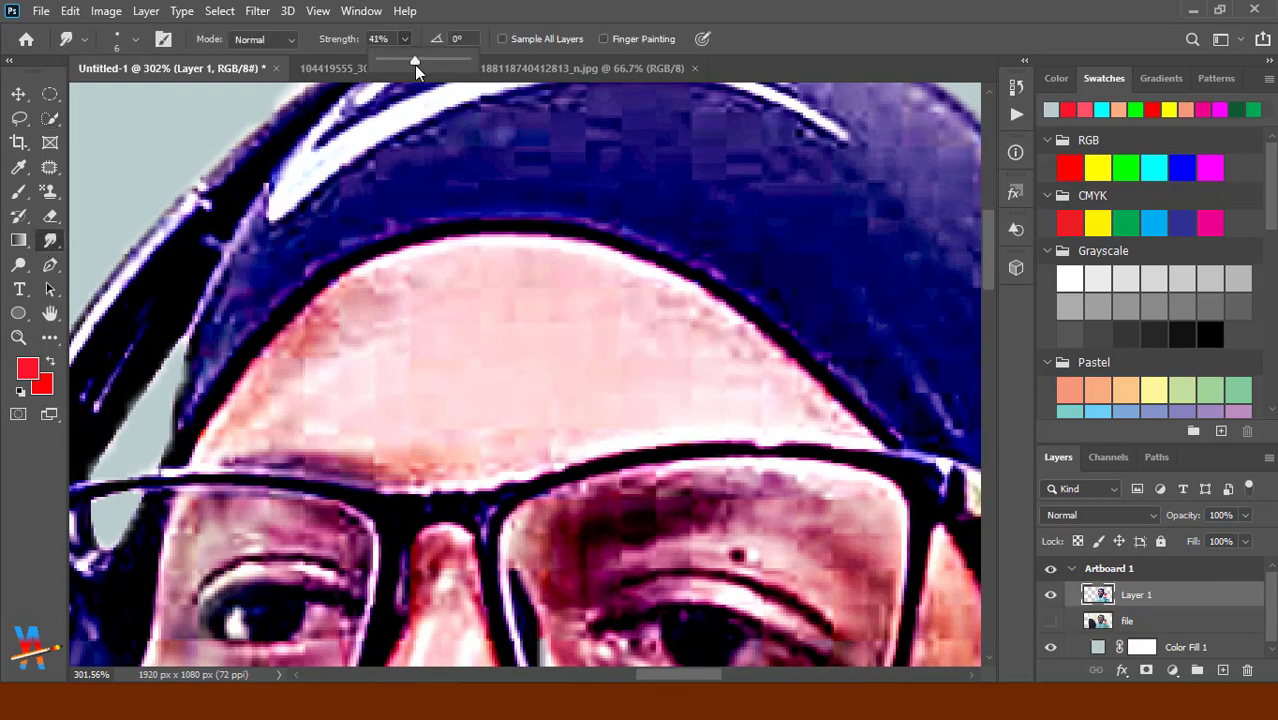
{"action": "left_click_drag", "start_coordinate": [414, 65], "coordinate": [409, 65]}
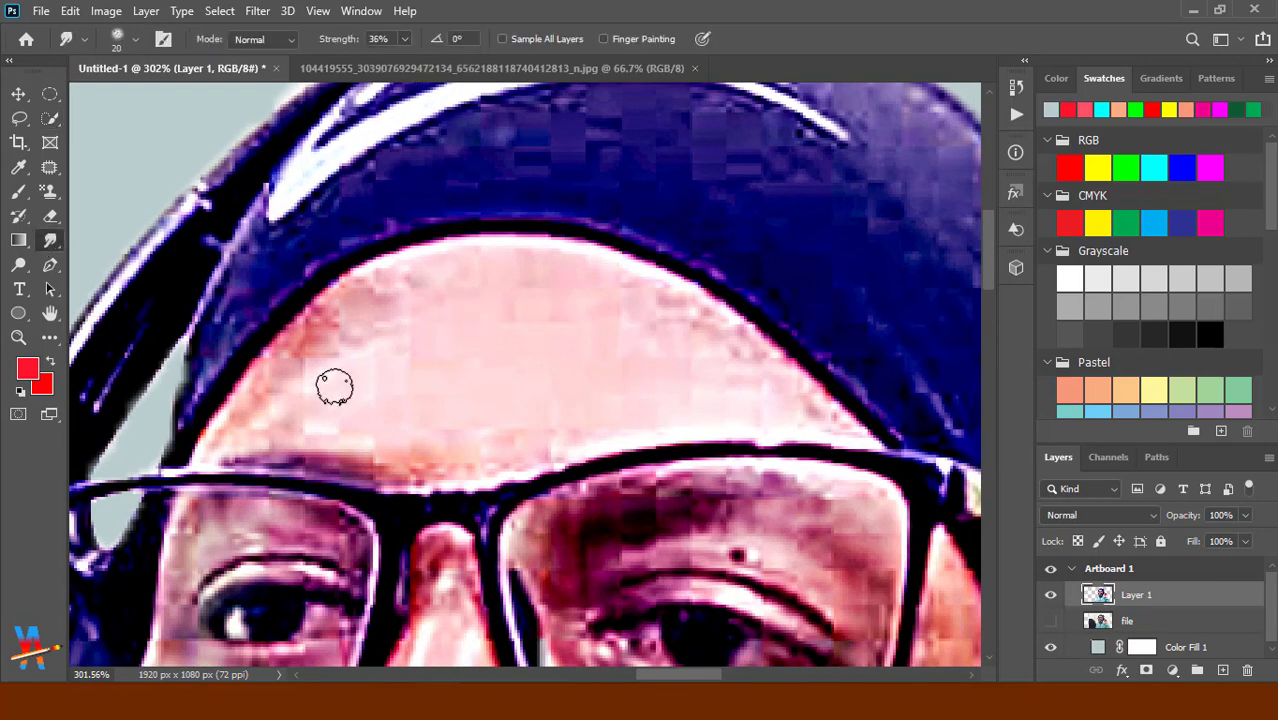
{"action": "left_click_drag", "start_coordinate": [293, 343], "coordinate": [420, 258]}
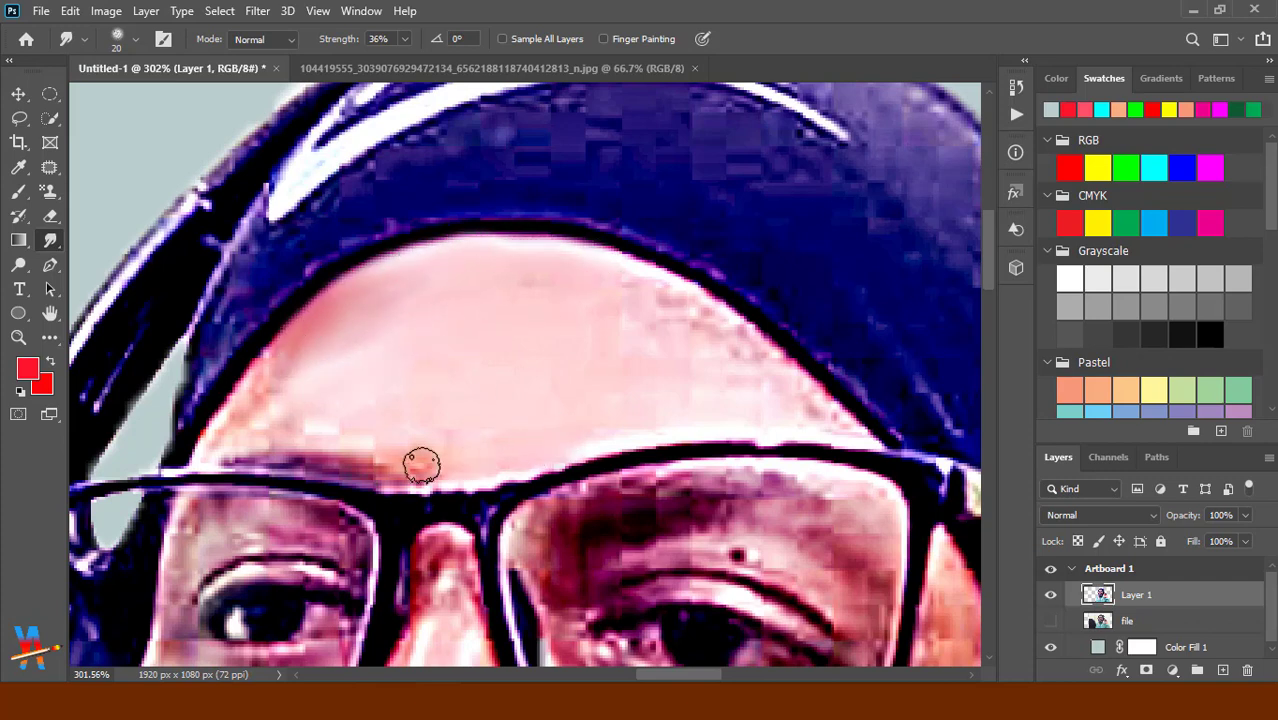
{"action": "left_click_drag", "start_coordinate": [421, 464], "coordinate": [377, 427]}
{"action": "left_click_drag", "start_coordinate": [349, 344], "coordinate": [682, 324]}
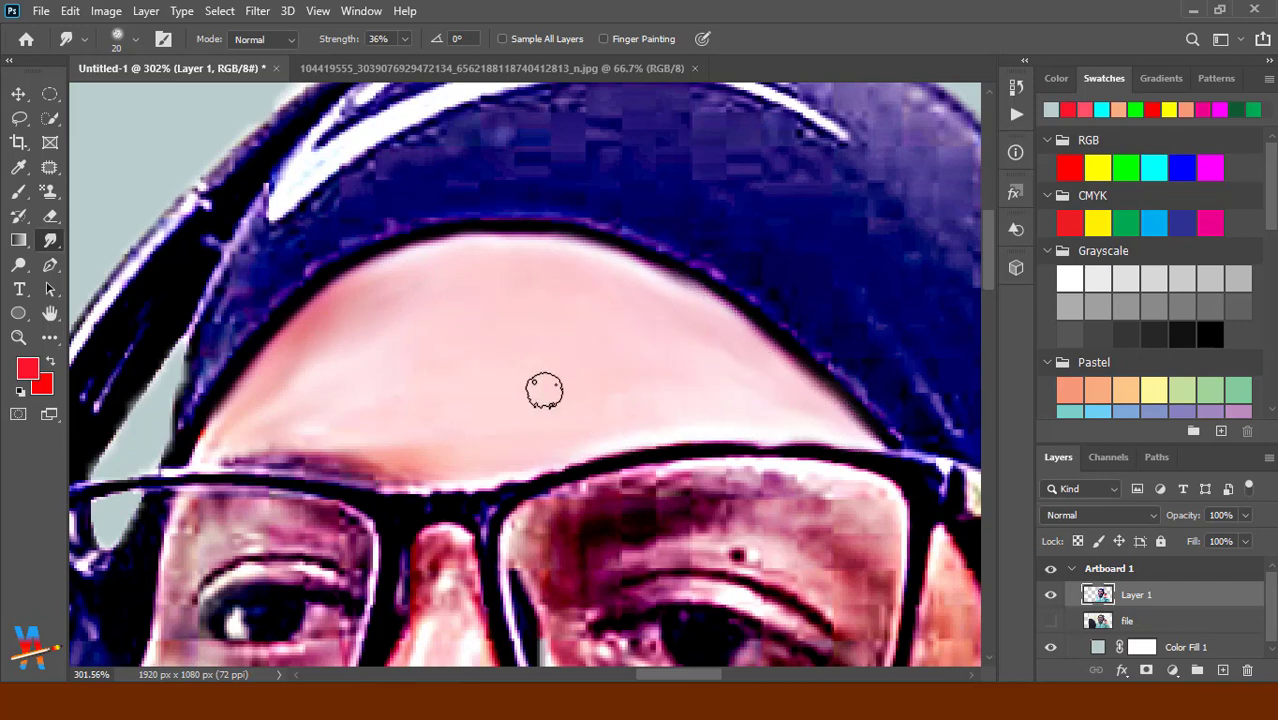
{"action": "scroll", "coordinate": [308, 262], "scroll_direction": "down", "scroll_amount": 5}
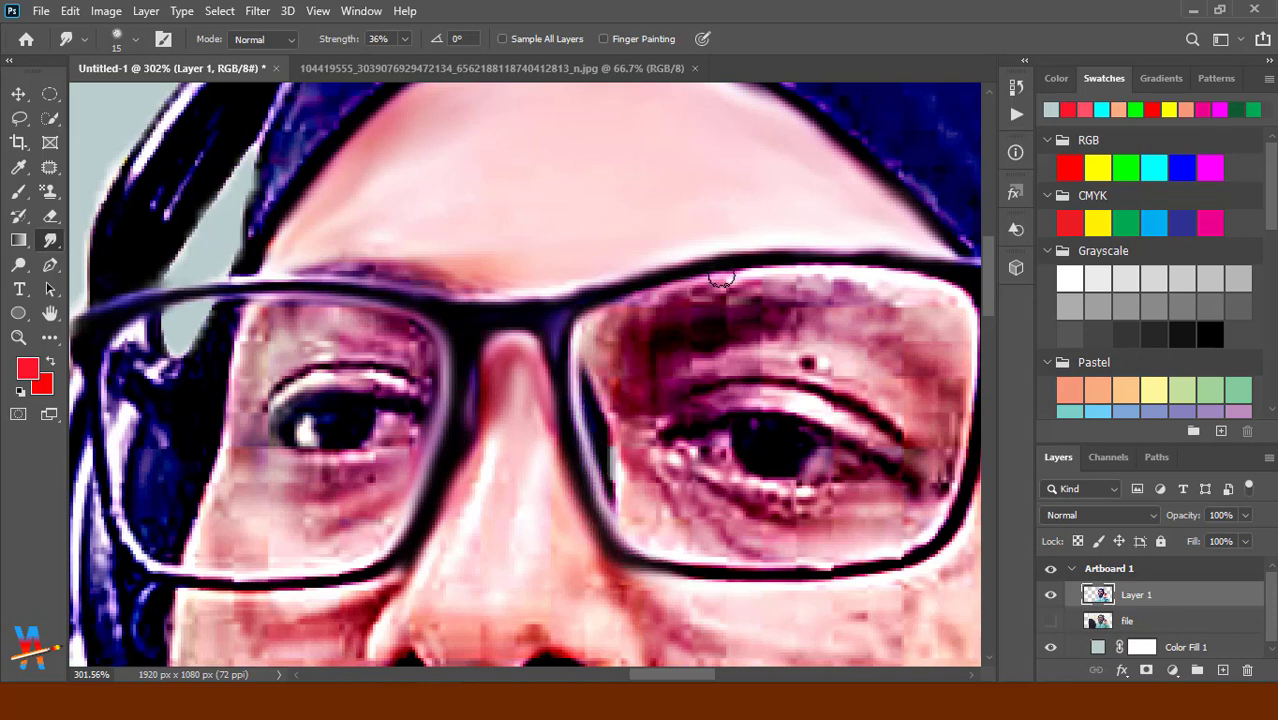
Smudge the eyelid crease and under-eye wrinkles inside the right lens.
{"action": "left_click_drag", "start_coordinate": [636, 466], "coordinate": [836, 526]}
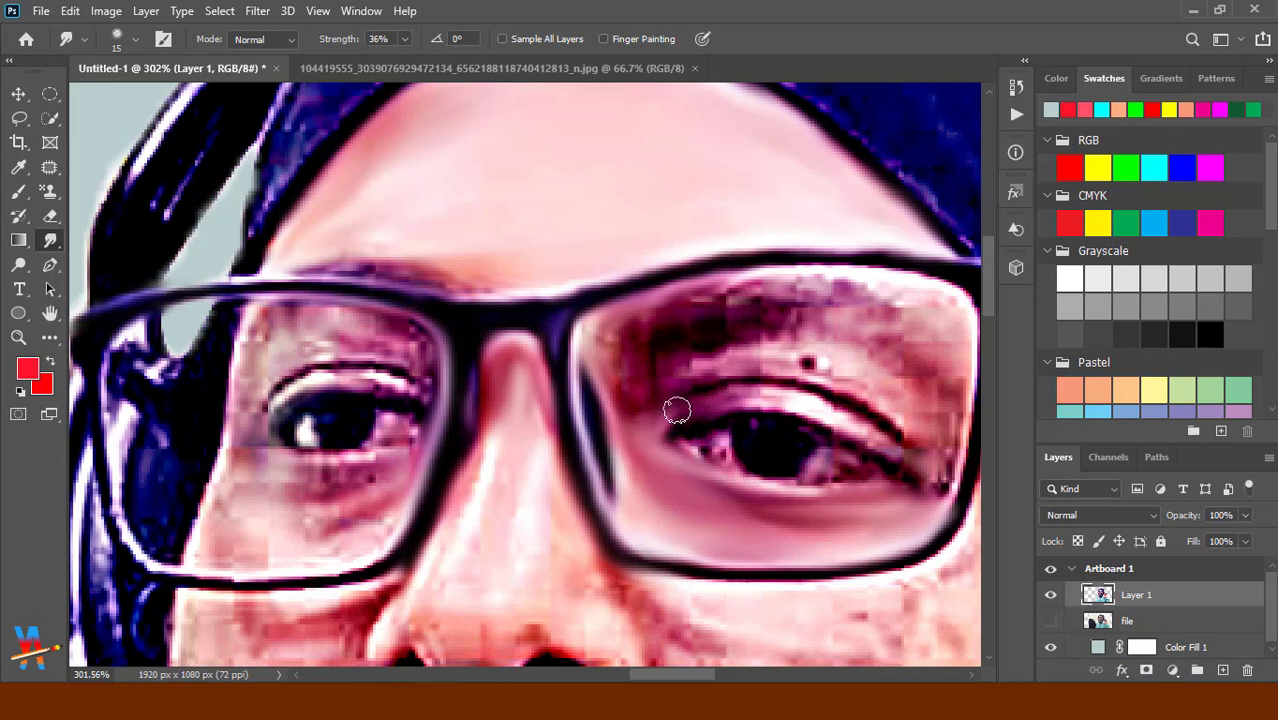
{"action": "mouse_move", "coordinate": [676, 417]}
{"action": "left_mouse_down"}
{"action": "mouse_move", "coordinate": [831, 405]}
{"action": "mouse_move", "coordinate": [910, 455]}
{"action": "mouse_move", "coordinate": [935, 495]}
{"action": "mouse_move", "coordinate": [850, 490]}
{"action": "mouse_move", "coordinate": [665, 404]}
{"action": "mouse_move", "coordinate": [736, 374]}
{"action": "mouse_move", "coordinate": [944, 432]}
{"action": "left_mouse_up"}
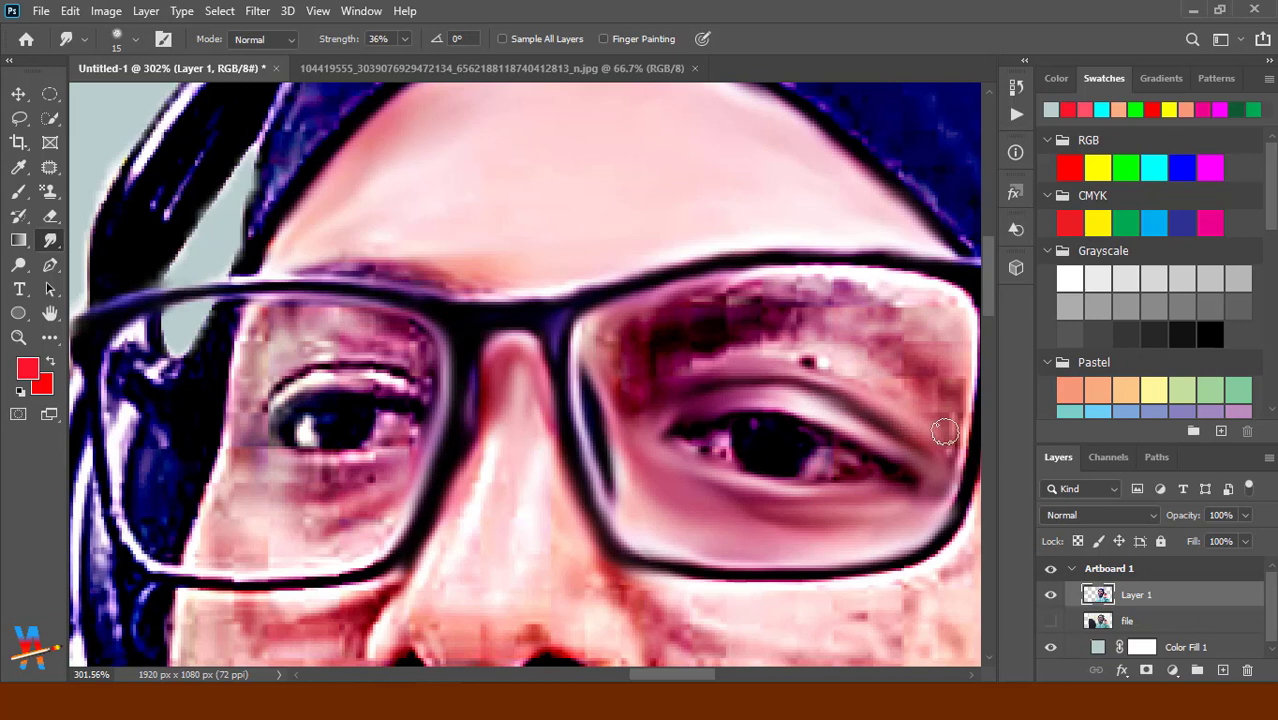
{"action": "mouse_move", "coordinate": [796, 431]}
{"action": "left_mouse_down"}
{"action": "mouse_move", "coordinate": [666, 481]}
{"action": "mouse_move", "coordinate": [827, 434]}
{"action": "mouse_move", "coordinate": [742, 434]}
{"action": "mouse_move", "coordinate": [759, 453]}
{"action": "mouse_move", "coordinate": [719, 379]}
{"action": "mouse_move", "coordinate": [560, 415]}
{"action": "mouse_move", "coordinate": [600, 395]}
{"action": "mouse_move", "coordinate": [825, 395]}
{"action": "mouse_move", "coordinate": [705, 337]}
{"action": "mouse_move", "coordinate": [578, 350]}
{"action": "left_mouse_up"}
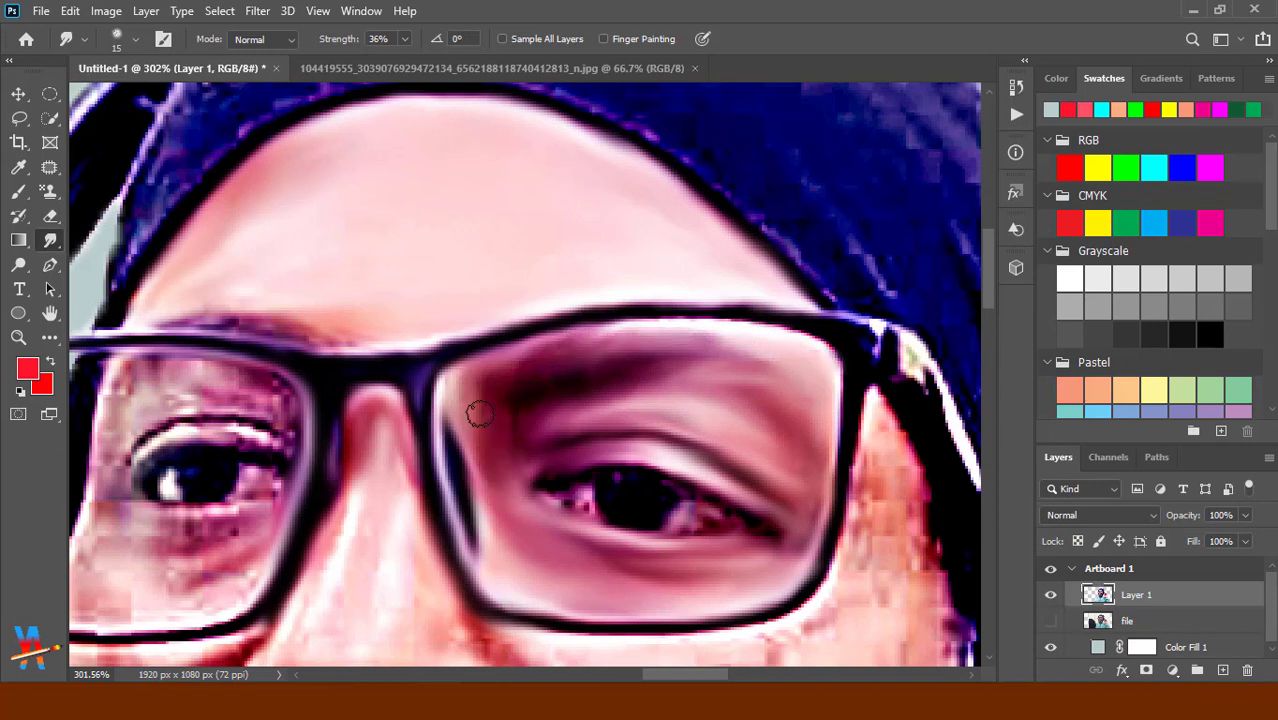
{"action": "mouse_move", "coordinate": [479, 414]}
{"action": "left_mouse_down"}
{"action": "mouse_move", "coordinate": [474, 366]}
{"action": "mouse_move", "coordinate": [615, 335]}
{"action": "mouse_move", "coordinate": [824, 383]}
{"action": "mouse_move", "coordinate": [515, 414]}
{"action": "left_mouse_up"}
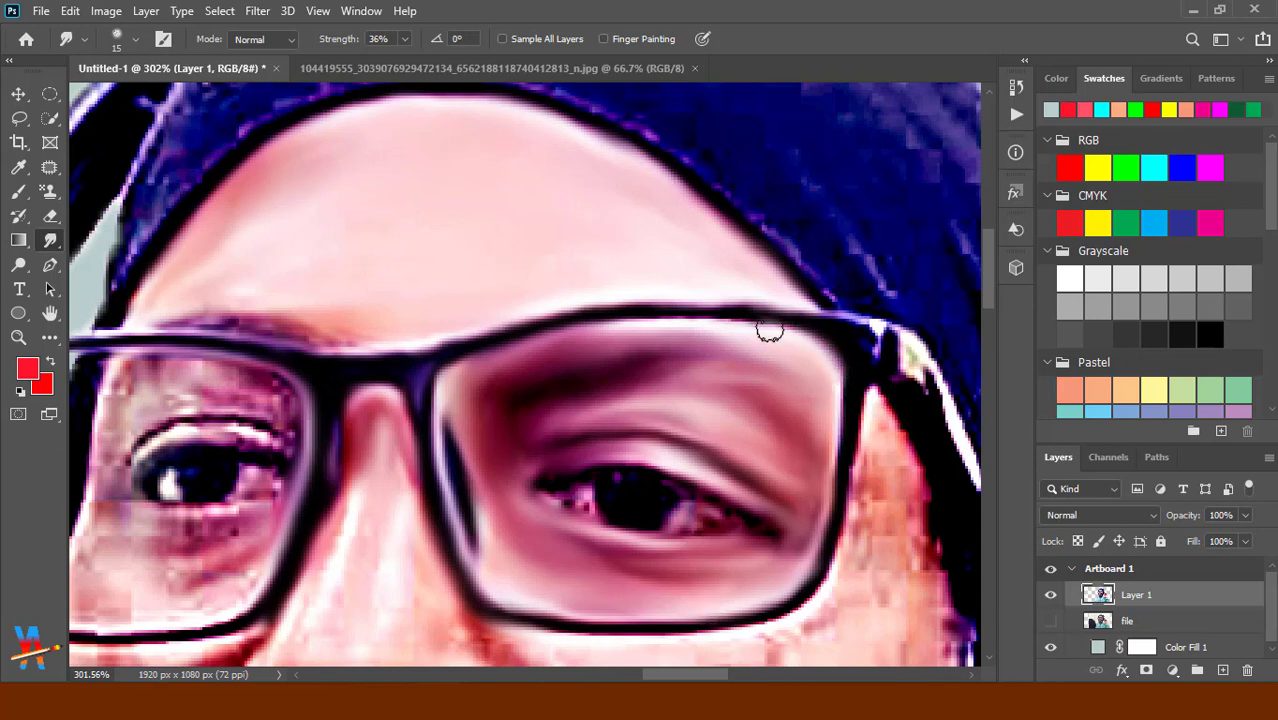
{"action": "scroll", "coordinate": [733, 302], "scroll_direction": "down", "scroll_amount": 2}
Smudge the cheeks, chin edge and skin above the beard with a size-25 brush.
{"action": "scroll", "coordinate": [551, 423], "scroll_direction": "down", "scroll_amount": 3}
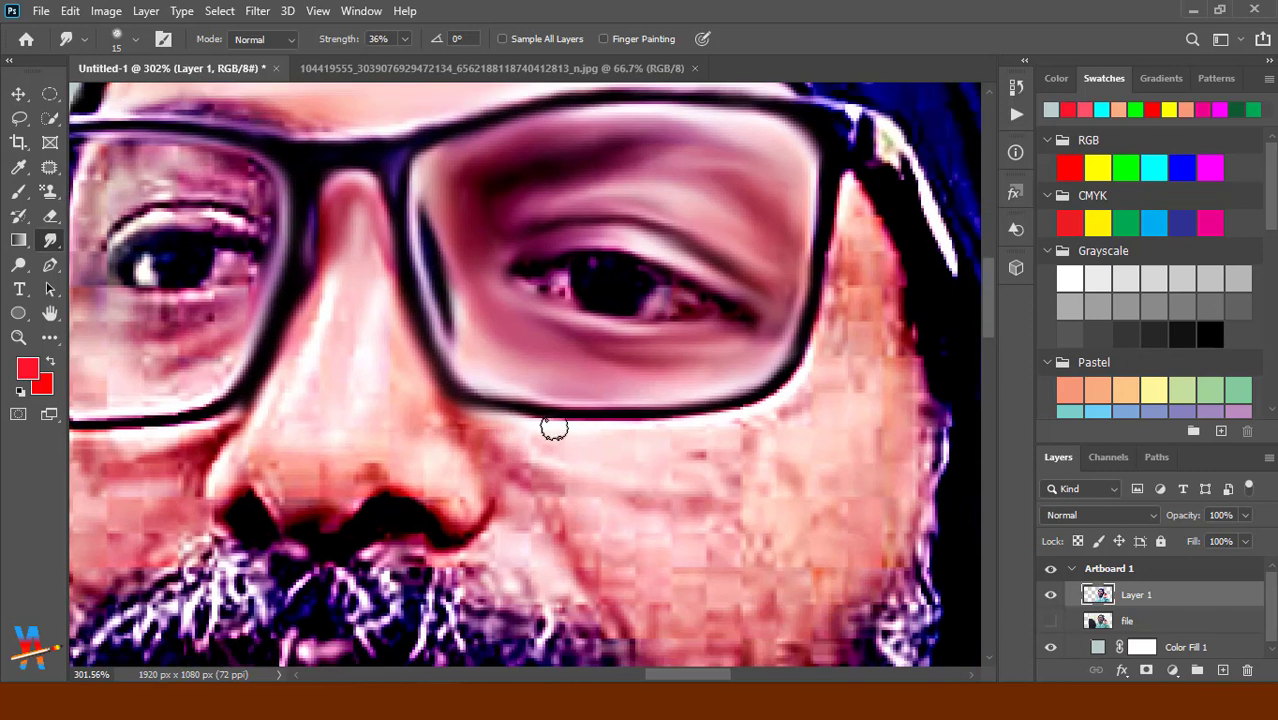
{"action": "mouse_move", "coordinate": [551, 423]}
{"action": "left_mouse_down"}
{"action": "mouse_move", "coordinate": [651, 417]}
{"action": "mouse_move", "coordinate": [521, 404]}
{"action": "mouse_move", "coordinate": [696, 445]}
{"action": "mouse_move", "coordinate": [790, 379]}
{"action": "mouse_move", "coordinate": [813, 345]}
{"action": "mouse_move", "coordinate": [844, 178]}
{"action": "mouse_move", "coordinate": [901, 306]}
{"action": "left_mouse_up"}
{"action": "key", "text": "bracketright"}
{"action": "mouse_move", "coordinate": [950, 345]}
{"action": "left_mouse_down"}
{"action": "mouse_move", "coordinate": [850, 257]}
{"action": "mouse_move", "coordinate": [921, 428]}
{"action": "mouse_move", "coordinate": [868, 570]}
{"action": "mouse_move", "coordinate": [873, 485]}
{"action": "mouse_move", "coordinate": [782, 585]}
{"action": "mouse_move", "coordinate": [822, 368]}
{"action": "mouse_move", "coordinate": [893, 350]}
{"action": "left_mouse_up"}
{"action": "mouse_move", "coordinate": [770, 602]}
{"action": "left_mouse_down"}
{"action": "mouse_move", "coordinate": [919, 459]}
{"action": "mouse_move", "coordinate": [799, 559]}
{"action": "mouse_move", "coordinate": [905, 507]}
{"action": "mouse_move", "coordinate": [727, 474]}
{"action": "mouse_move", "coordinate": [608, 362]}
{"action": "mouse_move", "coordinate": [702, 479]}
{"action": "mouse_move", "coordinate": [559, 302]}
{"action": "mouse_move", "coordinate": [670, 345]}
{"action": "mouse_move", "coordinate": [713, 345]}
{"action": "mouse_move", "coordinate": [756, 408]}
{"action": "mouse_move", "coordinate": [892, 472]}
{"action": "mouse_move", "coordinate": [693, 459]}
{"action": "mouse_move", "coordinate": [804, 579]}
{"action": "mouse_move", "coordinate": [830, 448]}
{"action": "mouse_move", "coordinate": [608, 322]}
{"action": "mouse_move", "coordinate": [736, 422]}
{"action": "mouse_move", "coordinate": [779, 425]}
{"action": "mouse_move", "coordinate": [692, 418]}
{"action": "mouse_move", "coordinate": [793, 557]}
{"action": "mouse_move", "coordinate": [568, 582]}
{"action": "left_mouse_up"}
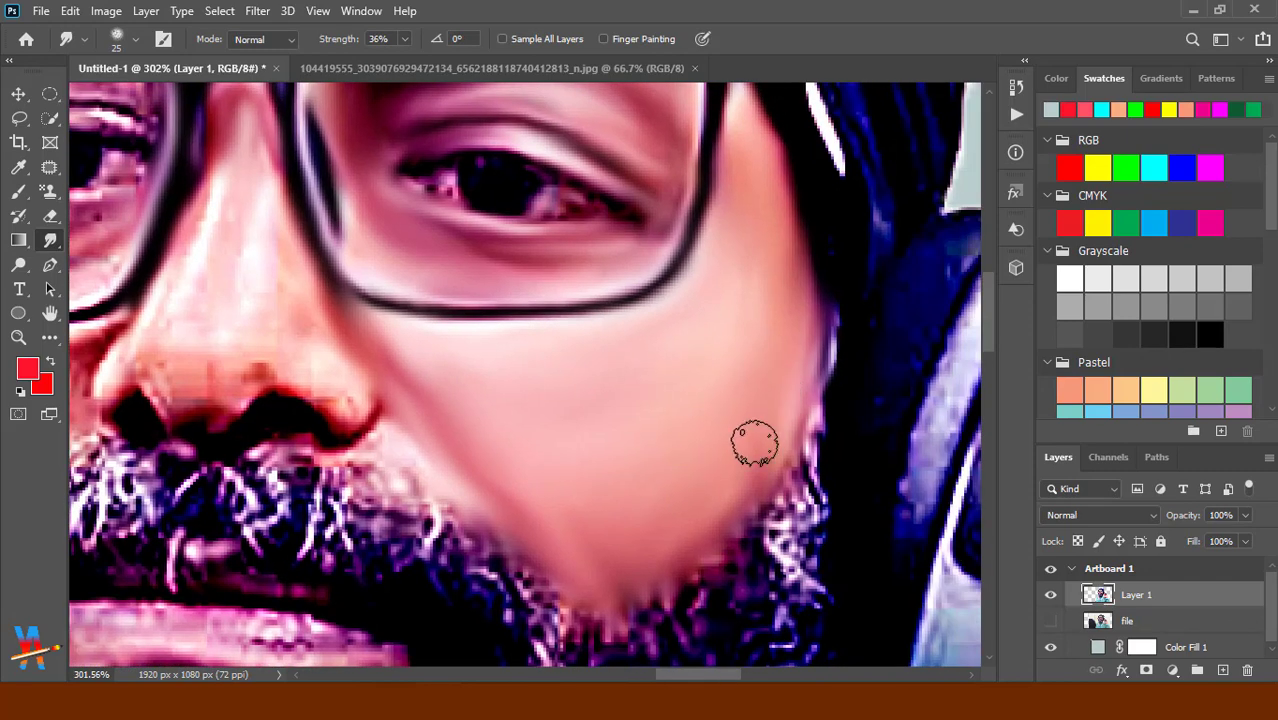
{"action": "left_click_drag", "start_coordinate": [753, 437], "coordinate": [628, 602]}
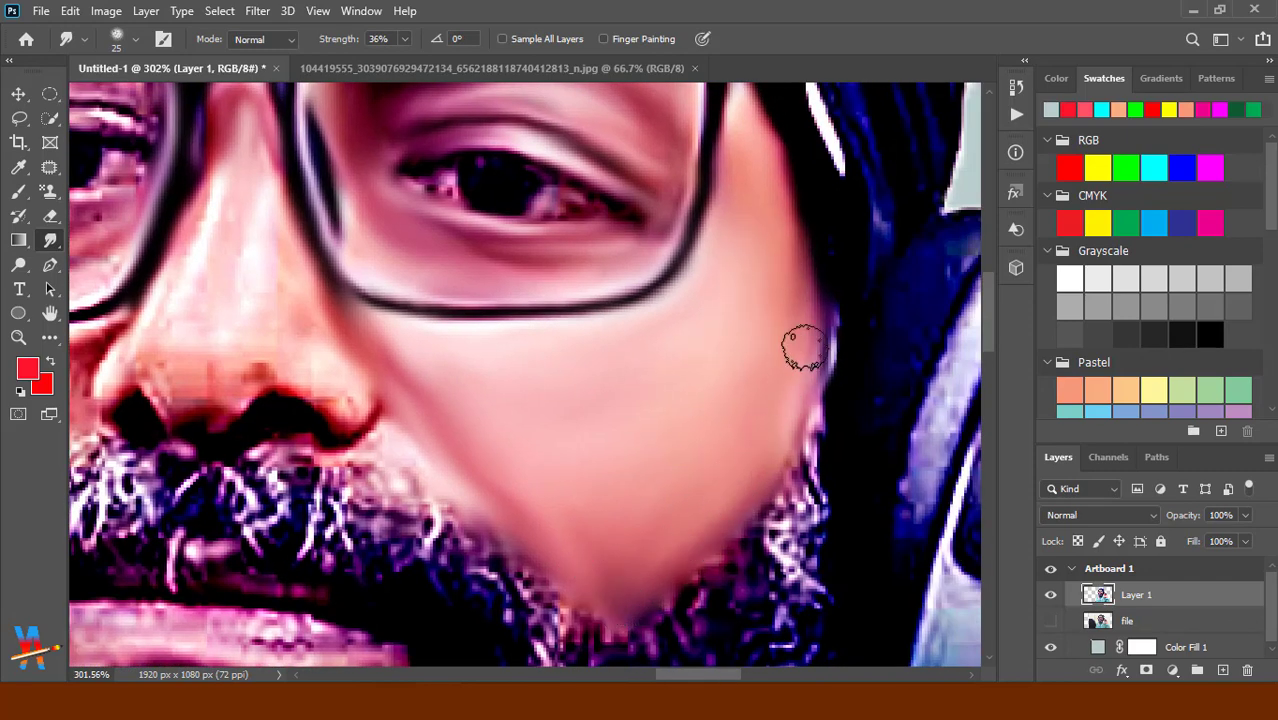
{"action": "scroll", "coordinate": [830, 430], "scroll_direction": "left", "scroll_amount": 5}
{"action": "mouse_move", "coordinate": [482, 400]}
{"action": "left_mouse_down"}
{"action": "mouse_move", "coordinate": [405, 510]}
{"action": "mouse_move", "coordinate": [322, 533]}
{"action": "mouse_move", "coordinate": [365, 542]}
{"action": "mouse_move", "coordinate": [450, 460]}
{"action": "mouse_move", "coordinate": [440, 396]}
{"action": "mouse_move", "coordinate": [300, 480]}
{"action": "mouse_move", "coordinate": [410, 410]}
{"action": "mouse_move", "coordinate": [309, 437]}
{"action": "mouse_move", "coordinate": [345, 502]}
{"action": "mouse_move", "coordinate": [326, 408]}
{"action": "mouse_move", "coordinate": [330, 560]}
{"action": "mouse_move", "coordinate": [456, 496]}
{"action": "mouse_move", "coordinate": [458, 414]}
{"action": "mouse_move", "coordinate": [434, 379]}
{"action": "mouse_move", "coordinate": [314, 385]}
{"action": "mouse_move", "coordinate": [308, 491]}
{"action": "mouse_move", "coordinate": [323, 531]}
{"action": "mouse_move", "coordinate": [391, 534]}
{"action": "mouse_move", "coordinate": [397, 465]}
{"action": "mouse_move", "coordinate": [465, 408]}
{"action": "mouse_move", "coordinate": [372, 427]}
{"action": "mouse_move", "coordinate": [340, 500]}
{"action": "mouse_move", "coordinate": [298, 450]}
{"action": "mouse_move", "coordinate": [371, 531]}
{"action": "mouse_move", "coordinate": [394, 479]}
{"action": "left_mouse_up"}
Smudge the left cheek, beard edge and the skin around the nose and nostril.
{"action": "key", "text": "bracketright"}
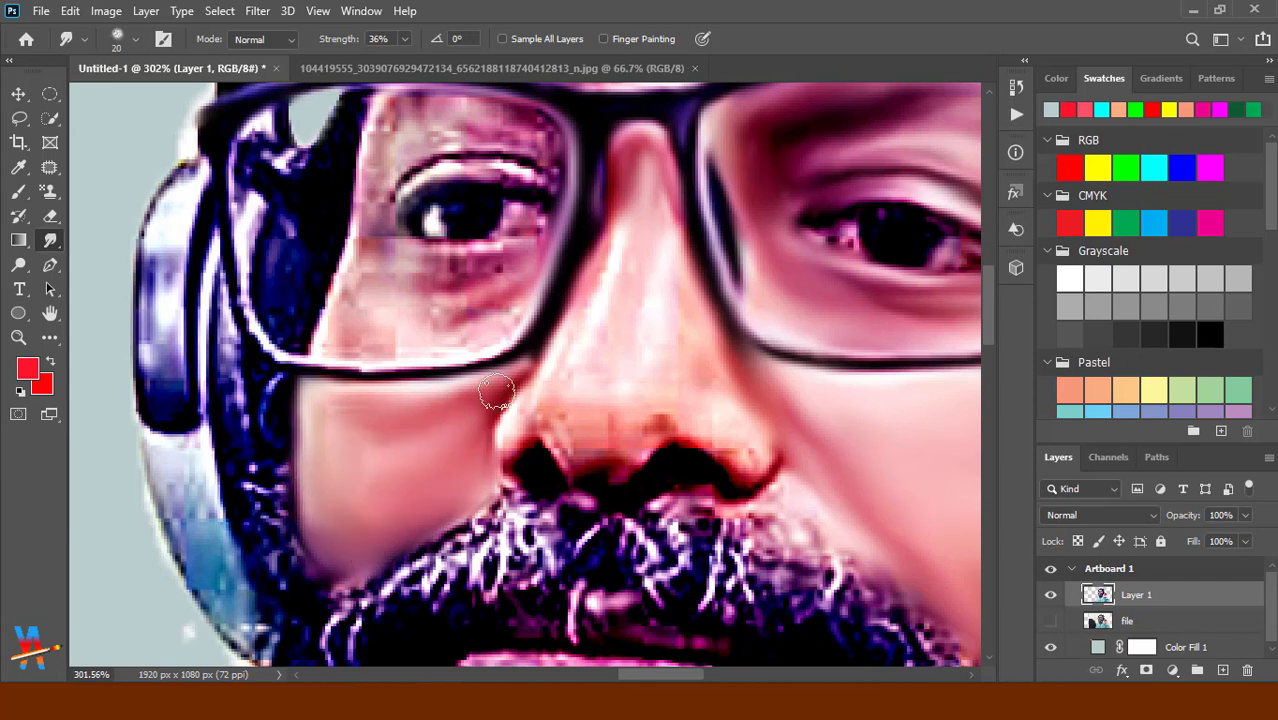
{"action": "left_click_drag", "start_coordinate": [496, 393], "coordinate": [407, 423]}
{"action": "mouse_move", "coordinate": [362, 532]}
{"action": "left_mouse_down"}
{"action": "mouse_move", "coordinate": [354, 428]}
{"action": "mouse_move", "coordinate": [333, 402]}
{"action": "left_mouse_up"}
{"action": "mouse_move", "coordinate": [423, 519]}
{"action": "left_mouse_down"}
{"action": "mouse_move", "coordinate": [322, 505]}
{"action": "mouse_move", "coordinate": [348, 504]}
{"action": "left_mouse_up"}
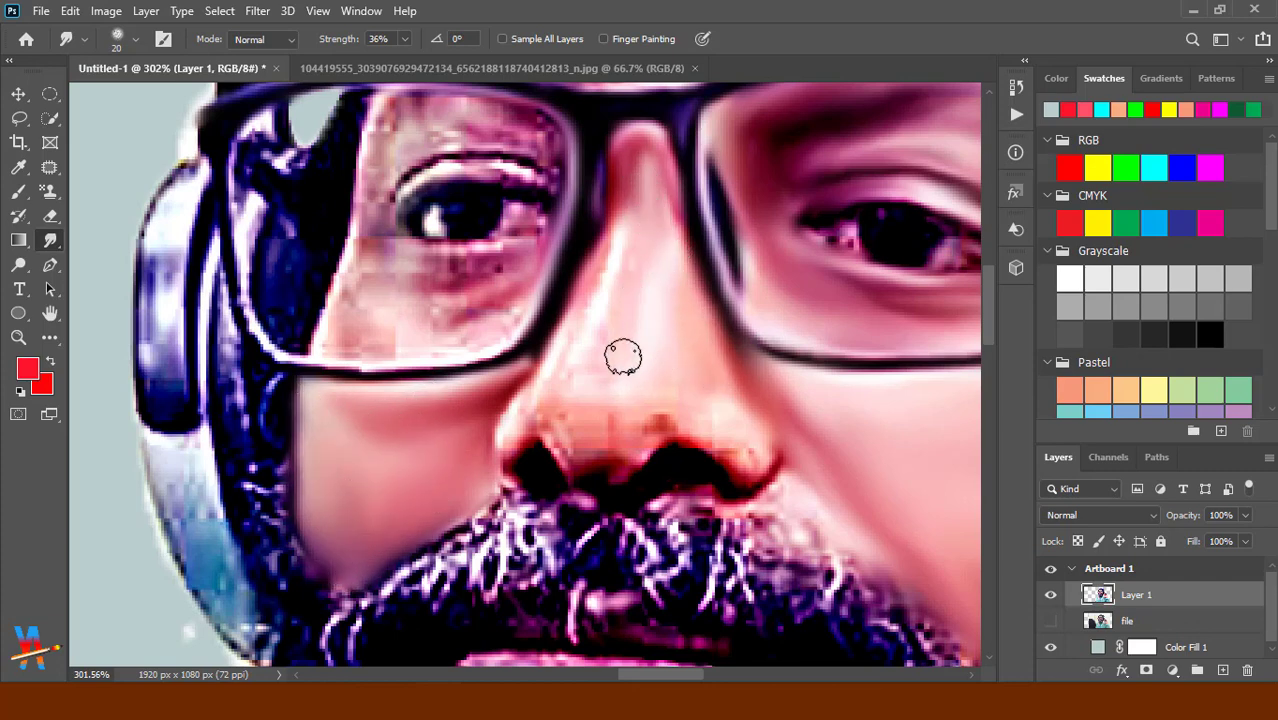
{"action": "left_click_drag", "start_coordinate": [609, 266], "coordinate": [560, 447]}
{"action": "mouse_move", "coordinate": [662, 433]}
{"action": "left_mouse_down"}
{"action": "mouse_move", "coordinate": [590, 440]}
{"action": "mouse_move", "coordinate": [614, 462]}
{"action": "left_mouse_up"}
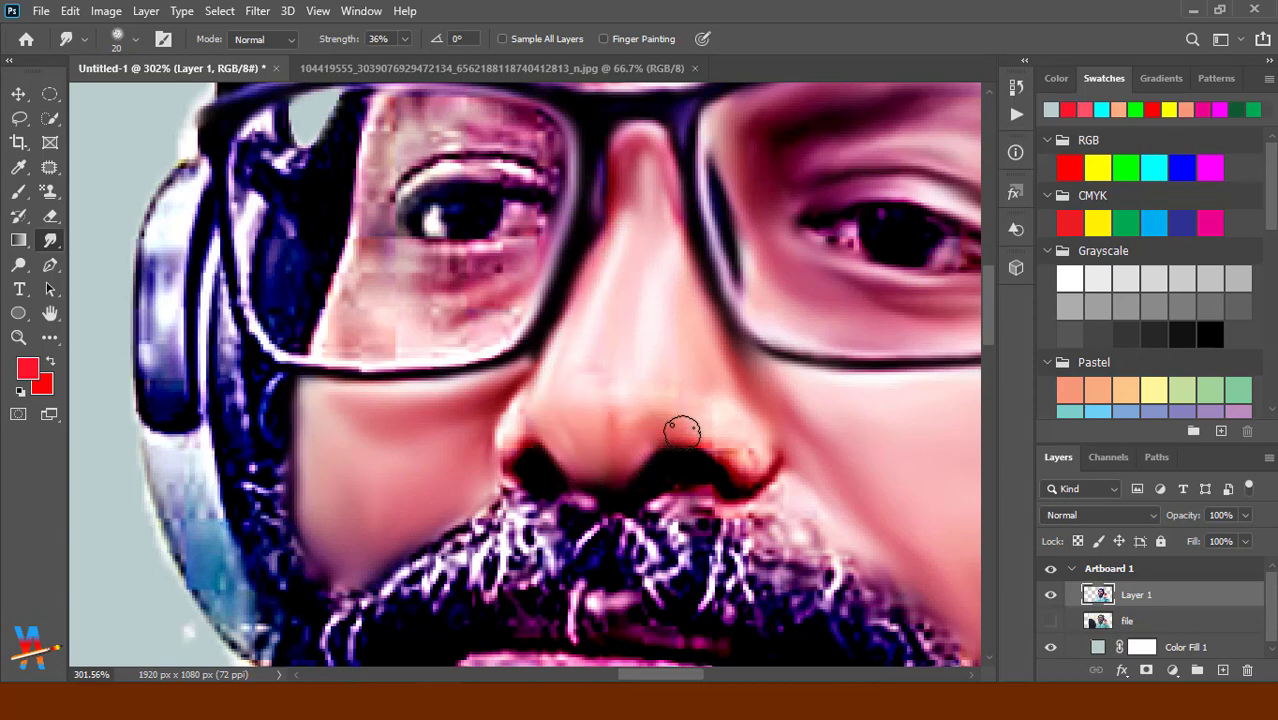
{"action": "left_click_drag", "start_coordinate": [682, 431], "coordinate": [756, 466]}
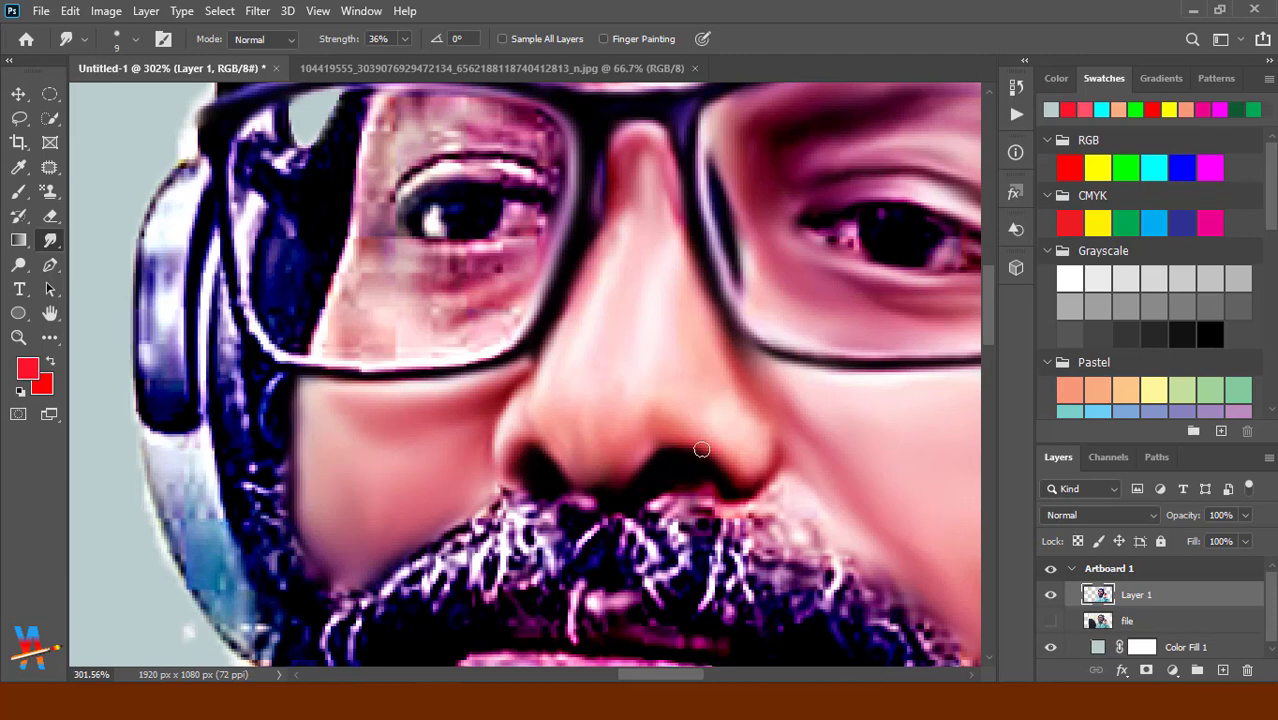
{"action": "mouse_move", "coordinate": [614, 220]}
{"action": "left_mouse_down"}
{"action": "mouse_move", "coordinate": [586, 289]}
{"action": "mouse_move", "coordinate": [627, 348]}
{"action": "mouse_move", "coordinate": [736, 374]}
{"action": "left_mouse_up"}
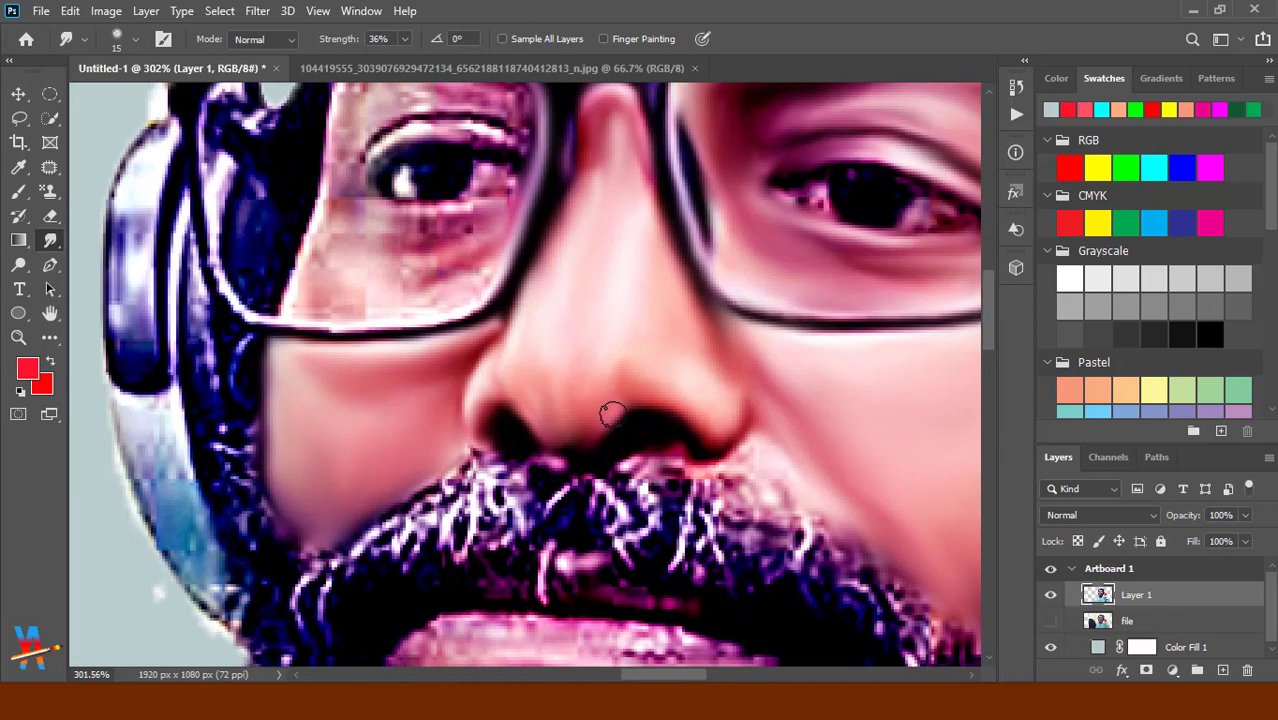
Smooth the skin under the left eye, its upper eyelid and the glasses' top rim.
{"action": "left_click_drag", "start_coordinate": [671, 440], "coordinate": [604, 474]}
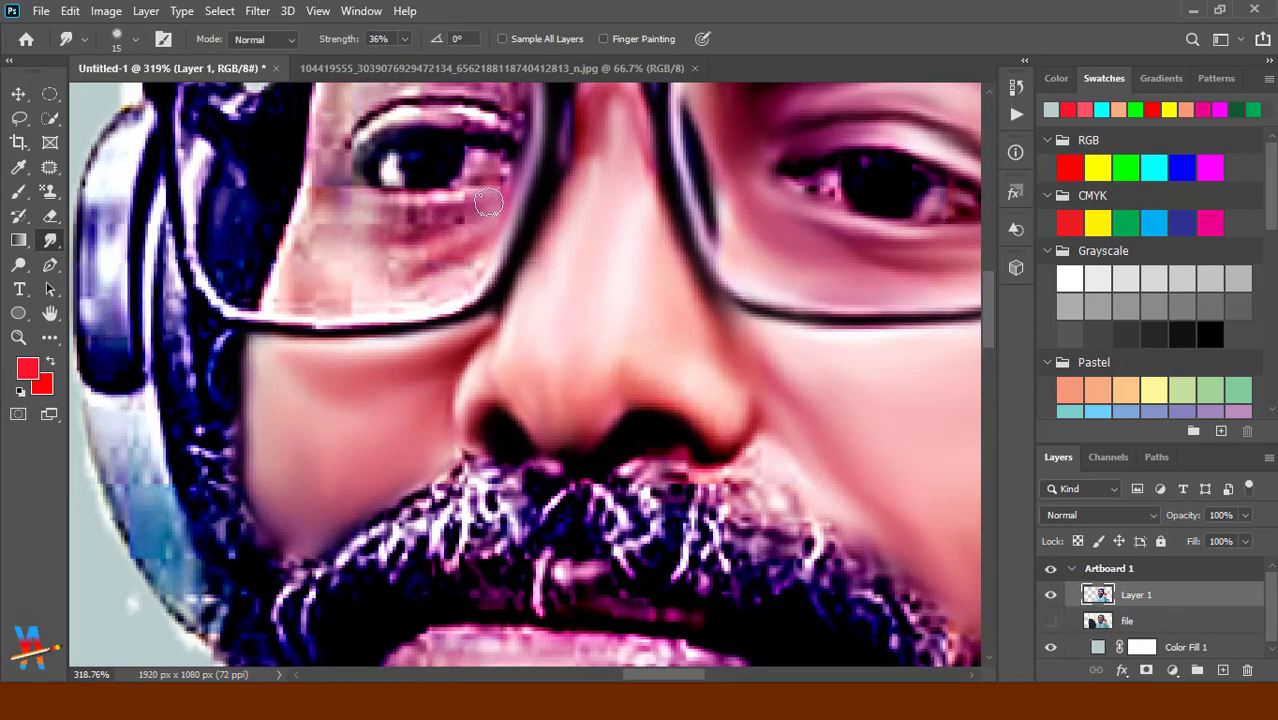
{"action": "mouse_move", "coordinate": [367, 192]}
{"action": "left_mouse_down"}
{"action": "mouse_move", "coordinate": [496, 191]}
{"action": "mouse_move", "coordinate": [456, 217]}
{"action": "mouse_move", "coordinate": [374, 225]}
{"action": "mouse_move", "coordinate": [488, 247]}
{"action": "mouse_move", "coordinate": [394, 305]}
{"action": "mouse_move", "coordinate": [337, 320]}
{"action": "mouse_move", "coordinate": [534, 168]}
{"action": "mouse_move", "coordinate": [498, 222]}
{"action": "mouse_move", "coordinate": [371, 305]}
{"action": "mouse_move", "coordinate": [320, 240]}
{"action": "mouse_move", "coordinate": [337, 171]}
{"action": "mouse_move", "coordinate": [294, 223]}
{"action": "mouse_move", "coordinate": [285, 288]}
{"action": "left_mouse_up"}
{"action": "scroll", "coordinate": [493, 327], "scroll_direction": "up", "scroll_amount": 3}
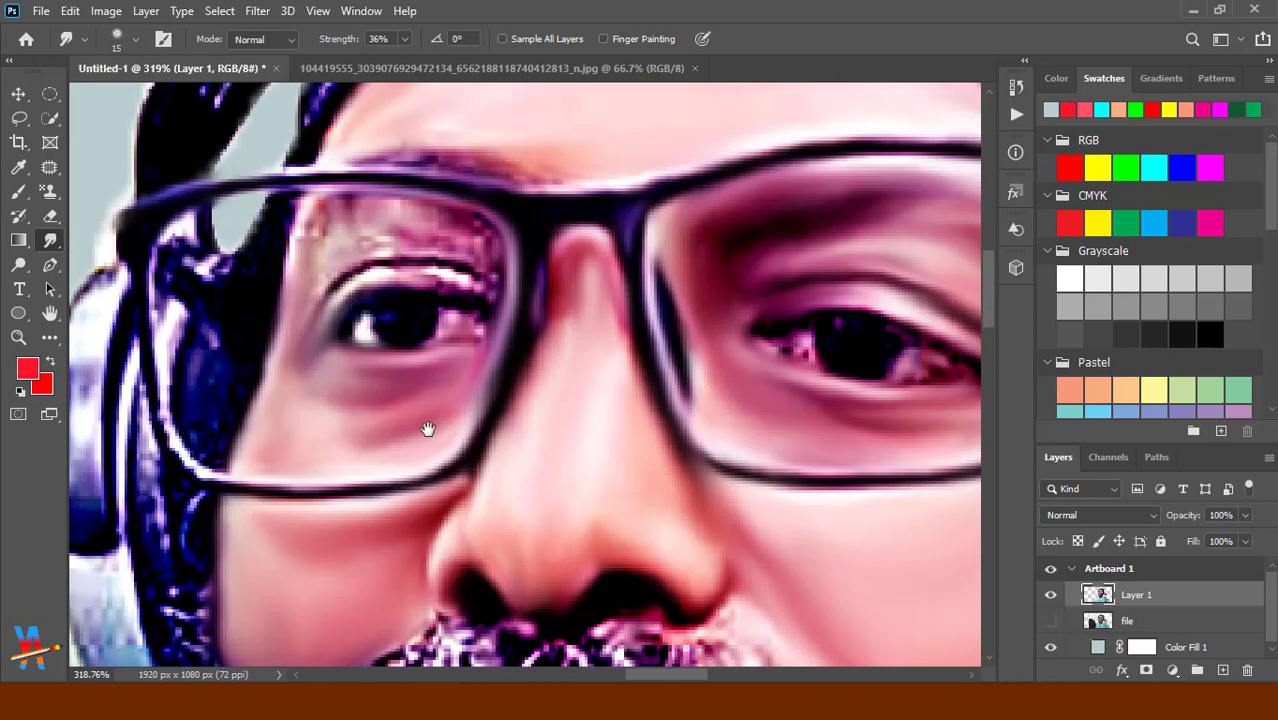
{"action": "scroll", "coordinate": [471, 341], "scroll_direction": "up", "scroll_amount": 2}
{"action": "mouse_move", "coordinate": [467, 304]}
{"action": "left_mouse_down"}
{"action": "mouse_move", "coordinate": [410, 290]}
{"action": "mouse_move", "coordinate": [460, 270]}
{"action": "mouse_move", "coordinate": [491, 317]}
{"action": "mouse_move", "coordinate": [411, 303]}
{"action": "mouse_move", "coordinate": [320, 328]}
{"action": "mouse_move", "coordinate": [422, 297]}
{"action": "mouse_move", "coordinate": [360, 270]}
{"action": "mouse_move", "coordinate": [310, 320]}
{"action": "mouse_move", "coordinate": [474, 258]}
{"action": "mouse_move", "coordinate": [380, 228]}
{"action": "mouse_move", "coordinate": [300, 250]}
{"action": "mouse_move", "coordinate": [281, 370]}
{"action": "left_mouse_up"}
{"action": "mouse_move", "coordinate": [494, 195]}
{"action": "left_mouse_down"}
{"action": "mouse_move", "coordinate": [320, 185]}
{"action": "mouse_move", "coordinate": [282, 205]}
{"action": "mouse_move", "coordinate": [519, 217]}
{"action": "mouse_move", "coordinate": [353, 177]}
{"action": "left_mouse_up"}
Smudge the light pink band under the chin into darker neck shading.
{"action": "scroll", "coordinate": [494, 522], "scroll_direction": "down", "scroll_amount": 1}
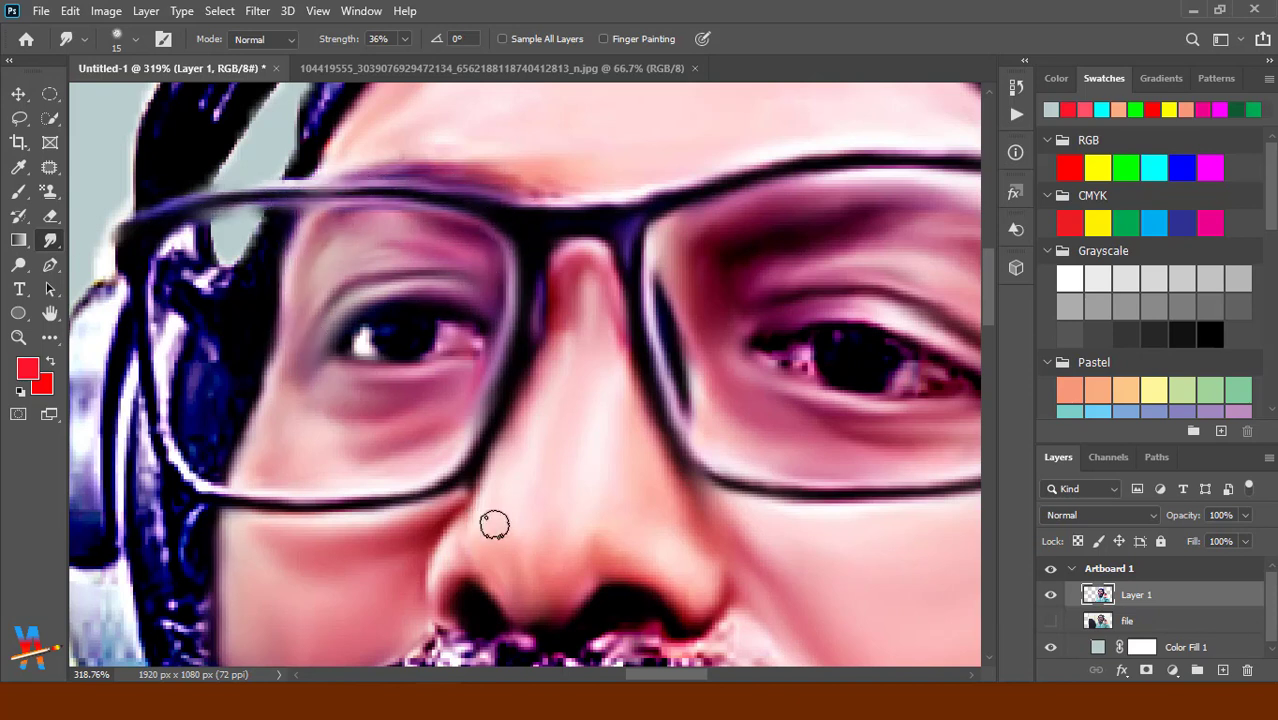
{"action": "scroll", "coordinate": [494, 522], "scroll_direction": "down", "scroll_amount": 3}
{"action": "scroll", "coordinate": [605, 214], "scroll_direction": "down", "scroll_amount": 3}
{"action": "scroll", "coordinate": [622, 277], "scroll_direction": "down", "scroll_amount": 3}
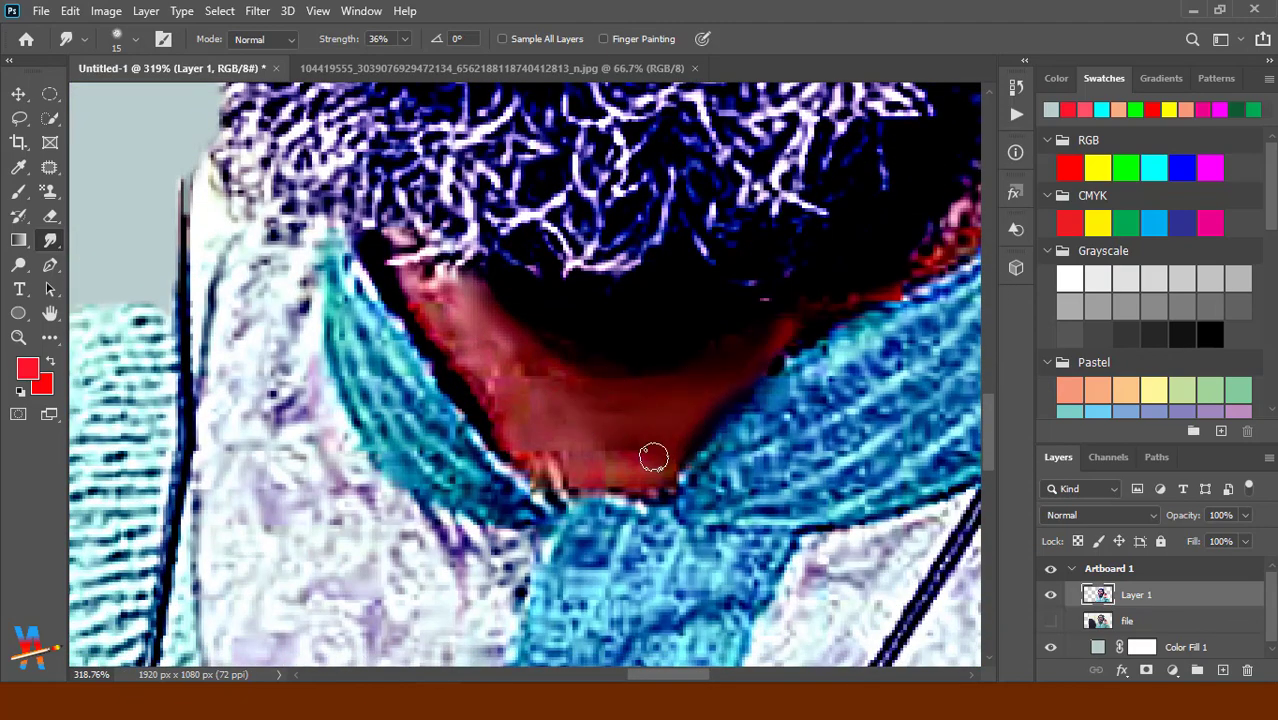
{"action": "left_click_drag", "start_coordinate": [653, 457], "coordinate": [648, 417]}
{"action": "mouse_move", "coordinate": [612, 468]}
{"action": "left_mouse_down"}
{"action": "mouse_move", "coordinate": [562, 471]}
{"action": "mouse_move", "coordinate": [522, 449]}
{"action": "mouse_move", "coordinate": [502, 331]}
{"action": "mouse_move", "coordinate": [474, 396]}
{"action": "left_mouse_up"}
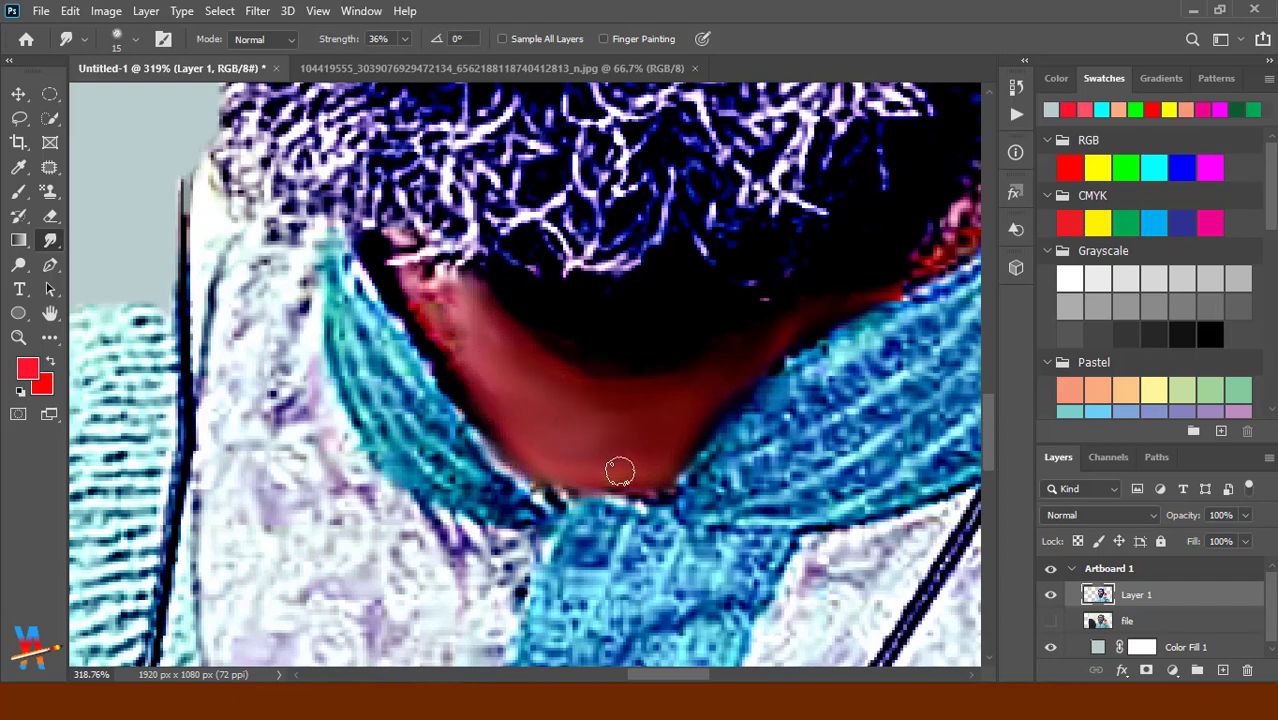
Smear the remaining chin highlight smooth and blend the neck colour along the collar edge.
{"action": "scroll", "coordinate": [619, 470], "scroll_direction": "up", "scroll_amount": 3}
{"action": "scroll", "coordinate": [605, 445], "scroll_direction": "left", "scroll_amount": 4}
{"action": "left_click_drag", "start_coordinate": [621, 418], "coordinate": [652, 420]}
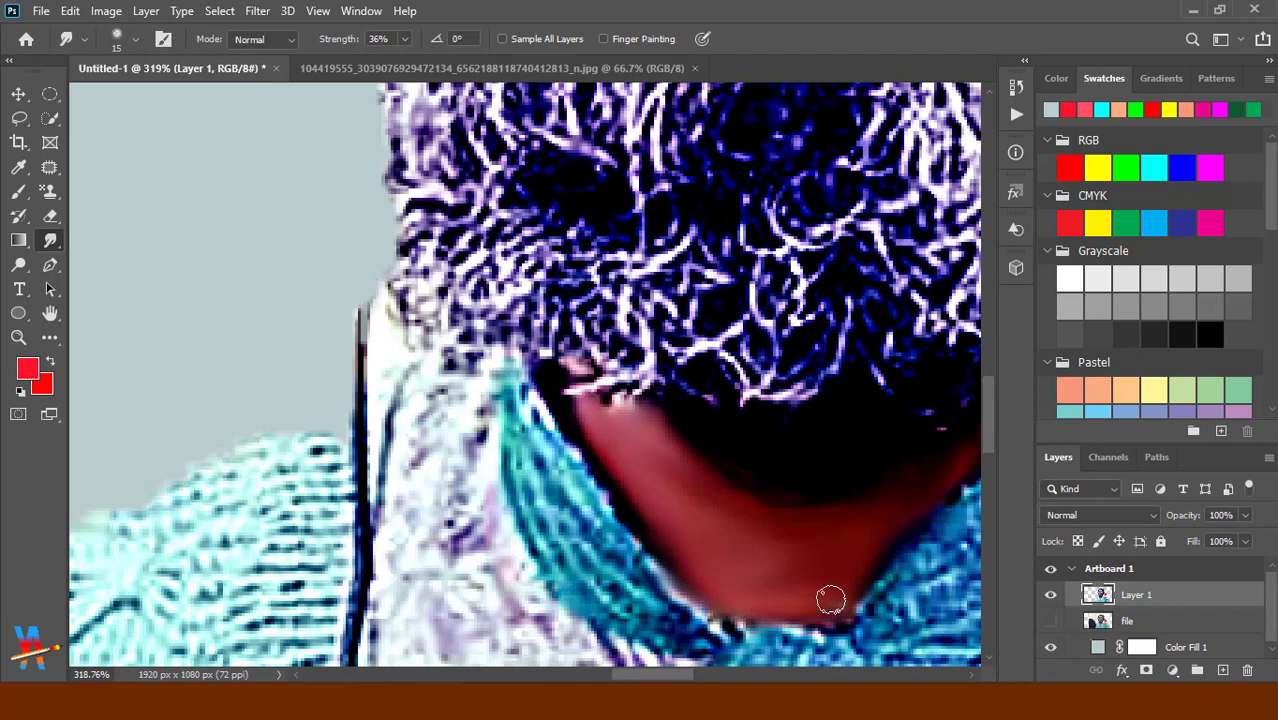
{"action": "scroll", "coordinate": [362, 494], "scroll_direction": "right", "scroll_amount": 10}
{"action": "mouse_move", "coordinate": [760, 226]}
{"action": "left_mouse_down"}
{"action": "mouse_move", "coordinate": [678, 350]}
{"action": "mouse_move", "coordinate": [588, 438]}
{"action": "left_mouse_up"}
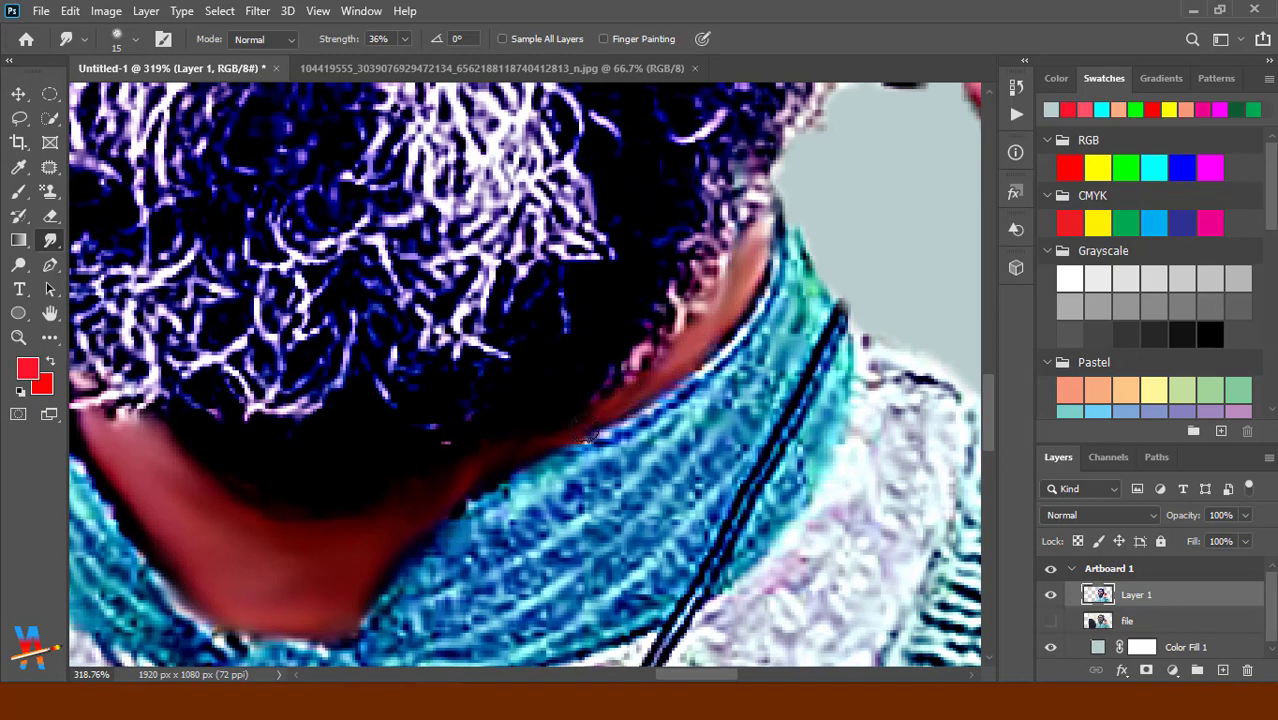
{"action": "left_click_drag", "start_coordinate": [452, 530], "coordinate": [425, 515]}
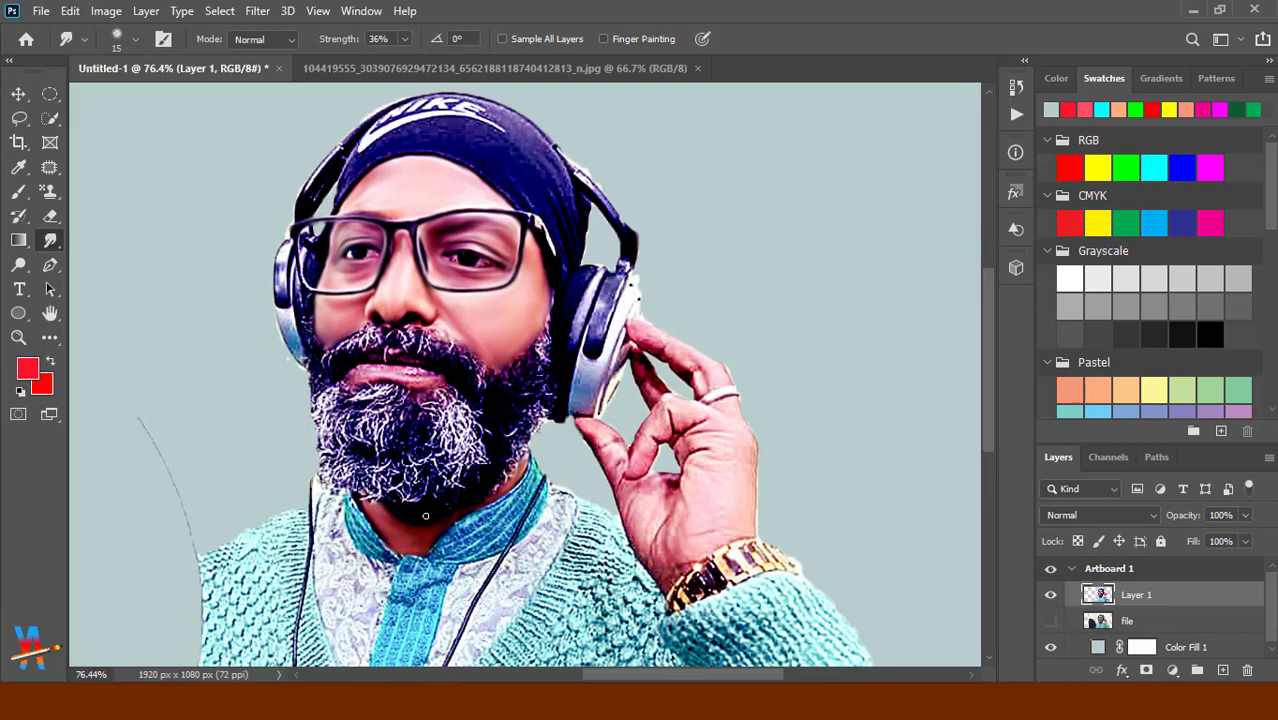
Smudge the hand's right and upper edges and soften the thumb-base creases.
{"action": "left_click_drag", "start_coordinate": [693, 430], "coordinate": [731, 429]}
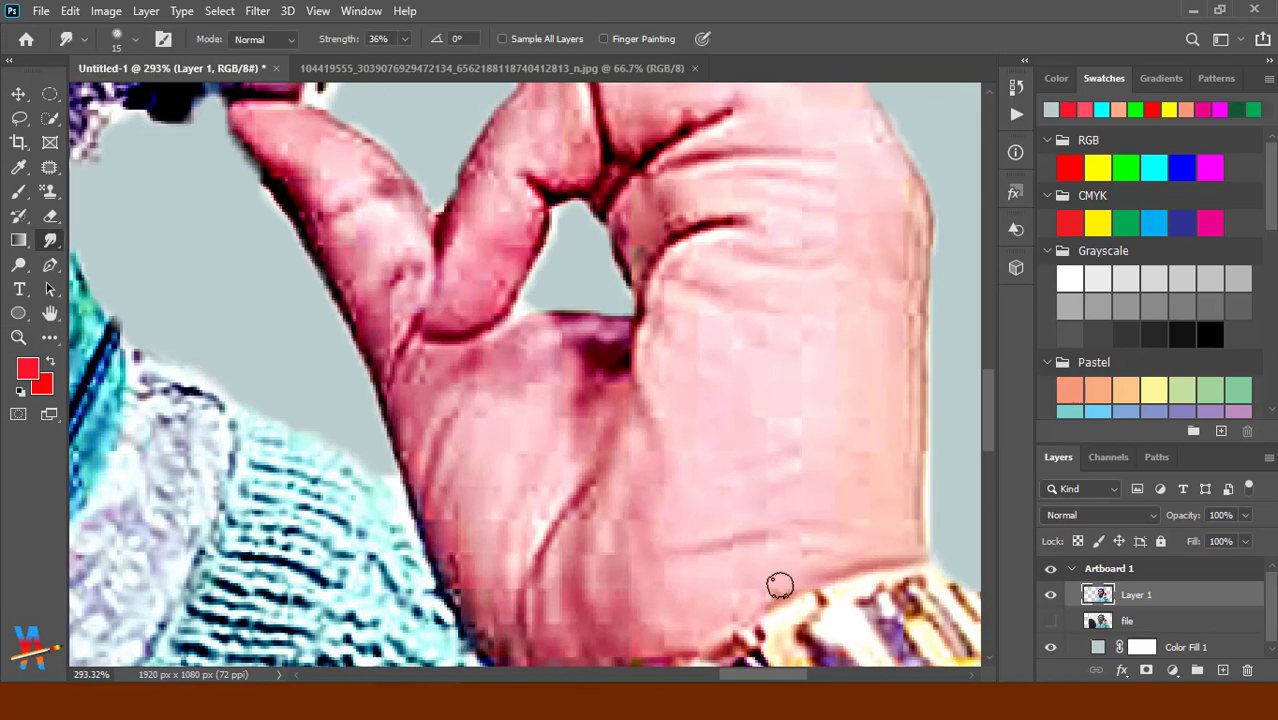
{"action": "left_click_drag", "start_coordinate": [924, 529], "coordinate": [919, 394]}
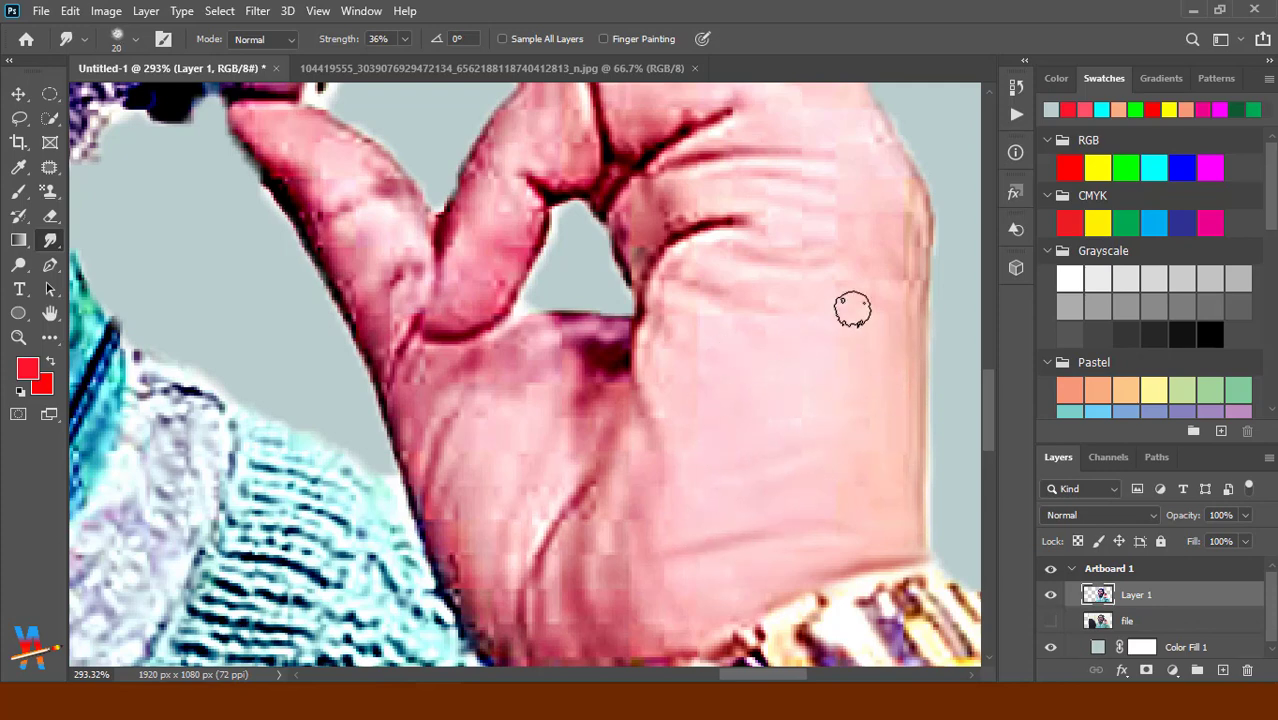
{"action": "left_click_drag", "start_coordinate": [891, 517], "coordinate": [920, 378]}
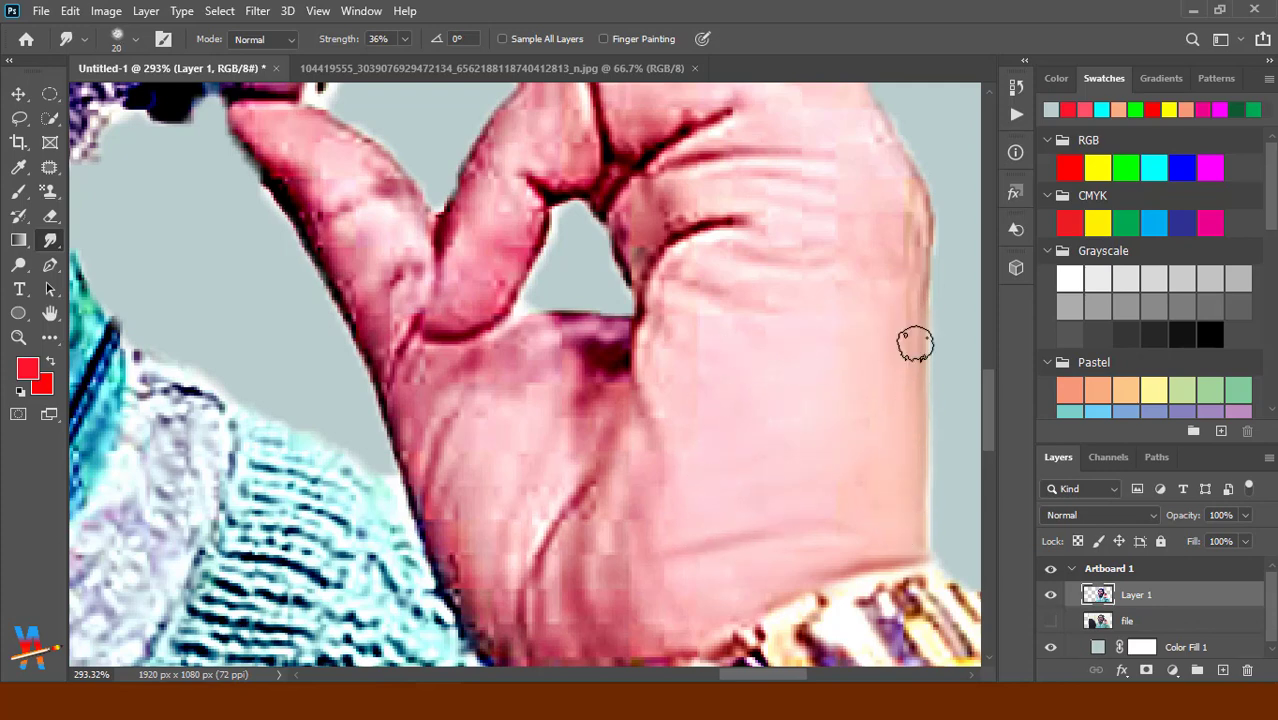
{"action": "left_click_drag", "start_coordinate": [896, 423], "coordinate": [922, 229]}
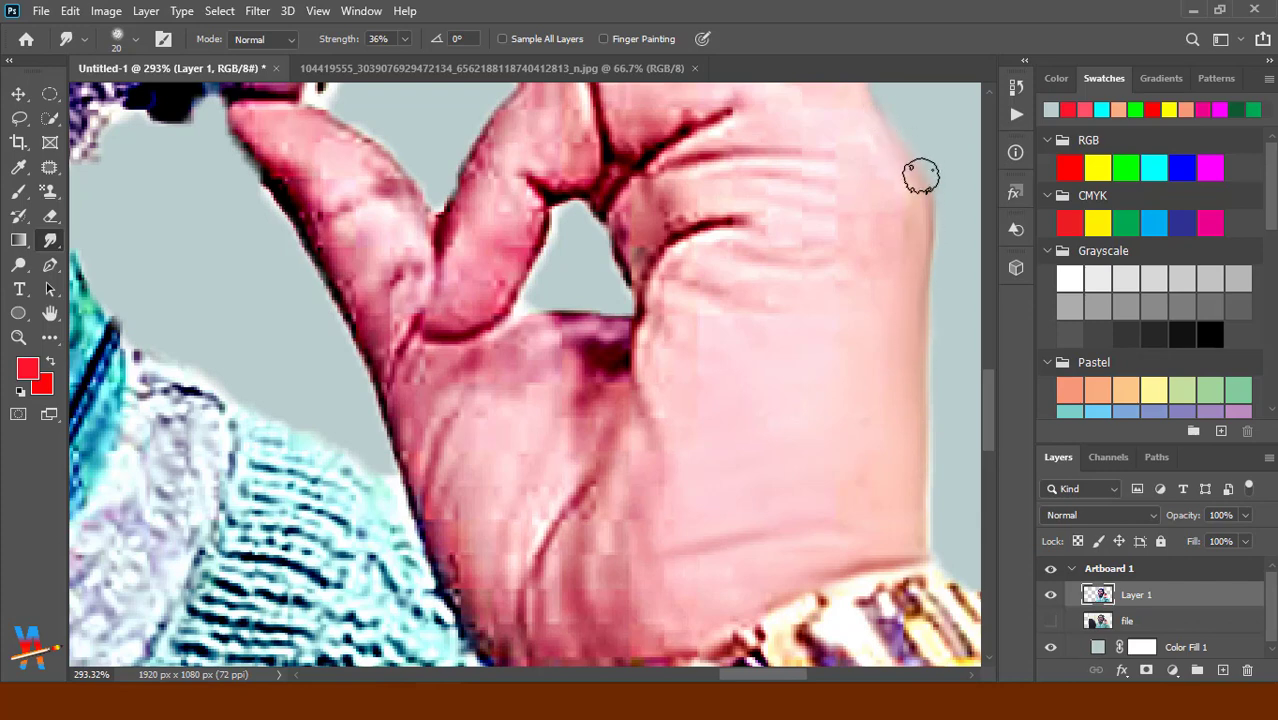
{"action": "left_click_drag", "start_coordinate": [921, 176], "coordinate": [922, 265]}
{"action": "mouse_move", "coordinate": [705, 165]}
{"action": "left_mouse_down"}
{"action": "mouse_move", "coordinate": [765, 191]}
{"action": "mouse_move", "coordinate": [717, 226]}
{"action": "mouse_move", "coordinate": [856, 258]}
{"action": "left_mouse_up"}
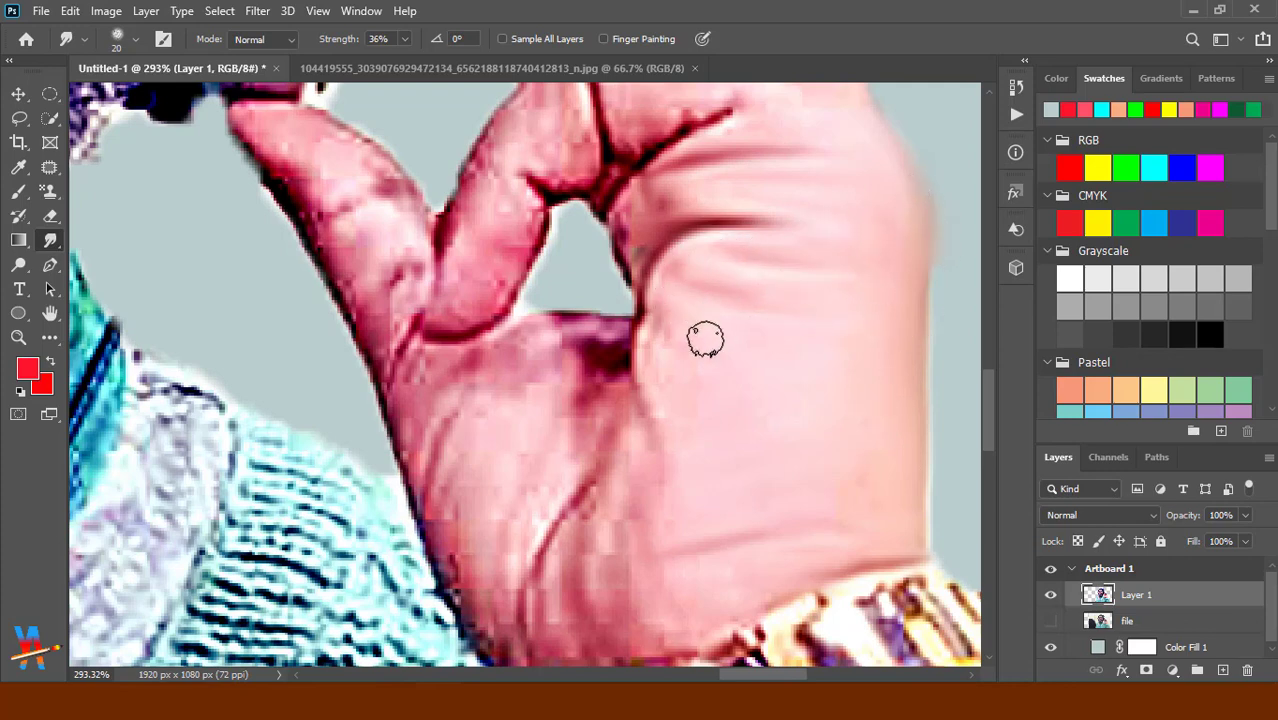
{"action": "mouse_move", "coordinate": [665, 215]}
{"action": "left_mouse_down"}
{"action": "mouse_move", "coordinate": [625, 354]}
{"action": "mouse_move", "coordinate": [669, 372]}
{"action": "left_mouse_up"}
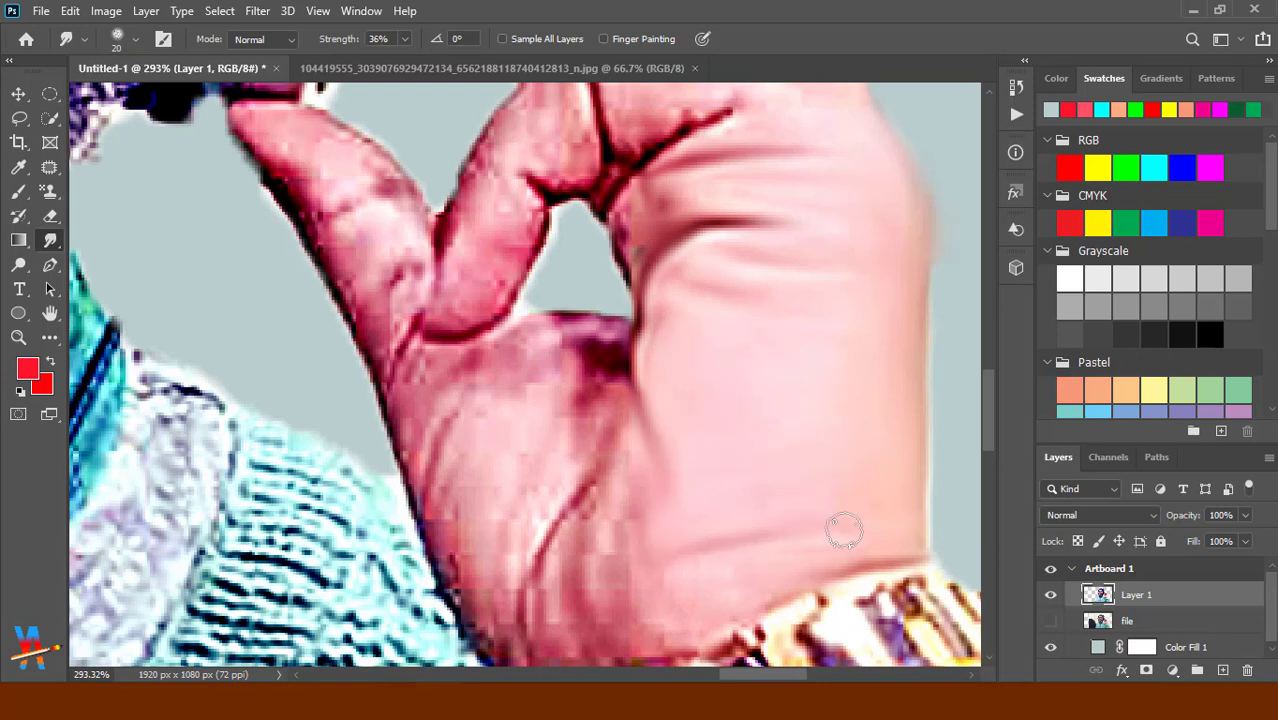
Soften the hand-to-sweater edge, the palm creases and the left finger's edge.
{"action": "left_click_drag", "start_coordinate": [716, 595], "coordinate": [786, 445]}
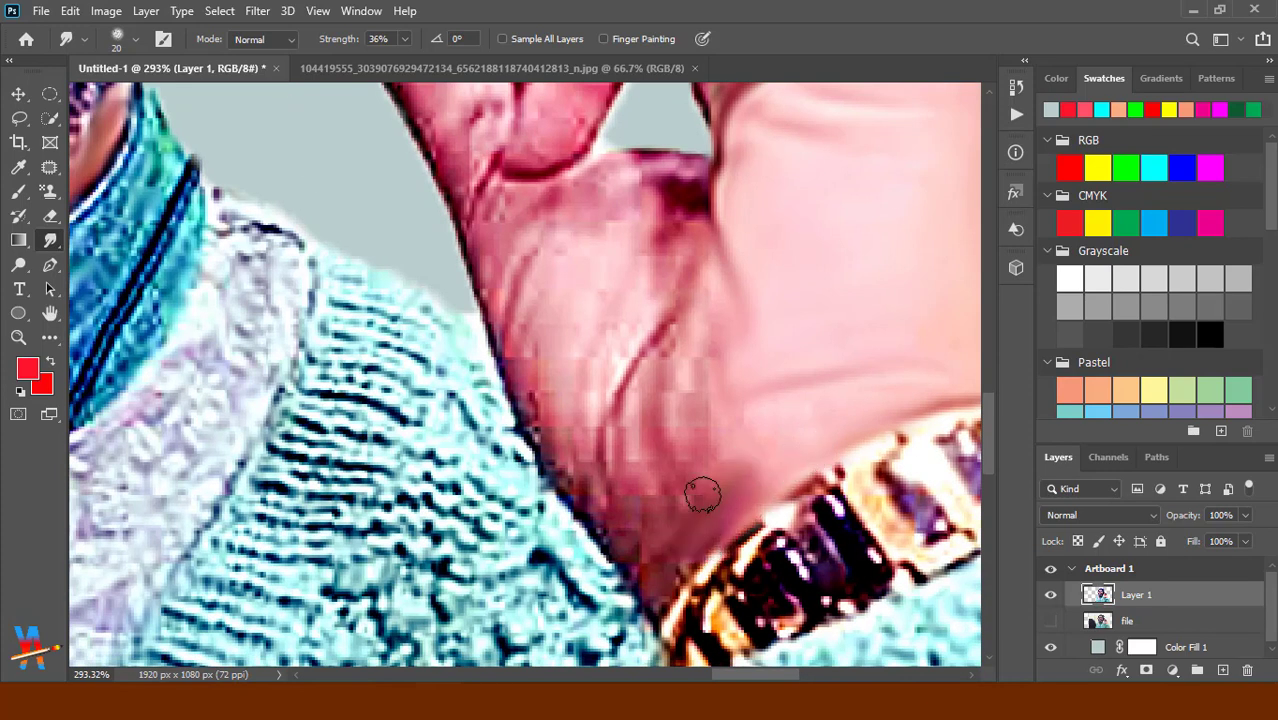
{"action": "left_click_drag", "start_coordinate": [670, 570], "coordinate": [575, 482]}
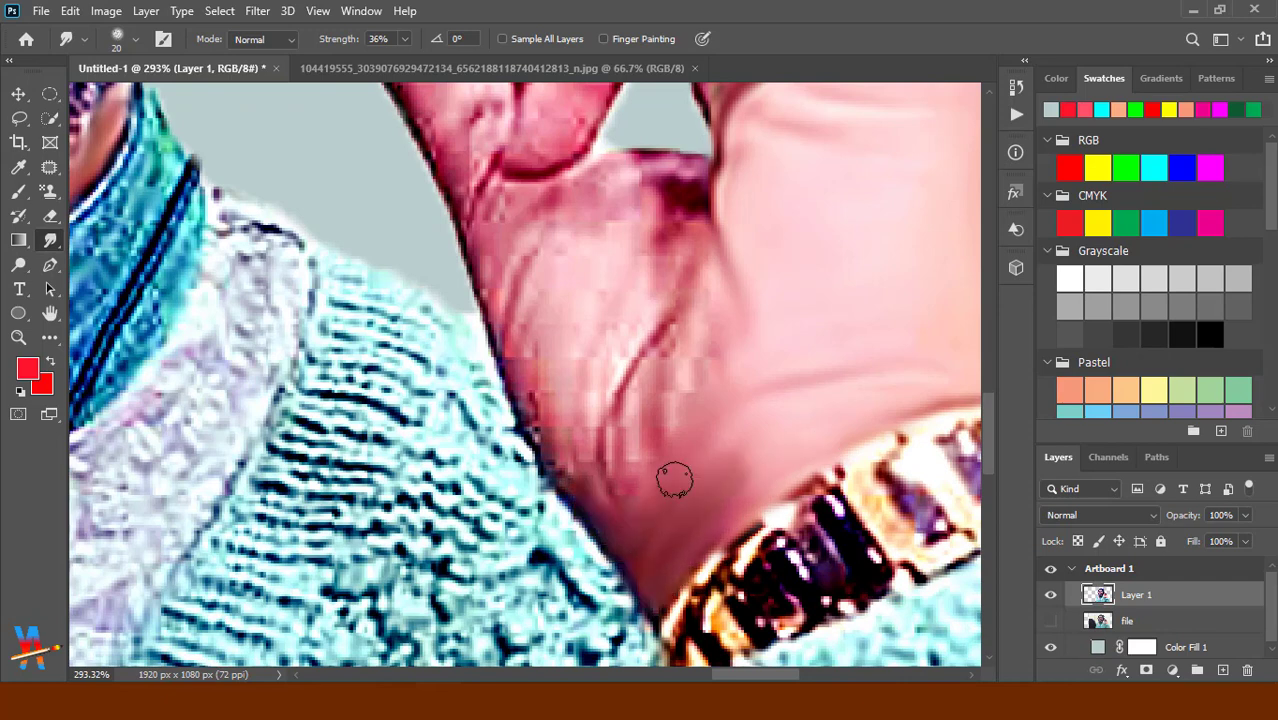
{"action": "mouse_move", "coordinate": [708, 266]}
{"action": "left_mouse_down"}
{"action": "mouse_move", "coordinate": [728, 365]}
{"action": "mouse_move", "coordinate": [659, 491]}
{"action": "mouse_move", "coordinate": [615, 453]}
{"action": "mouse_move", "coordinate": [608, 508]}
{"action": "mouse_move", "coordinate": [522, 391]}
{"action": "mouse_move", "coordinate": [531, 422]}
{"action": "mouse_move", "coordinate": [634, 296]}
{"action": "mouse_move", "coordinate": [690, 257]}
{"action": "mouse_move", "coordinate": [696, 171]}
{"action": "mouse_move", "coordinate": [590, 160]}
{"action": "mouse_move", "coordinate": [664, 220]}
{"action": "mouse_move", "coordinate": [518, 342]}
{"action": "mouse_move", "coordinate": [535, 195]}
{"action": "mouse_move", "coordinate": [451, 245]}
{"action": "mouse_move", "coordinate": [484, 327]}
{"action": "mouse_move", "coordinate": [459, 308]}
{"action": "mouse_move", "coordinate": [527, 440]}
{"action": "left_mouse_up"}
{"action": "scroll", "coordinate": [560, 412], "scroll_direction": "up", "scroll_amount": 3}
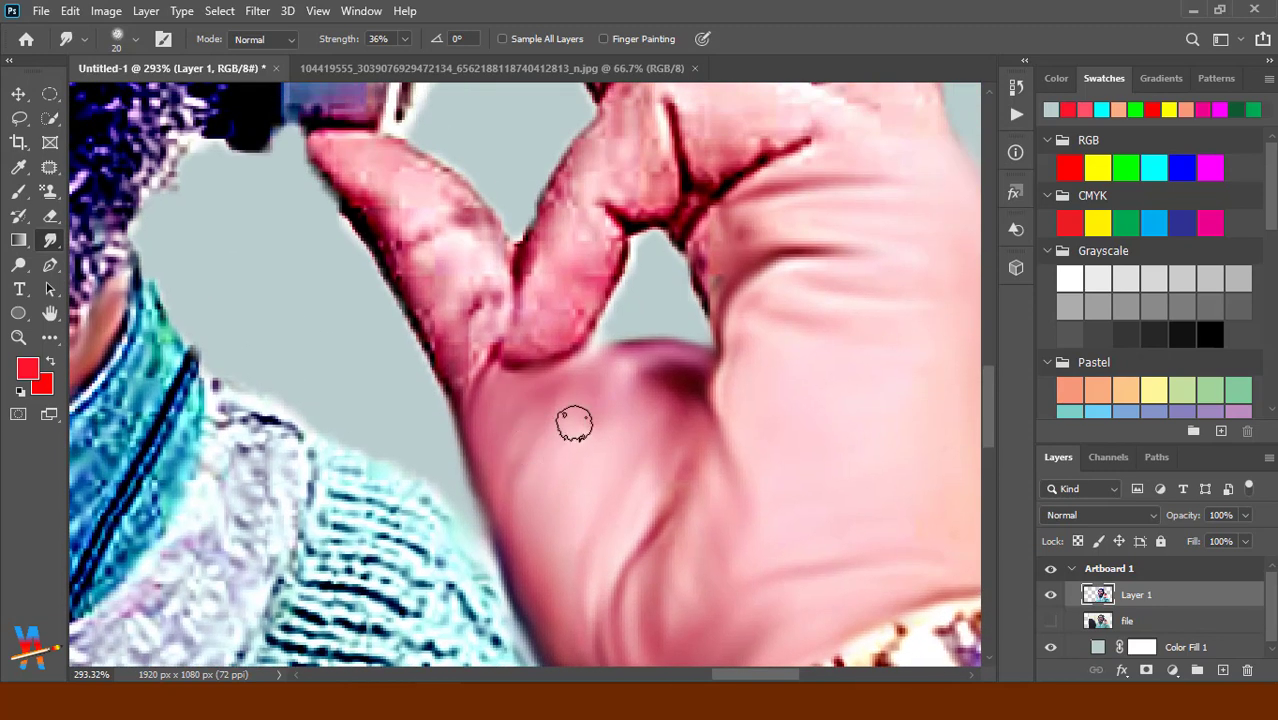
{"action": "scroll", "coordinate": [574, 424], "scroll_direction": "up", "scroll_amount": 2}
{"action": "mouse_move", "coordinate": [365, 291]}
{"action": "left_mouse_down"}
{"action": "mouse_move", "coordinate": [371, 320]}
{"action": "mouse_move", "coordinate": [428, 391]}
{"action": "mouse_move", "coordinate": [472, 513]}
{"action": "mouse_move", "coordinate": [510, 415]}
{"action": "mouse_move", "coordinate": [470, 450]}
{"action": "mouse_move", "coordinate": [465, 365]}
{"action": "mouse_move", "coordinate": [374, 262]}
{"action": "mouse_move", "coordinate": [454, 282]}
{"action": "mouse_move", "coordinate": [516, 374]}
{"action": "mouse_move", "coordinate": [428, 271]}
{"action": "mouse_move", "coordinate": [575, 465]}
{"action": "left_mouse_up"}
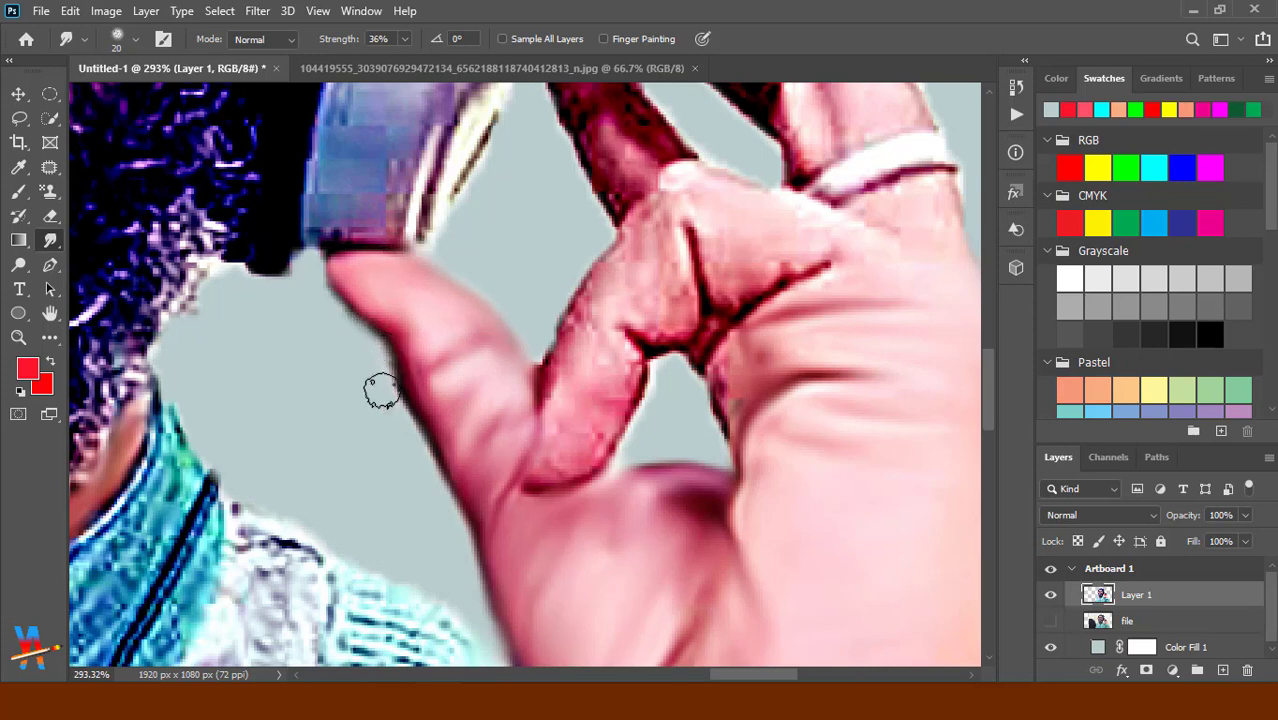
Shrink the brush to 20 and smooth the mottled finger texture and the crease below it.
{"action": "key", "text": "e"}
{"action": "key", "text": "bracketleft"}
{"action": "key", "text": "bracketleft"}
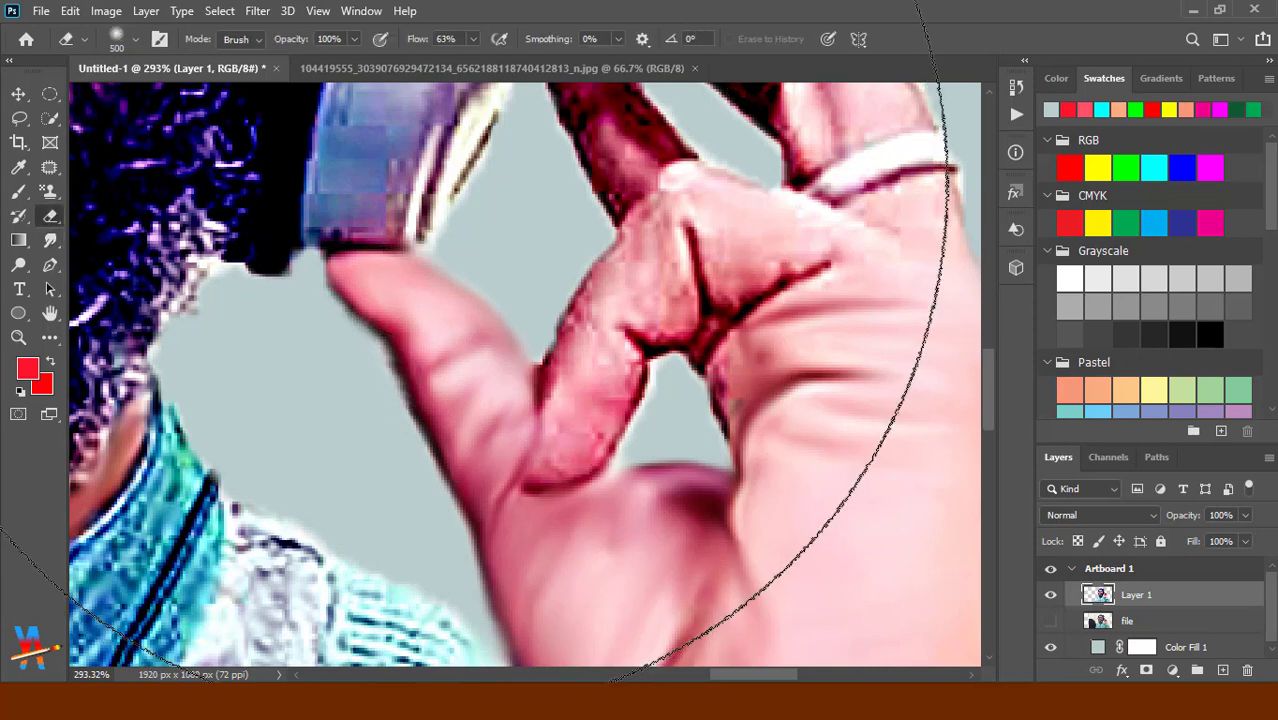
{"action": "key", "text": "bracketleft"}
{"action": "key", "text": "bracketleft"}
{"action": "key", "text": "bracketleft"}
{"action": "key", "text": "bracketleft"}
{"action": "key", "text": "bracketleft"}
{"action": "key", "text": "bracketleft"}
{"action": "key", "text": "bracketleft"}
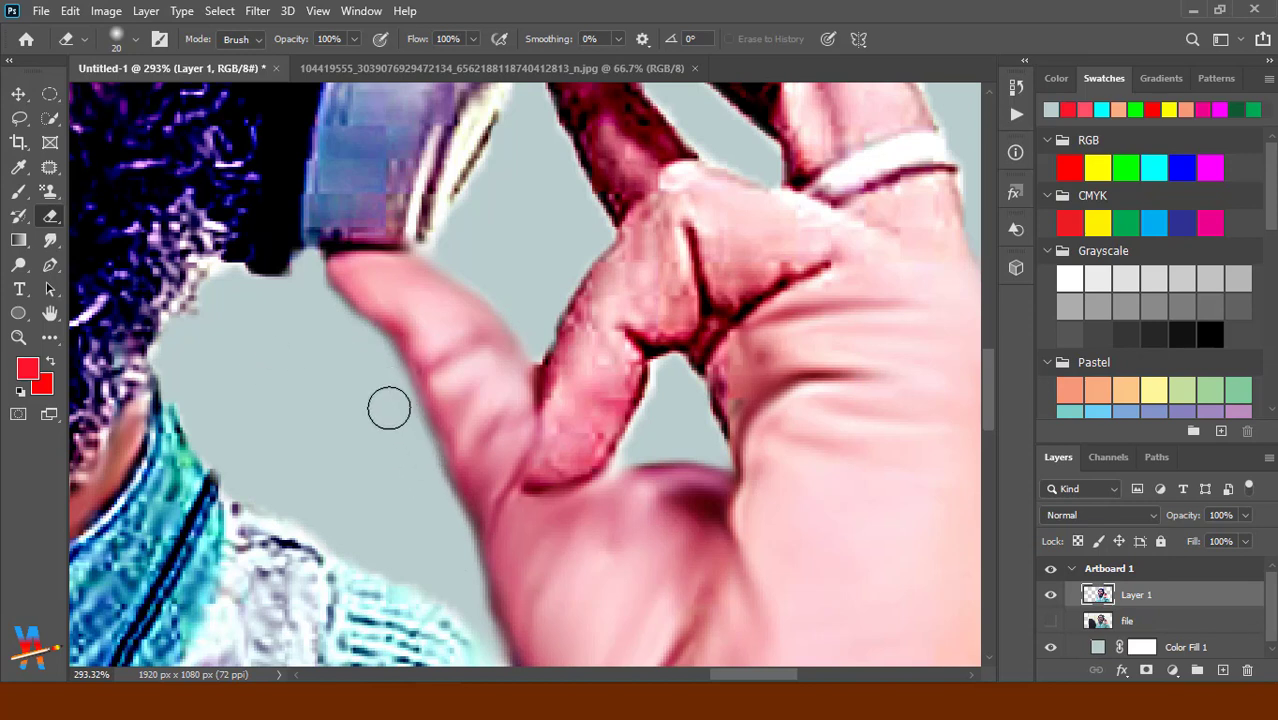
{"action": "left_click", "coordinate": [50, 243]}
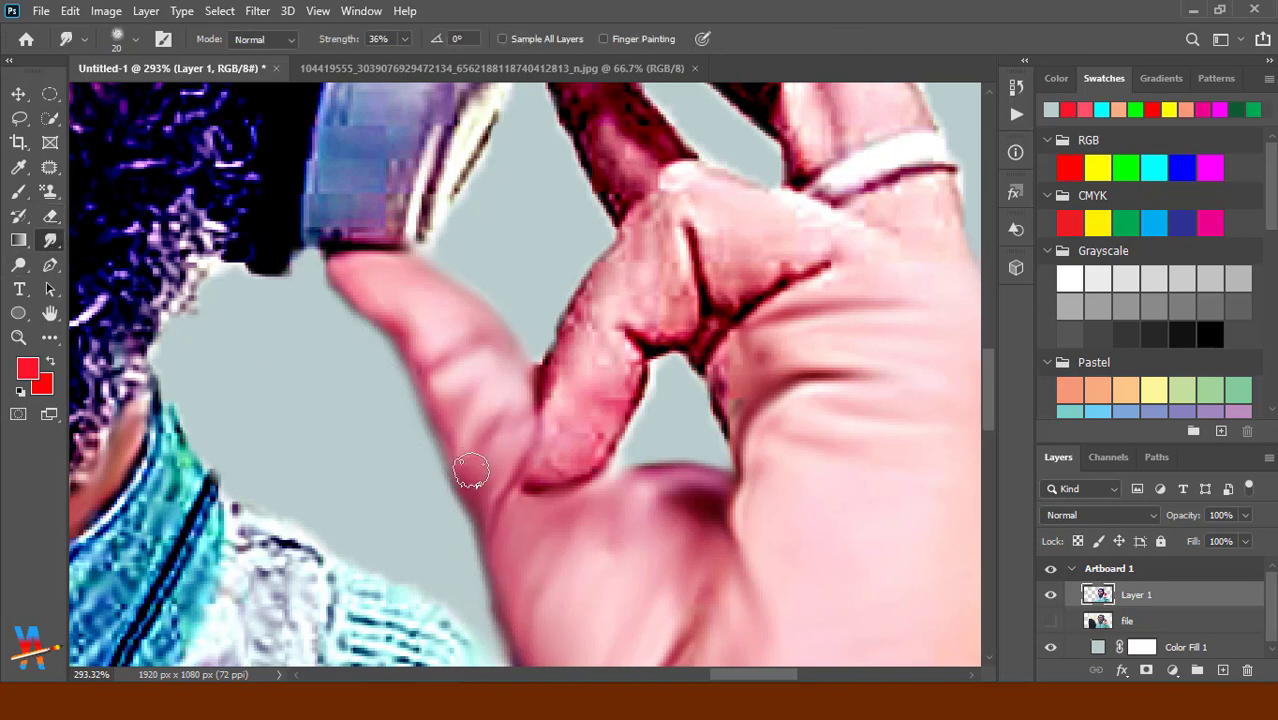
{"action": "mouse_move", "coordinate": [563, 384]}
{"action": "left_mouse_down"}
{"action": "mouse_move", "coordinate": [556, 437]}
{"action": "mouse_move", "coordinate": [599, 422]}
{"action": "mouse_move", "coordinate": [628, 374]}
{"action": "mouse_move", "coordinate": [572, 399]}
{"action": "mouse_move", "coordinate": [591, 277]}
{"action": "mouse_move", "coordinate": [653, 200]}
{"action": "mouse_move", "coordinate": [631, 320]}
{"action": "mouse_move", "coordinate": [674, 301]}
{"action": "mouse_move", "coordinate": [659, 251]}
{"action": "mouse_move", "coordinate": [700, 230]}
{"action": "mouse_move", "coordinate": [675, 170]}
{"action": "mouse_move", "coordinate": [874, 246]}
{"action": "mouse_move", "coordinate": [762, 270]}
{"action": "left_mouse_up"}
{"action": "mouse_move", "coordinate": [705, 360]}
{"action": "left_mouse_down"}
{"action": "mouse_move", "coordinate": [700, 372]}
{"action": "mouse_move", "coordinate": [739, 382]}
{"action": "mouse_move", "coordinate": [736, 419]}
{"action": "mouse_move", "coordinate": [722, 416]}
{"action": "left_mouse_up"}
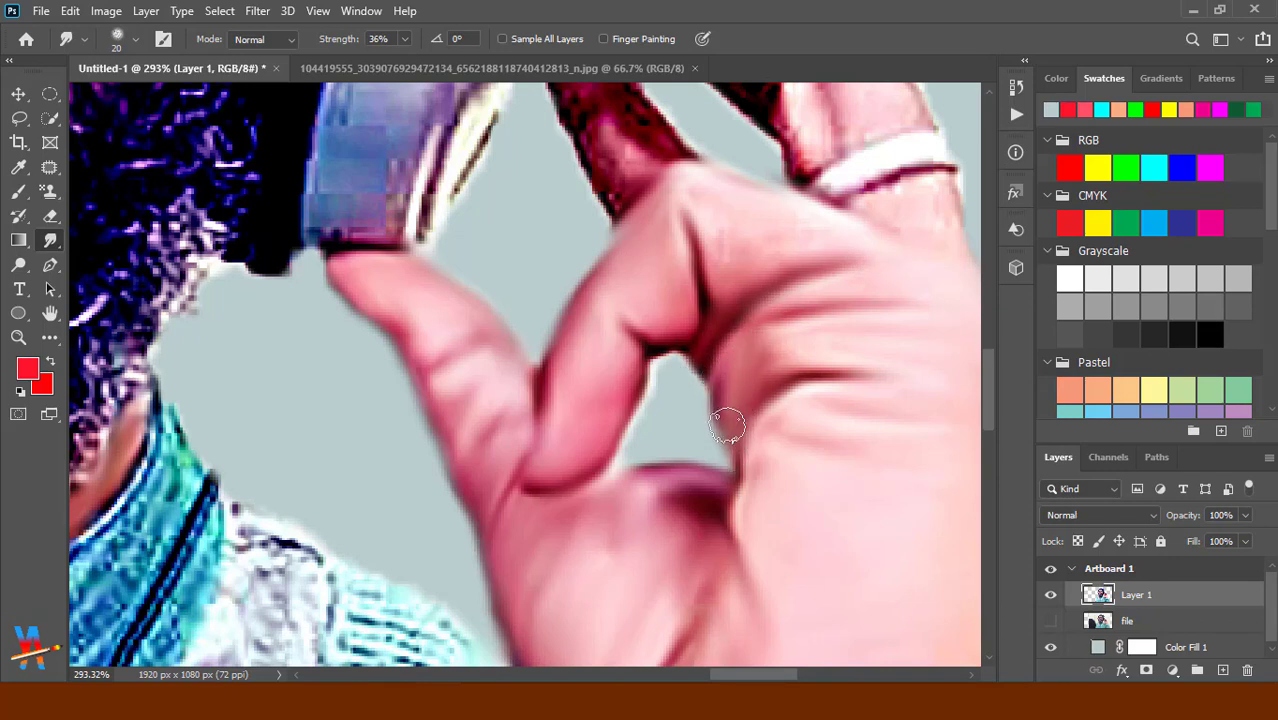
Smudge the skin below the ring, the crease between fingers and the knuckle shading.
{"action": "left_click_drag", "start_coordinate": [795, 352], "coordinate": [655, 437]}
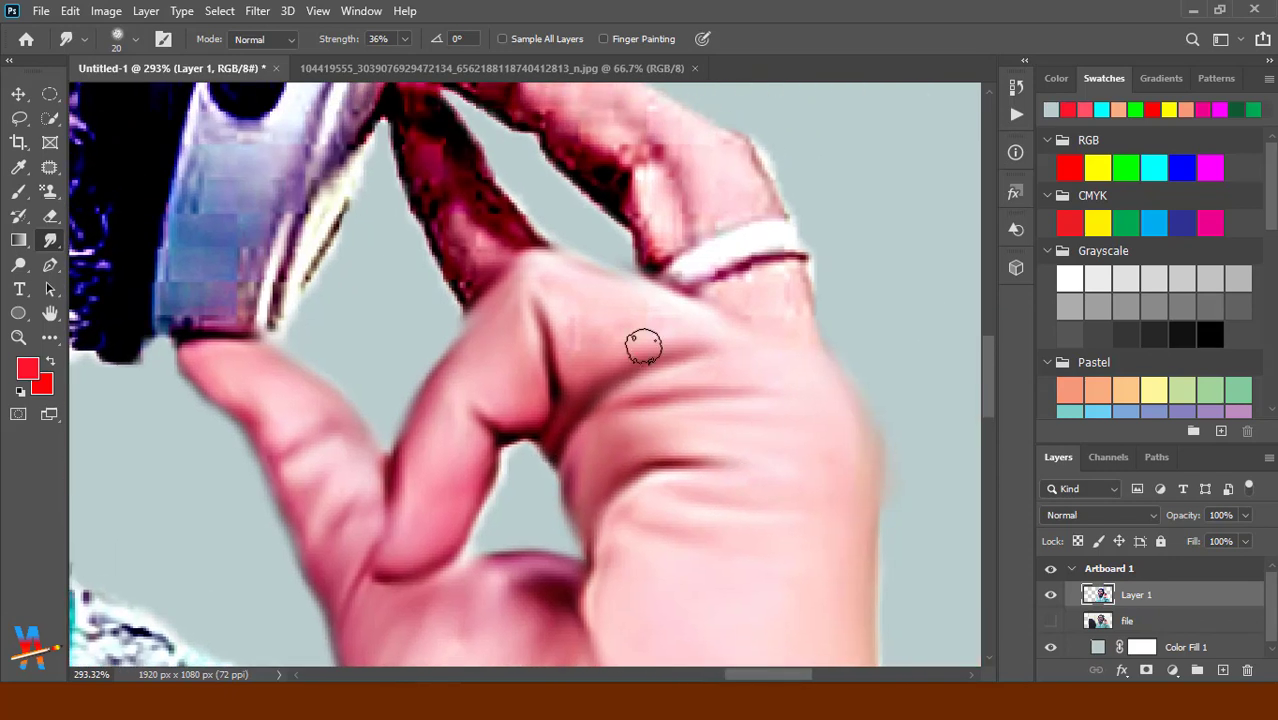
{"action": "mouse_move", "coordinate": [758, 316]}
{"action": "left_mouse_down"}
{"action": "mouse_move", "coordinate": [799, 271]}
{"action": "mouse_move", "coordinate": [776, 308]}
{"action": "left_mouse_up"}
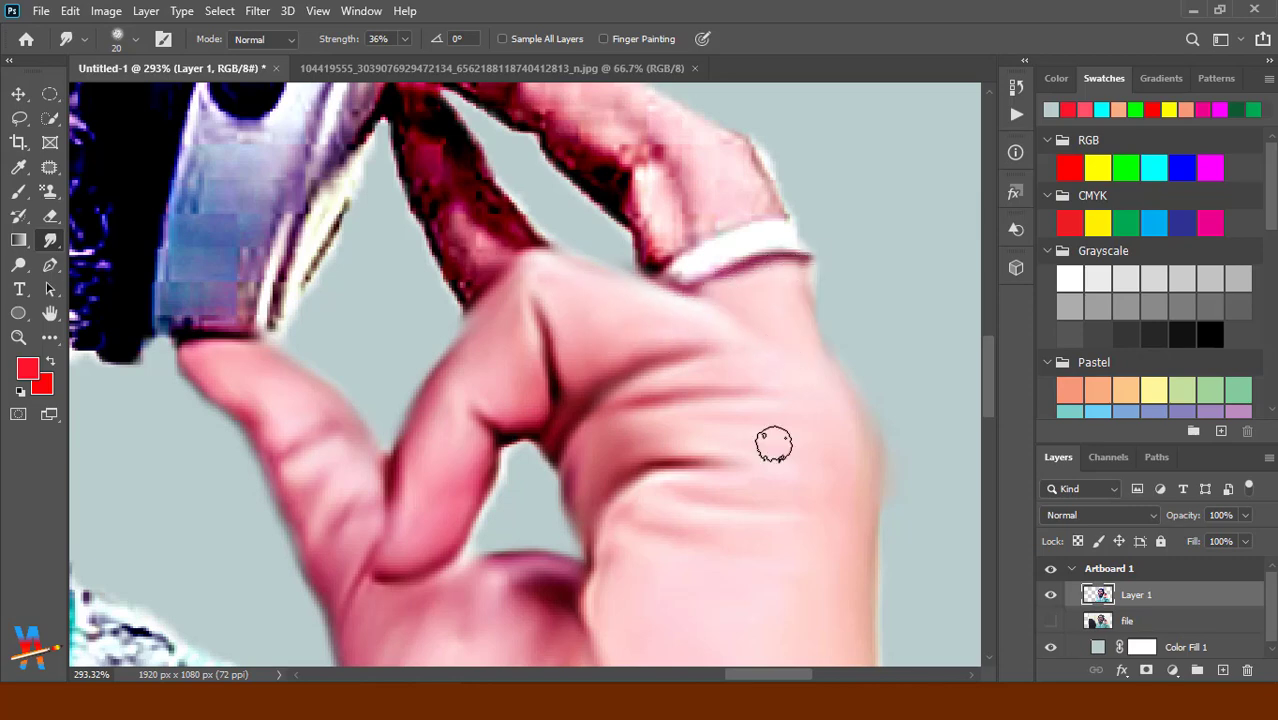
{"action": "left_click_drag", "start_coordinate": [764, 407], "coordinate": [819, 617]}
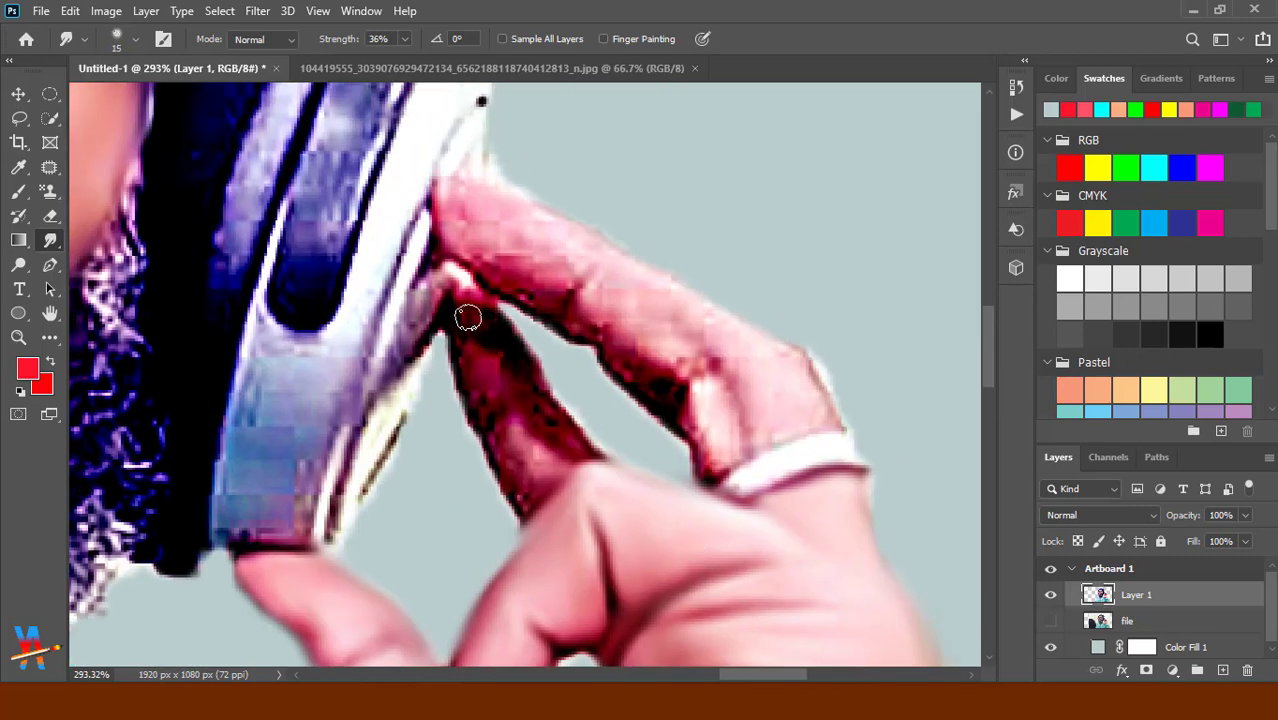
{"action": "mouse_move", "coordinate": [476, 300]}
{"action": "left_mouse_down"}
{"action": "mouse_move", "coordinate": [536, 379]}
{"action": "mouse_move", "coordinate": [551, 425]}
{"action": "mouse_move", "coordinate": [579, 437]}
{"action": "mouse_move", "coordinate": [525, 465]}
{"action": "mouse_move", "coordinate": [448, 314]}
{"action": "mouse_move", "coordinate": [494, 461]}
{"action": "mouse_move", "coordinate": [528, 508]}
{"action": "mouse_move", "coordinate": [491, 428]}
{"action": "mouse_move", "coordinate": [533, 449]}
{"action": "mouse_move", "coordinate": [565, 428]}
{"action": "mouse_move", "coordinate": [502, 348]}
{"action": "mouse_move", "coordinate": [456, 183]}
{"action": "mouse_move", "coordinate": [471, 240]}
{"action": "mouse_move", "coordinate": [494, 183]}
{"action": "mouse_move", "coordinate": [522, 205]}
{"action": "mouse_move", "coordinate": [566, 316]}
{"action": "left_mouse_up"}
{"action": "mouse_move", "coordinate": [518, 274]}
{"action": "left_mouse_down"}
{"action": "mouse_move", "coordinate": [510, 290]}
{"action": "mouse_move", "coordinate": [539, 334]}
{"action": "mouse_move", "coordinate": [601, 327]}
{"action": "mouse_move", "coordinate": [696, 371]}
{"action": "mouse_move", "coordinate": [642, 294]}
{"action": "mouse_move", "coordinate": [516, 254]}
{"action": "mouse_move", "coordinate": [642, 265]}
{"action": "mouse_move", "coordinate": [830, 405]}
{"action": "mouse_move", "coordinate": [885, 536]}
{"action": "left_mouse_up"}
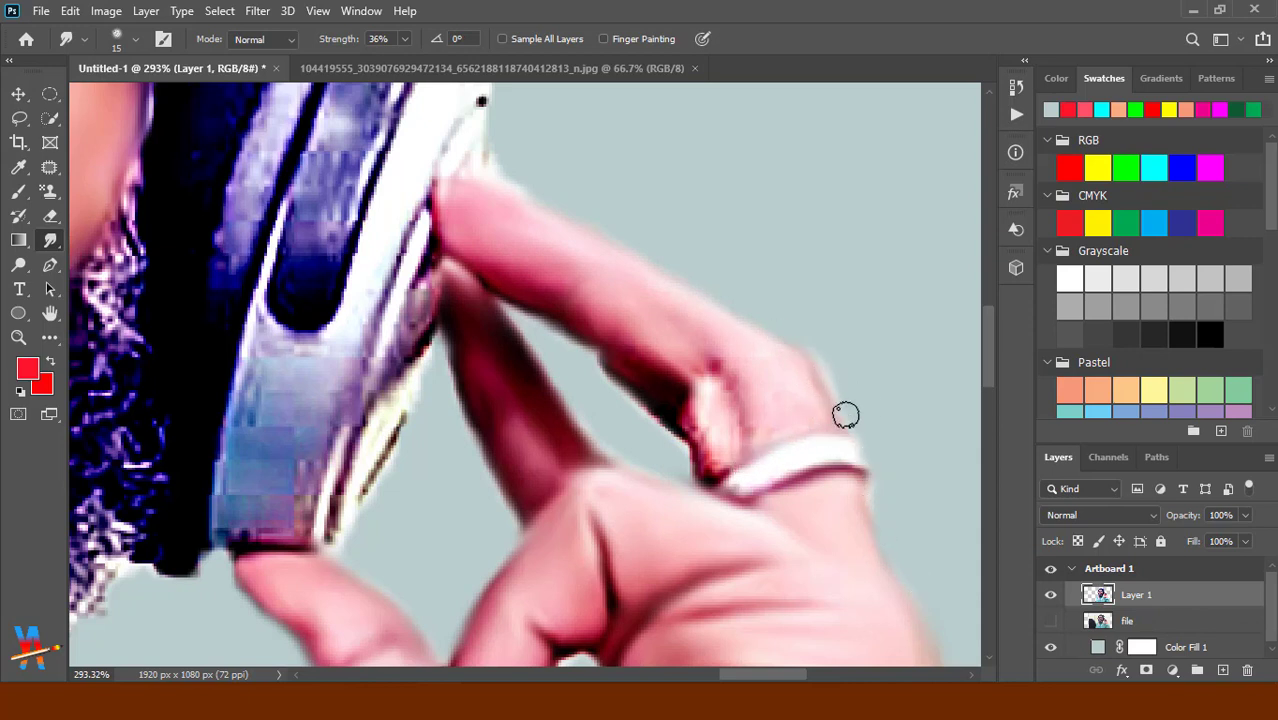
{"action": "mouse_move", "coordinate": [828, 403]}
{"action": "left_mouse_down"}
{"action": "mouse_move", "coordinate": [699, 417]}
{"action": "mouse_move", "coordinate": [715, 465]}
{"action": "mouse_move", "coordinate": [716, 371]}
{"action": "mouse_move", "coordinate": [757, 394]}
{"action": "mouse_move", "coordinate": [699, 374]}
{"action": "mouse_move", "coordinate": [716, 340]}
{"action": "left_mouse_up"}
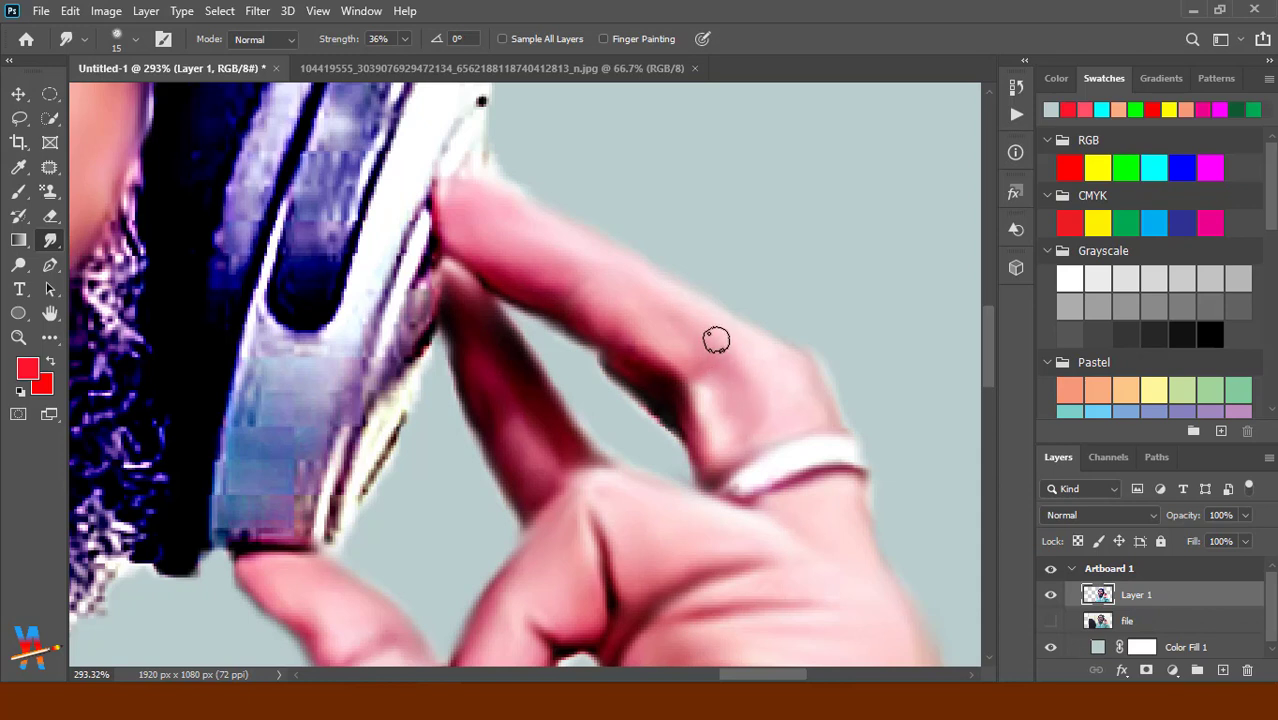
{"action": "mouse_move", "coordinate": [623, 373]}
{"action": "left_mouse_down"}
{"action": "mouse_move", "coordinate": [719, 434]}
{"action": "mouse_move", "coordinate": [731, 362]}
{"action": "left_mouse_up"}
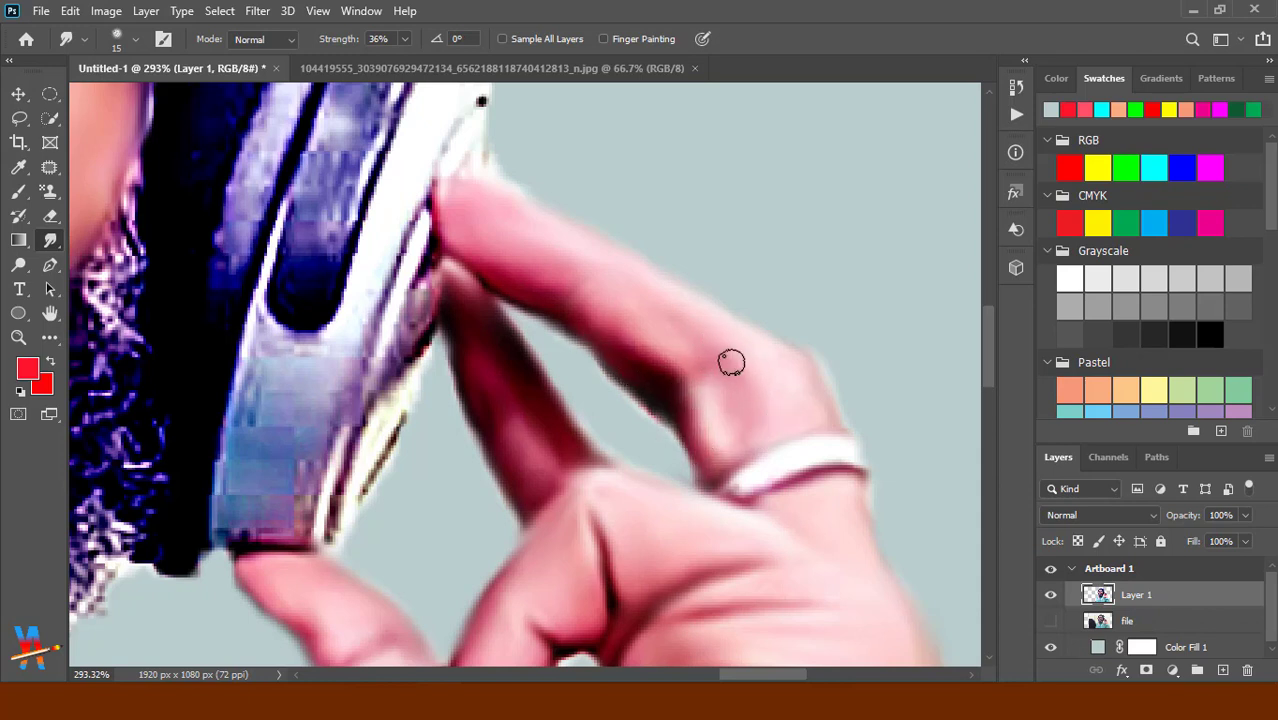
Use a small hard round Eraser to lighten the dark outline along a finger edge.
{"action": "key", "text": "e"}
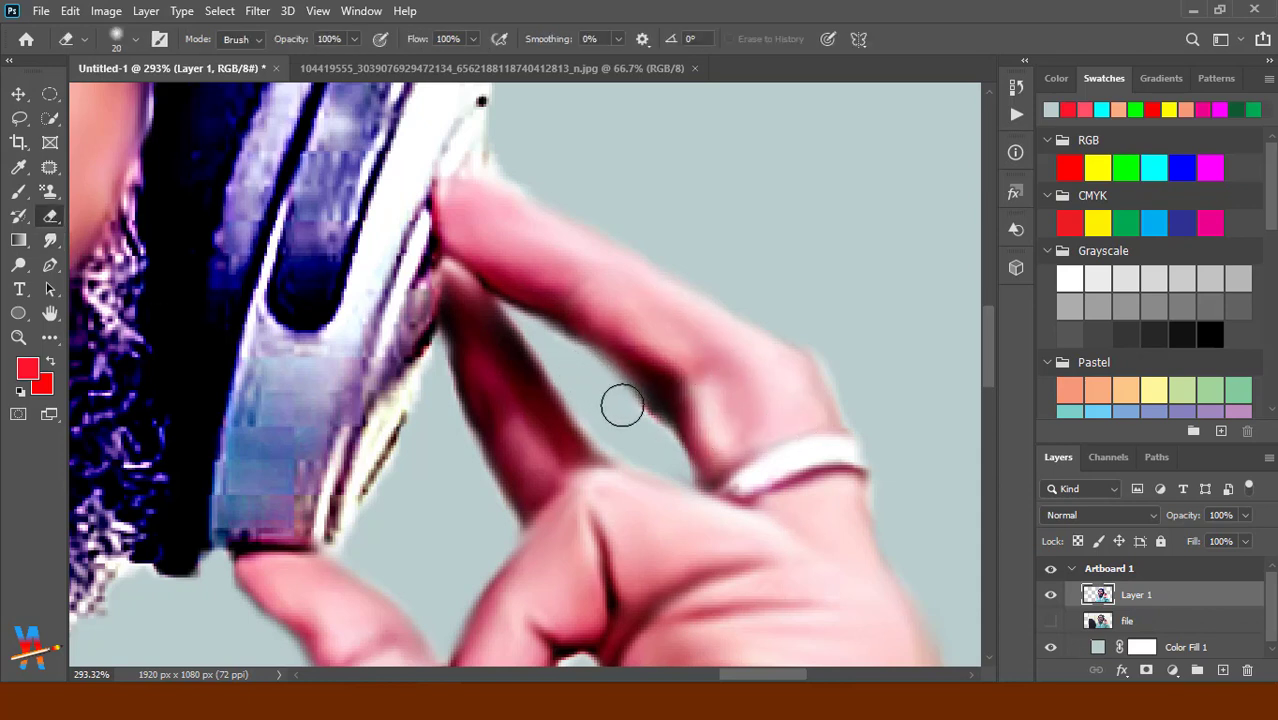
{"action": "right_click", "coordinate": [608, 394]}
{"action": "double_click", "coordinate": [950, 420]}
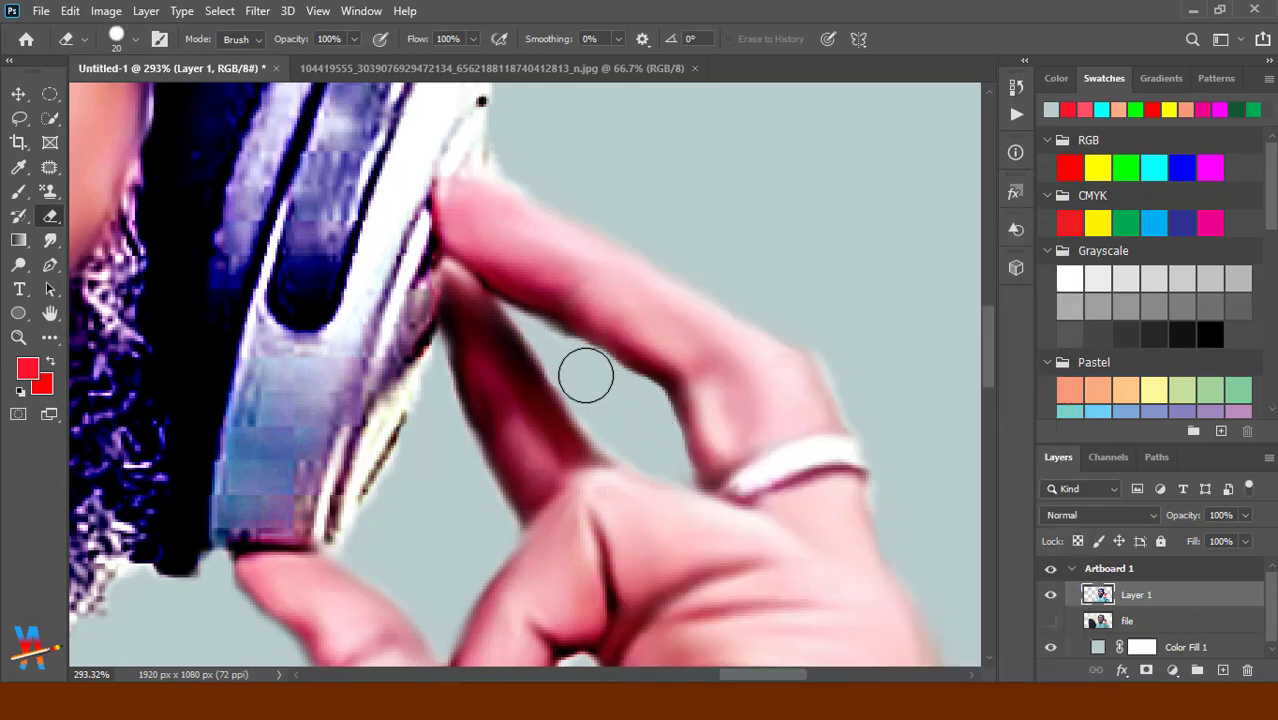
{"action": "key", "text": "bracketleft"}
{"action": "key", "text": "bracketleft"}
{"action": "key", "text": "bracketleft"}
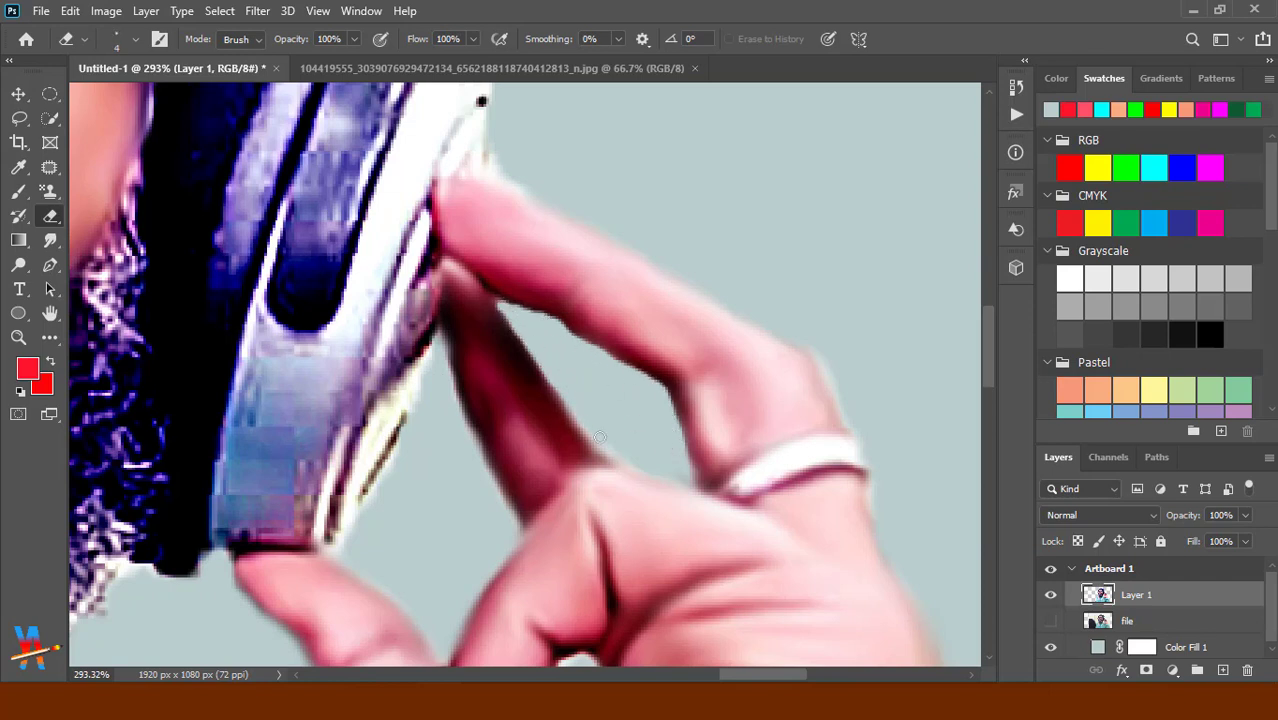
{"action": "mouse_move", "coordinate": [458, 391]}
{"action": "left_mouse_down"}
{"action": "mouse_move", "coordinate": [508, 488]}
{"action": "mouse_move", "coordinate": [457, 389]}
{"action": "left_mouse_up"}
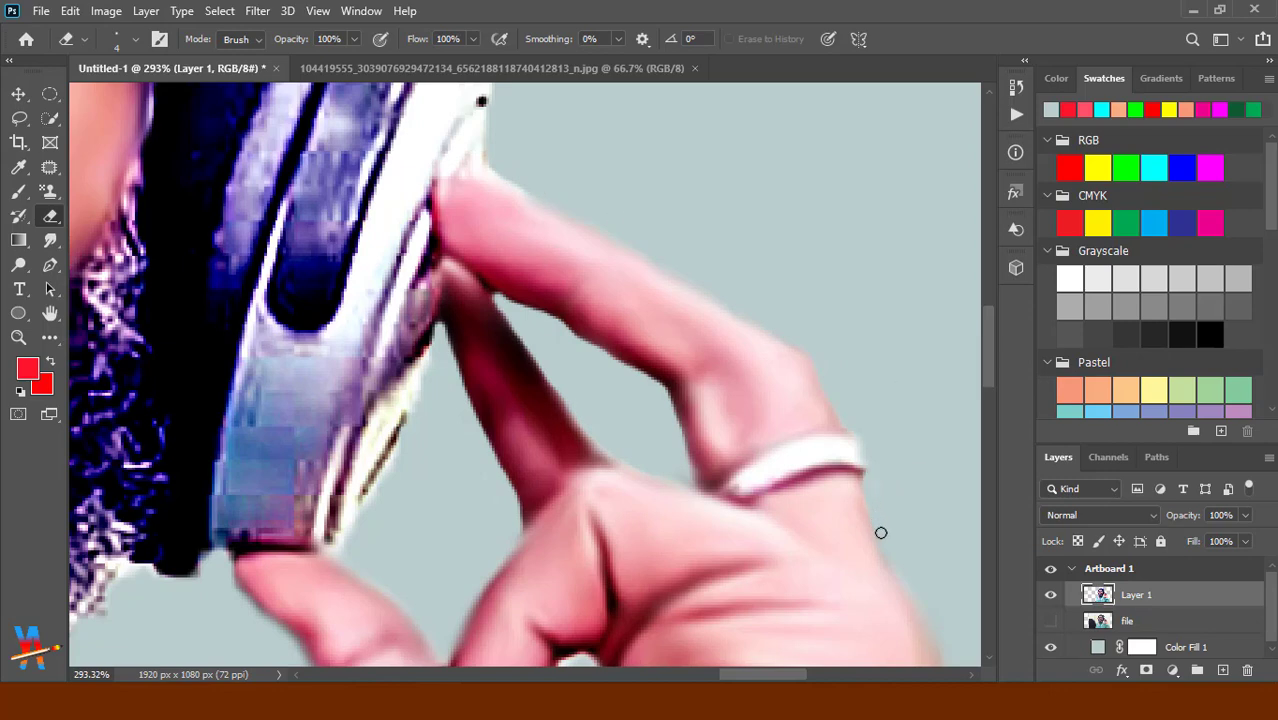
Dismiss the error message and clean up the finger edges over the grey gap and near the sweater.
{"action": "left_click", "coordinate": [648, 503], "text": "alt"}
{"action": "left_click", "coordinate": [613, 284]}
{"action": "scroll", "coordinate": [659, 265], "scroll_direction": "down", "scroll_amount": 5}
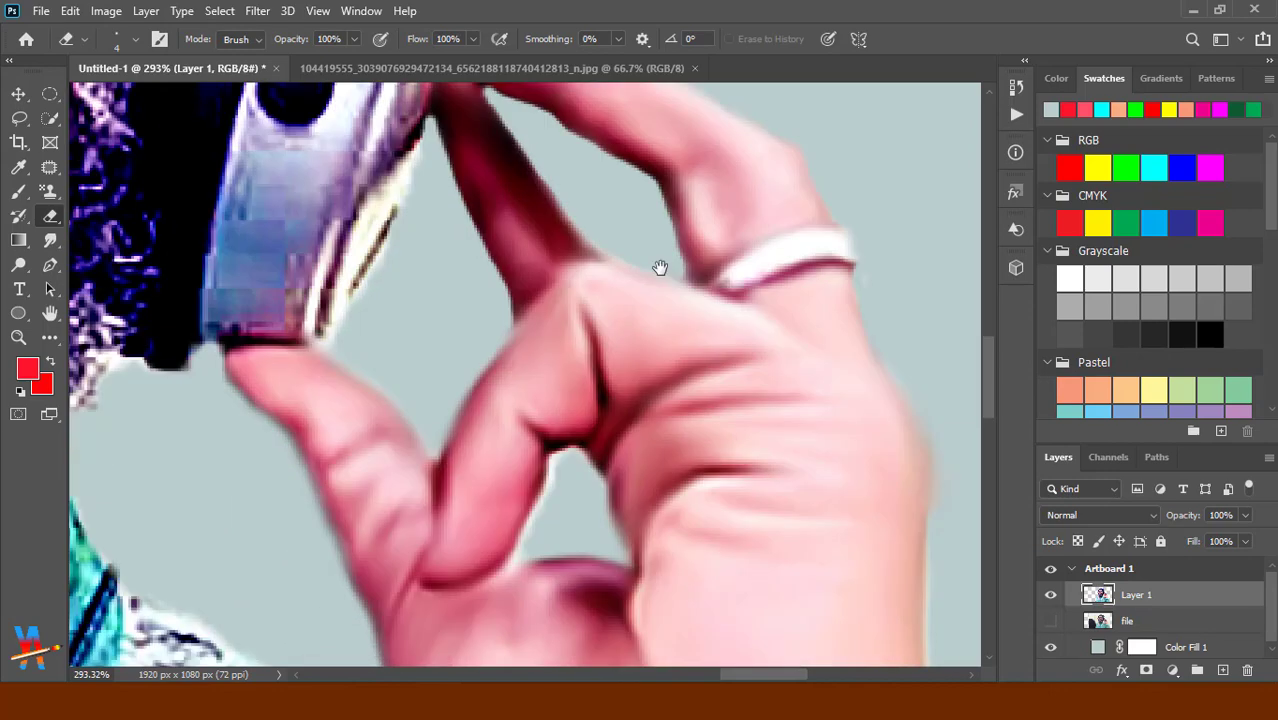
{"action": "scroll", "coordinate": [569, 337], "scroll_direction": "down", "scroll_amount": 3}
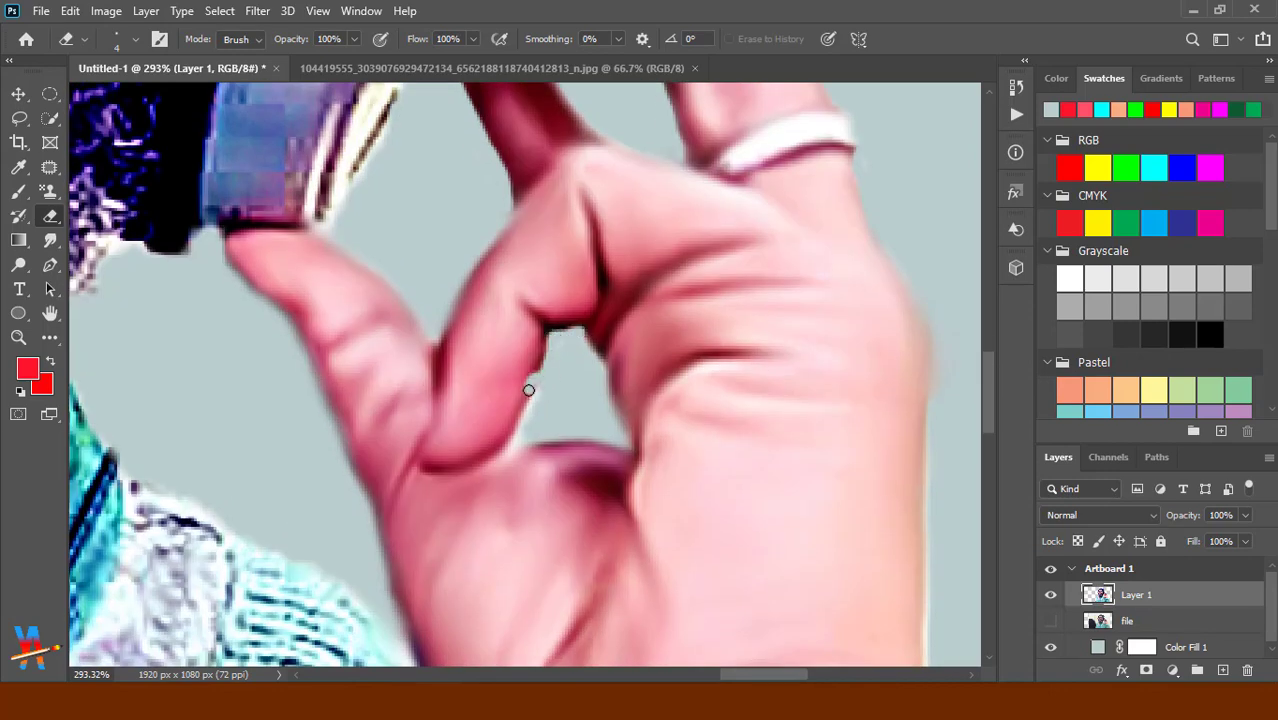
{"action": "left_click_drag", "start_coordinate": [529, 390], "coordinate": [555, 355]}
{"action": "left_click_drag", "start_coordinate": [576, 403], "coordinate": [705, 328]}
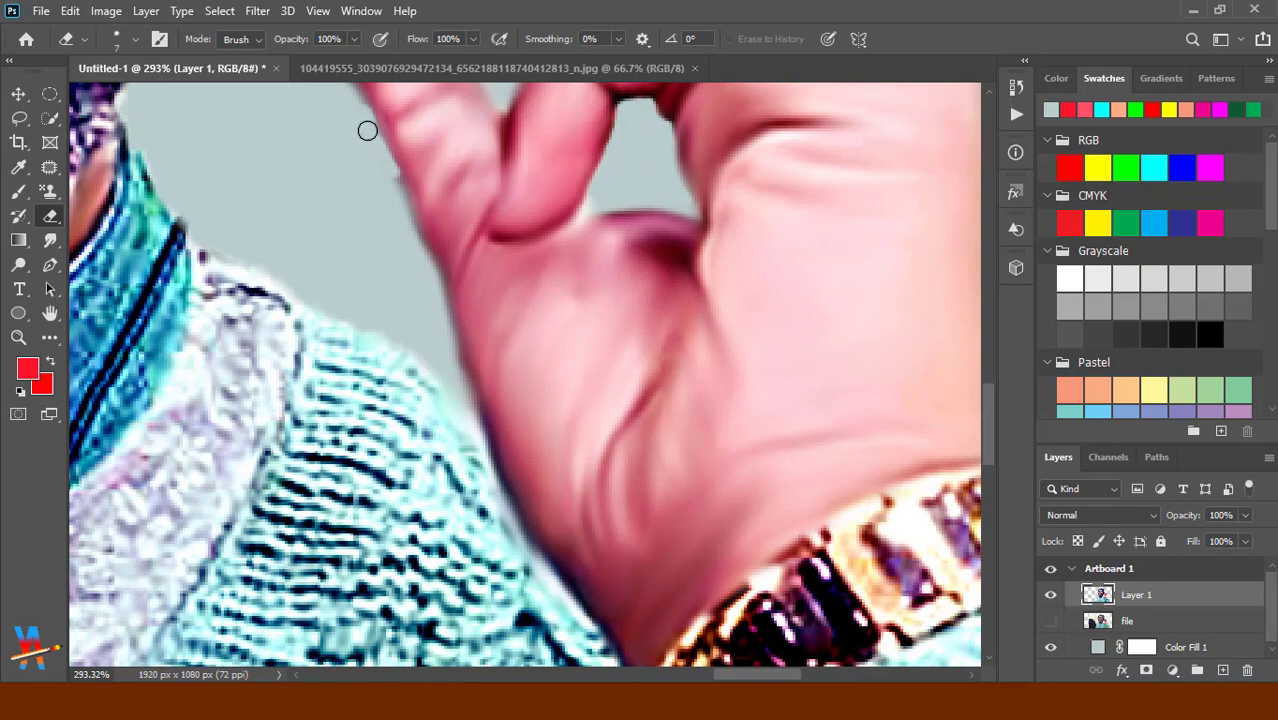
{"action": "left_click_drag", "start_coordinate": [367, 131], "coordinate": [465, 397]}
{"action": "scroll", "coordinate": [361, 297], "scroll_direction": "up", "scroll_amount": 4}
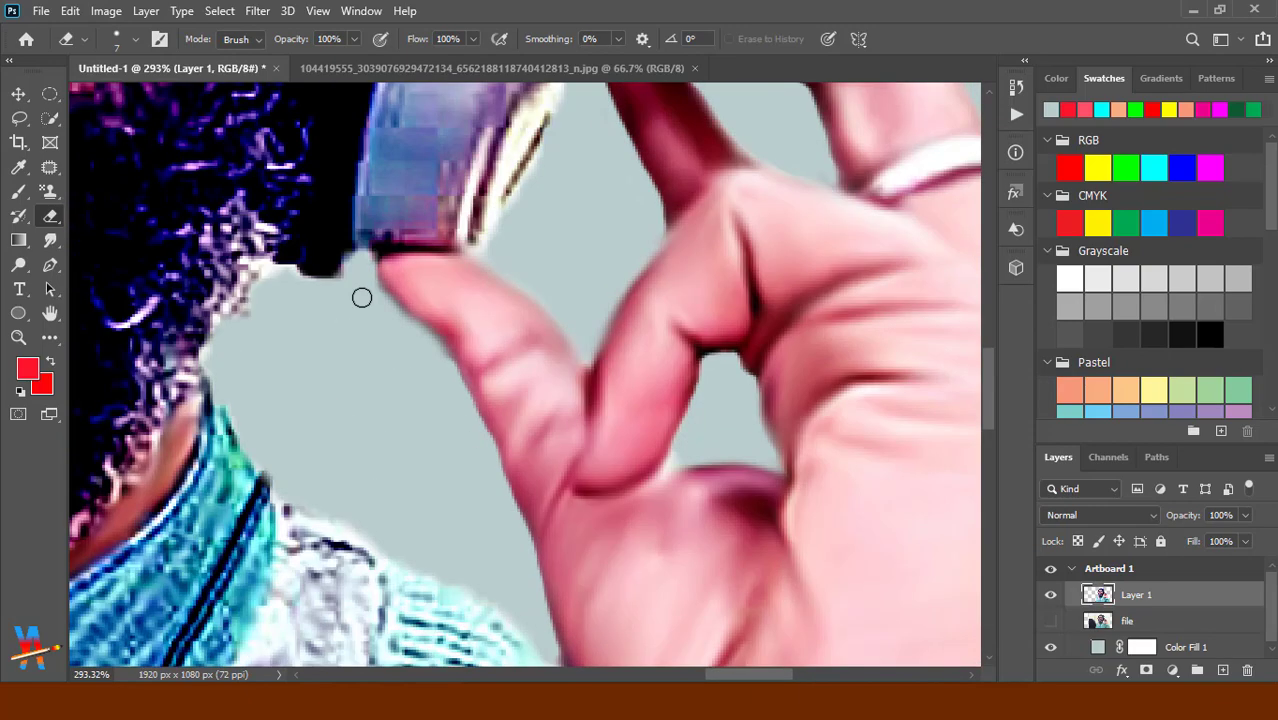
{"action": "mouse_move", "coordinate": [689, 540]}
{"action": "left_mouse_down"}
{"action": "mouse_move", "coordinate": [399, 243]}
{"action": "mouse_move", "coordinate": [560, 480]}
{"action": "mouse_move", "coordinate": [801, 354]}
{"action": "left_mouse_up"}
{"action": "scroll", "coordinate": [801, 354], "scroll_direction": "down", "scroll_amount": 8}
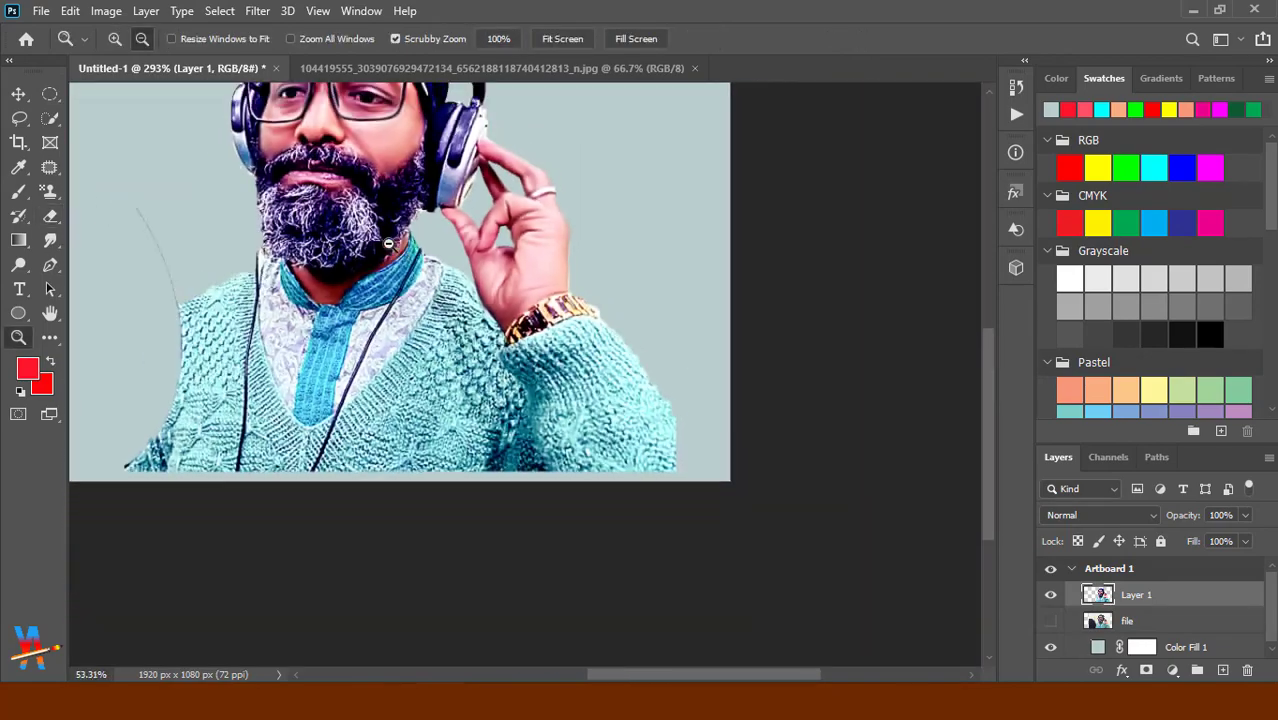
{"action": "scroll", "coordinate": [801, 354], "scroll_direction": "up", "scroll_amount": 2}
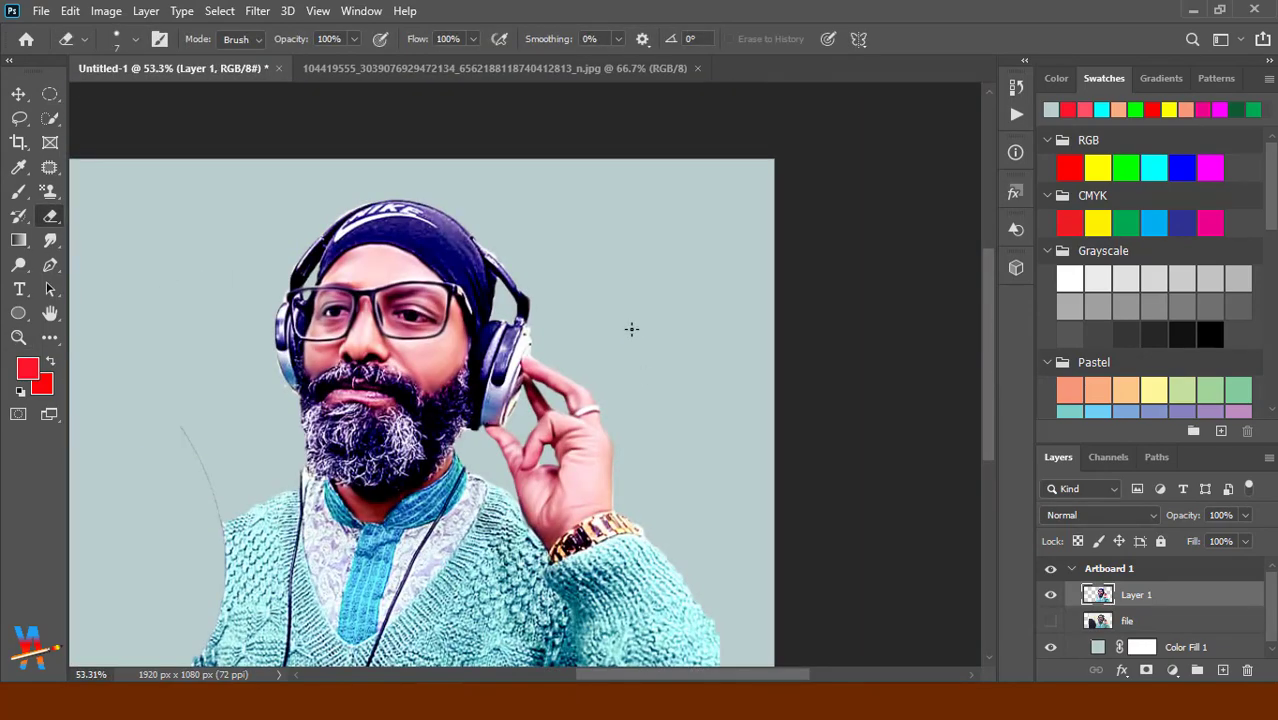
Smudge the lower lip, its right corner and the upper lip edge smooth.
{"action": "key", "text": "z"}
{"action": "scroll", "coordinate": [456, 490], "scroll_direction": "up", "scroll_amount": 6}
{"action": "key", "text": "r"}
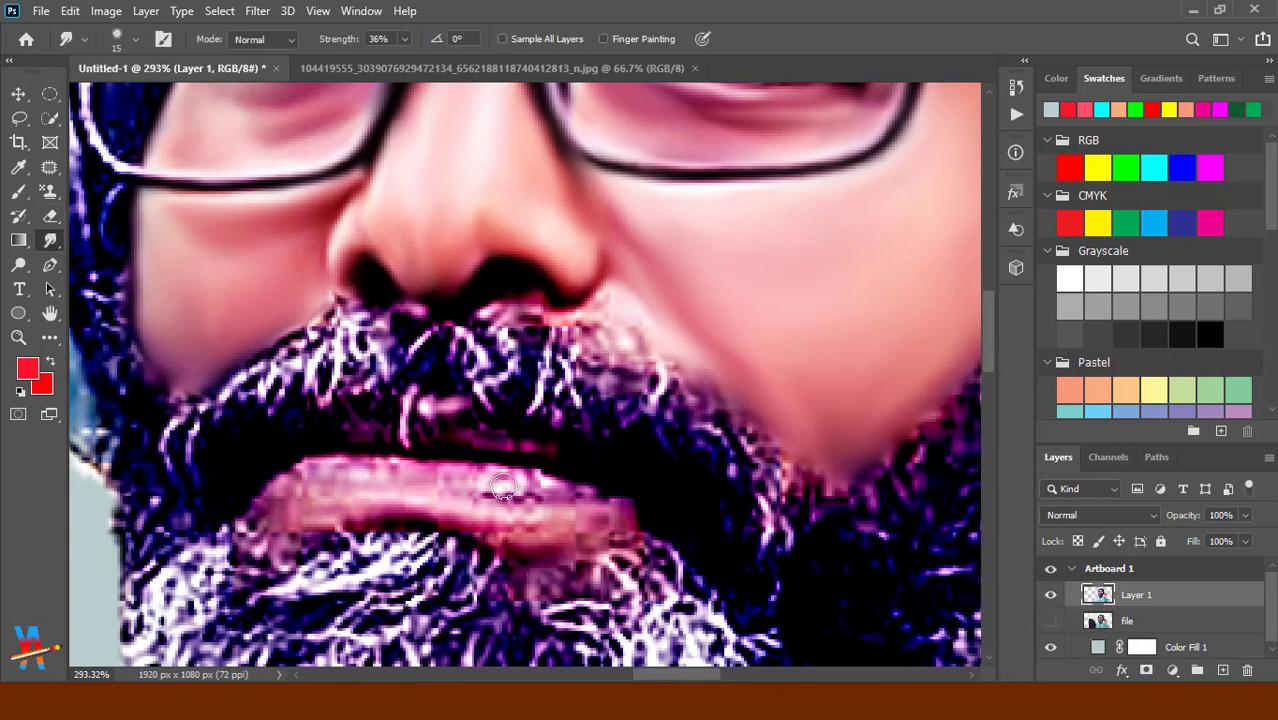
{"action": "left_click_drag", "start_coordinate": [514, 489], "coordinate": [487, 501]}
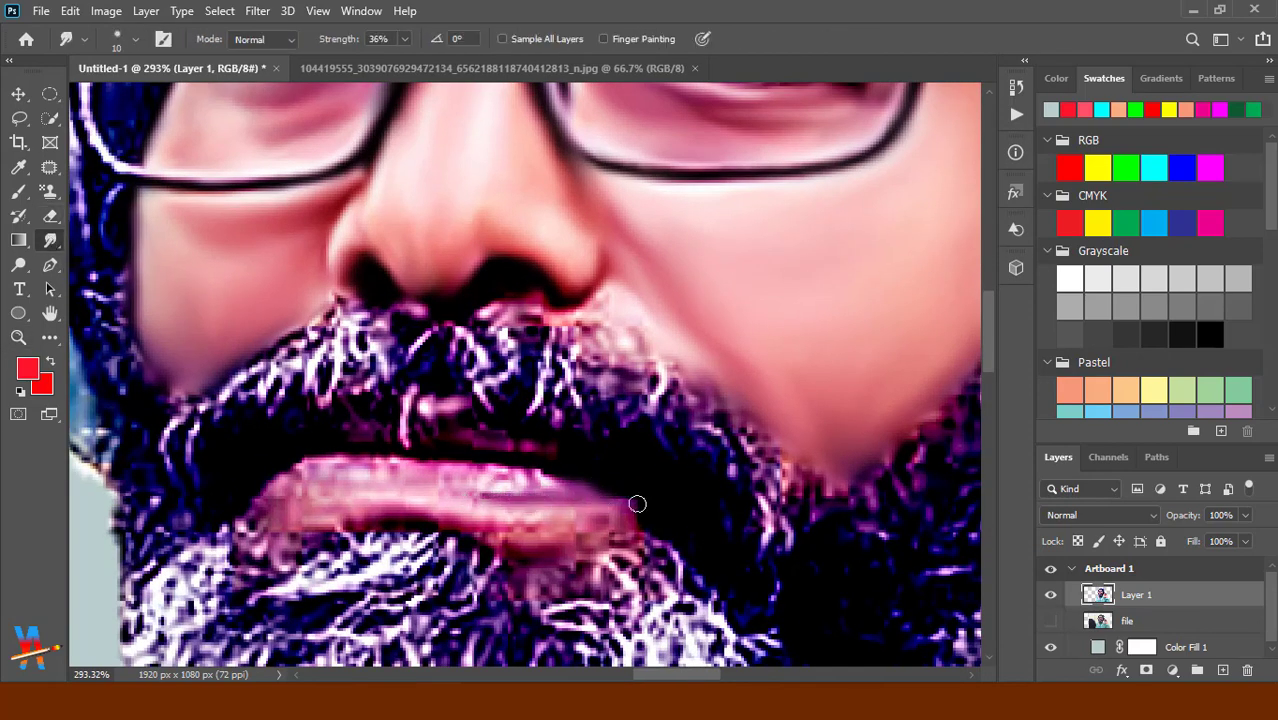
{"action": "left_click_drag", "start_coordinate": [637, 504], "coordinate": [610, 519]}
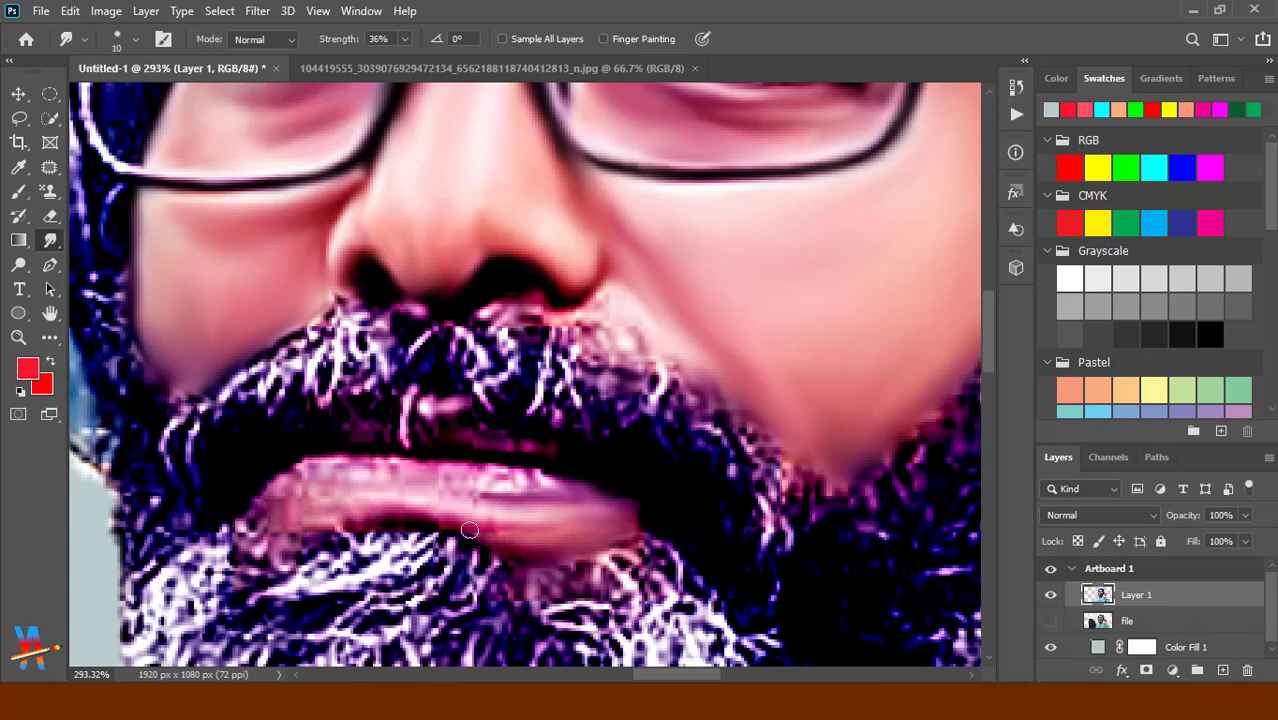
{"action": "mouse_move", "coordinate": [469, 529]}
{"action": "left_mouse_down"}
{"action": "mouse_move", "coordinate": [396, 514]}
{"action": "mouse_move", "coordinate": [557, 477]}
{"action": "left_mouse_up"}
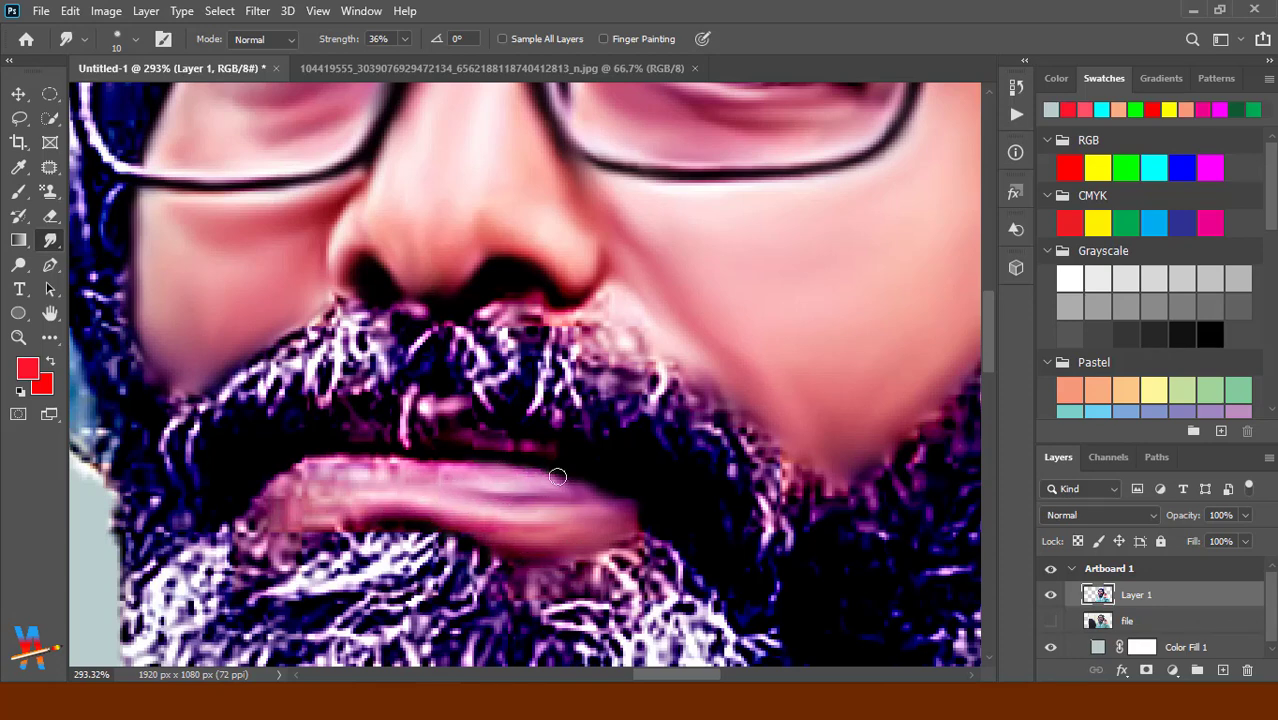
{"action": "mouse_move", "coordinate": [474, 454]}
{"action": "left_mouse_down"}
{"action": "mouse_move", "coordinate": [360, 462]}
{"action": "mouse_move", "coordinate": [435, 432]}
{"action": "mouse_move", "coordinate": [375, 490]}
{"action": "mouse_move", "coordinate": [300, 530]}
{"action": "mouse_move", "coordinate": [260, 505]}
{"action": "mouse_move", "coordinate": [317, 453]}
{"action": "mouse_move", "coordinate": [256, 497]}
{"action": "left_mouse_up"}
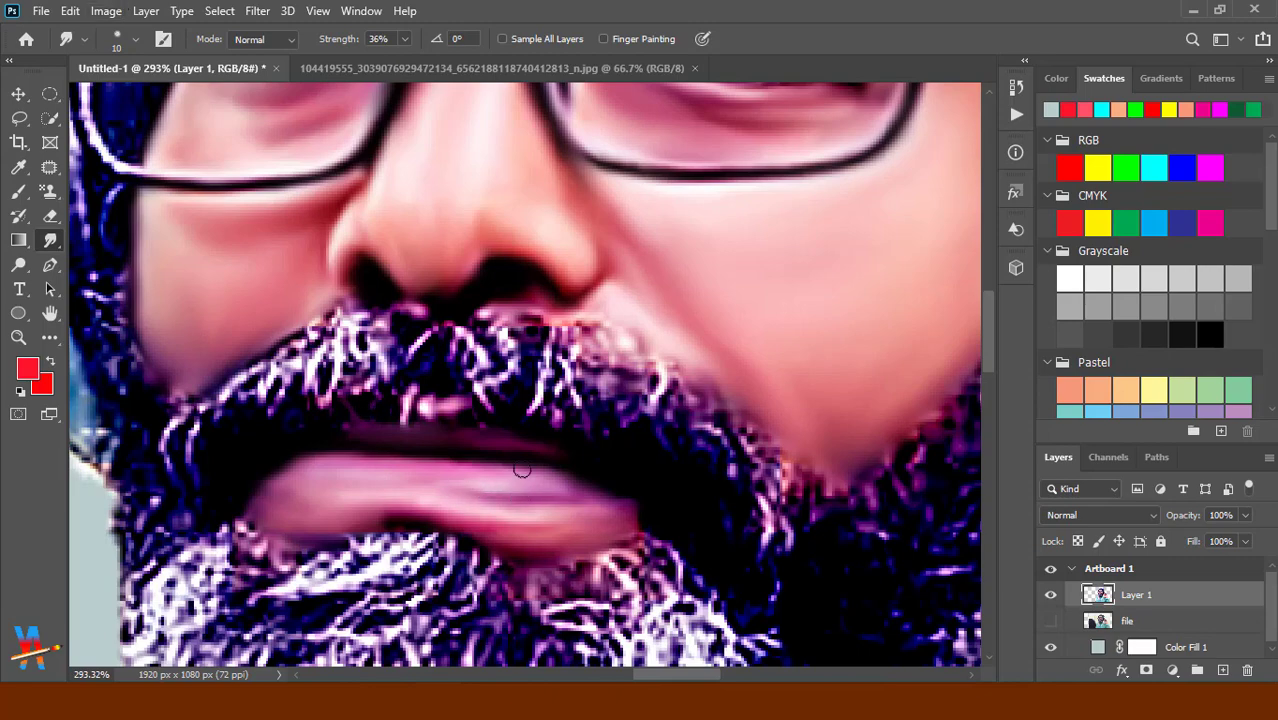
{"action": "left_click_drag", "start_coordinate": [522, 470], "coordinate": [279, 496]}
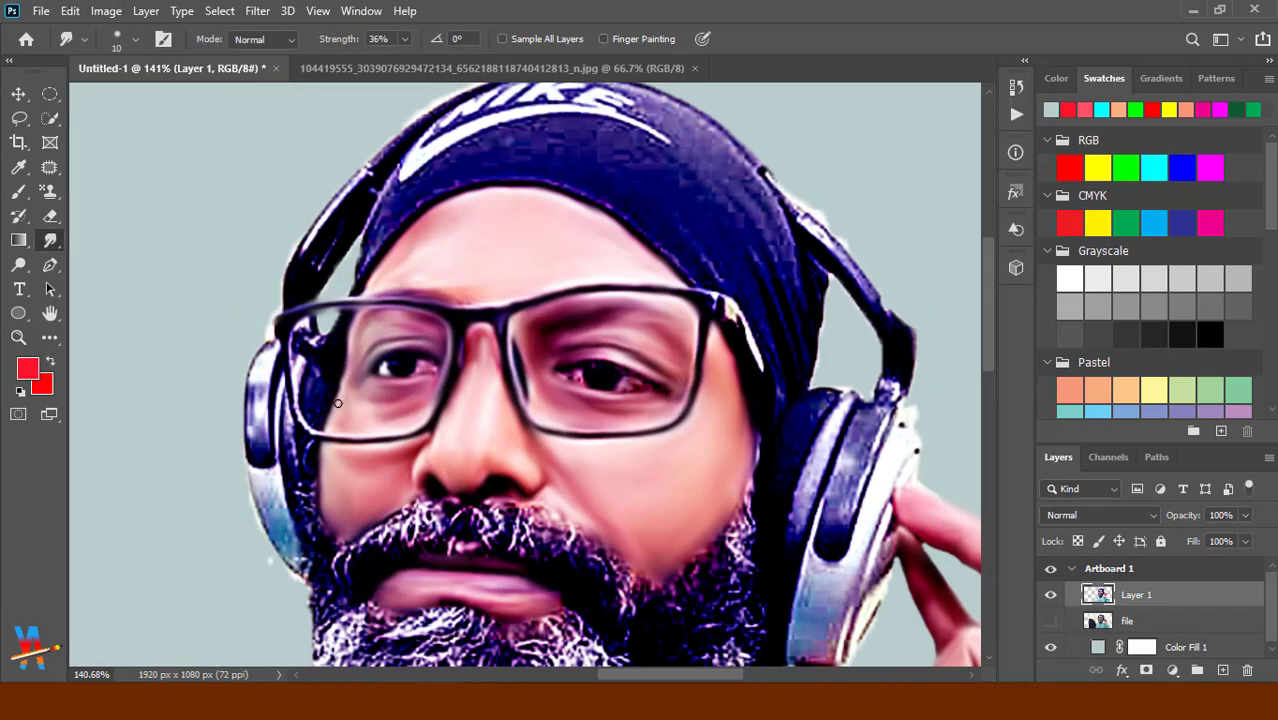
Smudge the light patch inside the left glasses frame, its top rim and the other frame edge.
{"action": "mouse_move", "coordinate": [337, 403]}
{"action": "left_mouse_down"}
{"action": "mouse_move", "coordinate": [348, 593]}
{"action": "mouse_move", "coordinate": [459, 650]}
{"action": "mouse_move", "coordinate": [357, 608]}
{"action": "mouse_move", "coordinate": [343, 565]}
{"action": "mouse_move", "coordinate": [328, 576]}
{"action": "mouse_move", "coordinate": [322, 305]}
{"action": "mouse_move", "coordinate": [528, 214]}
{"action": "mouse_move", "coordinate": [276, 289]}
{"action": "mouse_move", "coordinate": [316, 540]}
{"action": "mouse_move", "coordinate": [581, 629]}
{"action": "left_mouse_up"}
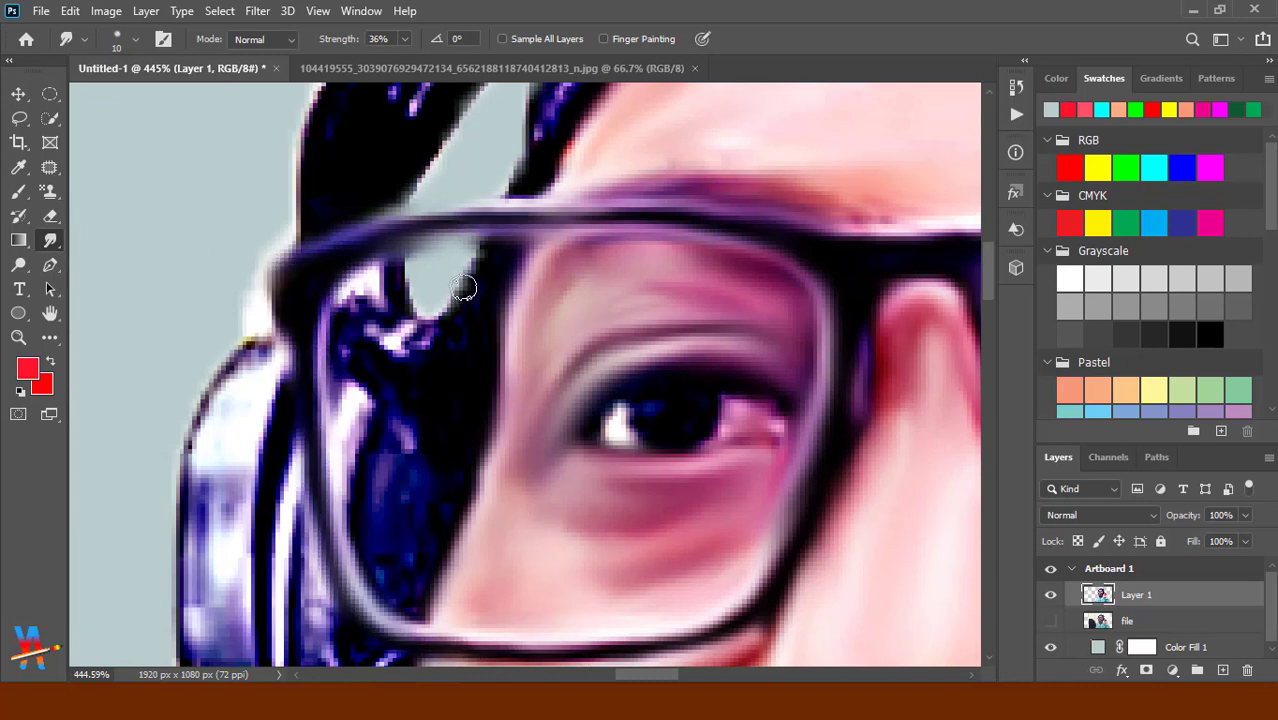
{"action": "key", "text": "bracketright"}
{"action": "mouse_move", "coordinate": [465, 288]}
{"action": "left_mouse_down"}
{"action": "mouse_move", "coordinate": [456, 391]}
{"action": "mouse_move", "coordinate": [402, 568]}
{"action": "mouse_move", "coordinate": [402, 476]}
{"action": "mouse_move", "coordinate": [370, 462]}
{"action": "mouse_move", "coordinate": [394, 556]}
{"action": "mouse_move", "coordinate": [357, 328]}
{"action": "mouse_move", "coordinate": [385, 335]}
{"action": "mouse_move", "coordinate": [364, 378]}
{"action": "mouse_move", "coordinate": [342, 357]}
{"action": "mouse_move", "coordinate": [365, 379]}
{"action": "mouse_move", "coordinate": [340, 425]}
{"action": "mouse_move", "coordinate": [358, 300]}
{"action": "mouse_move", "coordinate": [394, 263]}
{"action": "mouse_move", "coordinate": [417, 308]}
{"action": "mouse_move", "coordinate": [502, 242]}
{"action": "left_mouse_up"}
{"action": "key", "text": "bracketleft"}
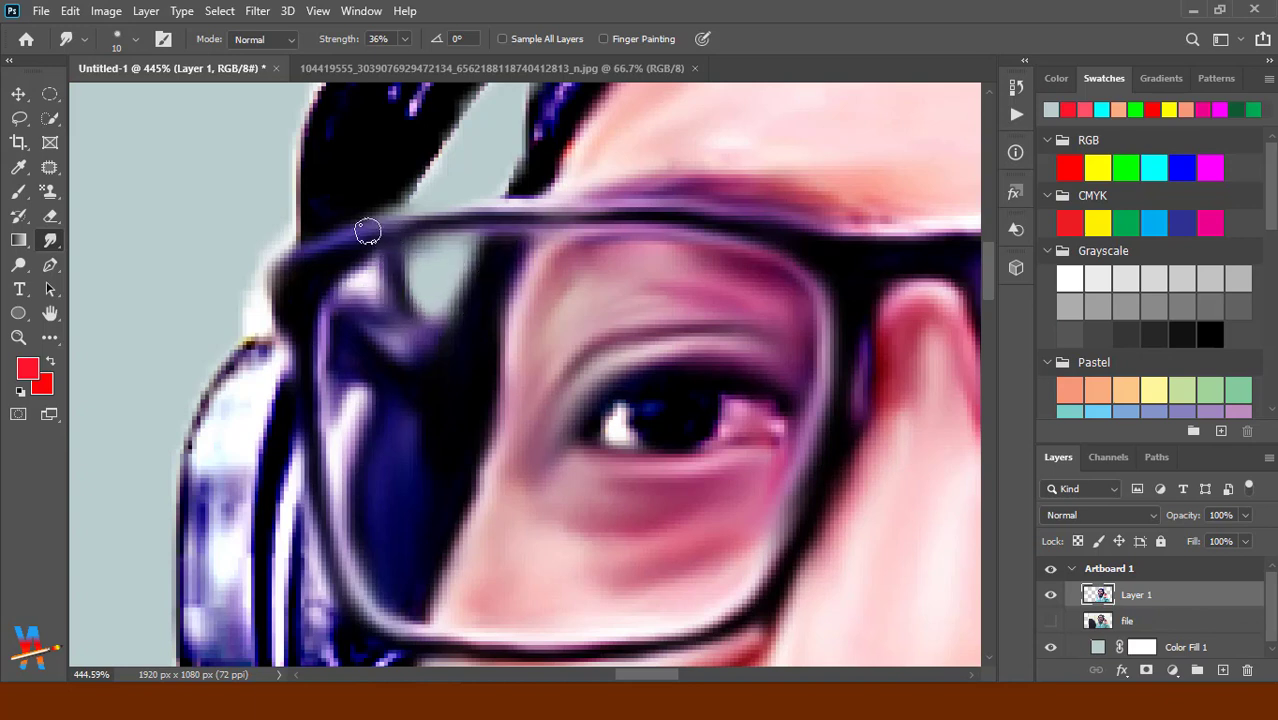
{"action": "left_click_drag", "start_coordinate": [367, 232], "coordinate": [650, 436]}
{"action": "scroll", "coordinate": [450, 360], "scroll_direction": "right", "scroll_amount": 5}
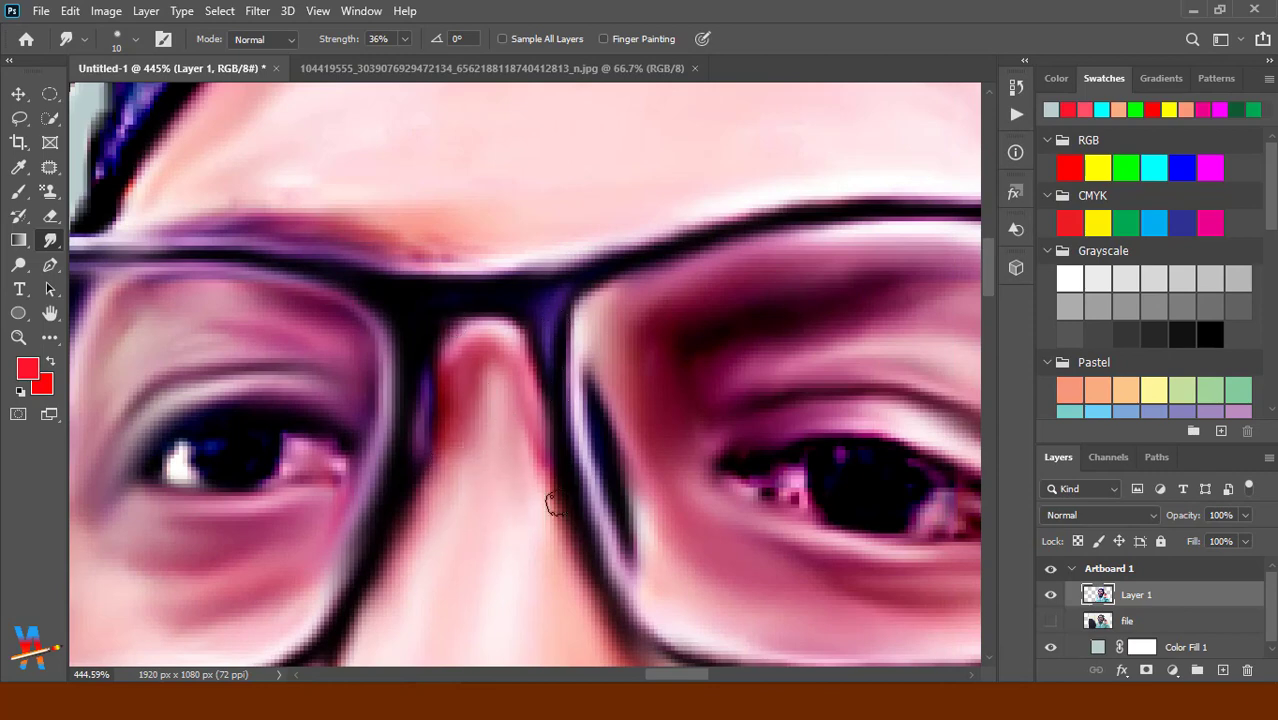
{"action": "scroll", "coordinate": [556, 499], "scroll_direction": "right", "scroll_amount": 7}
{"action": "scroll", "coordinate": [556, 499], "scroll_direction": "up", "scroll_amount": 1}
{"action": "mouse_move", "coordinate": [655, 312]}
{"action": "left_mouse_down"}
{"action": "mouse_move", "coordinate": [693, 294]}
{"action": "mouse_move", "coordinate": [702, 379]}
{"action": "mouse_move", "coordinate": [727, 334]}
{"action": "mouse_move", "coordinate": [761, 404]}
{"action": "mouse_move", "coordinate": [807, 543]}
{"action": "mouse_move", "coordinate": [798, 614]}
{"action": "left_mouse_up"}
{"action": "key", "text": "ctrl+0"}
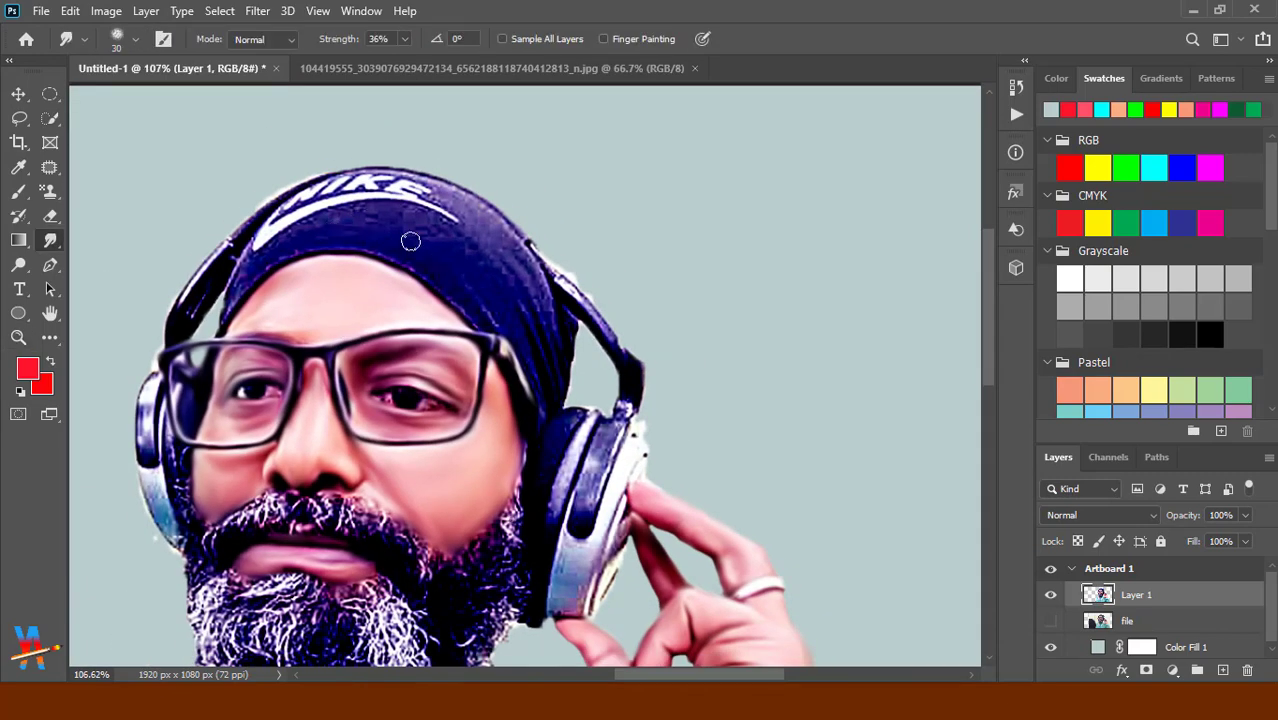
Blur the NIKE lettering into a soft highlight and smooth the beanie's left and top edges.
{"action": "mouse_move", "coordinate": [389, 221]}
{"action": "left_mouse_down"}
{"action": "mouse_move", "coordinate": [462, 222]}
{"action": "mouse_move", "coordinate": [451, 302]}
{"action": "mouse_move", "coordinate": [297, 253]}
{"action": "mouse_move", "coordinate": [215, 330]}
{"action": "mouse_move", "coordinate": [240, 260]}
{"action": "mouse_move", "coordinate": [362, 227]}
{"action": "mouse_move", "coordinate": [463, 260]}
{"action": "mouse_move", "coordinate": [470, 308]}
{"action": "mouse_move", "coordinate": [450, 299]}
{"action": "mouse_move", "coordinate": [622, 380]}
{"action": "mouse_move", "coordinate": [706, 506]}
{"action": "mouse_move", "coordinate": [662, 300]}
{"action": "mouse_move", "coordinate": [673, 314]}
{"action": "mouse_move", "coordinate": [514, 165]}
{"action": "mouse_move", "coordinate": [546, 259]}
{"action": "left_mouse_up"}
{"action": "key", "text": "bracketleft"}
{"action": "key", "text": "bracketleft"}
{"action": "scroll", "coordinate": [546, 259], "scroll_direction": "up", "scroll_amount": 3}
{"action": "scroll", "coordinate": [546, 259], "scroll_direction": "left", "scroll_amount": 5}
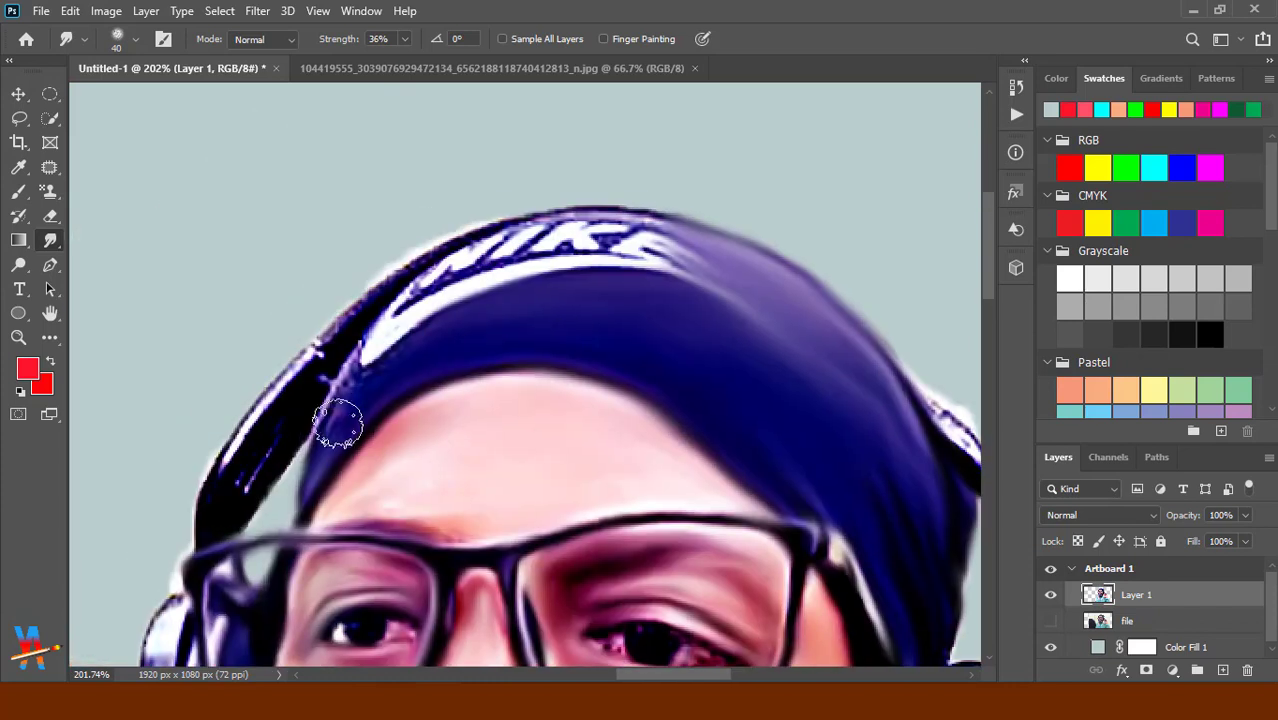
{"action": "mouse_move", "coordinate": [337, 422]}
{"action": "left_mouse_down"}
{"action": "mouse_move", "coordinate": [319, 422]}
{"action": "mouse_move", "coordinate": [491, 288]}
{"action": "mouse_move", "coordinate": [606, 270]}
{"action": "left_mouse_up"}
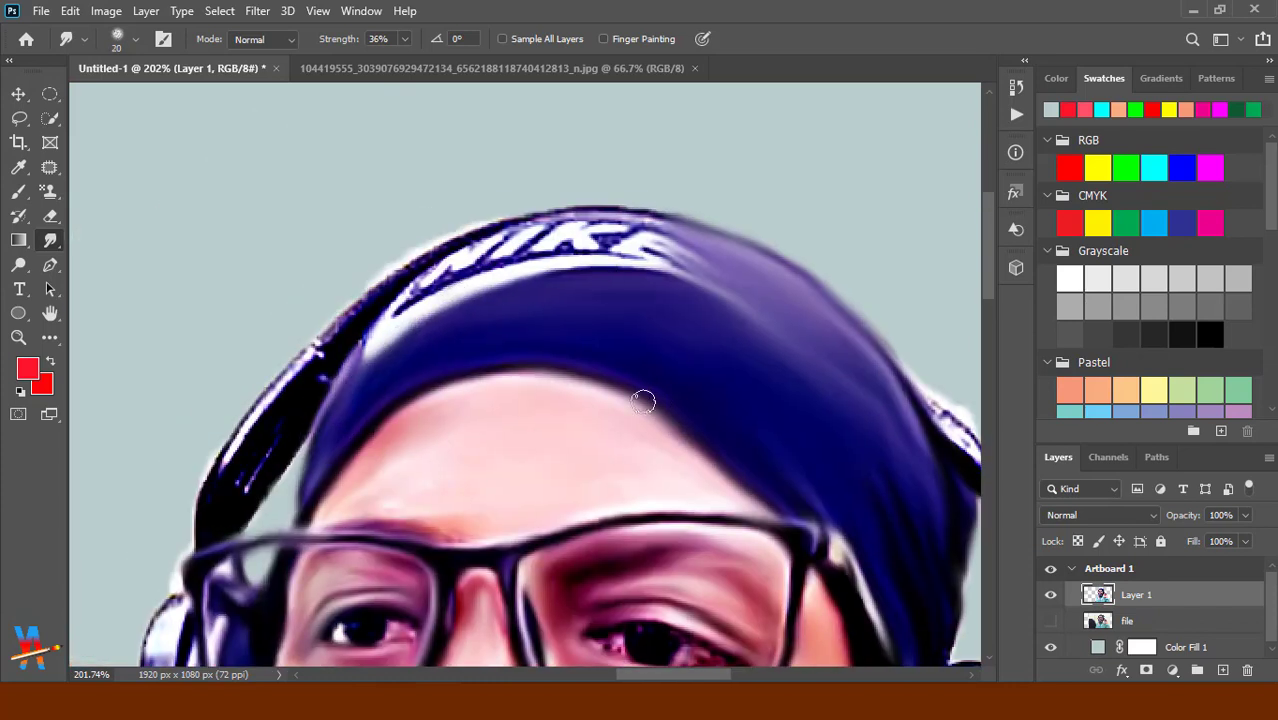
{"action": "left_click_drag", "start_coordinate": [643, 401], "coordinate": [690, 430]}
{"action": "mouse_move", "coordinate": [394, 347]}
{"action": "left_mouse_down"}
{"action": "mouse_move", "coordinate": [470, 285]}
{"action": "mouse_move", "coordinate": [590, 250]}
{"action": "mouse_move", "coordinate": [670, 245]}
{"action": "mouse_move", "coordinate": [623, 224]}
{"action": "mouse_move", "coordinate": [490, 260]}
{"action": "mouse_move", "coordinate": [380, 320]}
{"action": "mouse_move", "coordinate": [414, 337]}
{"action": "mouse_move", "coordinate": [637, 228]}
{"action": "mouse_move", "coordinate": [530, 215]}
{"action": "mouse_move", "coordinate": [325, 348]}
{"action": "mouse_move", "coordinate": [280, 417]}
{"action": "mouse_move", "coordinate": [276, 453]}
{"action": "mouse_move", "coordinate": [200, 508]}
{"action": "mouse_move", "coordinate": [300, 360]}
{"action": "left_mouse_up"}
On a new layer, paint over the beanie highlight with dark blue sampled from the beanie.
{"action": "left_click", "coordinate": [1222, 670]}
{"action": "key", "text": "b"}
{"action": "left_click", "coordinate": [598, 280], "text": "alt"}
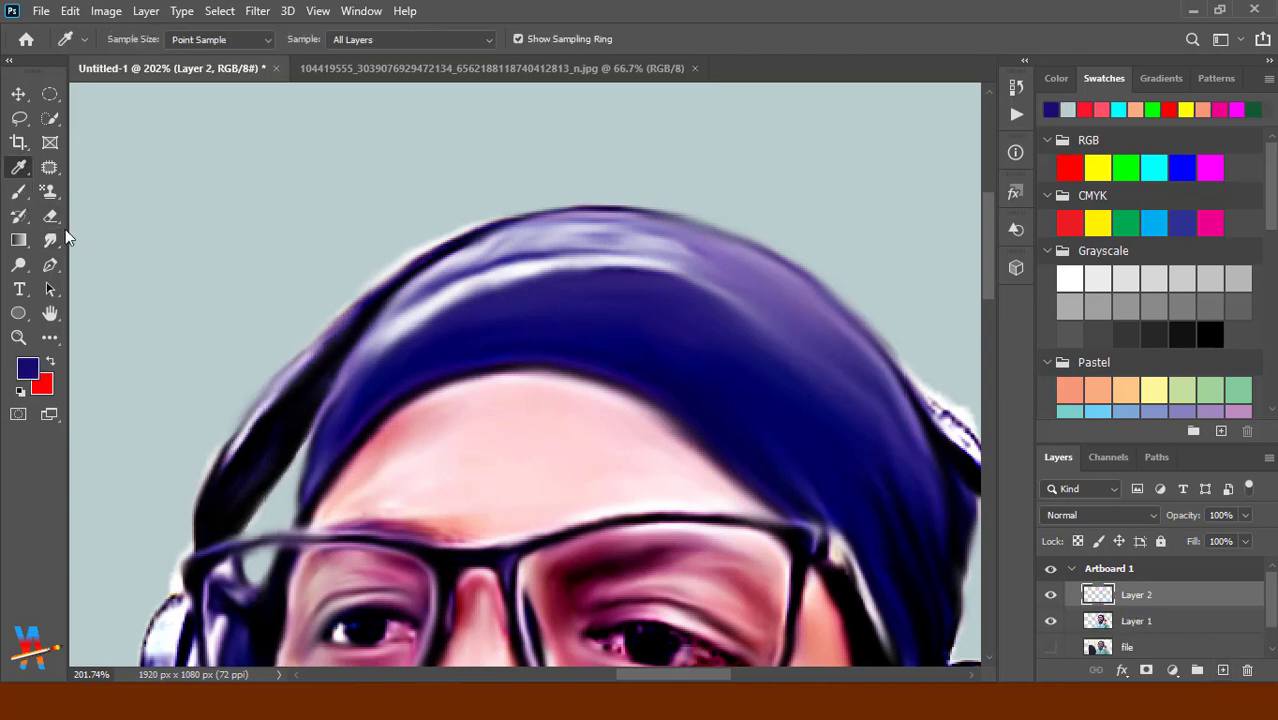
{"action": "left_click", "coordinate": [728, 290]}
{"action": "key", "text": "ctrl+z"}
{"action": "right_click", "coordinate": [630, 210]}
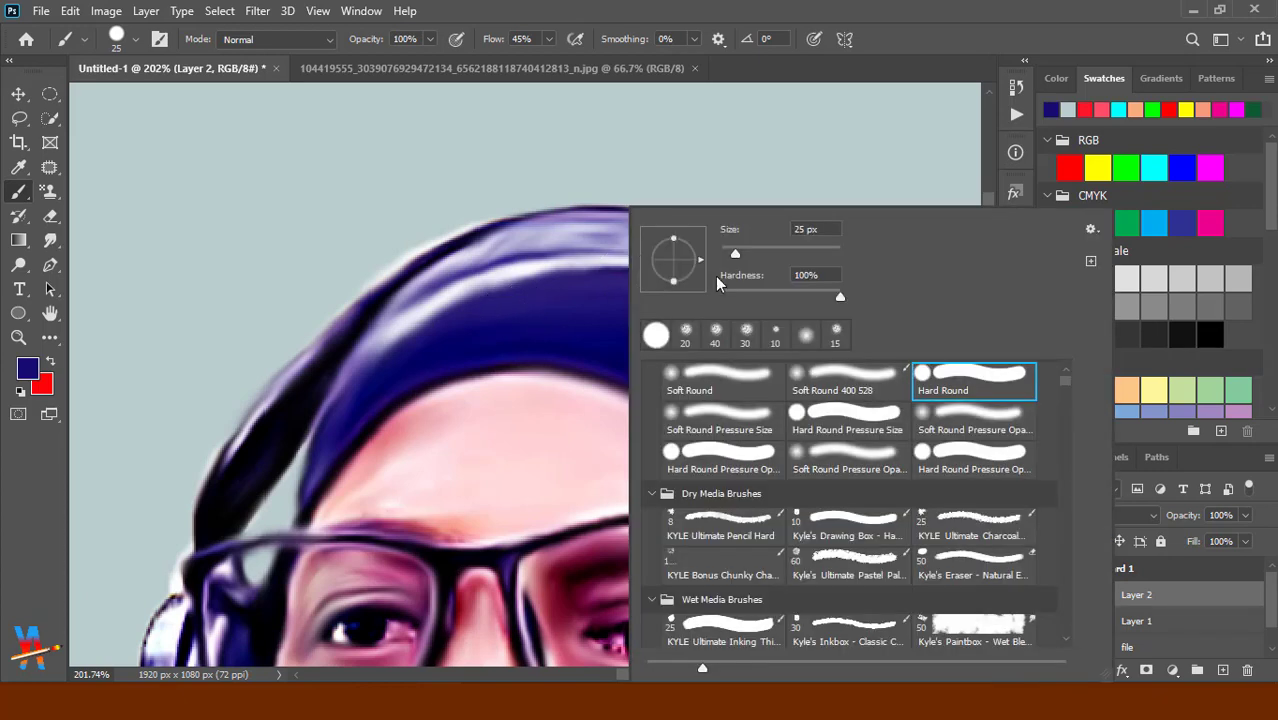
{"action": "key", "text": "Return"}
{"action": "mouse_move", "coordinate": [720, 256]}
{"action": "left_mouse_down"}
{"action": "mouse_move", "coordinate": [735, 256]}
{"action": "mouse_move", "coordinate": [530, 238]}
{"action": "mouse_move", "coordinate": [360, 330]}
{"action": "mouse_move", "coordinate": [430, 295]}
{"action": "left_mouse_up"}
{"action": "left_click_drag", "start_coordinate": [700, 280], "coordinate": [850, 360]}
{"action": "mouse_move", "coordinate": [880, 420]}
{"action": "left_mouse_down"}
{"action": "mouse_move", "coordinate": [700, 260]}
{"action": "mouse_move", "coordinate": [840, 330]}
{"action": "left_mouse_up"}
Return to a smaller Smudge brush and select Layer 1 for merging.
{"action": "left_click", "coordinate": [50, 240]}
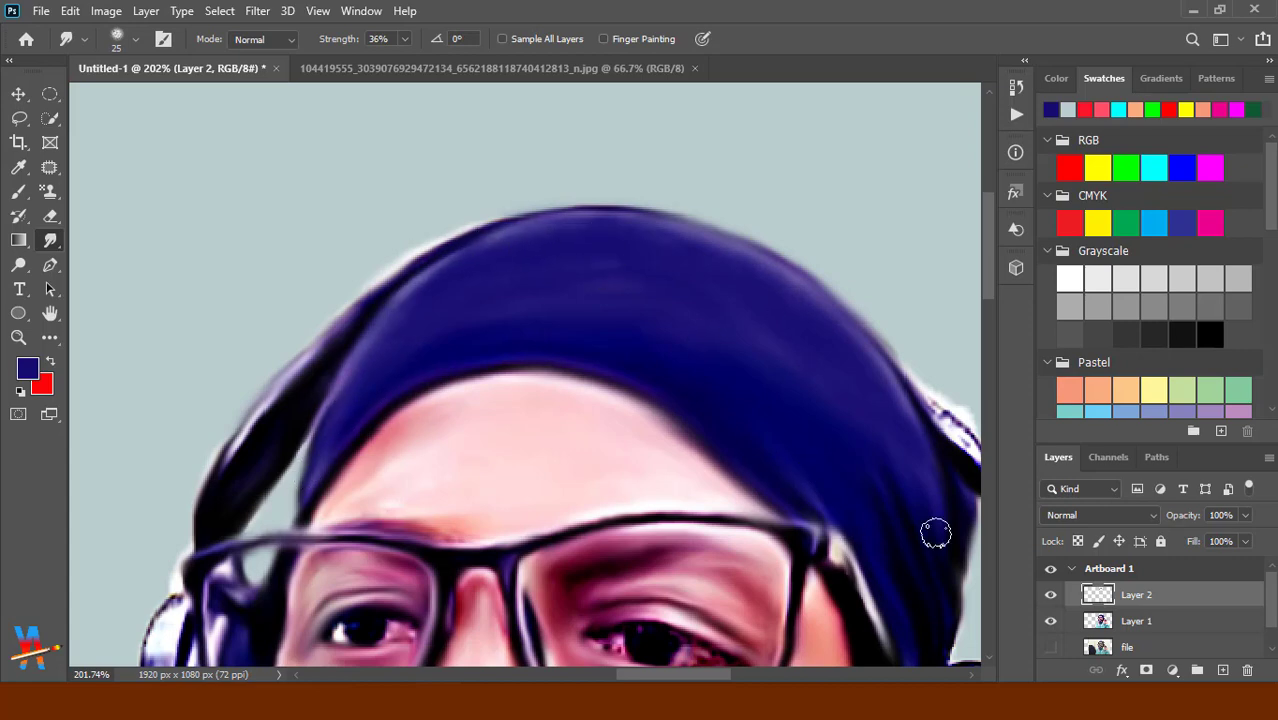
{"action": "scroll", "coordinate": [629, 517], "scroll_direction": "down", "scroll_amount": 5}
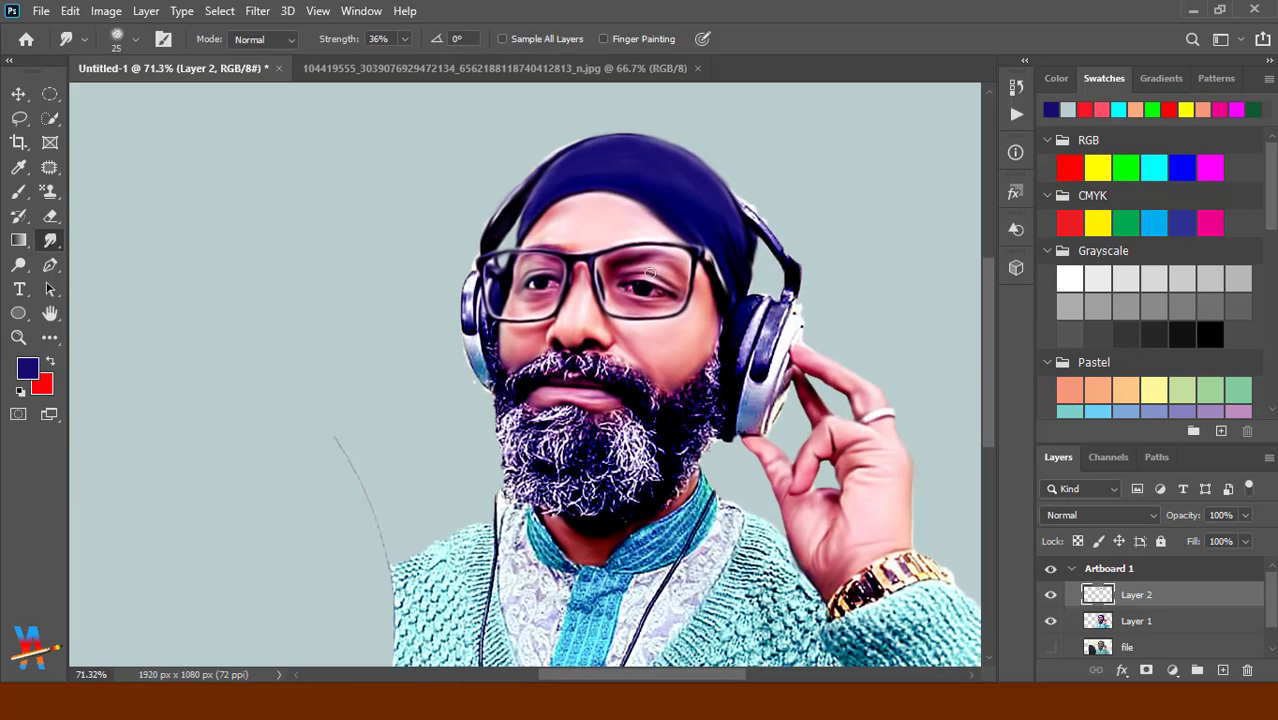
{"action": "scroll", "coordinate": [650, 272], "scroll_direction": "up", "scroll_amount": 5}
{"action": "key", "text": "b"}
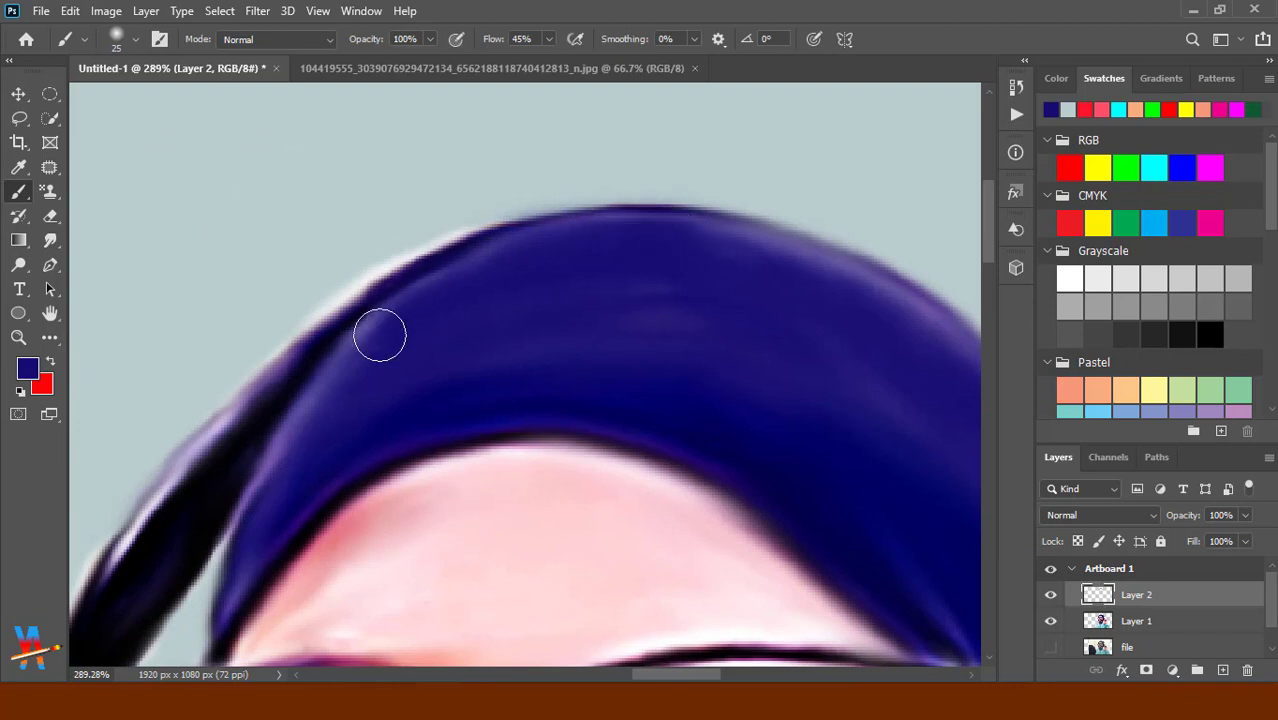
{"action": "key", "text": "r"}
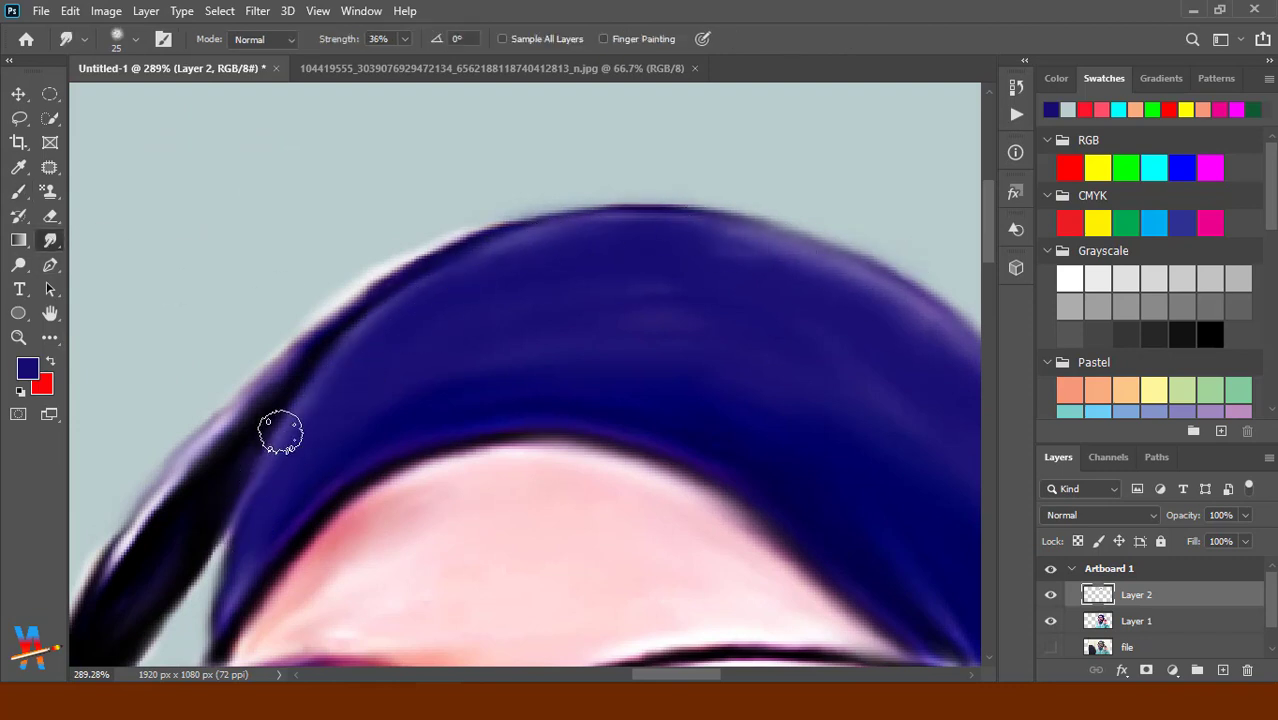
{"action": "scroll", "coordinate": [700, 340], "scroll_direction": "right", "scroll_amount": 5}
{"action": "scroll", "coordinate": [483, 205], "scroll_direction": "down", "scroll_amount": 3}
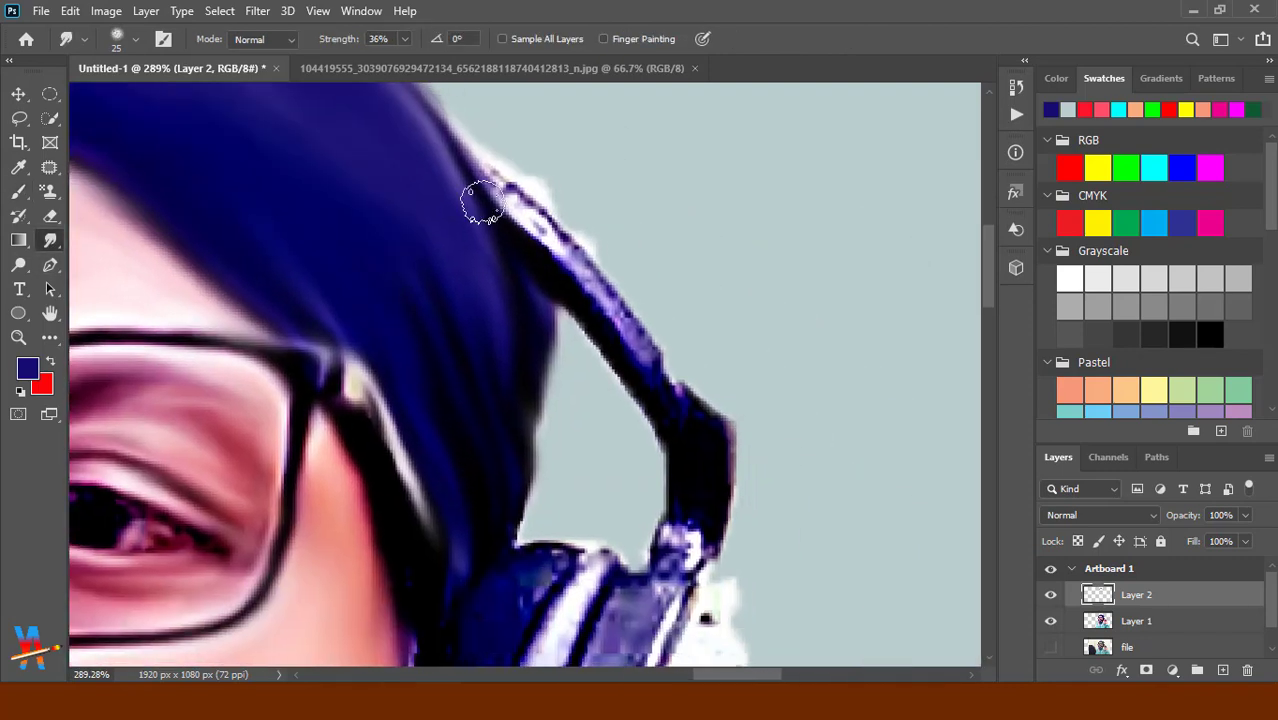
{"action": "key", "text": "bracketleft"}
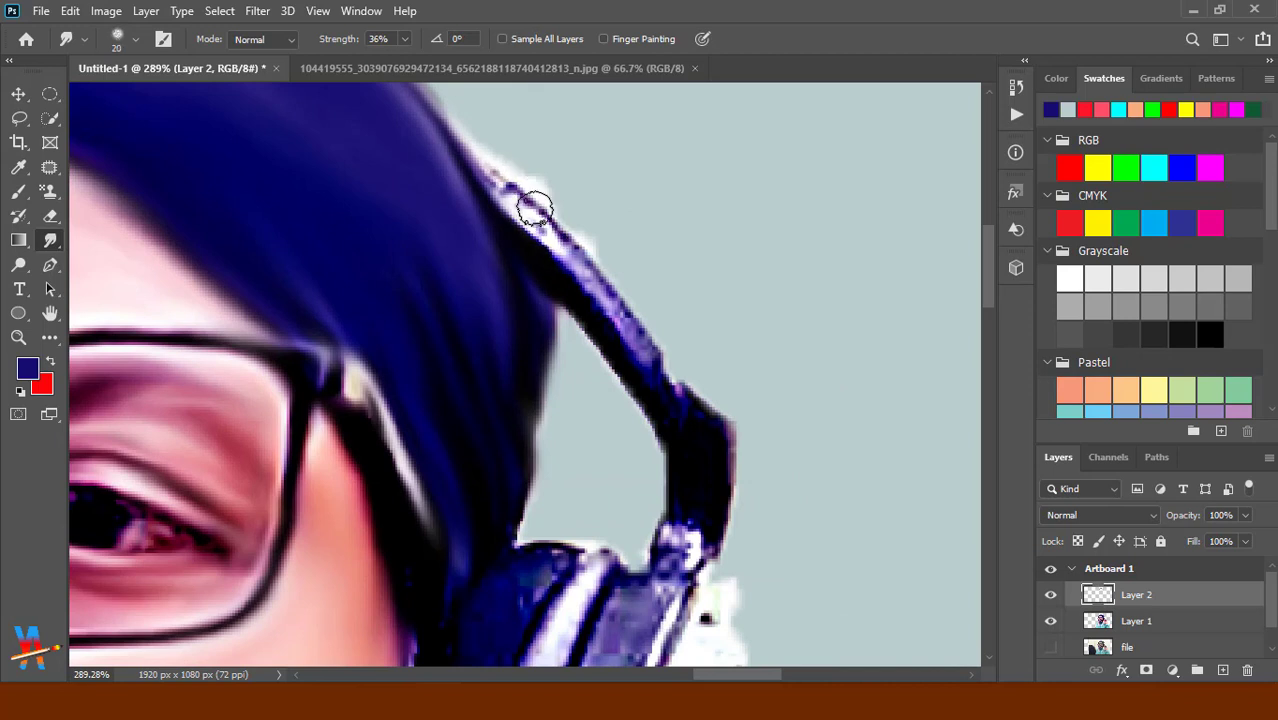
{"action": "left_click", "coordinate": [1163, 621], "text": "shift"}
Merge Layer 1 into Layer 2.
{"action": "right_click", "coordinate": [1163, 621]}
{"action": "left_click", "coordinate": [941, 503]}
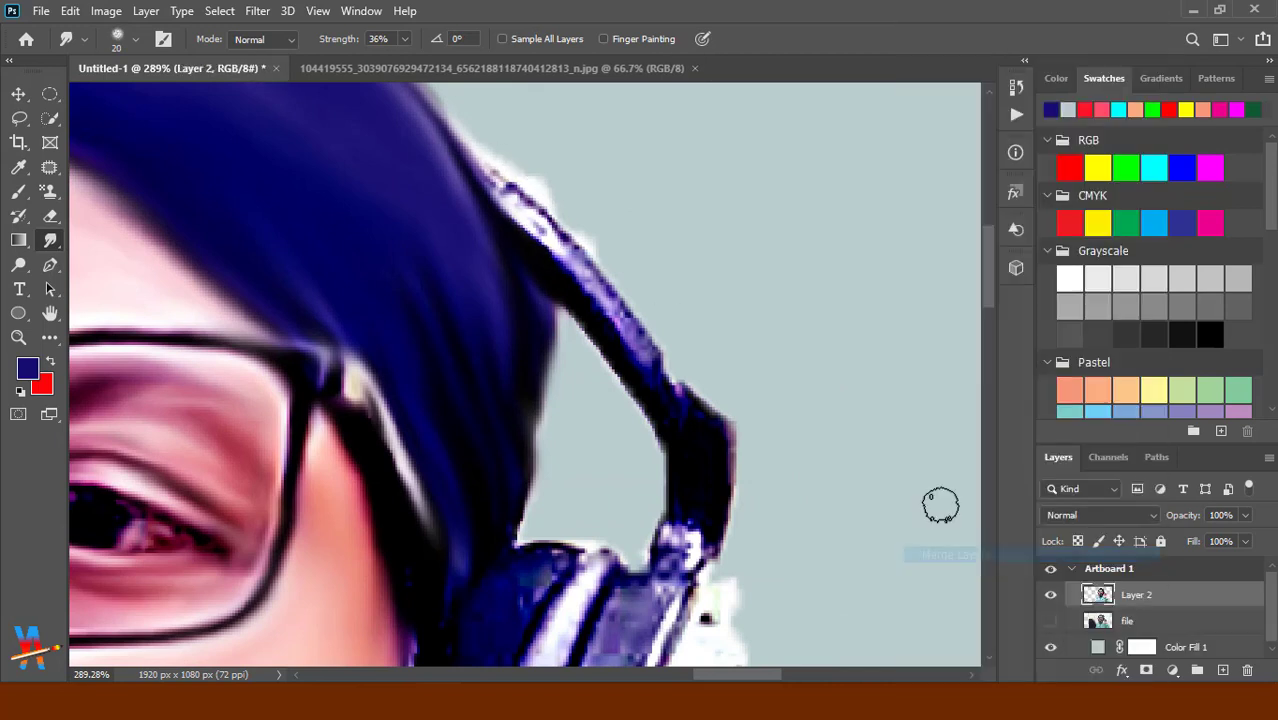
{"action": "mouse_move", "coordinate": [505, 195]}
{"action": "left_mouse_down"}
{"action": "mouse_move", "coordinate": [600, 310]}
{"action": "mouse_move", "coordinate": [628, 400]}
{"action": "left_mouse_up"}
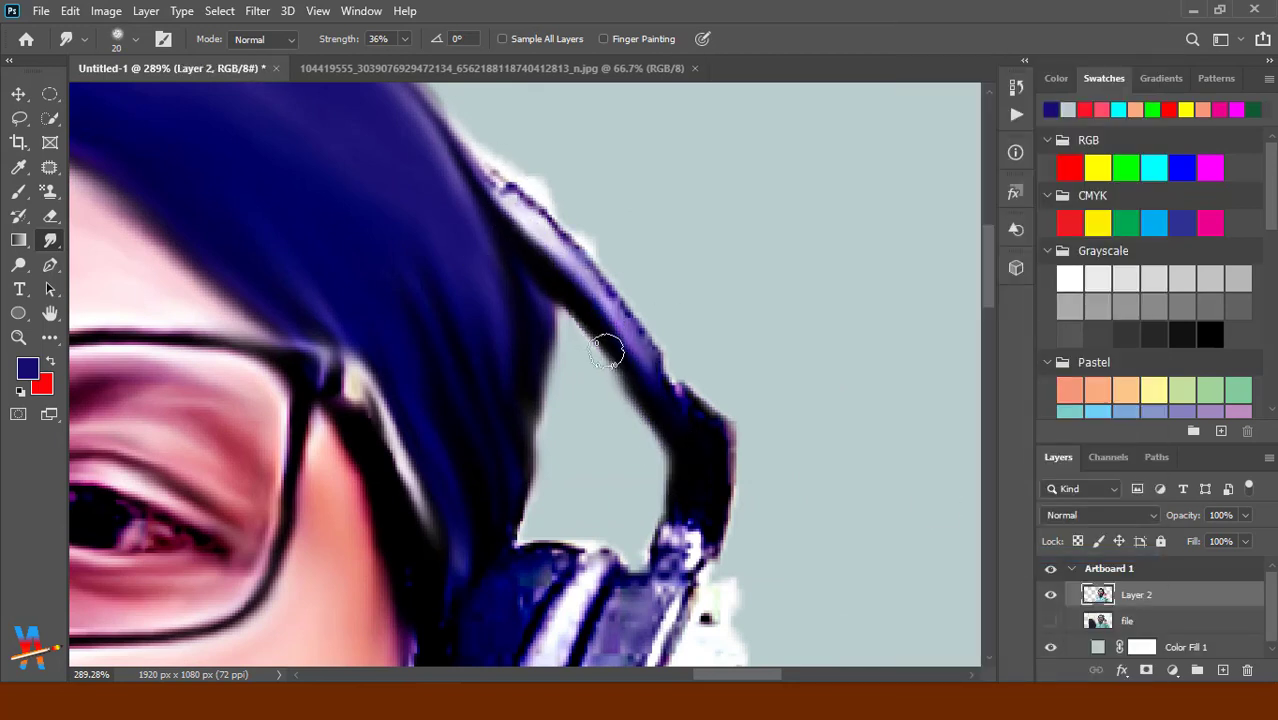
Soften the headphone band's lower edge, then erase its rough edge and the hair fringe.
{"action": "mouse_move", "coordinate": [562, 302]}
{"action": "left_mouse_down"}
{"action": "mouse_move", "coordinate": [645, 404]}
{"action": "mouse_move", "coordinate": [676, 385]}
{"action": "mouse_move", "coordinate": [725, 471]}
{"action": "mouse_move", "coordinate": [685, 528]}
{"action": "mouse_move", "coordinate": [697, 512]}
{"action": "mouse_move", "coordinate": [627, 328]}
{"action": "mouse_move", "coordinate": [499, 194]}
{"action": "mouse_move", "coordinate": [547, 245]}
{"action": "mouse_move", "coordinate": [517, 178]}
{"action": "mouse_move", "coordinate": [601, 246]}
{"action": "left_mouse_up"}
{"action": "key", "text": "e"}
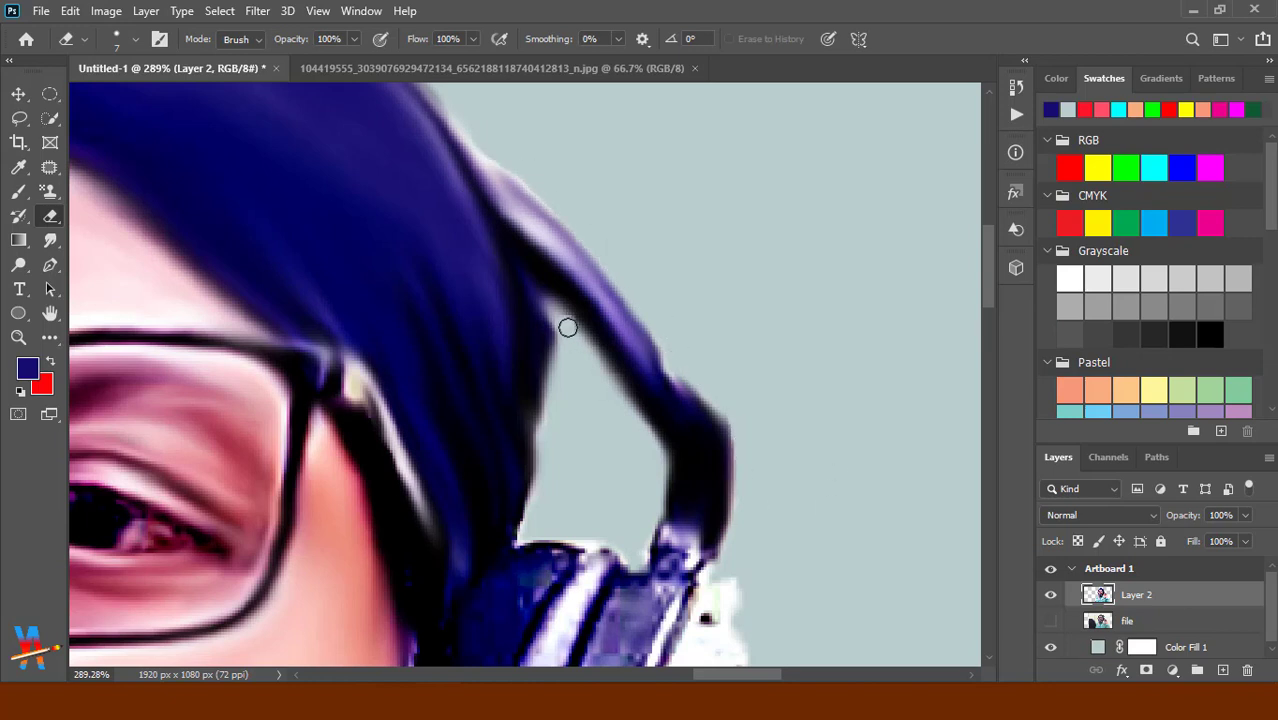
{"action": "left_click_drag", "start_coordinate": [567, 328], "coordinate": [637, 422]}
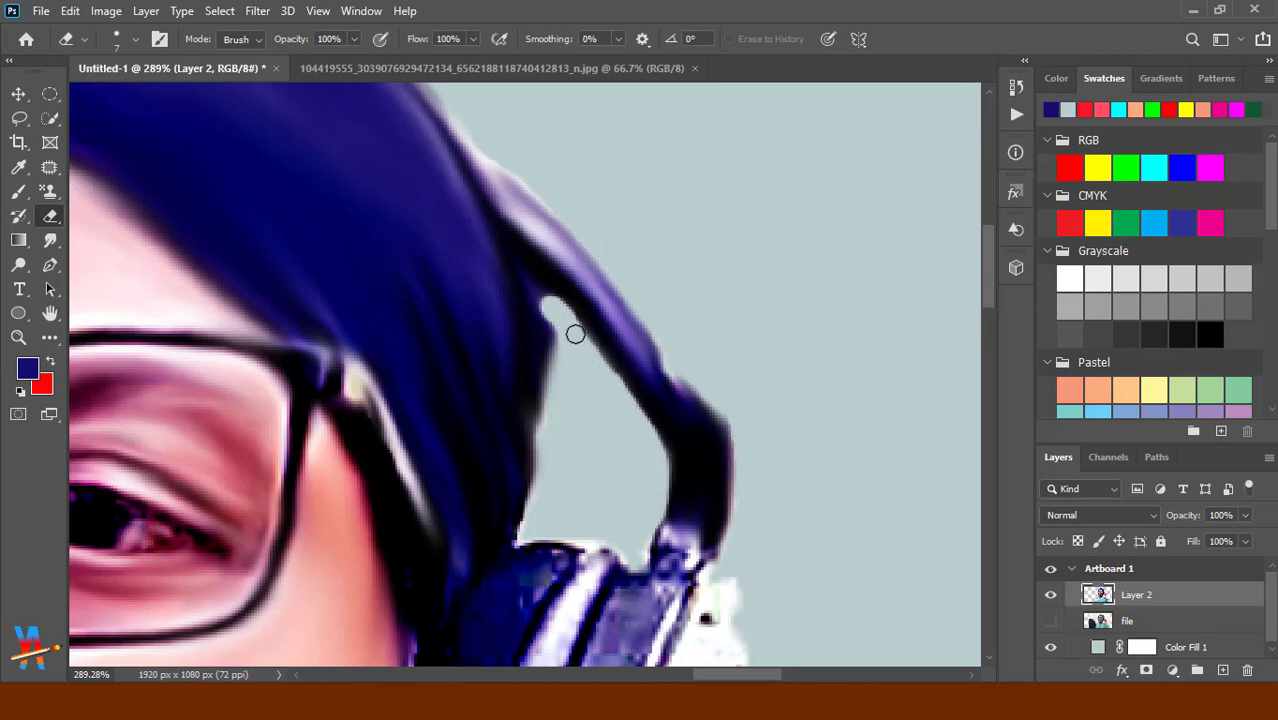
{"action": "left_click_drag", "start_coordinate": [563, 349], "coordinate": [546, 441]}
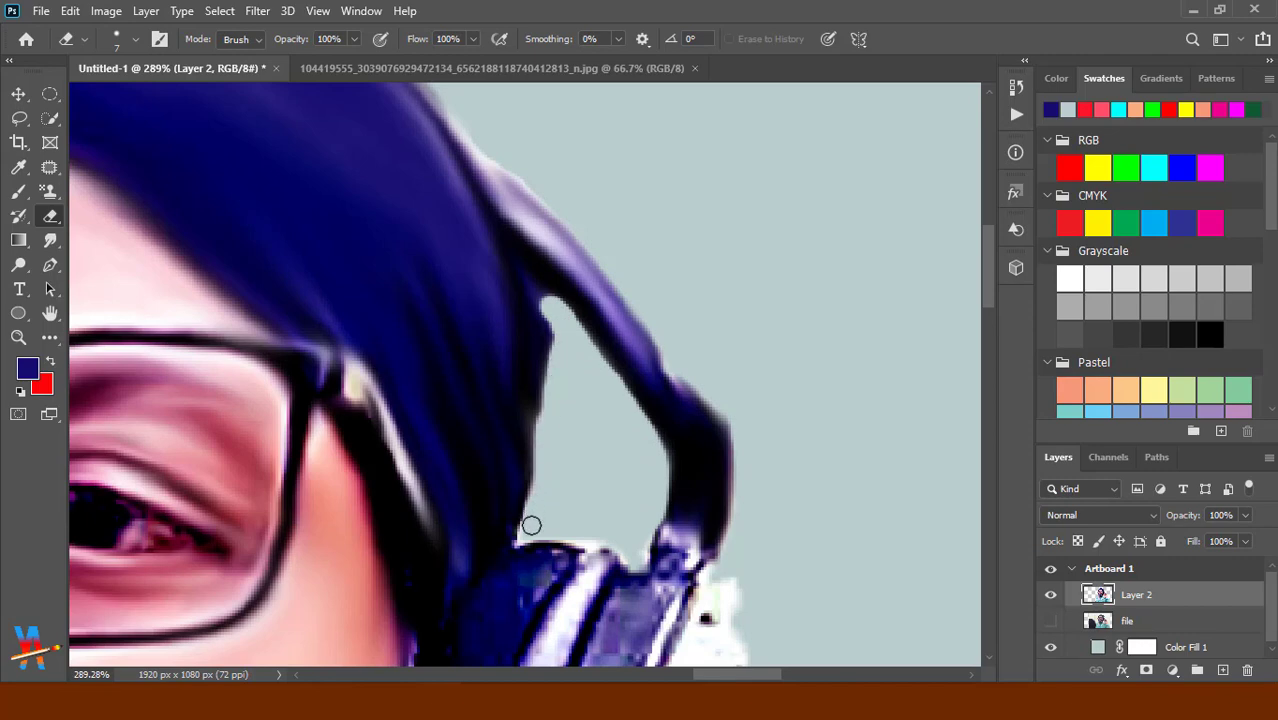
{"action": "left_click_drag", "start_coordinate": [635, 349], "coordinate": [601, 133]}
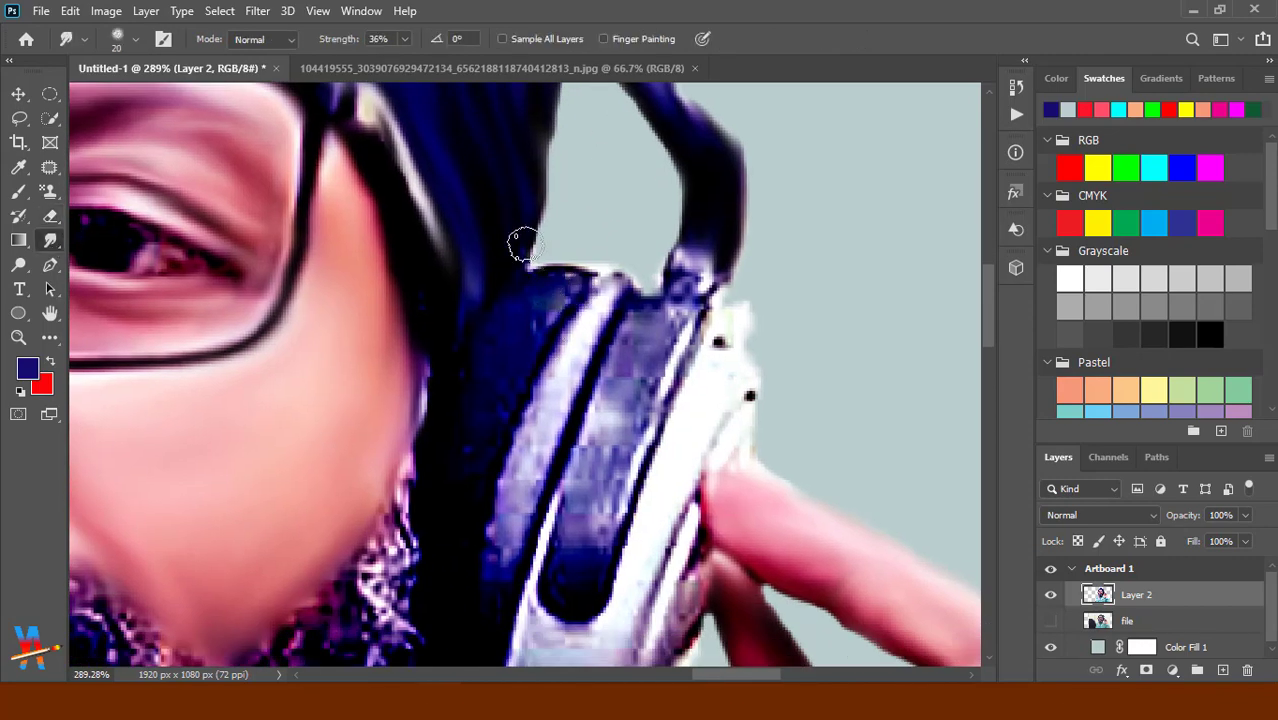
Smooth the headphone's upper edge against the hair and the blocky patches on the ear cup.
{"action": "mouse_move", "coordinate": [522, 245]}
{"action": "left_mouse_down"}
{"action": "mouse_move", "coordinate": [522, 265]}
{"action": "mouse_move", "coordinate": [571, 280]}
{"action": "mouse_move", "coordinate": [548, 335]}
{"action": "mouse_move", "coordinate": [605, 282]}
{"action": "mouse_move", "coordinate": [559, 422]}
{"action": "mouse_move", "coordinate": [571, 331]}
{"action": "mouse_move", "coordinate": [495, 535]}
{"action": "mouse_move", "coordinate": [508, 551]}
{"action": "mouse_move", "coordinate": [494, 623]}
{"action": "mouse_move", "coordinate": [676, 260]}
{"action": "mouse_move", "coordinate": [700, 268]}
{"action": "mouse_move", "coordinate": [640, 470]}
{"action": "mouse_move", "coordinate": [617, 448]}
{"action": "mouse_move", "coordinate": [679, 294]}
{"action": "mouse_move", "coordinate": [613, 419]}
{"action": "mouse_move", "coordinate": [552, 617]}
{"action": "left_mouse_up"}
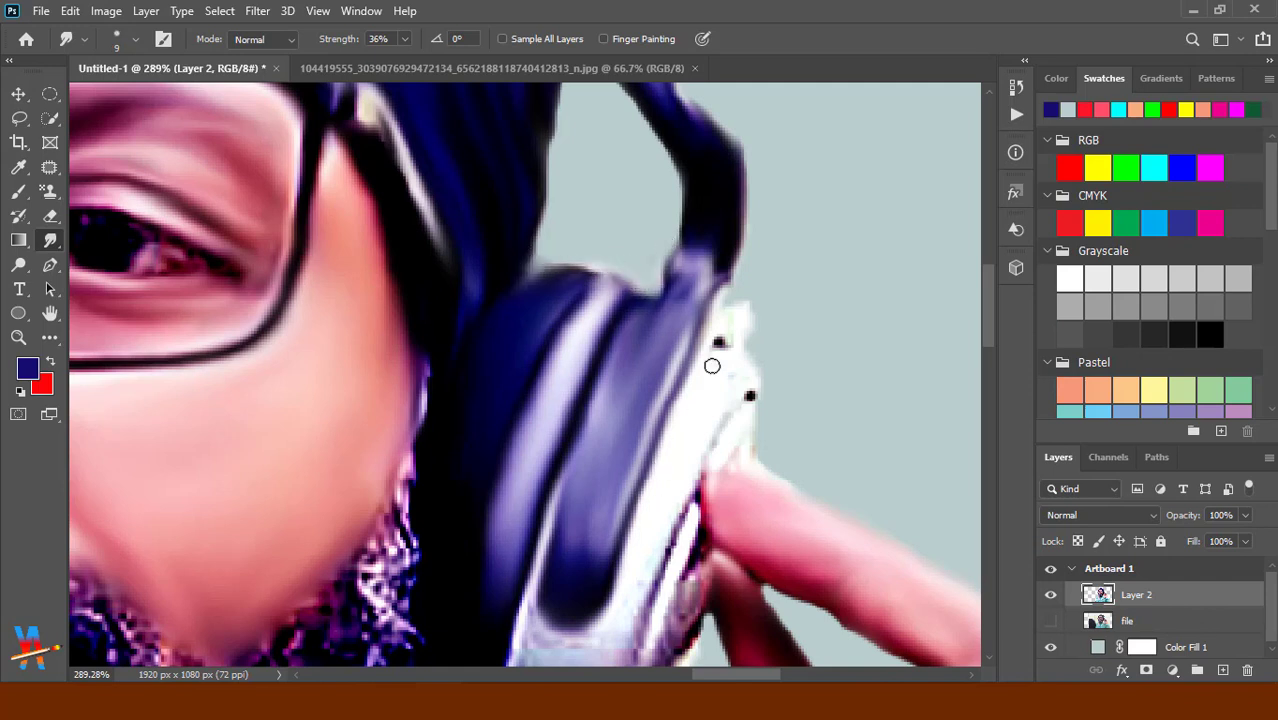
{"action": "key", "text": "e"}
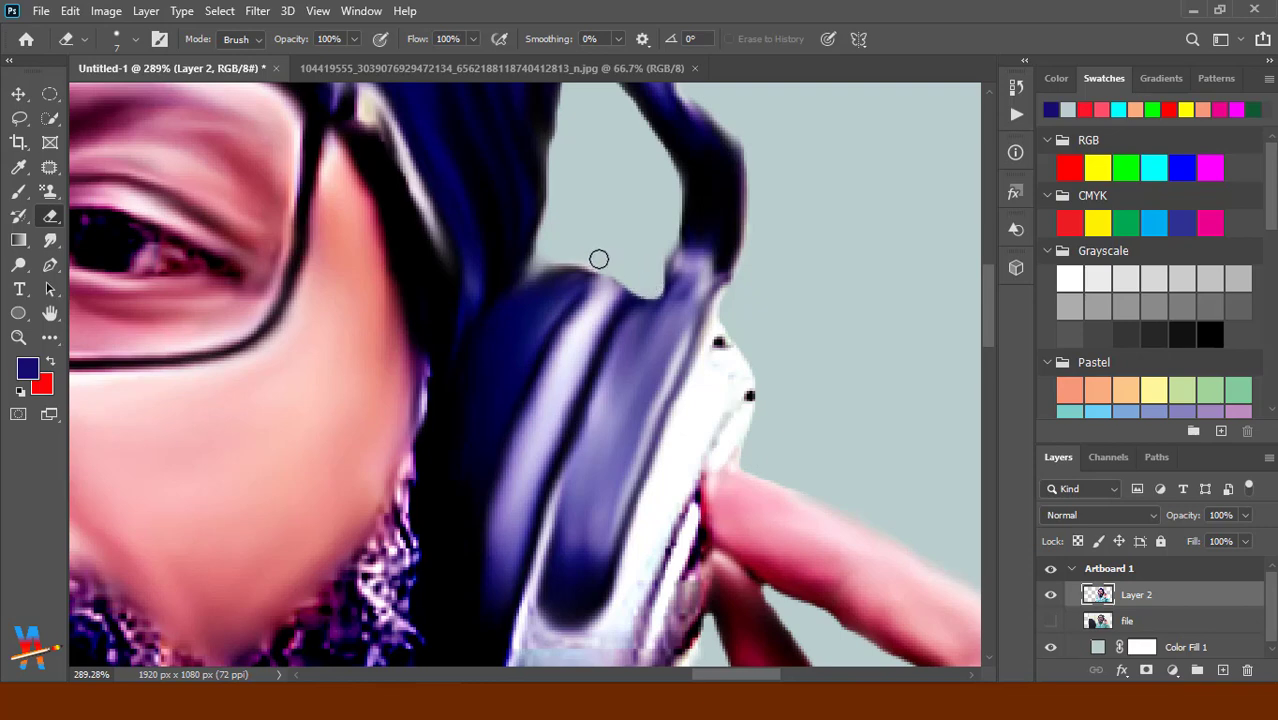
{"action": "left_click_drag", "start_coordinate": [698, 494], "coordinate": [710, 230]}
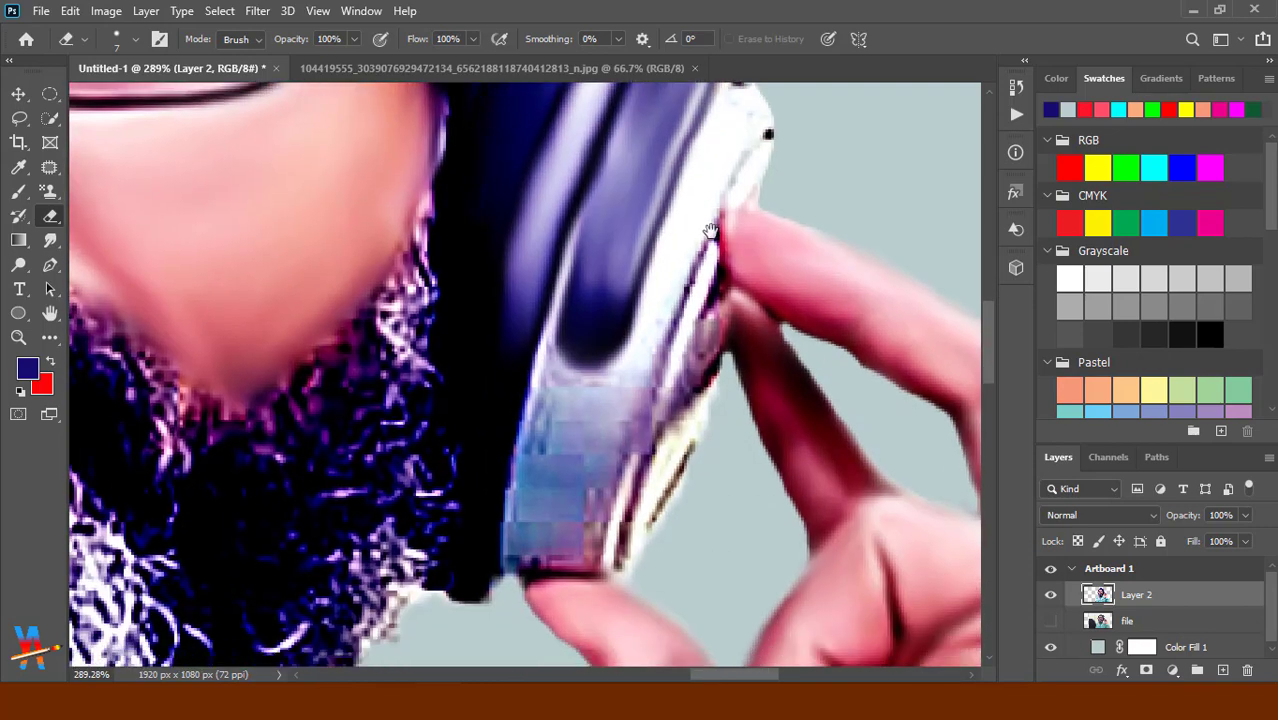
{"action": "left_click", "coordinate": [50, 240]}
{"action": "key", "text": "bracketright"}
{"action": "key", "text": "bracketright"}
{"action": "key", "text": "bracketright"}
{"action": "mouse_move", "coordinate": [530, 471]}
{"action": "left_mouse_down"}
{"action": "mouse_move", "coordinate": [585, 385]}
{"action": "mouse_move", "coordinate": [561, 380]}
{"action": "mouse_move", "coordinate": [535, 560]}
{"action": "mouse_move", "coordinate": [585, 531]}
{"action": "mouse_move", "coordinate": [575, 415]}
{"action": "mouse_move", "coordinate": [630, 377]}
{"action": "mouse_move", "coordinate": [736, 165]}
{"action": "mouse_move", "coordinate": [727, 188]}
{"action": "mouse_move", "coordinate": [696, 148]}
{"action": "left_mouse_up"}
Blend the ear cup's right edge, its dark streaks and the dark blob below it.
{"action": "scroll", "coordinate": [730, 171], "scroll_direction": "up", "scroll_amount": 2}
{"action": "scroll", "coordinate": [695, 375], "scroll_direction": "down", "scroll_amount": 3}
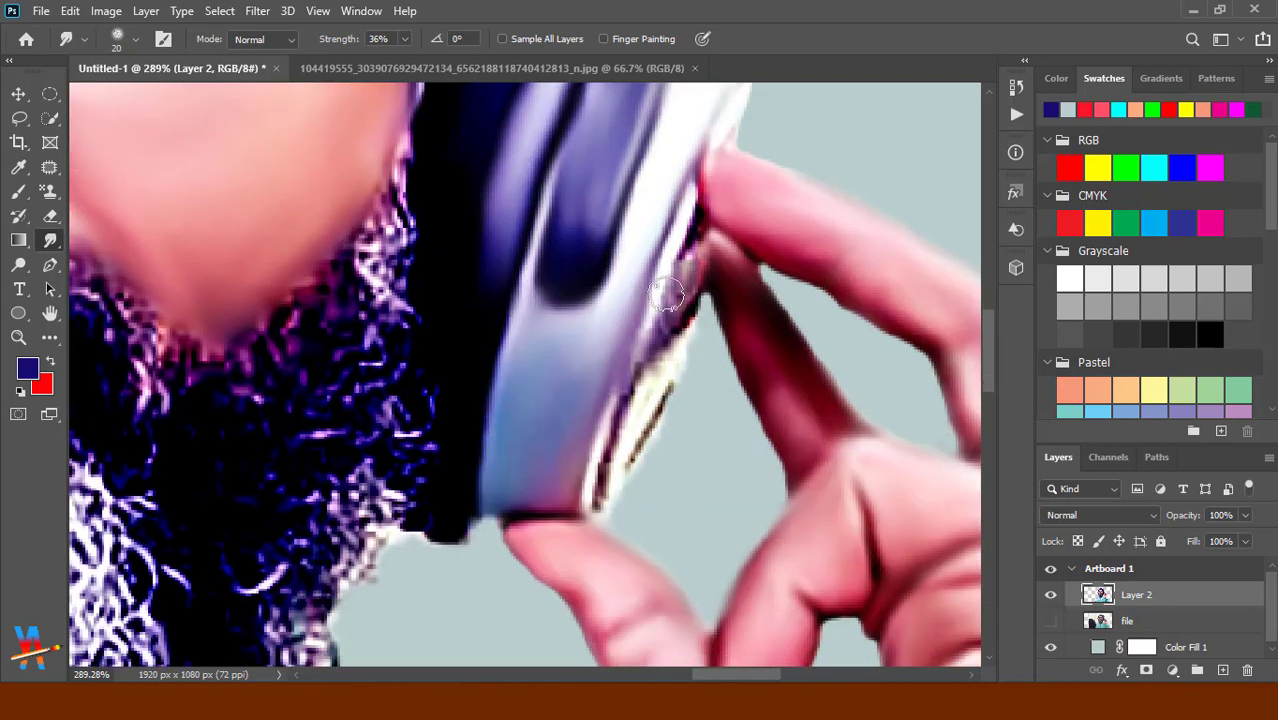
{"action": "left_click_drag", "start_coordinate": [633, 354], "coordinate": [596, 509]}
{"action": "mouse_move", "coordinate": [694, 312]}
{"action": "left_mouse_down"}
{"action": "mouse_move", "coordinate": [622, 477]}
{"action": "mouse_move", "coordinate": [688, 262]}
{"action": "mouse_move", "coordinate": [680, 252]}
{"action": "left_mouse_up"}
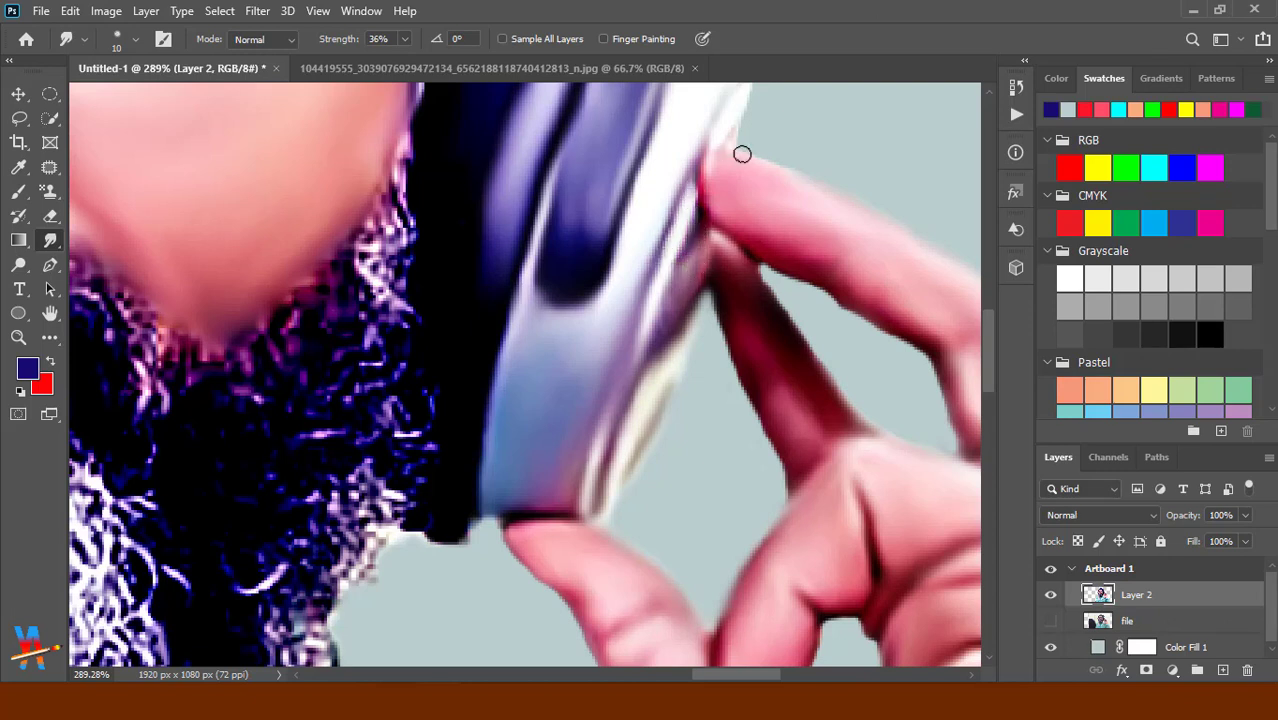
{"action": "mouse_move", "coordinate": [716, 151]}
{"action": "left_mouse_down"}
{"action": "mouse_move", "coordinate": [676, 208]}
{"action": "mouse_move", "coordinate": [655, 330]}
{"action": "left_mouse_up"}
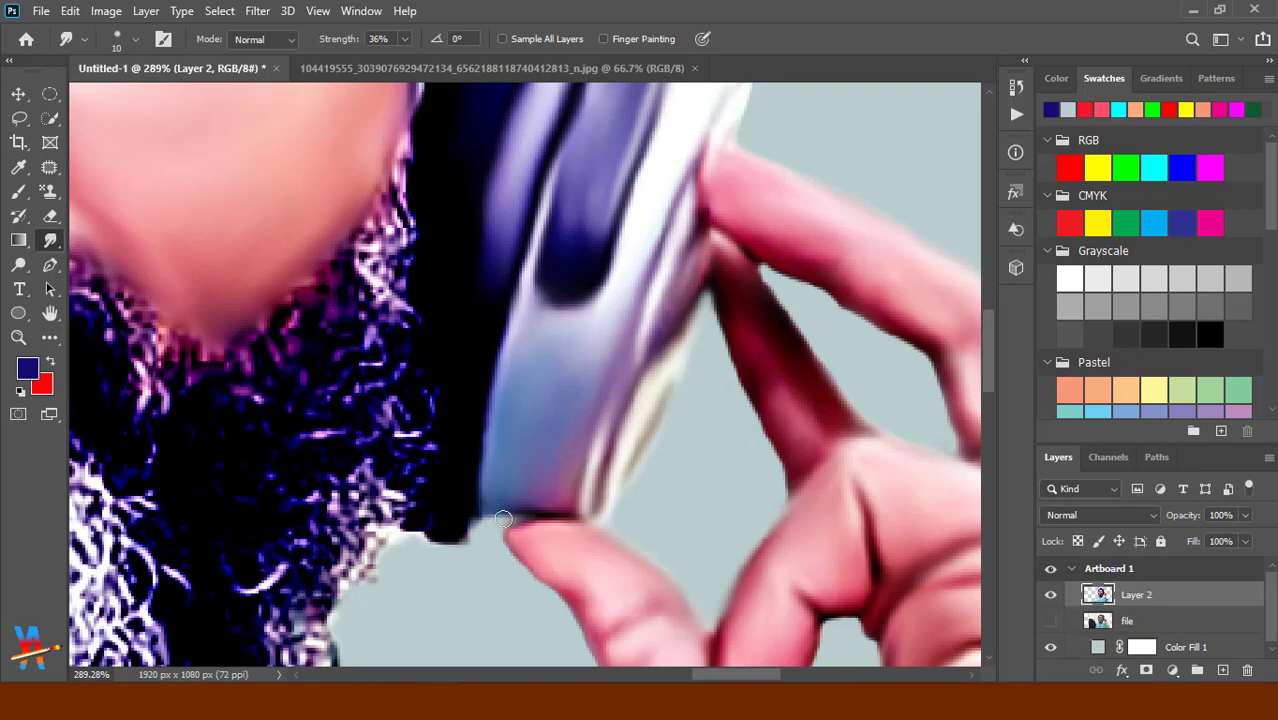
{"action": "key", "text": "bracketright"}
{"action": "left_click_drag", "start_coordinate": [434, 516], "coordinate": [466, 522]}
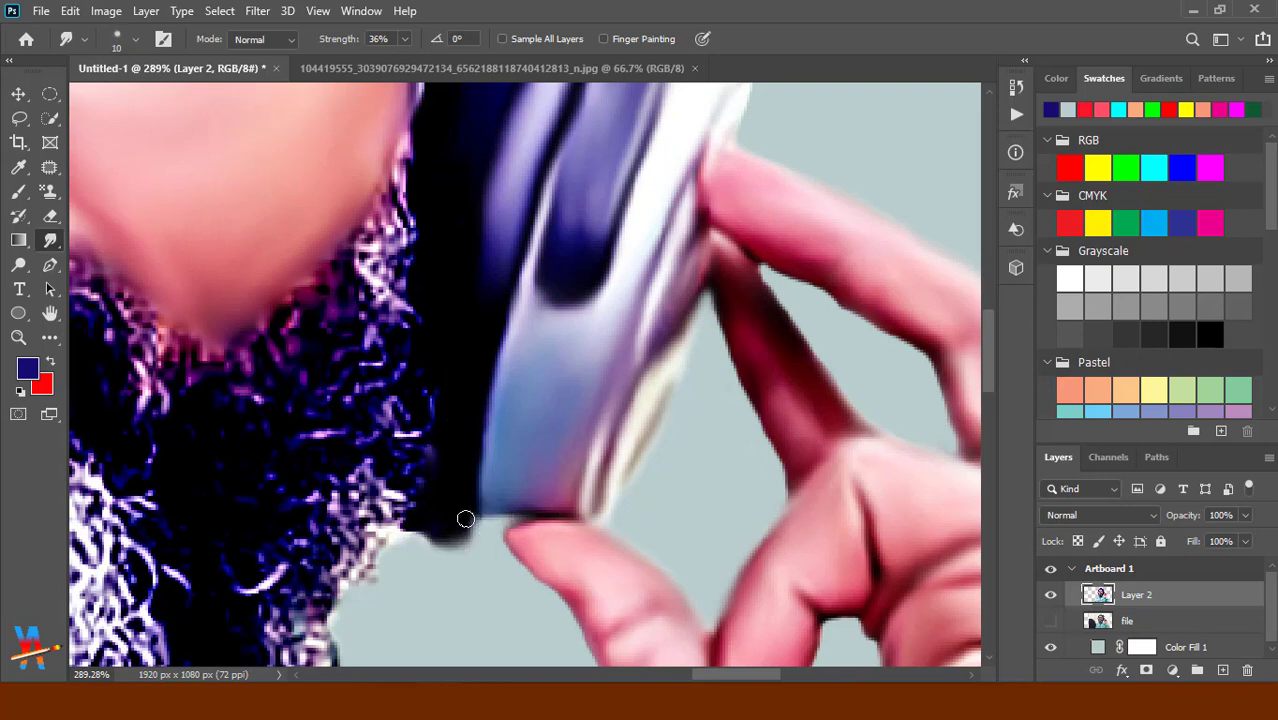
Erase the light fringe along the edge of the hat.
{"action": "scroll", "coordinate": [641, 341], "scroll_direction": "down", "scroll_amount": 8}
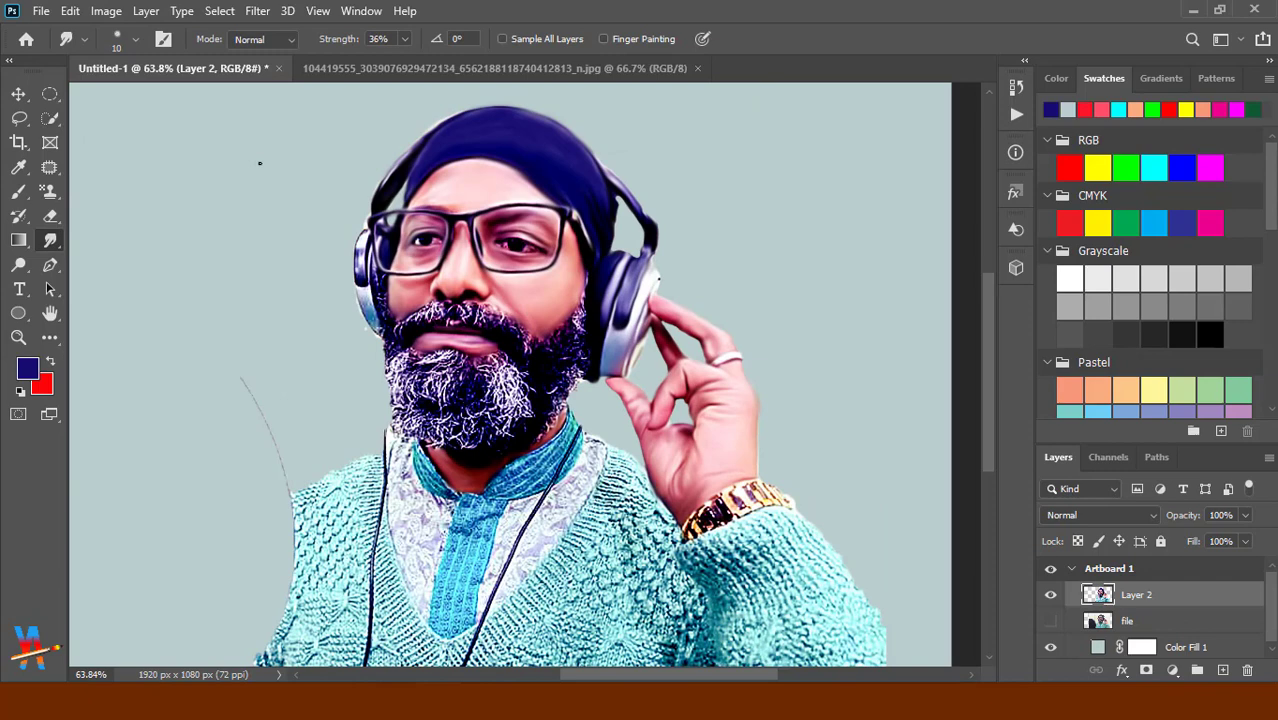
{"action": "scroll", "coordinate": [446, 213], "scroll_direction": "up", "scroll_amount": 8}
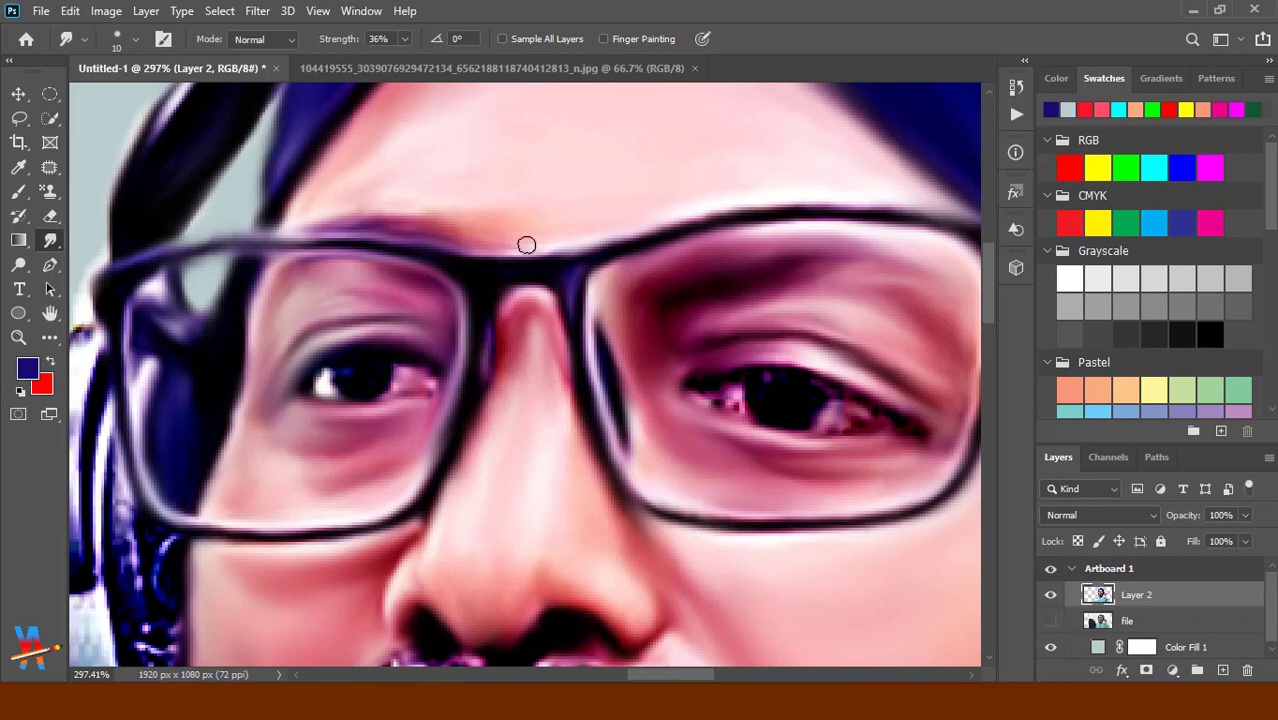
{"action": "scroll", "coordinate": [622, 329], "scroll_direction": "up", "scroll_amount": 3}
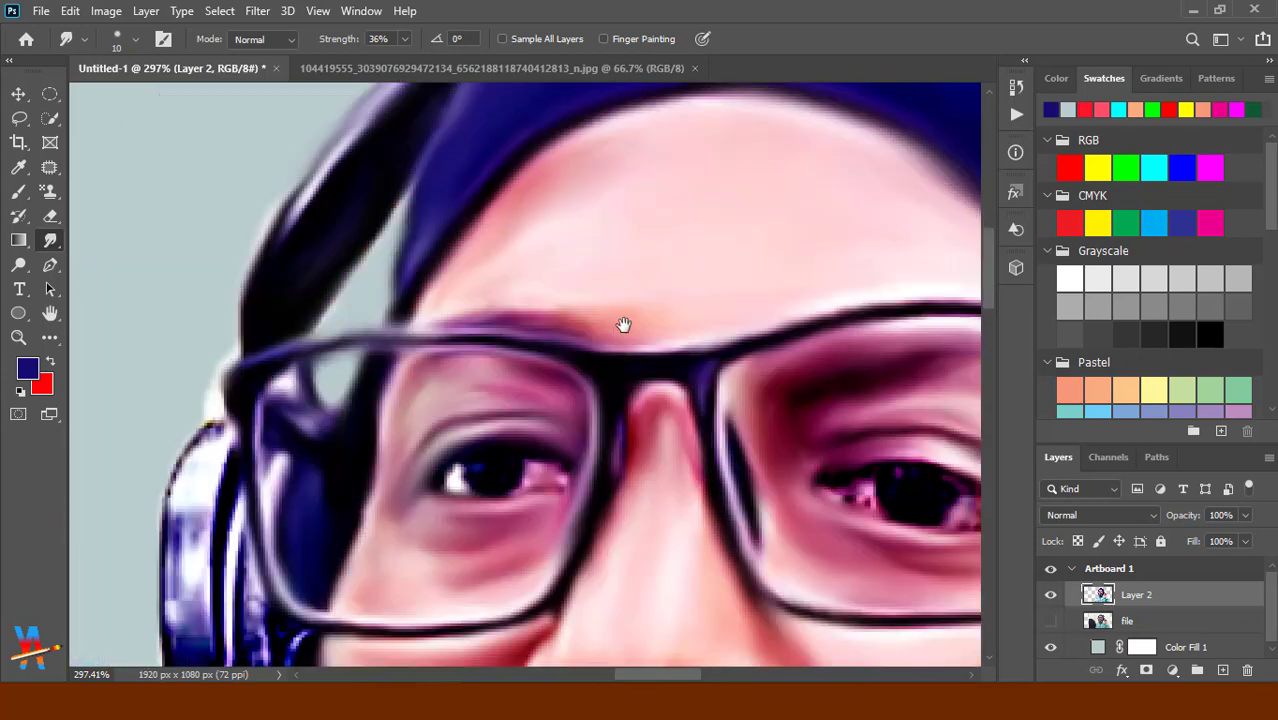
{"action": "scroll", "coordinate": [502, 395], "scroll_direction": "up", "scroll_amount": 4}
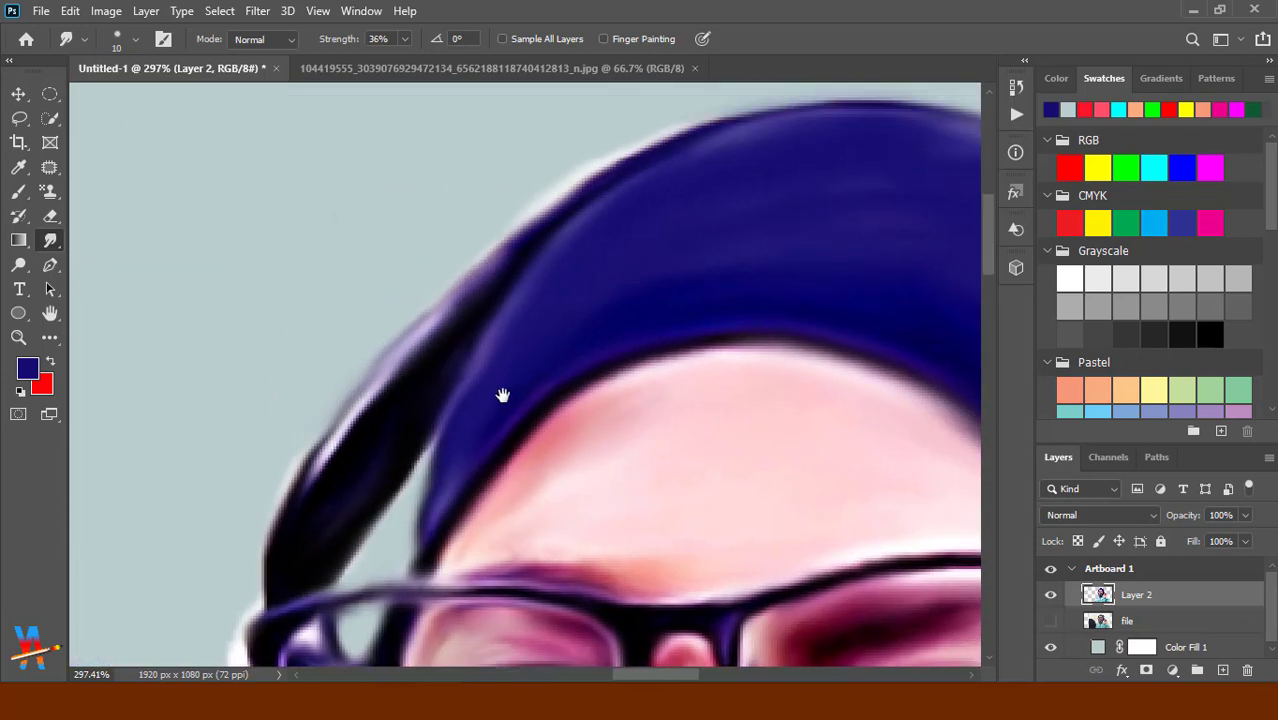
{"action": "left_click", "coordinate": [50, 216]}
{"action": "left_click_drag", "start_coordinate": [612, 148], "coordinate": [507, 218]}
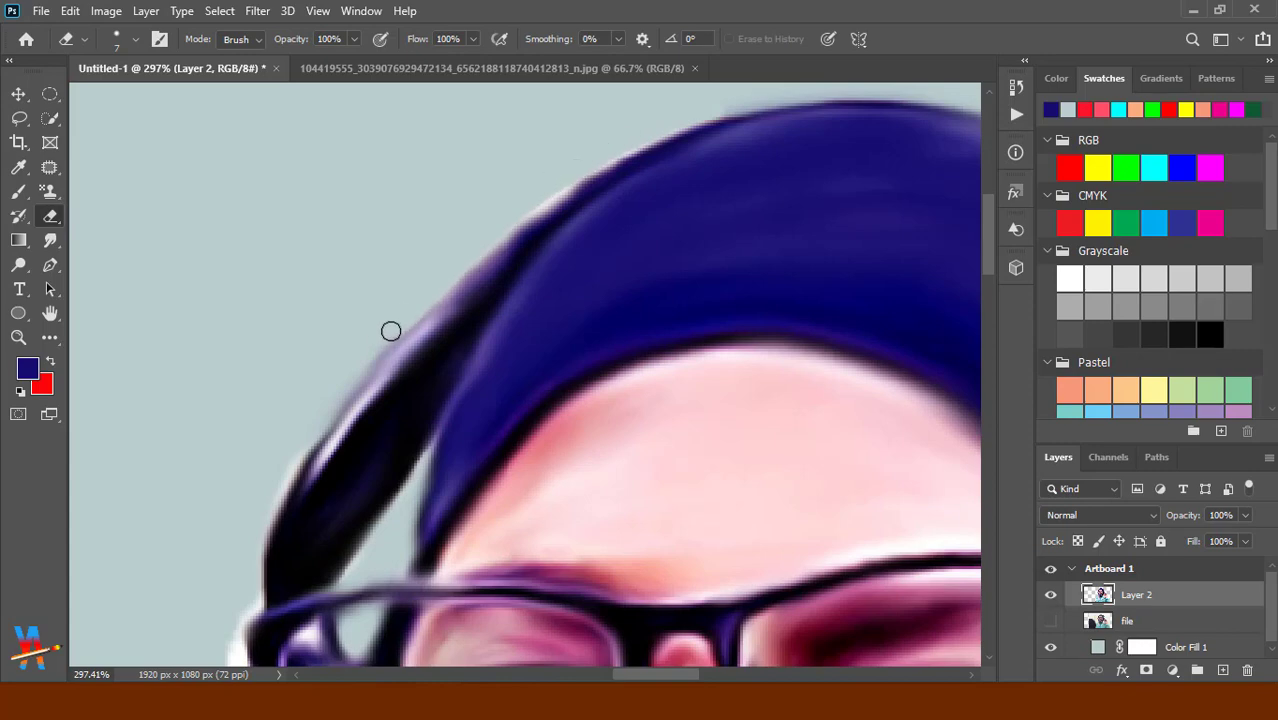
{"action": "scroll", "coordinate": [252, 490], "scroll_direction": "down", "scroll_amount": 4}
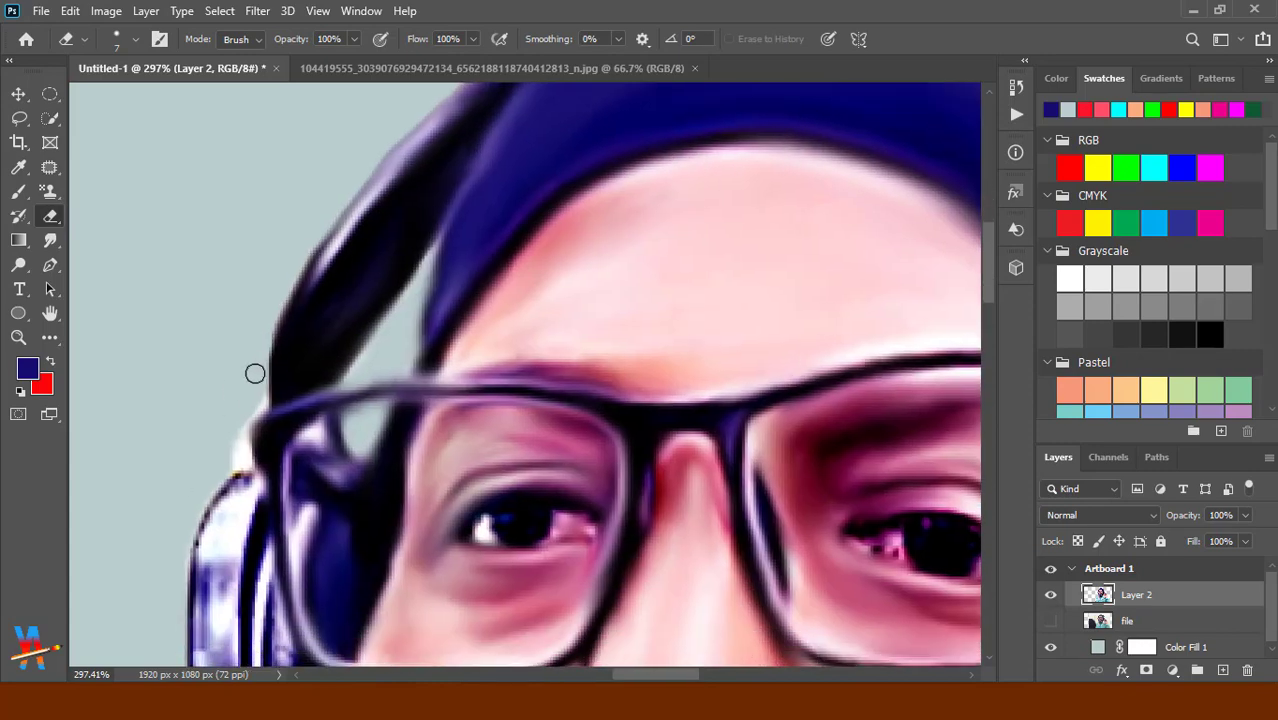
{"action": "left_click_drag", "start_coordinate": [437, 207], "coordinate": [317, 457]}
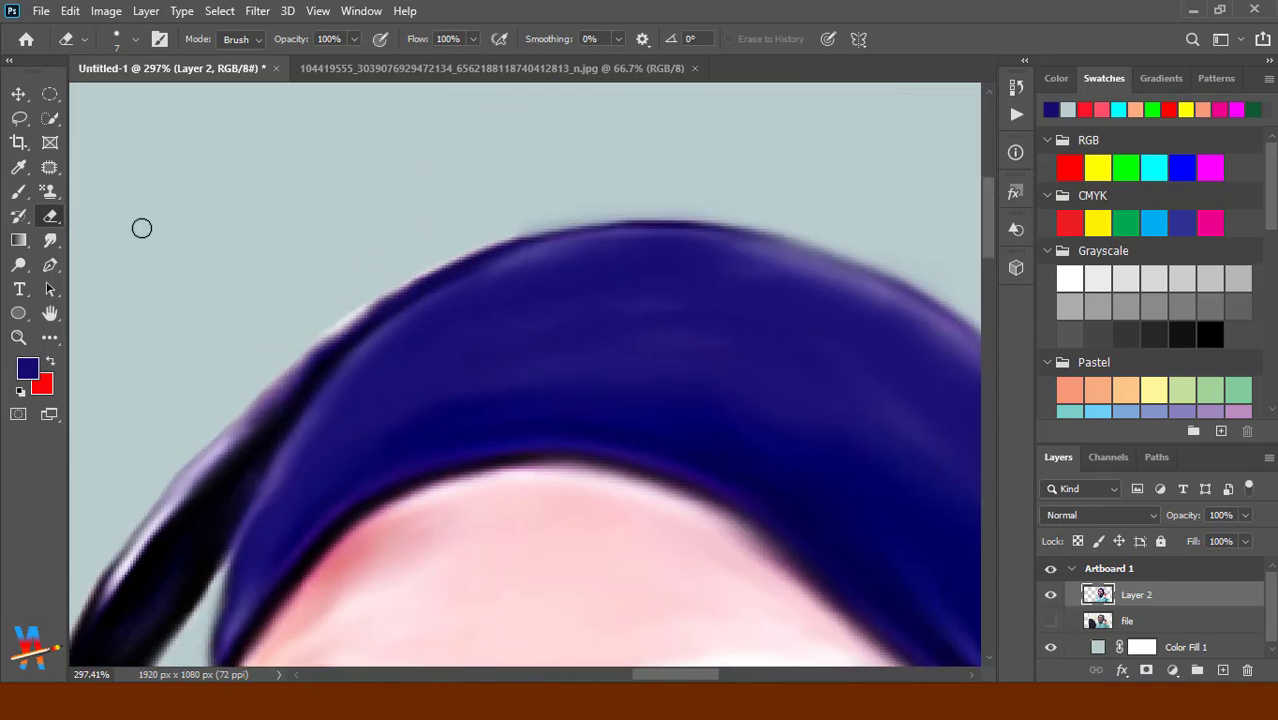
Smudge the headphone's top edge and its inner edge near the cheek.
{"action": "key", "text": "r"}
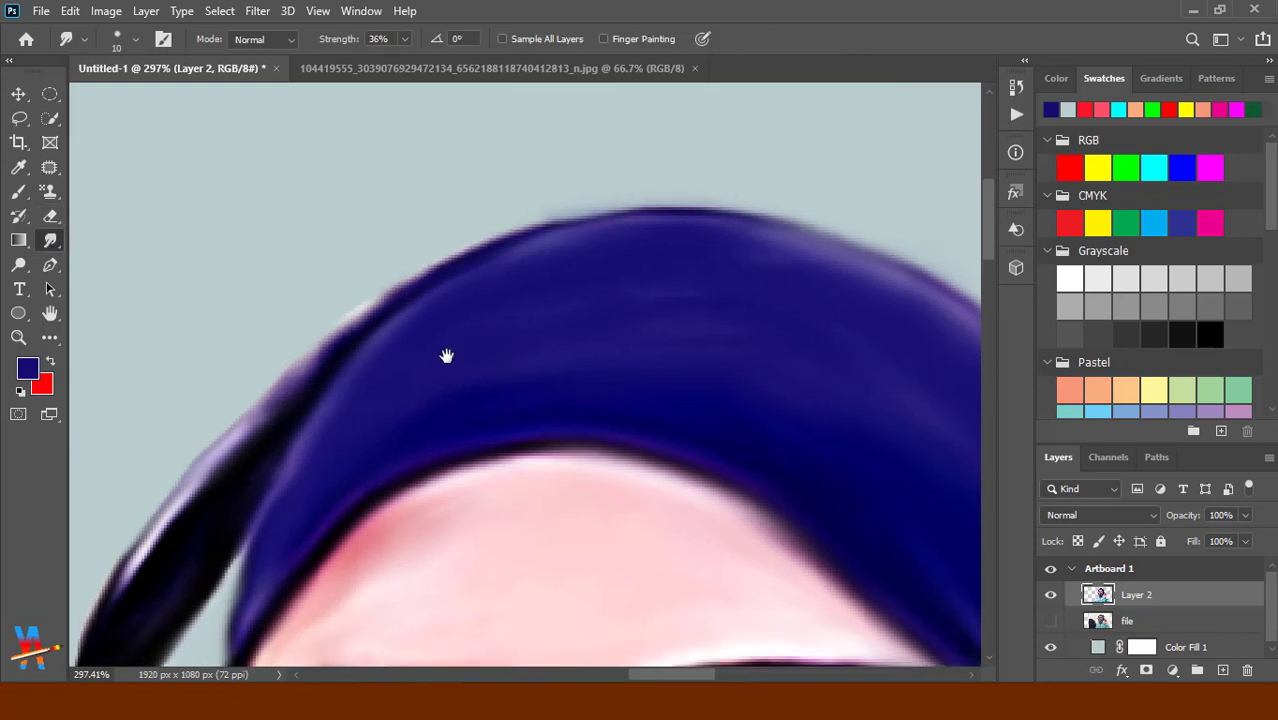
{"action": "scroll", "coordinate": [445, 354], "scroll_direction": "down", "scroll_amount": 3}
{"action": "scroll", "coordinate": [445, 354], "scroll_direction": "left", "scroll_amount": 4}
{"action": "left_click_drag", "start_coordinate": [481, 483], "coordinate": [534, 382]}
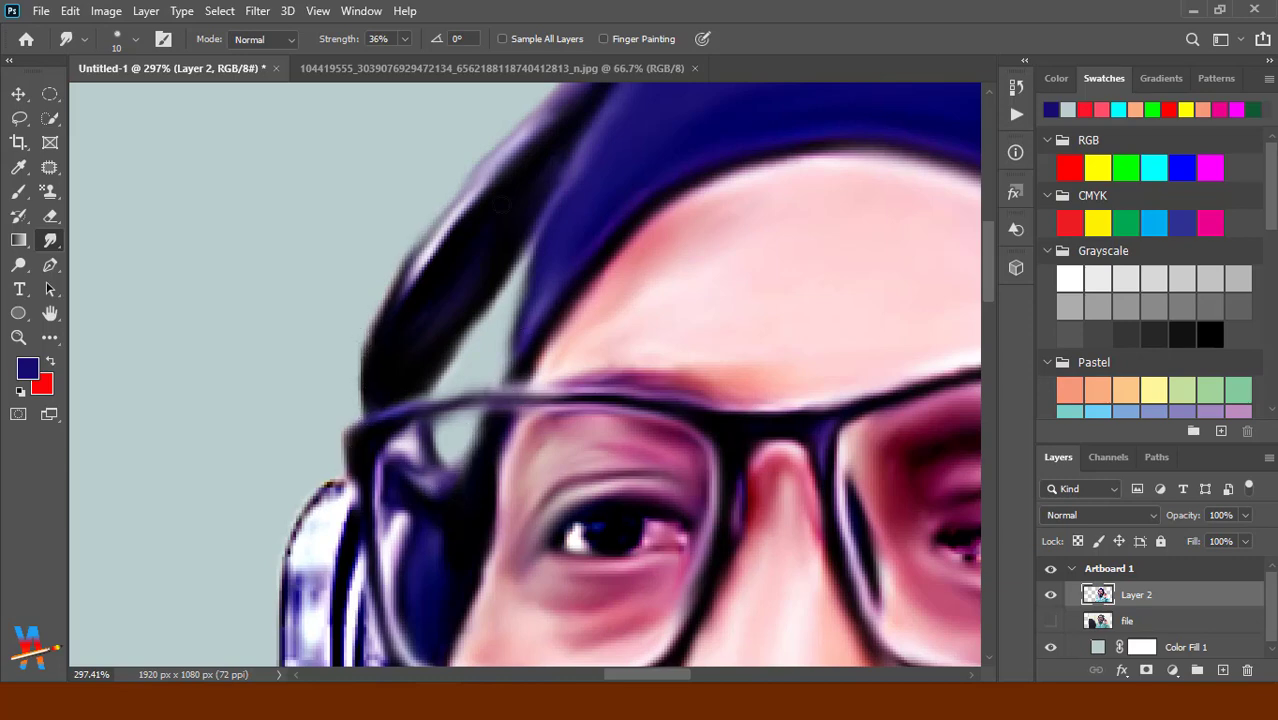
{"action": "scroll", "coordinate": [443, 603], "scroll_direction": "down", "scroll_amount": 3}
{"action": "scroll", "coordinate": [443, 603], "scroll_direction": "left", "scroll_amount": 1}
{"action": "mouse_move", "coordinate": [432, 148]}
{"action": "left_mouse_down"}
{"action": "mouse_move", "coordinate": [456, 148]}
{"action": "mouse_move", "coordinate": [396, 217]}
{"action": "mouse_move", "coordinate": [412, 249]}
{"action": "mouse_move", "coordinate": [440, 260]}
{"action": "mouse_move", "coordinate": [425, 234]}
{"action": "mouse_move", "coordinate": [465, 205]}
{"action": "mouse_move", "coordinate": [456, 380]}
{"action": "mouse_move", "coordinate": [491, 320]}
{"action": "mouse_move", "coordinate": [489, 433]}
{"action": "left_mouse_up"}
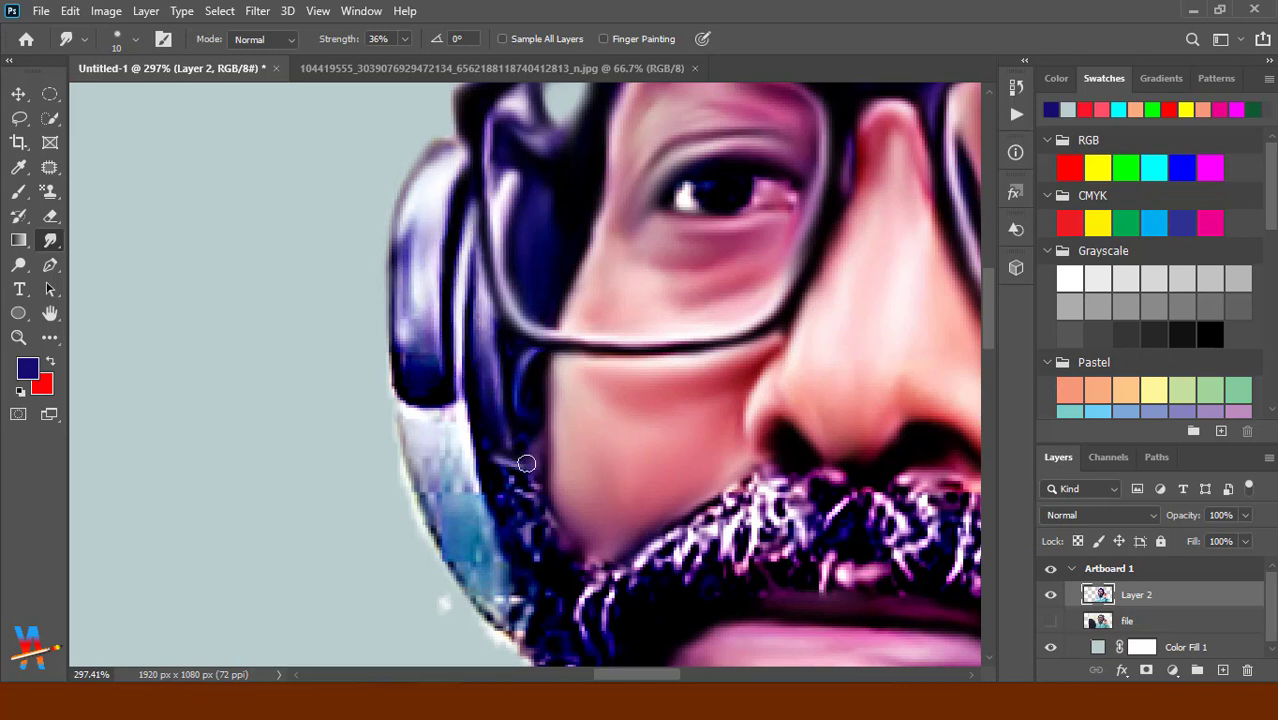
{"action": "mouse_move", "coordinate": [493, 501]}
{"action": "left_mouse_down"}
{"action": "mouse_move", "coordinate": [457, 350]}
{"action": "mouse_move", "coordinate": [467, 434]}
{"action": "left_mouse_up"}
With a larger smudge brush, smooth the ear cup's outer and lower edges, then erase stray light pixels.
{"action": "key", "text": "bracketright"}
{"action": "mouse_move", "coordinate": [413, 267]}
{"action": "left_mouse_down"}
{"action": "mouse_move", "coordinate": [399, 306]}
{"action": "mouse_move", "coordinate": [419, 226]}
{"action": "mouse_move", "coordinate": [419, 329]}
{"action": "mouse_move", "coordinate": [395, 352]}
{"action": "mouse_move", "coordinate": [445, 400]}
{"action": "mouse_move", "coordinate": [436, 511]}
{"action": "mouse_move", "coordinate": [442, 419]}
{"action": "left_mouse_up"}
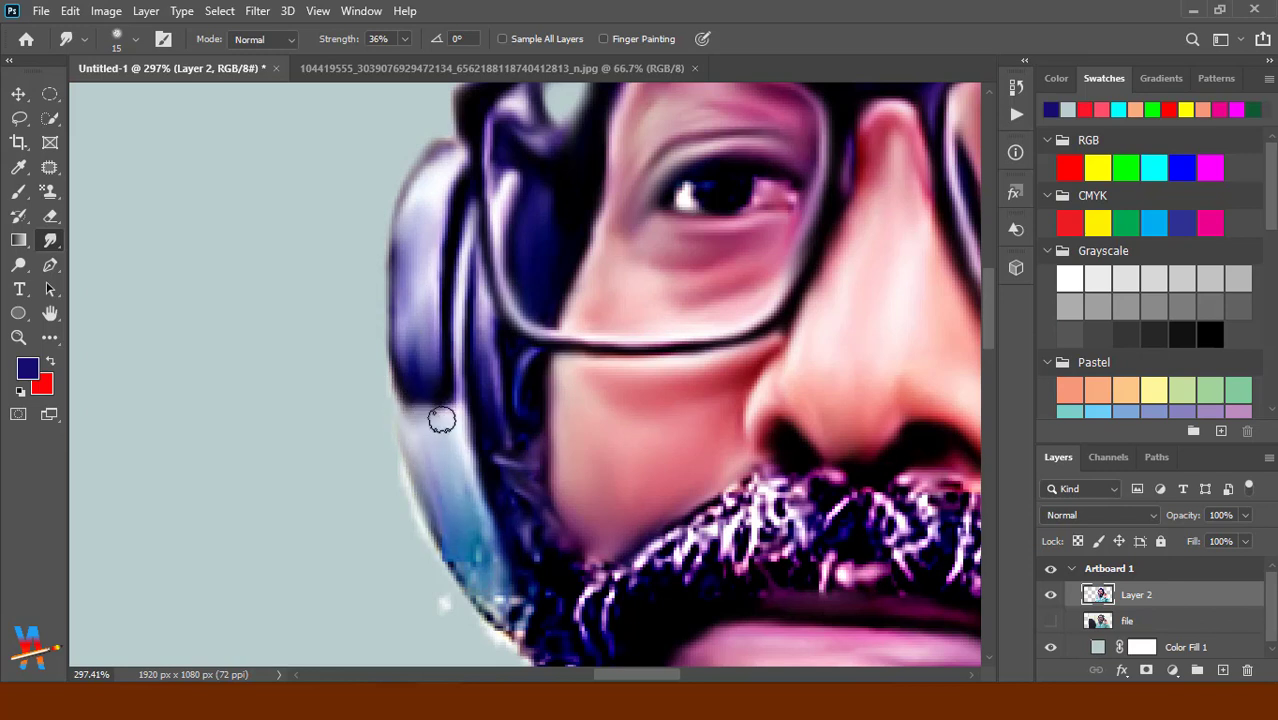
{"action": "mouse_move", "coordinate": [487, 543]}
{"action": "left_mouse_down"}
{"action": "mouse_move", "coordinate": [470, 605]}
{"action": "mouse_move", "coordinate": [431, 456]}
{"action": "mouse_move", "coordinate": [491, 608]}
{"action": "left_mouse_up"}
{"action": "key", "text": "e"}
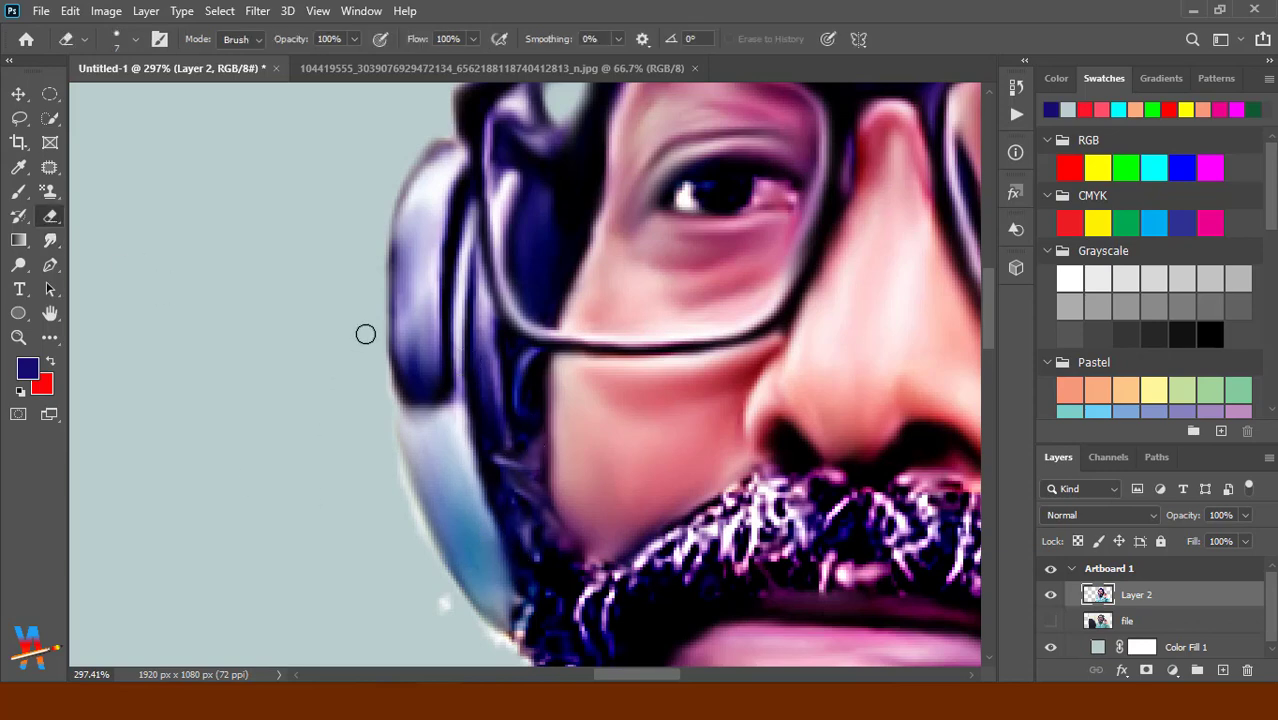
{"action": "mouse_move", "coordinate": [403, 489]}
{"action": "left_mouse_down"}
{"action": "mouse_move", "coordinate": [479, 620]}
{"action": "mouse_move", "coordinate": [462, 623]}
{"action": "left_mouse_up"}
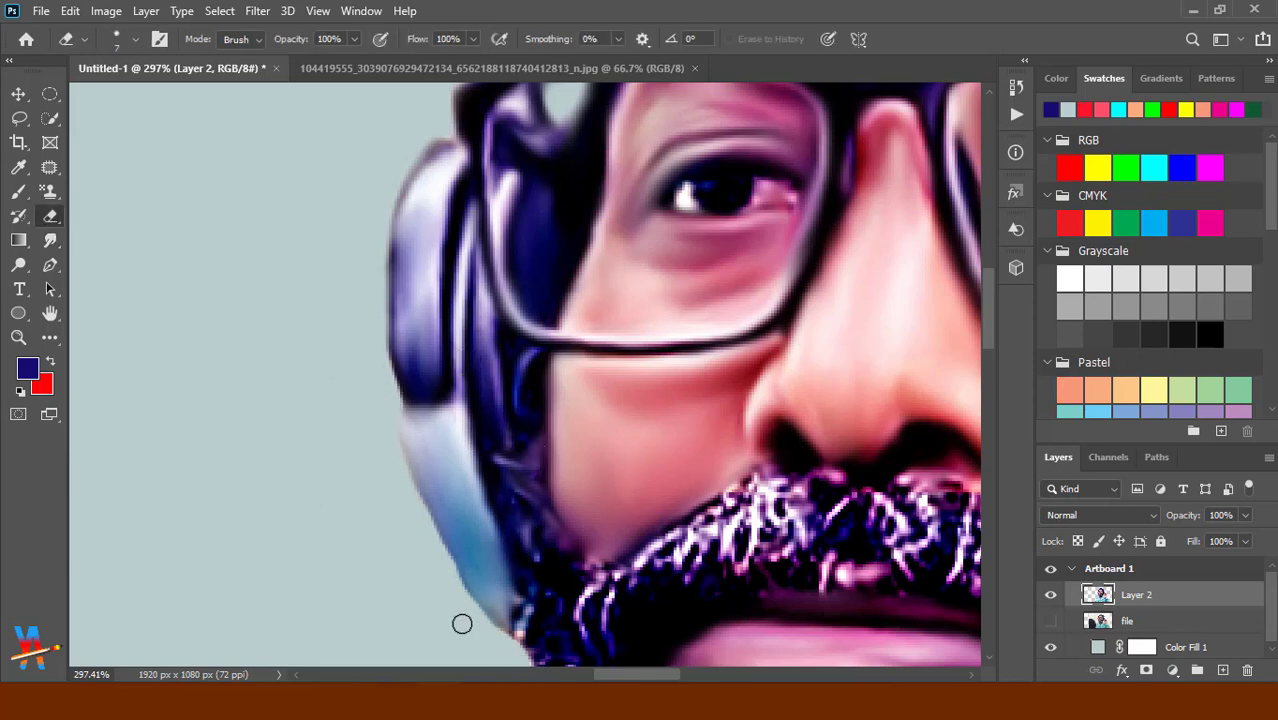
Zoom out to see the whole figure, with the Smudge tool active again.
{"action": "scroll", "coordinate": [457, 591], "scroll_direction": "down", "scroll_amount": 5}
{"action": "left_click", "coordinate": [50, 240]}
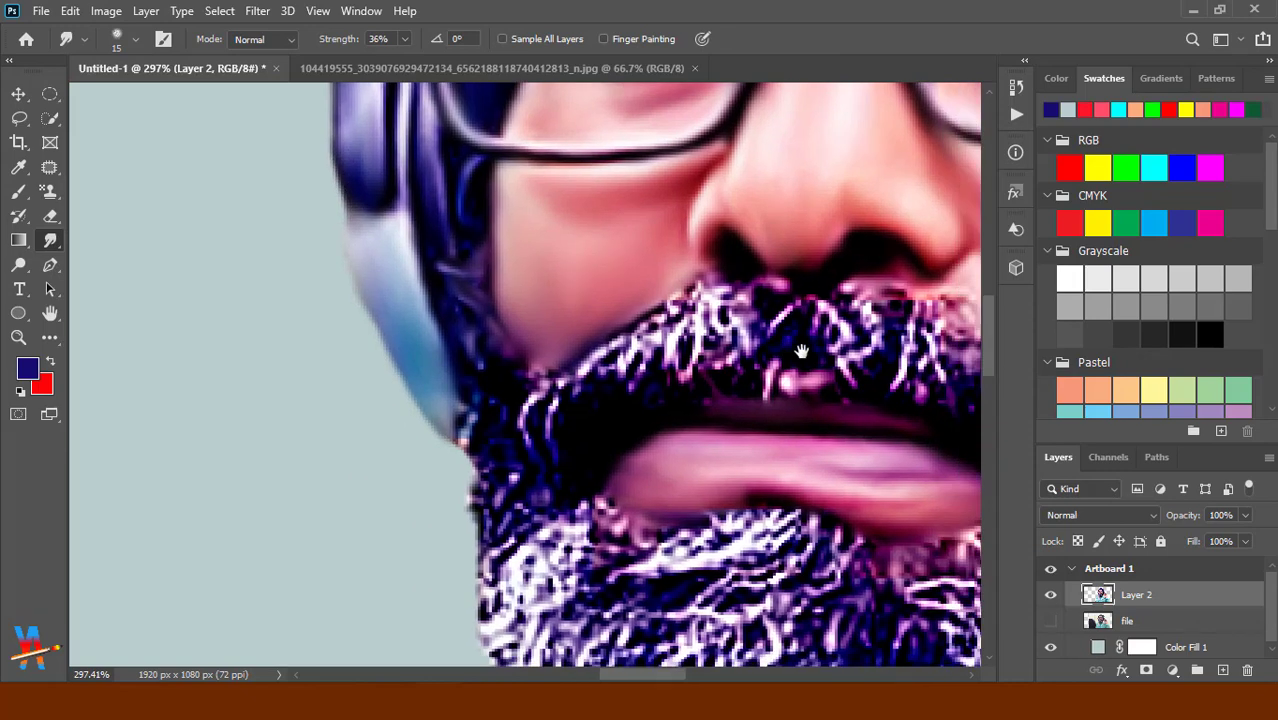
{"action": "left_click_drag", "start_coordinate": [790, 356], "coordinate": [650, 356]}
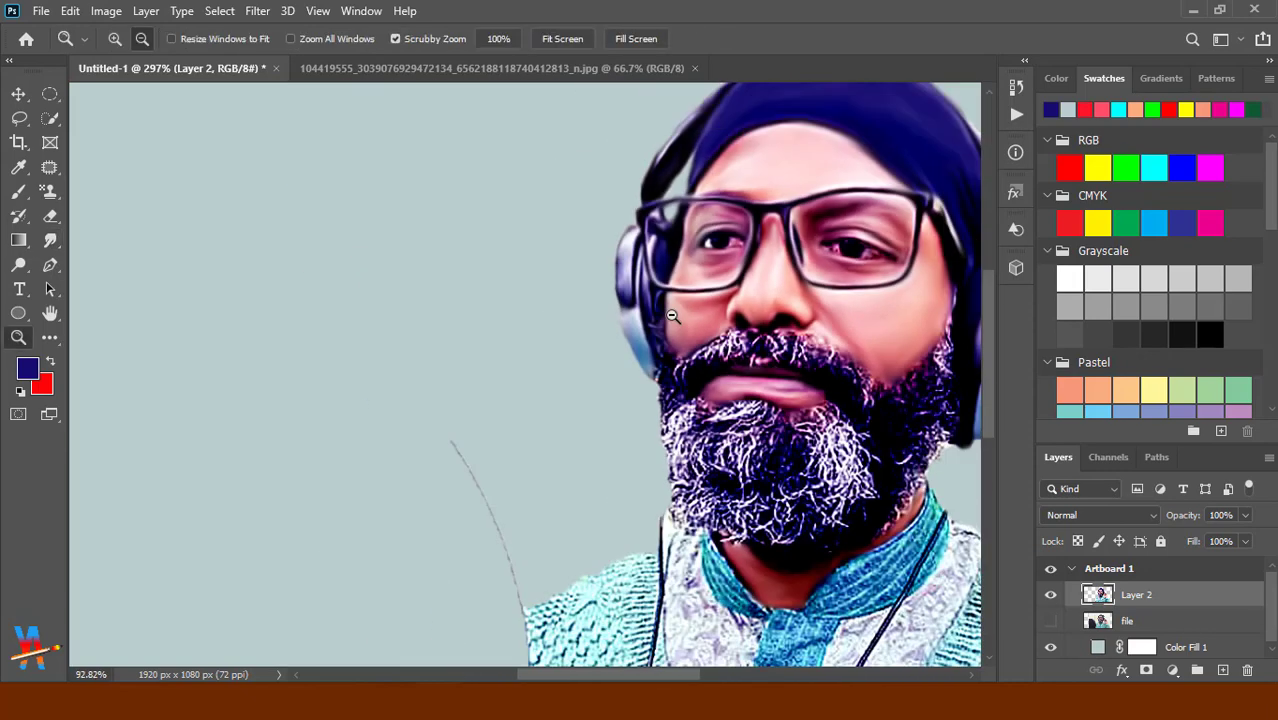
{"action": "left_click_drag", "start_coordinate": [845, 362], "coordinate": [704, 351]}
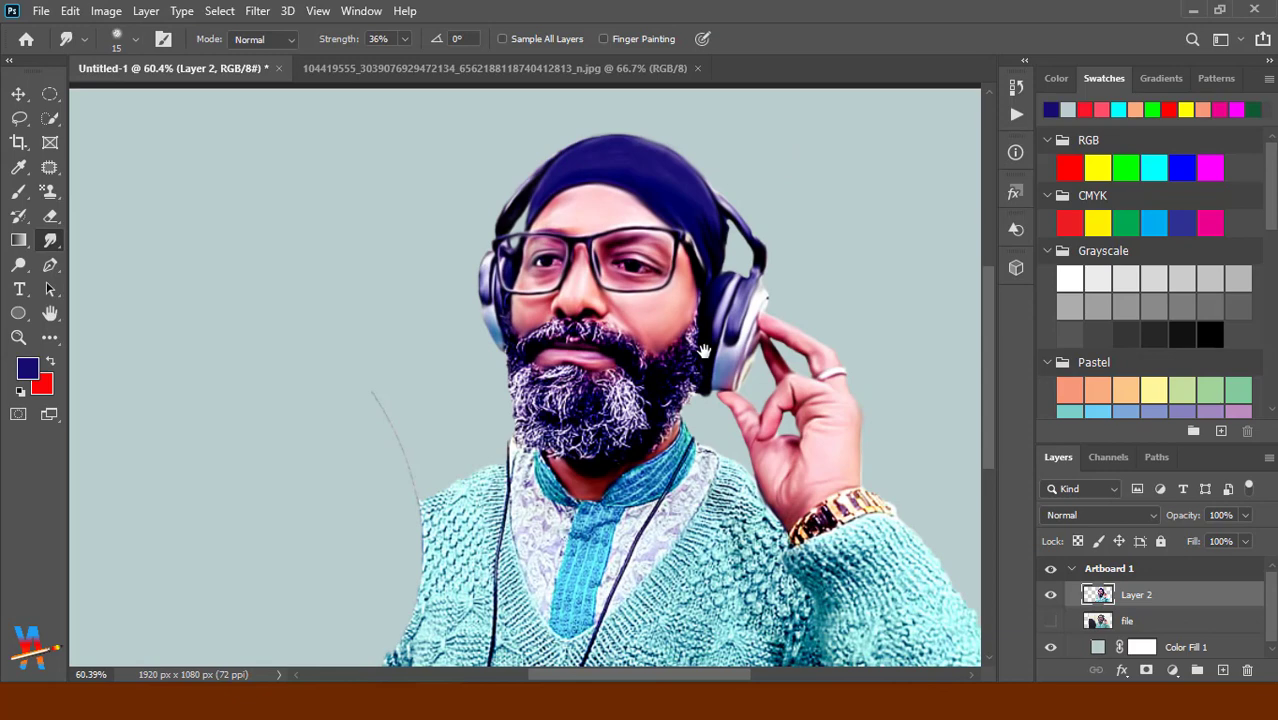
Zoom in on the nose and smudge the skin along the nose bridge and down the nose.
{"action": "left_click_drag", "start_coordinate": [595, 290], "coordinate": [690, 290]}
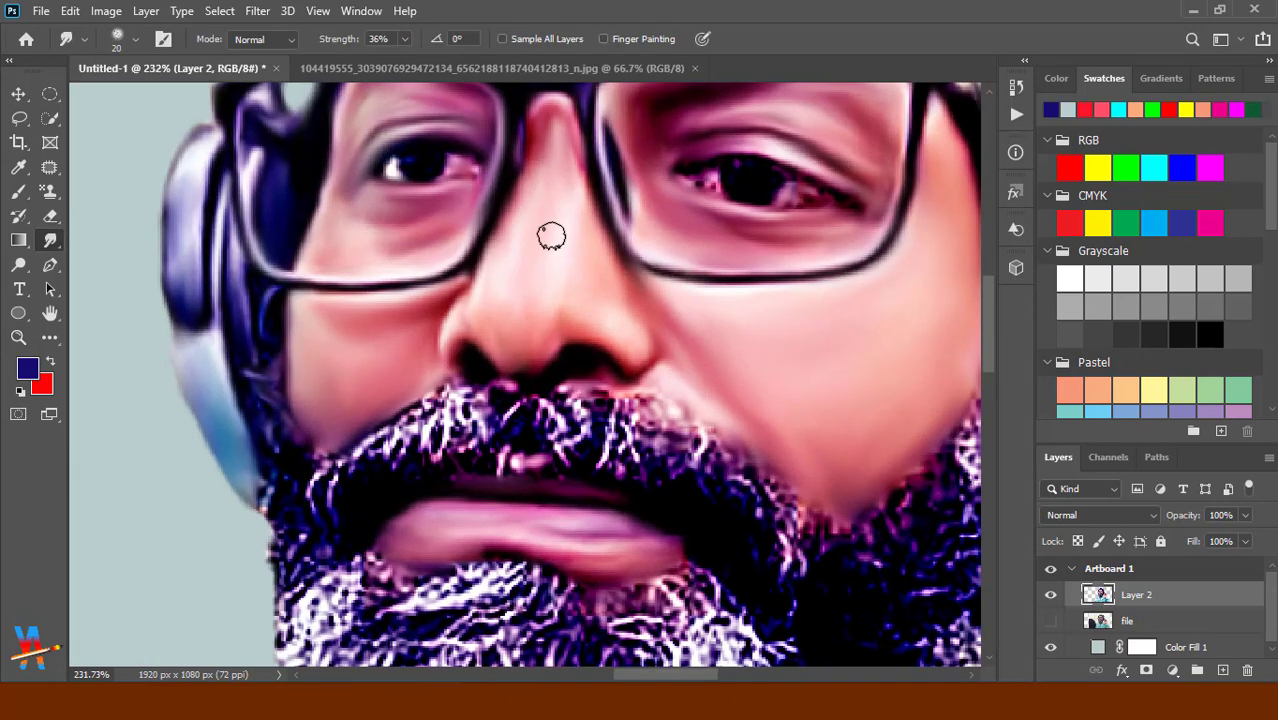
{"action": "mouse_move", "coordinate": [551, 236]}
{"action": "left_mouse_down"}
{"action": "mouse_move", "coordinate": [585, 208]}
{"action": "mouse_move", "coordinate": [646, 297]}
{"action": "left_mouse_up"}
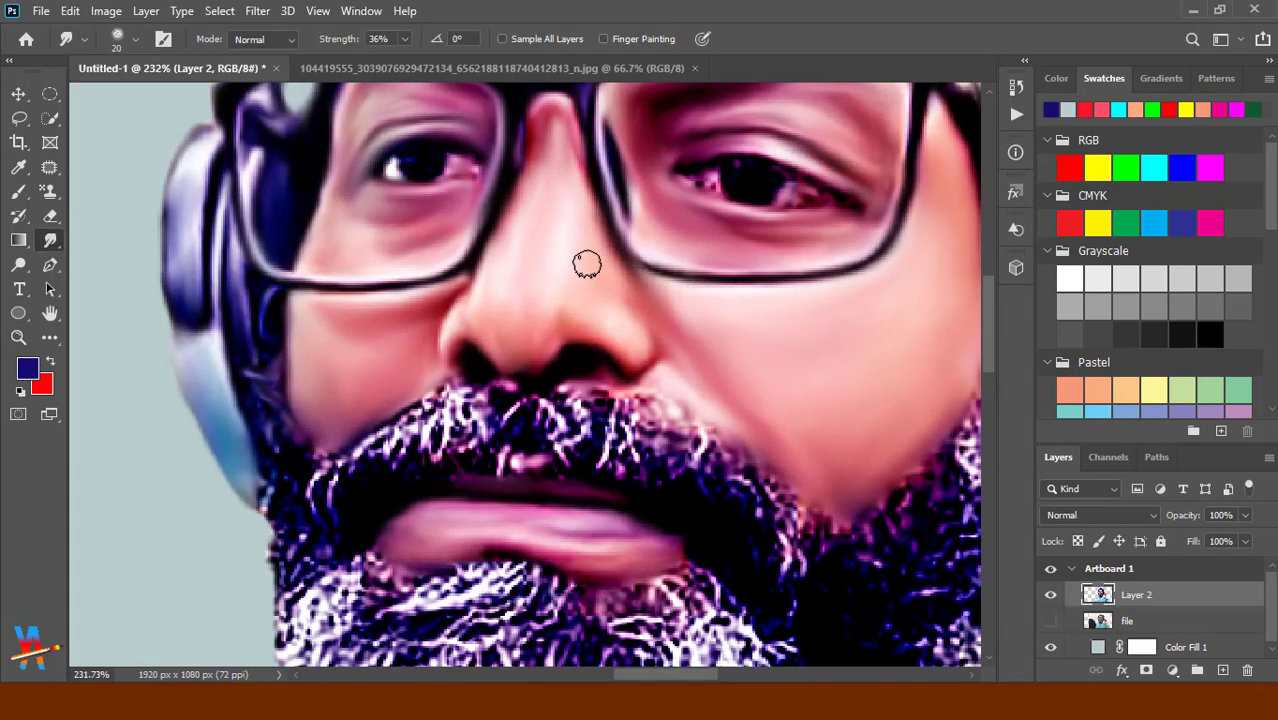
{"action": "mouse_move", "coordinate": [539, 143]}
{"action": "left_mouse_down"}
{"action": "mouse_move", "coordinate": [505, 345]}
{"action": "mouse_move", "coordinate": [503, 238]}
{"action": "left_mouse_up"}
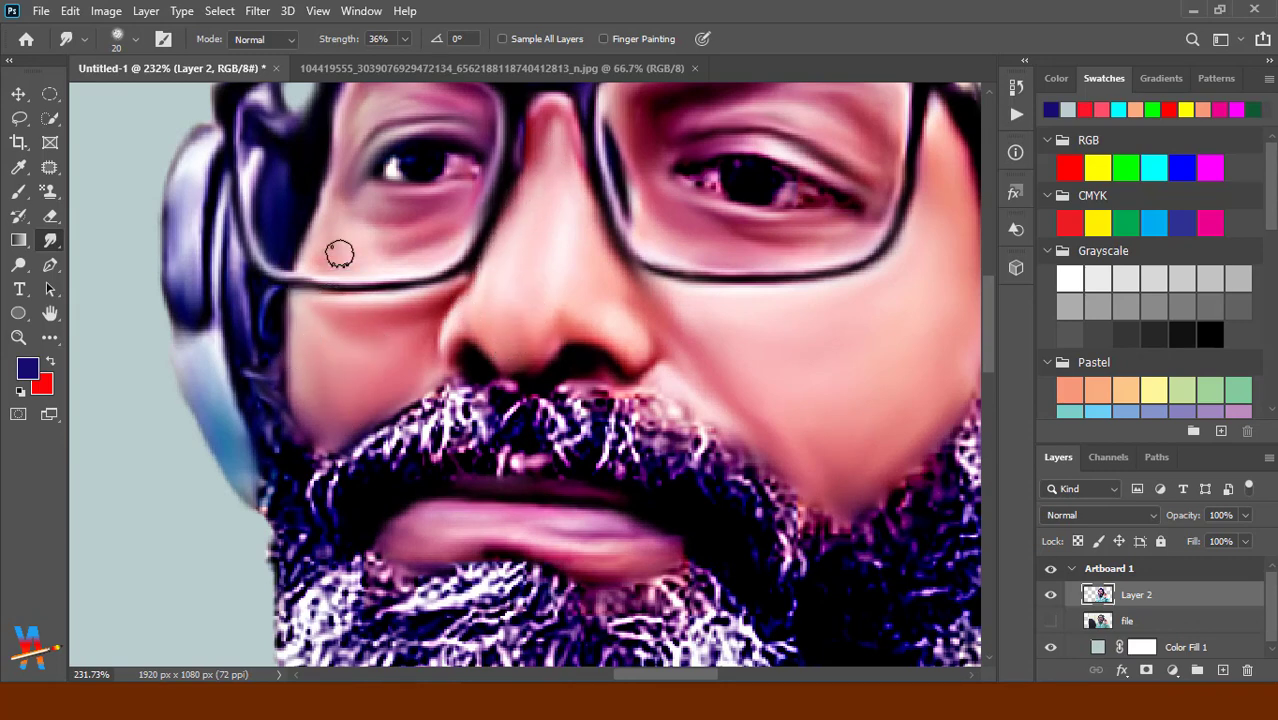
Pan down and soften the sweater ribbing beside the raised hand.
{"action": "scroll", "coordinate": [452, 186], "scroll_direction": "up", "scroll_amount": 2}
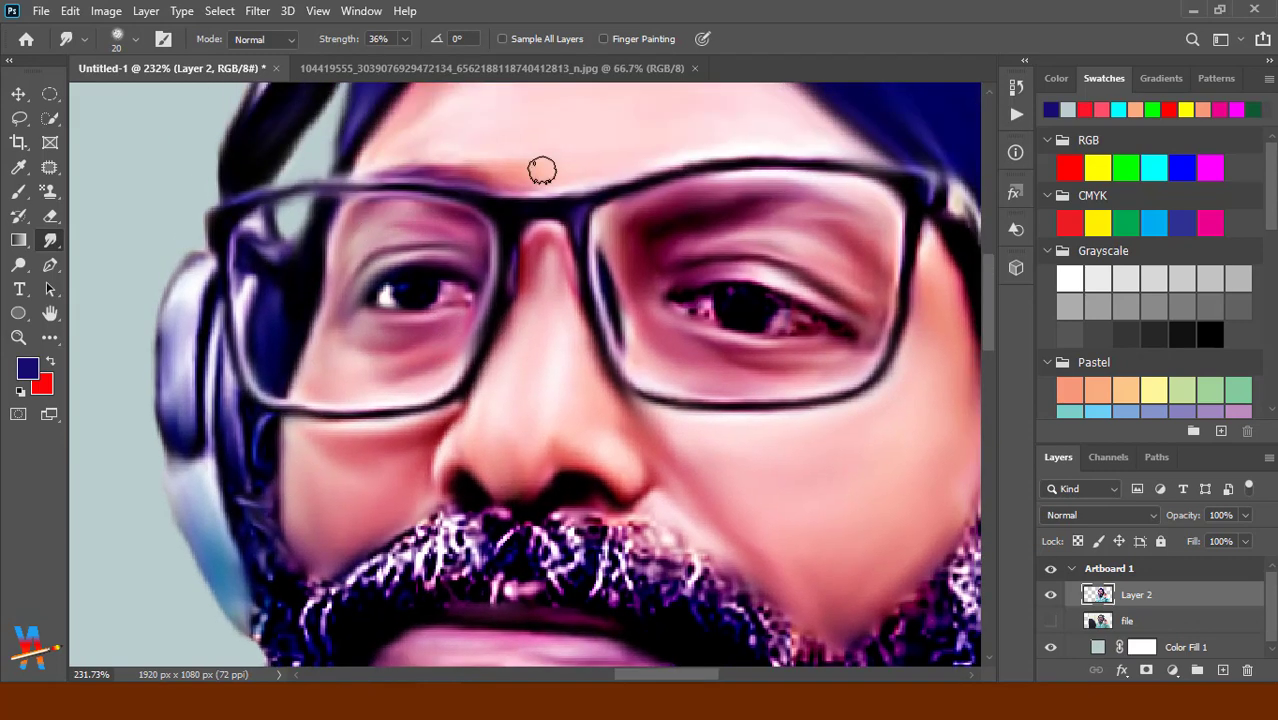
{"action": "scroll", "coordinate": [542, 166], "scroll_direction": "up", "scroll_amount": 2}
{"action": "scroll", "coordinate": [484, 103], "scroll_direction": "up", "scroll_amount": 2}
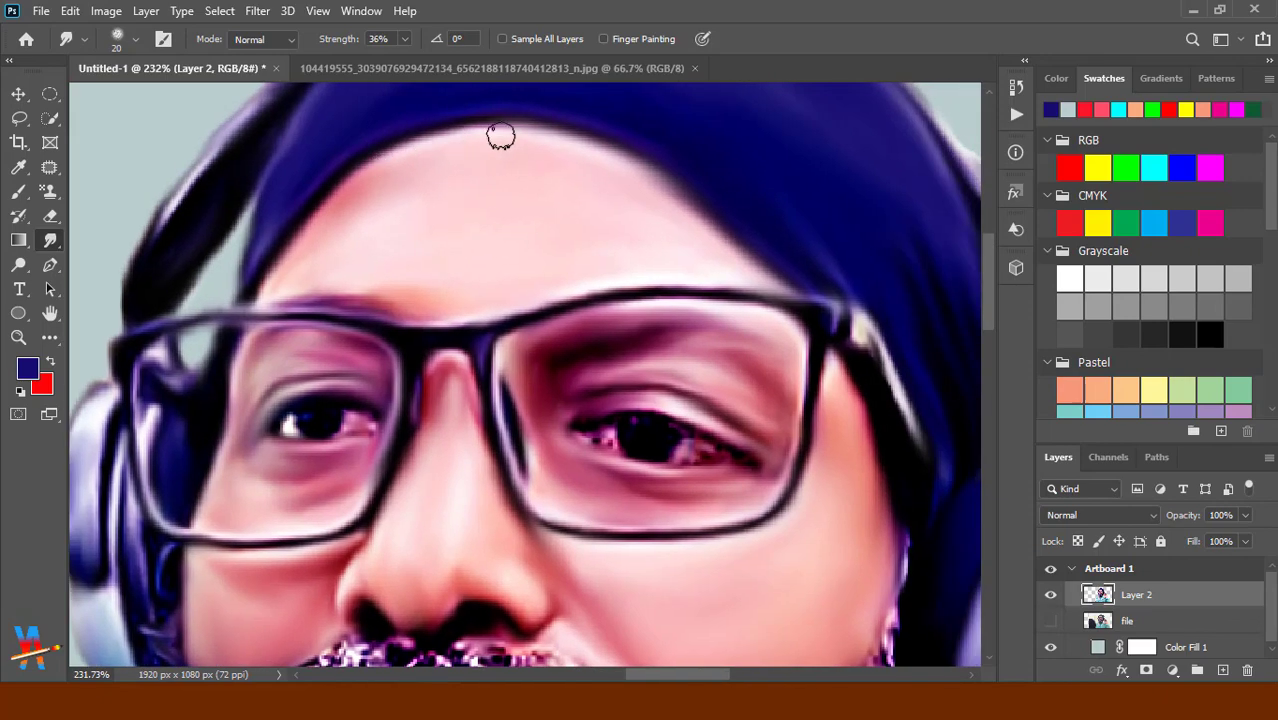
{"action": "mouse_move", "coordinate": [790, 380]}
{"action": "left_mouse_down"}
{"action": "mouse_move", "coordinate": [730, 311]}
{"action": "mouse_move", "coordinate": [763, 74]}
{"action": "left_mouse_up"}
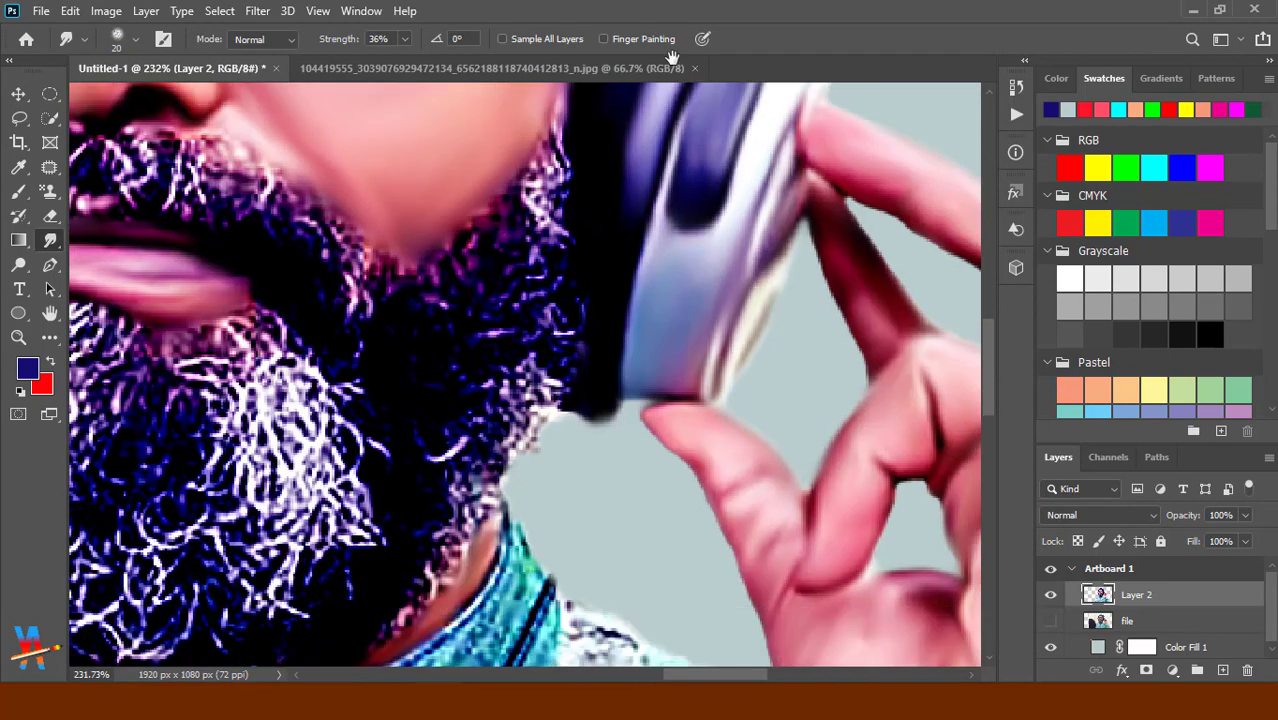
{"action": "mouse_move", "coordinate": [636, 360]}
{"action": "left_mouse_down"}
{"action": "mouse_move", "coordinate": [654, 319]}
{"action": "mouse_move", "coordinate": [682, 305]}
{"action": "mouse_move", "coordinate": [633, 262]}
{"action": "mouse_move", "coordinate": [645, 385]}
{"action": "mouse_move", "coordinate": [635, 280]}
{"action": "mouse_move", "coordinate": [571, 220]}
{"action": "mouse_move", "coordinate": [628, 265]}
{"action": "mouse_move", "coordinate": [579, 419]}
{"action": "mouse_move", "coordinate": [540, 480]}
{"action": "left_mouse_up"}
Smear the right shoulder's grey ribbing band into smooth strokes down toward the chest.
{"action": "left_click_drag", "start_coordinate": [773, 493], "coordinate": [753, 373]}
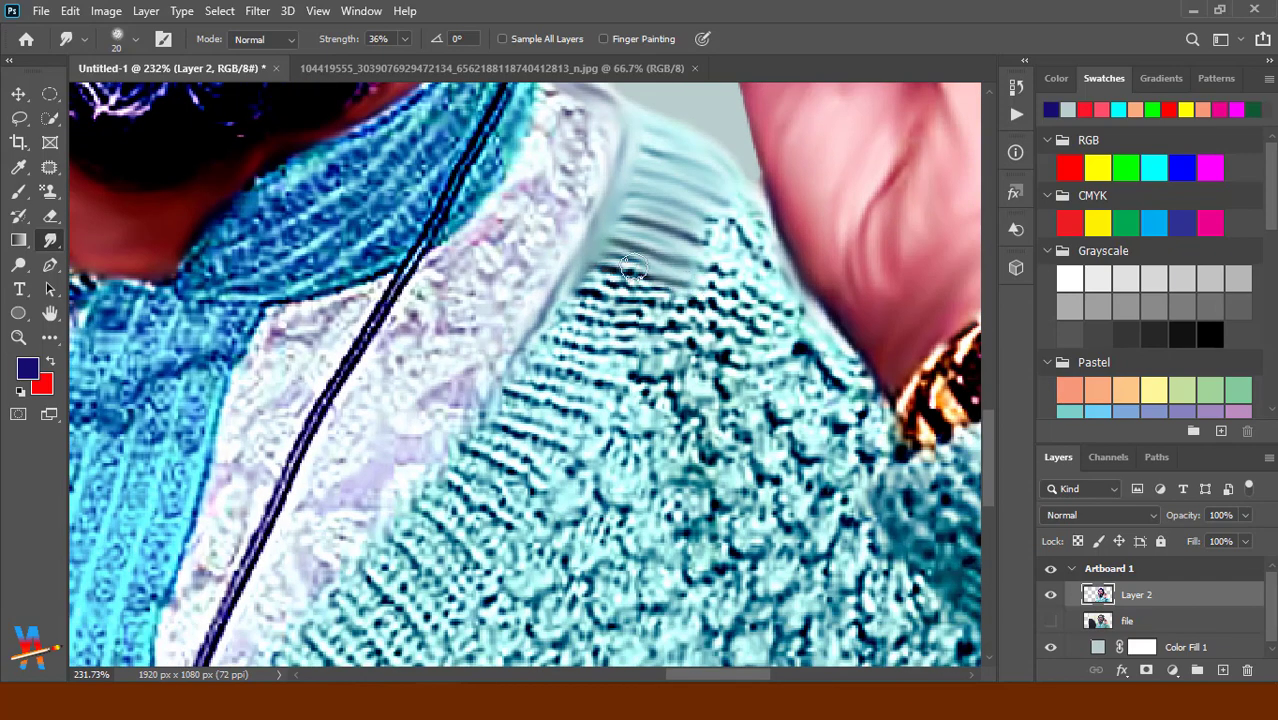
{"action": "mouse_move", "coordinate": [680, 260]}
{"action": "left_mouse_down"}
{"action": "mouse_move", "coordinate": [662, 294]}
{"action": "mouse_move", "coordinate": [610, 298]}
{"action": "mouse_move", "coordinate": [633, 309]}
{"action": "mouse_move", "coordinate": [568, 334]}
{"action": "mouse_move", "coordinate": [662, 334]}
{"action": "mouse_move", "coordinate": [701, 243]}
{"action": "mouse_move", "coordinate": [656, 320]}
{"action": "mouse_move", "coordinate": [732, 187]}
{"action": "left_mouse_up"}
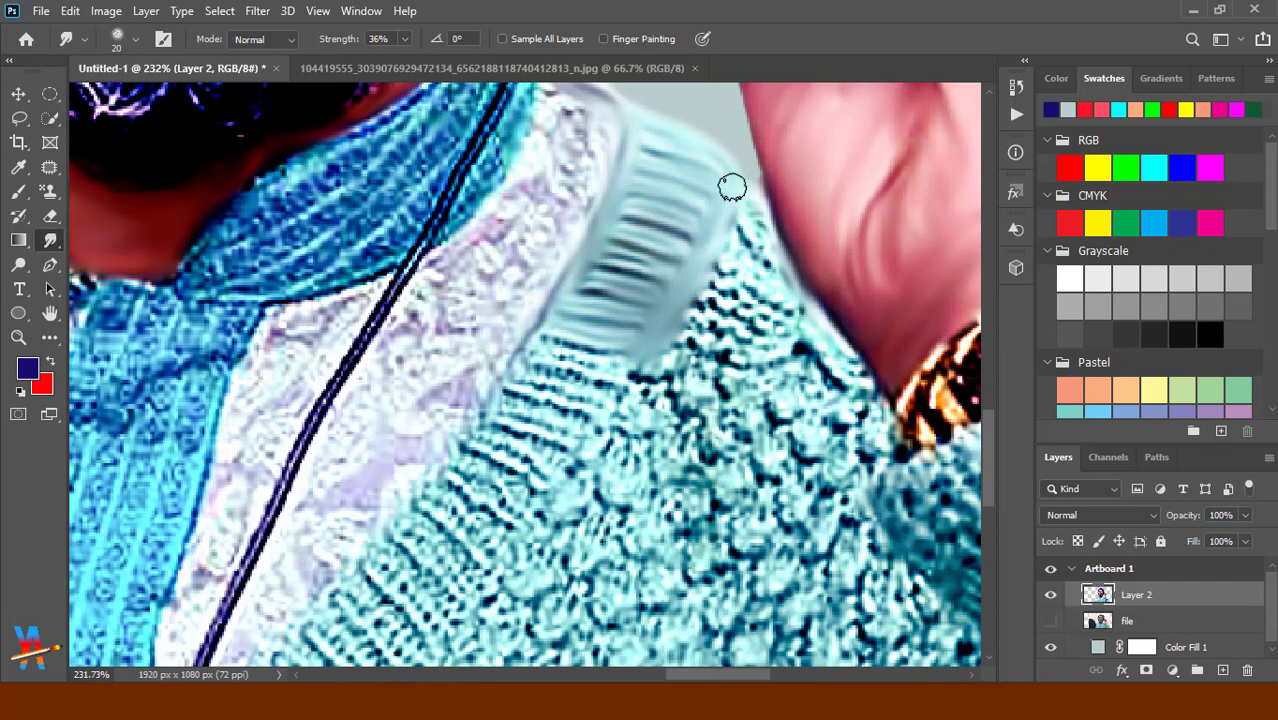
{"action": "mouse_move", "coordinate": [692, 415]}
{"action": "left_mouse_down"}
{"action": "mouse_move", "coordinate": [693, 214]}
{"action": "mouse_move", "coordinate": [622, 345]}
{"action": "mouse_move", "coordinate": [491, 502]}
{"action": "mouse_move", "coordinate": [633, 334]}
{"action": "mouse_move", "coordinate": [630, 214]}
{"action": "mouse_move", "coordinate": [566, 242]}
{"action": "mouse_move", "coordinate": [630, 274]}
{"action": "mouse_move", "coordinate": [571, 277]}
{"action": "mouse_move", "coordinate": [573, 297]}
{"action": "left_mouse_up"}
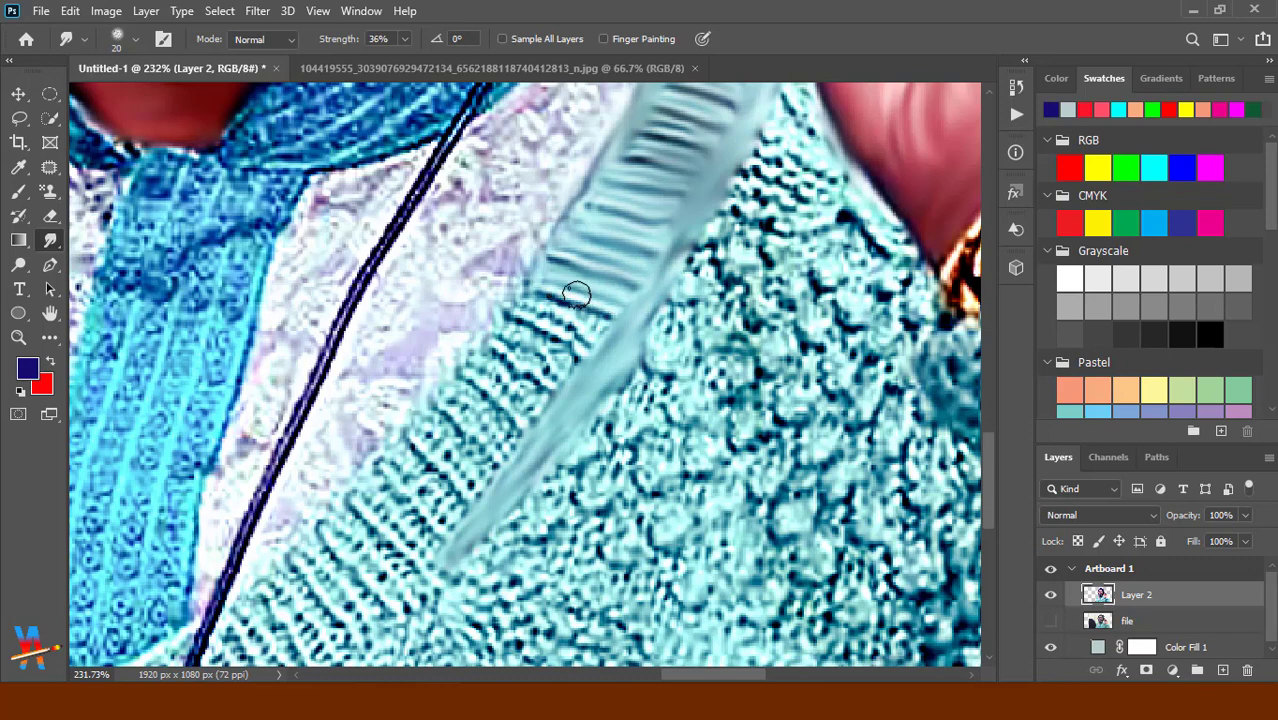
{"action": "scroll", "coordinate": [644, 224], "scroll_direction": "up", "scroll_amount": 2}
{"action": "mouse_move", "coordinate": [644, 224]}
{"action": "left_mouse_down"}
{"action": "mouse_move", "coordinate": [676, 180]}
{"action": "mouse_move", "coordinate": [553, 288]}
{"action": "mouse_move", "coordinate": [515, 380]}
{"action": "mouse_move", "coordinate": [573, 374]}
{"action": "mouse_move", "coordinate": [545, 402]}
{"action": "mouse_move", "coordinate": [570, 408]}
{"action": "mouse_move", "coordinate": [610, 320]}
{"action": "mouse_move", "coordinate": [615, 338]}
{"action": "mouse_move", "coordinate": [548, 325]}
{"action": "mouse_move", "coordinate": [573, 357]}
{"action": "mouse_move", "coordinate": [573, 391]}
{"action": "mouse_move", "coordinate": [504, 358]}
{"action": "mouse_move", "coordinate": [531, 394]}
{"action": "mouse_move", "coordinate": [613, 285]}
{"action": "mouse_move", "coordinate": [473, 379]}
{"action": "left_mouse_up"}
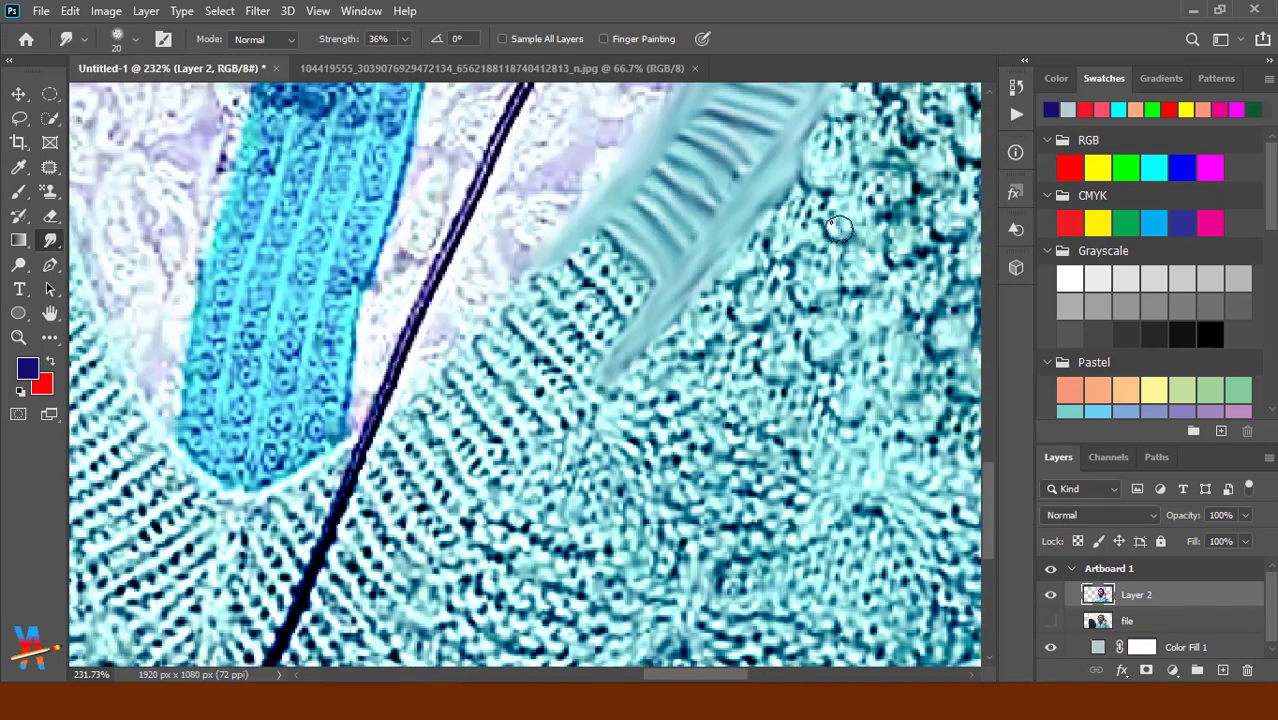
{"action": "mouse_move", "coordinate": [594, 253]}
{"action": "left_mouse_down"}
{"action": "mouse_move", "coordinate": [605, 251]}
{"action": "mouse_move", "coordinate": [559, 266]}
{"action": "mouse_move", "coordinate": [608, 337]}
{"action": "mouse_move", "coordinate": [540, 300]}
{"action": "mouse_move", "coordinate": [554, 349]}
{"action": "mouse_move", "coordinate": [502, 345]}
{"action": "mouse_move", "coordinate": [496, 371]}
{"action": "mouse_move", "coordinate": [459, 362]}
{"action": "mouse_move", "coordinate": [476, 424]}
{"action": "mouse_move", "coordinate": [465, 451]}
{"action": "mouse_move", "coordinate": [411, 405]}
{"action": "mouse_move", "coordinate": [440, 520]}
{"action": "mouse_move", "coordinate": [395, 487]}
{"action": "mouse_move", "coordinate": [362, 505]}
{"action": "mouse_move", "coordinate": [402, 559]}
{"action": "mouse_move", "coordinate": [352, 526]}
{"action": "mouse_move", "coordinate": [410, 600]}
{"action": "mouse_move", "coordinate": [391, 622]}
{"action": "mouse_move", "coordinate": [328, 591]}
{"action": "mouse_move", "coordinate": [322, 665]}
{"action": "left_mouse_up"}
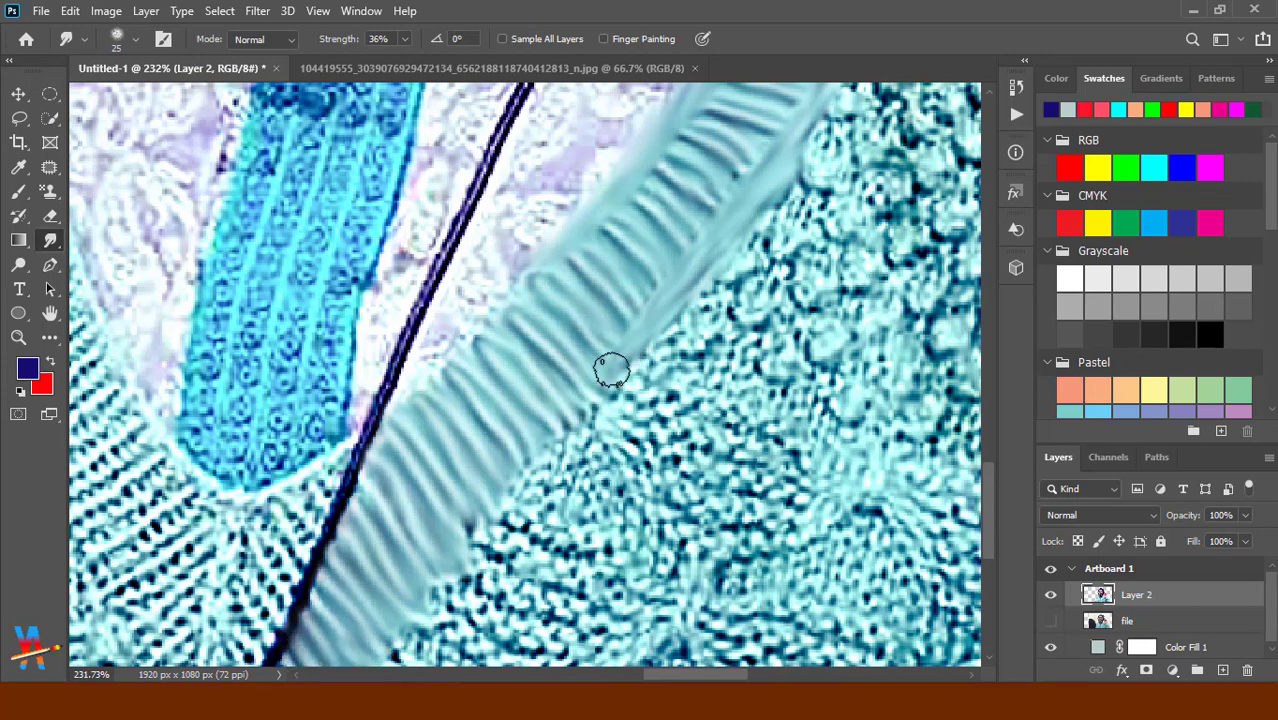
{"action": "mouse_move", "coordinate": [509, 477]}
{"action": "left_mouse_down"}
{"action": "mouse_move", "coordinate": [599, 337]}
{"action": "mouse_move", "coordinate": [456, 548]}
{"action": "mouse_move", "coordinate": [434, 522]}
{"action": "mouse_move", "coordinate": [375, 554]}
{"action": "left_mouse_up"}
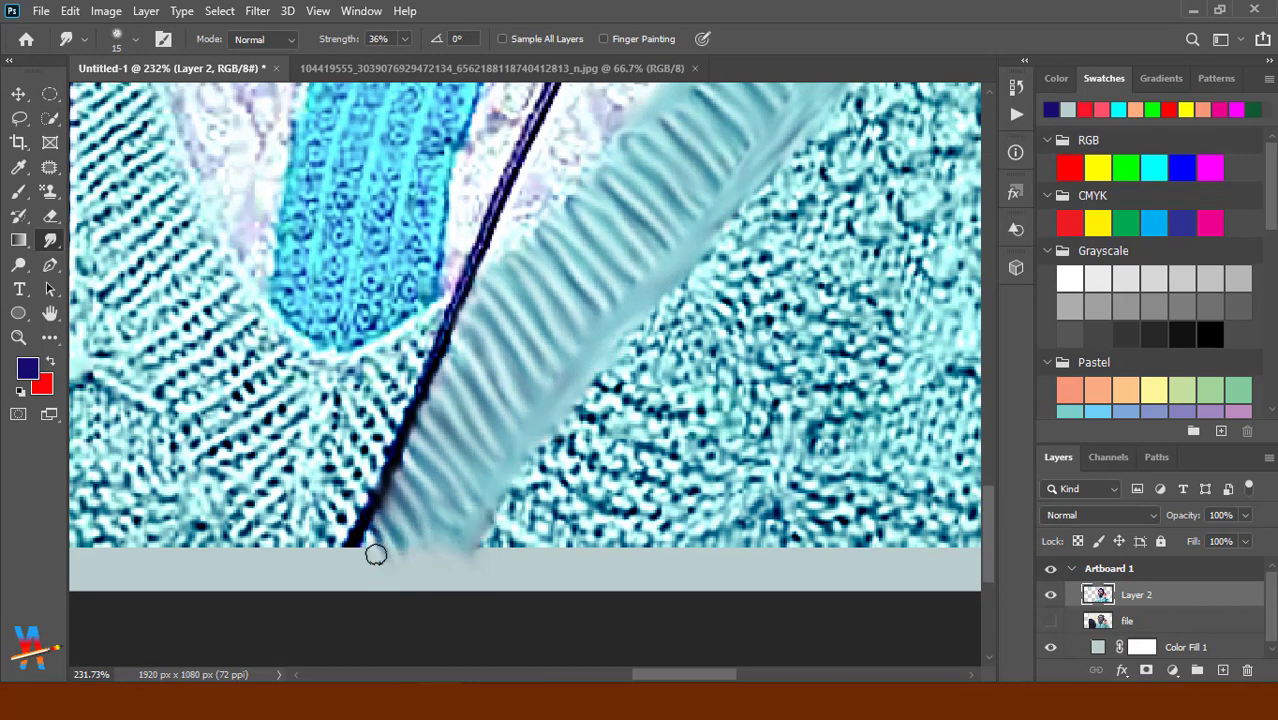
{"action": "mouse_move", "coordinate": [516, 258]}
{"action": "left_mouse_down"}
{"action": "mouse_move", "coordinate": [617, 145]}
{"action": "mouse_move", "coordinate": [662, 304]}
{"action": "left_mouse_up"}
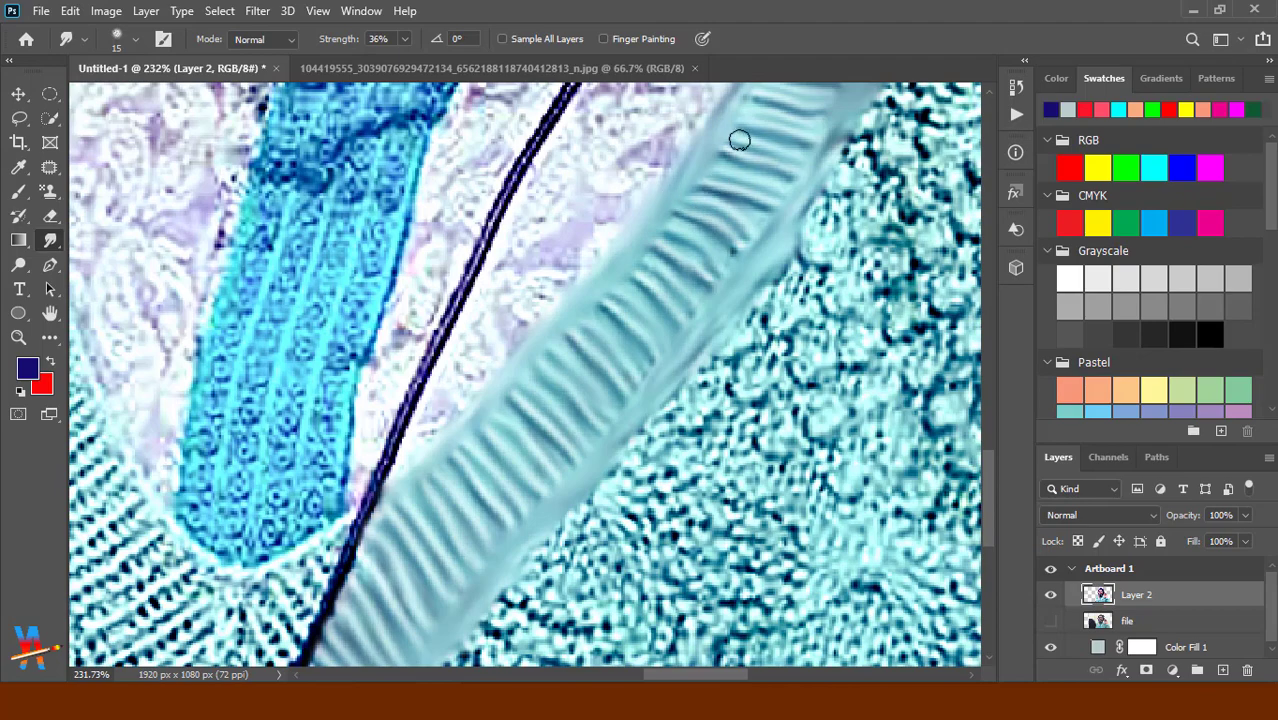
Smudge light fabric over the dark cord by the collar, softening its lower end.
{"action": "left_click_drag", "start_coordinate": [780, 107], "coordinate": [760, 203]}
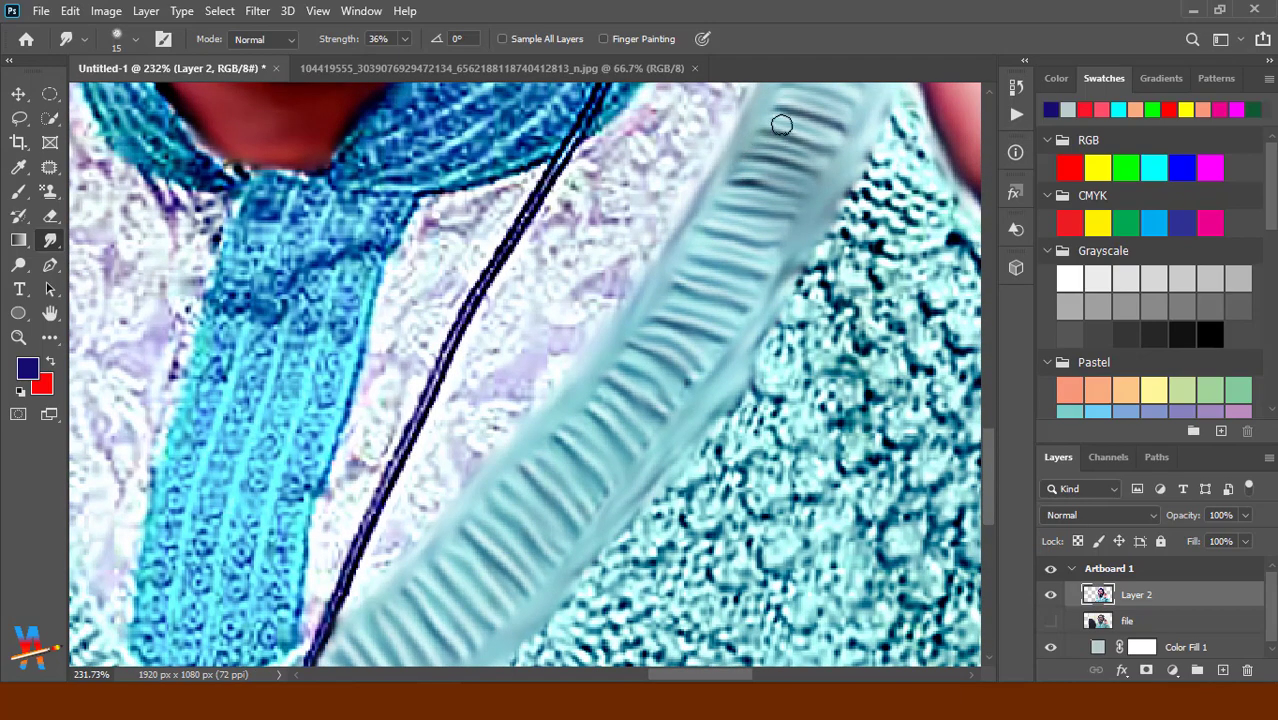
{"action": "left_click_drag", "start_coordinate": [789, 131], "coordinate": [693, 268]}
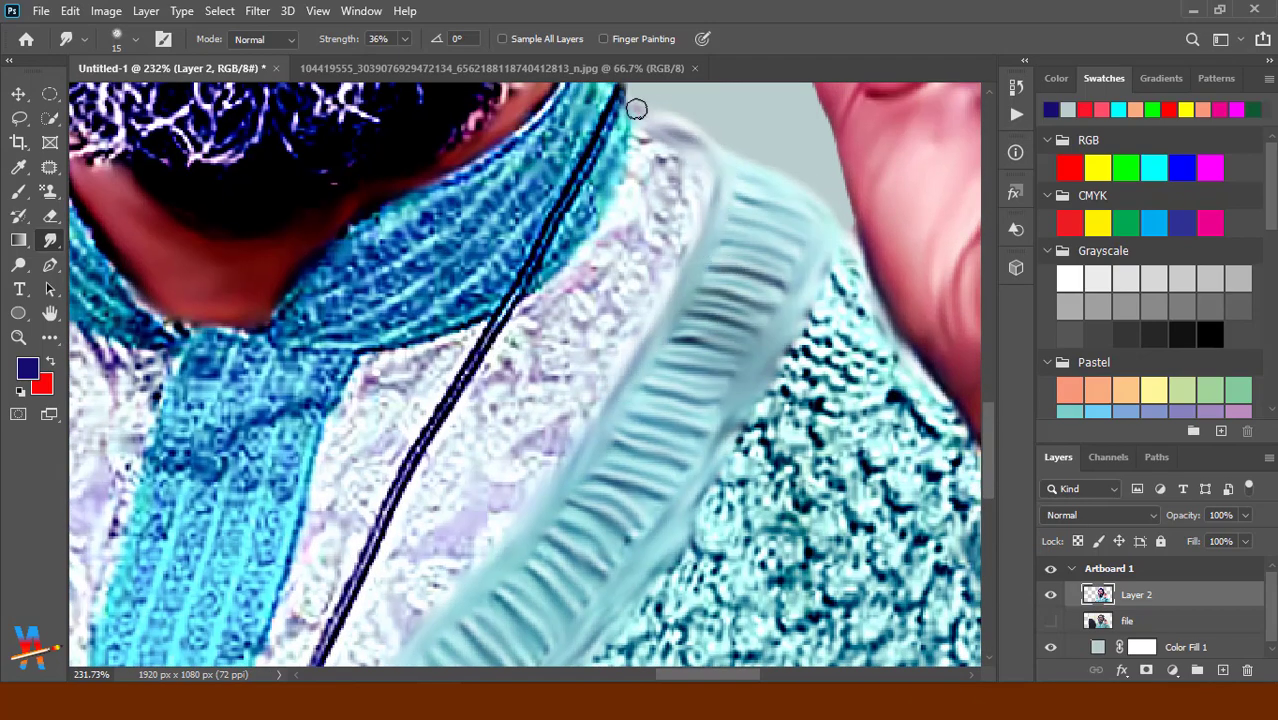
{"action": "scroll", "coordinate": [676, 309], "scroll_direction": "down", "scroll_amount": 5}
{"action": "scroll", "coordinate": [570, 300], "scroll_direction": "down", "scroll_amount": 5}
{"action": "mouse_move", "coordinate": [453, 241]}
{"action": "left_mouse_down"}
{"action": "mouse_move", "coordinate": [465, 228]}
{"action": "mouse_move", "coordinate": [480, 250]}
{"action": "mouse_move", "coordinate": [490, 200]}
{"action": "mouse_move", "coordinate": [503, 213]}
{"action": "mouse_move", "coordinate": [549, 137]}
{"action": "left_mouse_up"}
{"action": "mouse_move", "coordinate": [481, 296]}
{"action": "left_mouse_down"}
{"action": "mouse_move", "coordinate": [450, 300]}
{"action": "mouse_move", "coordinate": [448, 330]}
{"action": "mouse_move", "coordinate": [510, 254]}
{"action": "left_mouse_up"}
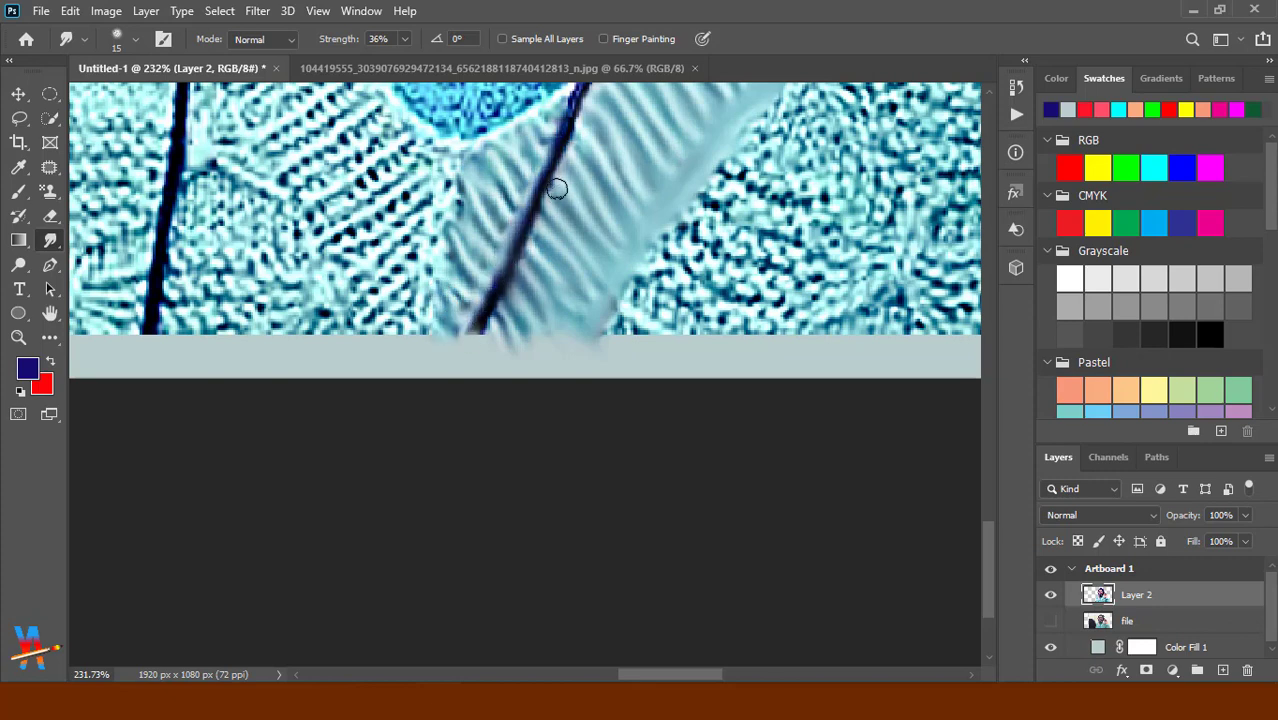
{"action": "scroll", "coordinate": [540, 210], "scroll_direction": "up", "scroll_amount": 3}
Smudge the left ribbing texture and blend the collar stripes into the white lace.
{"action": "key", "text": "bracketright"}
{"action": "key", "text": "bracketright"}
{"action": "mouse_move", "coordinate": [419, 322]}
{"action": "left_mouse_down"}
{"action": "mouse_move", "coordinate": [390, 455]}
{"action": "mouse_move", "coordinate": [337, 466]}
{"action": "mouse_move", "coordinate": [368, 421]}
{"action": "mouse_move", "coordinate": [328, 419]}
{"action": "mouse_move", "coordinate": [314, 385]}
{"action": "mouse_move", "coordinate": [357, 300]}
{"action": "mouse_move", "coordinate": [328, 237]}
{"action": "mouse_move", "coordinate": [337, 228]}
{"action": "mouse_move", "coordinate": [203, 262]}
{"action": "mouse_move", "coordinate": [288, 137]}
{"action": "mouse_move", "coordinate": [251, 128]}
{"action": "mouse_move", "coordinate": [210, 285]}
{"action": "mouse_move", "coordinate": [271, 191]}
{"action": "mouse_move", "coordinate": [258, 153]}
{"action": "mouse_move", "coordinate": [205, 128]}
{"action": "mouse_move", "coordinate": [265, 194]}
{"action": "mouse_move", "coordinate": [273, 118]}
{"action": "left_mouse_up"}
{"action": "key", "text": "bracketleft"}
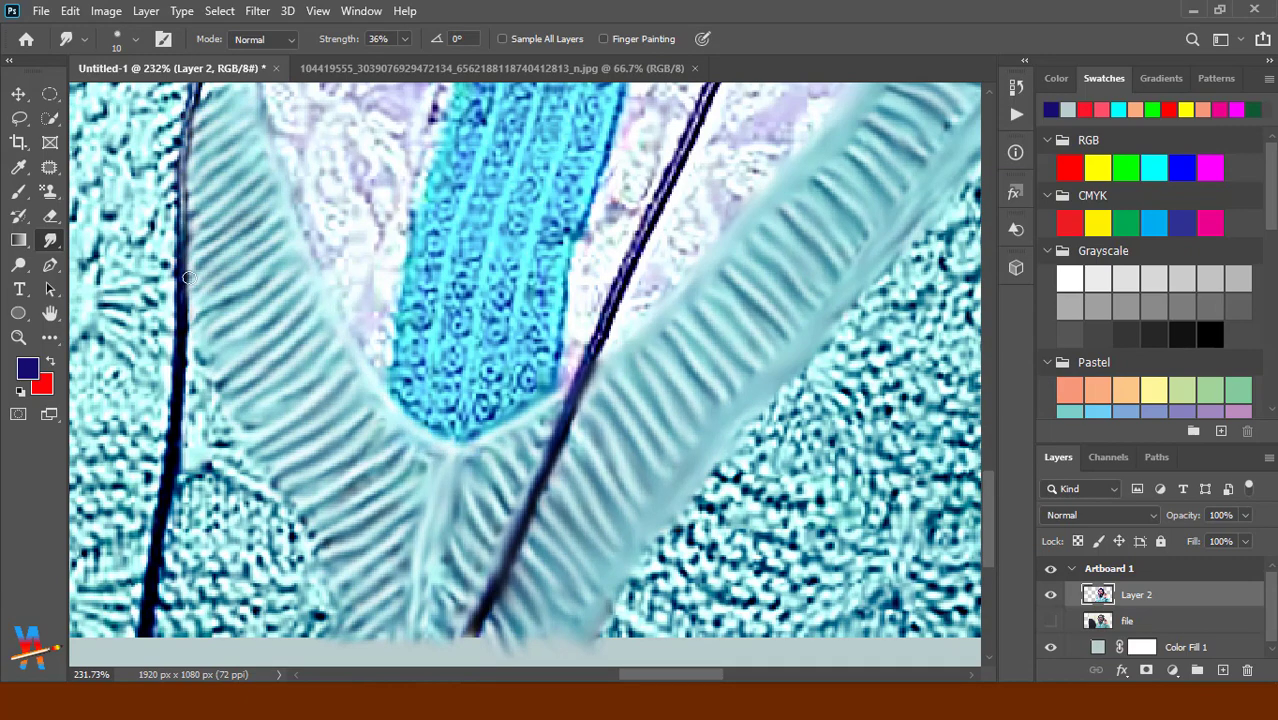
{"action": "left_click_drag", "start_coordinate": [190, 277], "coordinate": [247, 435]}
{"action": "left_click_drag", "start_coordinate": [333, 570], "coordinate": [311, 583]}
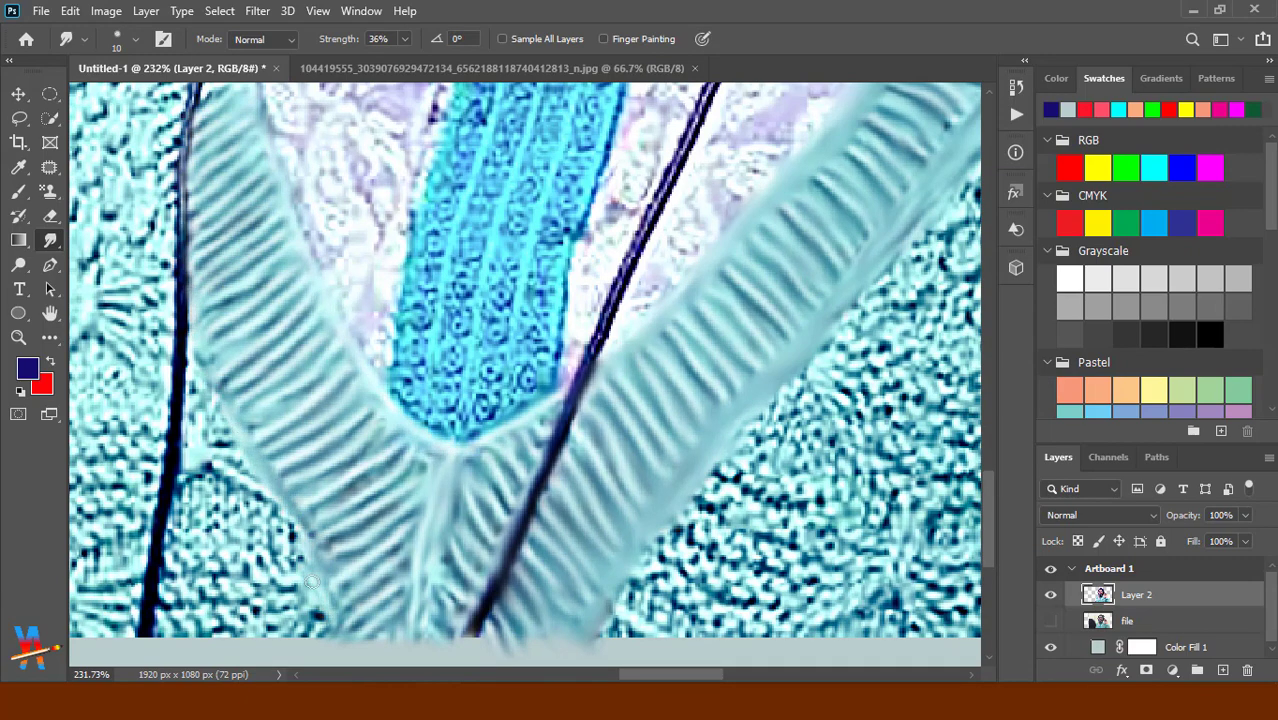
{"action": "left_click_drag", "start_coordinate": [395, 488], "coordinate": [397, 480]}
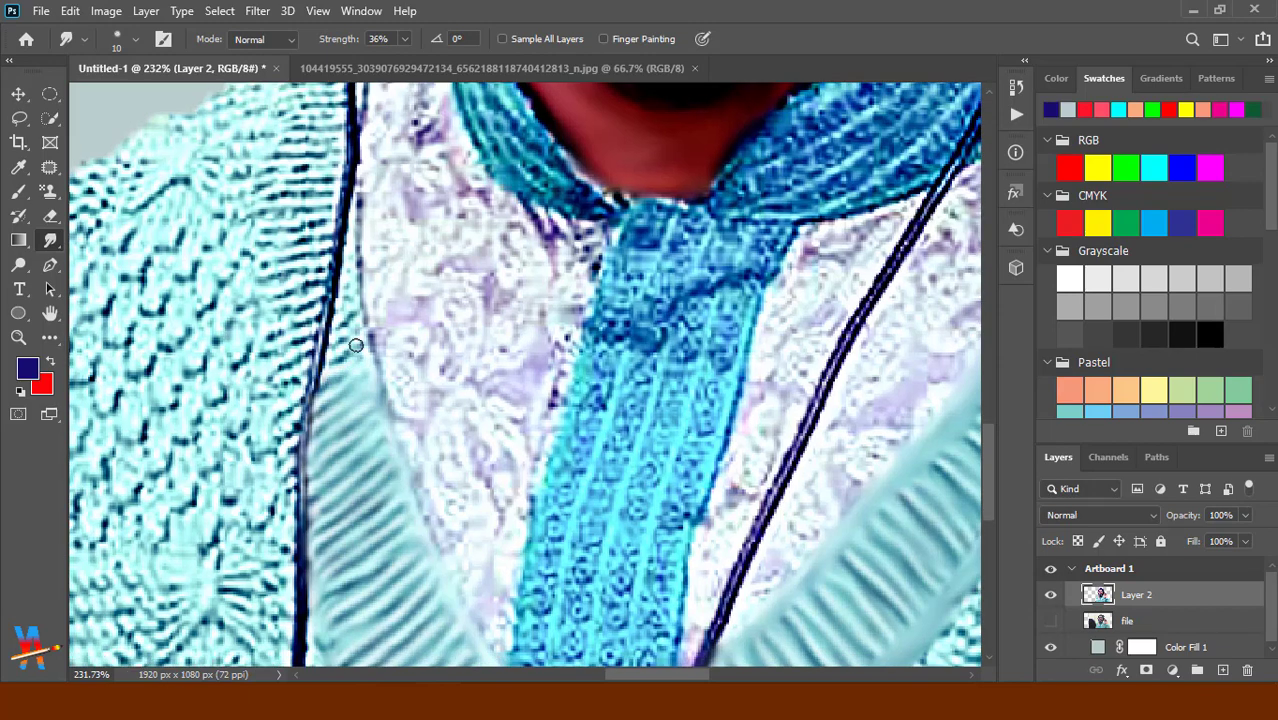
{"action": "mouse_move", "coordinate": [340, 378]}
{"action": "left_mouse_down"}
{"action": "mouse_move", "coordinate": [369, 304]}
{"action": "mouse_move", "coordinate": [308, 397]}
{"action": "left_mouse_up"}
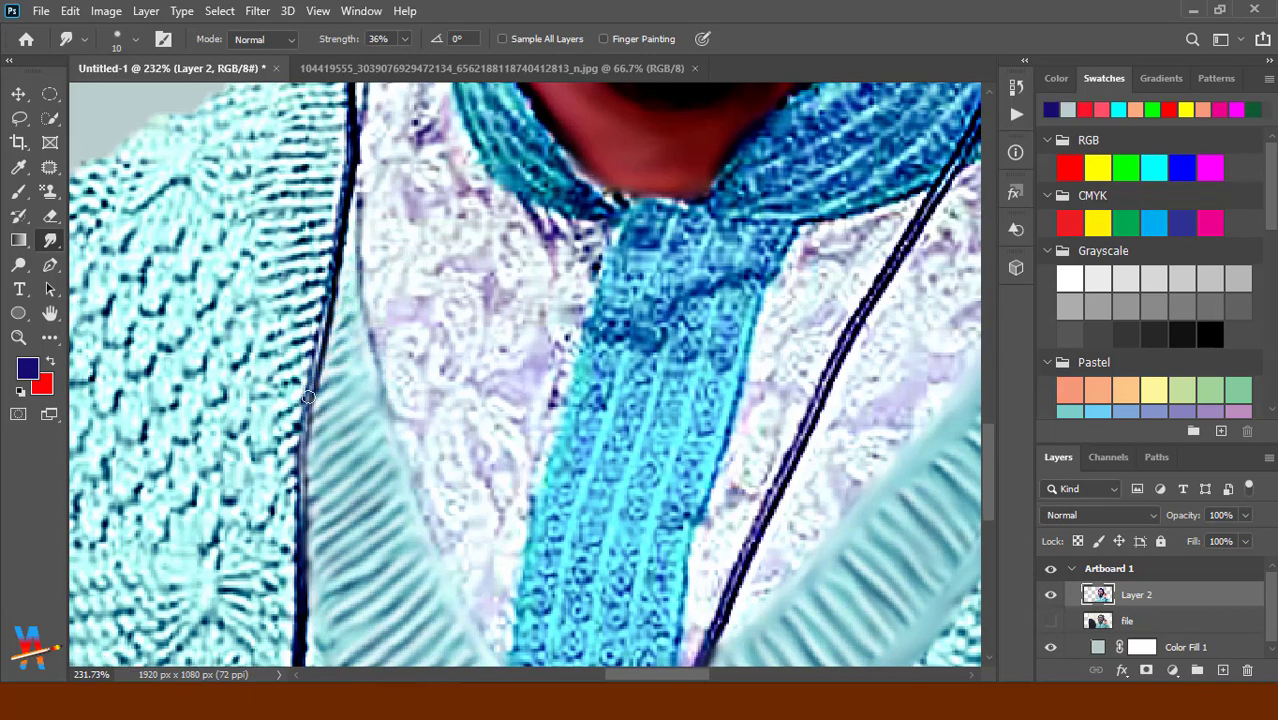
Reshape and lighten the dark collar edge line, pulling the stripes upward beside it.
{"action": "key", "text": "bracketright"}
{"action": "mouse_move", "coordinate": [310, 281]}
{"action": "left_mouse_down"}
{"action": "mouse_move", "coordinate": [290, 375]}
{"action": "mouse_move", "coordinate": [288, 540]}
{"action": "left_mouse_up"}
{"action": "scroll", "coordinate": [294, 380], "scroll_direction": "down", "scroll_amount": 3}
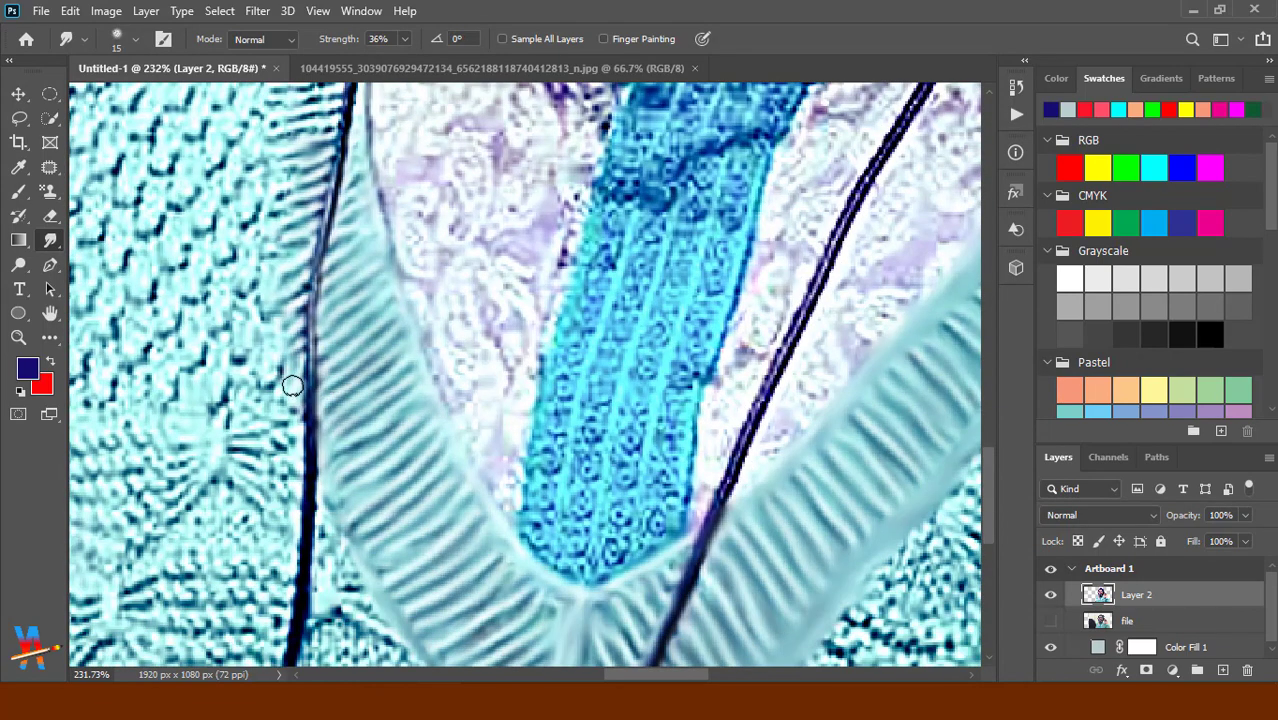
{"action": "scroll", "coordinate": [373, 452], "scroll_direction": "up", "scroll_amount": 5}
{"action": "mouse_move", "coordinate": [373, 452]}
{"action": "left_mouse_down"}
{"action": "mouse_move", "coordinate": [330, 370]}
{"action": "mouse_move", "coordinate": [373, 320]}
{"action": "mouse_move", "coordinate": [314, 297]}
{"action": "mouse_move", "coordinate": [371, 291]}
{"action": "mouse_move", "coordinate": [342, 265]}
{"action": "mouse_move", "coordinate": [385, 252]}
{"action": "mouse_move", "coordinate": [348, 220]}
{"action": "mouse_move", "coordinate": [391, 200]}
{"action": "mouse_move", "coordinate": [392, 178]}
{"action": "mouse_move", "coordinate": [398, 280]}
{"action": "left_mouse_up"}
{"action": "scroll", "coordinate": [400, 200], "scroll_direction": "up", "scroll_amount": 2}
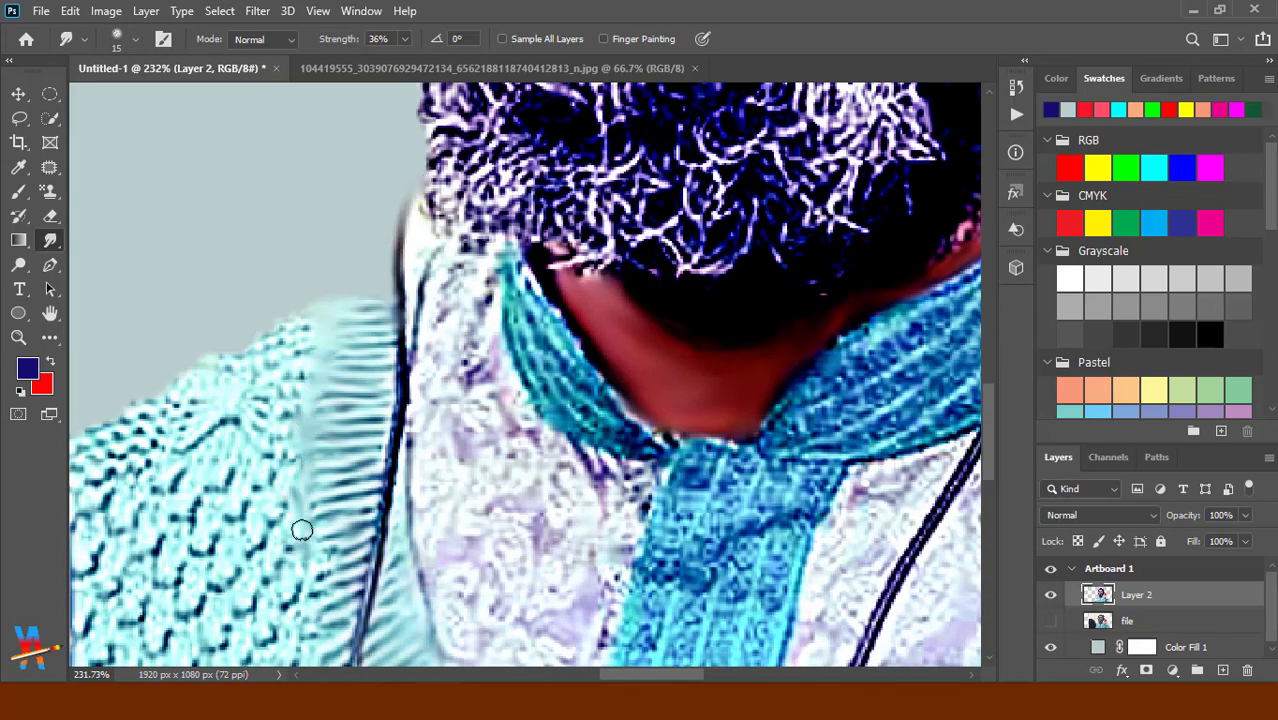
{"action": "mouse_move", "coordinate": [302, 528]}
{"action": "left_mouse_down"}
{"action": "mouse_move", "coordinate": [350, 518]}
{"action": "mouse_move", "coordinate": [398, 262]}
{"action": "left_mouse_up"}
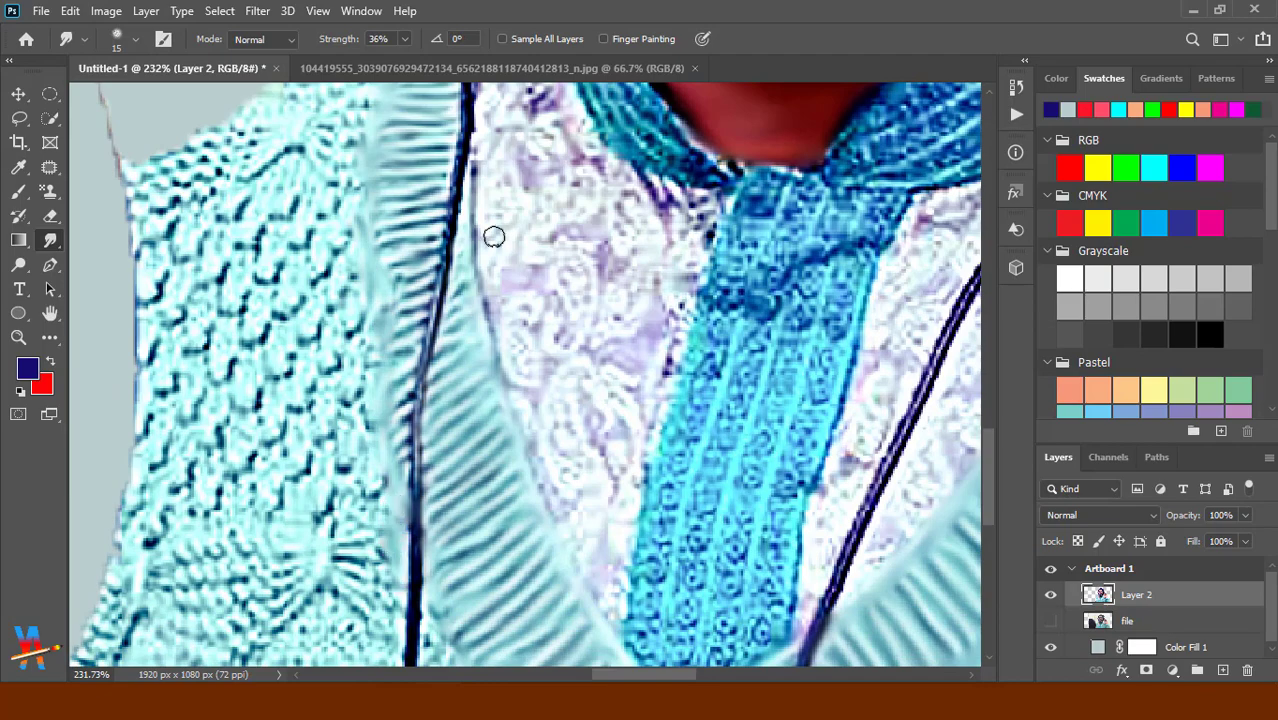
{"action": "key", "text": "z"}
{"action": "key", "text": "ctrl+0"}
On a new layer, paint light pink streaks along the lower lip with a small hard round brush.
{"action": "scroll", "coordinate": [553, 350], "scroll_direction": "up", "scroll_amount": 5}
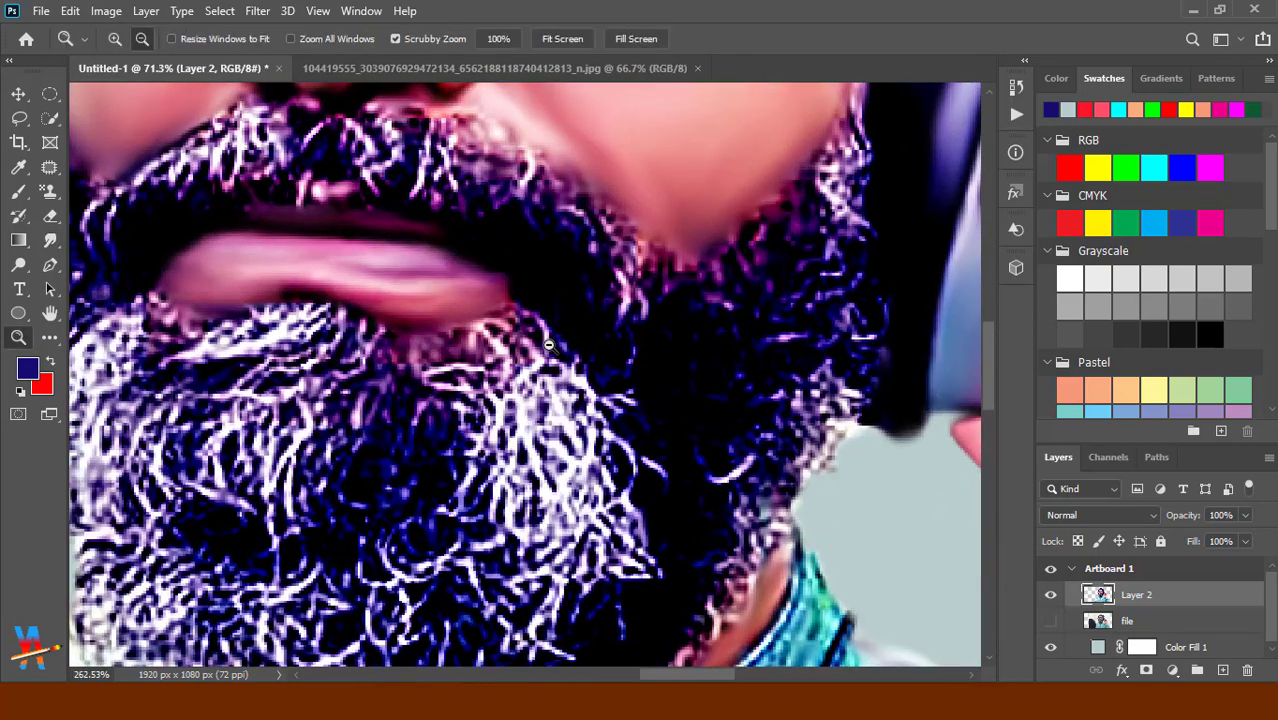
{"action": "key", "text": "bracketleft"}
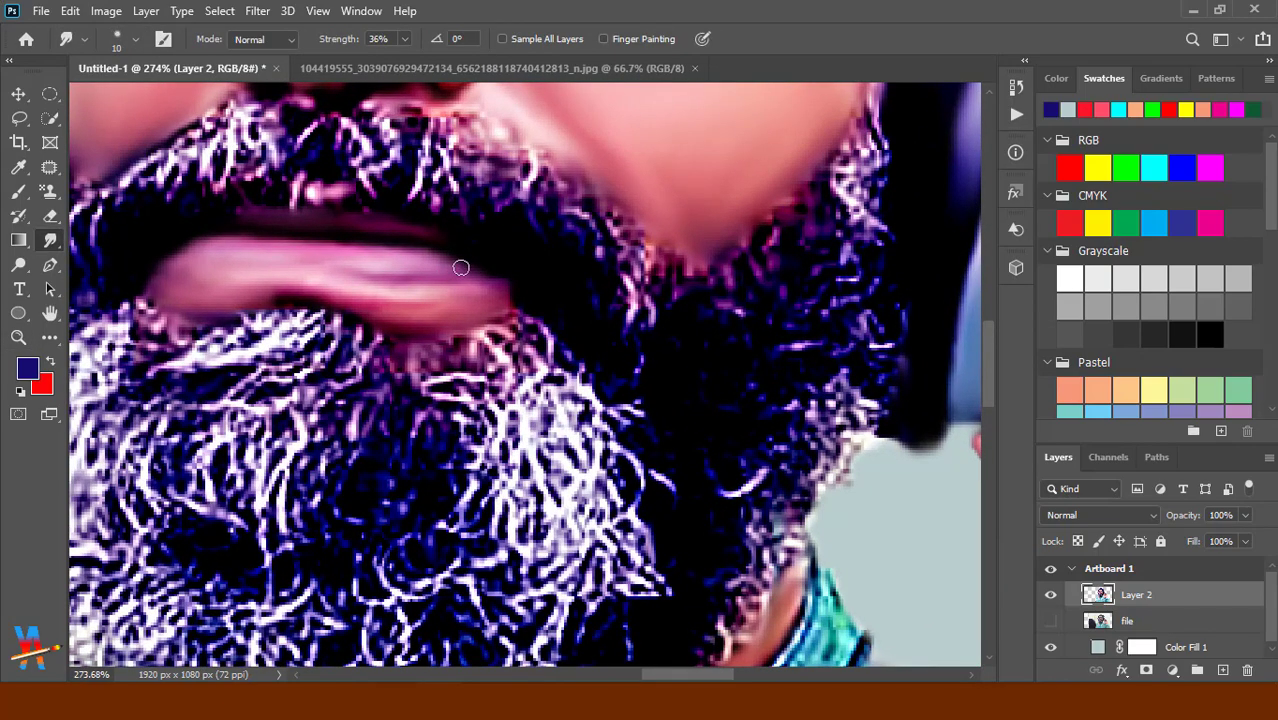
{"action": "left_click", "coordinate": [1222, 670]}
{"action": "key", "text": "b"}
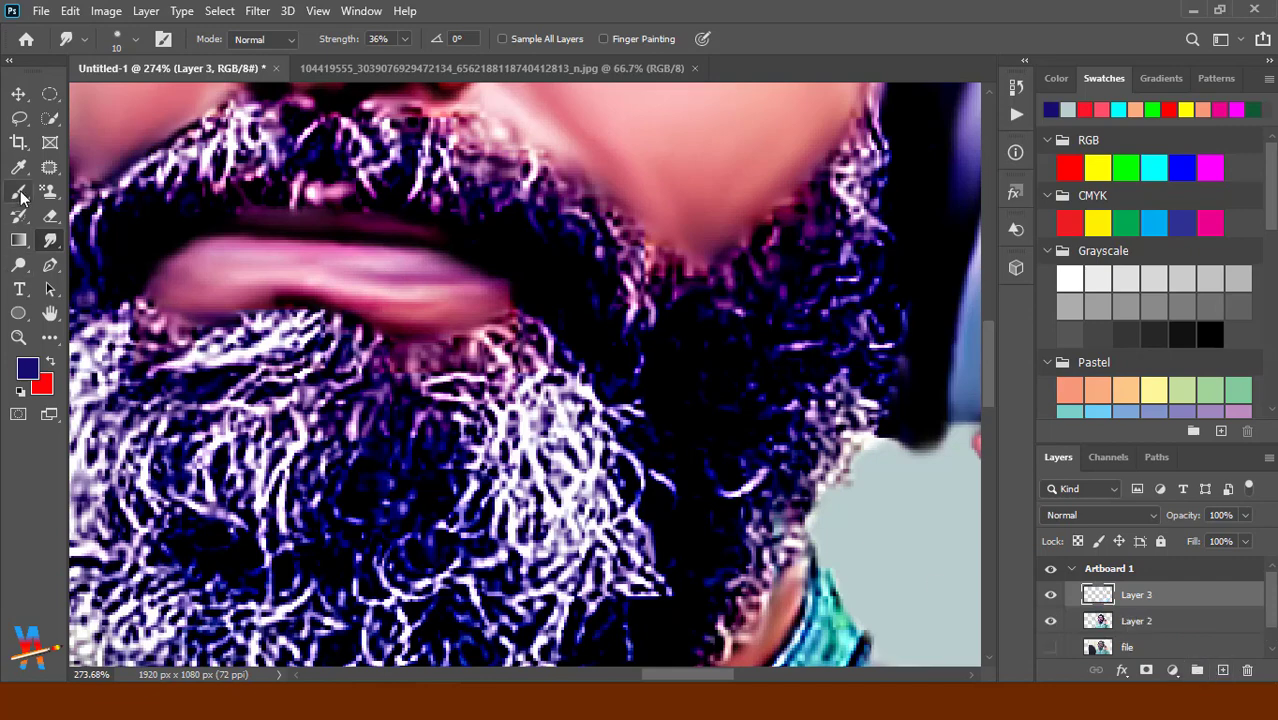
{"action": "left_click", "coordinate": [440, 262], "text": "alt"}
{"action": "right_click", "coordinate": [216, 259]}
{"action": "left_click", "coordinate": [640, 380]}
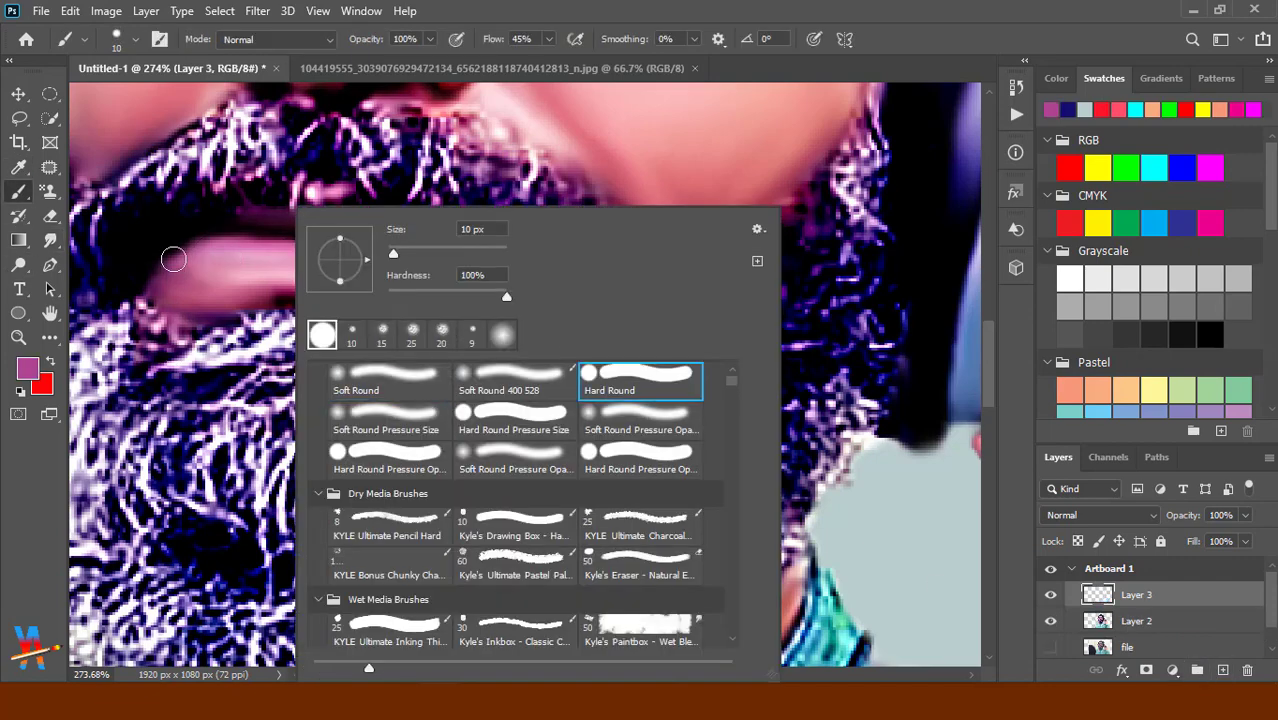
{"action": "key", "text": "Return"}
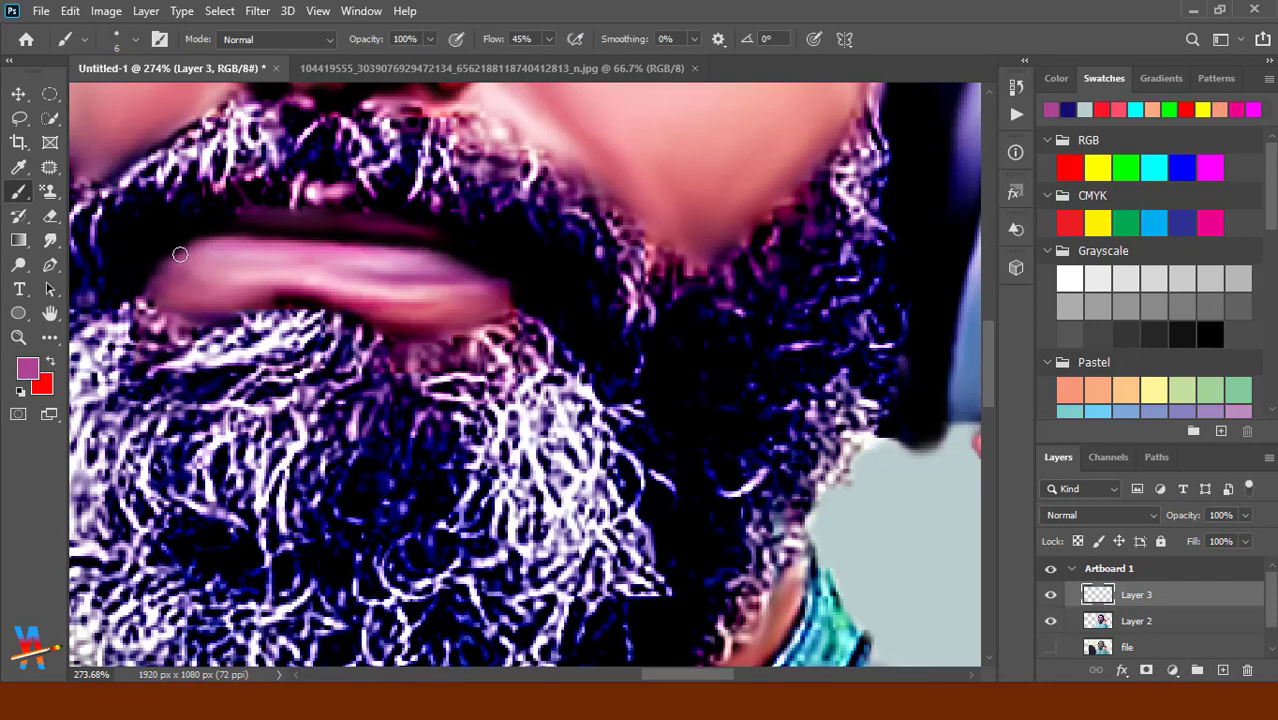
{"action": "left_click_drag", "start_coordinate": [180, 255], "coordinate": [278, 272]}
Smudge the pink paint smooth across the lower lip and add a new empty Layer 4.
{"action": "key", "text": "r"}
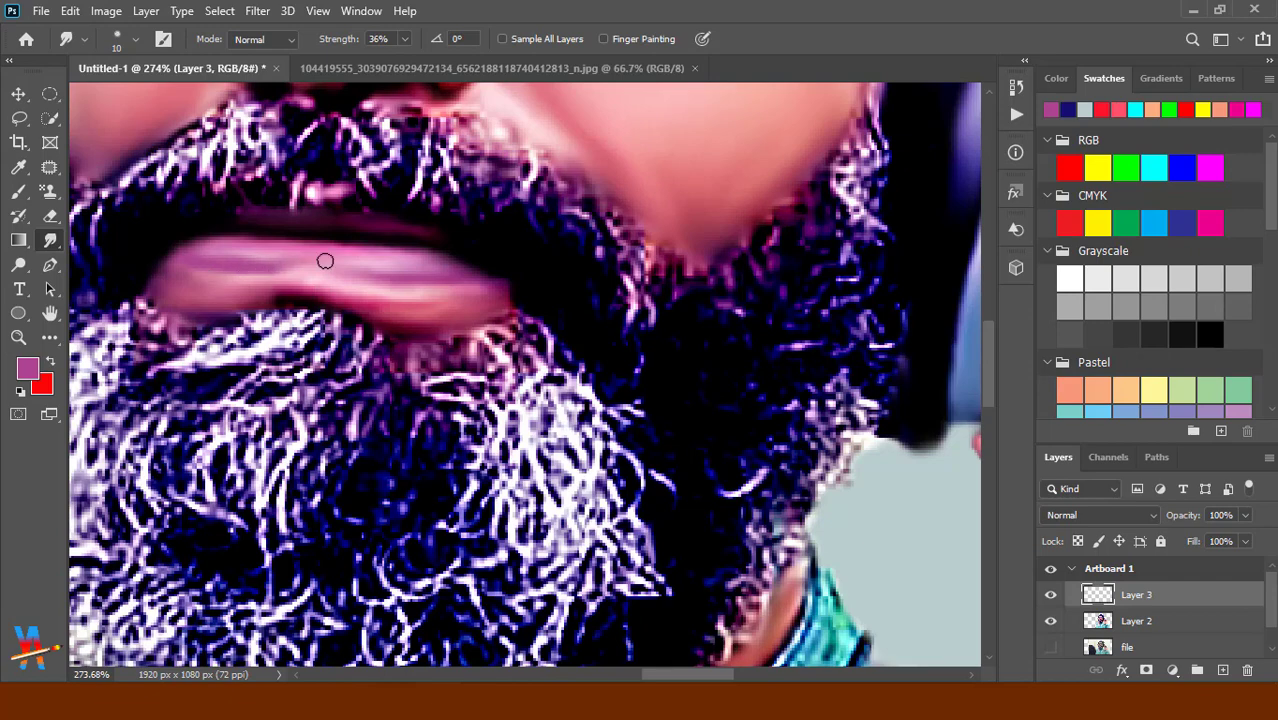
{"action": "left_click_drag", "start_coordinate": [343, 272], "coordinate": [409, 277]}
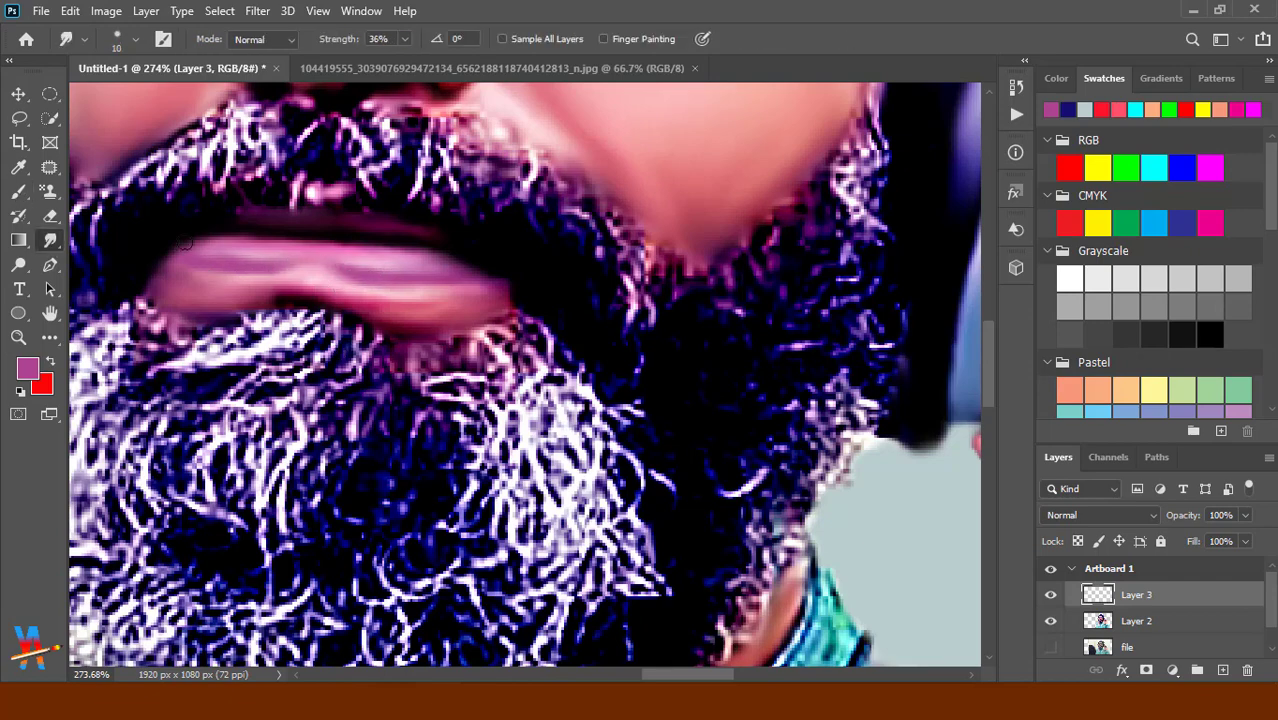
{"action": "scroll", "coordinate": [437, 286], "scroll_direction": "down", "scroll_amount": 5}
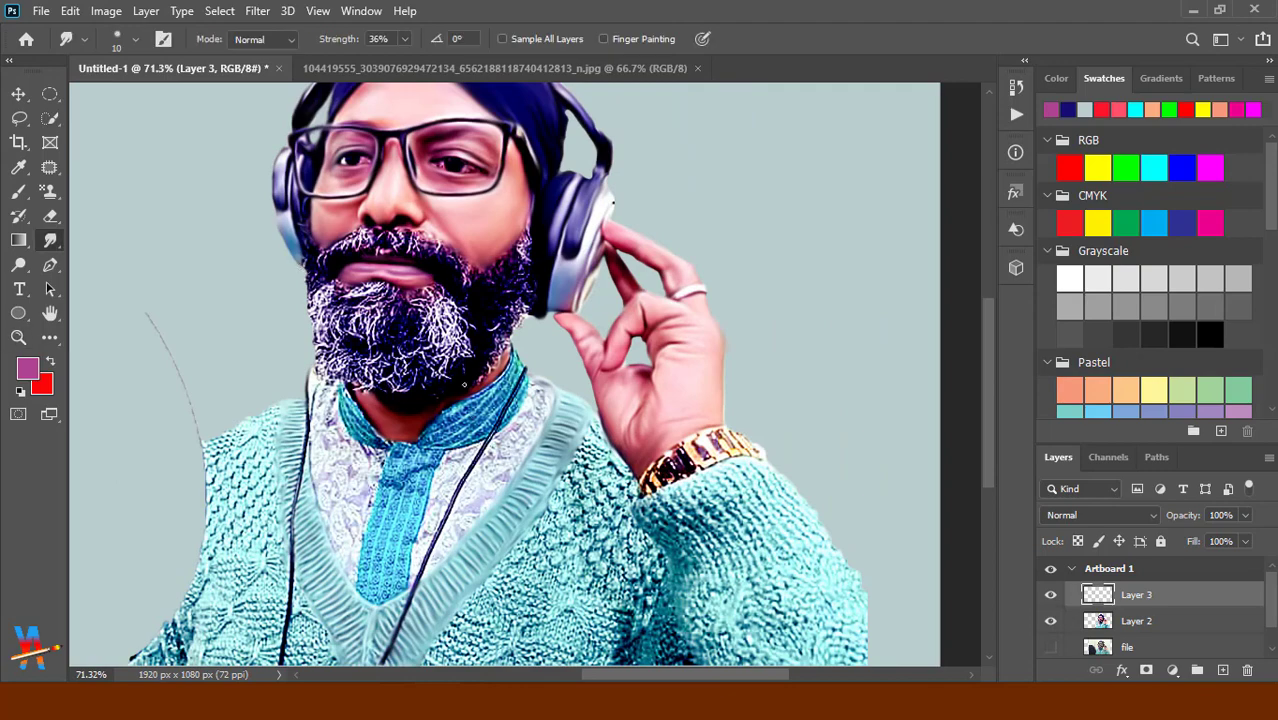
{"action": "scroll", "coordinate": [410, 300], "scroll_direction": "up", "scroll_amount": 5}
{"action": "left_click", "coordinate": [1223, 670]}
Sample the lower lip's pink, then paint and smudge it over the upper lip.
{"action": "key", "text": "i"}
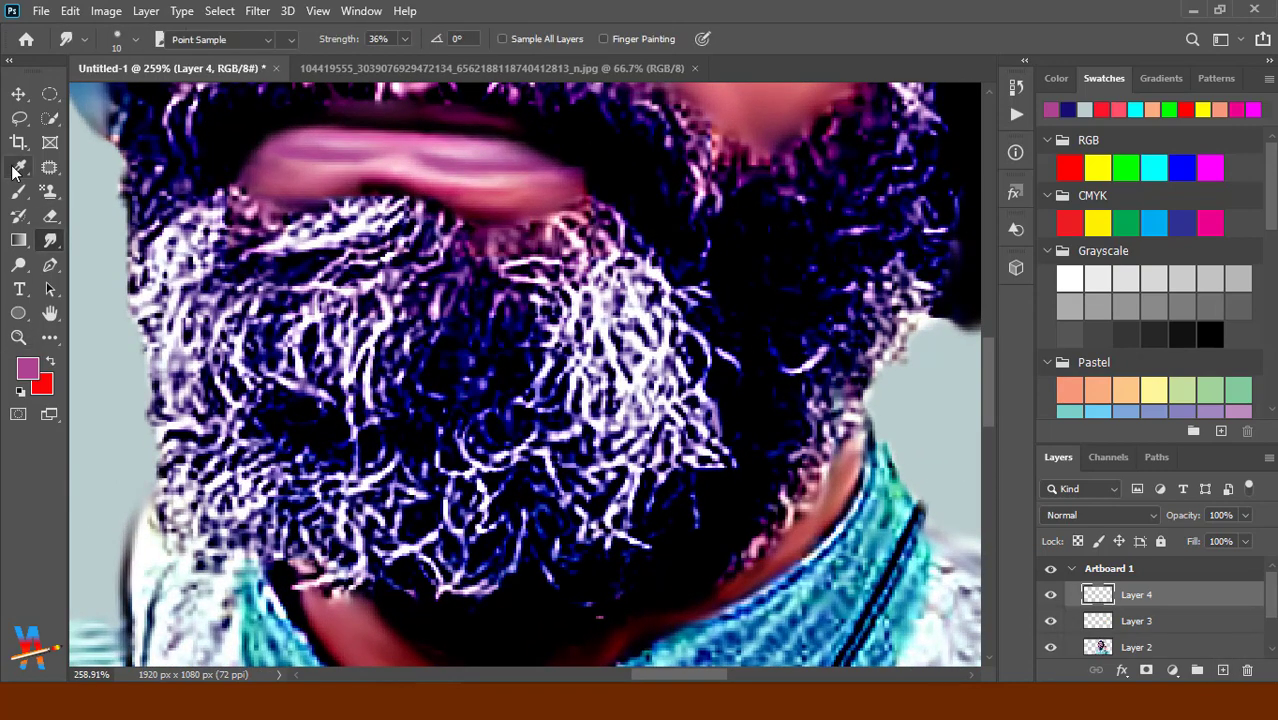
{"action": "left_click", "coordinate": [175, 148]}
{"action": "key", "text": "b"}
{"action": "left_click_drag", "start_coordinate": [278, 170], "coordinate": [252, 176]}
{"action": "key", "text": "r"}
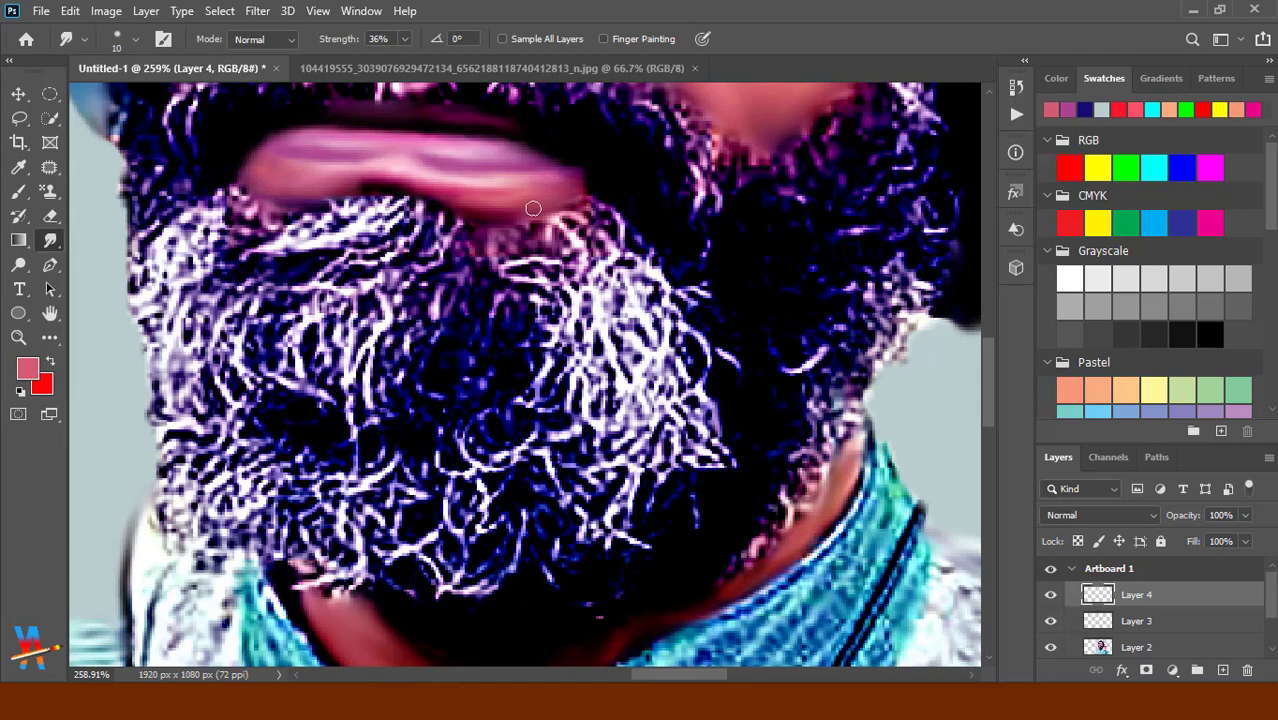
{"action": "left_click_drag", "start_coordinate": [533, 208], "coordinate": [183, 197]}
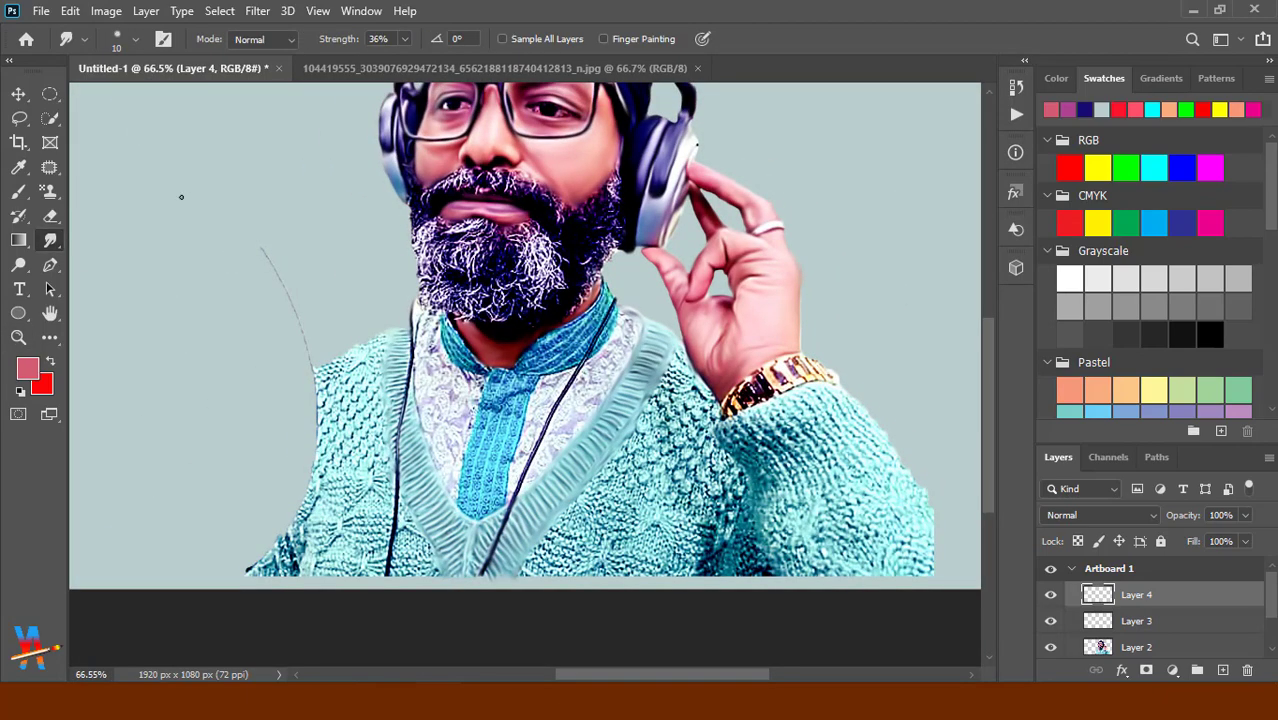
{"action": "left_click_drag", "start_coordinate": [510, 240], "coordinate": [690, 240]}
{"action": "left_click", "coordinate": [18, 167]}
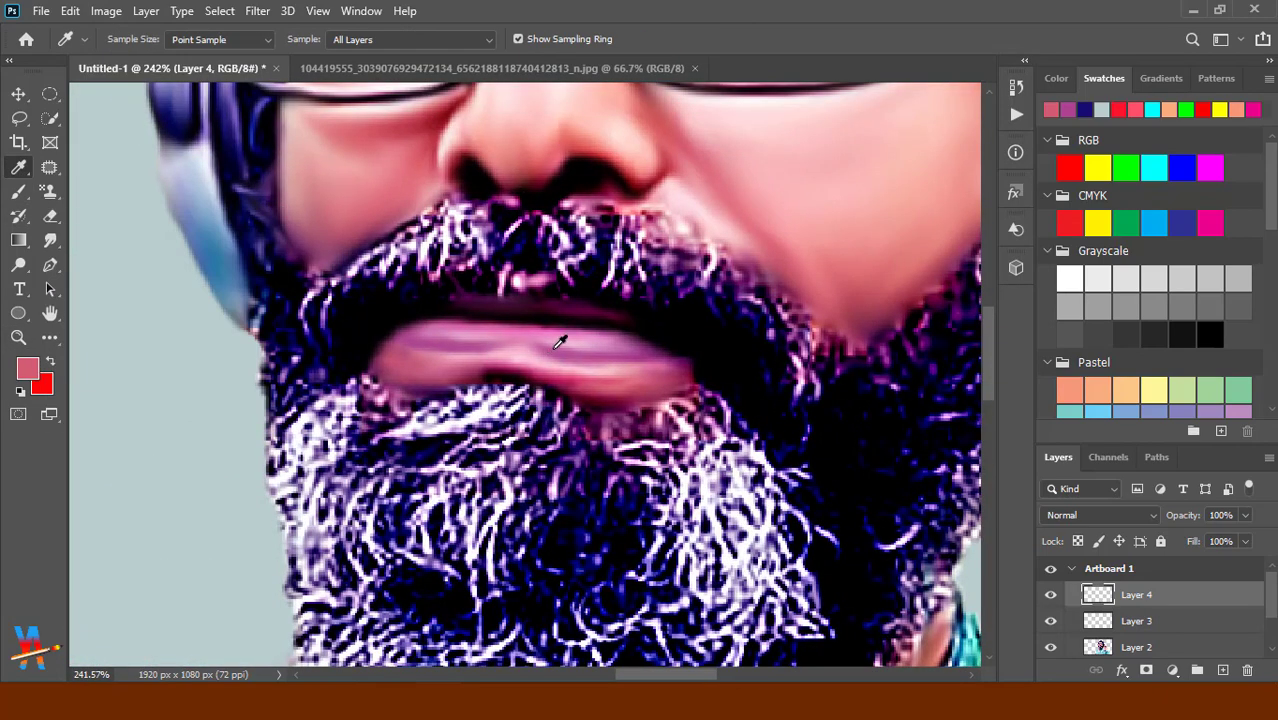
{"action": "left_click", "coordinate": [560, 342]}
{"action": "key", "text": "b"}
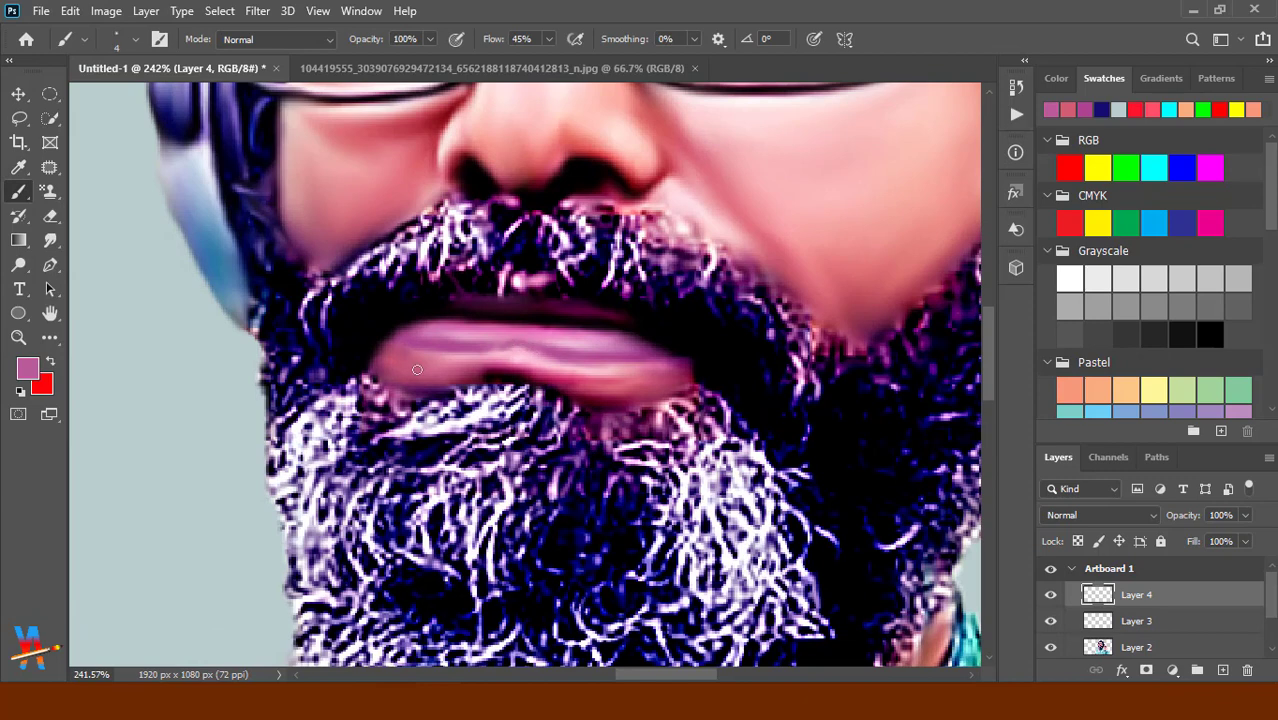
{"action": "left_click", "coordinate": [50, 240]}
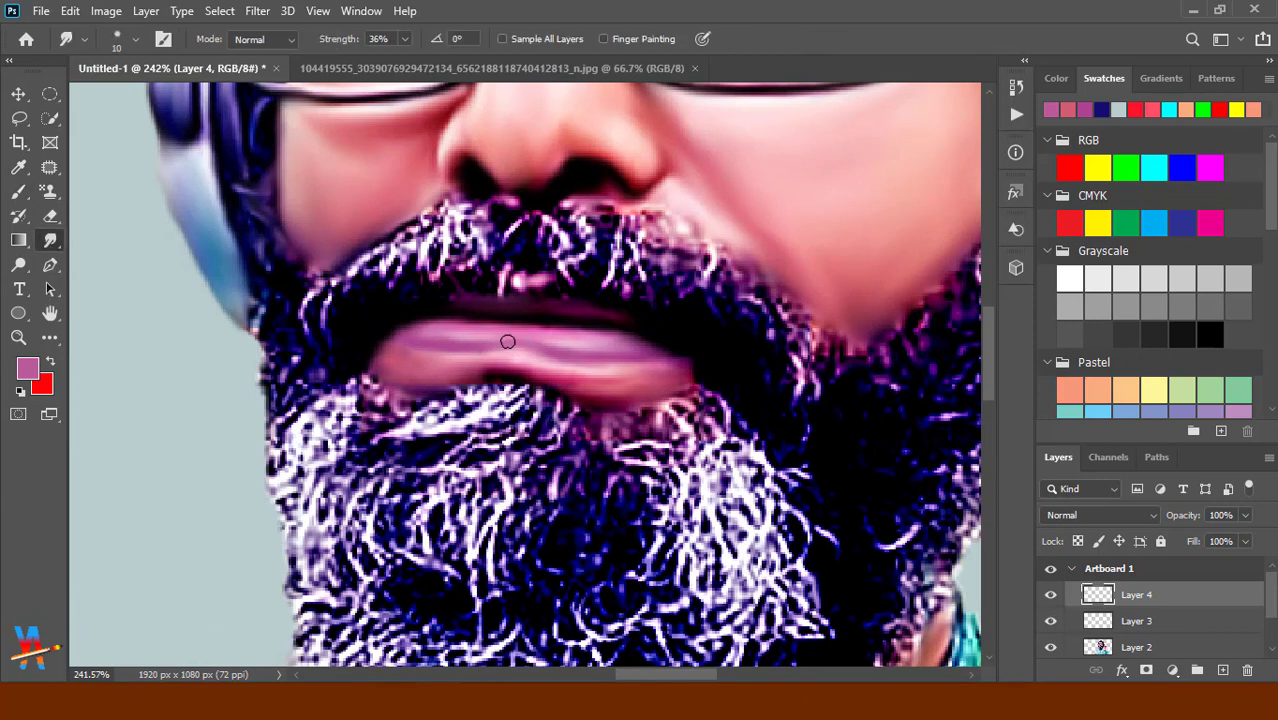
On new Layer 5, paint a sampled dark maroon lip line and smudge it smooth.
{"action": "left_click", "coordinate": [1222, 670]}
{"action": "left_click", "coordinate": [18, 167]}
{"action": "left_click", "coordinate": [455, 309]}
{"action": "key", "text": "b"}
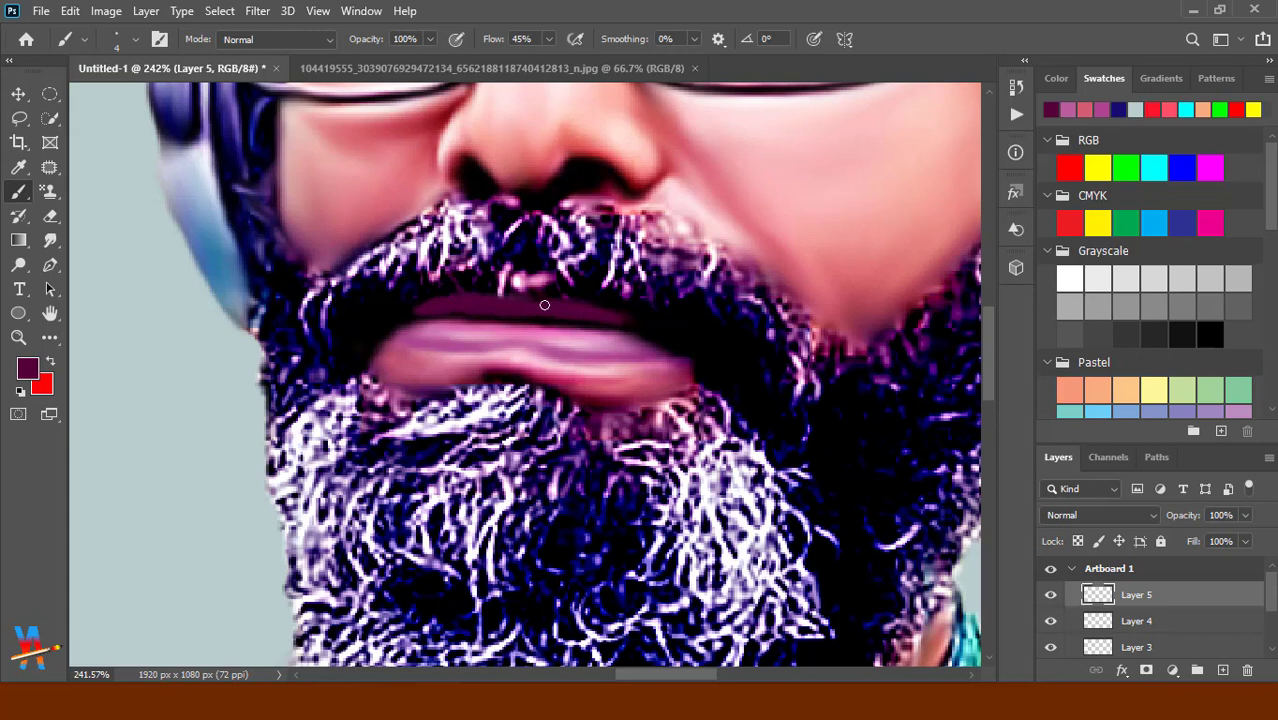
{"action": "key", "text": "r"}
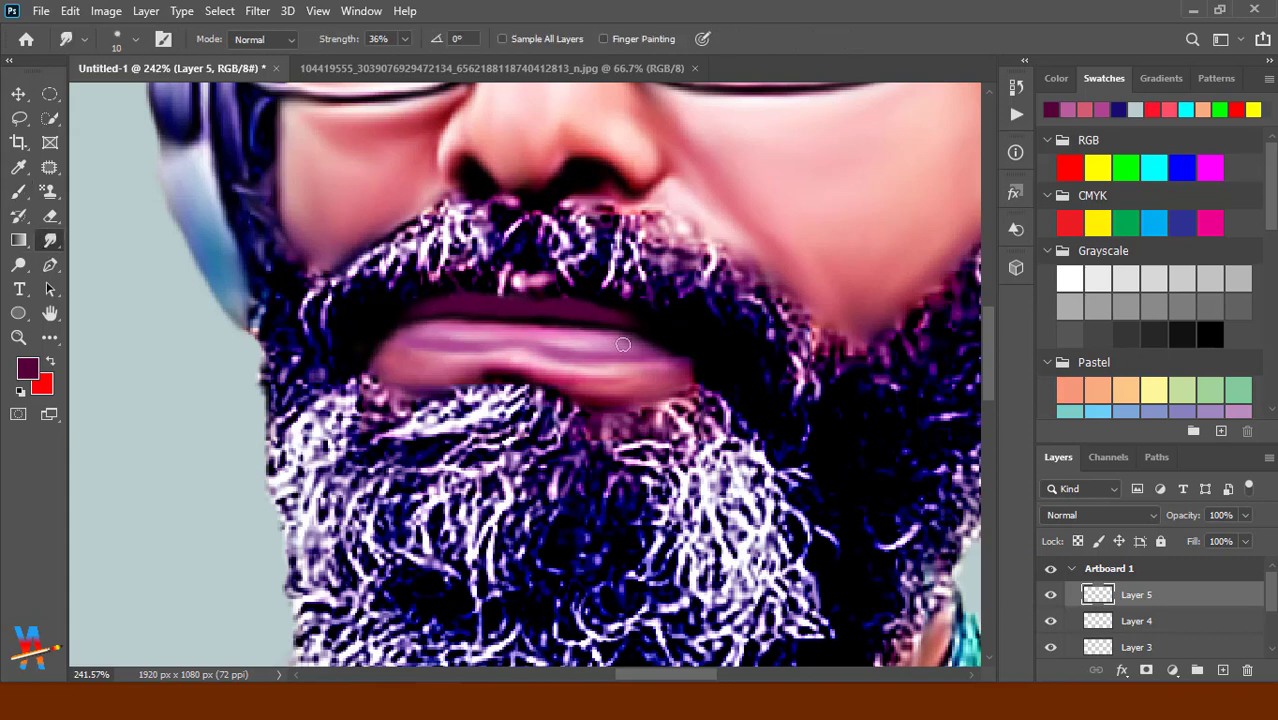
{"action": "key", "text": "z"}
{"action": "scroll", "coordinate": [525, 437], "scroll_direction": "down", "scroll_amount": 5}
{"action": "scroll", "coordinate": [542, 451], "scroll_direction": "up", "scroll_amount": 3}
{"action": "scroll", "coordinate": [600, 520], "scroll_direction": "up", "scroll_amount": 2}
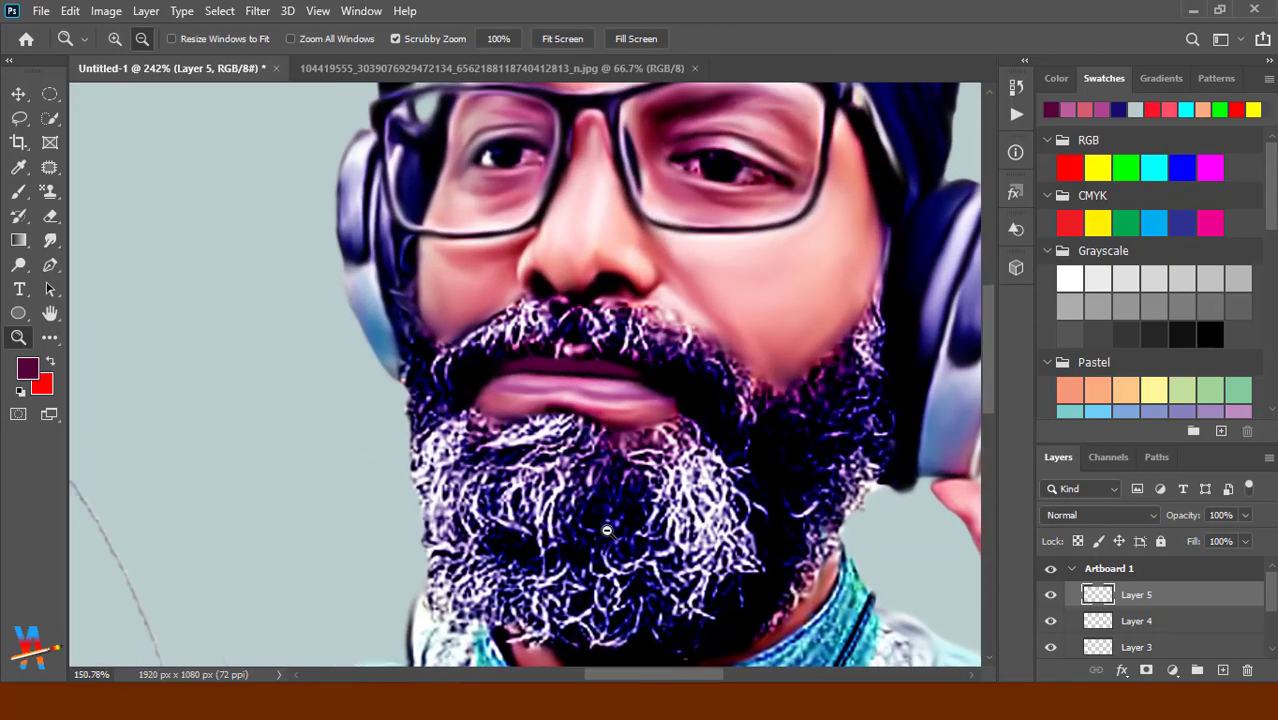
{"action": "scroll", "coordinate": [606, 531], "scroll_direction": "up", "scroll_amount": 1}
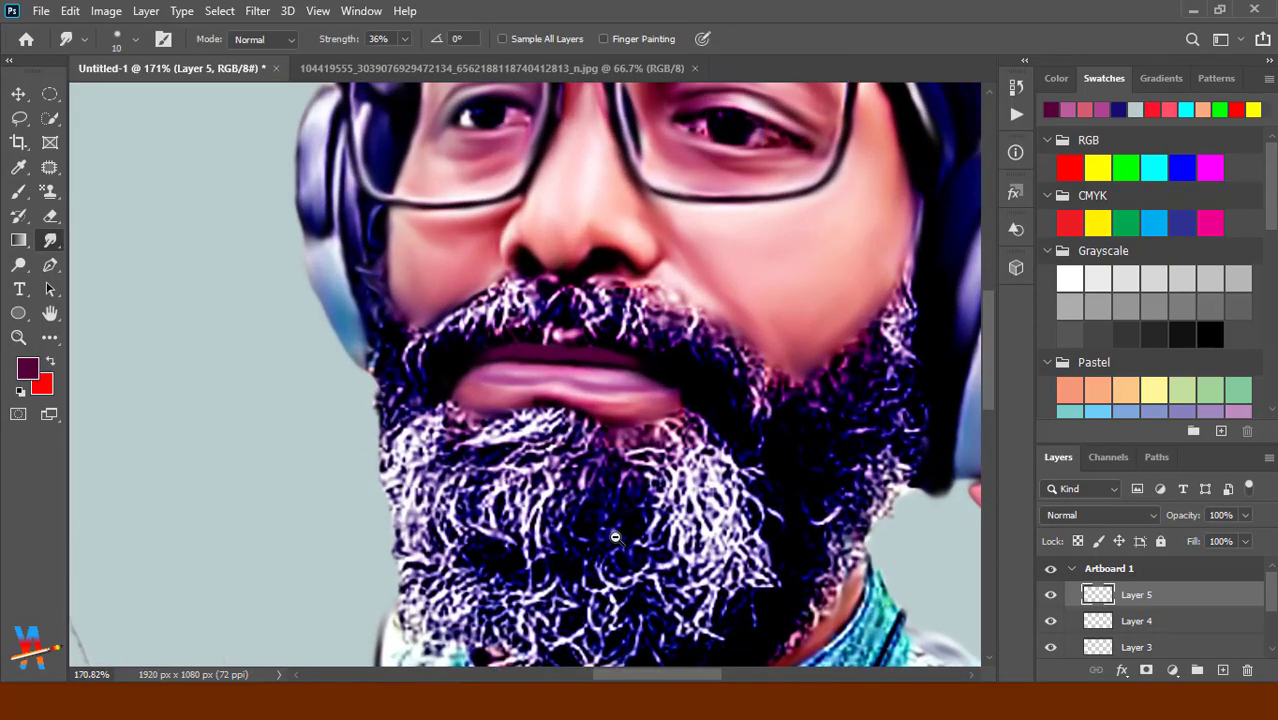
{"action": "scroll", "coordinate": [615, 537], "scroll_direction": "up", "scroll_amount": 5}
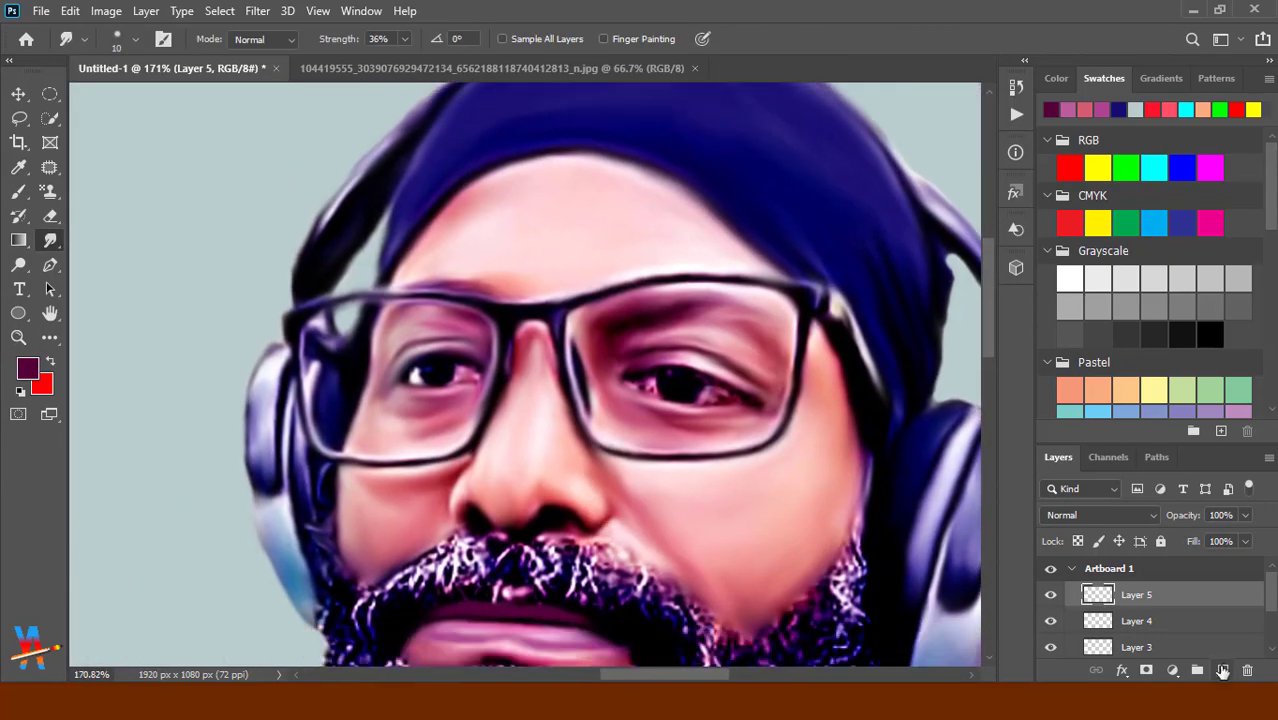
Add an empty layer and lower Layer 5's opacity to 91%.
{"action": "left_click", "coordinate": [1222, 670]}
{"action": "left_click", "coordinate": [1125, 625]}
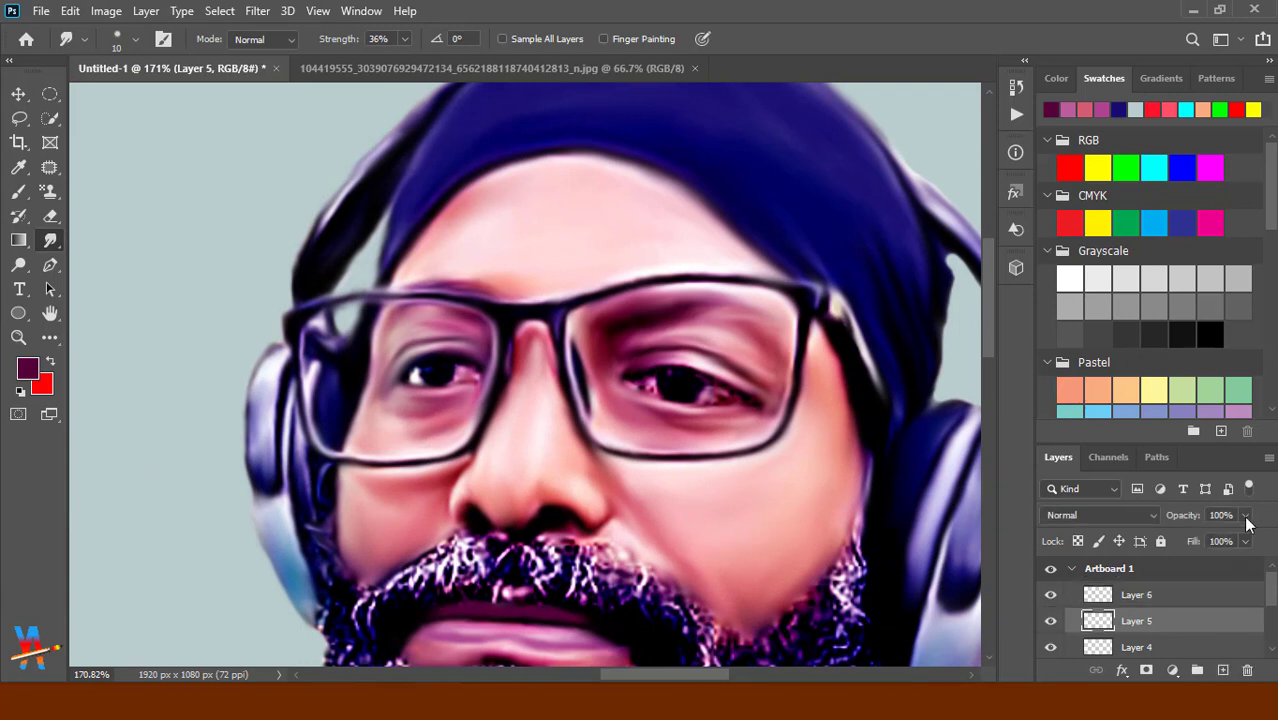
{"action": "left_click_drag", "start_coordinate": [1245, 515], "coordinate": [1240, 560]}
{"action": "left_click", "coordinate": [1160, 595]}
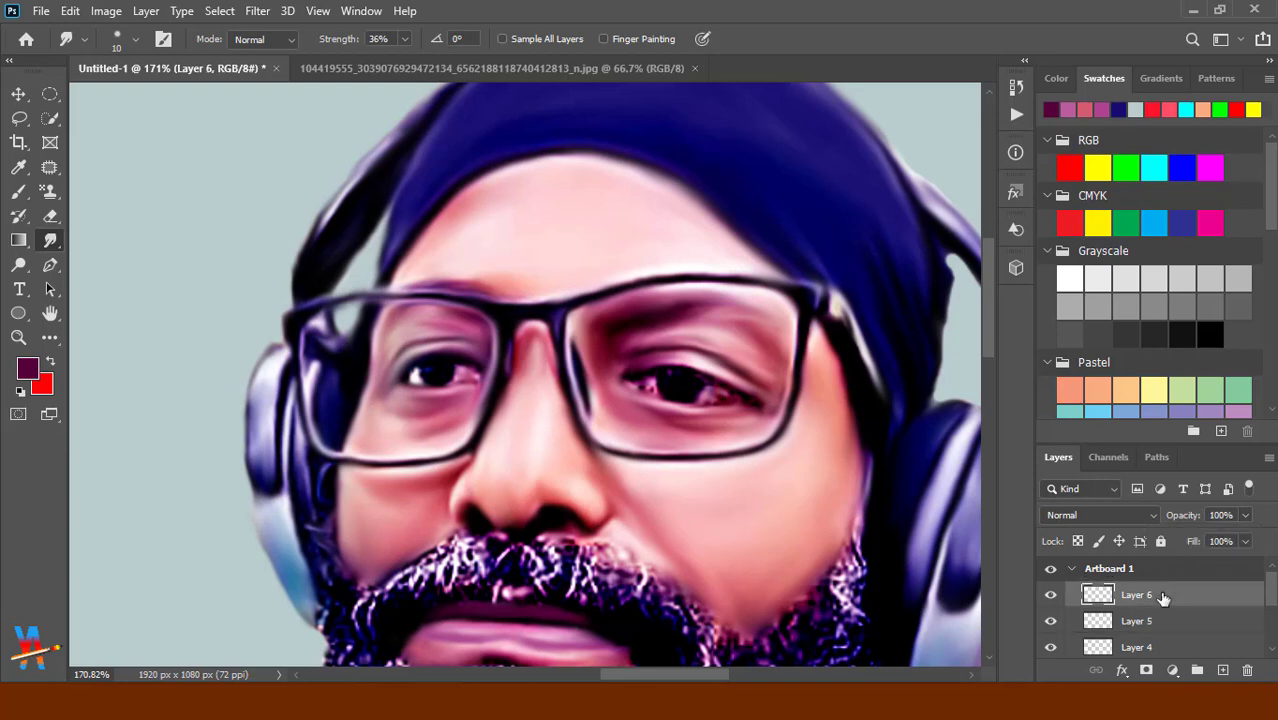
{"action": "key", "text": "z"}
{"action": "left_click_drag", "start_coordinate": [542, 425], "coordinate": [738, 485]}
{"action": "key", "text": "r"}
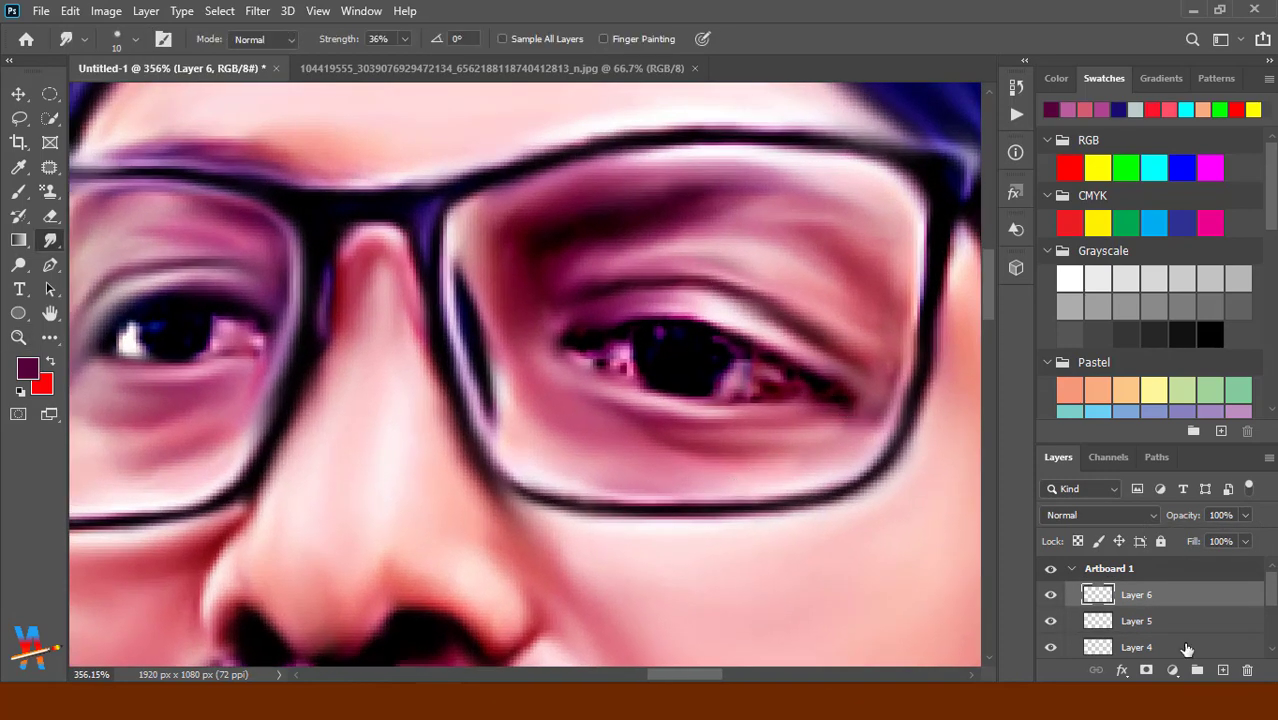
{"action": "scroll", "coordinate": [1186, 650], "scroll_direction": "down", "scroll_amount": 2}
{"action": "key", "text": "z"}
{"action": "left_click_drag", "start_coordinate": [633, 449], "coordinate": [480, 449]}
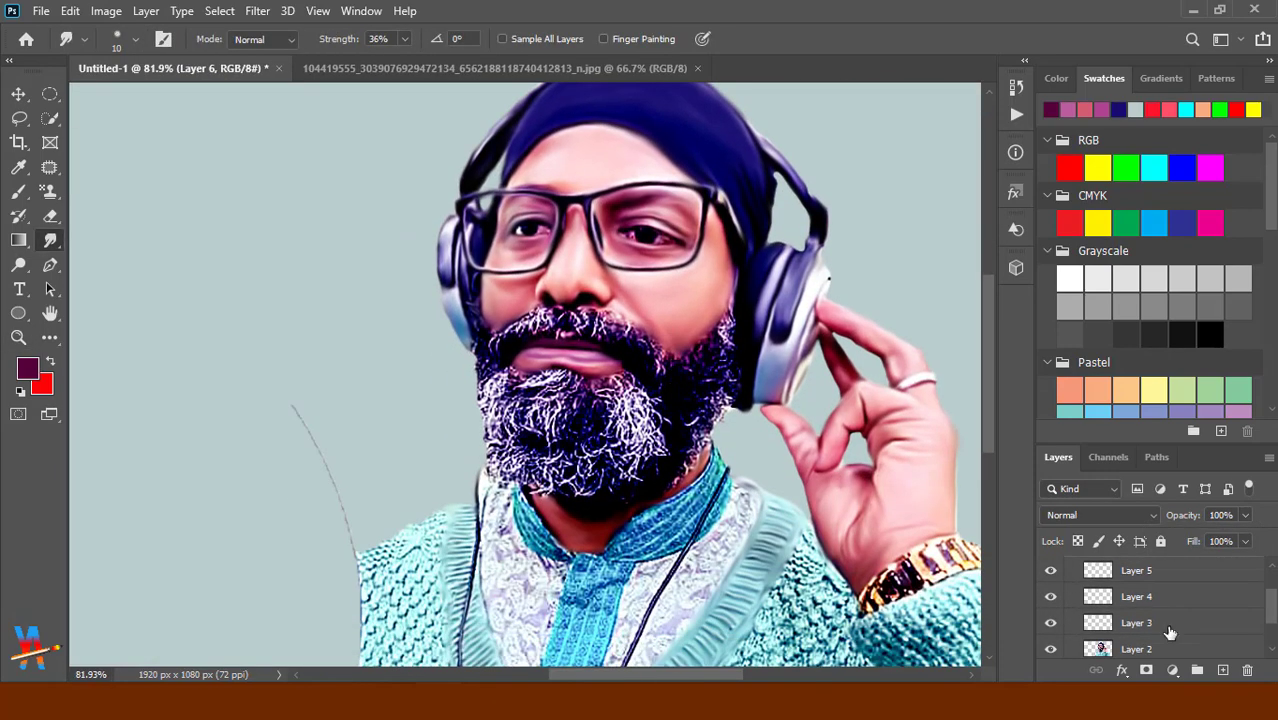
Merge Layers 2–5 into Layer 6 and add a new empty Layer 7.
{"action": "left_click", "coordinate": [1172, 654], "text": "shift"}
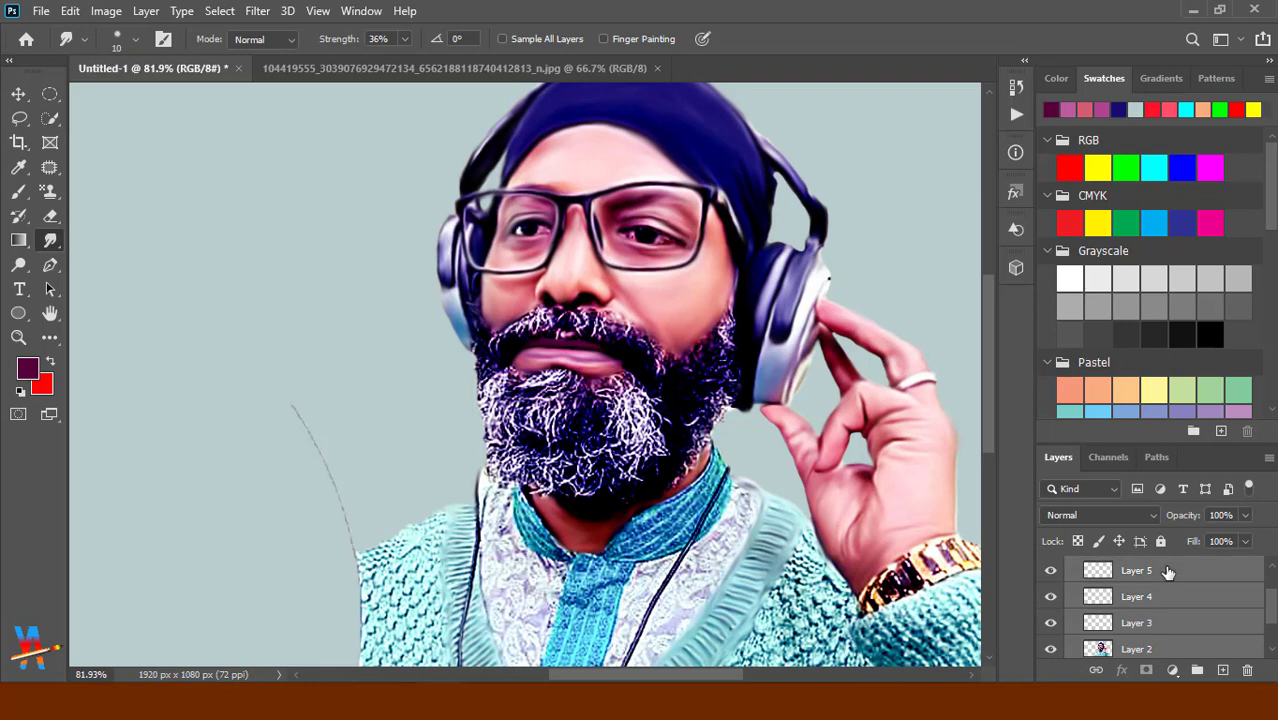
{"action": "right_click", "coordinate": [1117, 619]}
{"action": "left_click", "coordinate": [900, 531]}
{"action": "scroll", "coordinate": [563, 421], "scroll_direction": "up", "scroll_amount": 4}
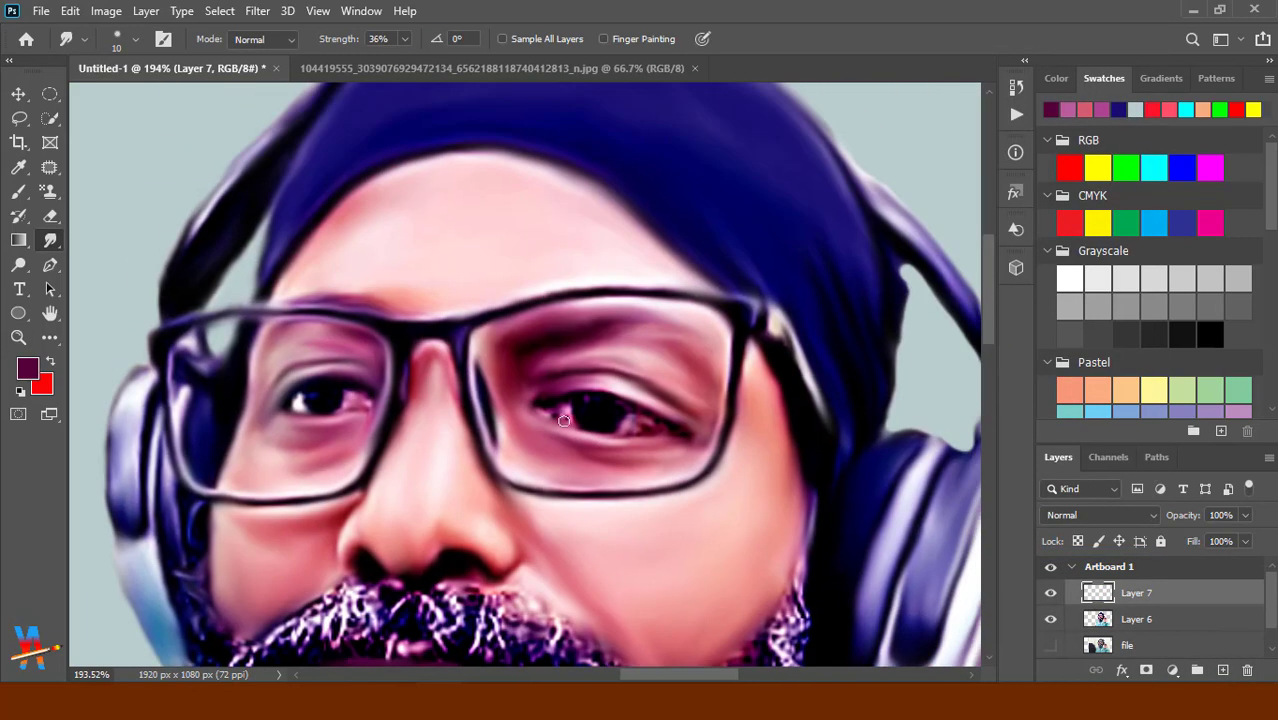
{"action": "key", "text": "ctrl+e"}
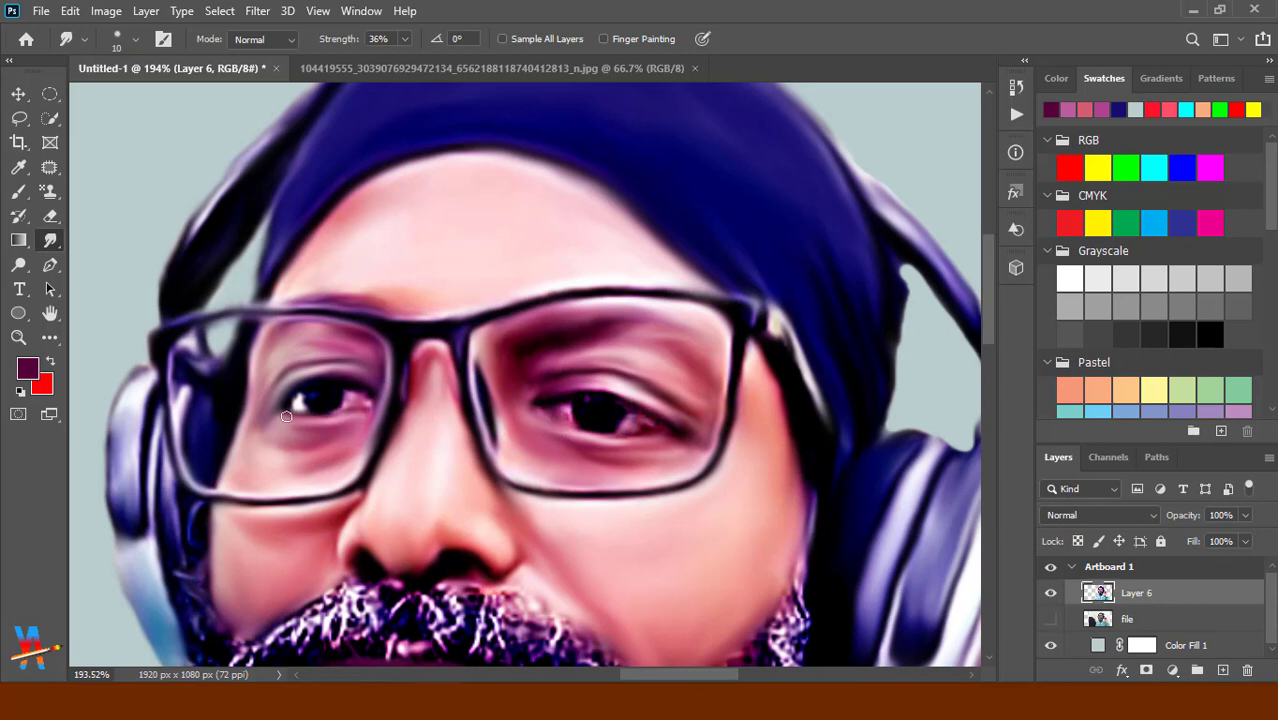
{"action": "left_click", "coordinate": [1222, 670]}
Paint white into the first eye's sclera on both sides of the iris and smudge the edges.
{"action": "left_click", "coordinate": [600, 440], "text": "ctrl+space"}
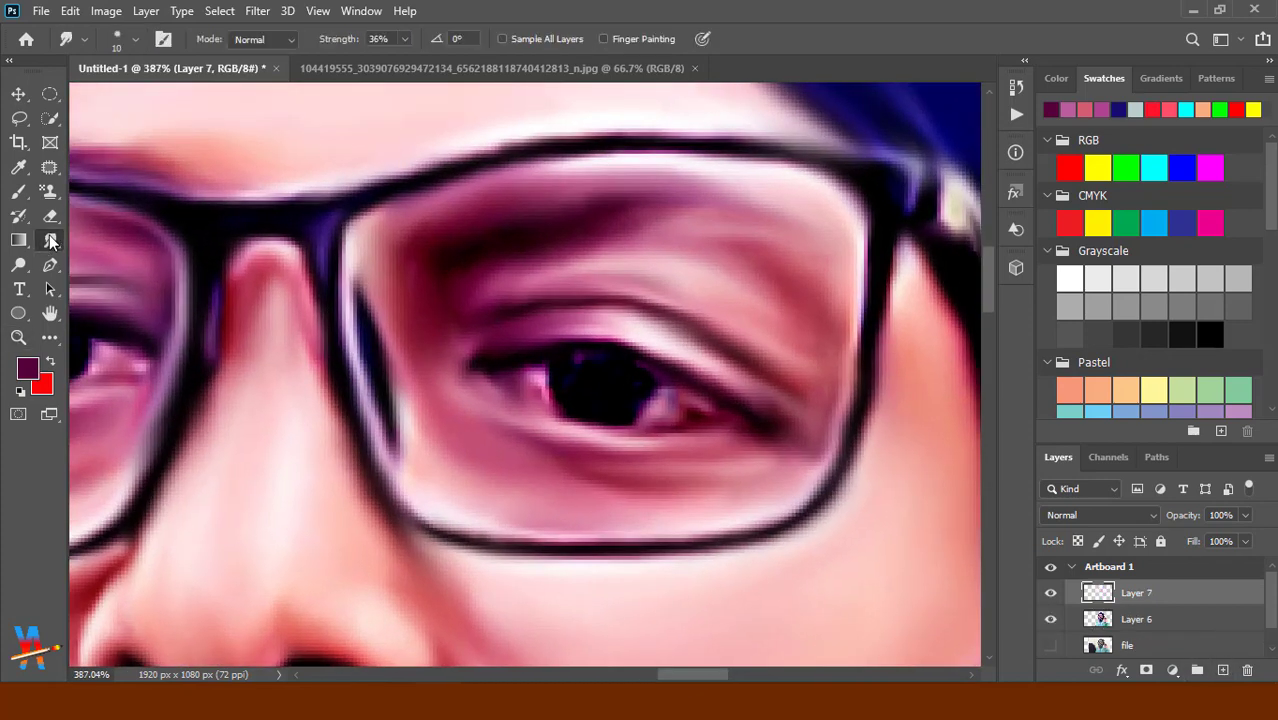
{"action": "key", "text": "b"}
{"action": "left_click", "coordinate": [1069, 279]}
{"action": "left_click_drag", "start_coordinate": [669, 380], "coordinate": [684, 412]}
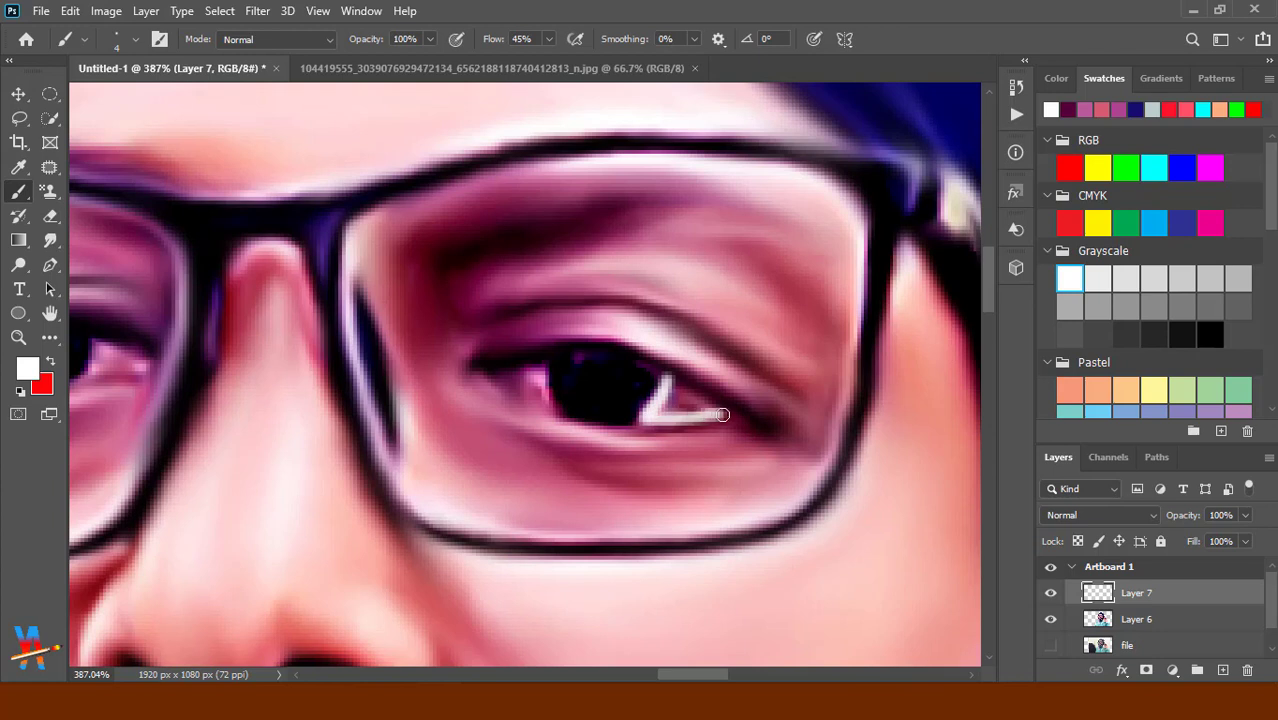
{"action": "left_click_drag", "start_coordinate": [535, 367], "coordinate": [547, 401]}
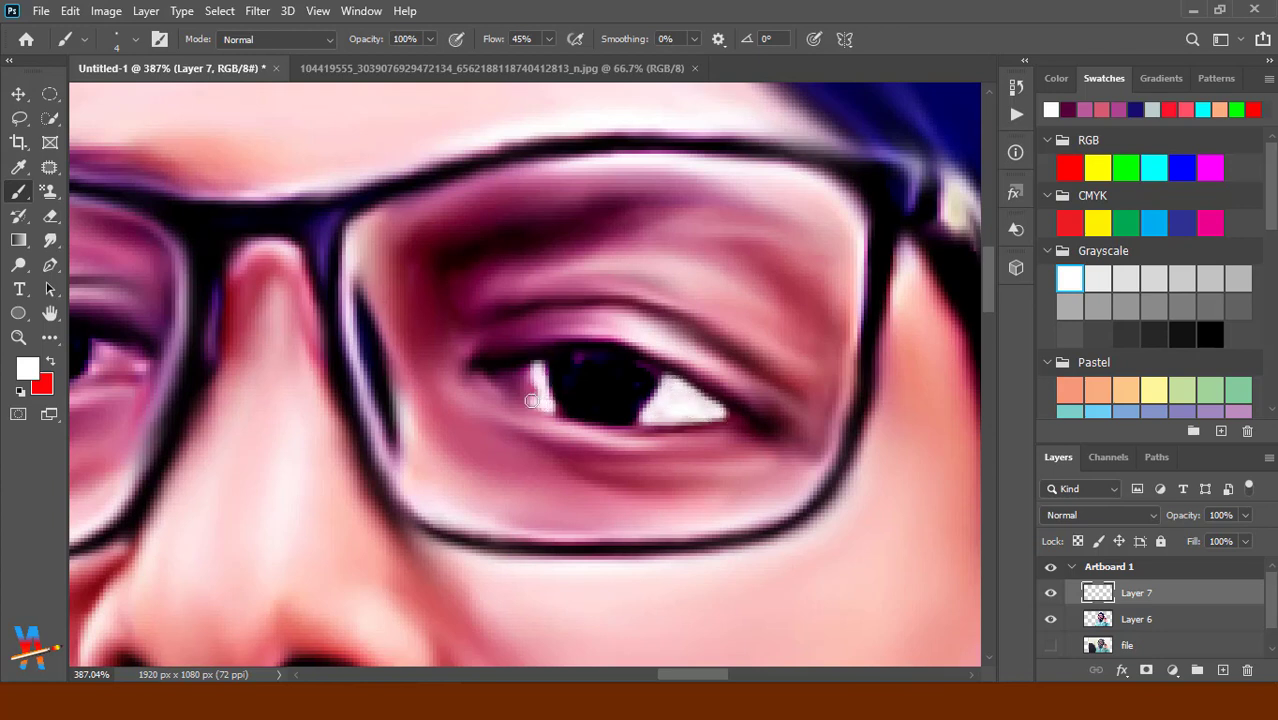
{"action": "key", "text": "shift+r"}
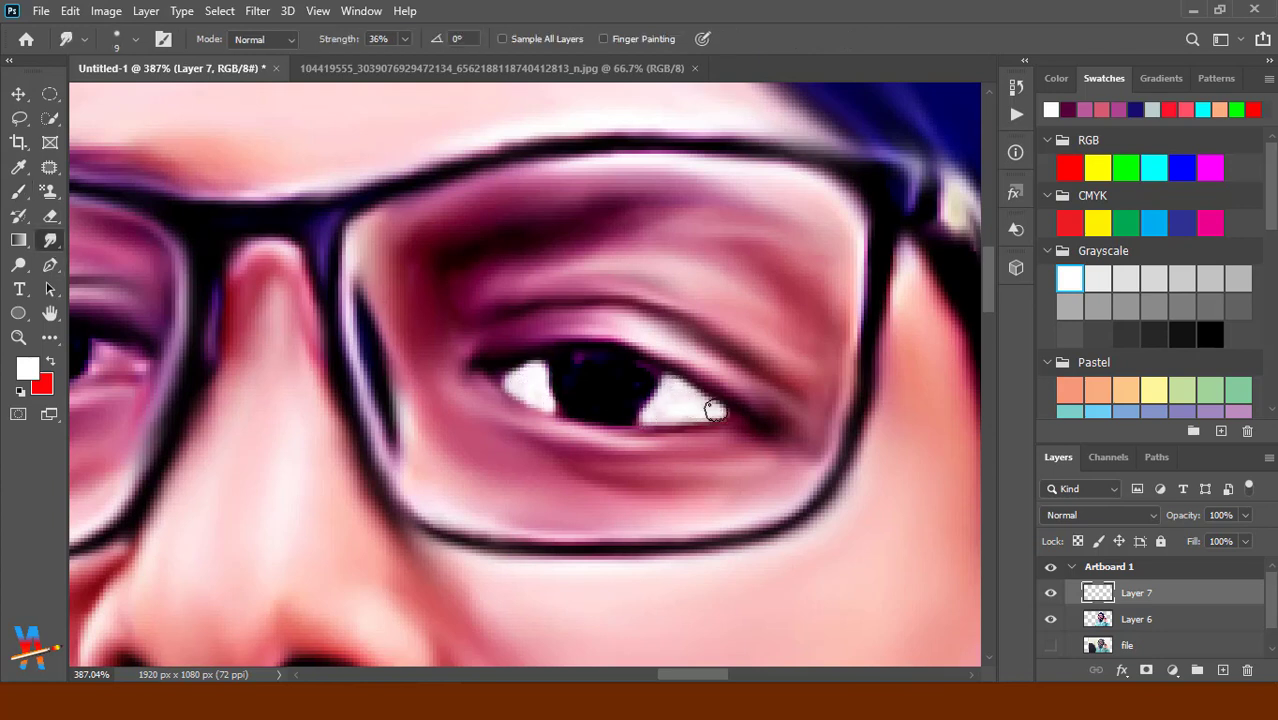
{"action": "mouse_move", "coordinate": [716, 401]}
{"action": "left_mouse_down"}
{"action": "mouse_move", "coordinate": [747, 425]}
{"action": "mouse_move", "coordinate": [685, 425]}
{"action": "mouse_move", "coordinate": [625, 402]}
{"action": "mouse_move", "coordinate": [659, 396]}
{"action": "mouse_move", "coordinate": [565, 410]}
{"action": "mouse_move", "coordinate": [507, 375]}
{"action": "mouse_move", "coordinate": [555, 387]}
{"action": "left_mouse_up"}
Paint and blend white into the other eye's whites, then add empty Layer 8.
{"action": "scroll", "coordinate": [414, 392], "scroll_direction": "left", "scroll_amount": 5}
{"action": "scroll", "coordinate": [414, 392], "scroll_direction": "up", "scroll_amount": 1}
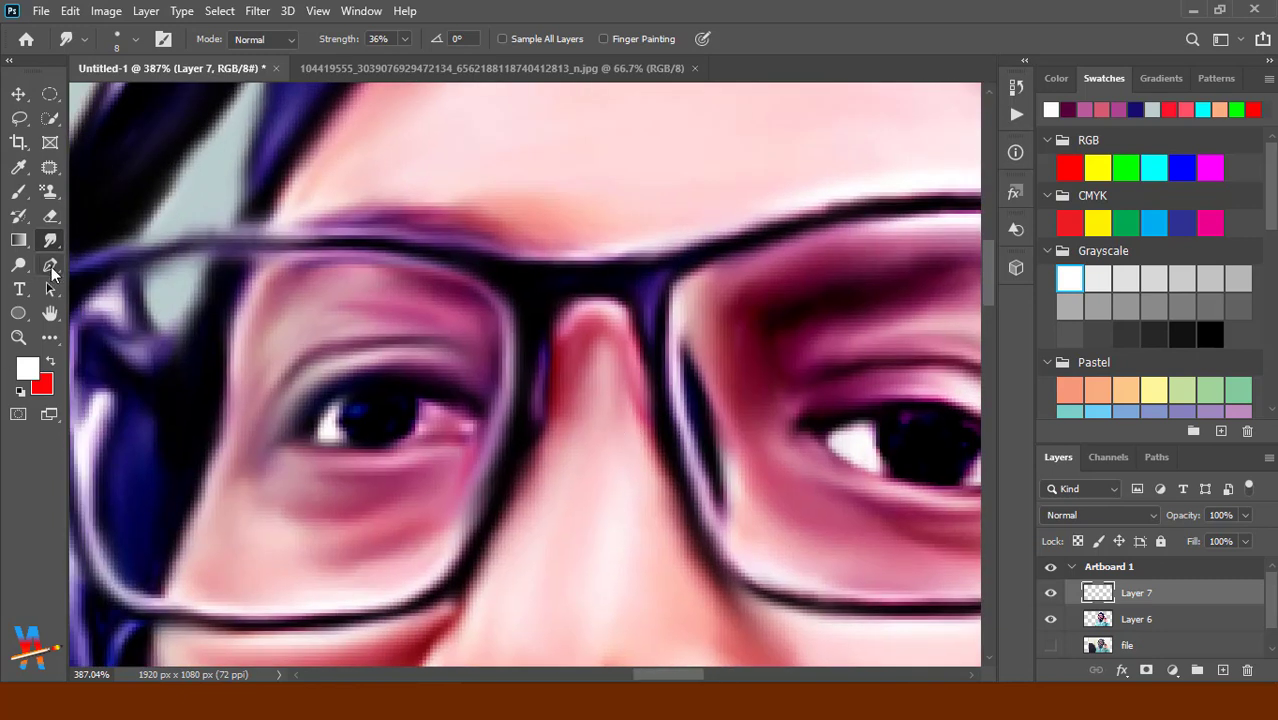
{"action": "key", "text": "b"}
{"action": "mouse_move", "coordinate": [425, 407]}
{"action": "left_mouse_down"}
{"action": "mouse_move", "coordinate": [465, 422]}
{"action": "mouse_move", "coordinate": [410, 392]}
{"action": "mouse_move", "coordinate": [428, 434]}
{"action": "mouse_move", "coordinate": [334, 414]}
{"action": "mouse_move", "coordinate": [311, 429]}
{"action": "left_mouse_up"}
{"action": "key", "text": "r"}
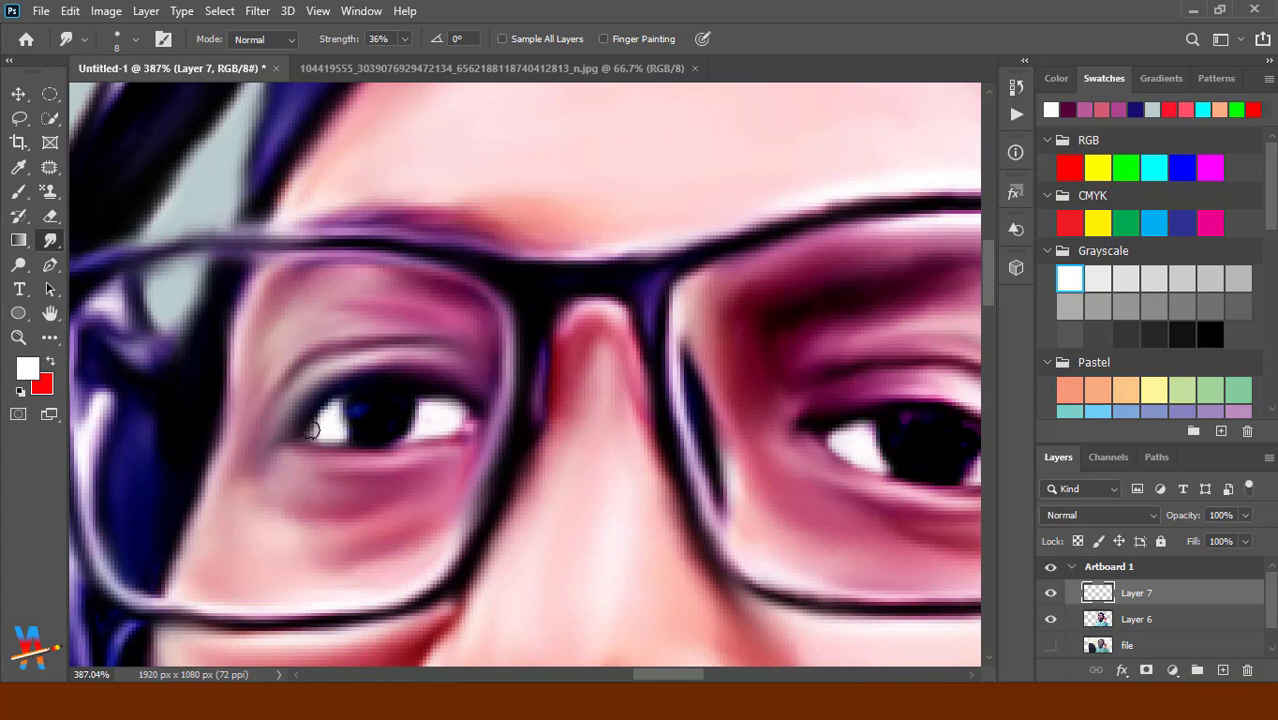
{"action": "left_click_drag", "start_coordinate": [573, 486], "coordinate": [508, 430]}
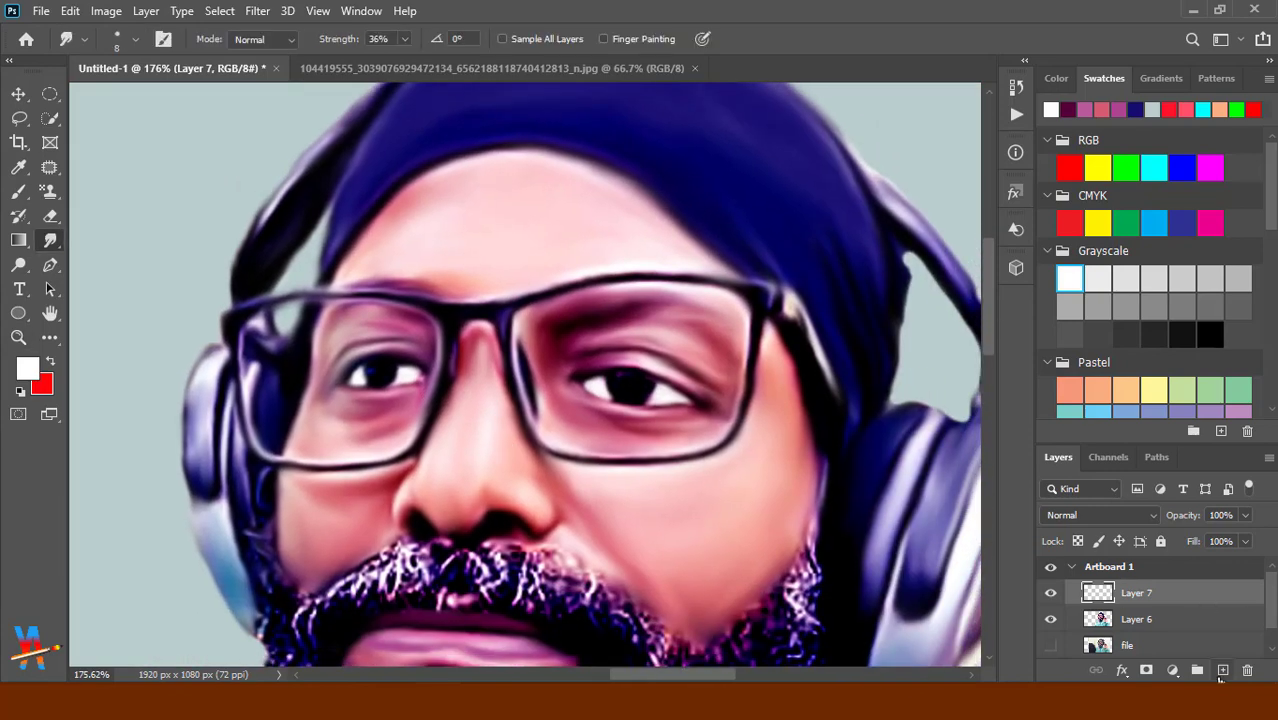
{"action": "left_click", "coordinate": [1222, 670]}
On a new layer, paint both pupils solid black over the coloured specks.
{"action": "key", "text": "b"}
{"action": "left_click", "coordinate": [1210, 334]}
{"action": "left_click_drag", "start_coordinate": [618, 395], "coordinate": [685, 500]}
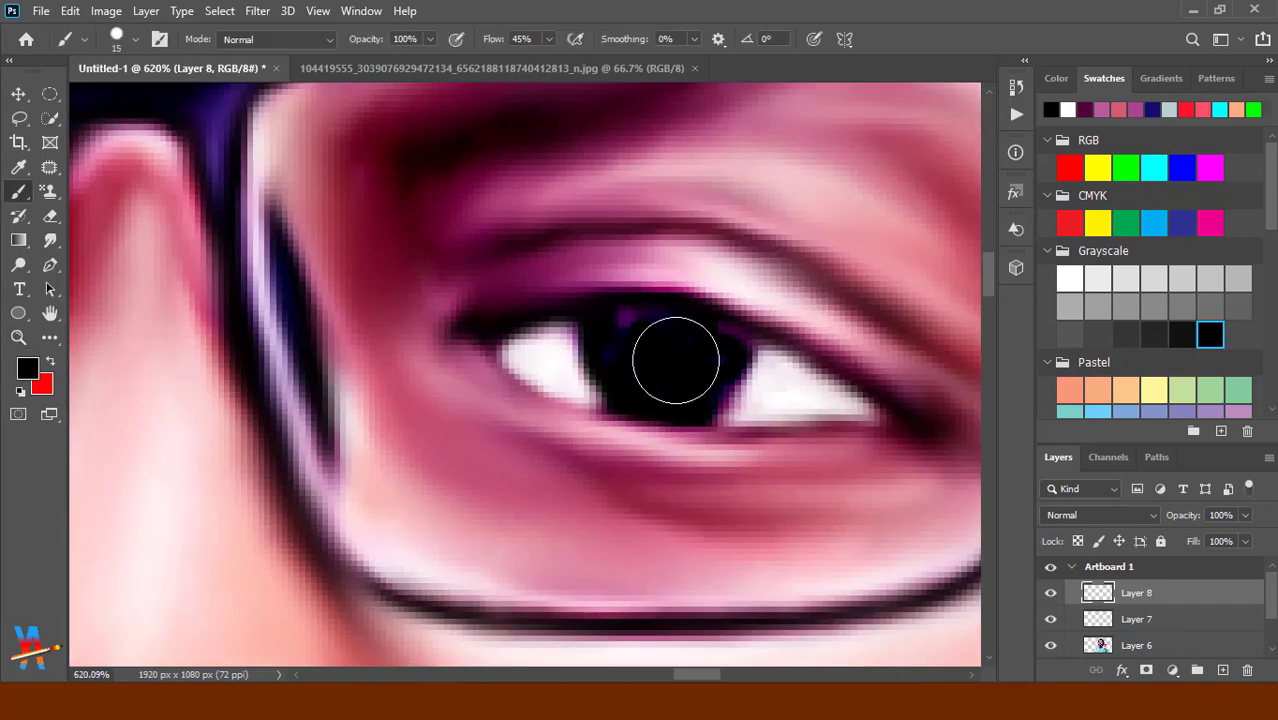
{"action": "key", "text": "bracketright"}
{"action": "mouse_move", "coordinate": [662, 354]}
{"action": "left_mouse_down"}
{"action": "mouse_move", "coordinate": [697, 369]}
{"action": "mouse_move", "coordinate": [633, 357]}
{"action": "left_mouse_up"}
{"action": "right_click", "coordinate": [696, 368]}
{"action": "key", "text": "Escape"}
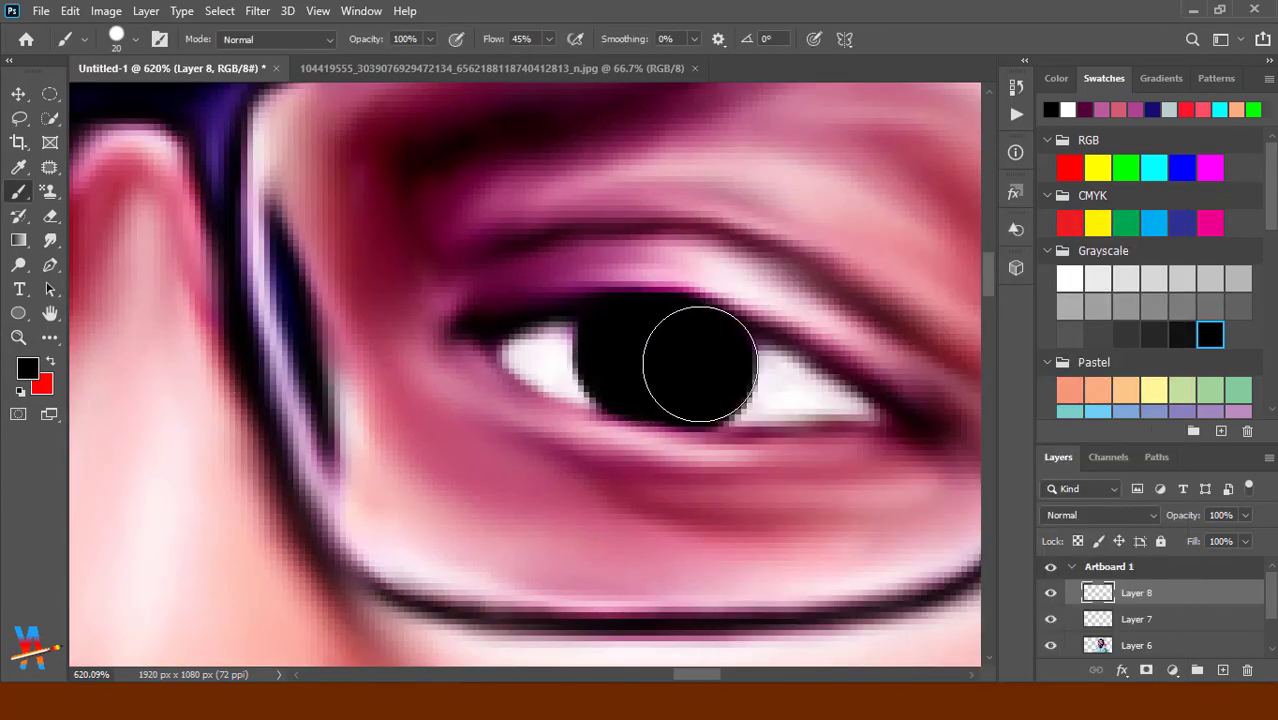
{"action": "key", "text": "bracketleft"}
{"action": "key", "text": "bracketleft"}
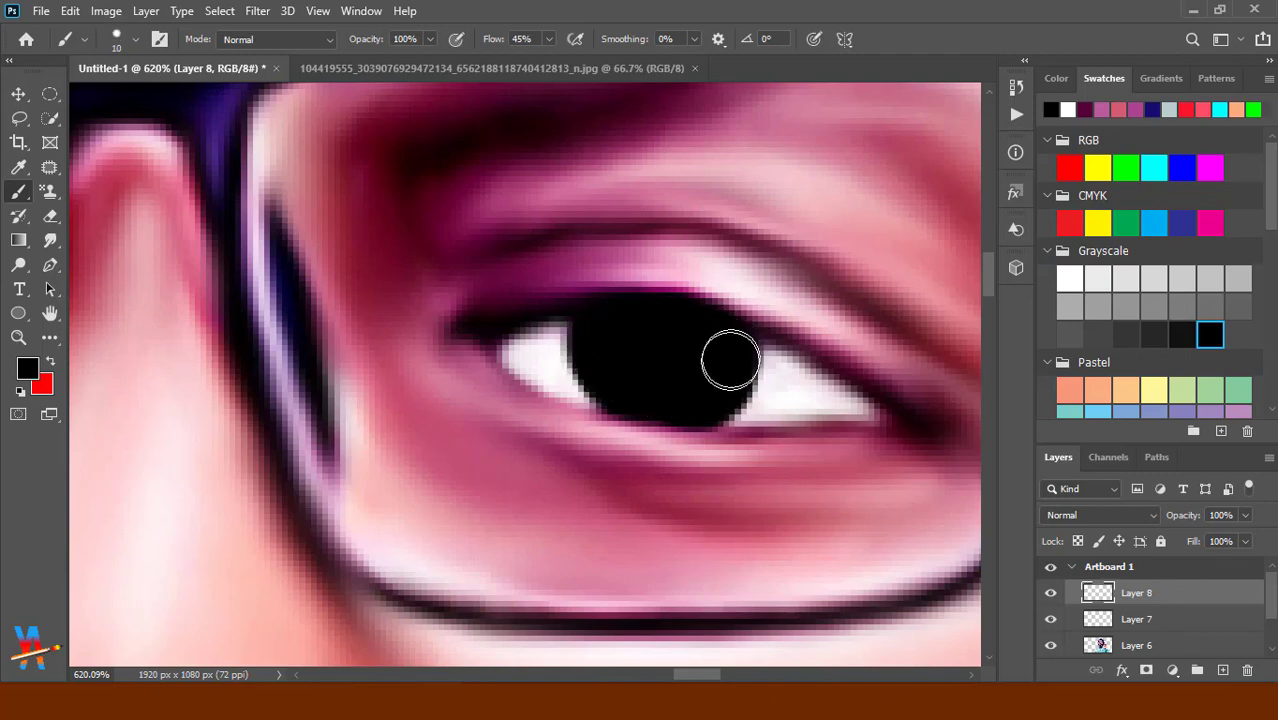
{"action": "scroll", "coordinate": [430, 366], "scroll_direction": "left", "scroll_amount": 5}
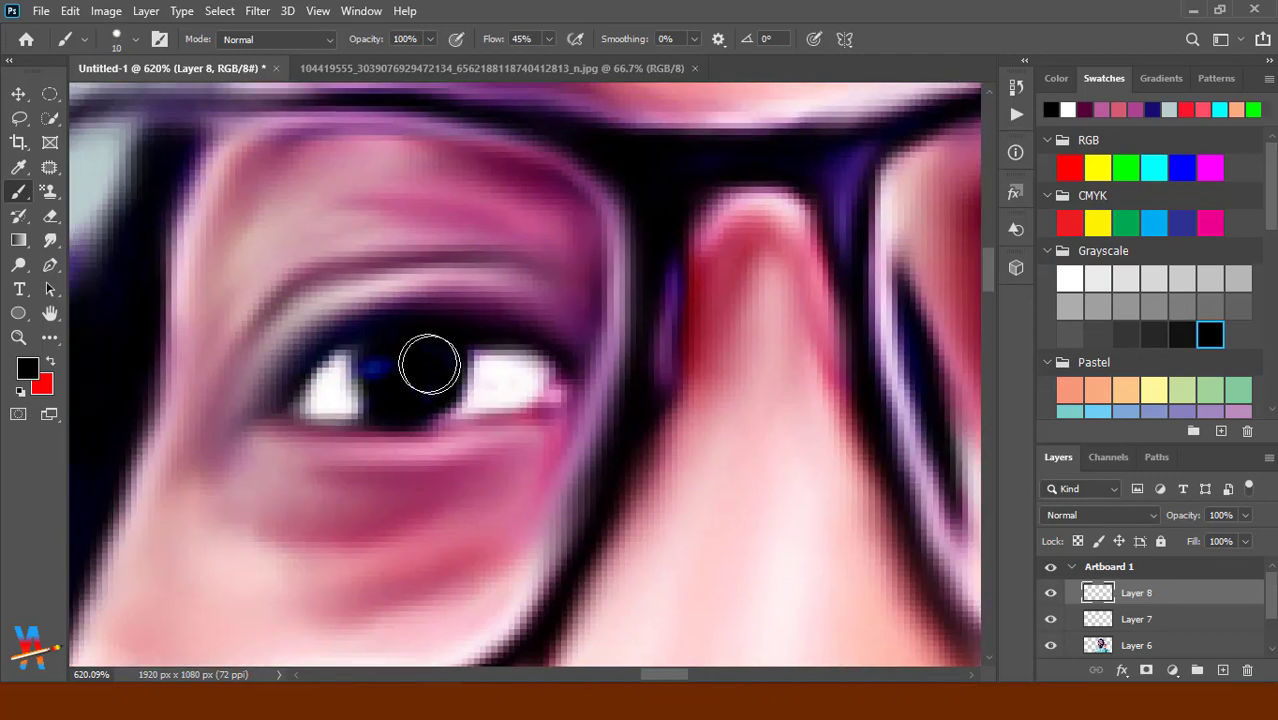
{"action": "mouse_move", "coordinate": [430, 366]}
{"action": "left_mouse_down"}
{"action": "mouse_move", "coordinate": [374, 388]}
{"action": "mouse_move", "coordinate": [414, 380]}
{"action": "mouse_move", "coordinate": [417, 392]}
{"action": "left_mouse_up"}
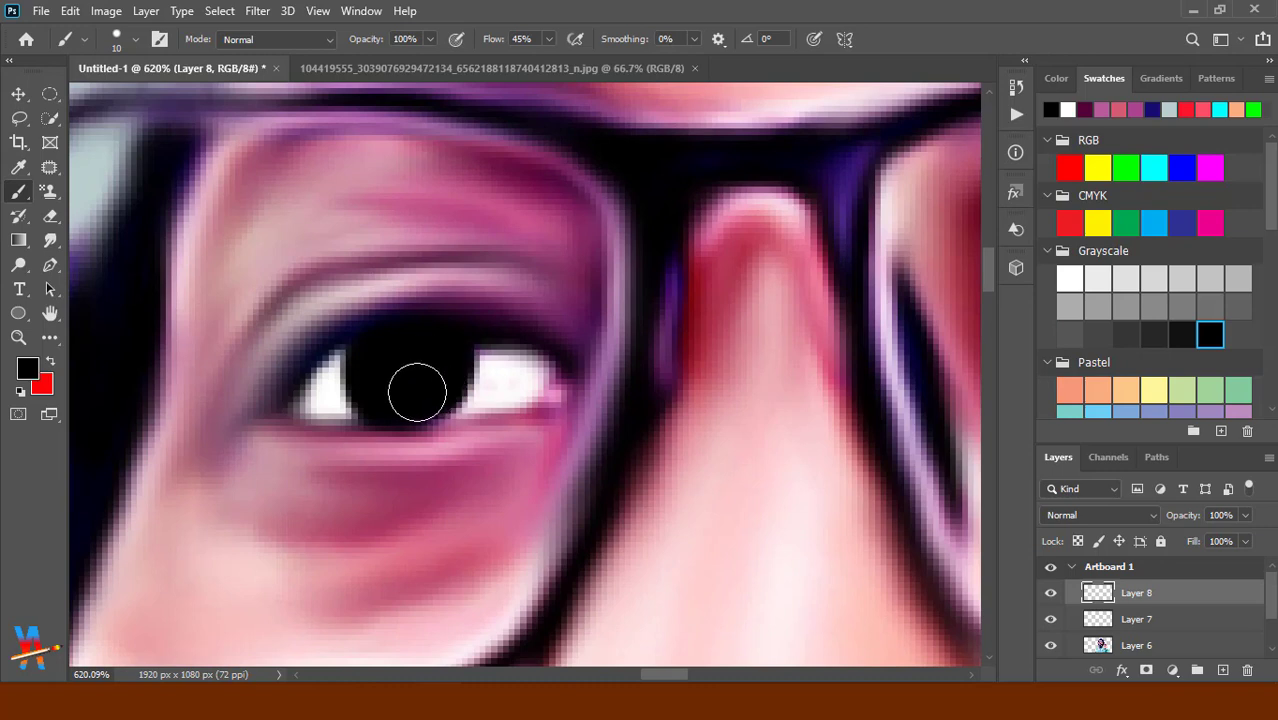
On Layer 7, brighten the eye whites on both sides of the pupil with white.
{"action": "key", "text": "alt+bracketleft"}
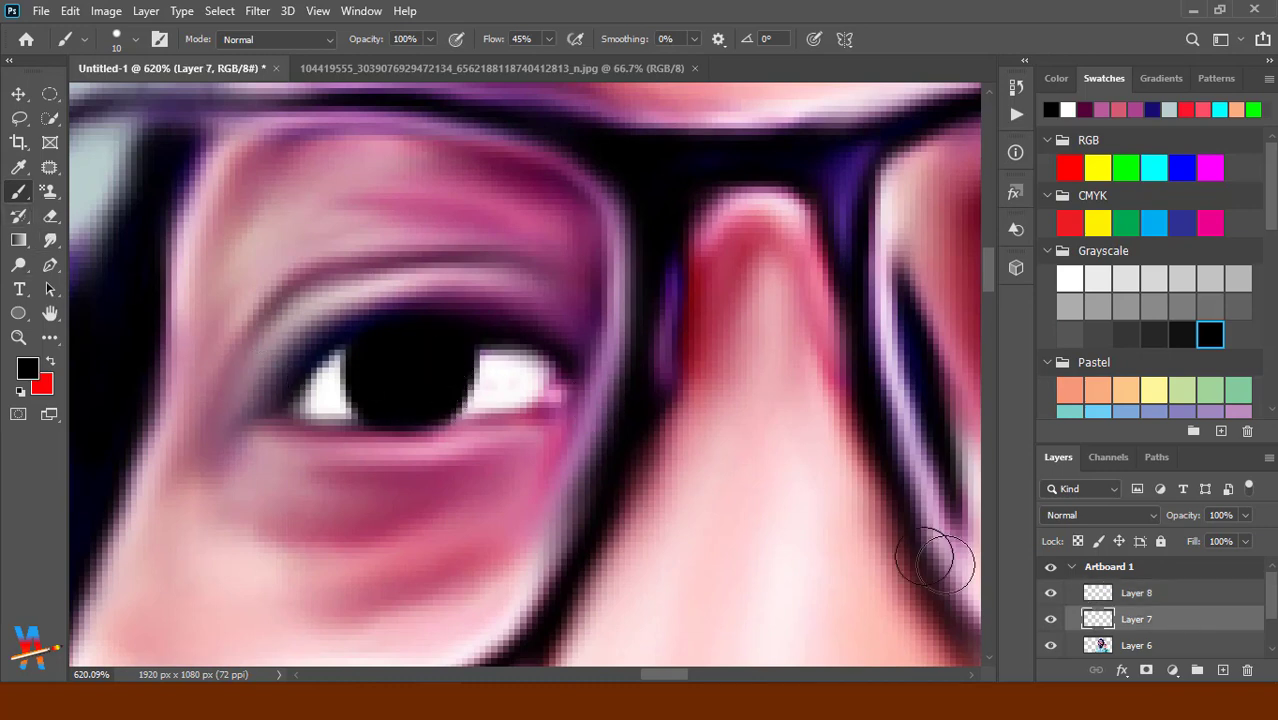
{"action": "left_click", "coordinate": [1069, 278]}
{"action": "key", "text": "bracketleft"}
{"action": "key", "text": "bracketleft"}
{"action": "key", "text": "bracketleft"}
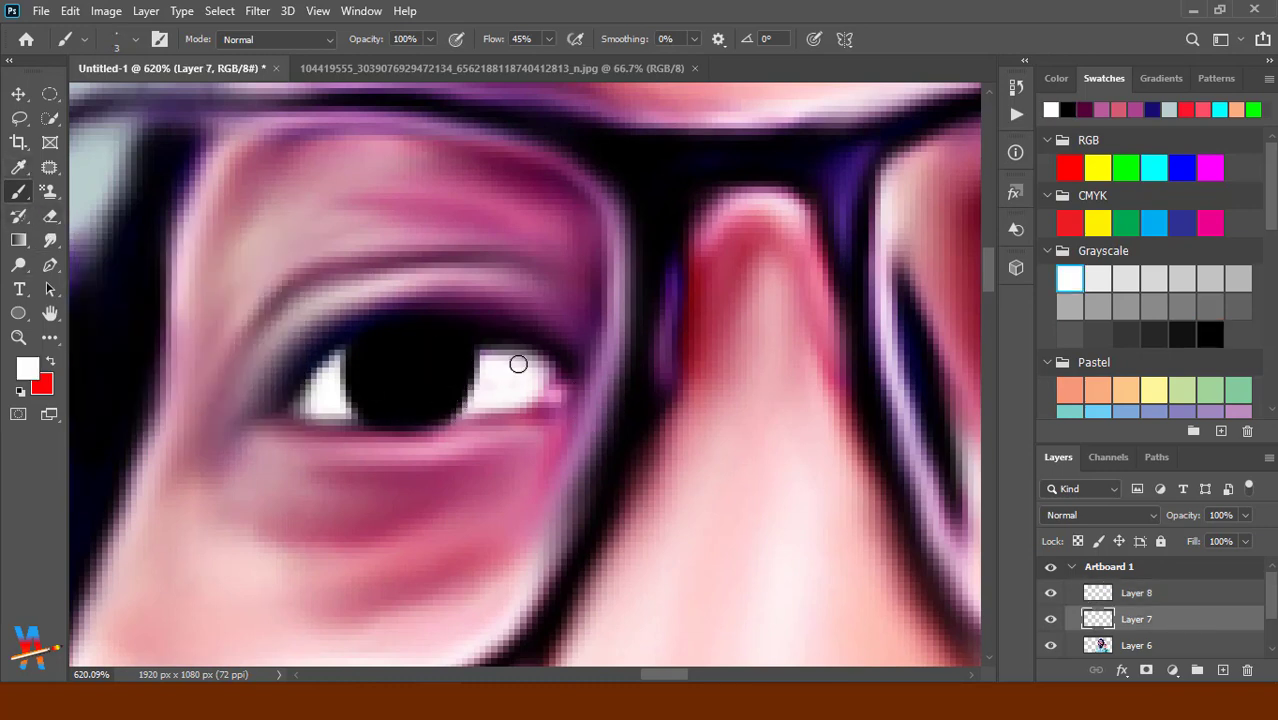
{"action": "mouse_move", "coordinate": [518, 364]}
{"action": "left_mouse_down"}
{"action": "mouse_move", "coordinate": [485, 345]}
{"action": "mouse_move", "coordinate": [490, 368]}
{"action": "left_mouse_up"}
{"action": "left_click_drag", "start_coordinate": [336, 411], "coordinate": [304, 414]}
{"action": "left_click_drag", "start_coordinate": [494, 383], "coordinate": [537, 367]}
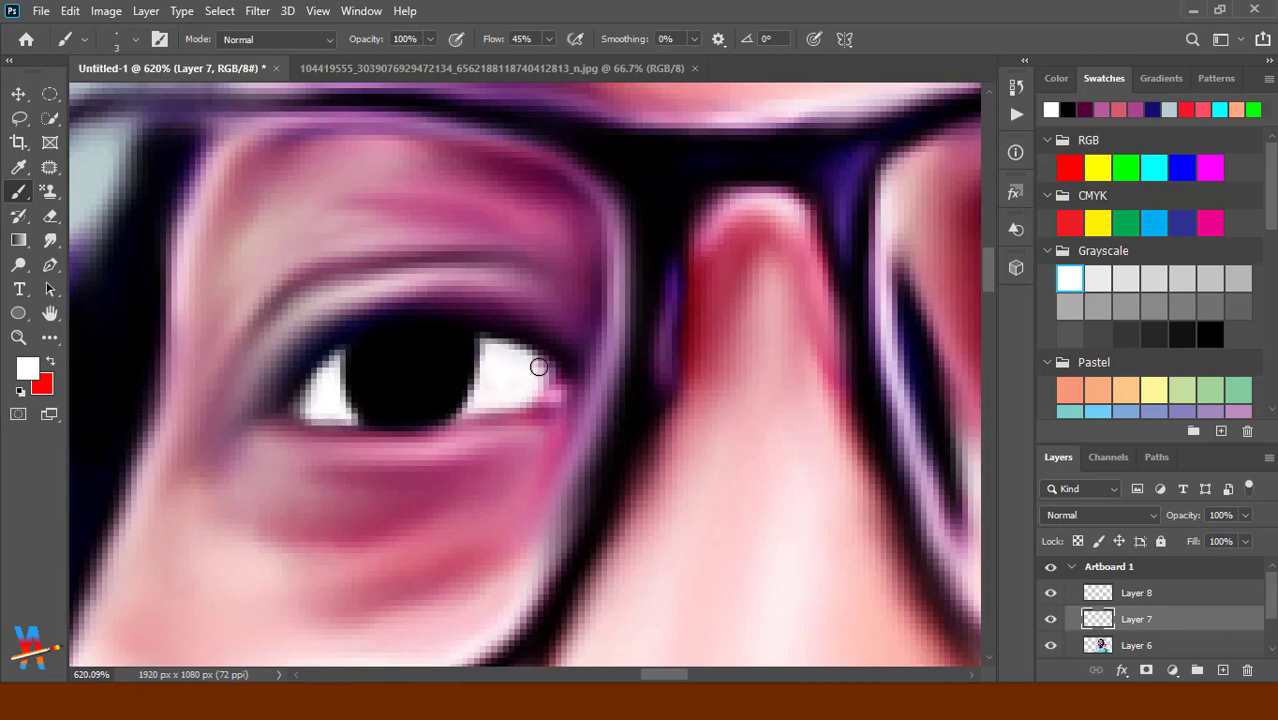
{"action": "scroll", "coordinate": [391, 394], "scroll_direction": "down", "scroll_amount": 6}
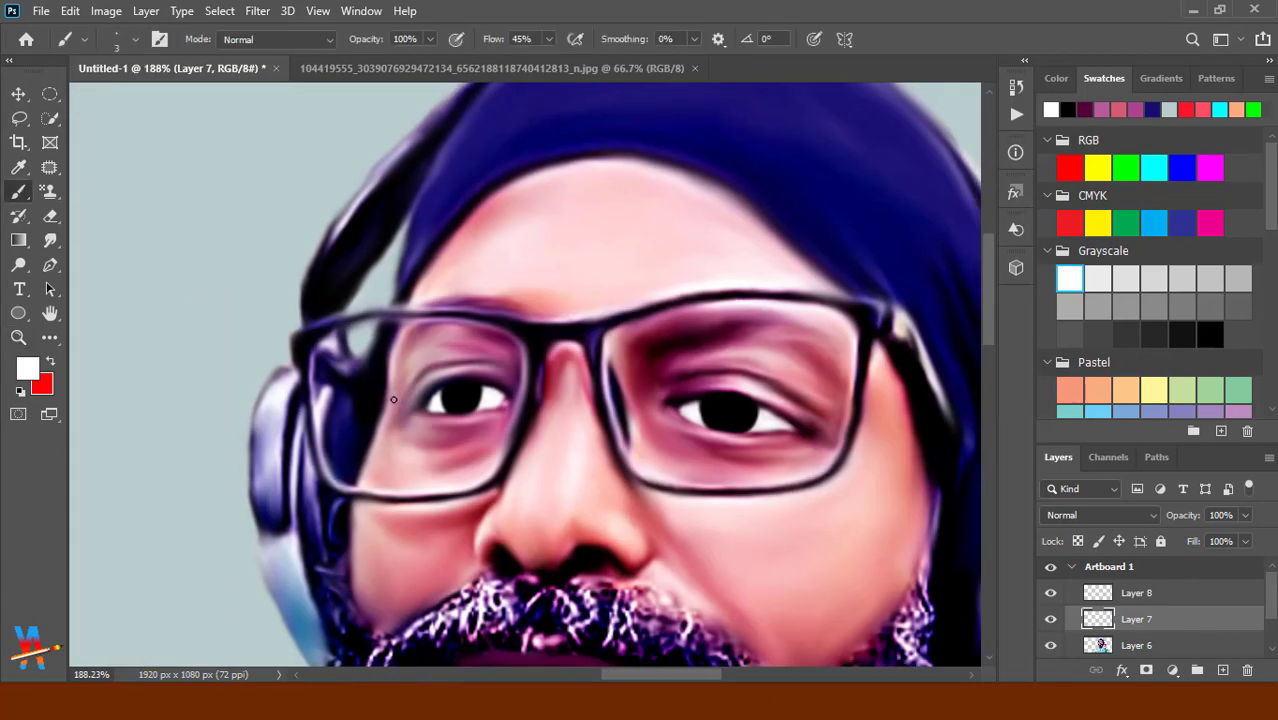
Soften the black pupils on Layer 8 with a 2.3-pixel Gaussian Blur.
{"action": "left_click", "coordinate": [1136, 593]}
{"action": "left_click", "coordinate": [257, 10]}
{"action": "left_click", "coordinate": [540, 290]}
{"action": "left_click_drag", "start_coordinate": [600, 102], "coordinate": [937, 118]}
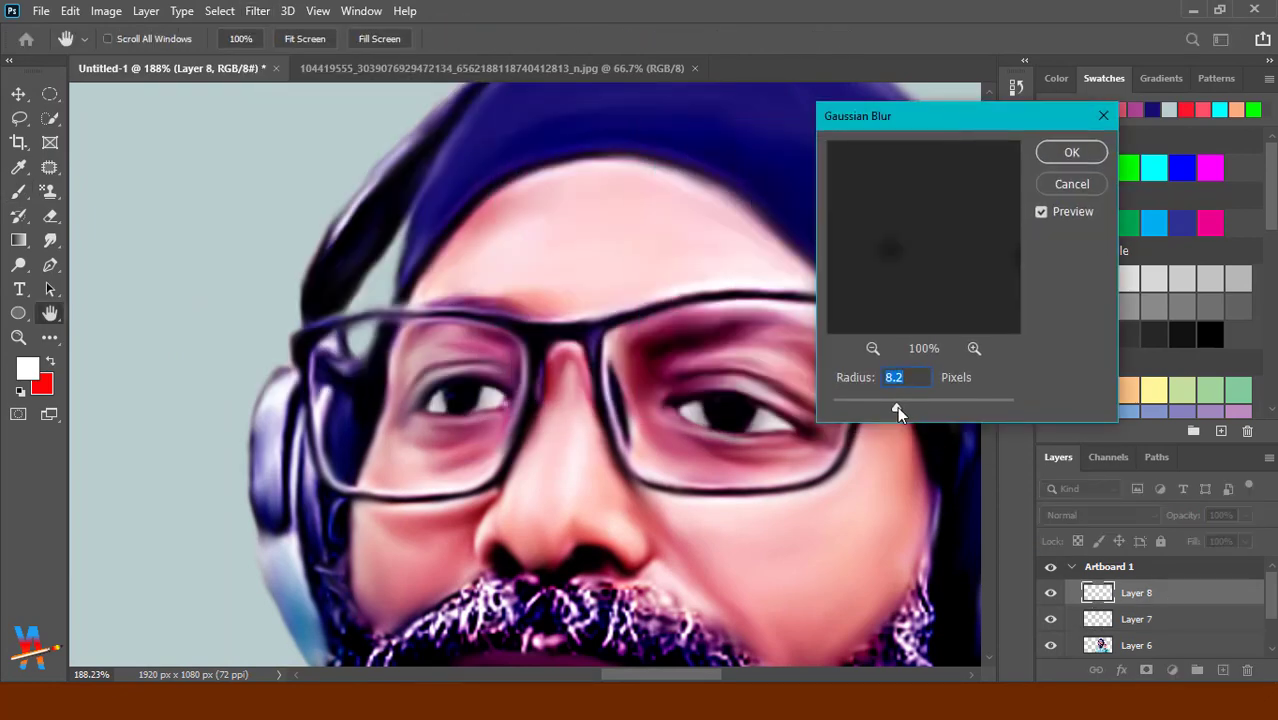
{"action": "left_click_drag", "start_coordinate": [897, 406], "coordinate": [854, 412]}
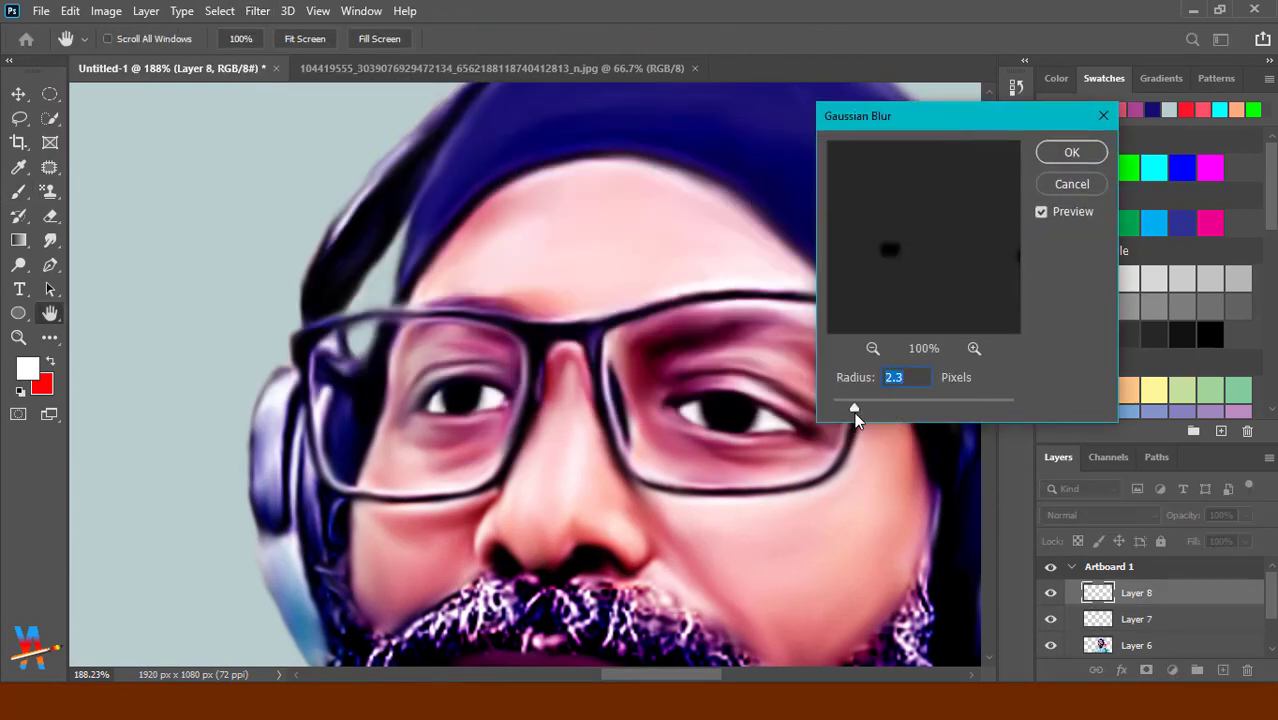
{"action": "left_click", "coordinate": [1071, 152]}
{"action": "key", "text": "b"}
{"action": "left_click", "coordinate": [1222, 669]}
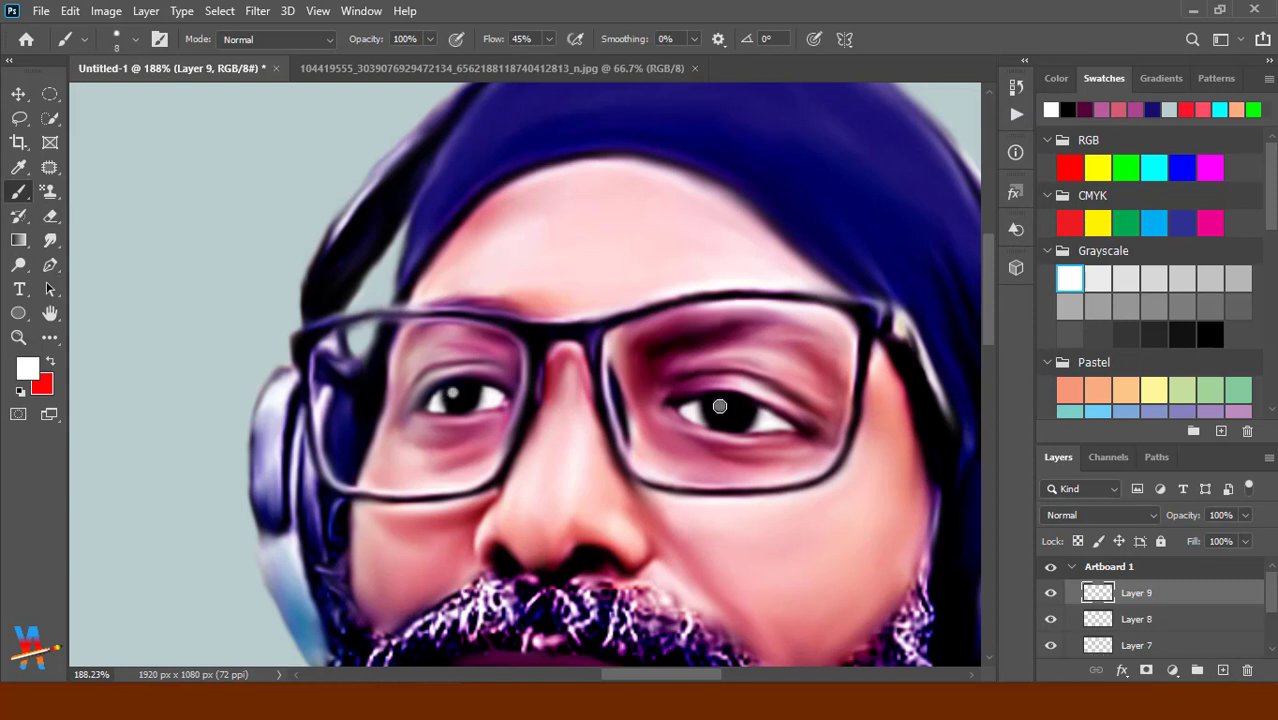
Delete the empty Layer 9 and smudge the edge of the eye white.
{"action": "right_click", "coordinate": [551, 469]}
{"action": "key", "text": "Escape"}
{"action": "scroll", "coordinate": [493, 474], "scroll_direction": "down", "scroll_amount": 5}
{"action": "left_click", "coordinate": [1248, 670]}
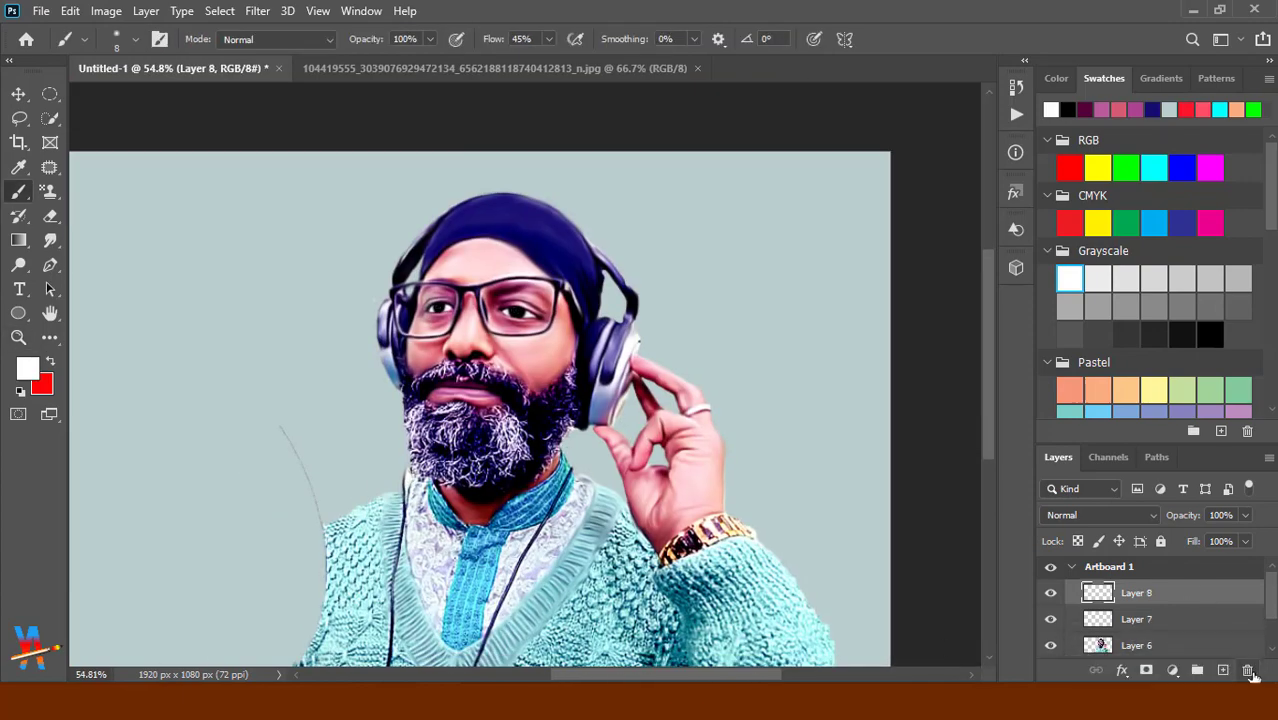
{"action": "scroll", "coordinate": [548, 397], "scroll_direction": "up", "scroll_amount": 3}
{"action": "scroll", "coordinate": [434, 423], "scroll_direction": "up", "scroll_amount": 2}
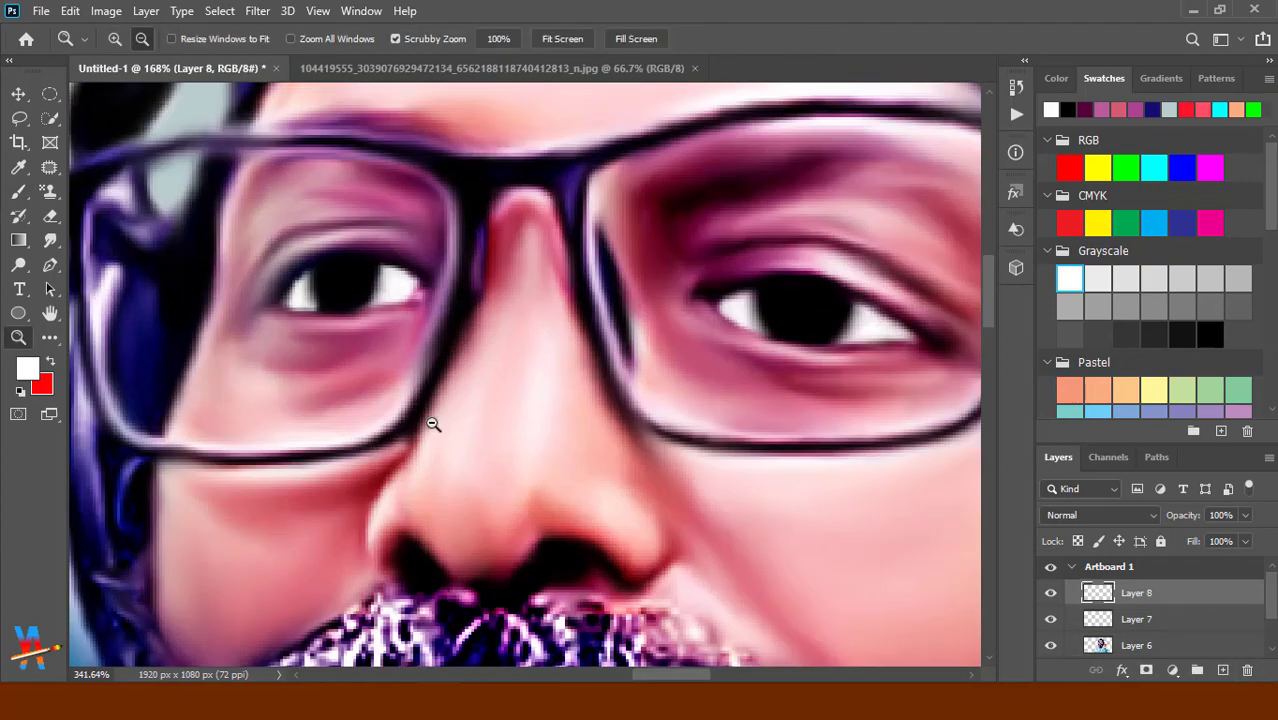
{"action": "scroll", "coordinate": [298, 266], "scroll_direction": "up", "scroll_amount": 2}
{"action": "key", "text": "r"}
{"action": "left_click_drag", "start_coordinate": [400, 245], "coordinate": [385, 238]}
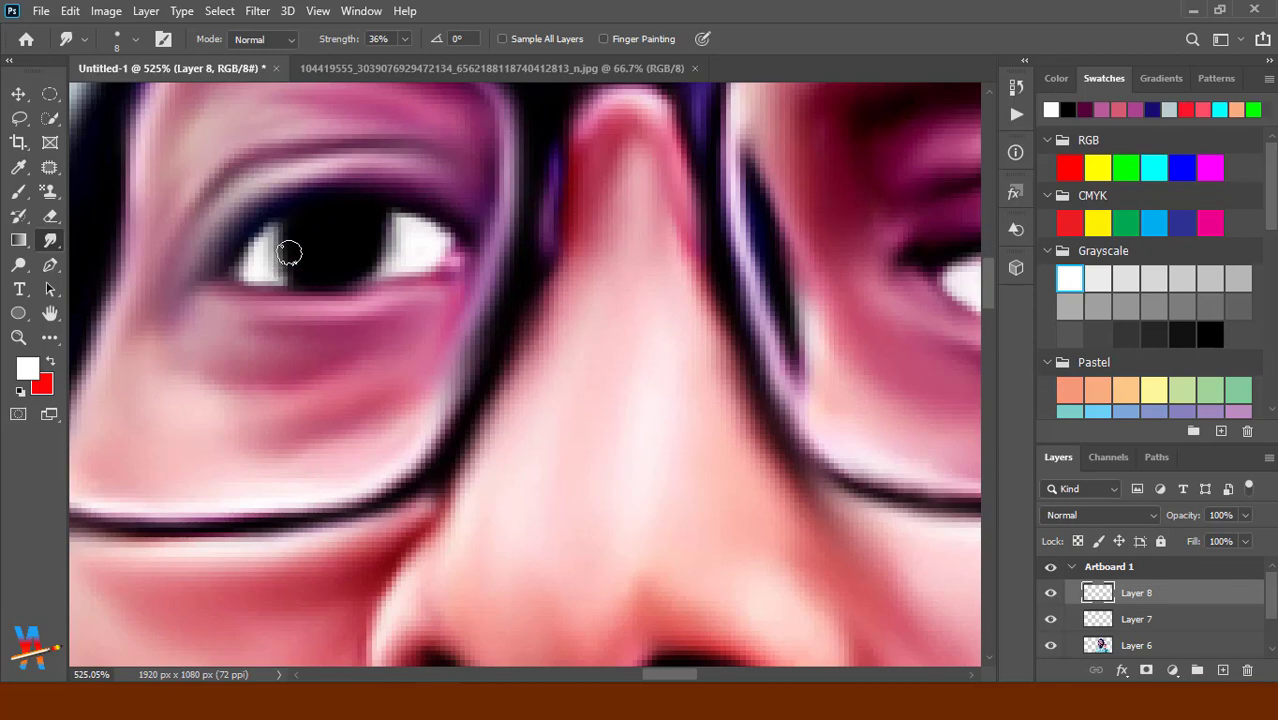
{"action": "left_click_drag", "start_coordinate": [909, 322], "coordinate": [565, 266]}
On a new layer, draw black lines along the upper and lower eyelids.
{"action": "left_click", "coordinate": [1222, 670]}
{"action": "key", "text": "b"}
{"action": "left_click", "coordinate": [1210, 335]}
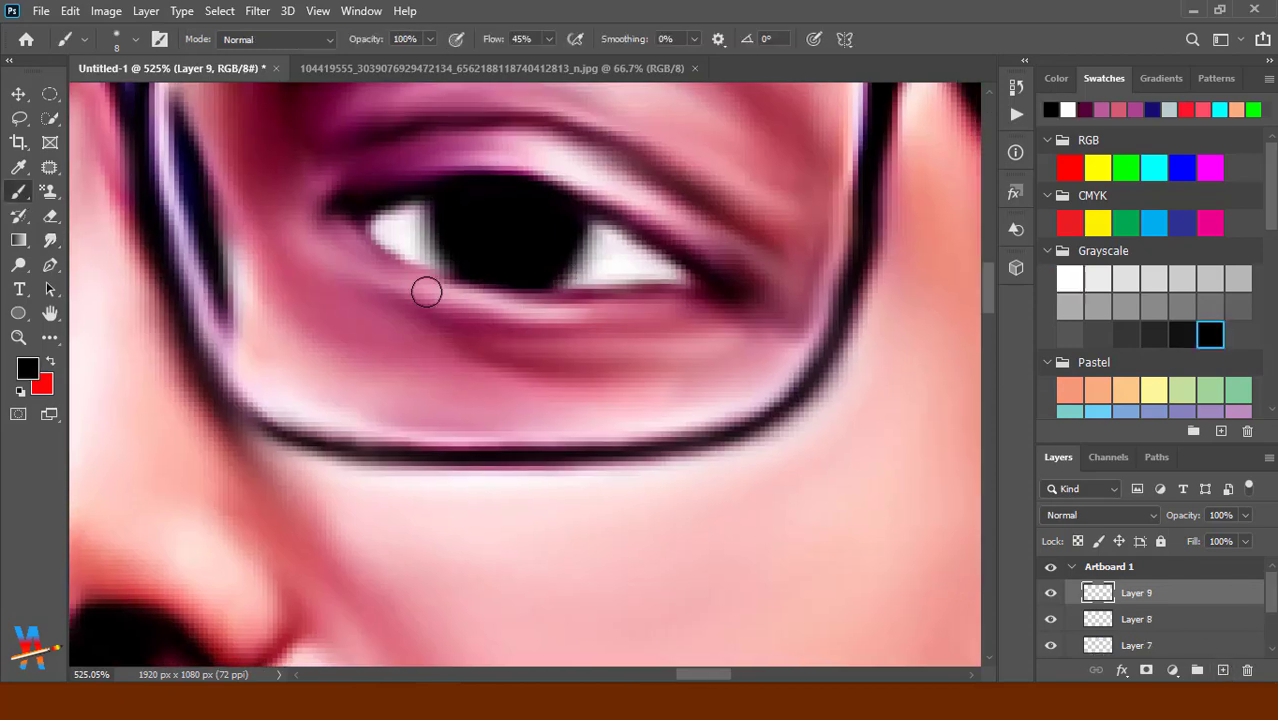
{"action": "right_click", "coordinate": [390, 203]}
{"action": "key", "text": "Escape"}
{"action": "left_click_drag", "start_coordinate": [593, 212], "coordinate": [705, 279]}
{"action": "left_click_drag", "start_coordinate": [390, 250], "coordinate": [690, 286]}
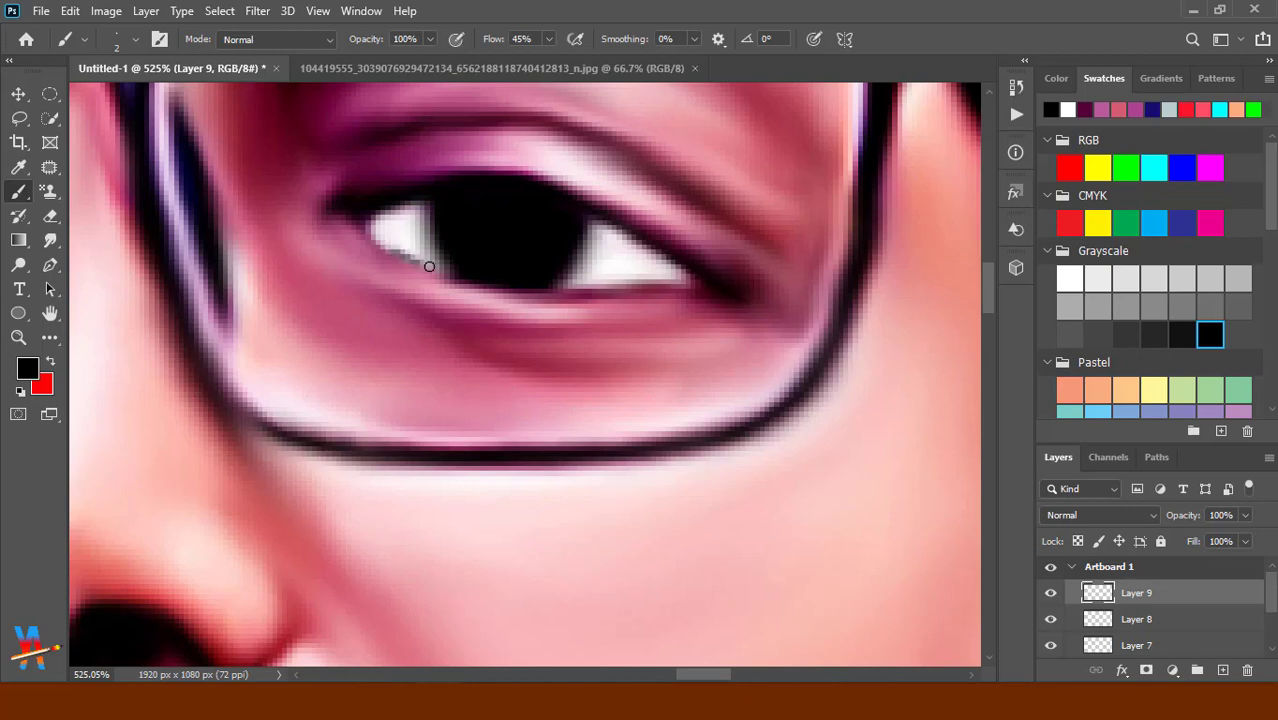
Darken the other eye's lower lash line and smudge the eye lines to blend.
{"action": "key", "text": "r"}
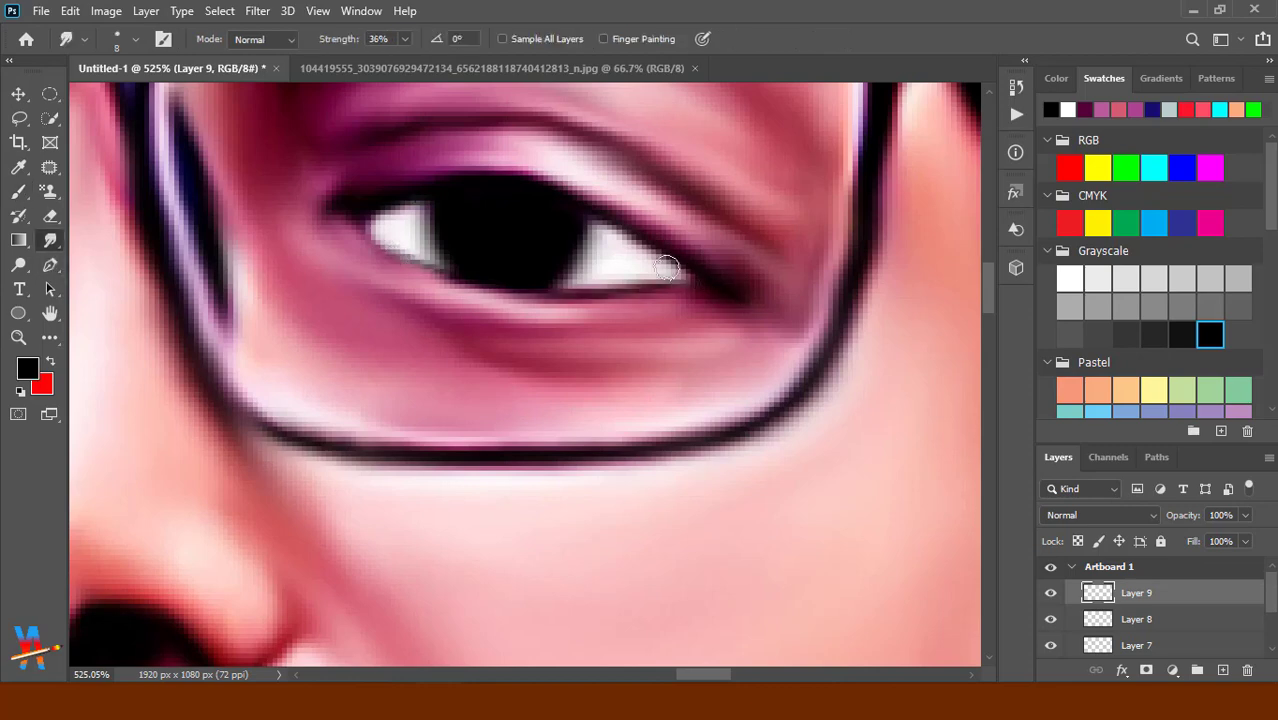
{"action": "mouse_move", "coordinate": [408, 348]}
{"action": "left_mouse_down"}
{"action": "mouse_move", "coordinate": [518, 387]}
{"action": "mouse_move", "coordinate": [953, 487]}
{"action": "left_mouse_up"}
{"action": "key", "text": "b"}
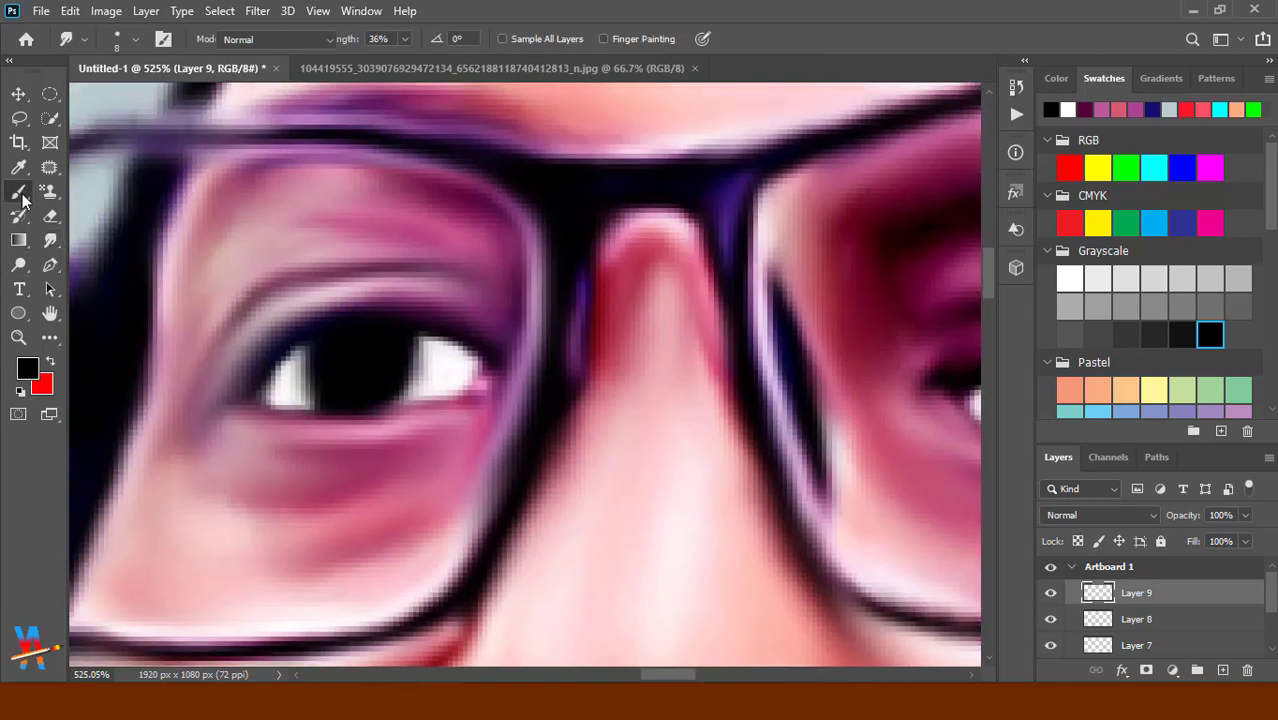
{"action": "mouse_move", "coordinate": [257, 400]}
{"action": "left_mouse_down"}
{"action": "mouse_move", "coordinate": [468, 398]}
{"action": "mouse_move", "coordinate": [428, 342]}
{"action": "mouse_move", "coordinate": [442, 348]}
{"action": "mouse_move", "coordinate": [379, 411]}
{"action": "mouse_move", "coordinate": [254, 391]}
{"action": "mouse_move", "coordinate": [268, 368]}
{"action": "left_mouse_up"}
{"action": "left_click", "coordinate": [50, 240]}
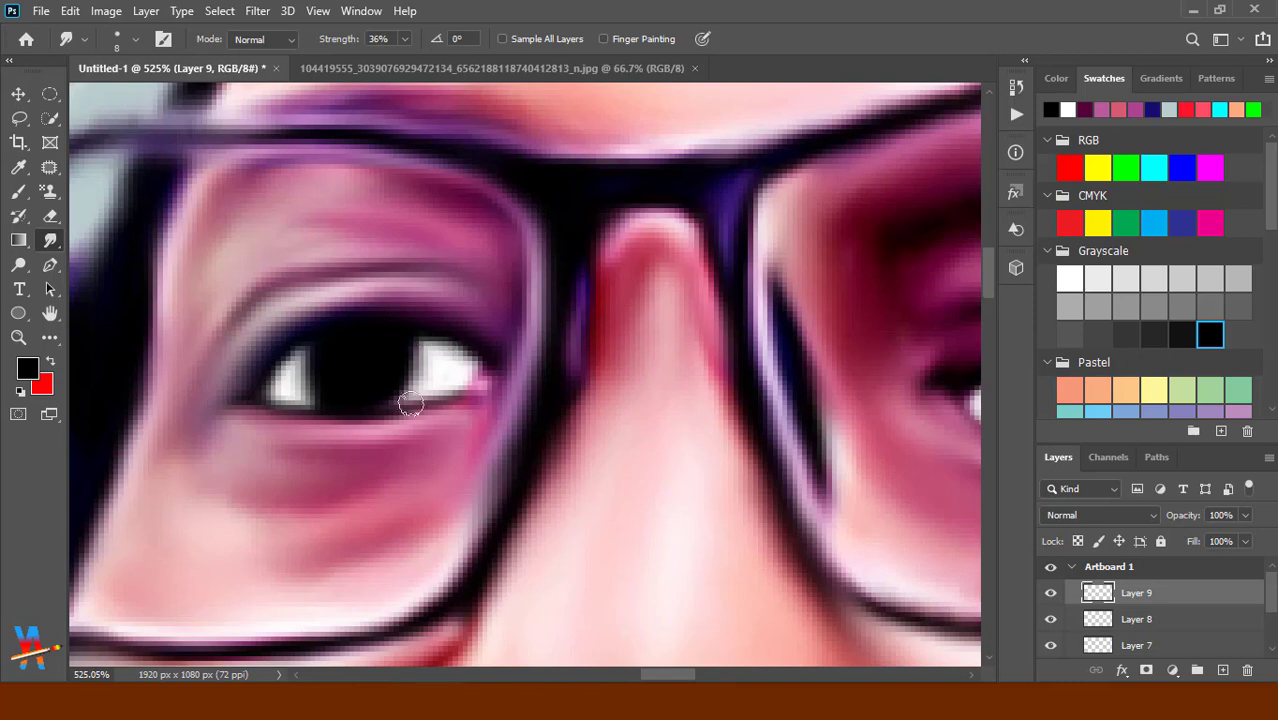
{"action": "key", "text": "ctrl+space"}
{"action": "left_click_drag", "start_coordinate": [622, 434], "coordinate": [480, 383]}
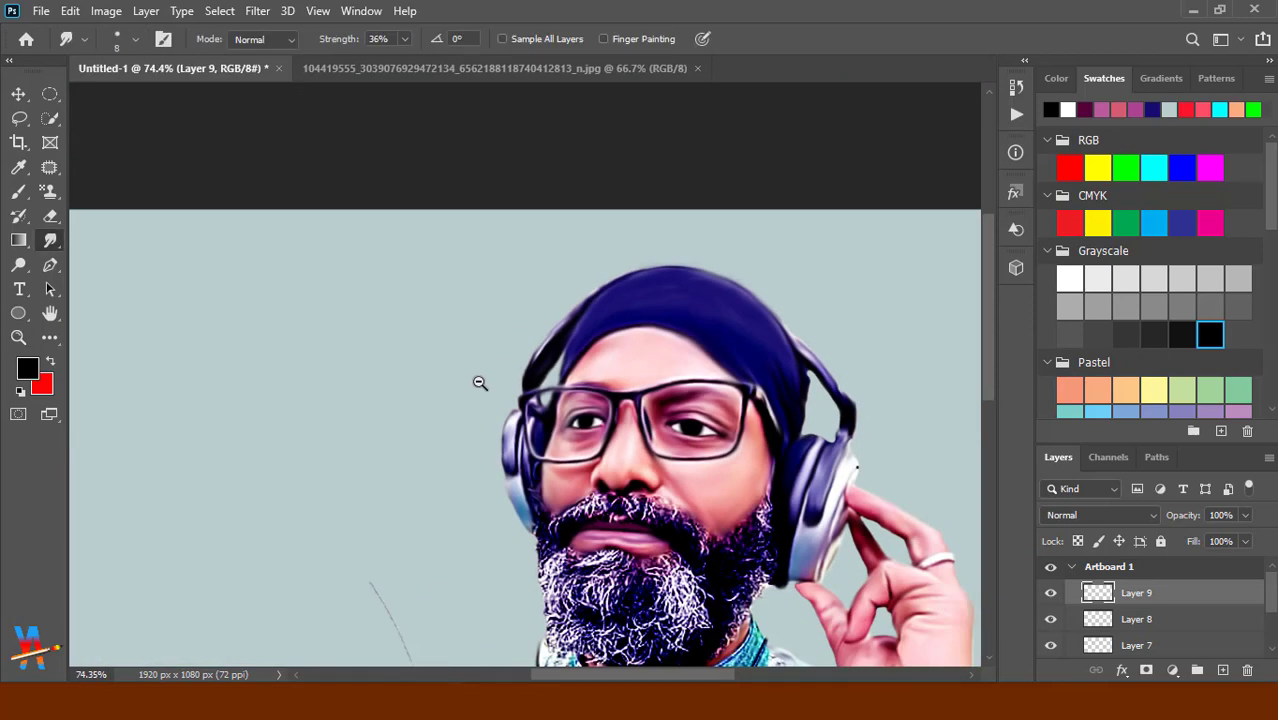
{"action": "key", "text": "ctrl+space"}
{"action": "left_click_drag", "start_coordinate": [674, 456], "coordinate": [847, 366]}
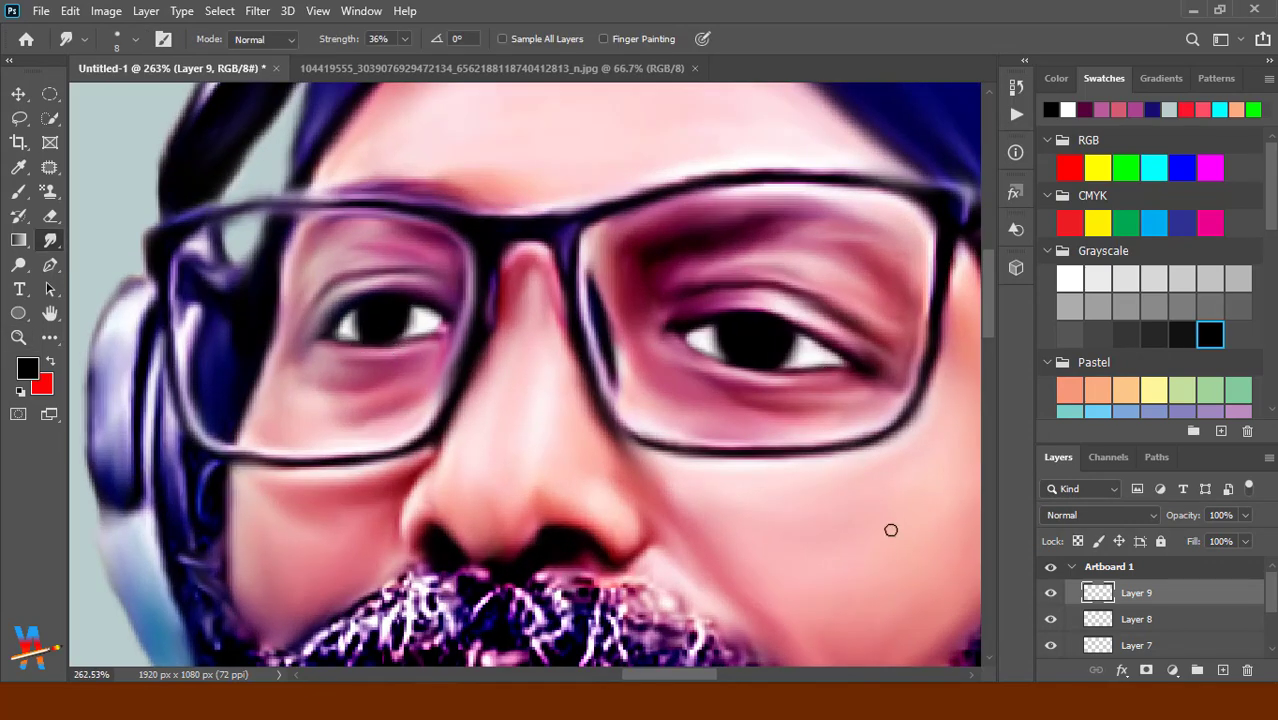
{"action": "left_click", "coordinate": [1222, 670]}
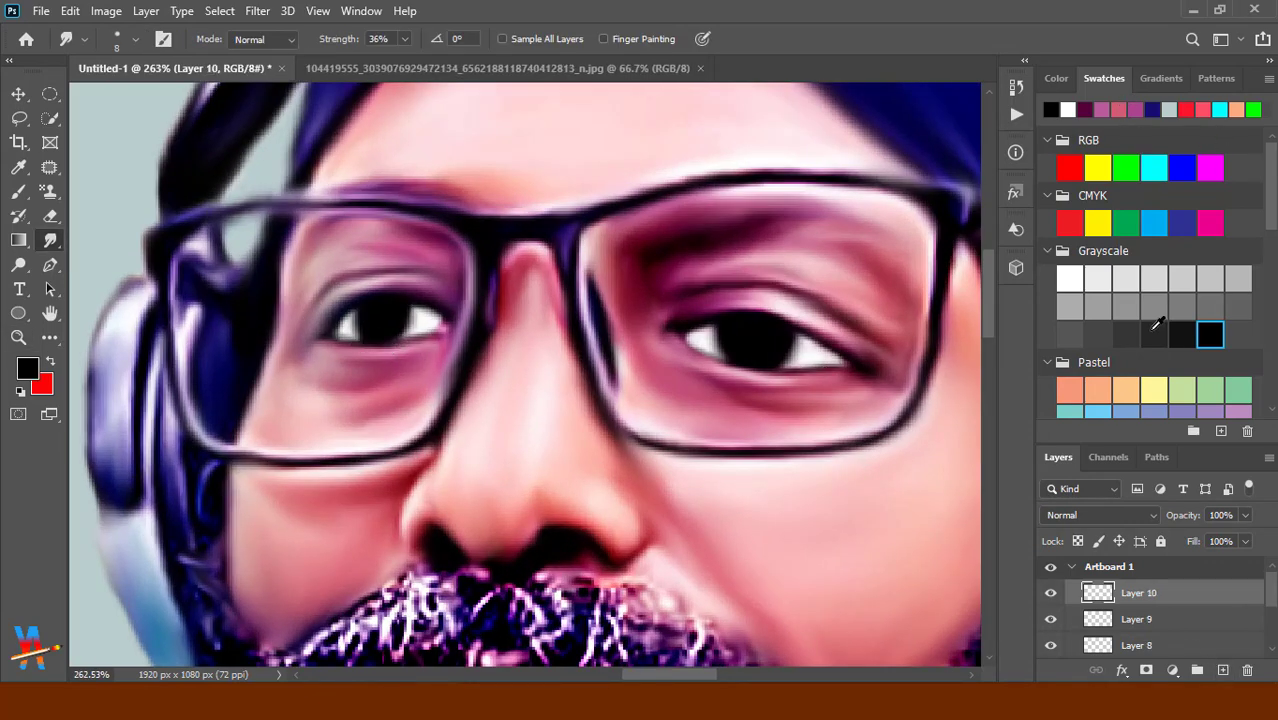
Sample a pink tone, paint it into the irises on Layer 10, and smudge it softer.
{"action": "left_click", "coordinate": [907, 280], "text": "alt"}
{"action": "key", "text": "b"}
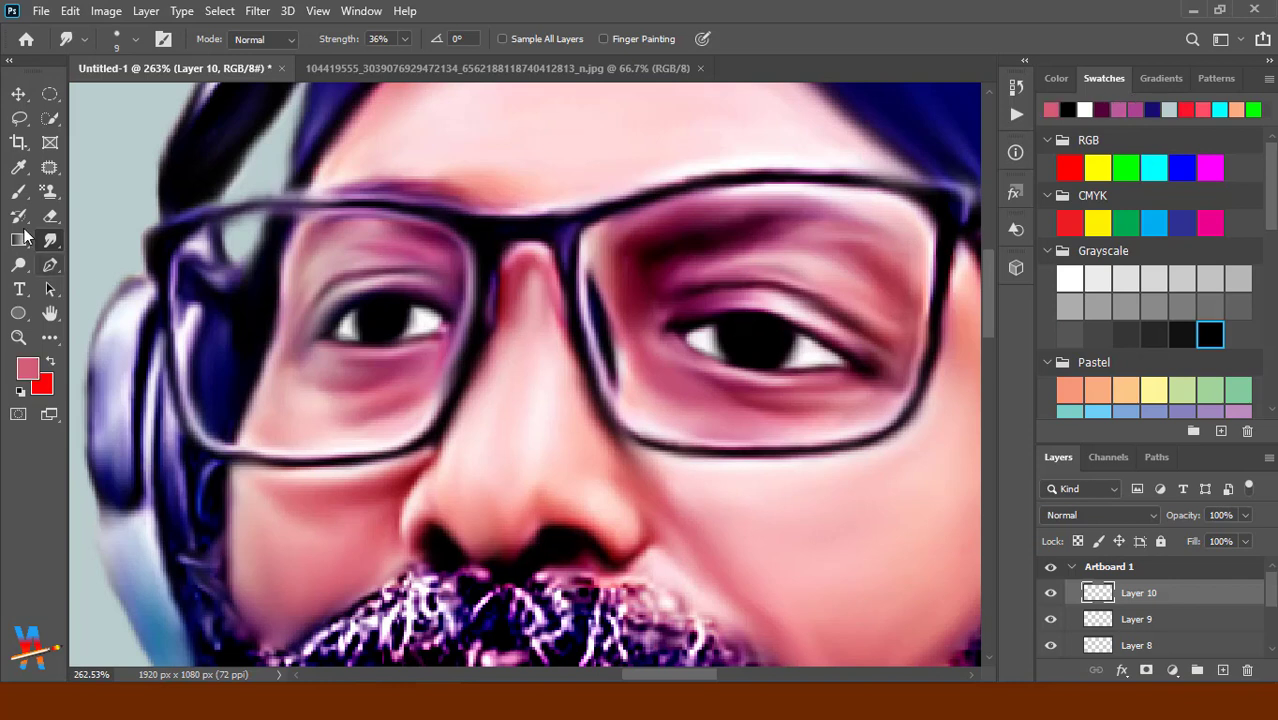
{"action": "scroll", "coordinate": [1150, 250], "scroll_direction": "down", "scroll_amount": 5}
{"action": "scroll", "coordinate": [1182, 308], "scroll_direction": "down", "scroll_amount": 2}
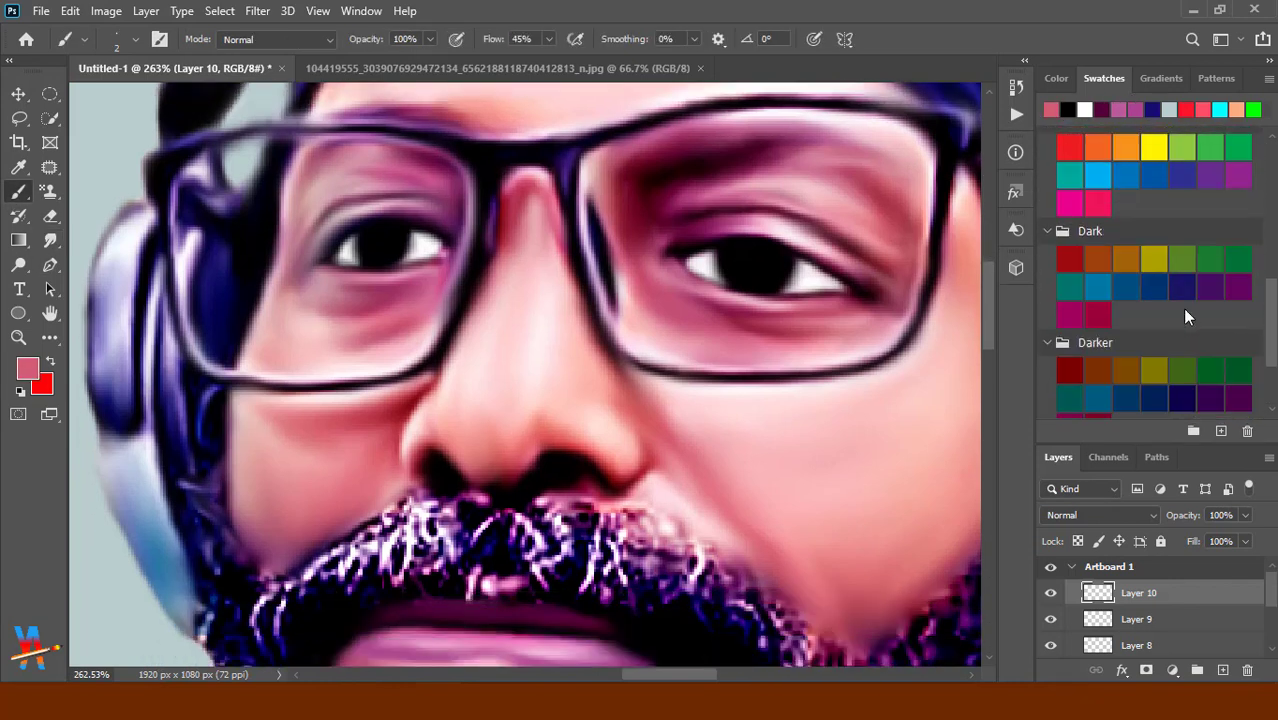
{"action": "scroll", "coordinate": [1182, 308], "scroll_direction": "up", "scroll_amount": 7}
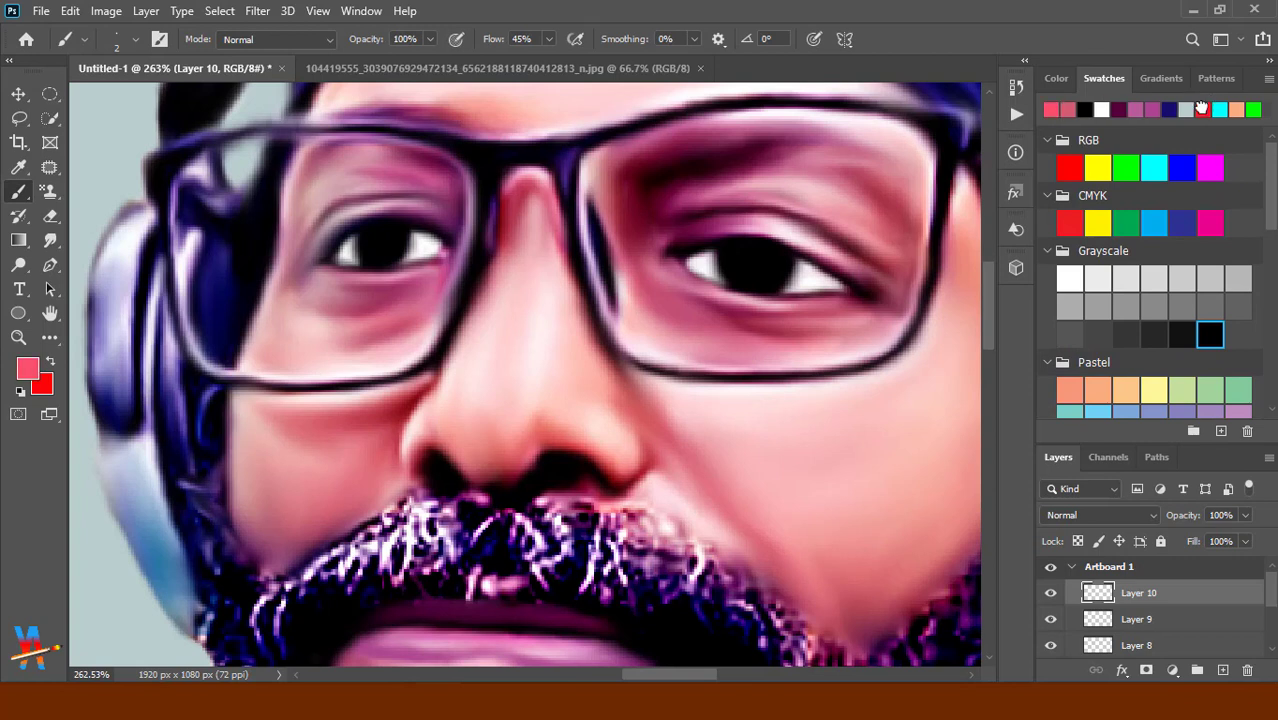
{"action": "left_click_drag", "start_coordinate": [736, 262], "coordinate": [779, 266]}
{"action": "left_click", "coordinate": [50, 240]}
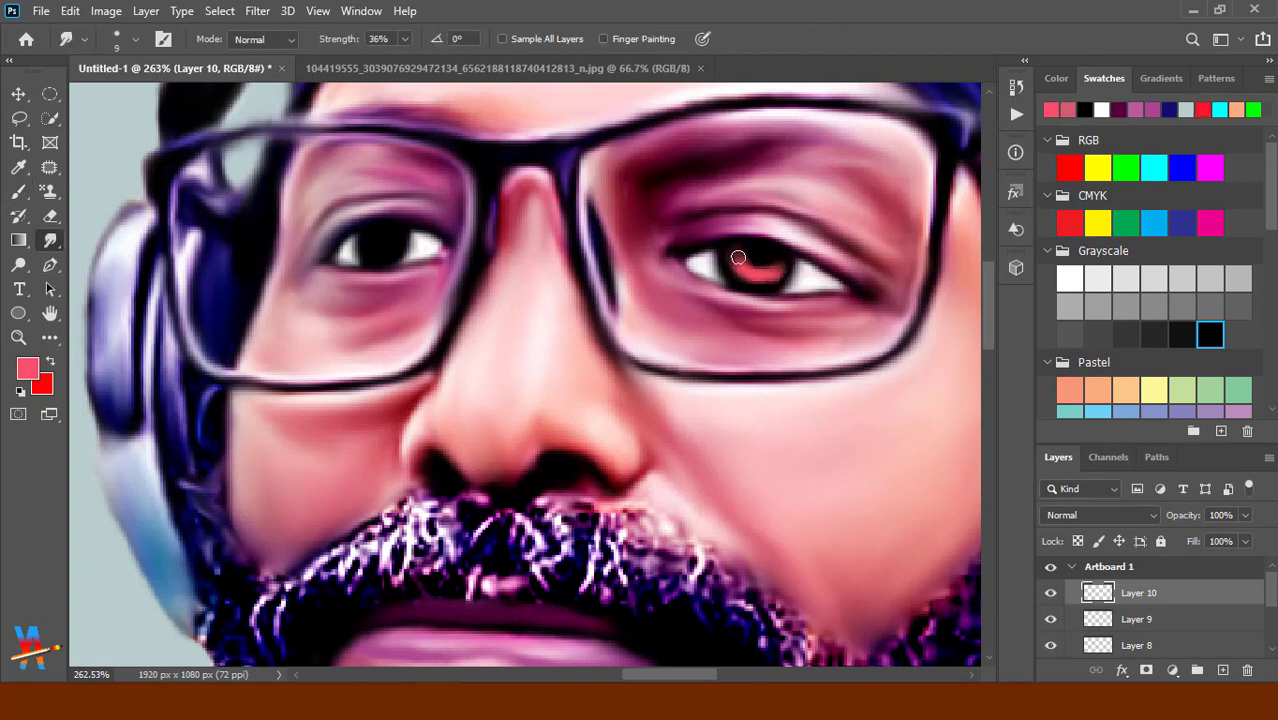
{"action": "key", "text": "b"}
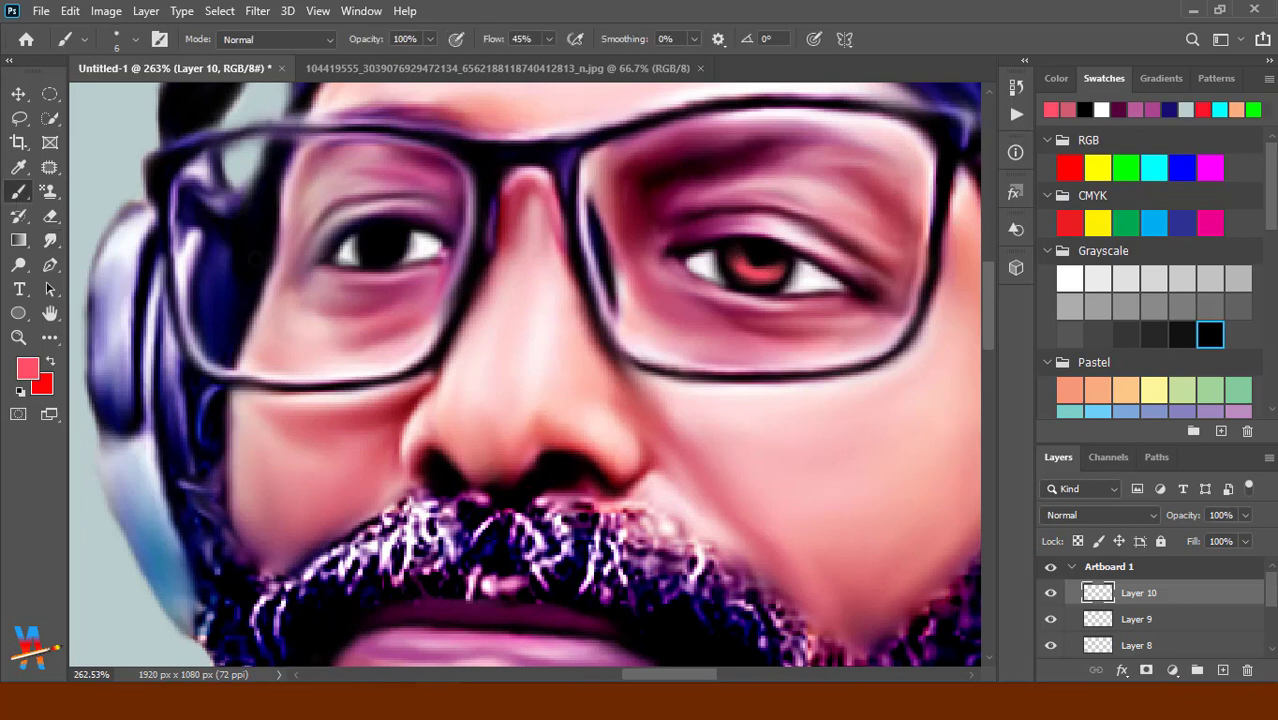
{"action": "left_click", "coordinate": [50, 241]}
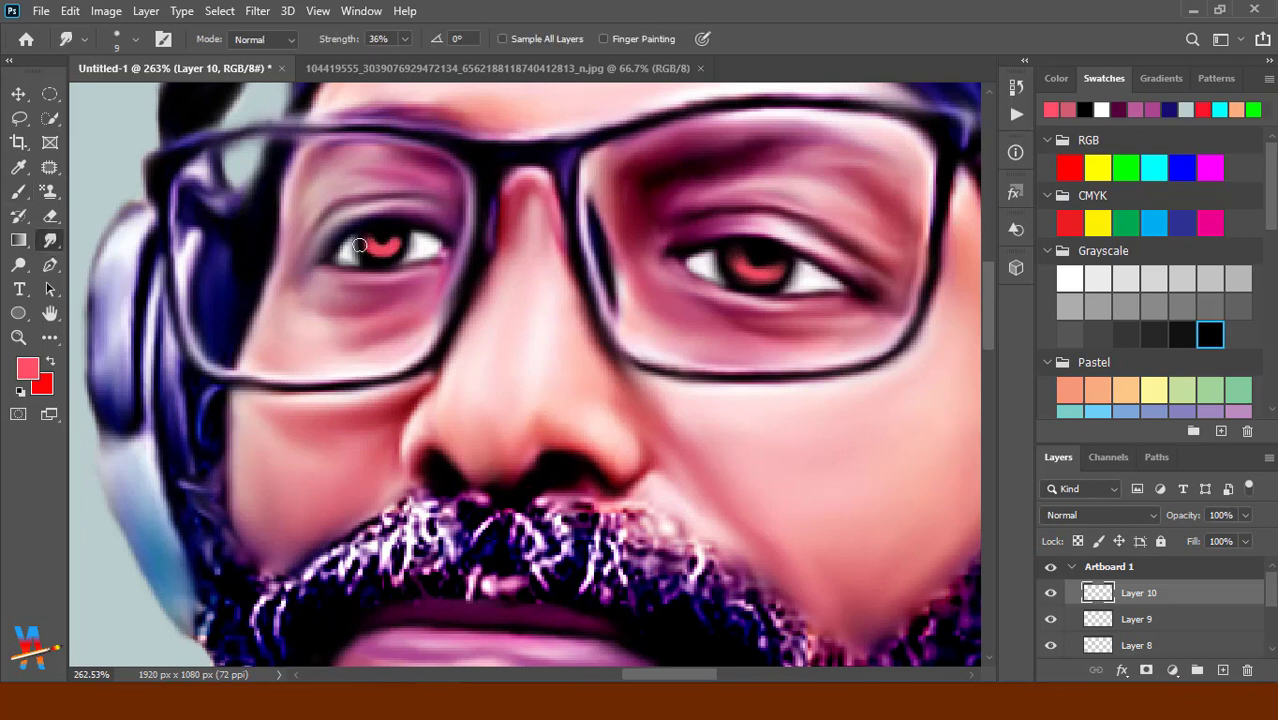
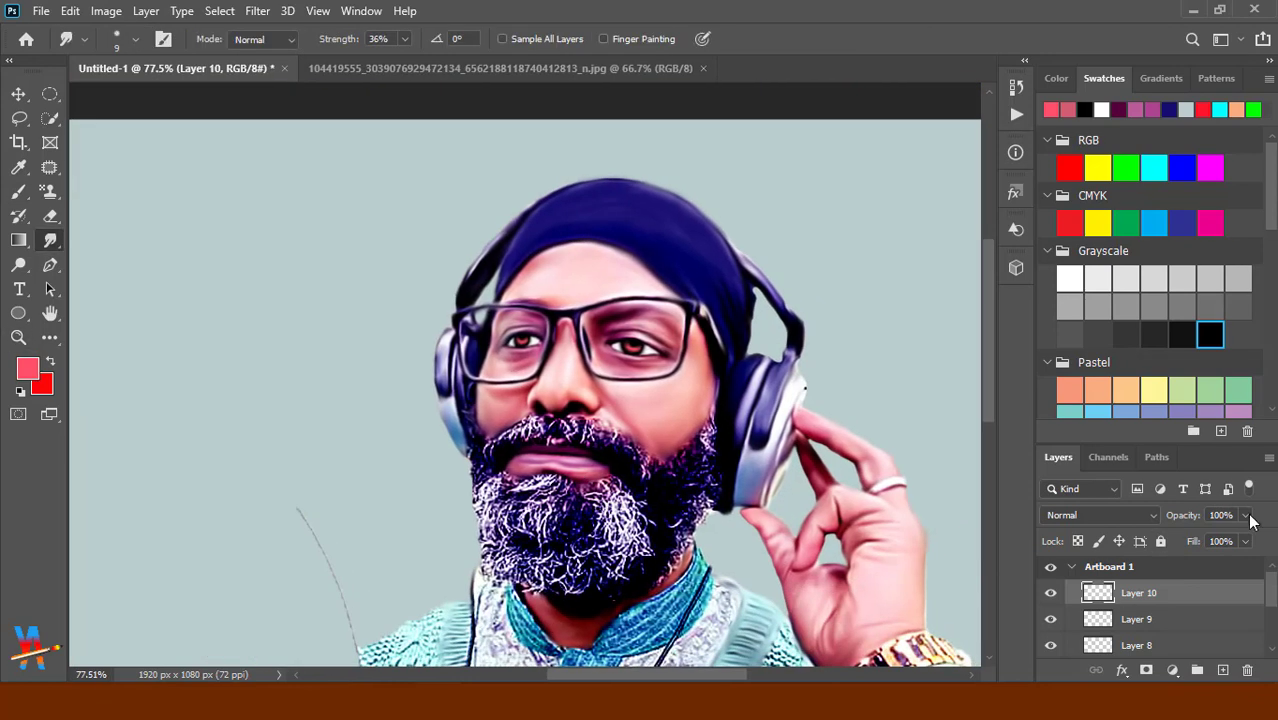
Lower Layer 10's opacity to about 86% so it blends in.
{"action": "left_click_drag", "start_coordinate": [1246, 515], "coordinate": [1231, 540]}
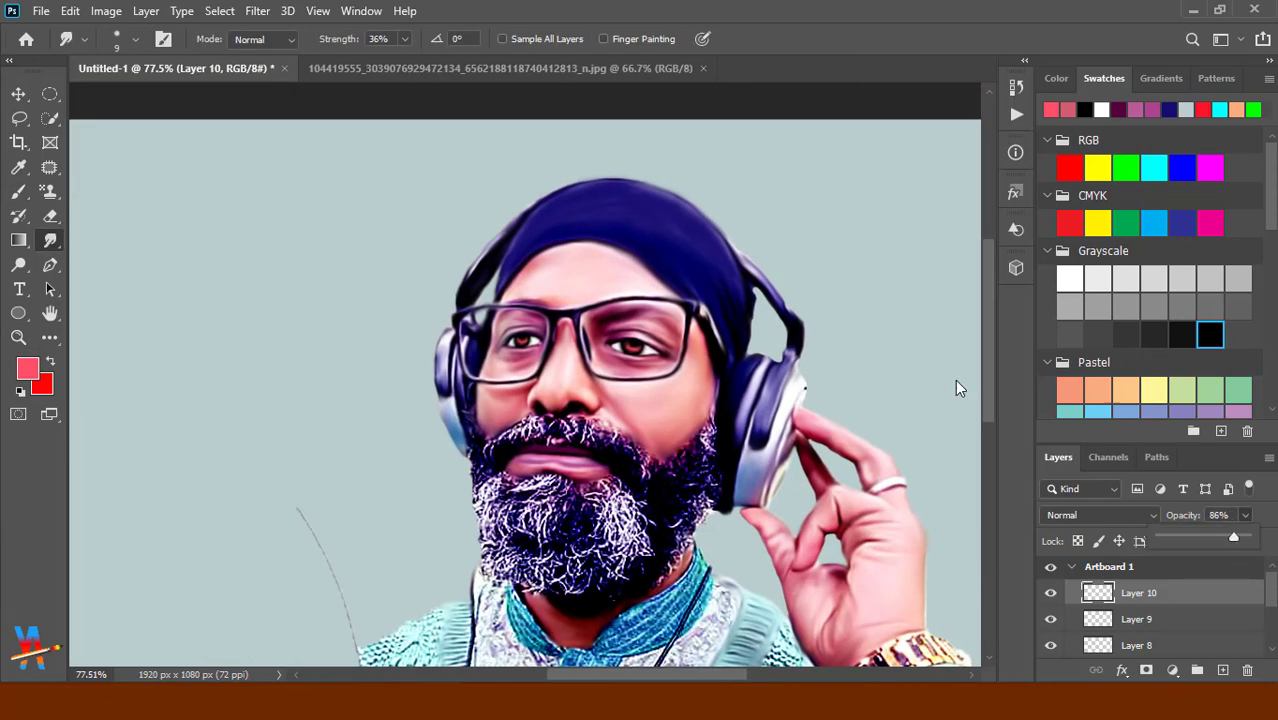
{"action": "left_click", "coordinate": [525, 68]}
{"action": "key", "text": "ctrl+Tab"}
{"action": "scroll", "coordinate": [560, 360], "scroll_direction": "up", "scroll_amount": 3}
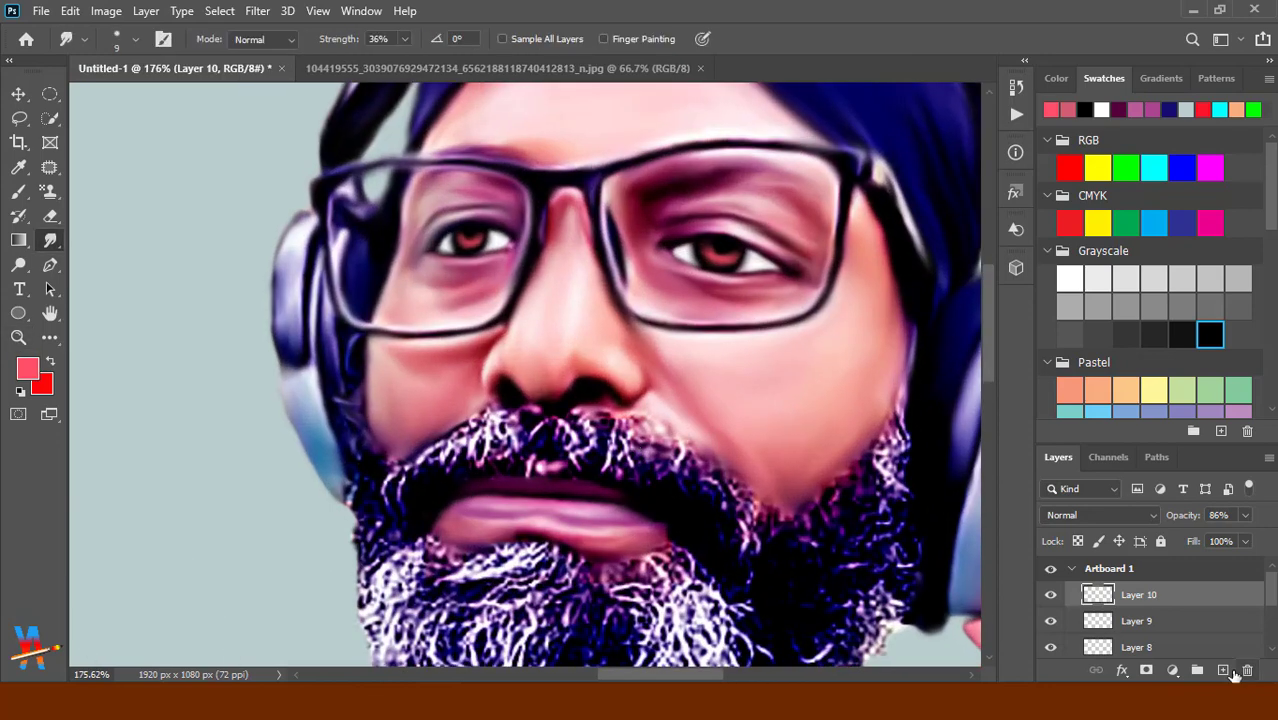
Add a new empty Layer 11 and set up a white Brush for highlights.
{"action": "key", "text": "ctrl+shift+alt+n"}
{"action": "key", "text": "b"}
{"action": "left_click", "coordinate": [1069, 279]}
{"action": "right_click", "coordinate": [391, 285]}
{"action": "key", "text": "Escape"}
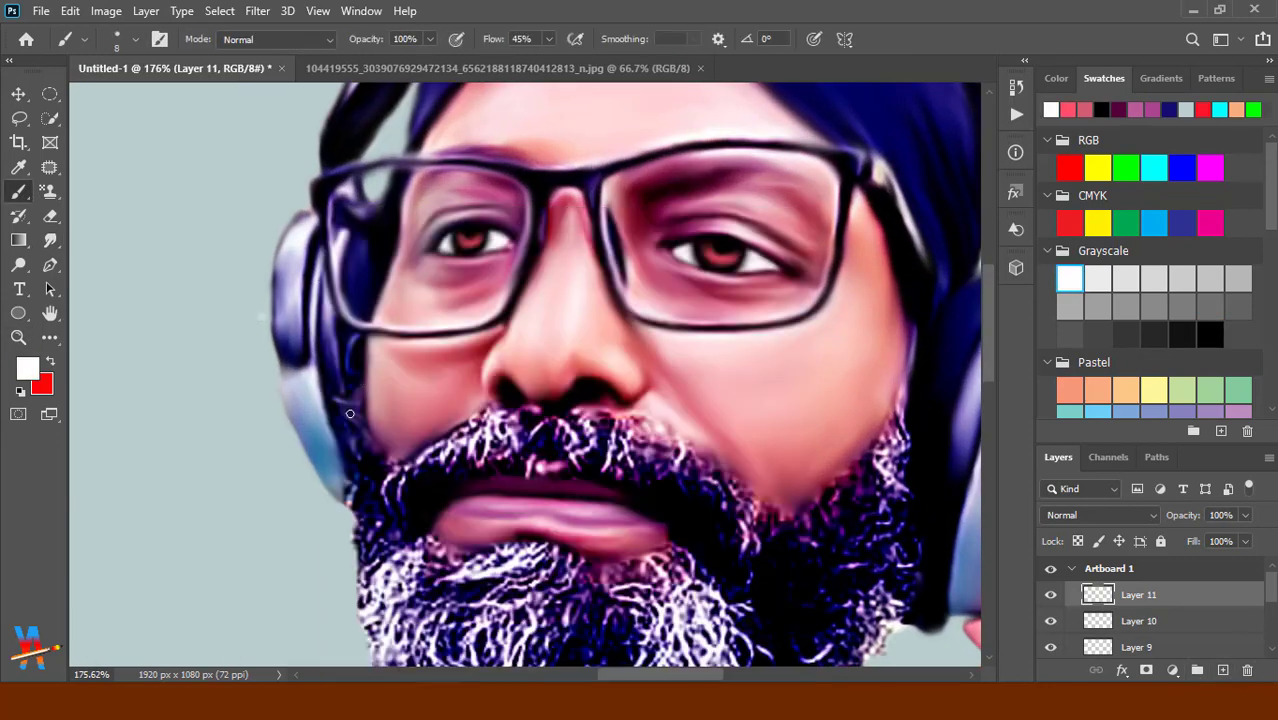
{"action": "scroll", "coordinate": [443, 273], "scroll_direction": "up", "scroll_amount": 5}
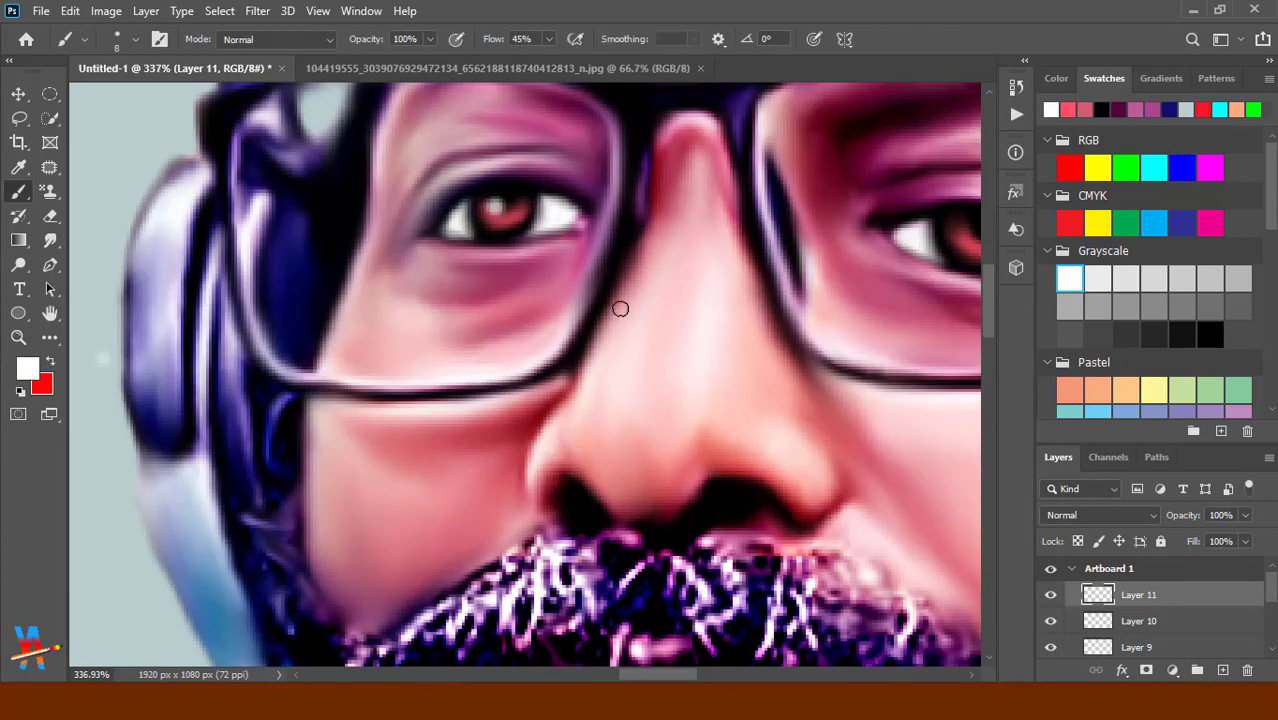
{"action": "scroll", "coordinate": [844, 336], "scroll_direction": "down", "scroll_amount": 8}
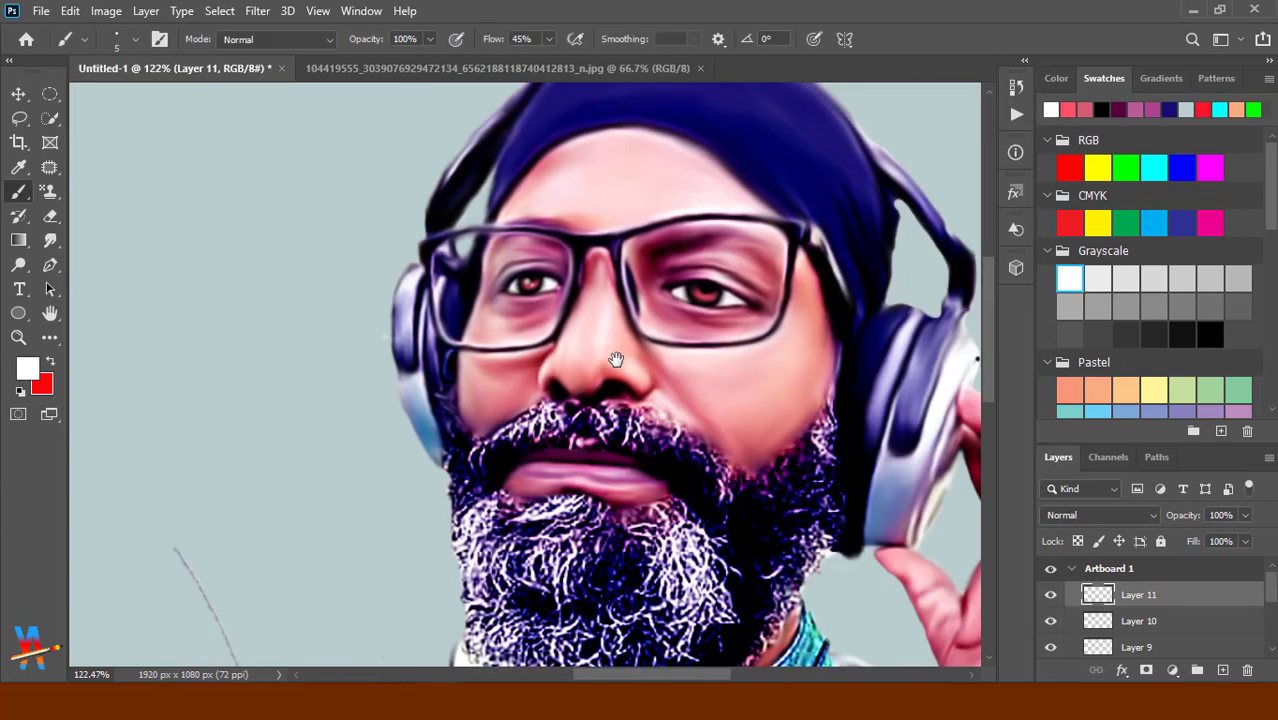
{"action": "scroll", "coordinate": [575, 292], "scroll_direction": "up", "scroll_amount": 3}
{"action": "scroll", "coordinate": [575, 290], "scroll_direction": "up", "scroll_amount": 2}
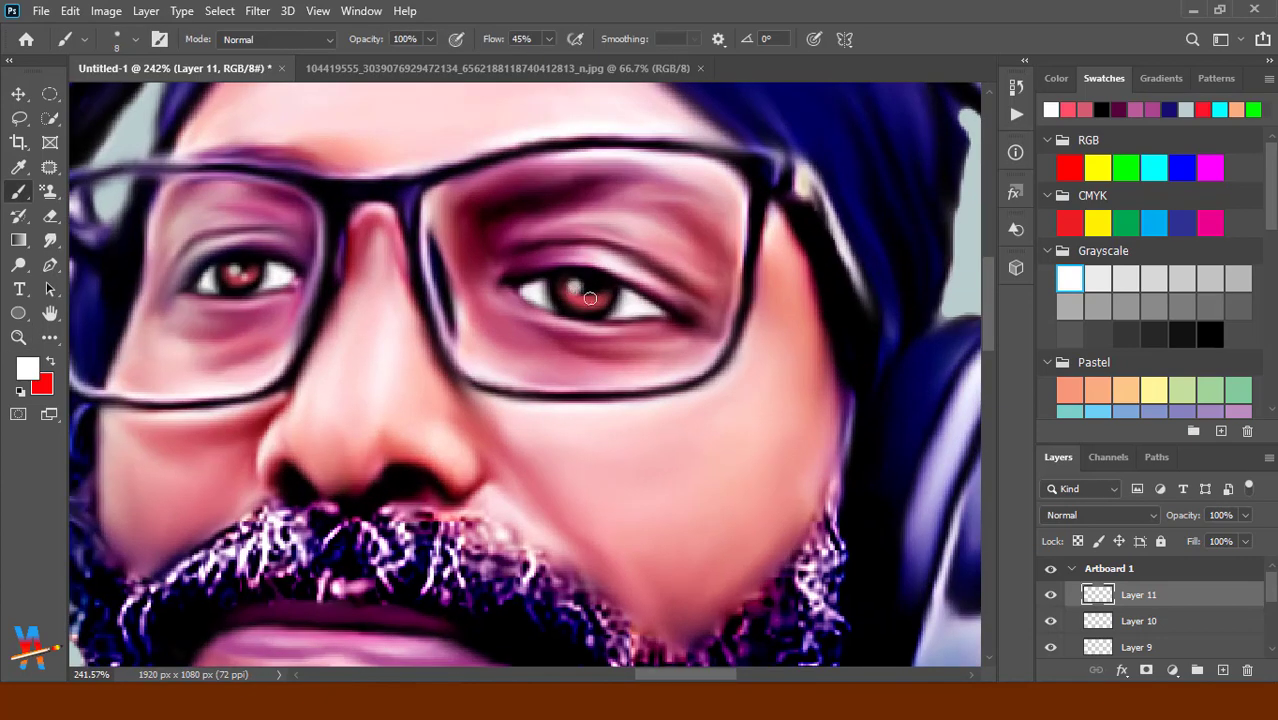
{"action": "scroll", "coordinate": [588, 297], "scroll_direction": "down", "scroll_amount": 5}
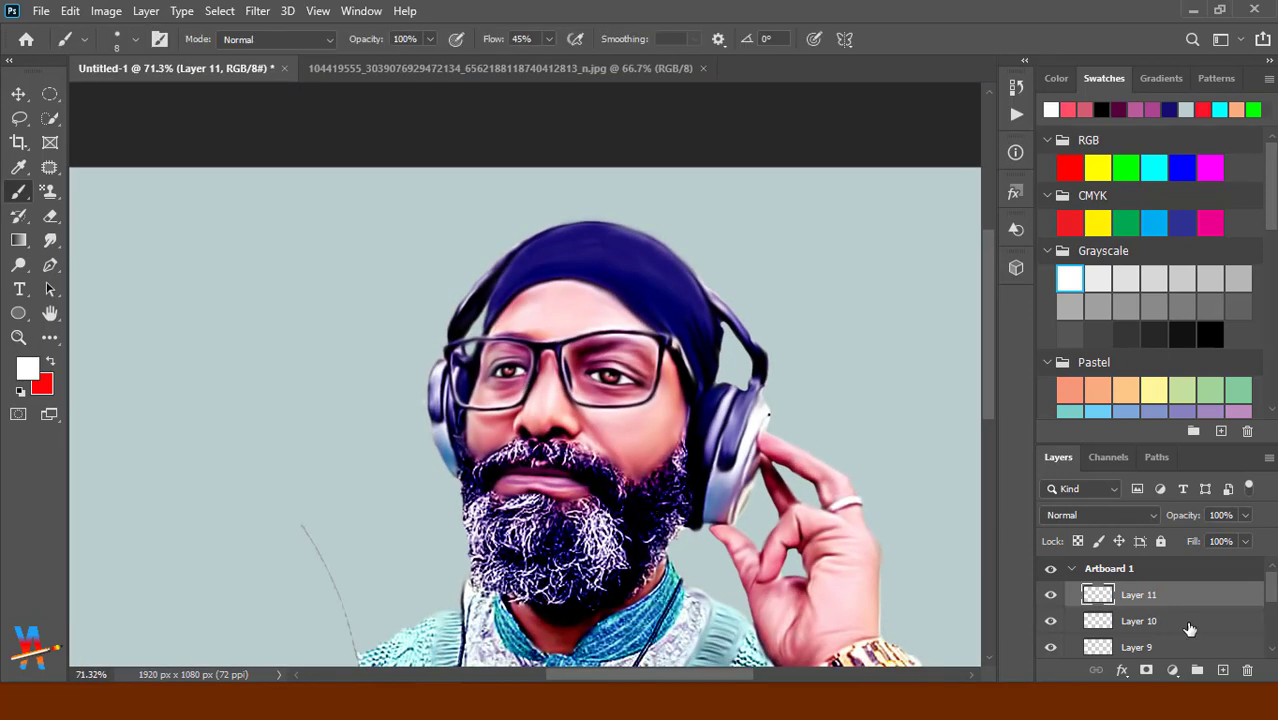
Lower Layer 10's opacity a bit further, then reselect Layer 11.
{"action": "left_click", "coordinate": [1189, 627]}
{"action": "left_click_drag", "start_coordinate": [1245, 515], "coordinate": [1241, 543]}
{"action": "left_click", "coordinate": [1222, 598]}
On new Layer 12, paint and smudge soft white highlights under the right and left eyes.
{"action": "left_click", "coordinate": [1223, 670]}
{"action": "scroll", "coordinate": [623, 426], "scroll_direction": "up", "scroll_amount": 4}
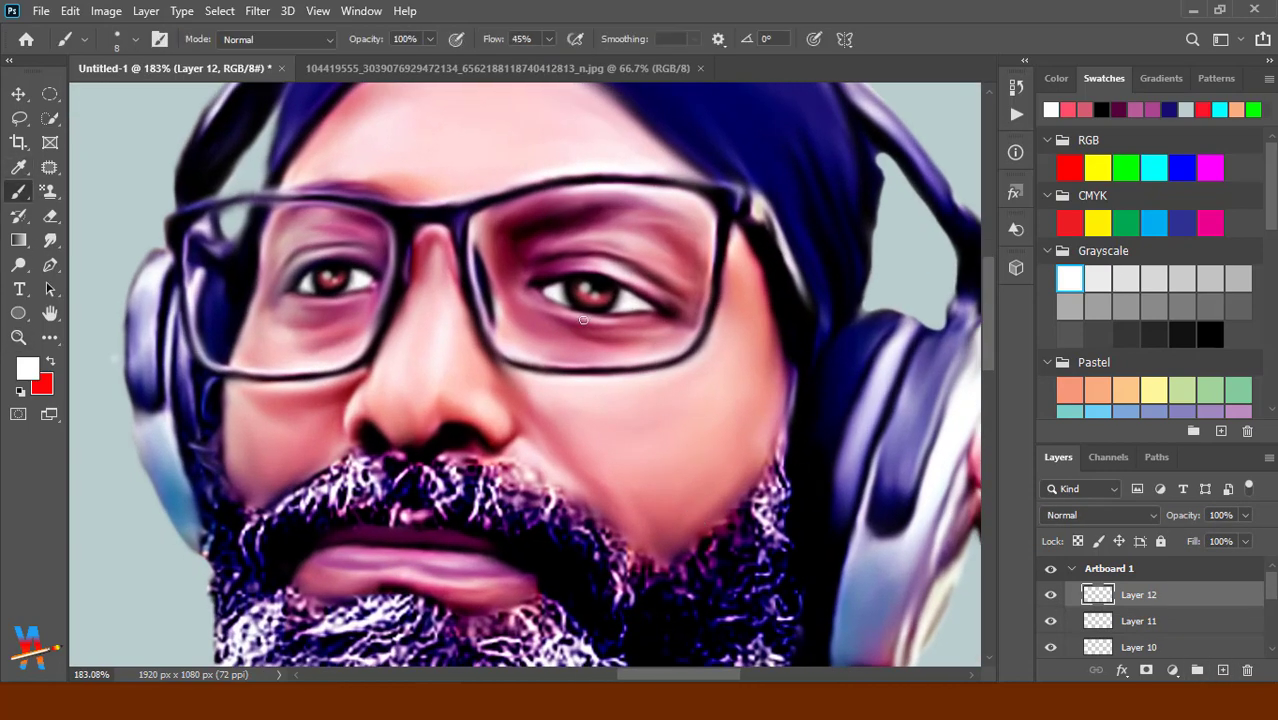
{"action": "scroll", "coordinate": [583, 319], "scroll_direction": "up", "scroll_amount": 2}
{"action": "left_click_drag", "start_coordinate": [554, 312], "coordinate": [598, 320]}
{"action": "key", "text": "shift+r"}
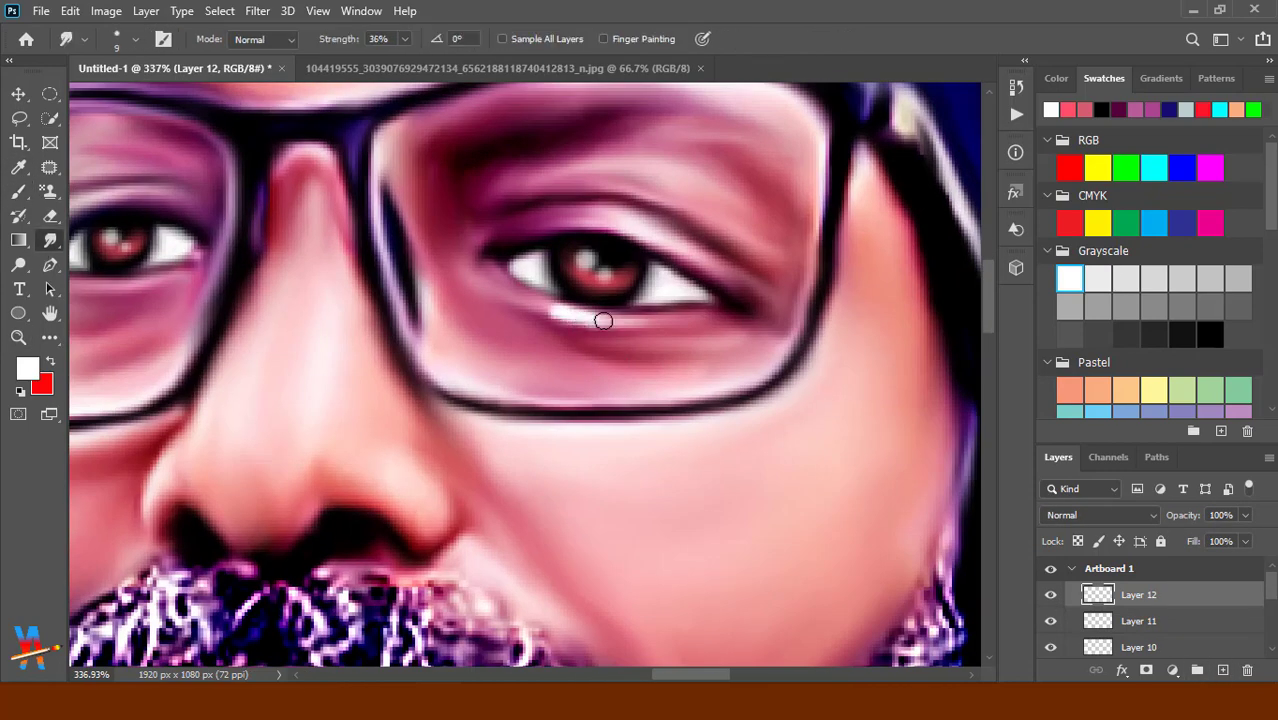
{"action": "scroll", "coordinate": [629, 331], "scroll_direction": "left", "scroll_amount": 5}
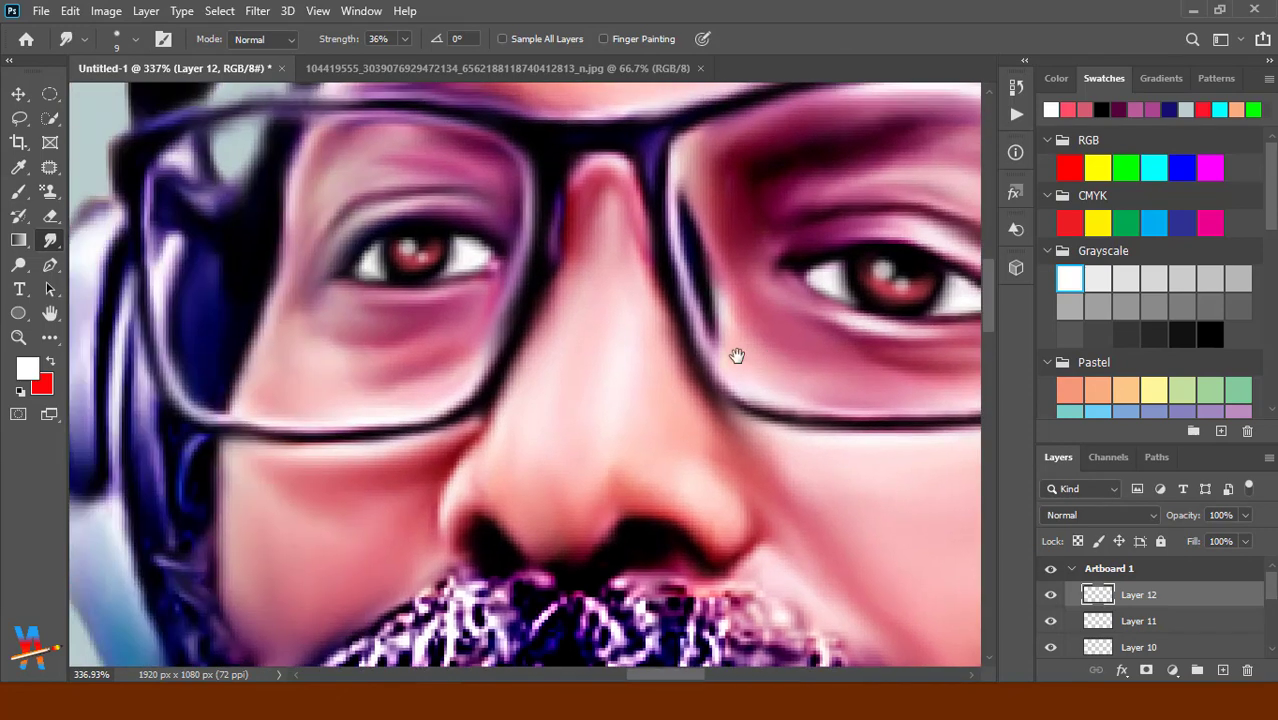
{"action": "key", "text": "b"}
{"action": "left_click_drag", "start_coordinate": [384, 300], "coordinate": [426, 302]}
{"action": "left_click", "coordinate": [48, 248]}
{"action": "scroll", "coordinate": [417, 323], "scroll_direction": "down", "scroll_amount": 5}
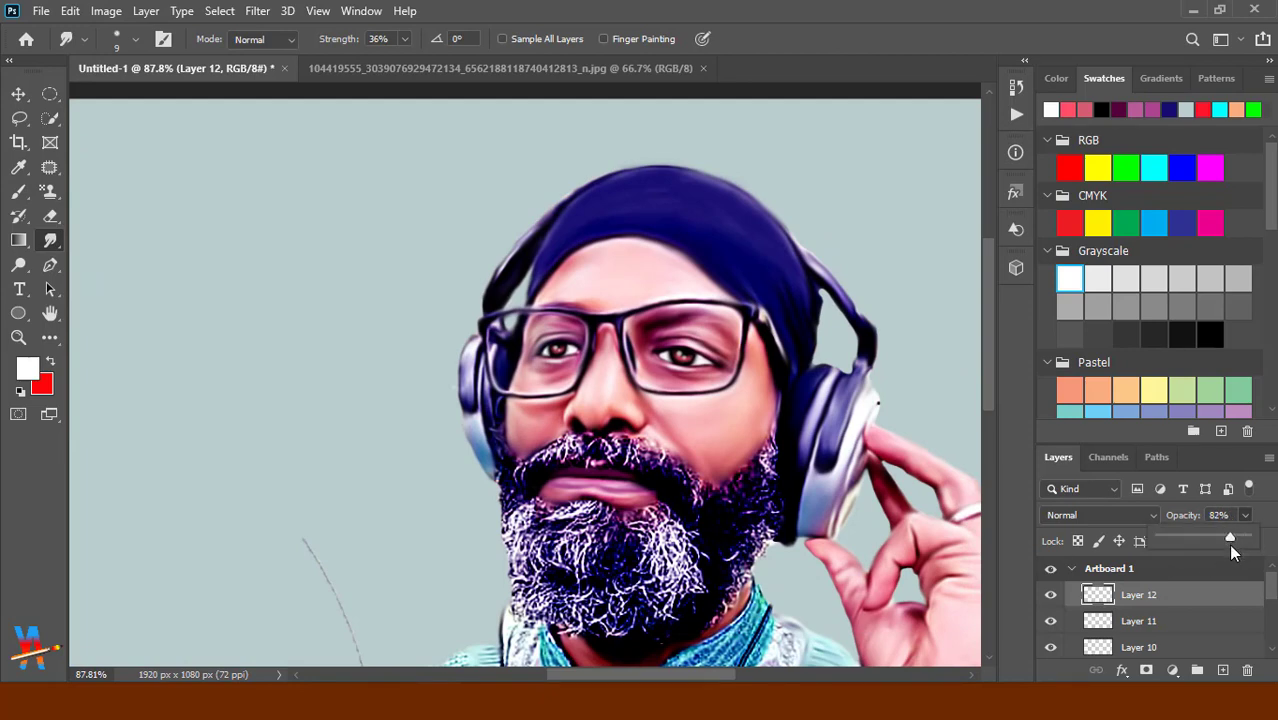
Undo an extra empty layer that was added by mistake.
{"action": "left_click", "coordinate": [1222, 670]}
{"action": "scroll", "coordinate": [778, 476], "scroll_direction": "down", "scroll_amount": 1}
{"action": "scroll", "coordinate": [778, 476], "scroll_direction": "down", "scroll_amount": 3}
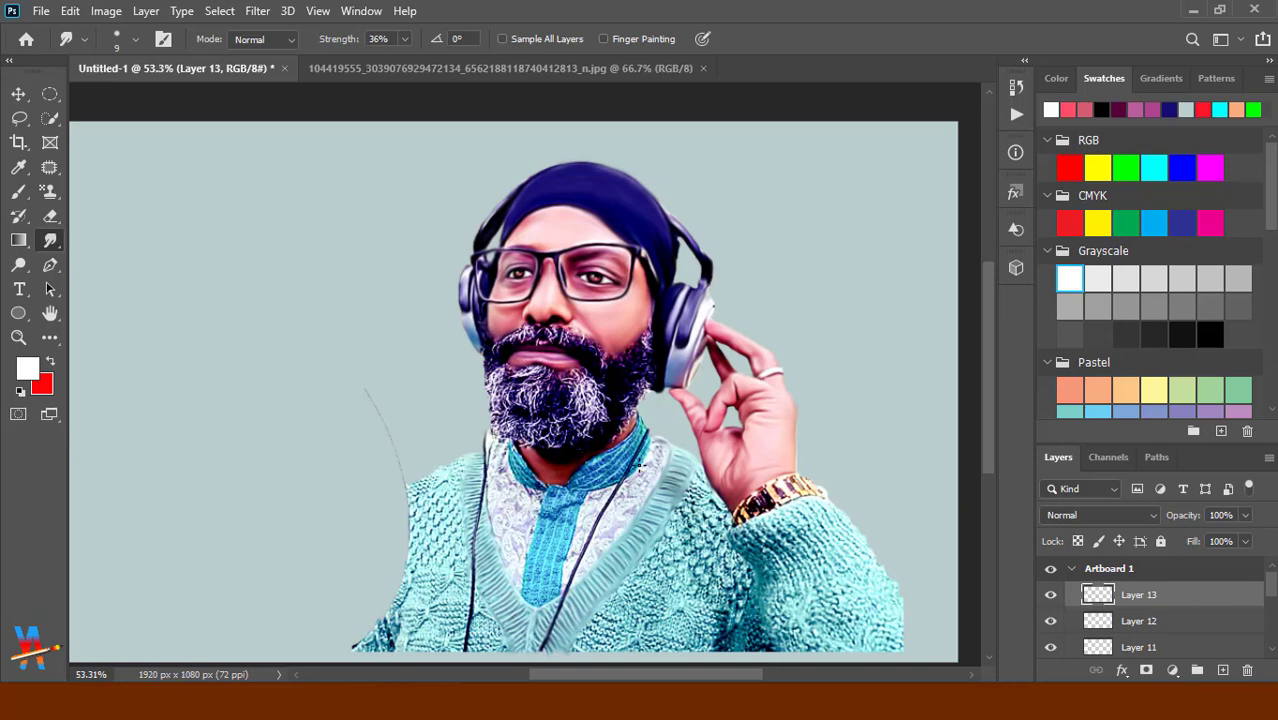
{"action": "scroll", "coordinate": [1185, 618], "scroll_direction": "down", "scroll_amount": 3}
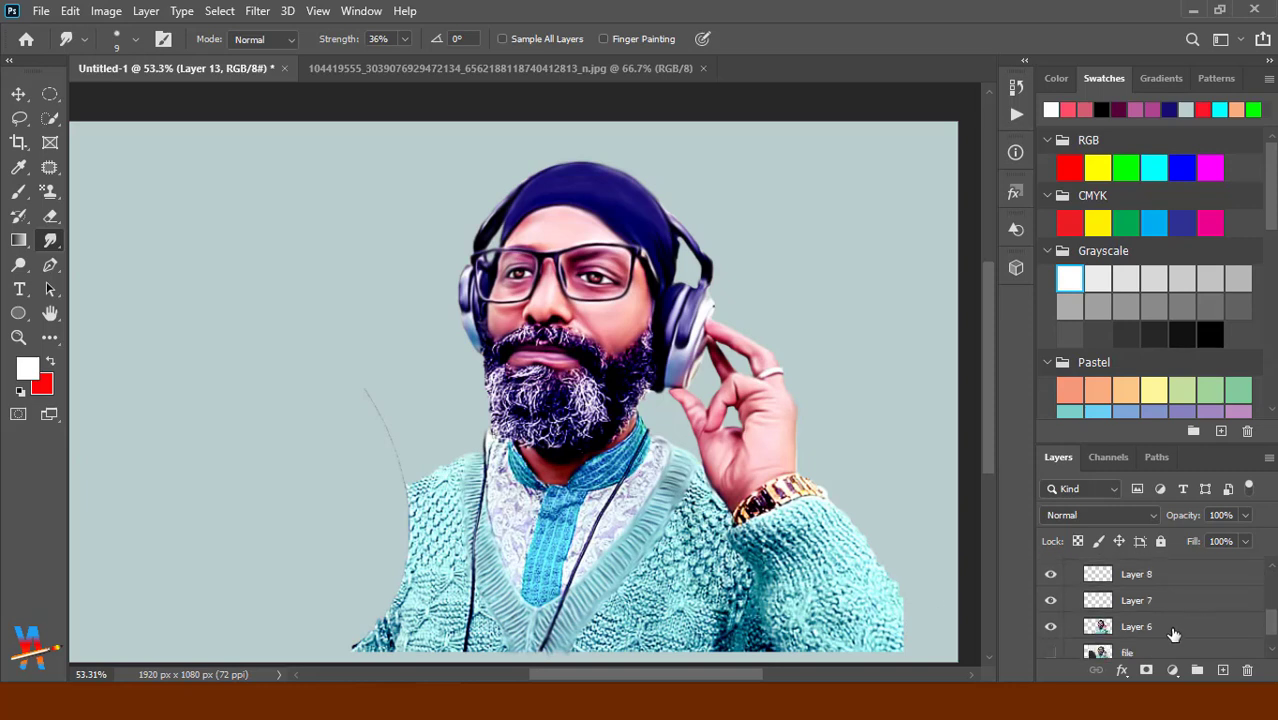
{"action": "key", "text": "ctrl+z"}
{"action": "scroll", "coordinate": [1175, 625], "scroll_direction": "up", "scroll_amount": 1}
{"action": "scroll", "coordinate": [1180, 610], "scroll_direction": "up", "scroll_amount": 2}
Merge the painted layers into a single layer.
{"action": "scroll", "coordinate": [1188, 592], "scroll_direction": "up", "scroll_amount": 2}
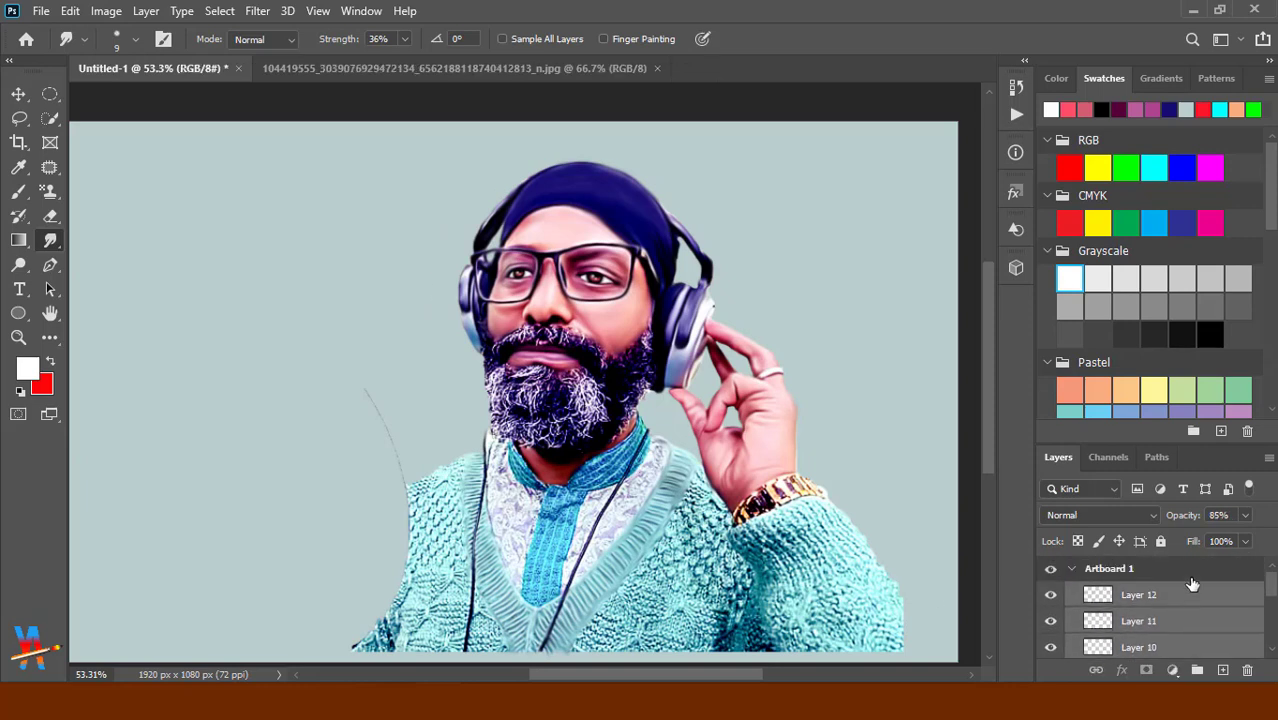
{"action": "right_click", "coordinate": [1192, 583]}
{"action": "left_click", "coordinate": [993, 552]}
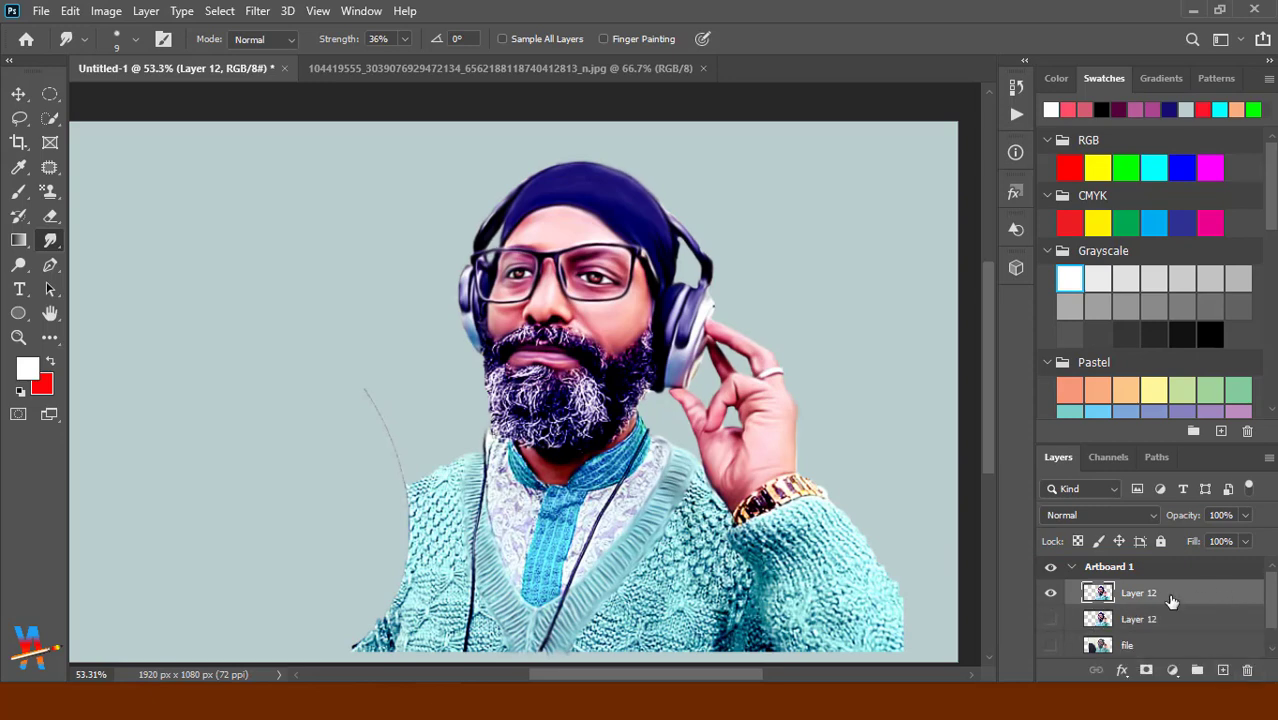
Camera Raw grade: Temperature +26, Tint +17, Exposure -0.05, Shadows -13, Highlights -9, Saturation +14.
{"action": "left_click", "coordinate": [257, 10]}
{"action": "left_click", "coordinate": [300, 122]}
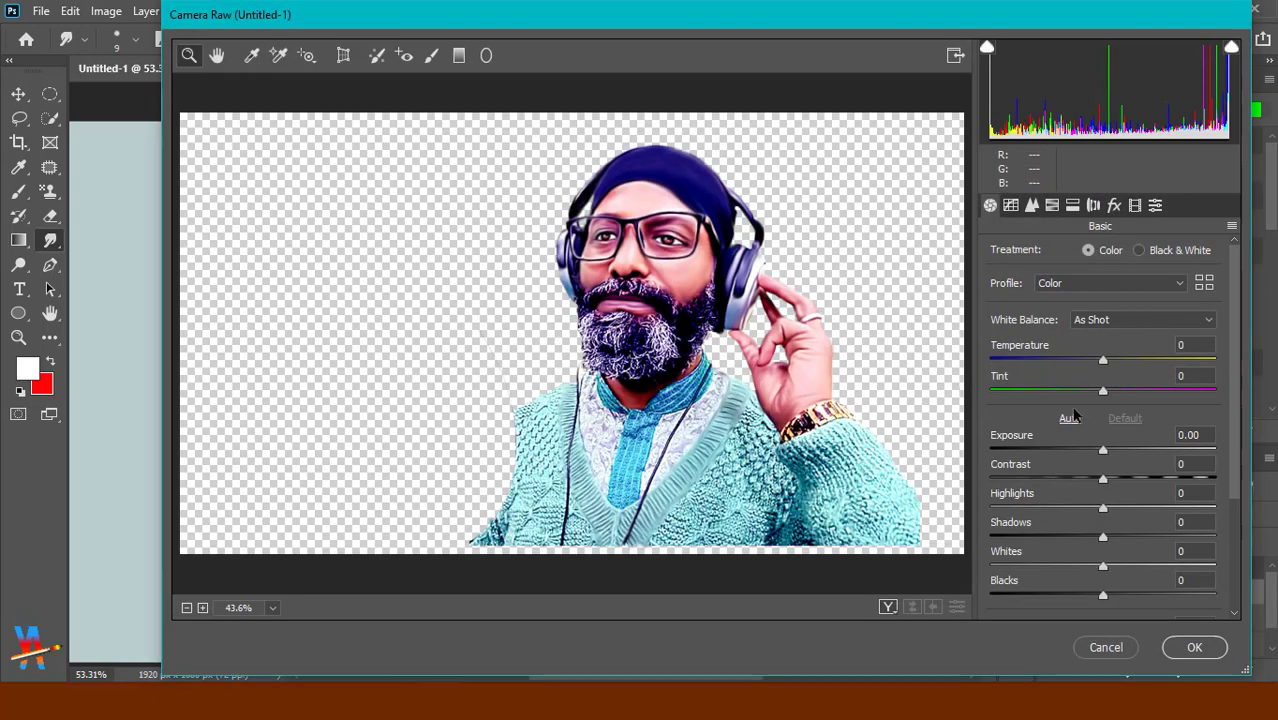
{"action": "mouse_move", "coordinate": [1103, 360]}
{"action": "left_mouse_down"}
{"action": "mouse_move", "coordinate": [1131, 360]}
{"action": "mouse_move", "coordinate": [1121, 392]}
{"action": "left_mouse_up"}
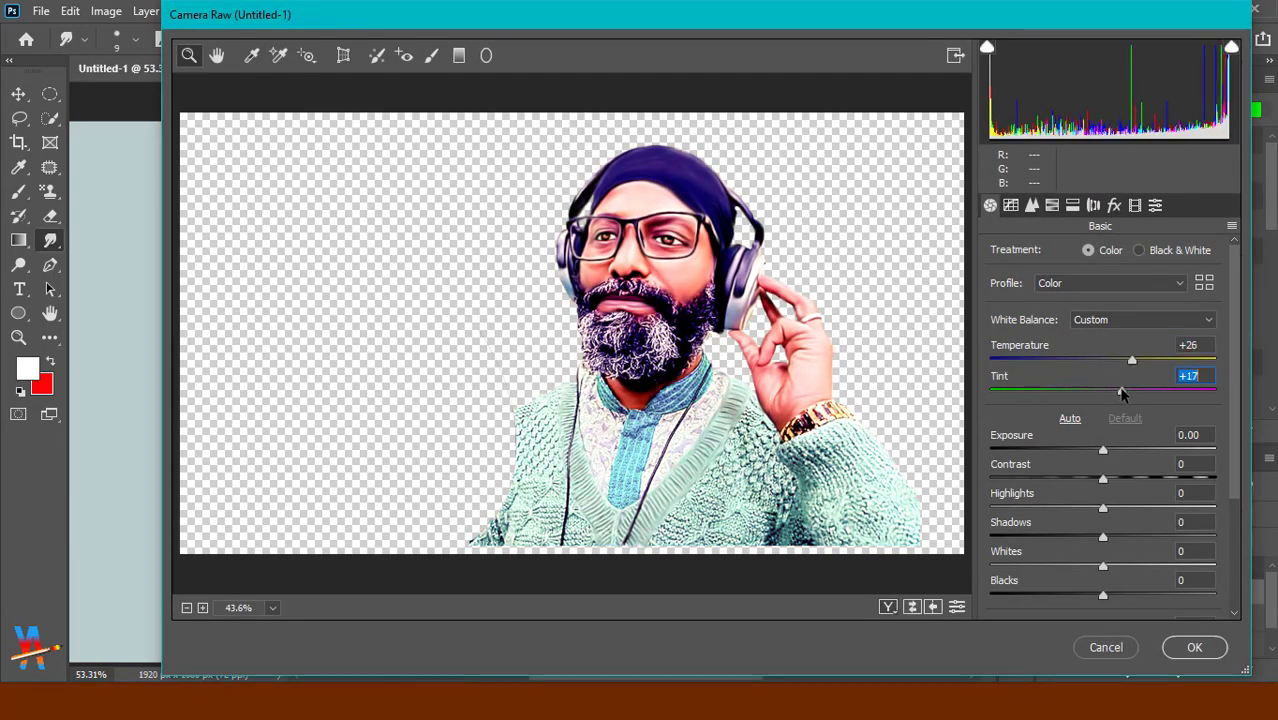
{"action": "mouse_move", "coordinate": [1103, 450]}
{"action": "left_mouse_down"}
{"action": "mouse_move", "coordinate": [1127, 451]}
{"action": "mouse_move", "coordinate": [1101, 460]}
{"action": "mouse_move", "coordinate": [1107, 480]}
{"action": "left_mouse_up"}
{"action": "mouse_move", "coordinate": [1103, 537]}
{"action": "left_mouse_down"}
{"action": "mouse_move", "coordinate": [1088, 537]}
{"action": "mouse_move", "coordinate": [1092, 508]}
{"action": "left_mouse_up"}
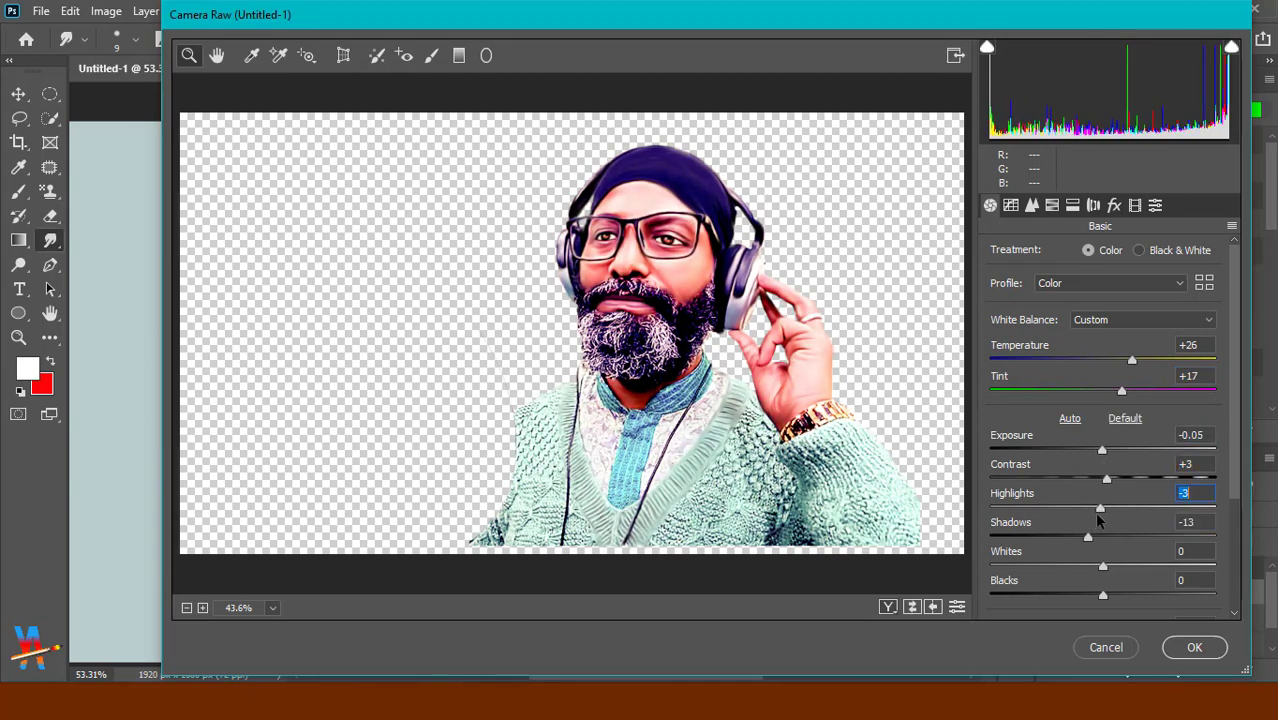
{"action": "scroll", "coordinate": [1095, 525], "scroll_direction": "down", "scroll_amount": 3}
{"action": "left_click_drag", "start_coordinate": [1103, 576], "coordinate": [1105, 578]}
{"action": "left_click", "coordinate": [1106, 600]}
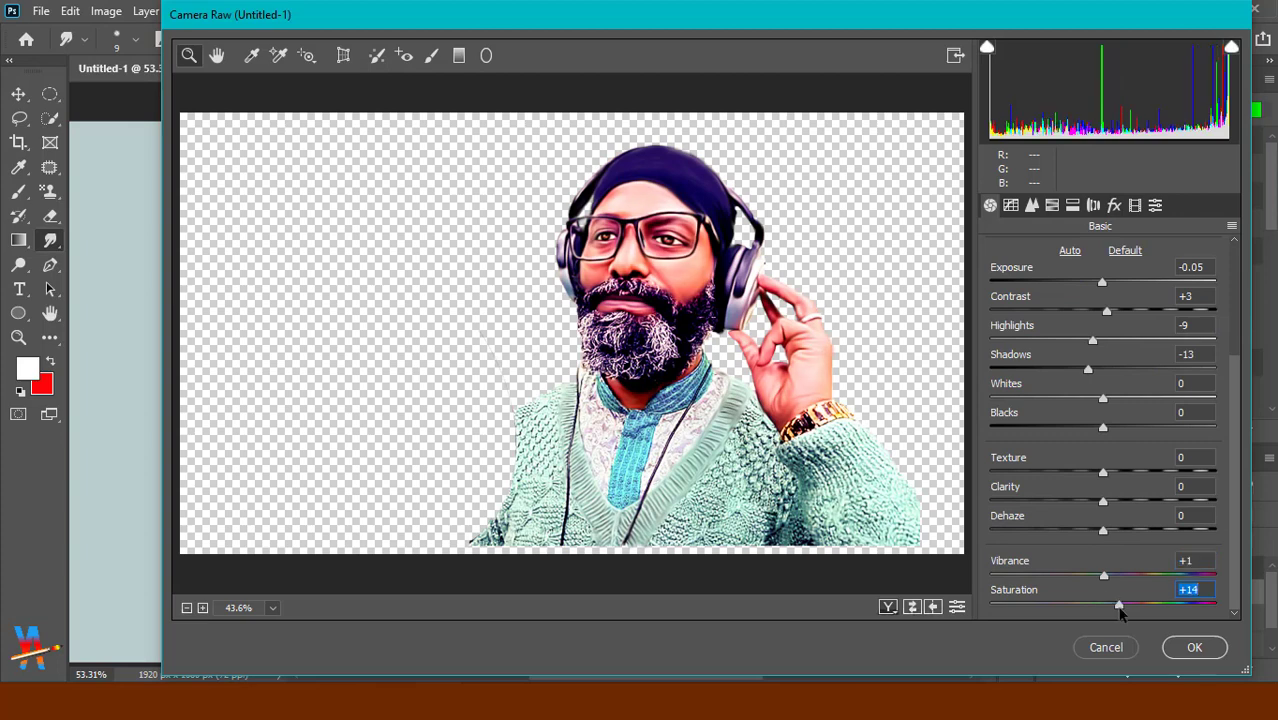
{"action": "left_click", "coordinate": [1188, 646]}
{"action": "scroll", "coordinate": [579, 306], "scroll_direction": "up", "scroll_amount": 10}
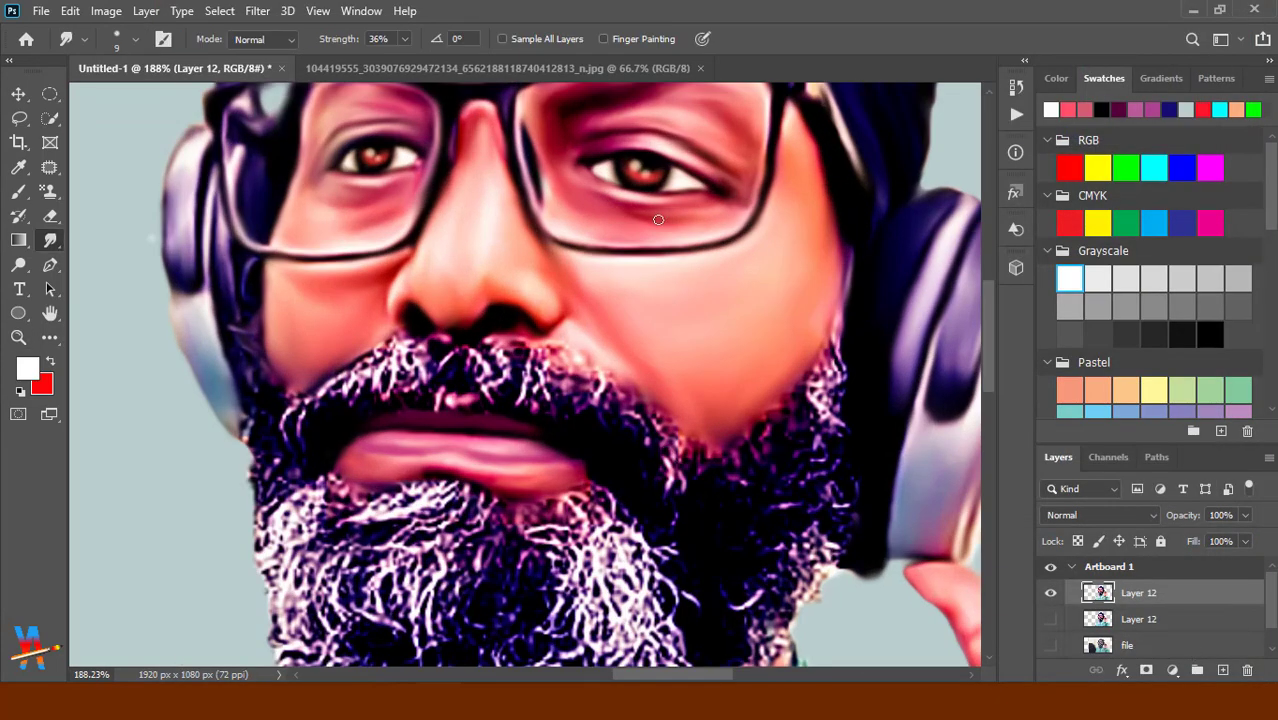
Smudge the glasses rims, under-eye skin, nose bridge and the cap's lower edge.
{"action": "left_click_drag", "start_coordinate": [578, 241], "coordinate": [760, 180]}
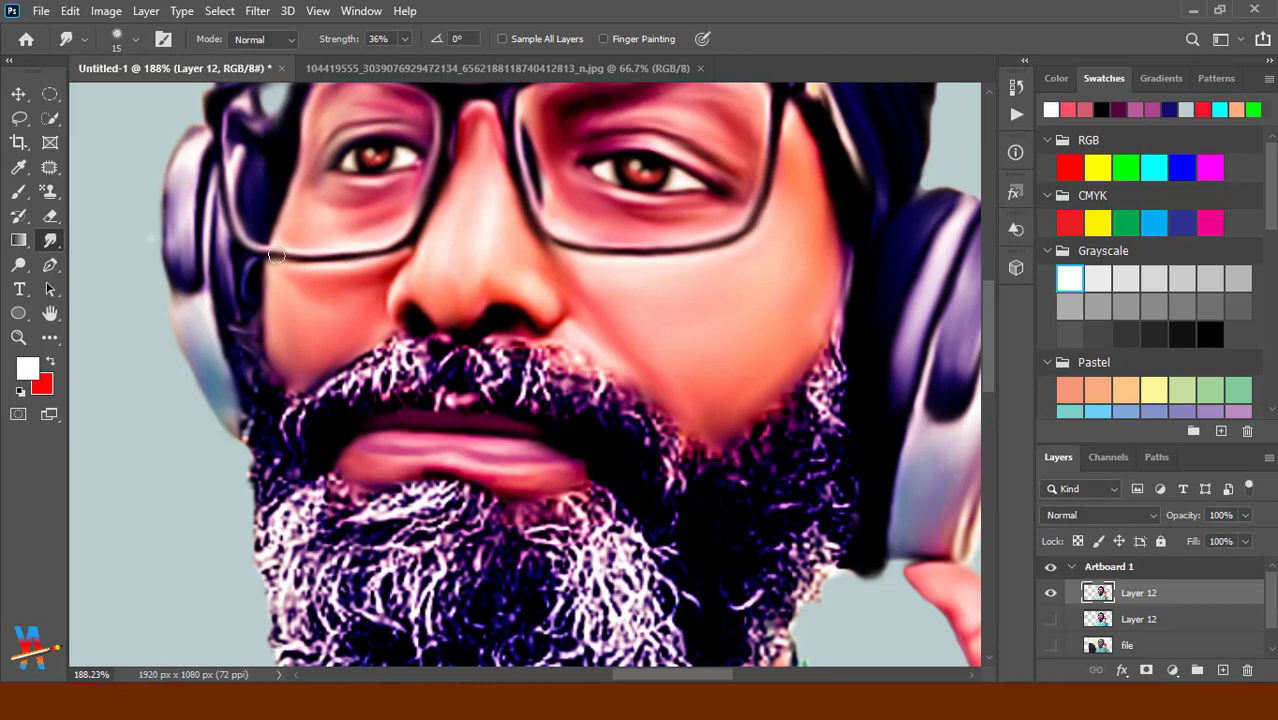
{"action": "left_click_drag", "start_coordinate": [317, 186], "coordinate": [298, 194]}
{"action": "scroll", "coordinate": [405, 201], "scroll_direction": "up", "scroll_amount": 2}
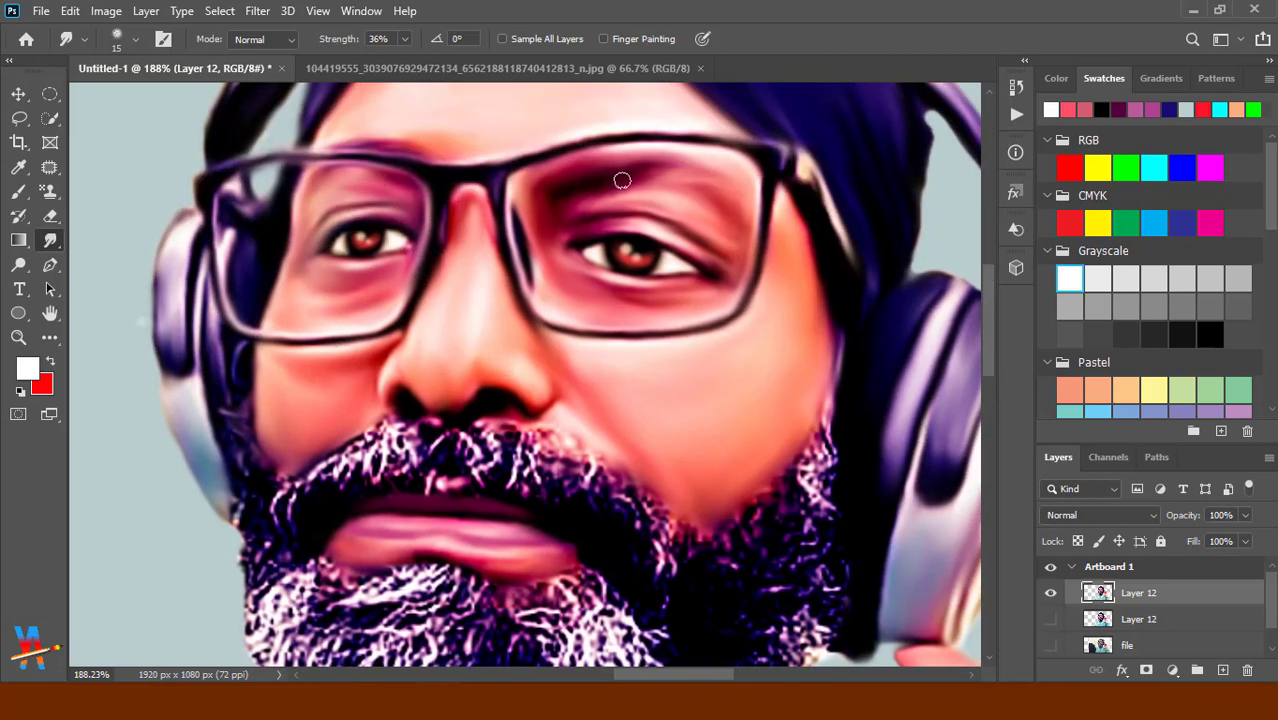
{"action": "left_click_drag", "start_coordinate": [590, 160], "coordinate": [537, 157]}
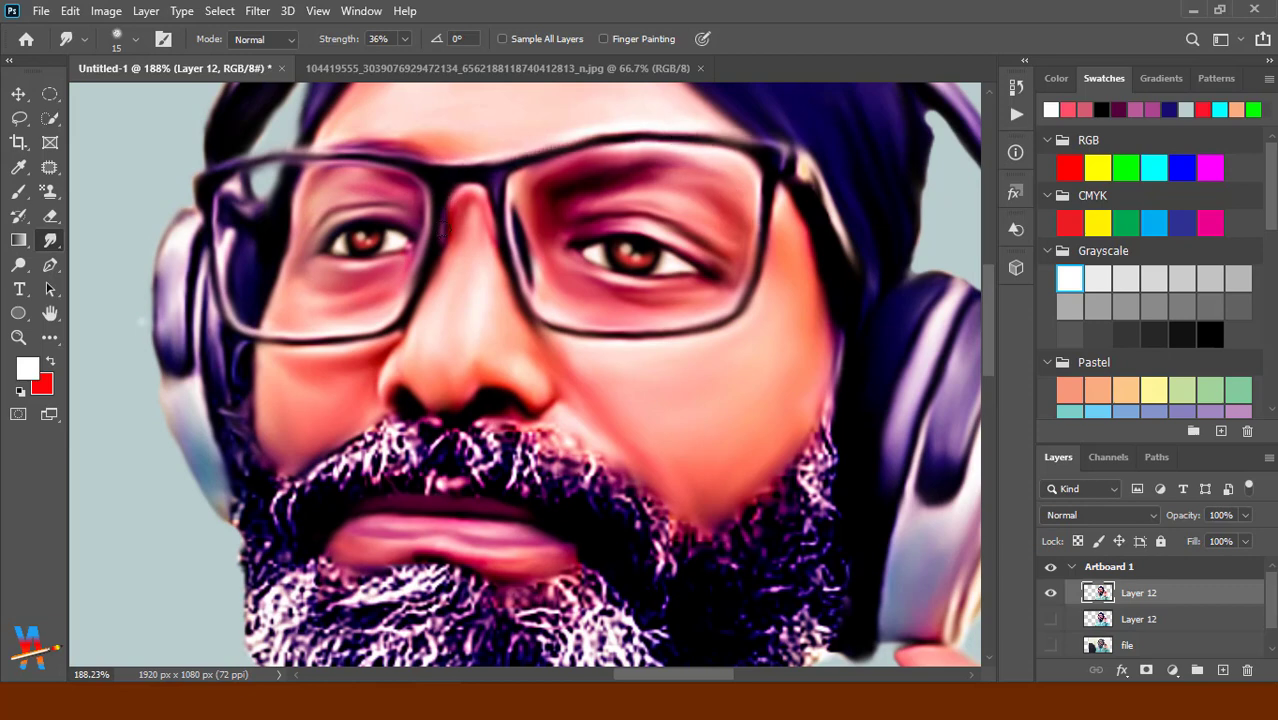
{"action": "left_click_drag", "start_coordinate": [443, 229], "coordinate": [499, 243]}
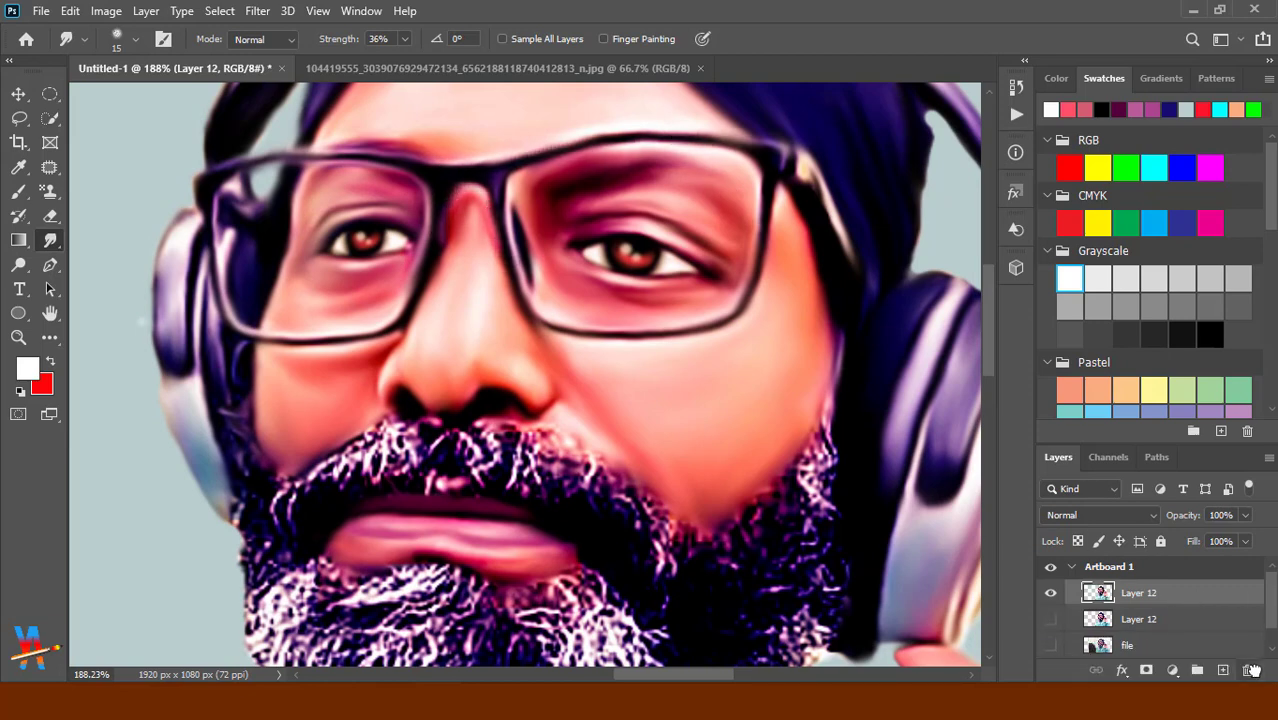
{"action": "scroll", "coordinate": [480, 247], "scroll_direction": "up", "scroll_amount": 5}
{"action": "left_click_drag", "start_coordinate": [560, 226], "coordinate": [576, 226]}
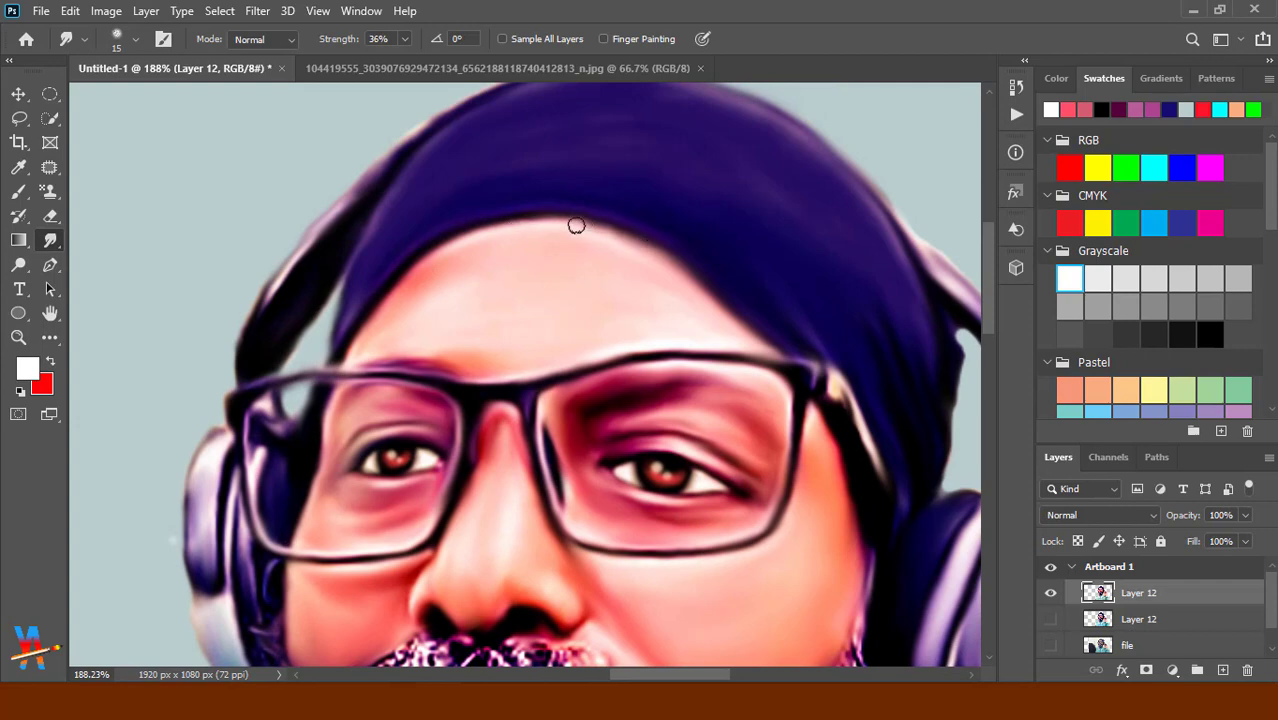
{"action": "scroll", "coordinate": [606, 317], "scroll_direction": "down", "scroll_amount": 3}
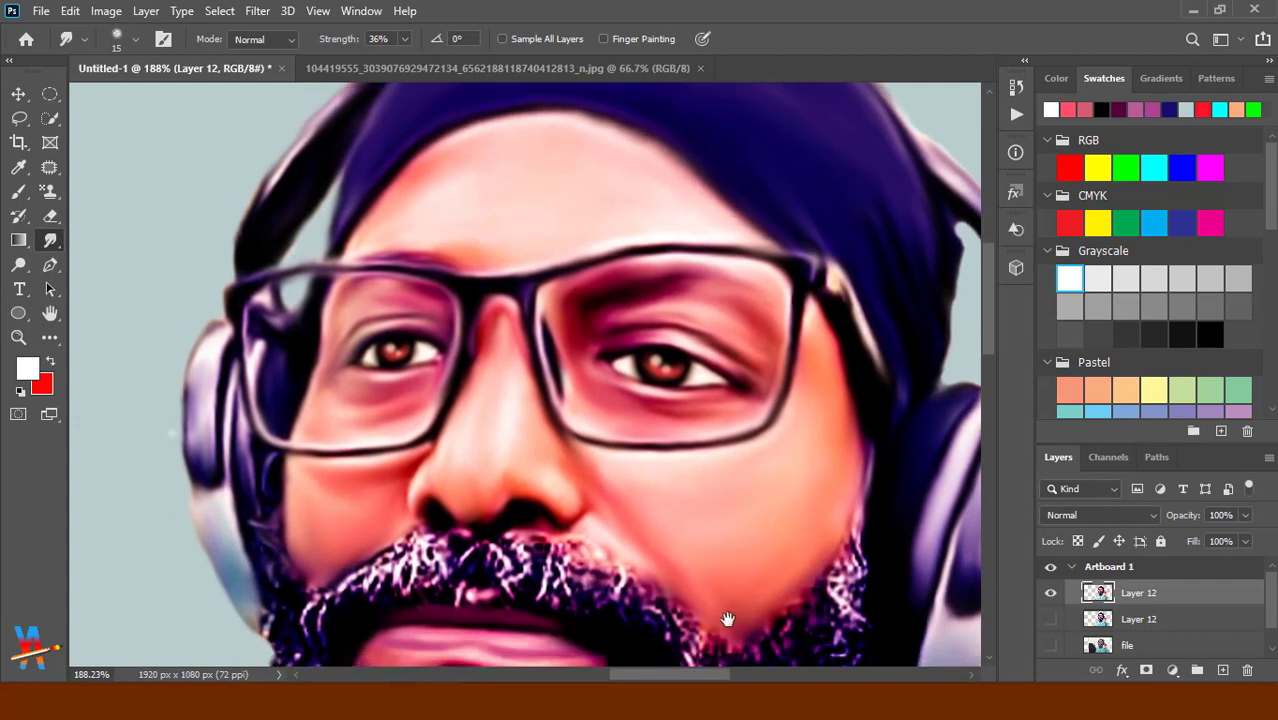
Pan down over the beard, then zoom out to fit the whole artboard.
{"action": "left_click_drag", "start_coordinate": [727, 619], "coordinate": [777, 359]}
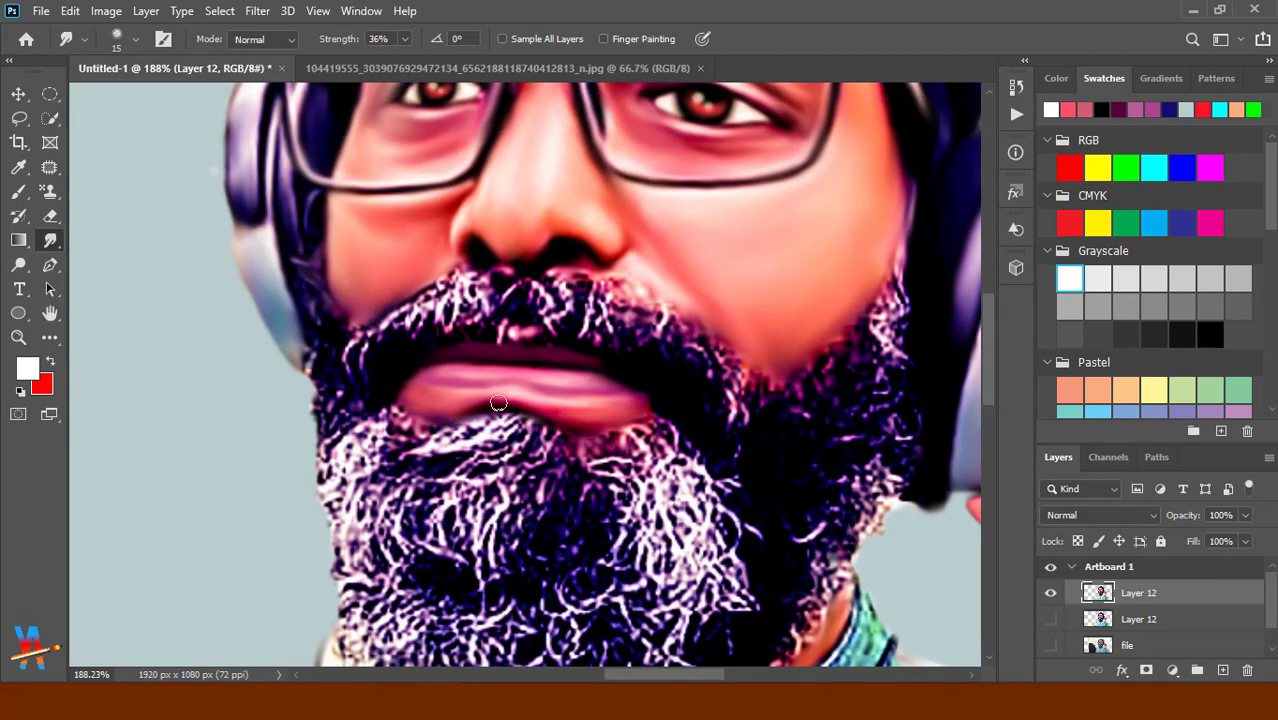
{"action": "scroll", "coordinate": [233, 261], "scroll_direction": "up", "scroll_amount": 1}
{"action": "key", "text": "e"}
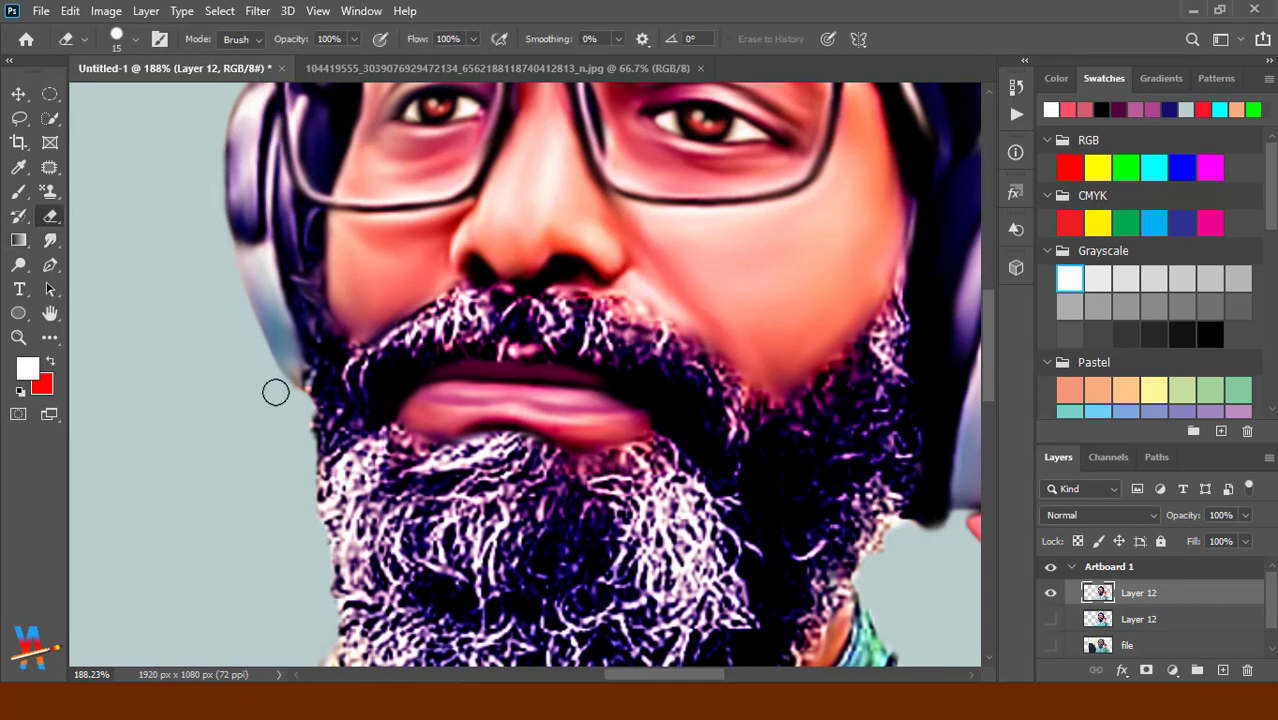
{"action": "key", "text": "r"}
{"action": "scroll", "coordinate": [465, 191], "scroll_direction": "right", "scroll_amount": 5}
{"action": "scroll", "coordinate": [640, 230], "scroll_direction": "up", "scroll_amount": 4}
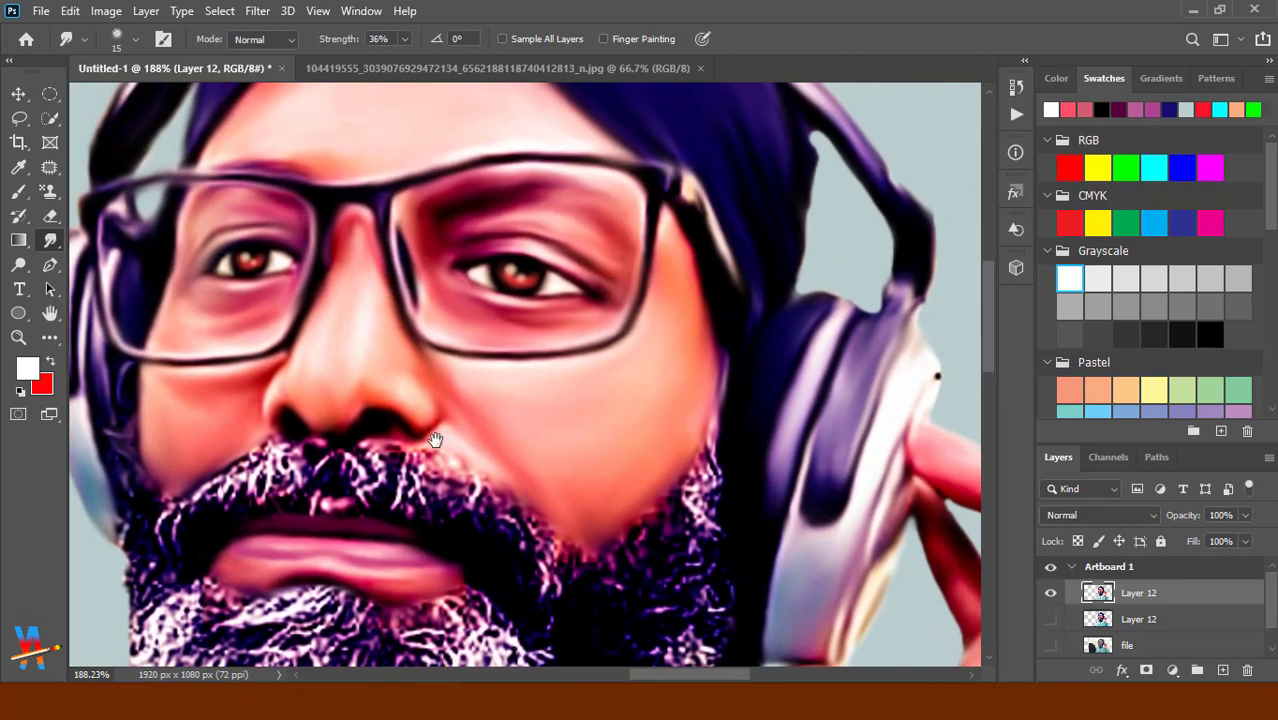
{"action": "scroll", "coordinate": [820, 260], "scroll_direction": "up", "scroll_amount": 3}
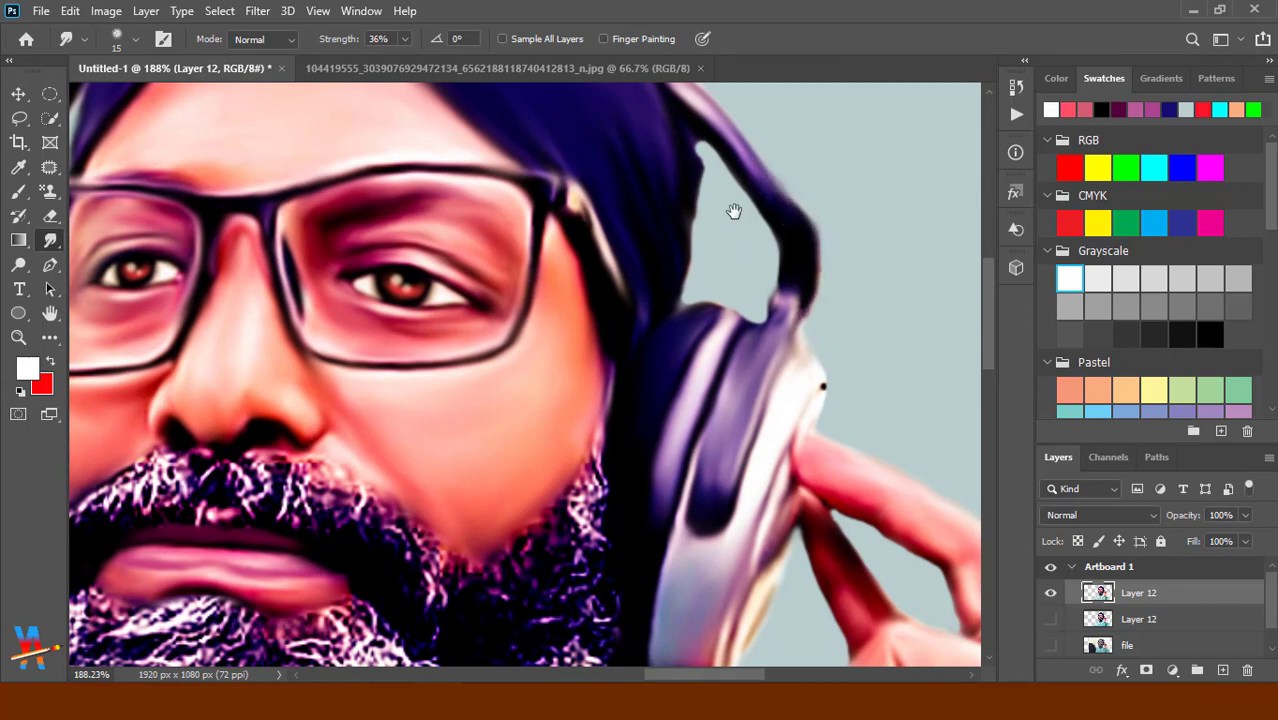
{"action": "scroll", "coordinate": [740, 330], "scroll_direction": "up", "scroll_amount": 5}
{"action": "scroll", "coordinate": [740, 330], "scroll_direction": "left", "scroll_amount": 2}
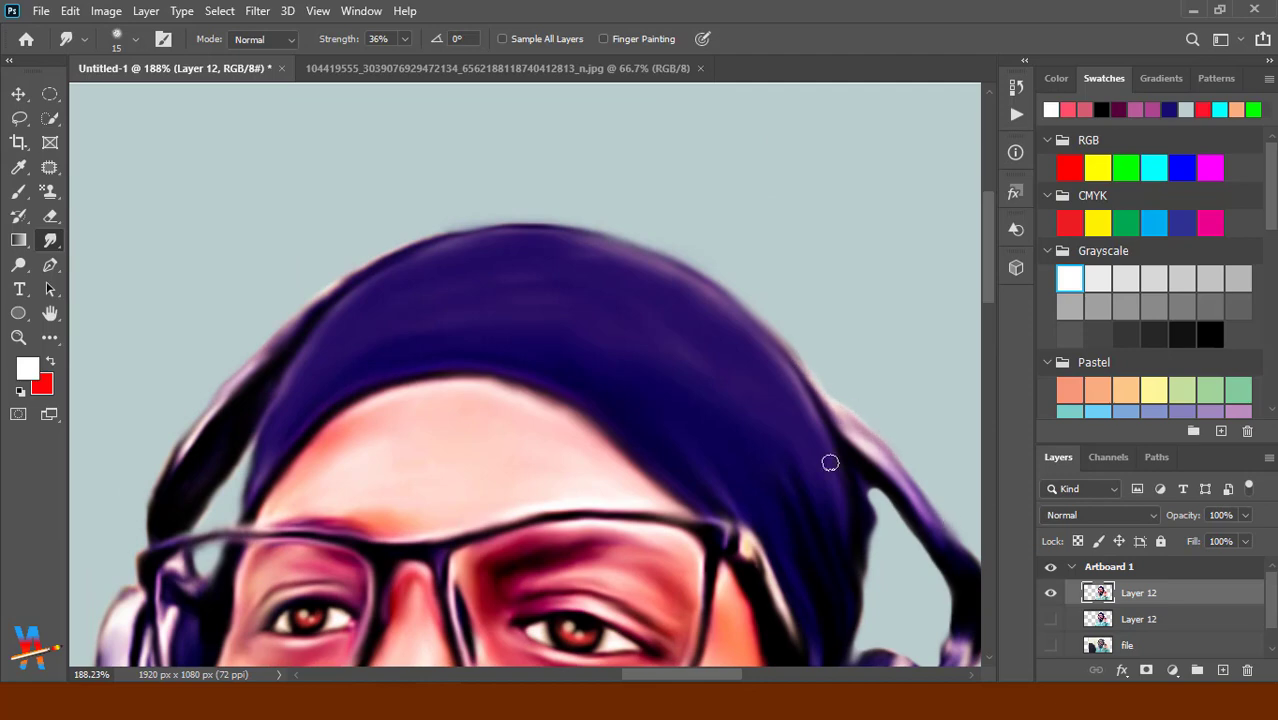
{"action": "scroll", "coordinate": [308, 399], "scroll_direction": "down", "scroll_amount": 3}
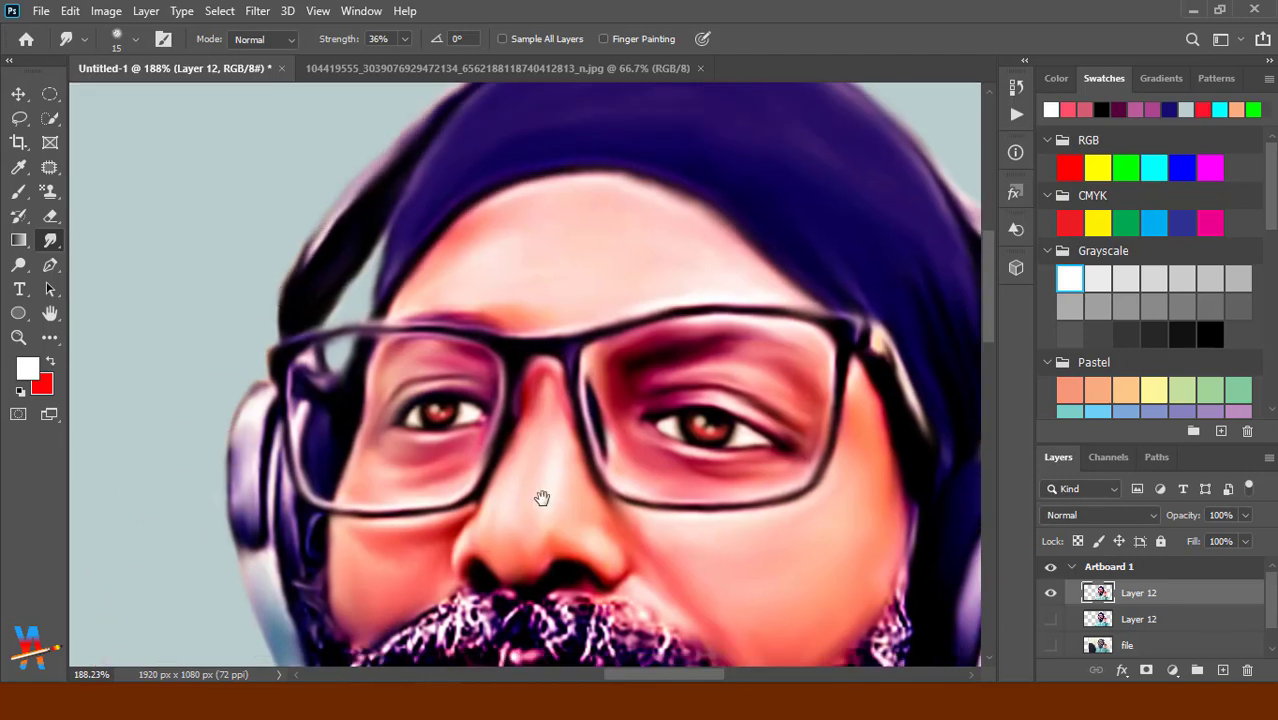
{"action": "scroll", "coordinate": [541, 499], "scroll_direction": "down", "scroll_amount": 3}
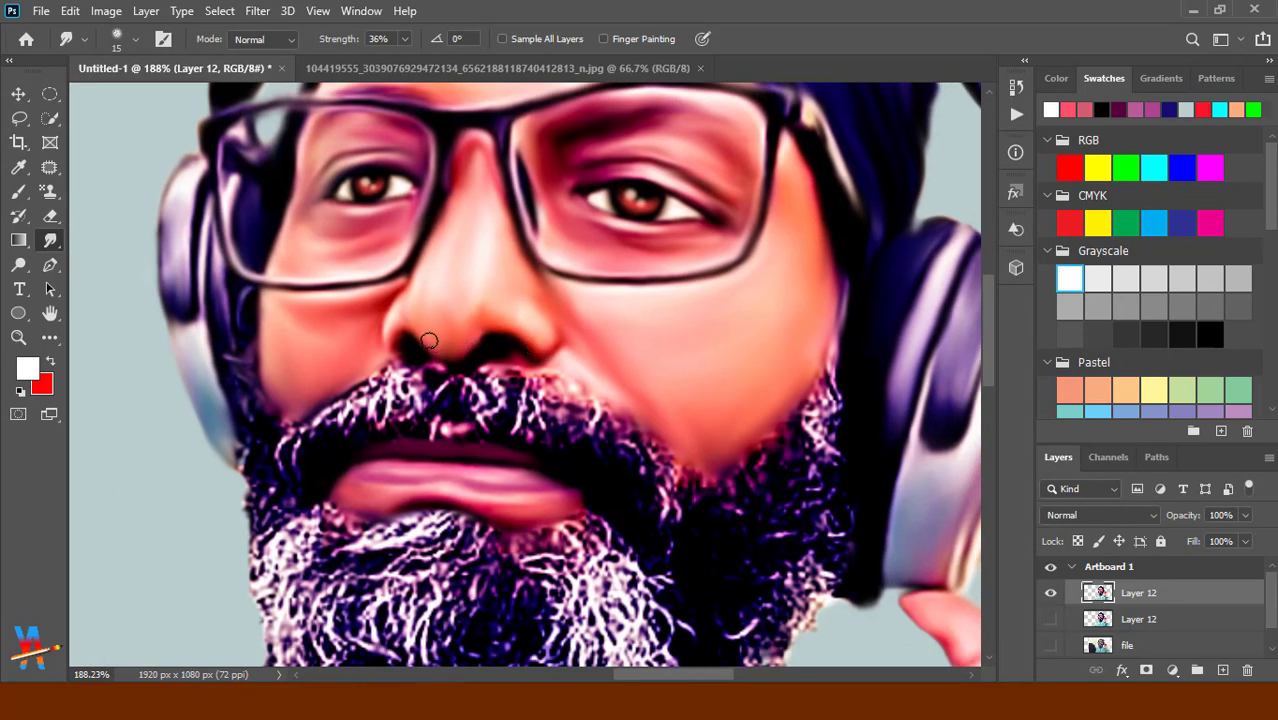
{"action": "left_click_drag", "start_coordinate": [590, 197], "coordinate": [500, 200]}
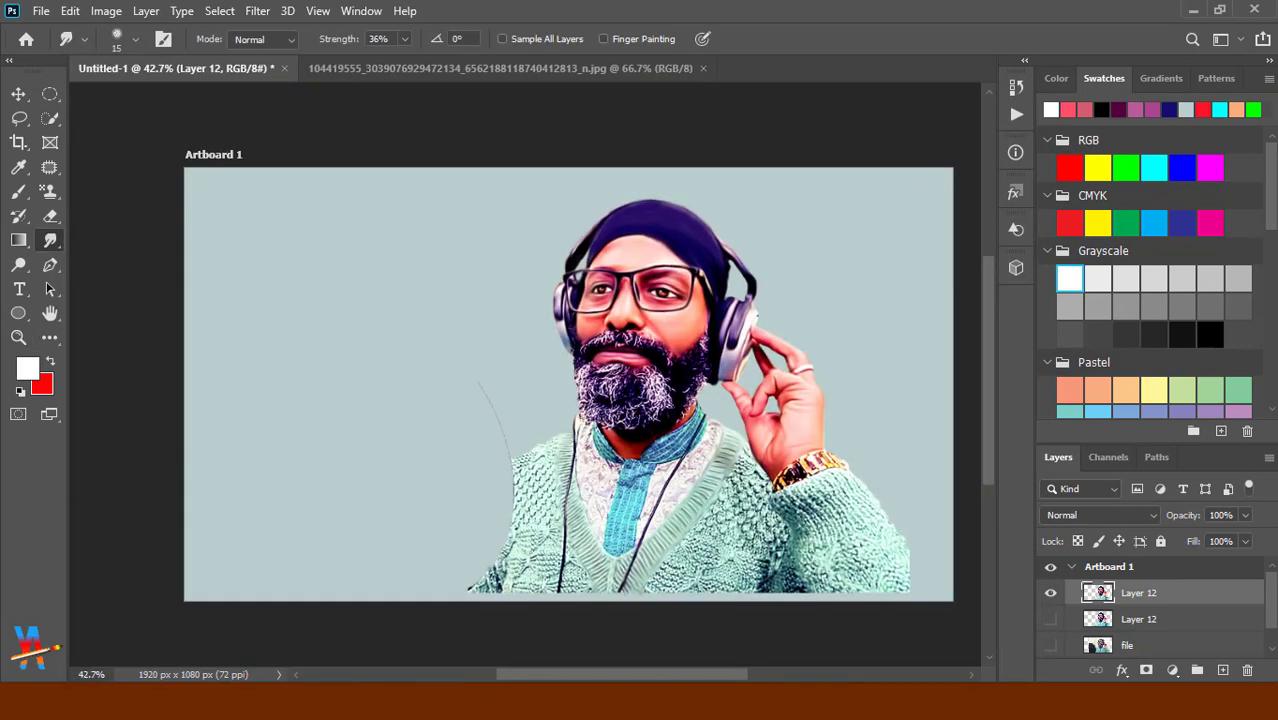
On a new layer, paint and smudge white highlights on the nose bridge and beside the glasses.
{"action": "left_click", "coordinate": [1222, 670]}
{"action": "left_click_drag", "start_coordinate": [651, 302], "coordinate": [802, 523]}
{"action": "key", "text": "b"}
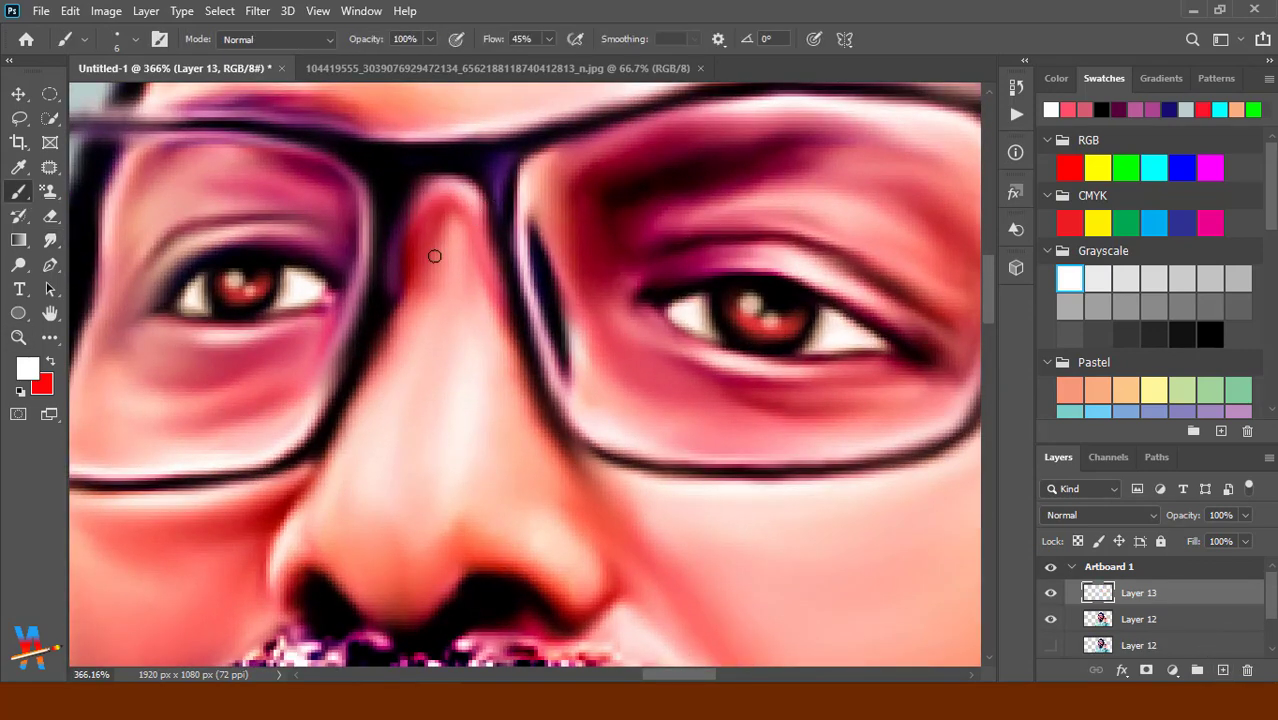
{"action": "left_click_drag", "start_coordinate": [428, 195], "coordinate": [462, 192]}
{"action": "key", "text": "r"}
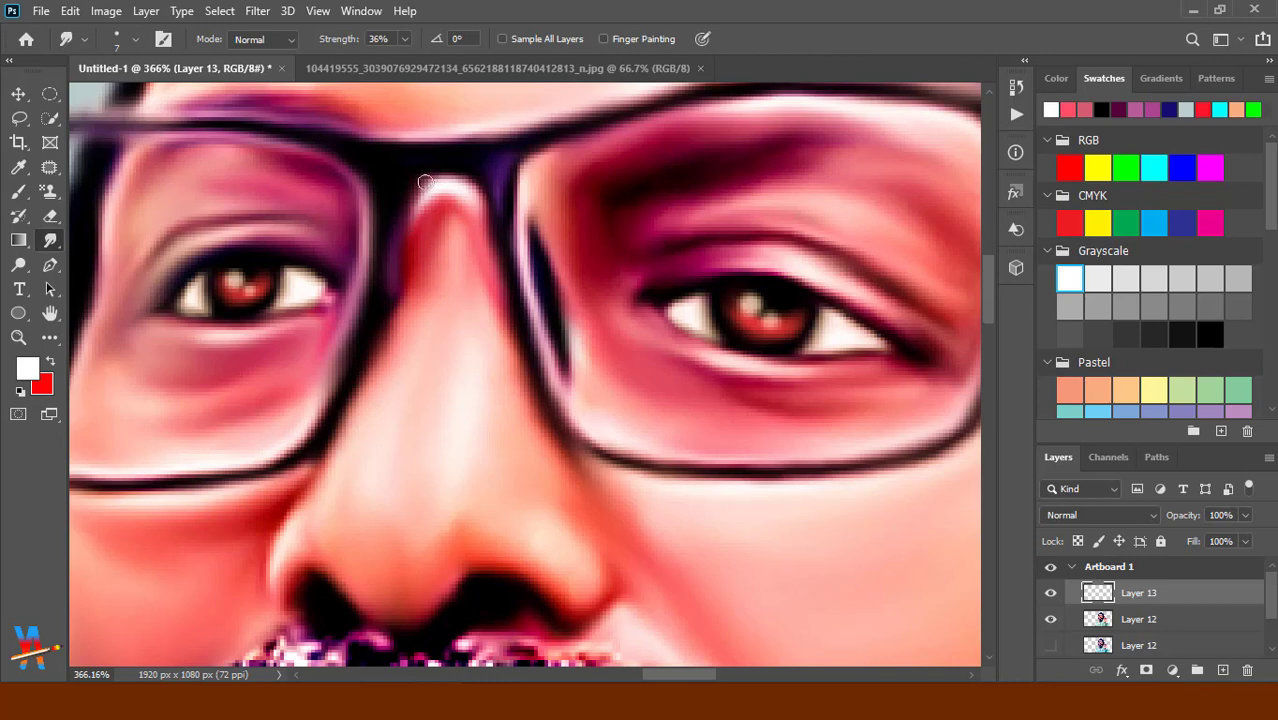
{"action": "left_click_drag", "start_coordinate": [394, 250], "coordinate": [390, 288]}
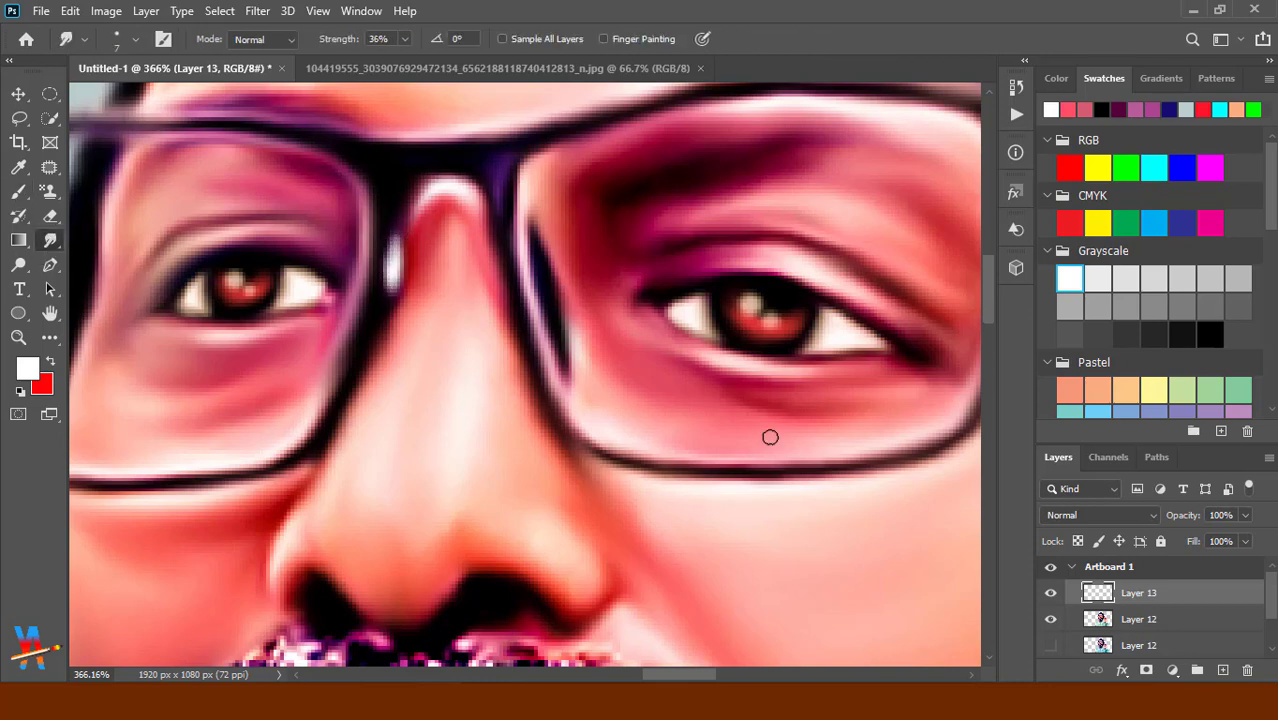
{"action": "left_click_drag", "start_coordinate": [770, 437], "coordinate": [328, 182]}
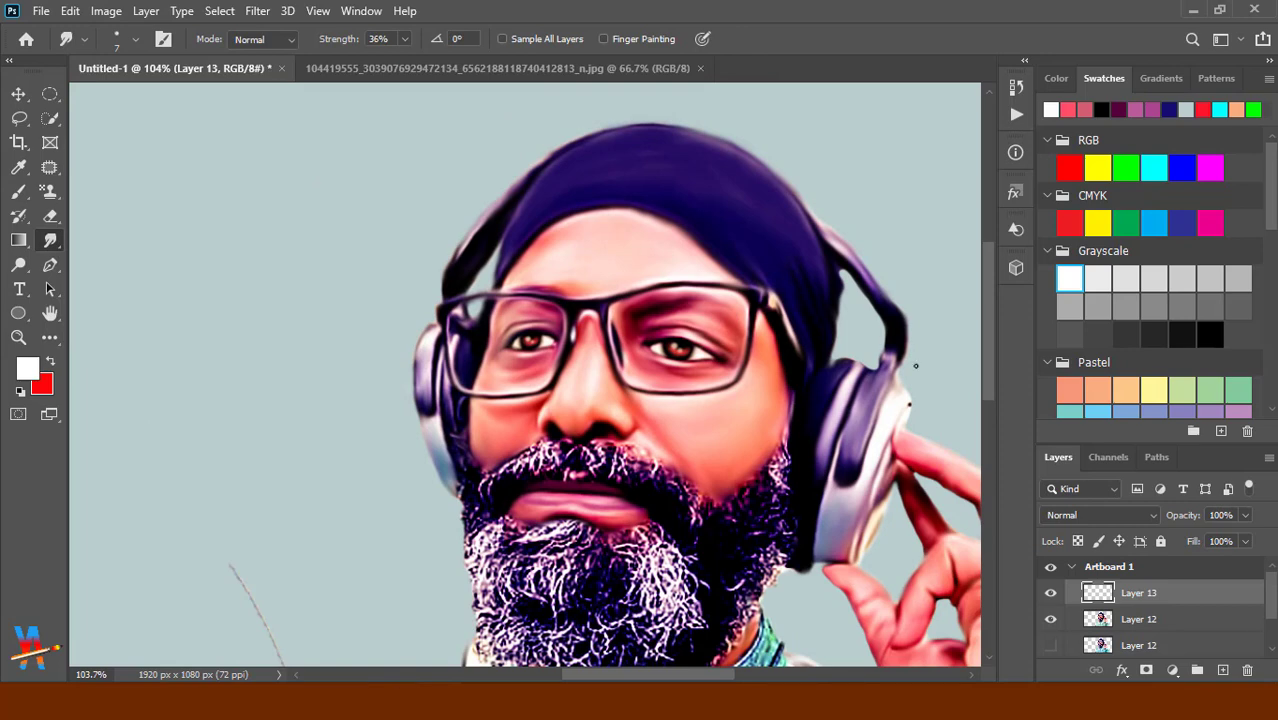
Merge the highlight layer together with the portrait layer.
{"action": "left_click", "coordinate": [1172, 622], "text": "shift"}
{"action": "right_click", "coordinate": [1176, 594]}
{"action": "left_click", "coordinate": [960, 554]}
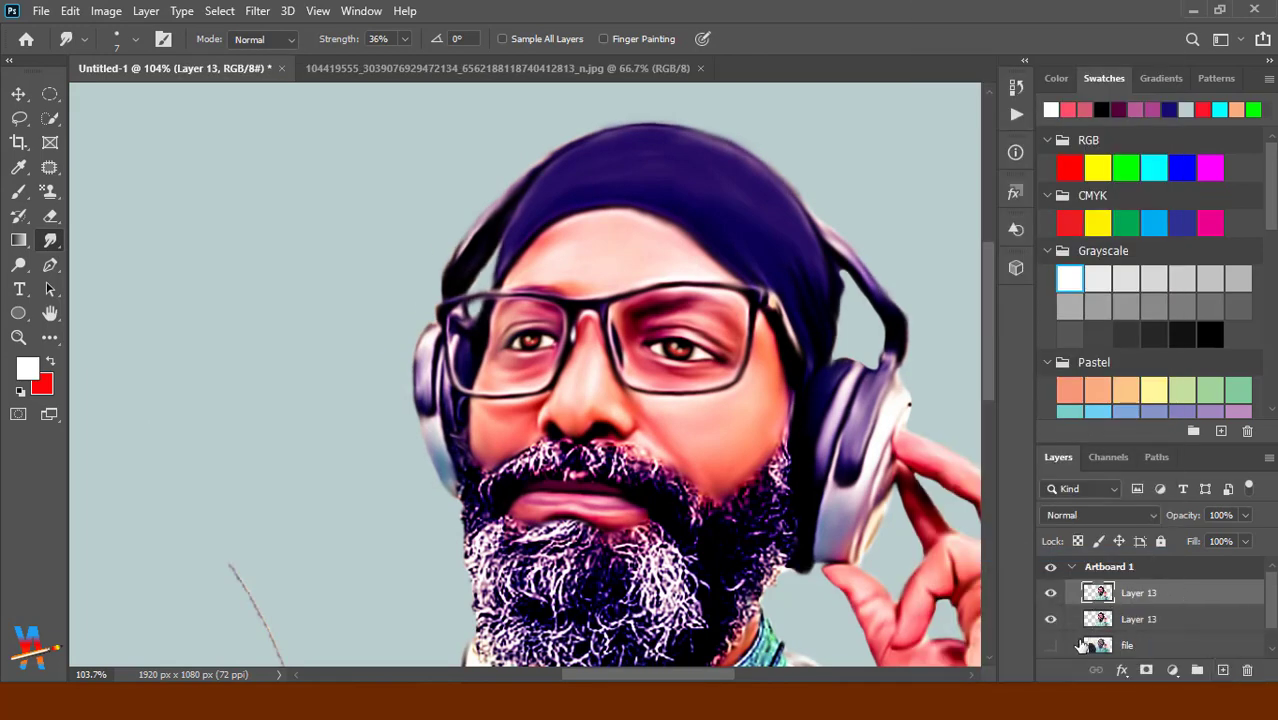
Hide the lower duplicate layer and set the Smudge tool to size 15, Strength 73%.
{"action": "left_click", "coordinate": [1050, 619]}
{"action": "left_click_drag", "start_coordinate": [400, 300], "coordinate": [560, 300]}
{"action": "right_click", "coordinate": [497, 210]}
{"action": "double_click", "coordinate": [556, 680]}
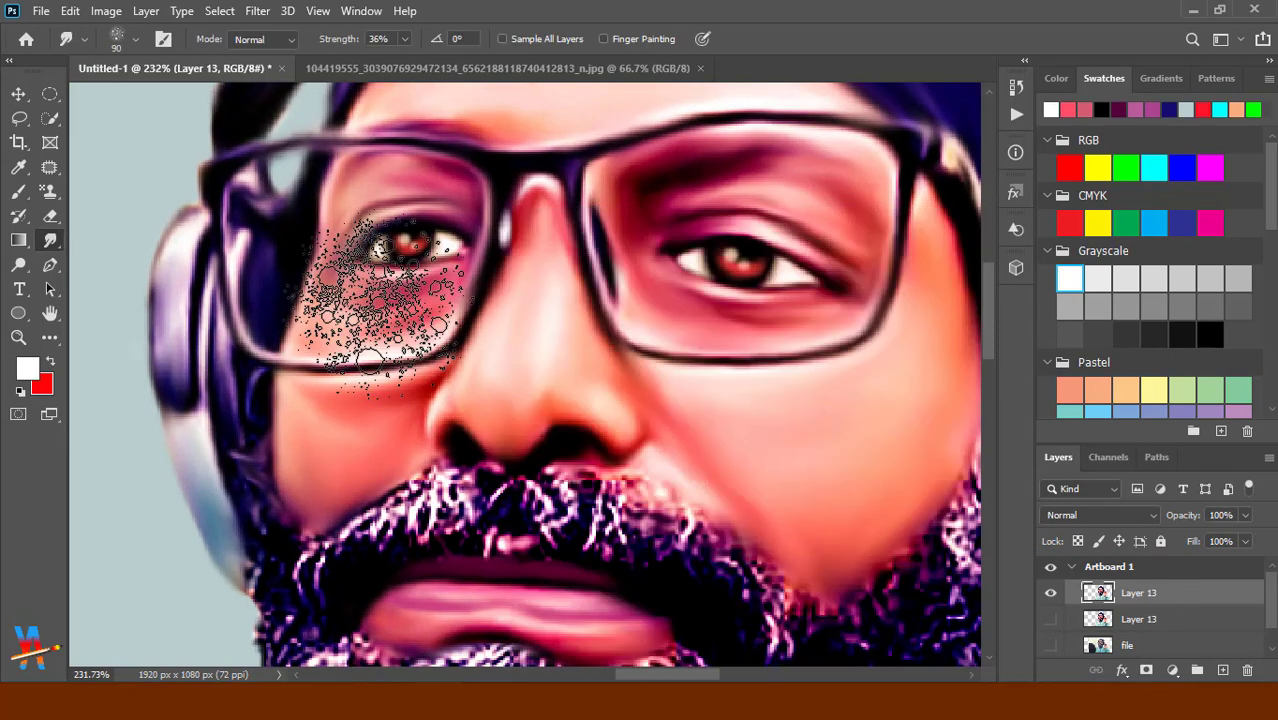
{"action": "key", "text": "bracketleft"}
{"action": "key", "text": "bracketleft"}
{"action": "key", "text": "bracketleft"}
{"action": "key", "text": "bracketright"}
{"action": "key", "text": "bracketright"}
{"action": "key", "text": "bracketright"}
{"action": "left_click", "coordinate": [404, 39]}
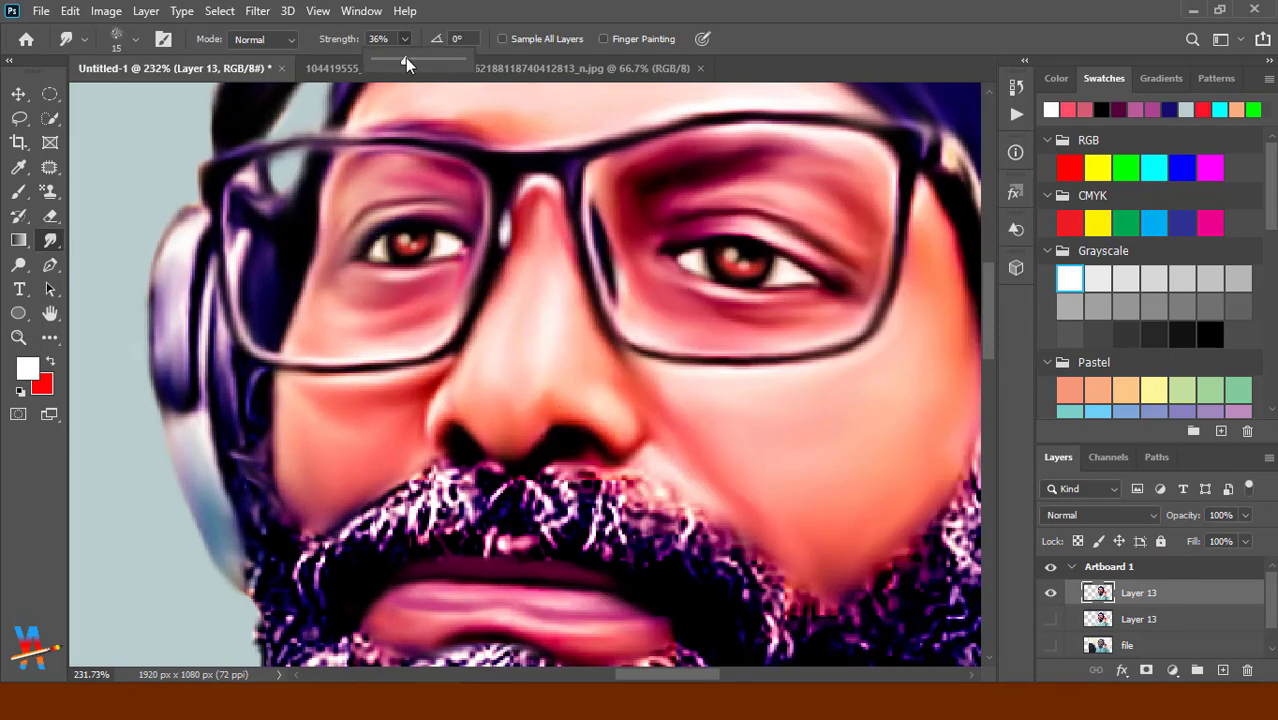
{"action": "left_click_drag", "start_coordinate": [444, 85], "coordinate": [438, 97]}
Smudge the moustache and lower-lip beard edge into smooth, flowing purple hair strands.
{"action": "left_click_drag", "start_coordinate": [636, 517], "coordinate": [786, 574]}
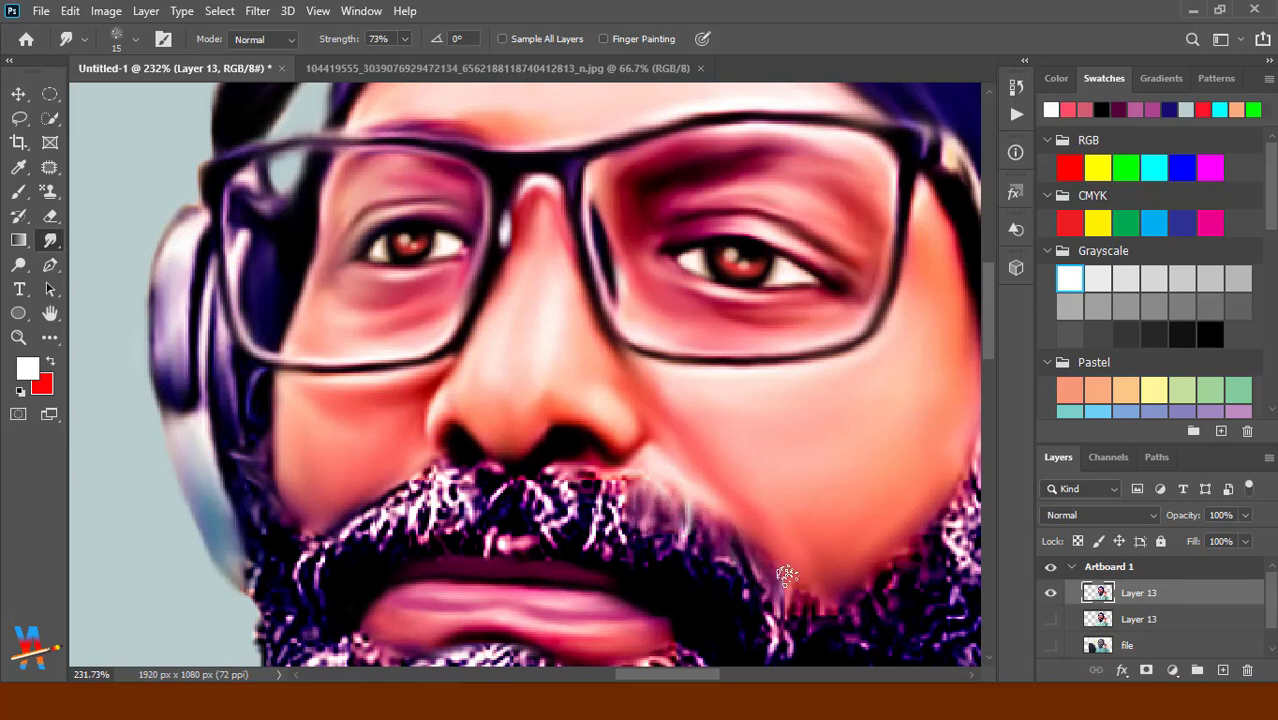
{"action": "mouse_move", "coordinate": [618, 492]}
{"action": "left_mouse_down"}
{"action": "mouse_move", "coordinate": [579, 471]}
{"action": "mouse_move", "coordinate": [530, 480]}
{"action": "mouse_move", "coordinate": [673, 588]}
{"action": "mouse_move", "coordinate": [725, 548]}
{"action": "mouse_move", "coordinate": [747, 562]}
{"action": "mouse_move", "coordinate": [800, 655]}
{"action": "left_mouse_up"}
{"action": "mouse_move", "coordinate": [513, 490]}
{"action": "left_mouse_down"}
{"action": "mouse_move", "coordinate": [542, 533]}
{"action": "mouse_move", "coordinate": [629, 567]}
{"action": "left_mouse_up"}
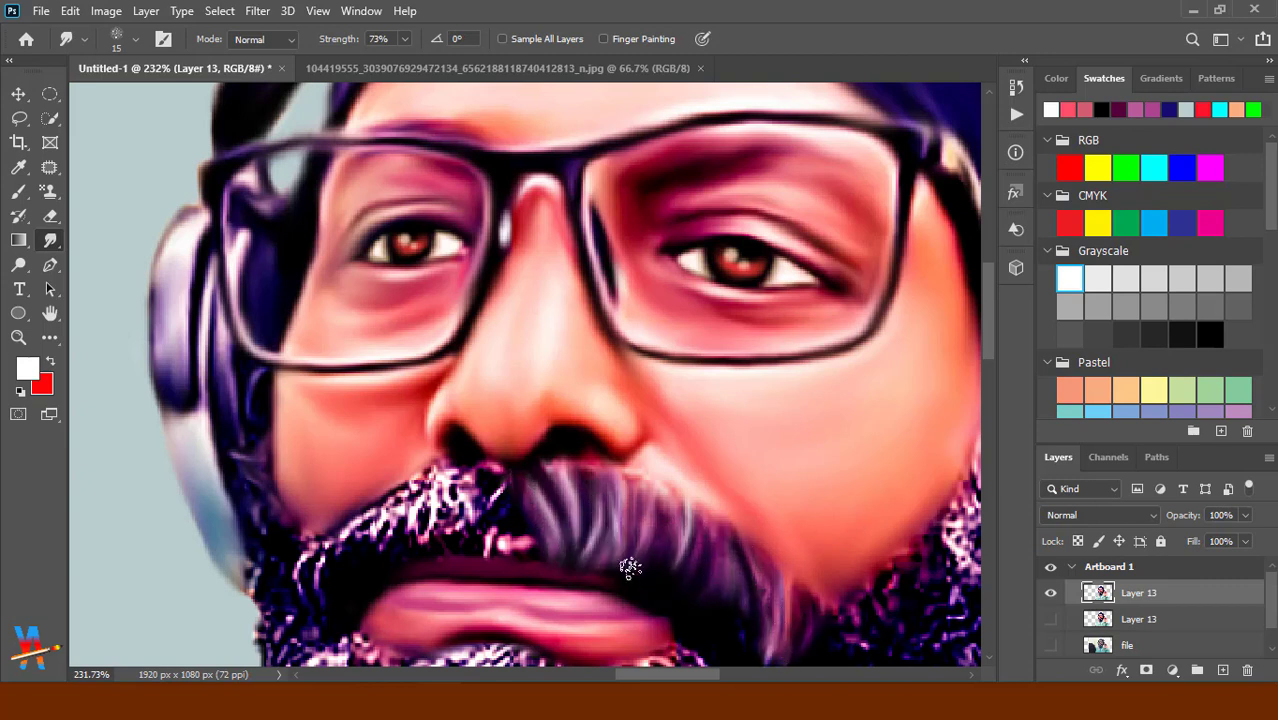
{"action": "mouse_move", "coordinate": [509, 514]}
{"action": "left_mouse_down"}
{"action": "mouse_move", "coordinate": [542, 556]}
{"action": "mouse_move", "coordinate": [488, 551]}
{"action": "mouse_move", "coordinate": [451, 472]}
{"action": "mouse_move", "coordinate": [456, 568]}
{"action": "mouse_move", "coordinate": [462, 542]}
{"action": "left_mouse_up"}
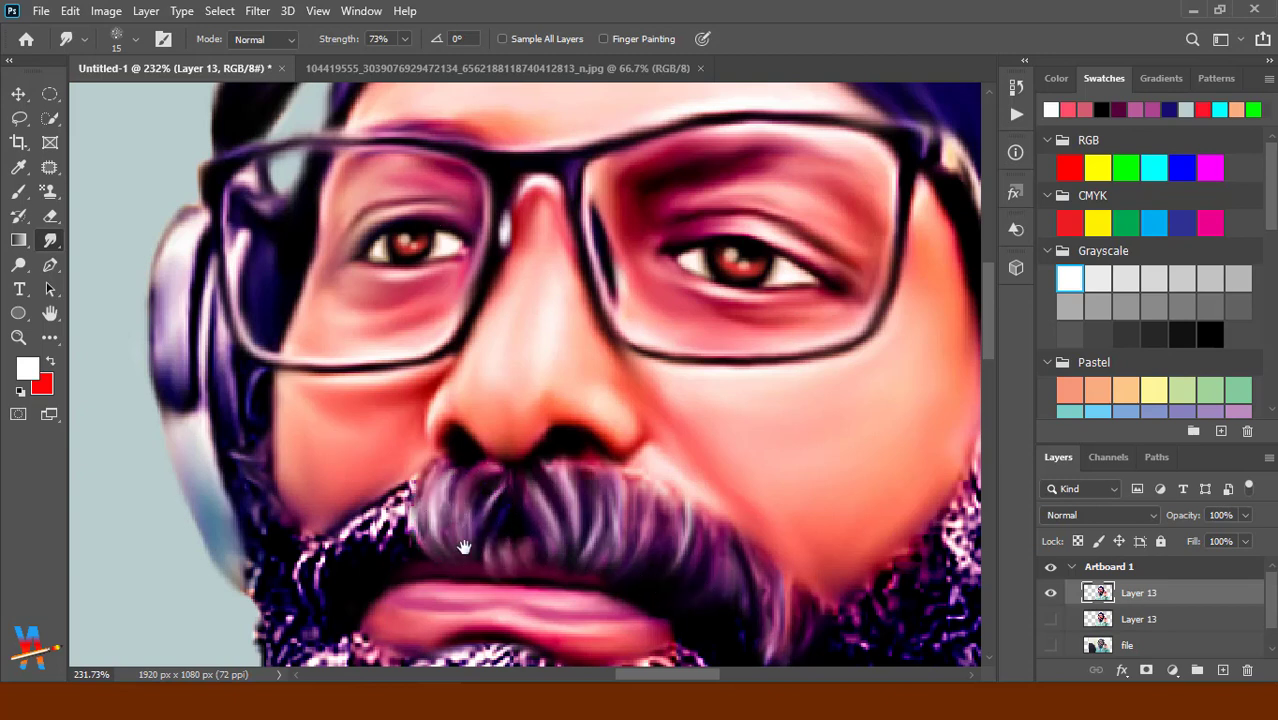
{"action": "scroll", "coordinate": [462, 542], "scroll_direction": "left", "scroll_amount": 1}
{"action": "mouse_move", "coordinate": [400, 505]}
{"action": "left_mouse_down"}
{"action": "mouse_move", "coordinate": [466, 500]}
{"action": "mouse_move", "coordinate": [450, 525]}
{"action": "mouse_move", "coordinate": [430, 495]}
{"action": "mouse_move", "coordinate": [470, 549]}
{"action": "mouse_move", "coordinate": [442, 505]}
{"action": "mouse_move", "coordinate": [452, 490]}
{"action": "left_mouse_up"}
{"action": "scroll", "coordinate": [474, 533], "scroll_direction": "left", "scroll_amount": 1}
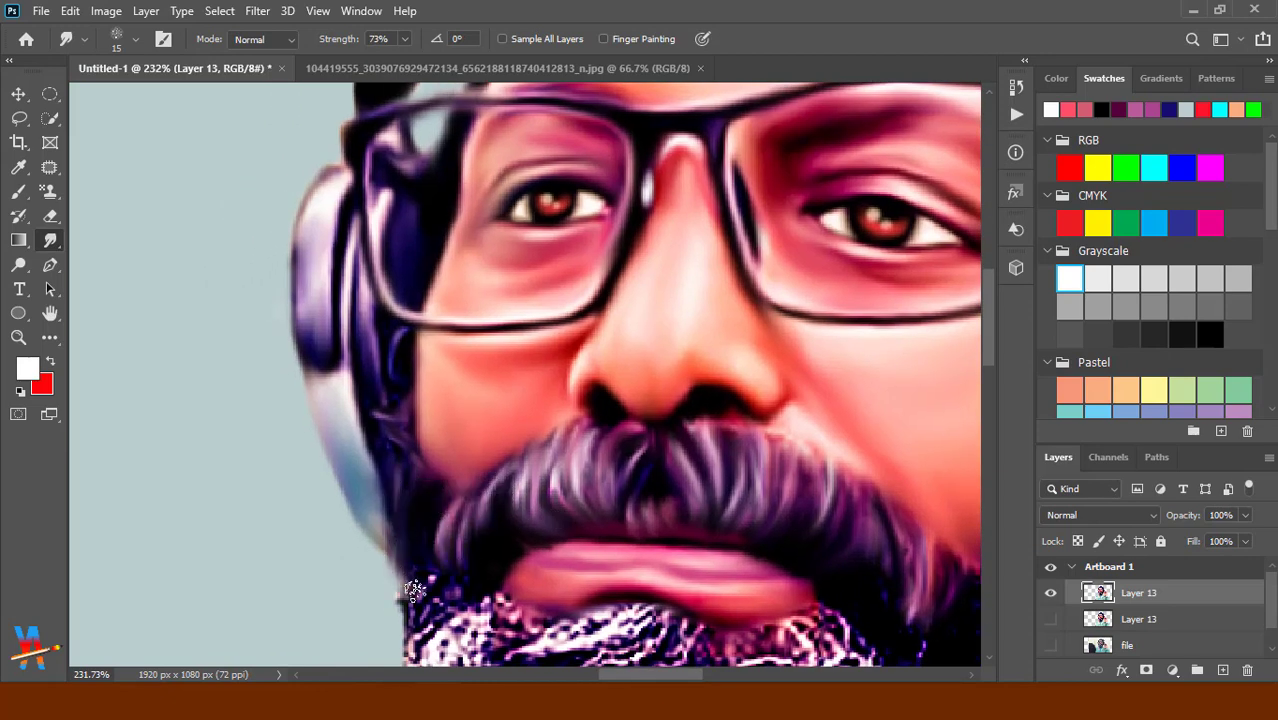
{"action": "scroll", "coordinate": [460, 500], "scroll_direction": "down", "scroll_amount": 2}
{"action": "mouse_move", "coordinate": [475, 405]}
{"action": "left_mouse_down"}
{"action": "mouse_move", "coordinate": [465, 450]}
{"action": "mouse_move", "coordinate": [515, 460]}
{"action": "mouse_move", "coordinate": [859, 457]}
{"action": "mouse_move", "coordinate": [820, 428]}
{"action": "left_mouse_up"}
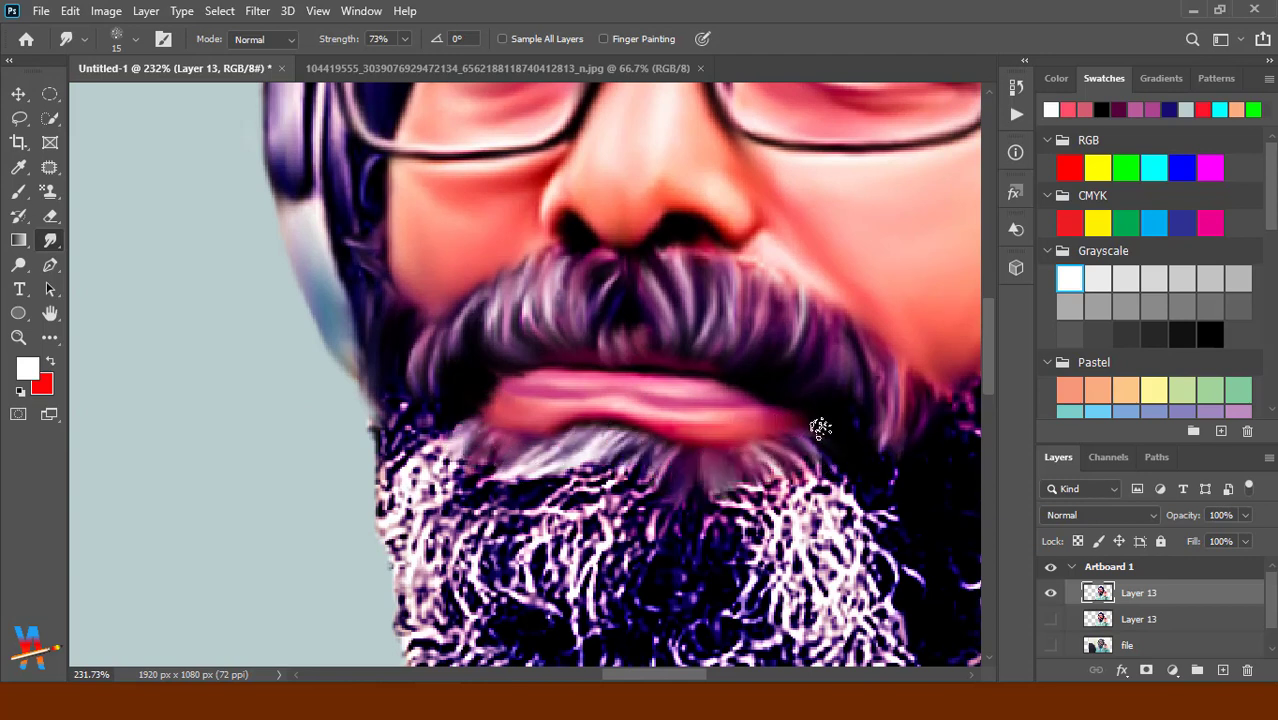
{"action": "mouse_move", "coordinate": [482, 422]}
{"action": "left_mouse_down"}
{"action": "mouse_move", "coordinate": [368, 495]}
{"action": "mouse_move", "coordinate": [357, 442]}
{"action": "mouse_move", "coordinate": [420, 382]}
{"action": "left_mouse_up"}
{"action": "scroll", "coordinate": [420, 383], "scroll_direction": "down", "scroll_amount": 3}
{"action": "scroll", "coordinate": [600, 480], "scroll_direction": "down", "scroll_amount": 3}
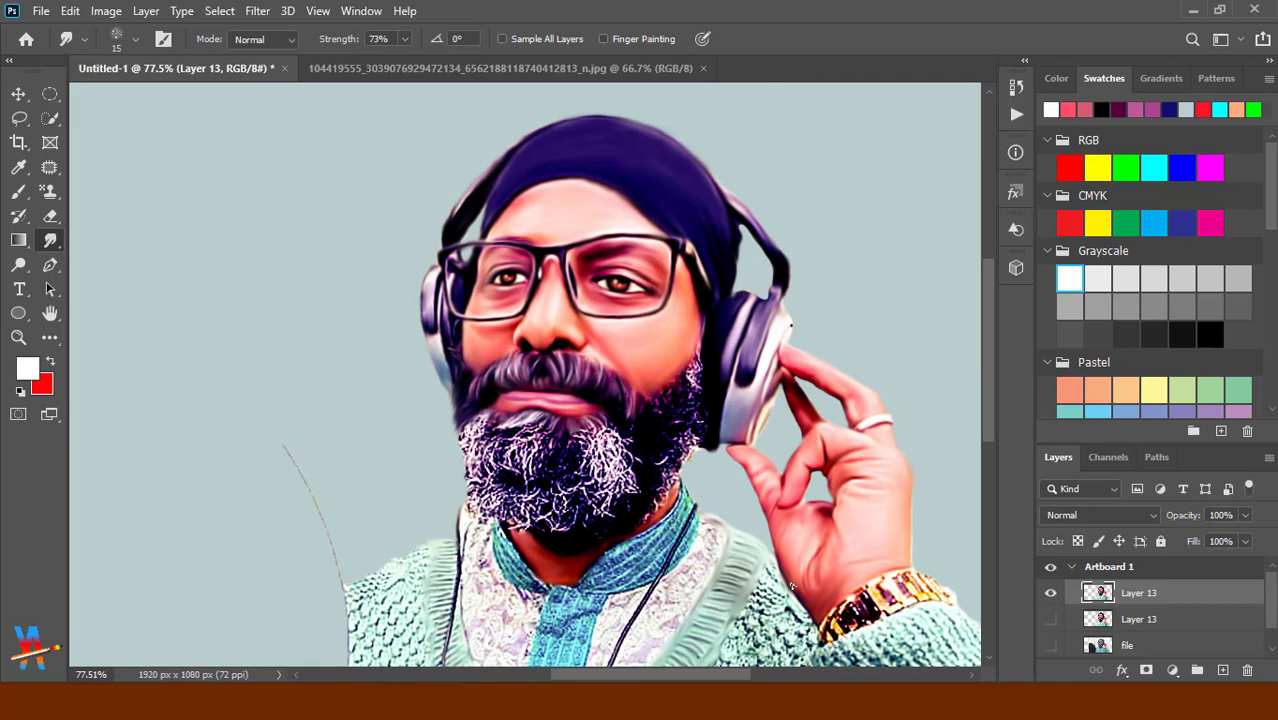
{"action": "scroll", "coordinate": [555, 410], "scroll_direction": "up", "scroll_amount": 4}
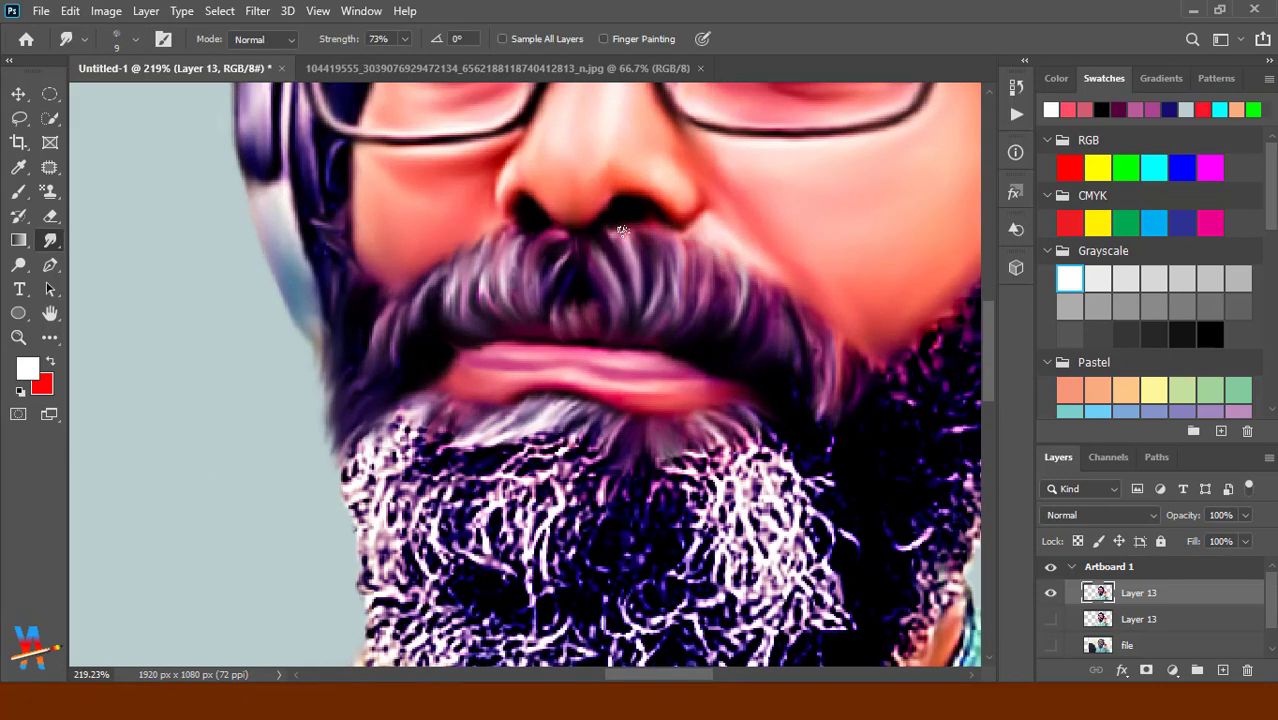
Enlarge the Smudge brush to 20 and streak the beard downward from right to left.
{"action": "key", "text": "bracketright"}
{"action": "key", "text": "bracketright"}
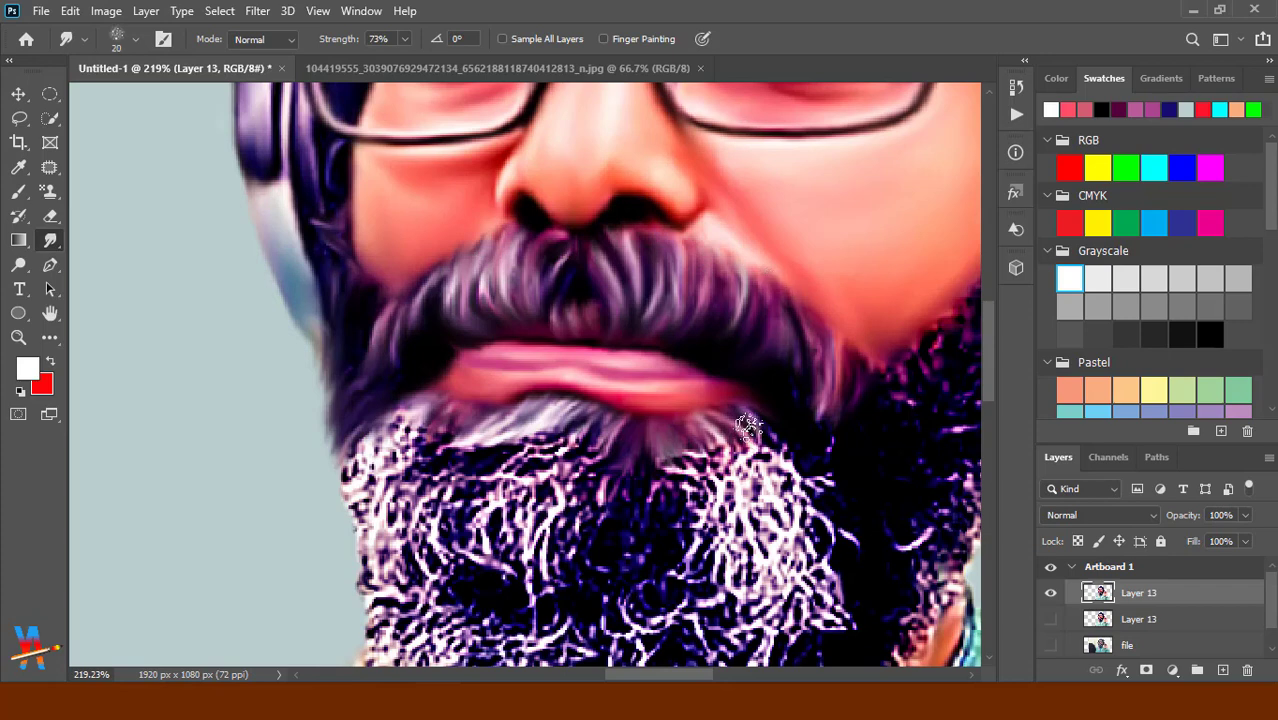
{"action": "left_click_drag", "start_coordinate": [760, 430], "coordinate": [830, 550]}
{"action": "left_click_drag", "start_coordinate": [800, 410], "coordinate": [830, 500]}
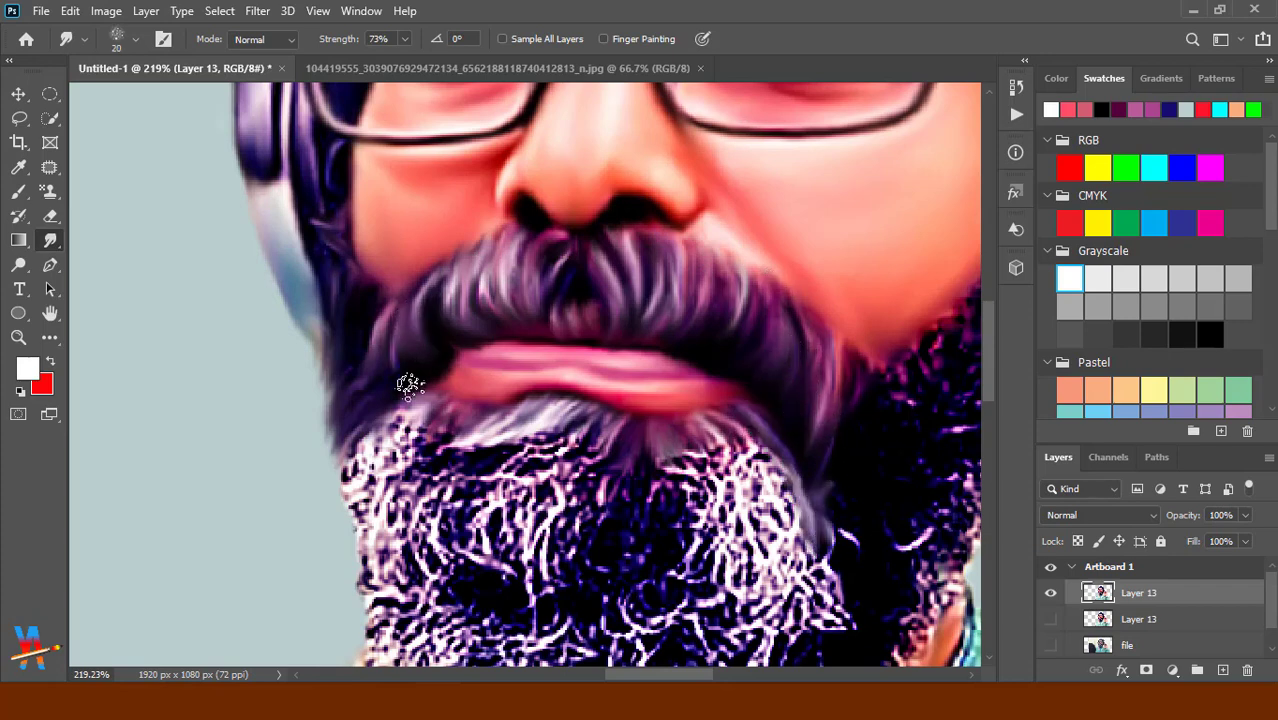
{"action": "left_click_drag", "start_coordinate": [712, 421], "coordinate": [793, 540]}
{"action": "mouse_move", "coordinate": [712, 450]}
{"action": "left_mouse_down"}
{"action": "mouse_move", "coordinate": [755, 630]}
{"action": "mouse_move", "coordinate": [700, 620]}
{"action": "left_mouse_up"}
{"action": "left_click_drag", "start_coordinate": [660, 445], "coordinate": [680, 620]}
{"action": "left_click_drag", "start_coordinate": [620, 440], "coordinate": [577, 508]}
{"action": "left_click_drag", "start_coordinate": [565, 425], "coordinate": [530, 600]}
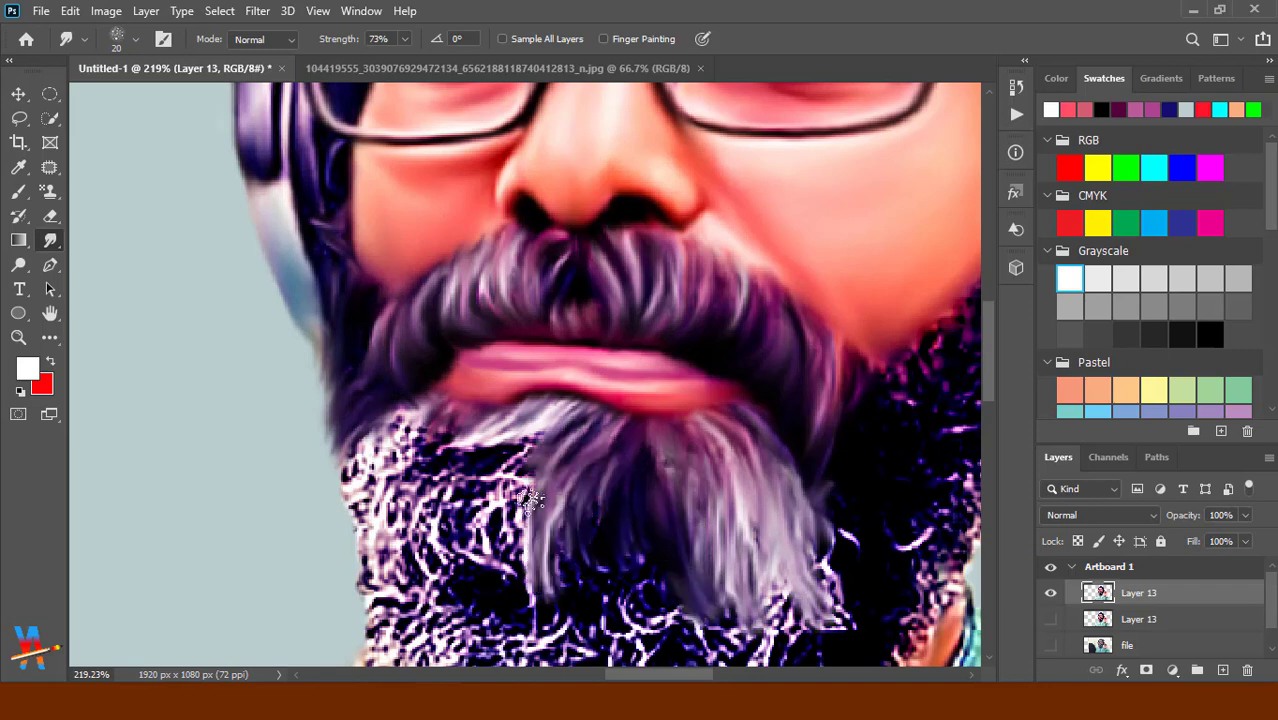
{"action": "left_click_drag", "start_coordinate": [515, 435], "coordinate": [480, 570]}
{"action": "left_click_drag", "start_coordinate": [475, 430], "coordinate": [420, 550]}
{"action": "mouse_move", "coordinate": [450, 400]}
{"action": "left_mouse_down"}
{"action": "mouse_move", "coordinate": [390, 530]}
{"action": "mouse_move", "coordinate": [360, 515]}
{"action": "left_mouse_up"}
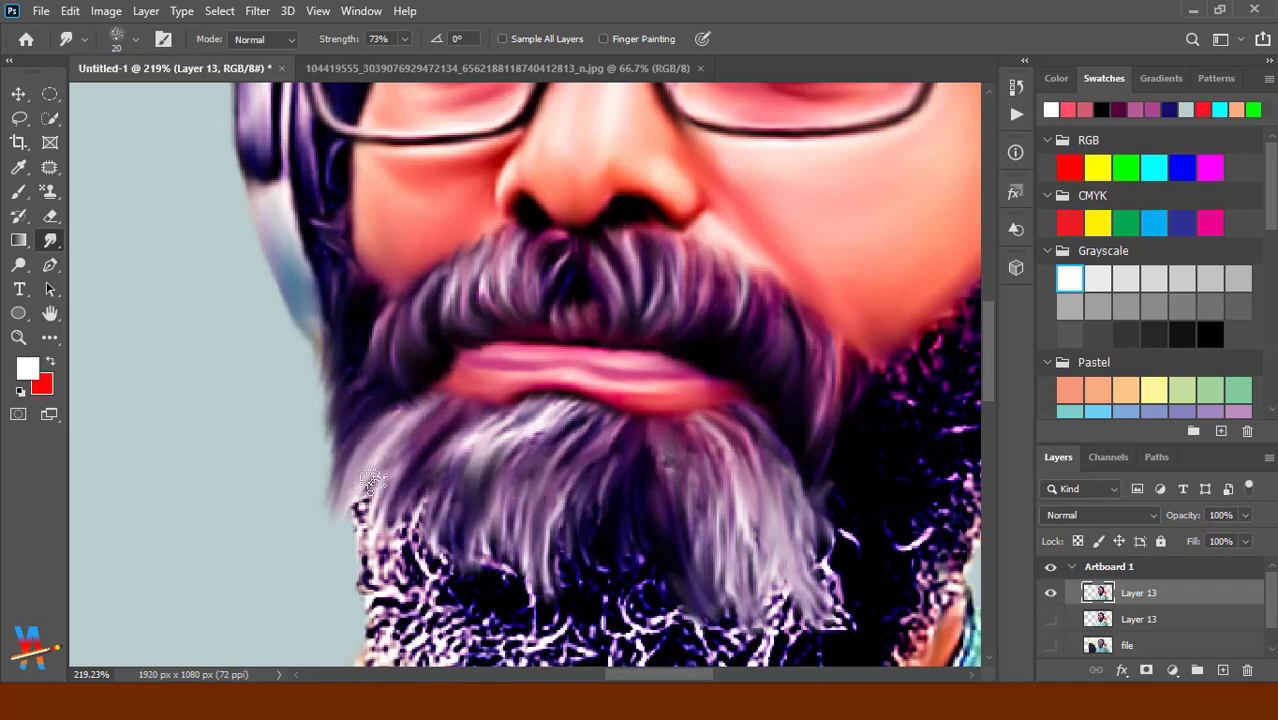
{"action": "left_click_drag", "start_coordinate": [380, 470], "coordinate": [360, 610]}
Pull purple hair strands down across the speckled beard, from its left side through the centre.
{"action": "scroll", "coordinate": [360, 500], "scroll_direction": "down", "scroll_amount": 3}
{"action": "left_click_drag", "start_coordinate": [400, 250], "coordinate": [308, 410]}
{"action": "left_click_drag", "start_coordinate": [340, 320], "coordinate": [340, 460]}
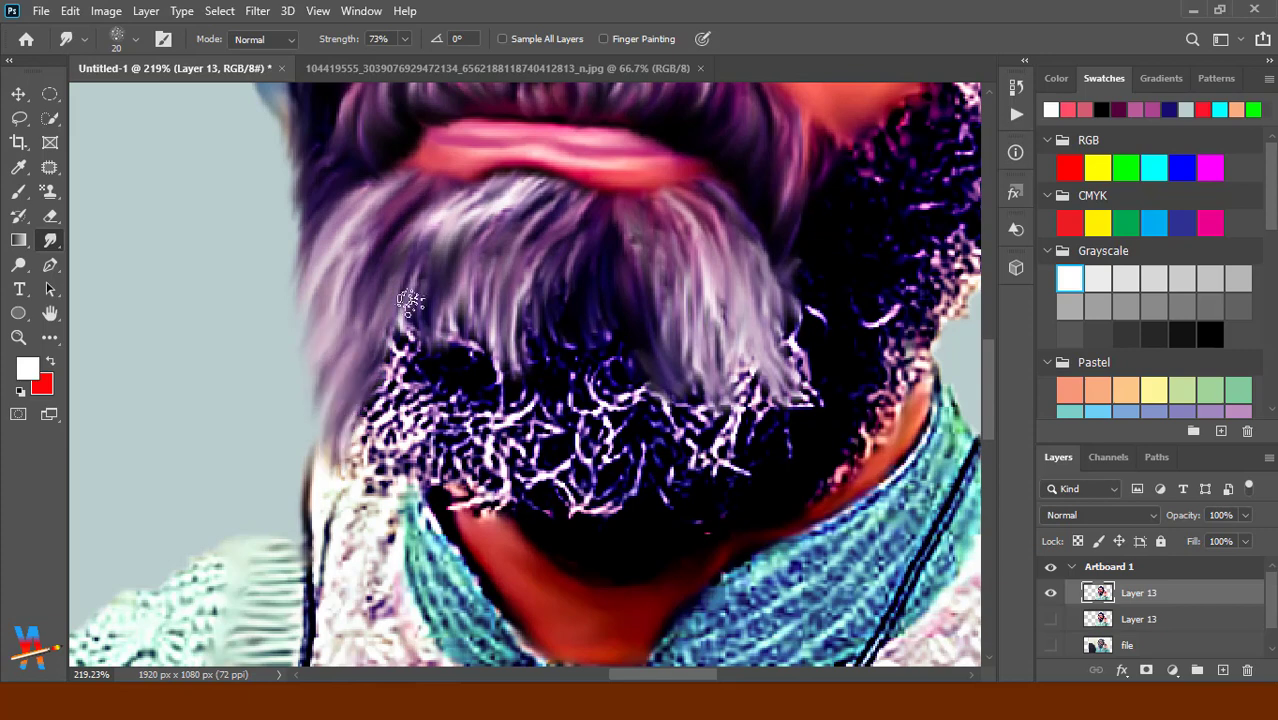
{"action": "left_click_drag", "start_coordinate": [410, 295], "coordinate": [400, 425]}
{"action": "left_click_drag", "start_coordinate": [455, 295], "coordinate": [440, 390]}
{"action": "left_click_drag", "start_coordinate": [490, 285], "coordinate": [522, 357]}
{"action": "left_click_drag", "start_coordinate": [540, 290], "coordinate": [595, 415]}
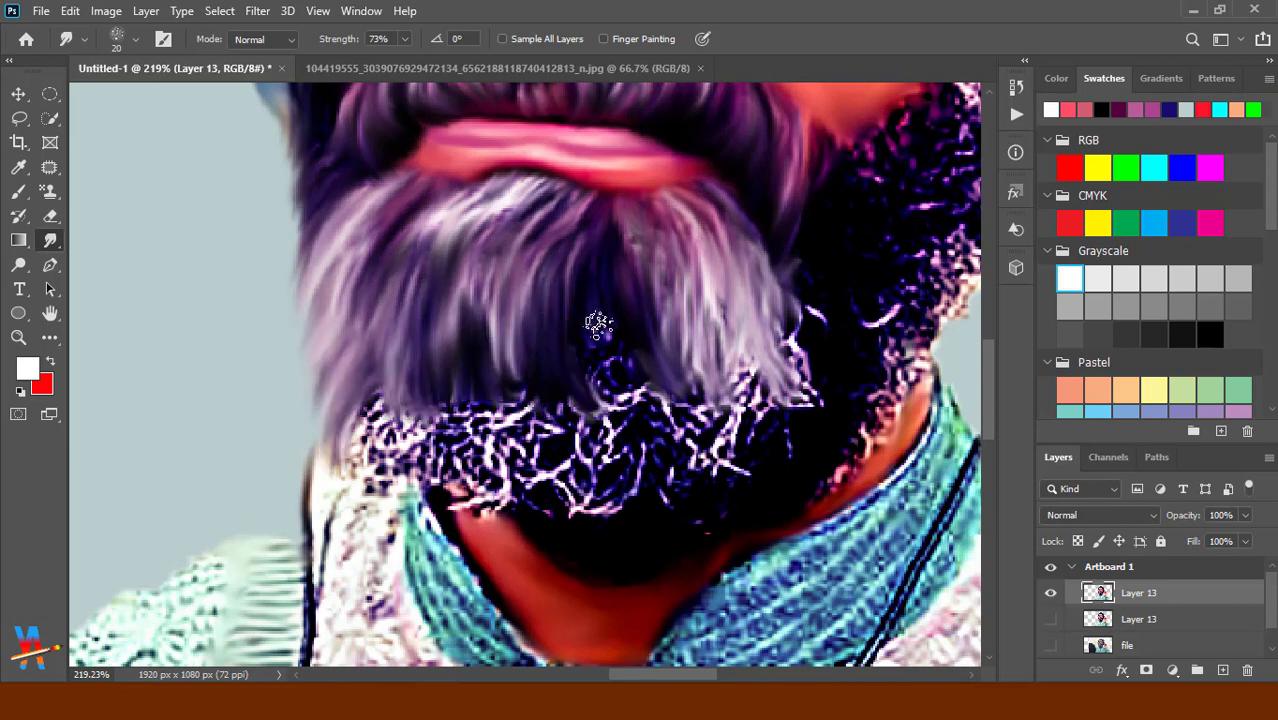
{"action": "left_click_drag", "start_coordinate": [600, 320], "coordinate": [665, 445]}
{"action": "left_click_drag", "start_coordinate": [590, 345], "coordinate": [600, 520]}
{"action": "left_click_drag", "start_coordinate": [600, 410], "coordinate": [575, 540]}
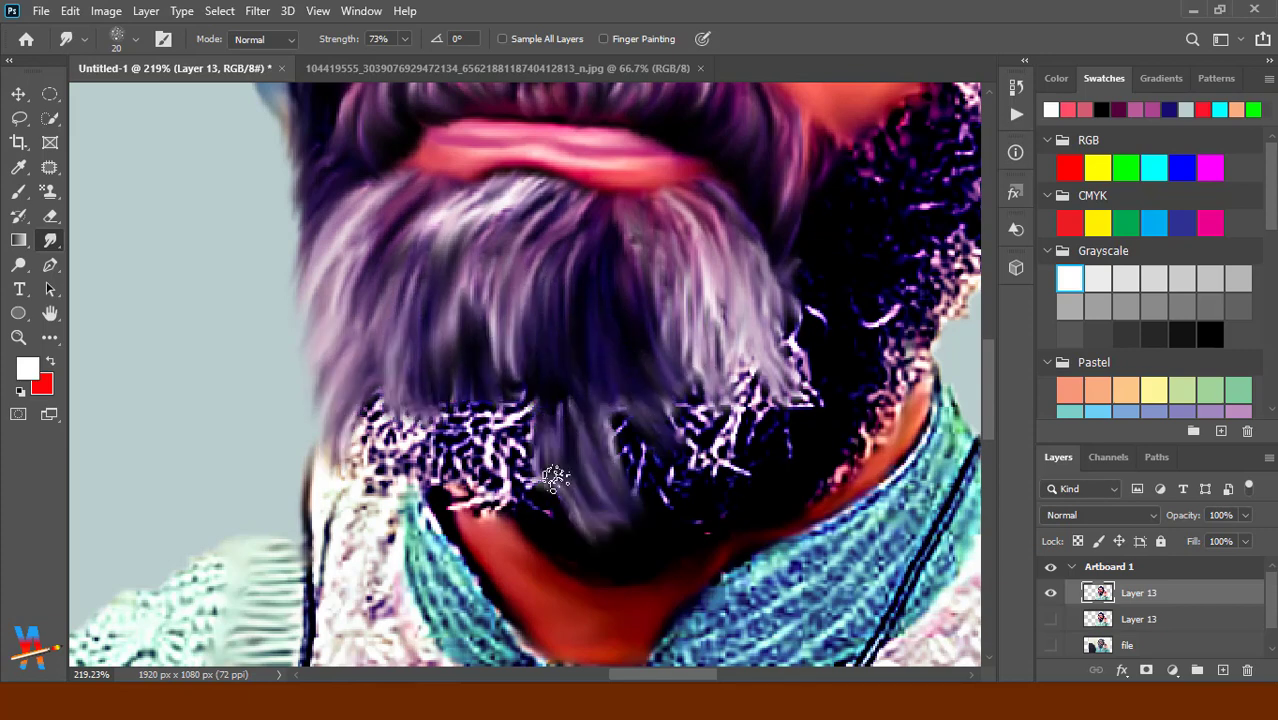
{"action": "left_click_drag", "start_coordinate": [530, 400], "coordinate": [520, 545]}
{"action": "left_click_drag", "start_coordinate": [490, 435], "coordinate": [480, 565]}
{"action": "left_click_drag", "start_coordinate": [465, 395], "coordinate": [440, 465]}
Cover the remaining speckles on both beard sides and smooth its upper and right edges into dark strands.
{"action": "left_click_drag", "start_coordinate": [445, 420], "coordinate": [437, 479]}
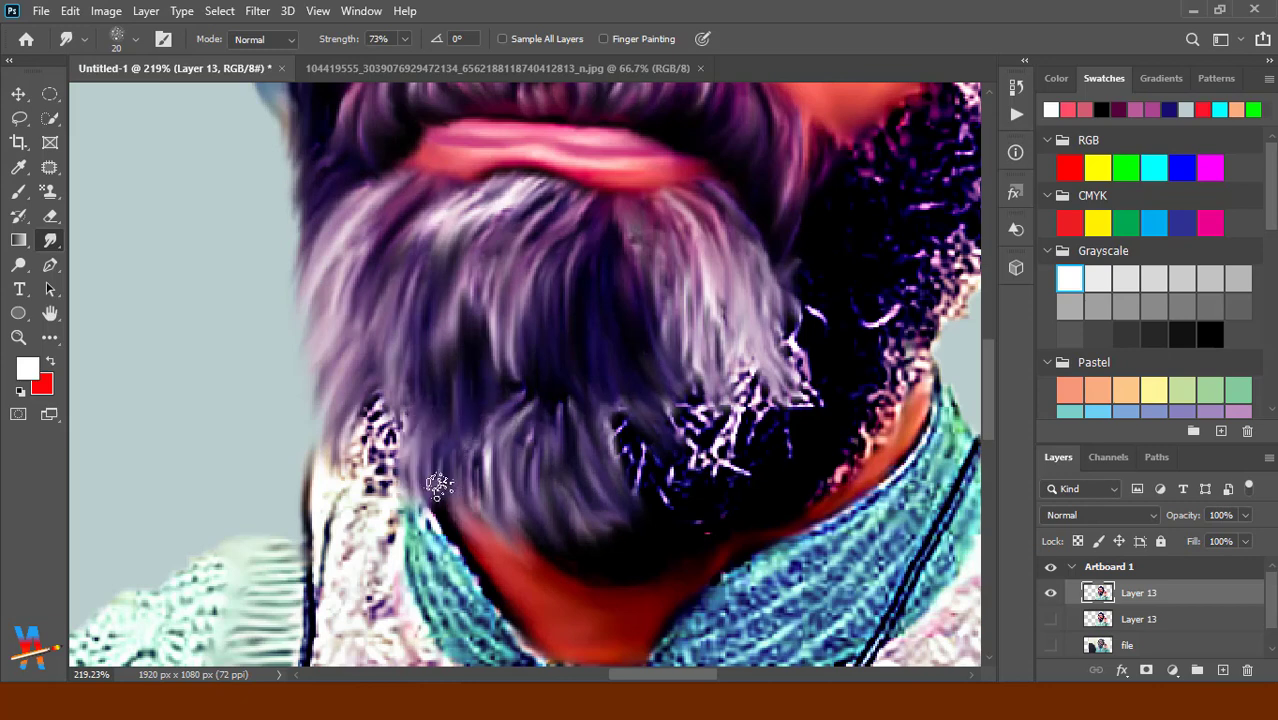
{"action": "left_click_drag", "start_coordinate": [400, 400], "coordinate": [380, 490]}
{"action": "left_click_drag", "start_coordinate": [362, 422], "coordinate": [375, 495]}
{"action": "left_click_drag", "start_coordinate": [619, 404], "coordinate": [619, 516]}
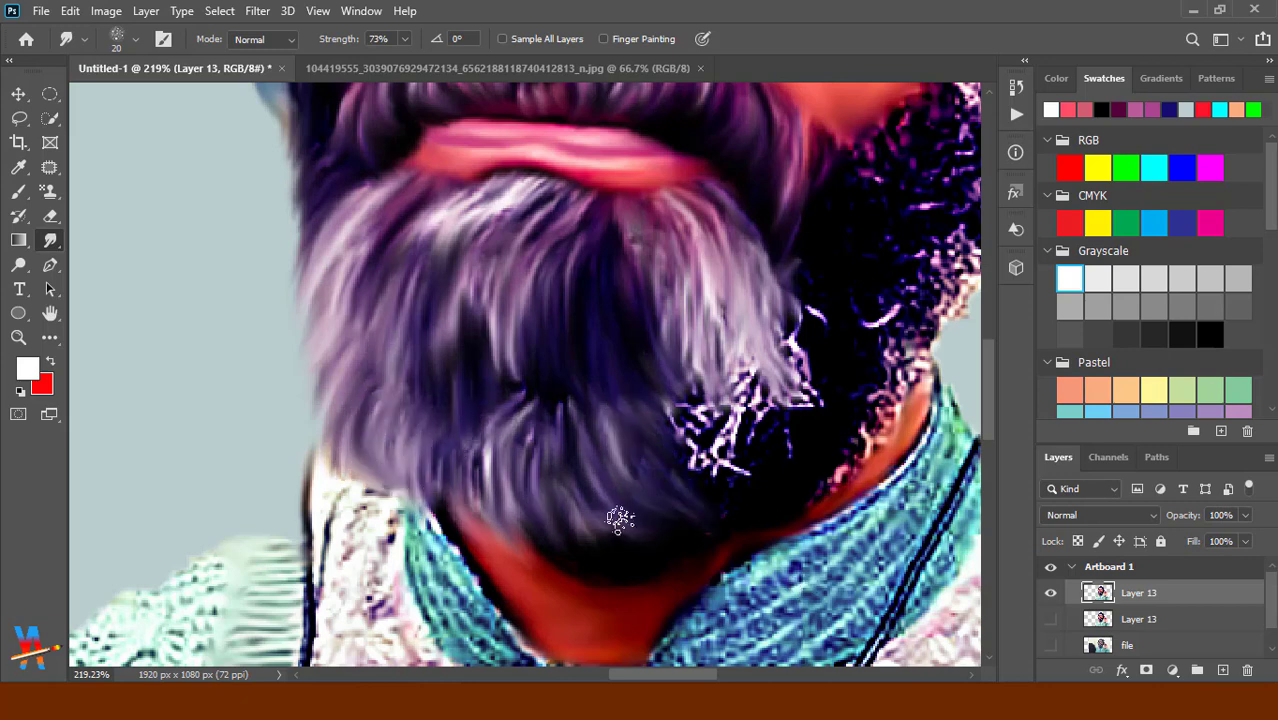
{"action": "left_click_drag", "start_coordinate": [690, 415], "coordinate": [724, 501]}
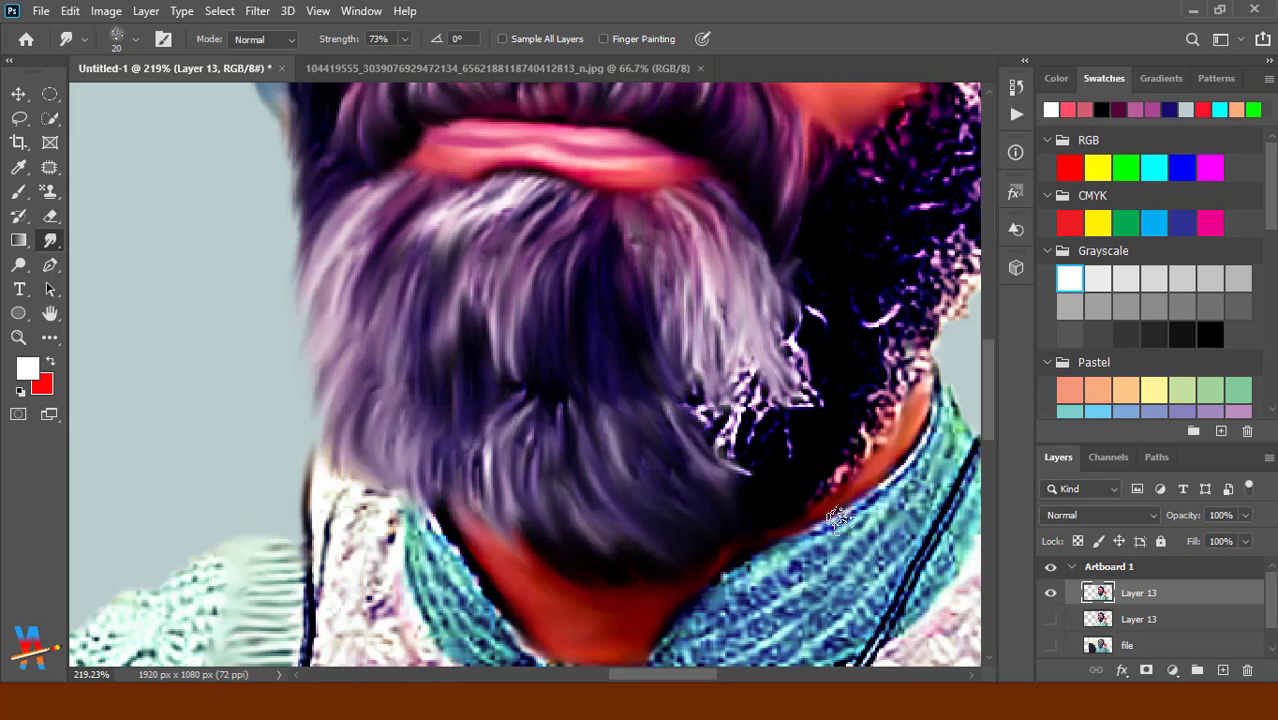
{"action": "left_click_drag", "start_coordinate": [530, 362], "coordinate": [485, 478]}
{"action": "left_click_drag", "start_coordinate": [690, 398], "coordinate": [735, 462]}
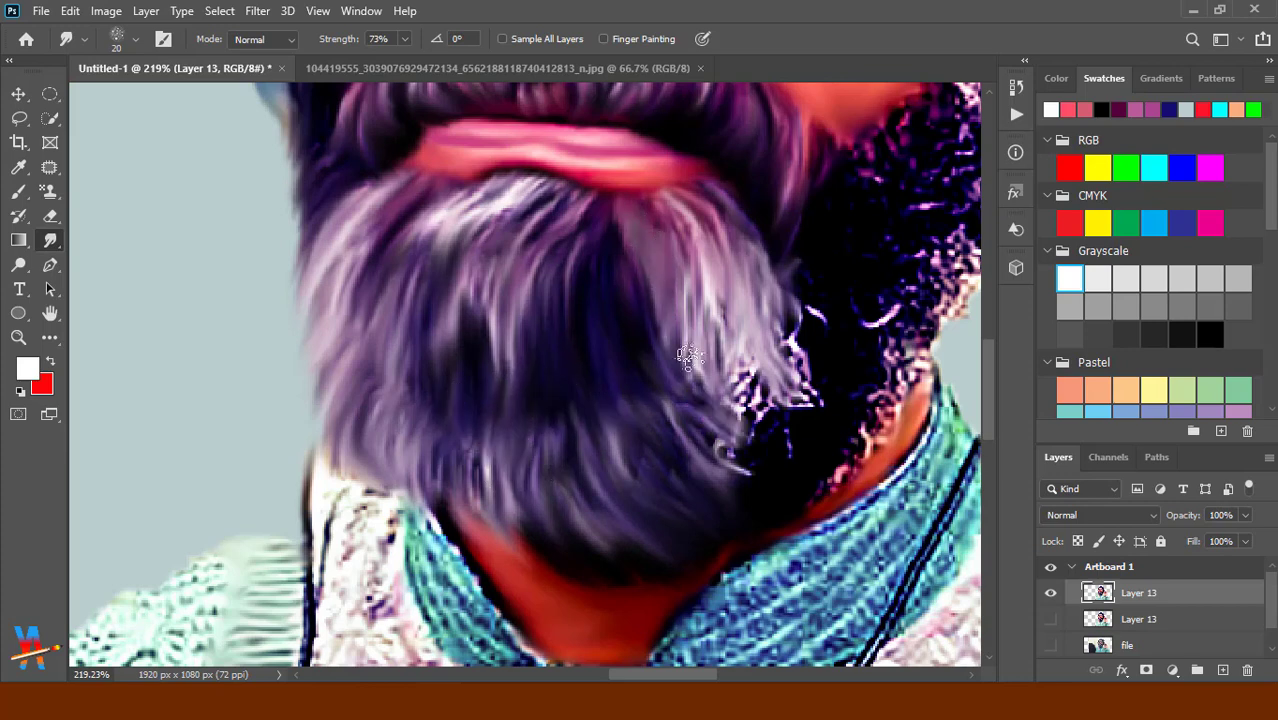
{"action": "left_click_drag", "start_coordinate": [680, 270], "coordinate": [725, 440]}
{"action": "mouse_move", "coordinate": [765, 300]}
{"action": "left_mouse_down"}
{"action": "mouse_move", "coordinate": [830, 400]}
{"action": "mouse_move", "coordinate": [792, 449]}
{"action": "mouse_move", "coordinate": [736, 465]}
{"action": "mouse_move", "coordinate": [850, 491]}
{"action": "mouse_move", "coordinate": [913, 428]}
{"action": "mouse_move", "coordinate": [955, 415]}
{"action": "mouse_move", "coordinate": [598, 505]}
{"action": "left_mouse_up"}
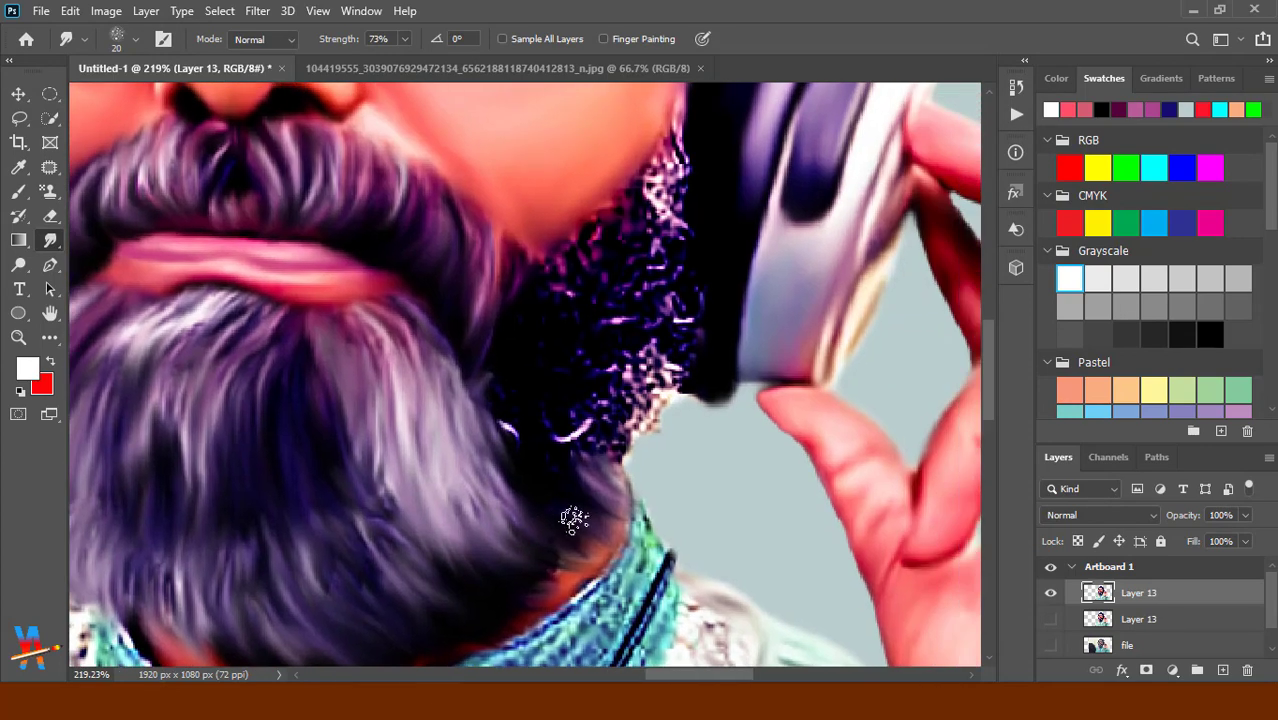
{"action": "mouse_move", "coordinate": [310, 335]}
{"action": "left_mouse_down"}
{"action": "mouse_move", "coordinate": [331, 334]}
{"action": "mouse_move", "coordinate": [522, 459]}
{"action": "left_mouse_up"}
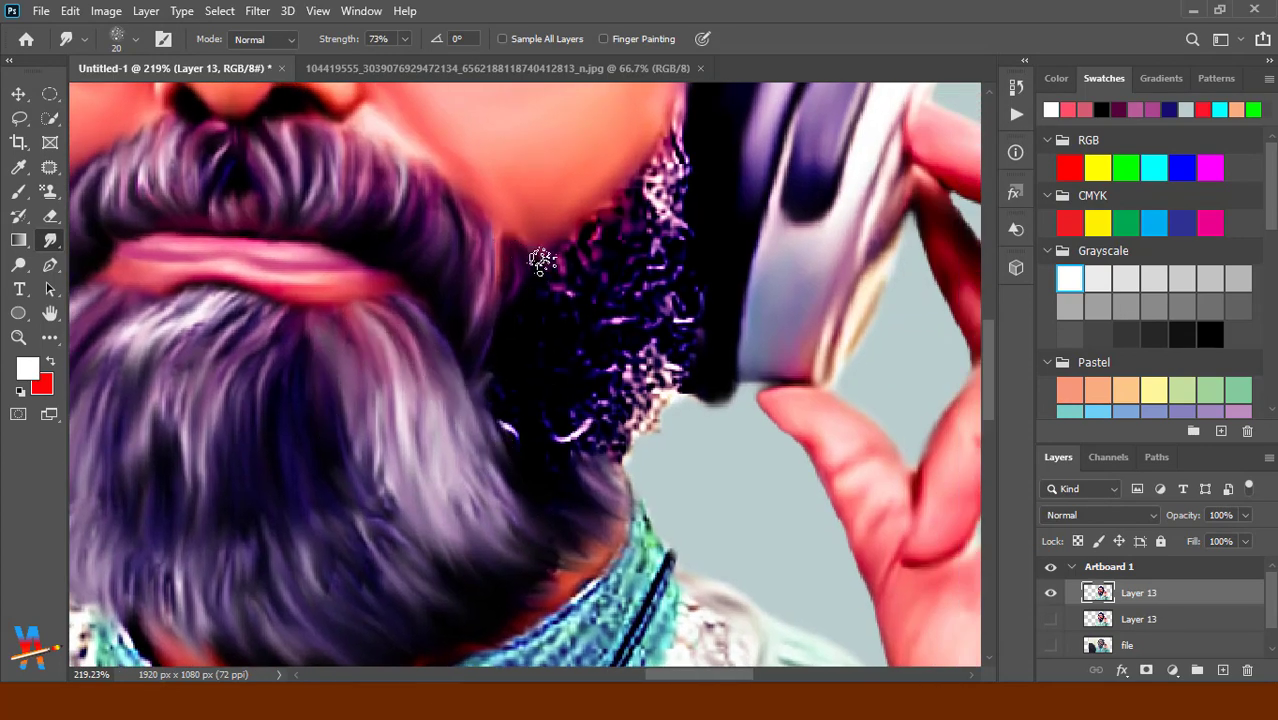
{"action": "mouse_move", "coordinate": [541, 261]}
{"action": "left_mouse_down"}
{"action": "mouse_move", "coordinate": [620, 215]}
{"action": "mouse_move", "coordinate": [660, 140]}
{"action": "left_mouse_up"}
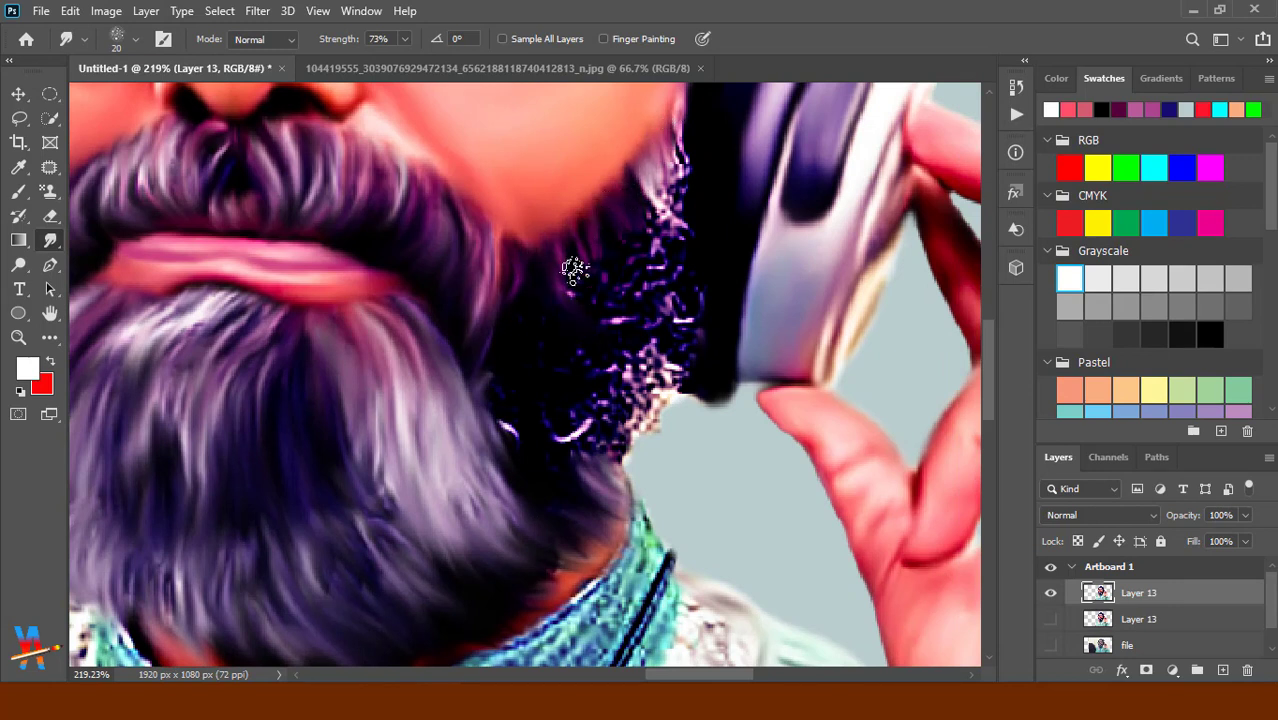
{"action": "mouse_move", "coordinate": [575, 270]}
{"action": "left_mouse_down"}
{"action": "mouse_move", "coordinate": [705, 265]}
{"action": "mouse_move", "coordinate": [705, 183]}
{"action": "mouse_move", "coordinate": [719, 163]}
{"action": "left_mouse_up"}
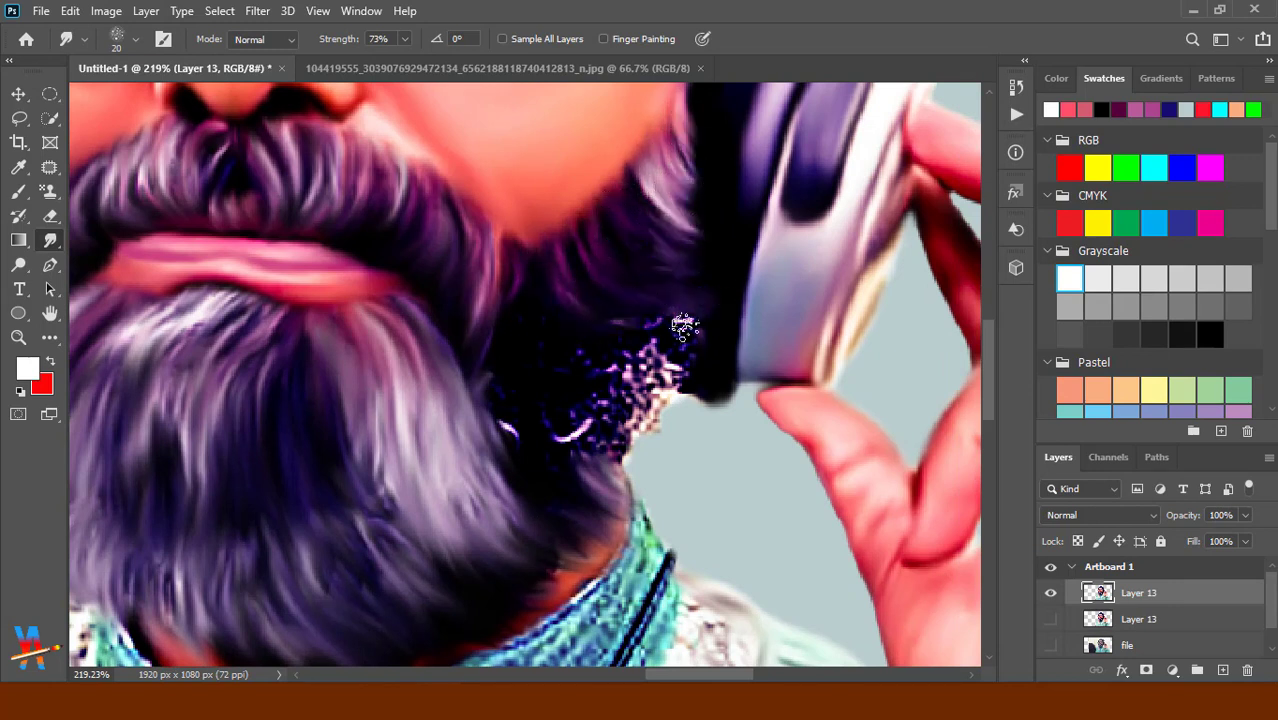
{"action": "mouse_move", "coordinate": [683, 326]}
{"action": "left_mouse_down"}
{"action": "mouse_move", "coordinate": [713, 345]}
{"action": "mouse_move", "coordinate": [593, 354]}
{"action": "mouse_move", "coordinate": [566, 471]}
{"action": "mouse_move", "coordinate": [576, 359]}
{"action": "mouse_move", "coordinate": [542, 282]}
{"action": "mouse_move", "coordinate": [513, 320]}
{"action": "mouse_move", "coordinate": [653, 382]}
{"action": "left_mouse_up"}
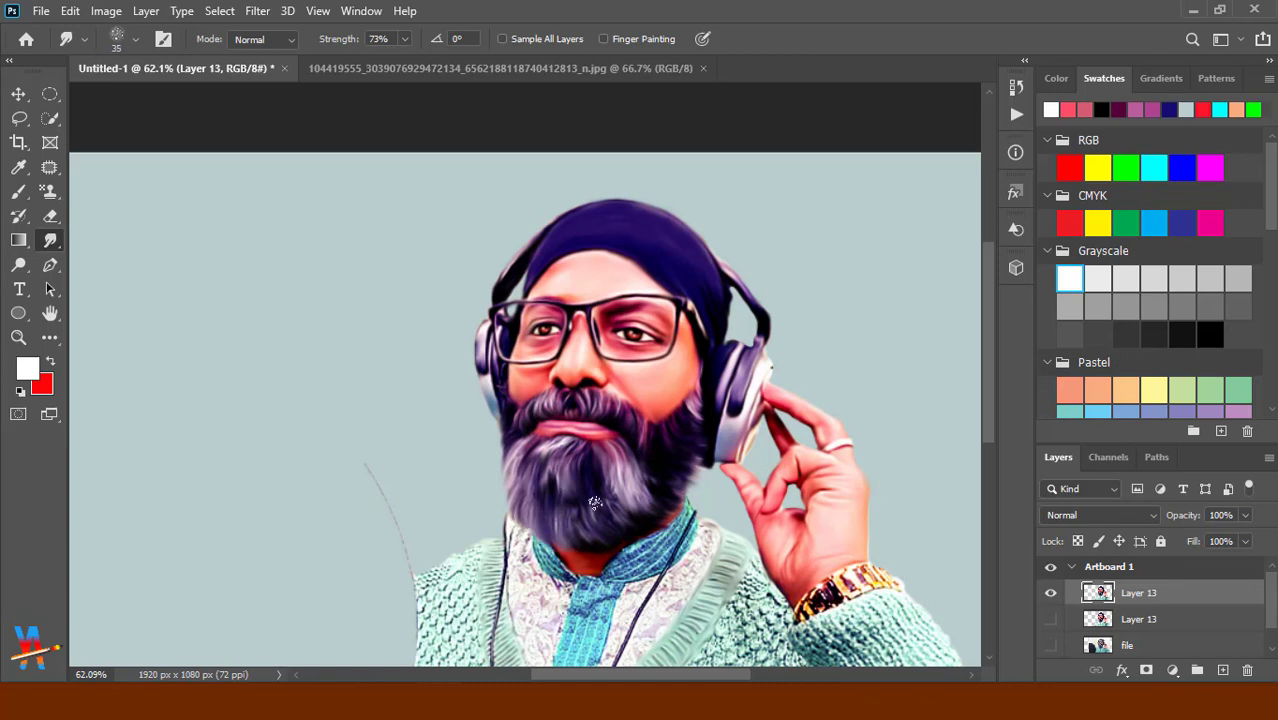
Smudge the grey beard strands on Layer 13 into painted hair with a smaller brush.
{"action": "left_click_drag", "start_coordinate": [558, 500], "coordinate": [575, 470]}
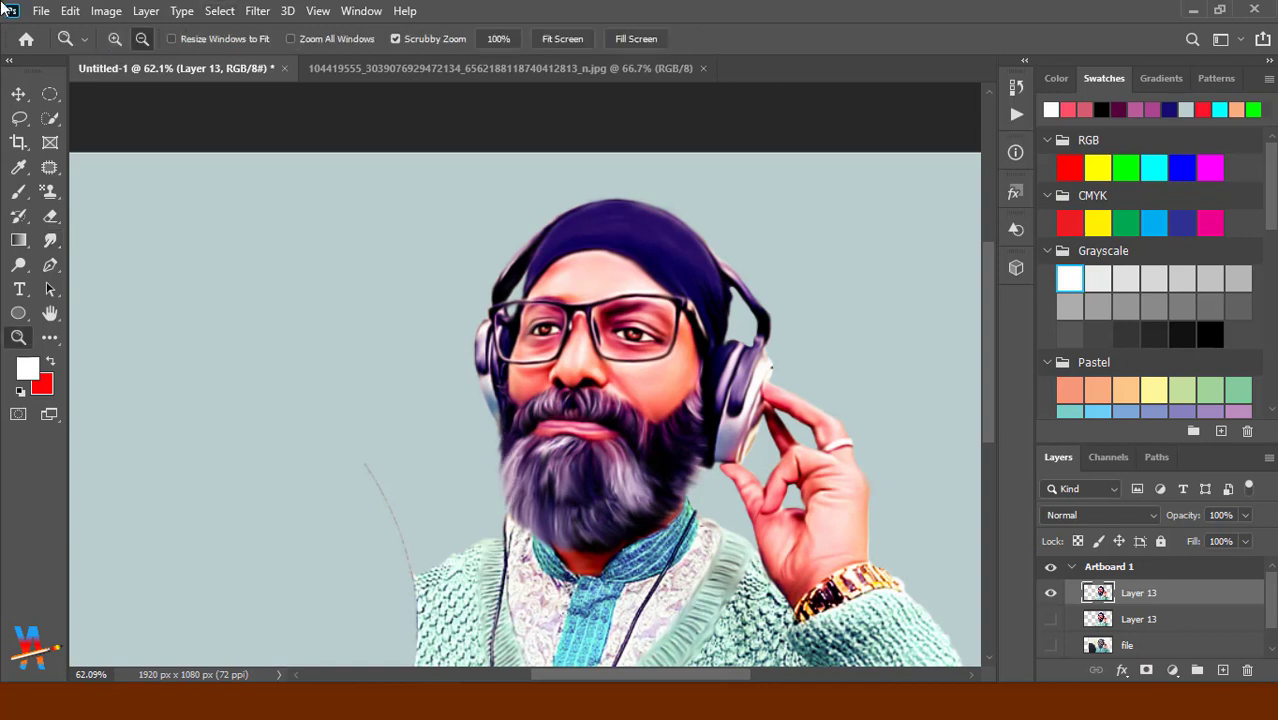
{"action": "left_click_drag", "start_coordinate": [699, 608], "coordinate": [760, 608]}
{"action": "scroll", "coordinate": [621, 408], "scroll_direction": "down", "scroll_amount": 3}
{"action": "key", "text": "bracketleft"}
{"action": "key", "text": "bracketleft"}
{"action": "key", "text": "bracketleft"}
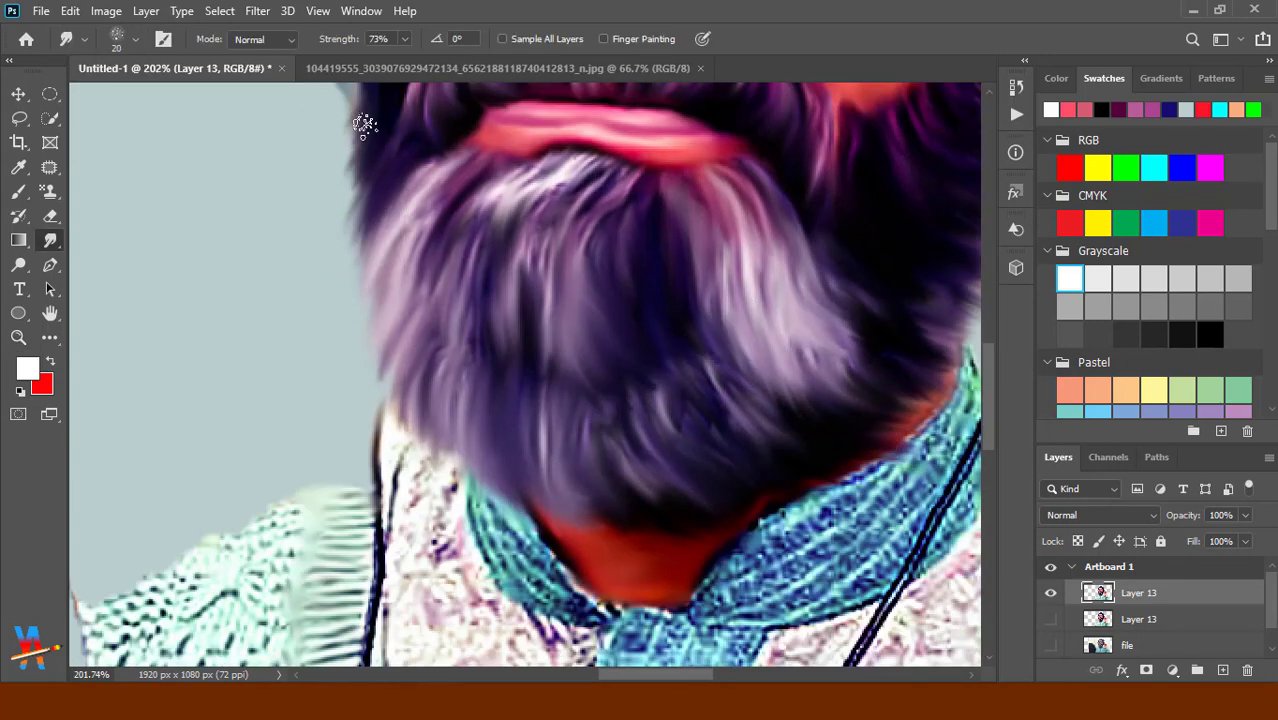
{"action": "scroll", "coordinate": [556, 337], "scroll_direction": "right", "scroll_amount": 5}
{"action": "scroll", "coordinate": [556, 337], "scroll_direction": "up", "scroll_amount": 2}
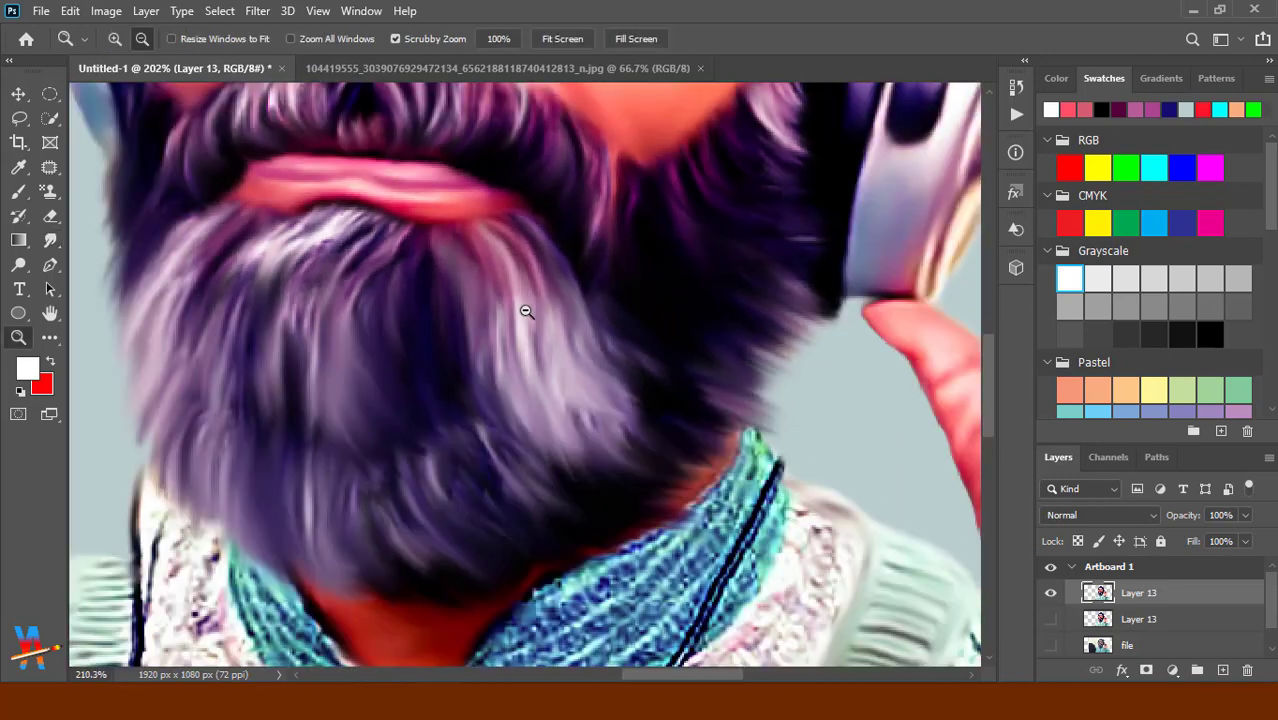
{"action": "left_click_drag", "start_coordinate": [812, 422], "coordinate": [748, 422]}
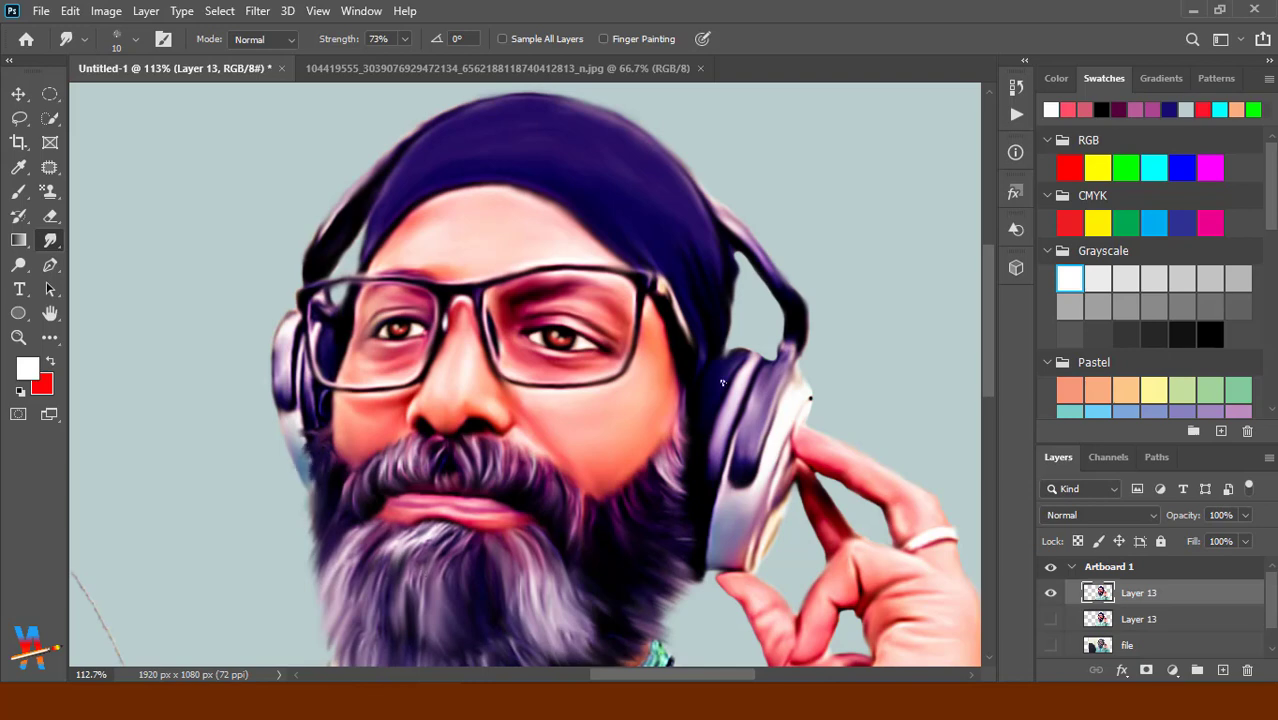
Push the upper beard and mustache strands into flowing purple strokes with a slightly larger brush.
{"action": "left_click_drag", "start_coordinate": [722, 383], "coordinate": [640, 383]}
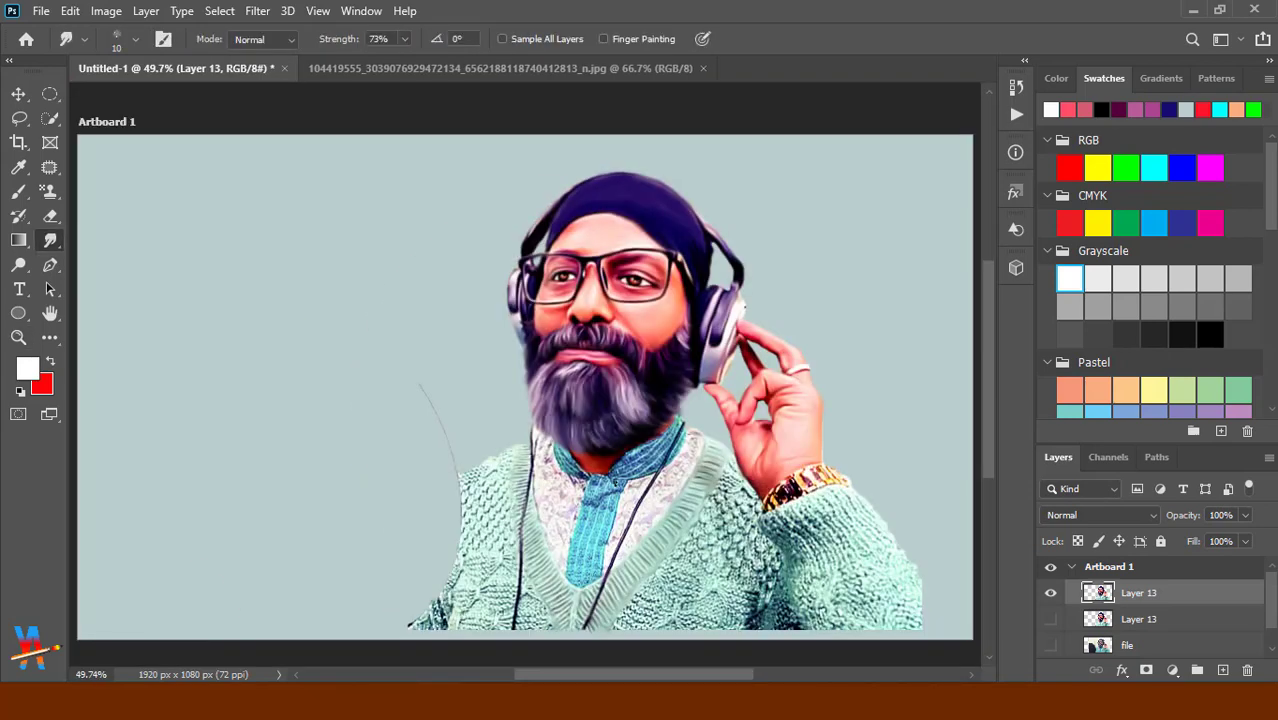
{"action": "left_click_drag", "start_coordinate": [567, 441], "coordinate": [717, 548]}
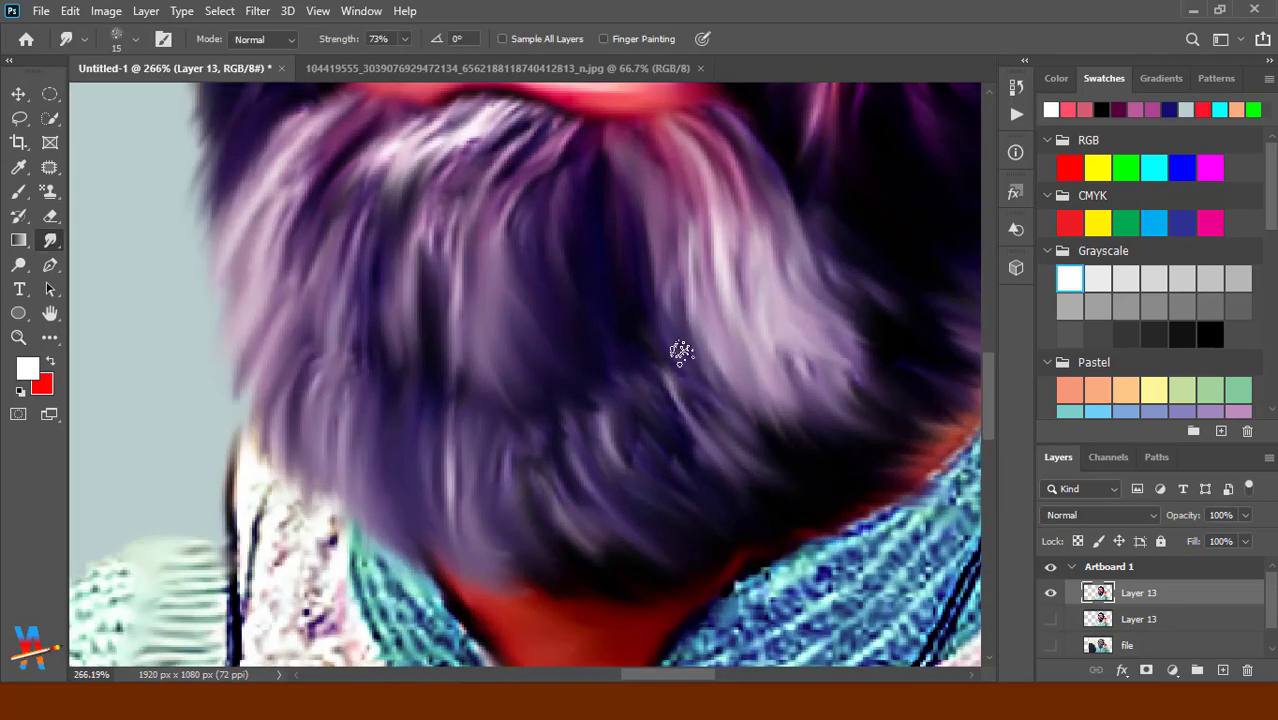
{"action": "key", "text": "bracketright"}
{"action": "mouse_move", "coordinate": [432, 234]}
{"action": "left_mouse_down"}
{"action": "mouse_move", "coordinate": [391, 286]}
{"action": "mouse_move", "coordinate": [391, 177]}
{"action": "mouse_move", "coordinate": [442, 194]}
{"action": "mouse_move", "coordinate": [236, 167]}
{"action": "left_mouse_up"}
{"action": "scroll", "coordinate": [236, 167], "scroll_direction": "up", "scroll_amount": 3}
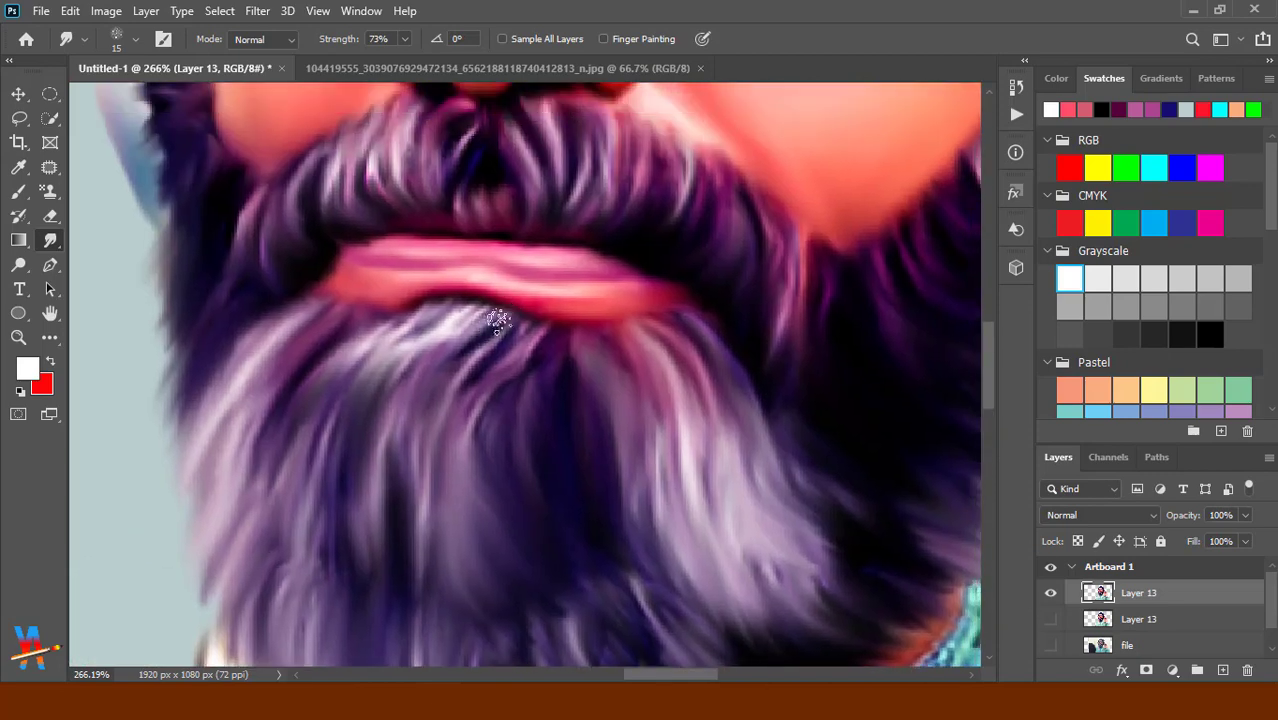
{"action": "mouse_move", "coordinate": [491, 320]}
{"action": "left_mouse_down"}
{"action": "mouse_move", "coordinate": [300, 280]}
{"action": "mouse_move", "coordinate": [330, 250]}
{"action": "left_mouse_up"}
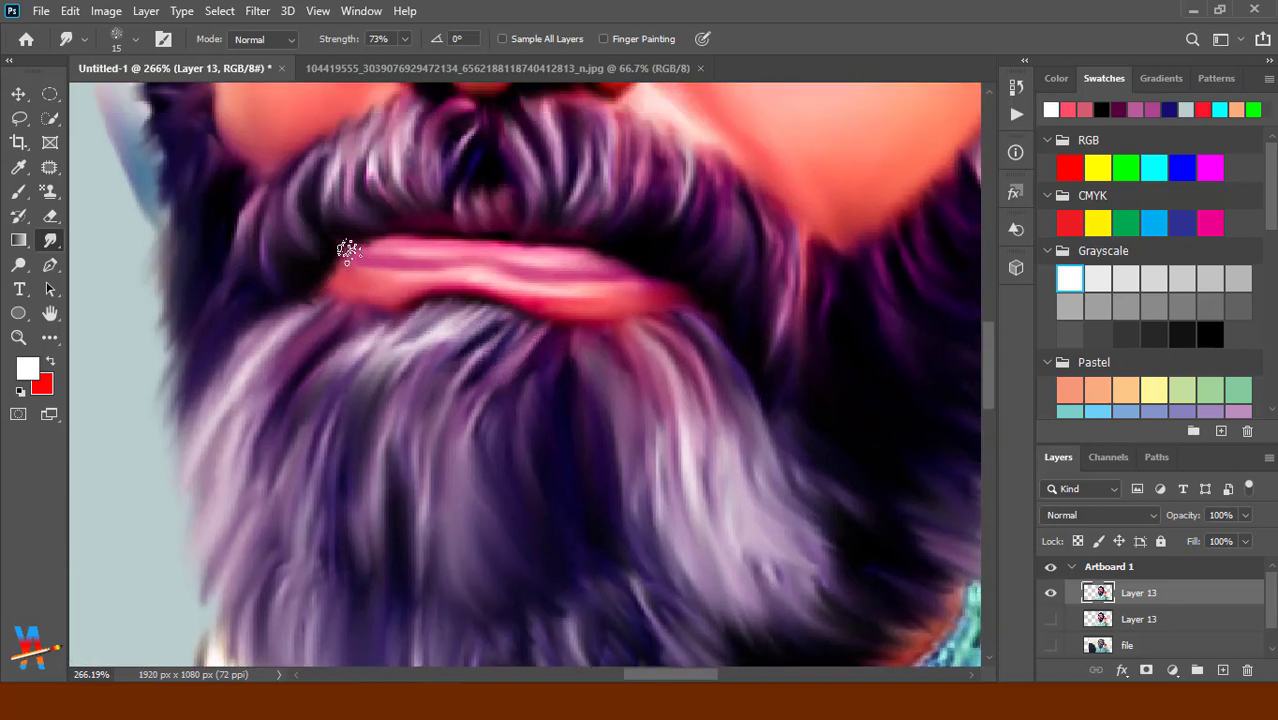
{"action": "left_click_drag", "start_coordinate": [728, 465], "coordinate": [665, 437]}
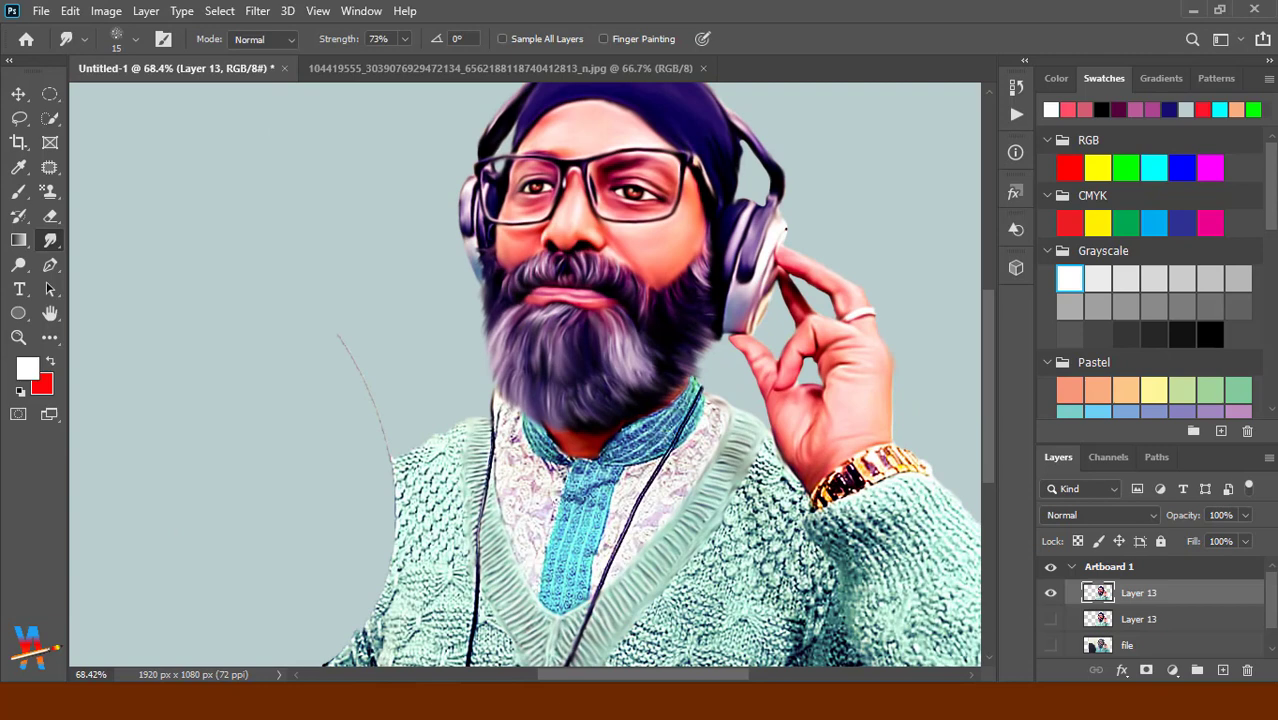
Add a new layer for shading and briefly compare the painting with the original photo layer.
{"action": "left_click", "coordinate": [1222, 669]}
{"action": "left_click_drag", "start_coordinate": [1044, 647], "coordinate": [1050, 619]}
{"action": "left_click", "coordinate": [1050, 619]}
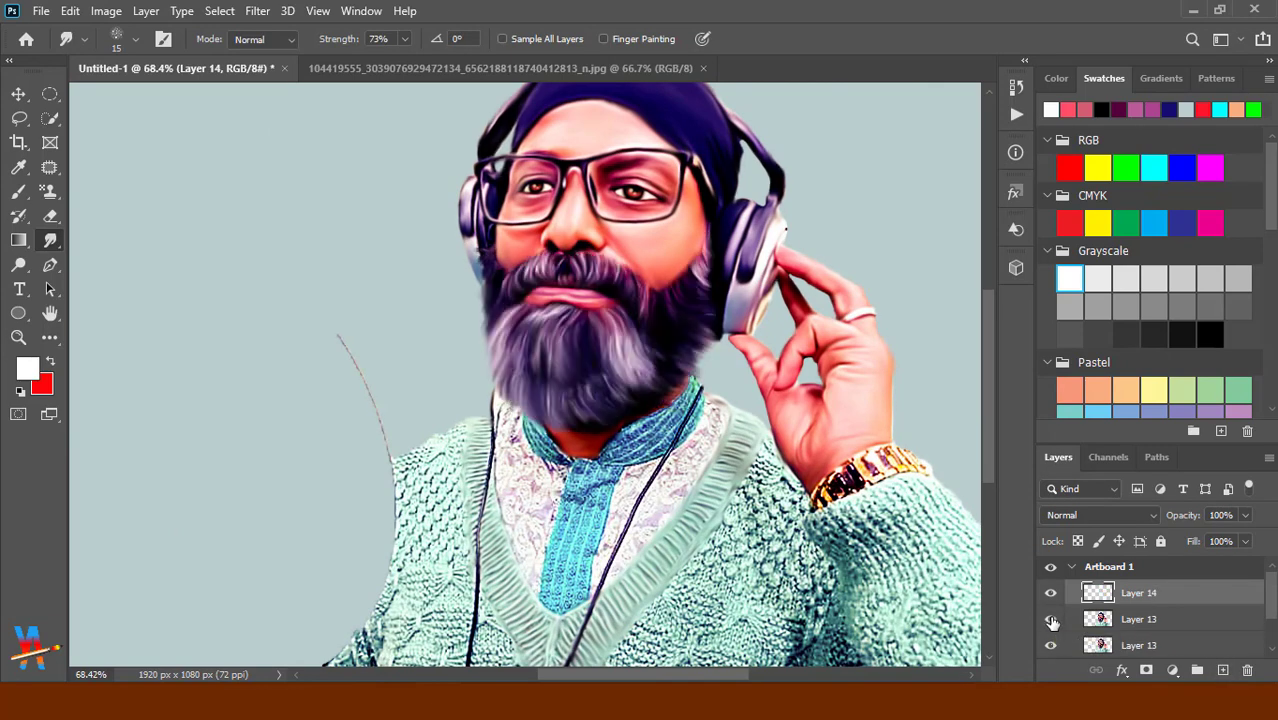
{"action": "left_click", "coordinate": [1050, 620]}
{"action": "left_click", "coordinate": [1050, 620]}
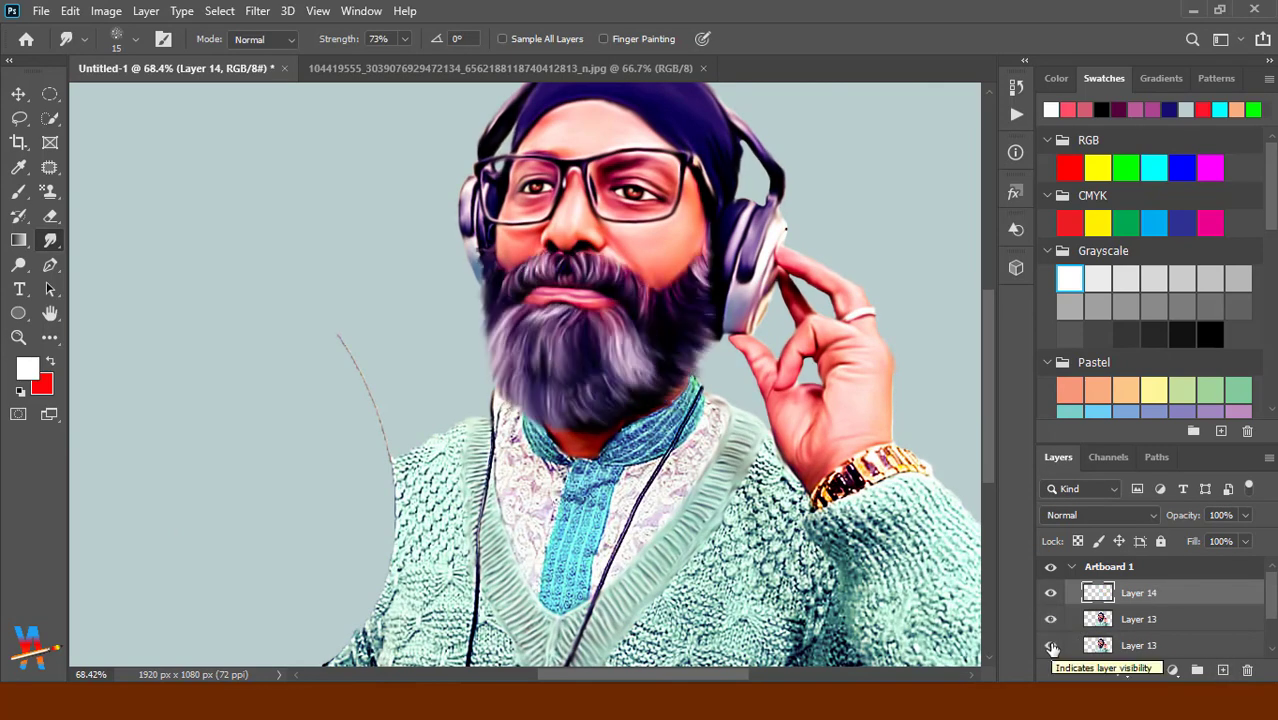
{"action": "left_click", "coordinate": [1050, 646]}
{"action": "scroll", "coordinate": [600, 190], "scroll_direction": "up", "scroll_amount": 2}
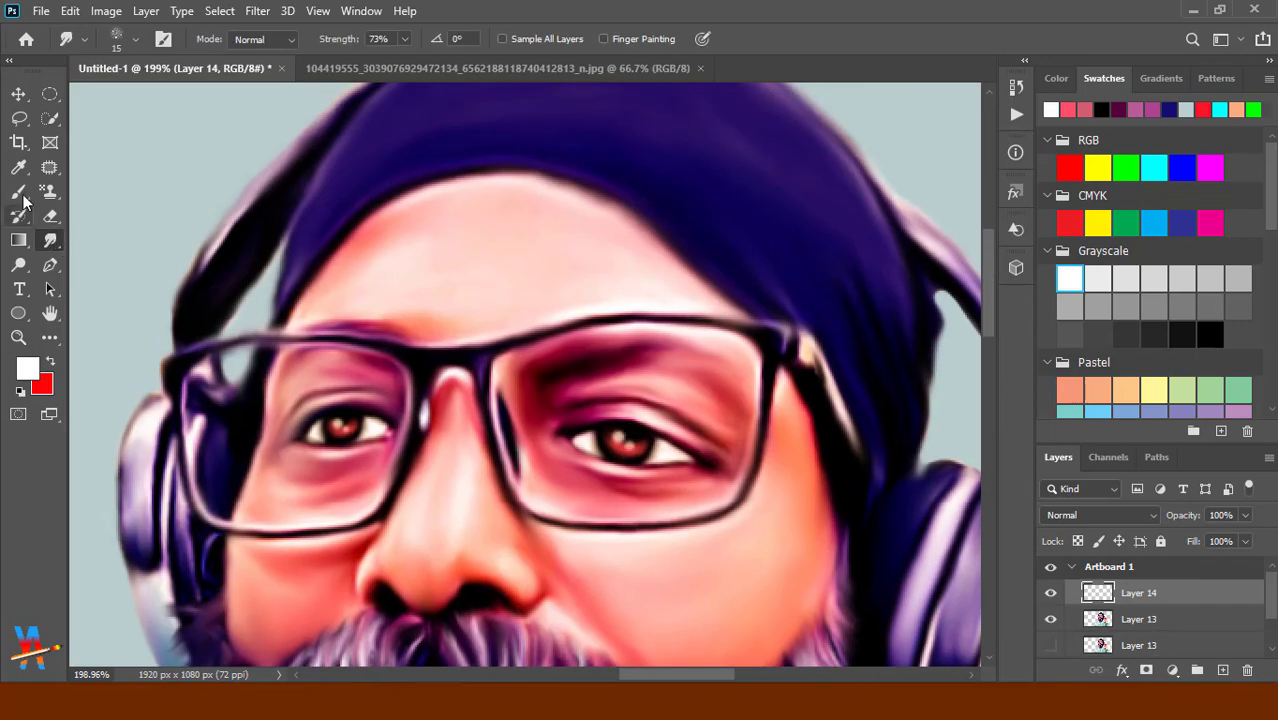
Switch to the Brush tool, sample a magenta tone, and browse the brush presets.
{"action": "key", "text": "b"}
{"action": "left_click", "coordinate": [353, 318], "text": "alt"}
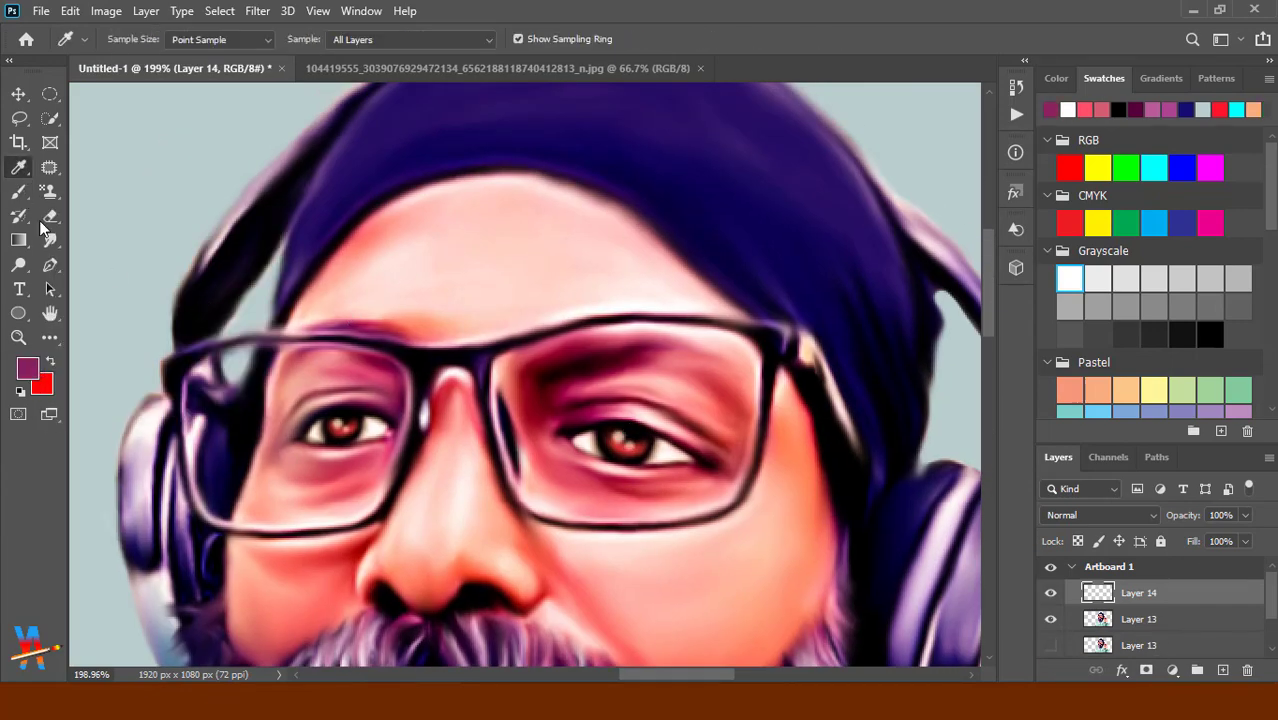
{"action": "right_click", "coordinate": [568, 355]}
{"action": "scroll", "coordinate": [987, 575], "scroll_direction": "down", "scroll_amount": 5}
{"action": "scroll", "coordinate": [986, 581], "scroll_direction": "down", "scroll_amount": 5}
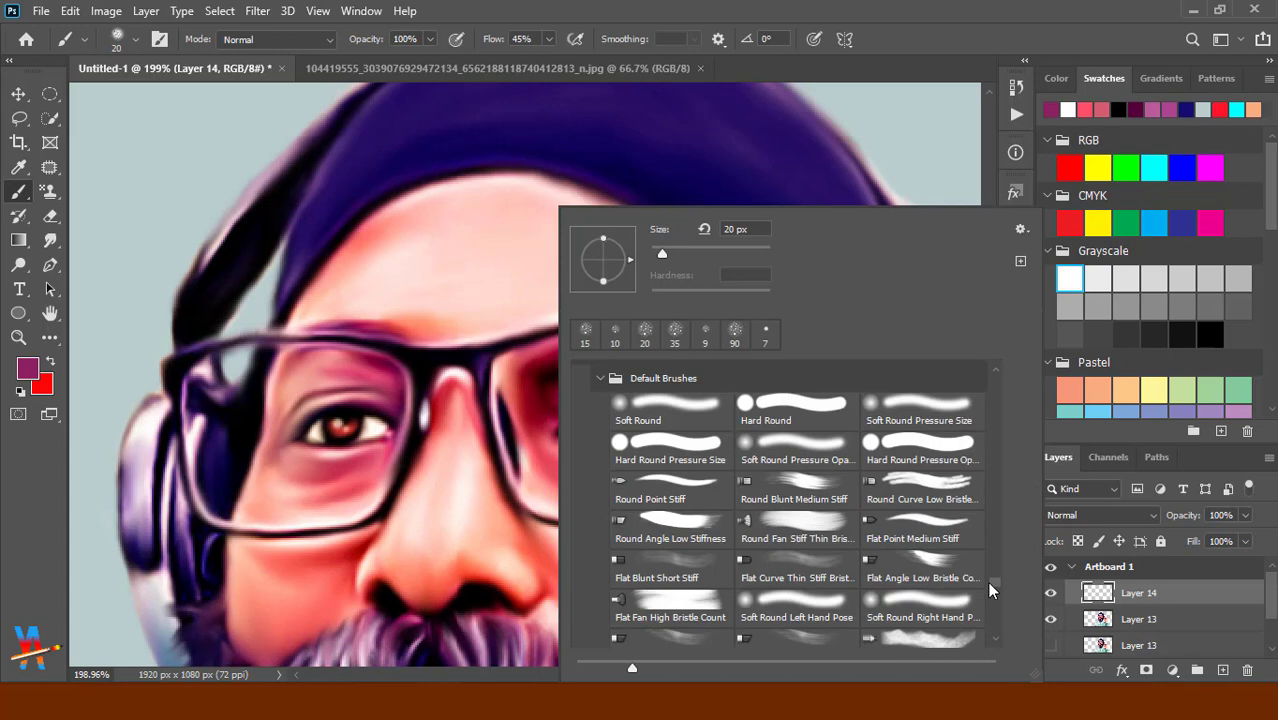
{"action": "scroll", "coordinate": [988, 520], "scroll_direction": "down", "scroll_amount": 2}
{"action": "scroll", "coordinate": [989, 520], "scroll_direction": "down", "scroll_amount": 3}
{"action": "key", "text": "Escape"}
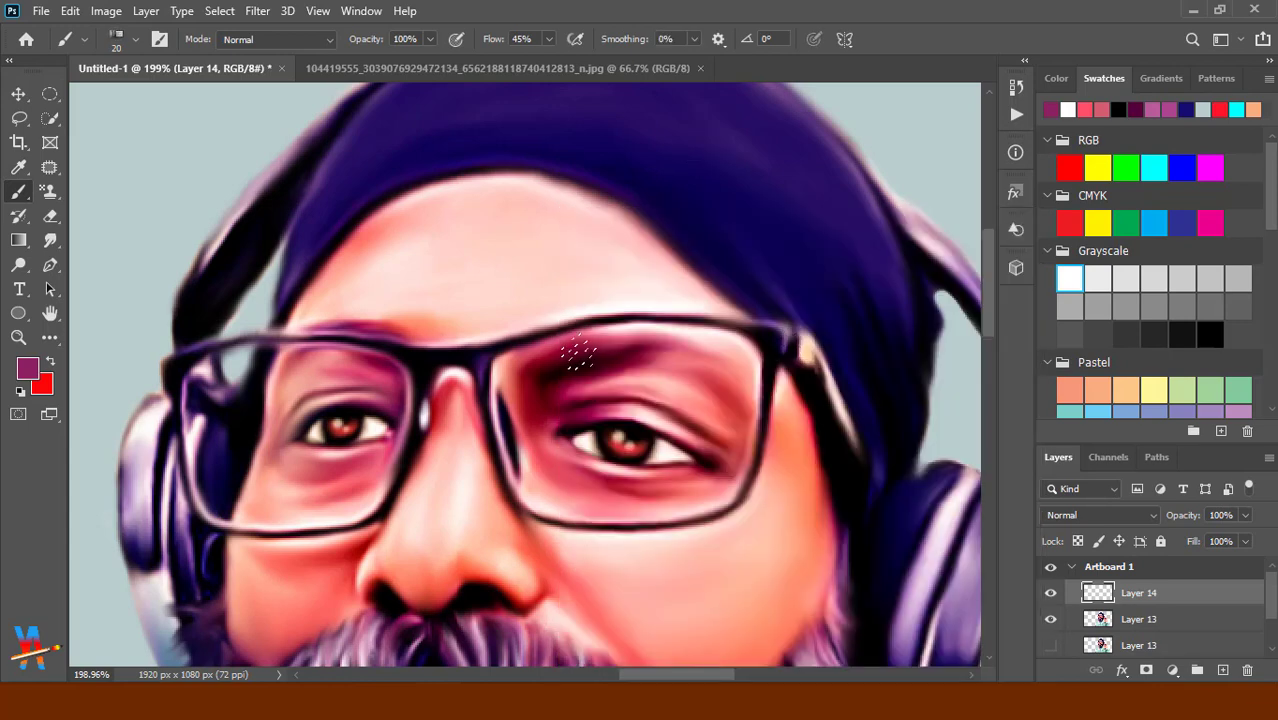
Set the brush to size 10, 63% opacity, 35% flow, and sample near-black from the frame.
{"action": "key", "text": "shift+3"}
{"action": "key", "text": "shift+5"}
{"action": "key", "text": "bracketleft"}
{"action": "key", "text": "6"}
{"action": "key", "text": "3"}
{"action": "left_click", "coordinate": [77, 251], "text": "alt"}
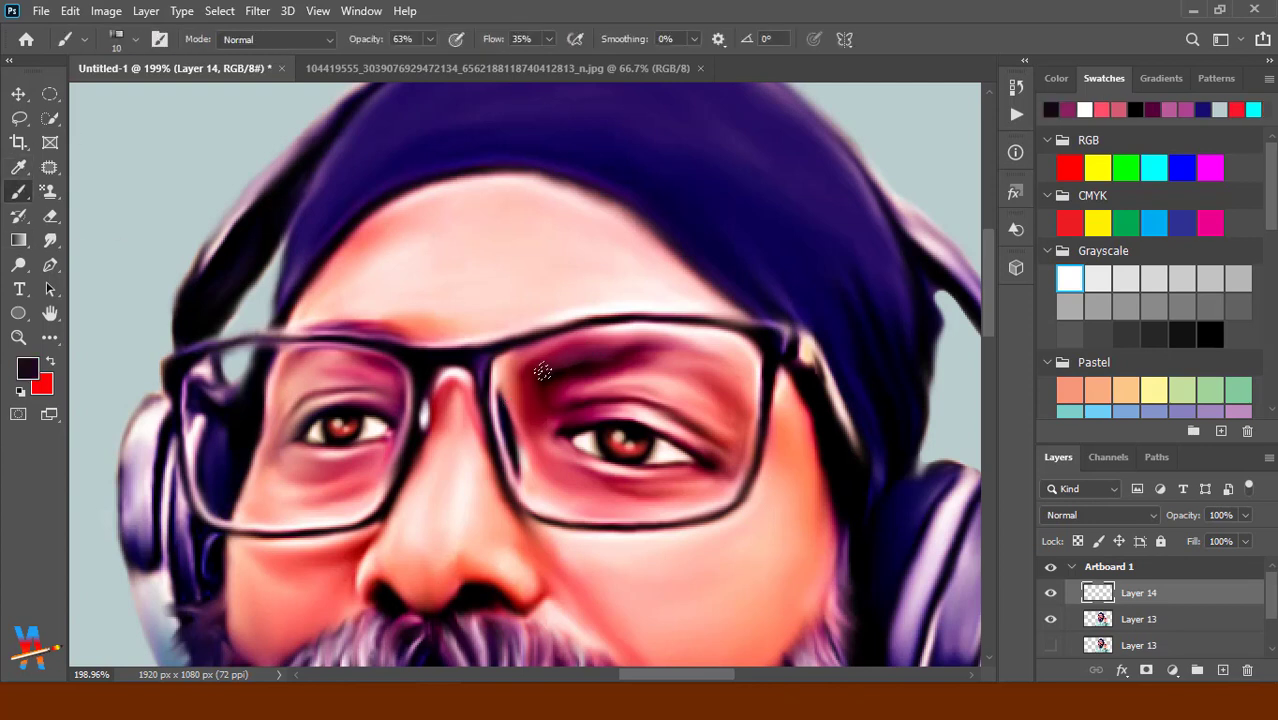
Paint dark shading along the top of the right glasses frame, undoing a stray left-frame stroke.
{"action": "mouse_move", "coordinate": [542, 371]}
{"action": "left_mouse_down"}
{"action": "mouse_move", "coordinate": [545, 355]}
{"action": "mouse_move", "coordinate": [527, 374]}
{"action": "mouse_move", "coordinate": [600, 340]}
{"action": "mouse_move", "coordinate": [640, 338]}
{"action": "mouse_move", "coordinate": [616, 337]}
{"action": "mouse_move", "coordinate": [724, 340]}
{"action": "left_mouse_up"}
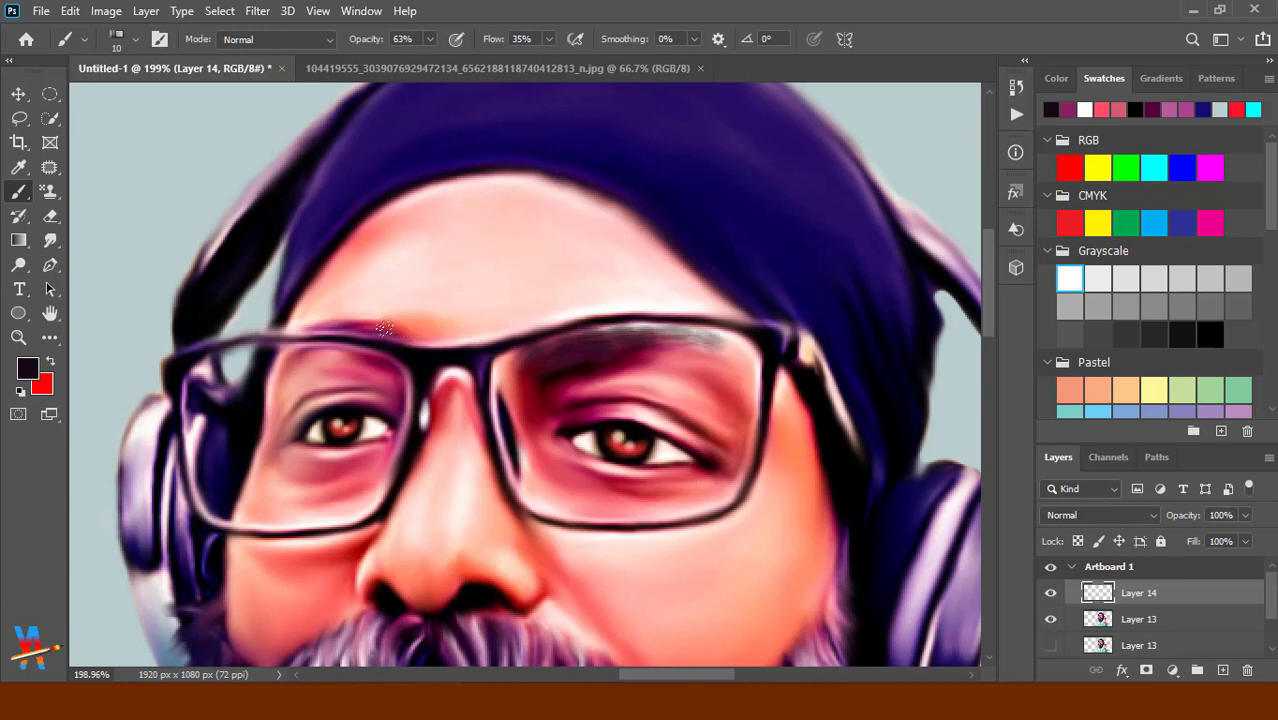
{"action": "left_click_drag", "start_coordinate": [384, 328], "coordinate": [305, 326]}
{"action": "key", "text": "ctrl+z"}
{"action": "left_click_drag", "start_coordinate": [606, 334], "coordinate": [745, 340]}
{"action": "left_click_drag", "start_coordinate": [550, 336], "coordinate": [740, 336]}
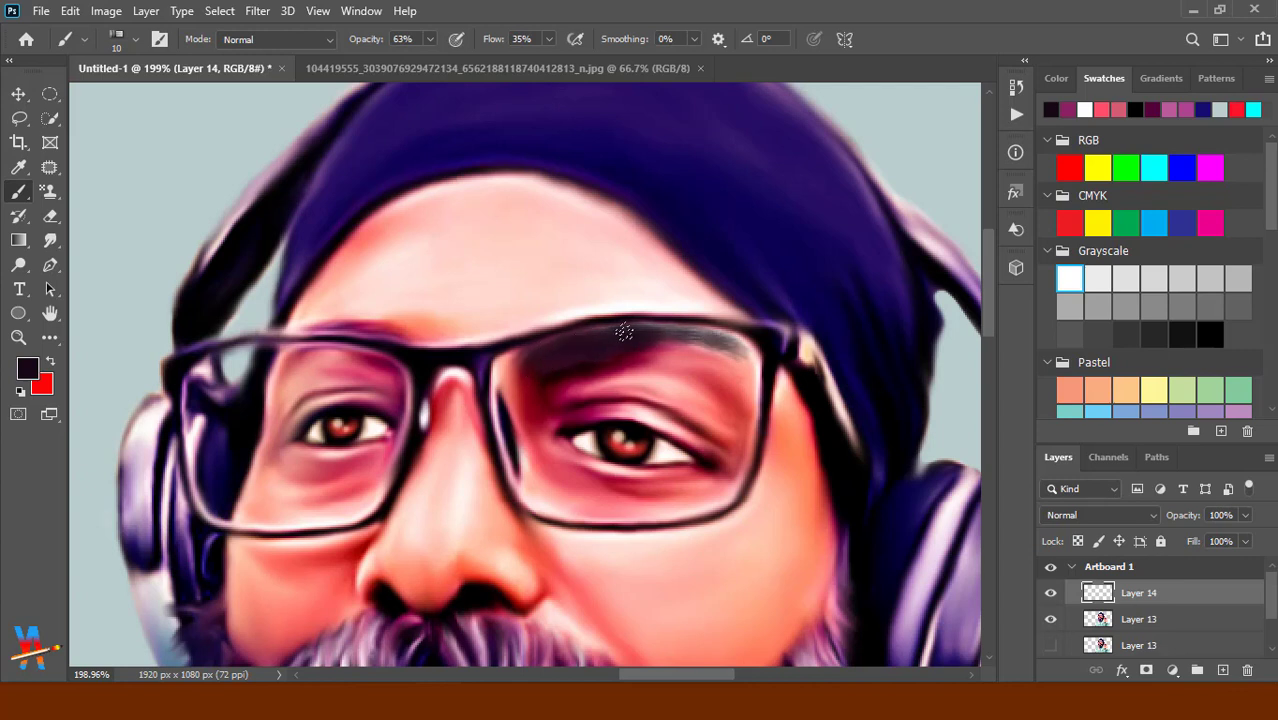
{"action": "left_click", "coordinate": [676, 540], "text": "alt"}
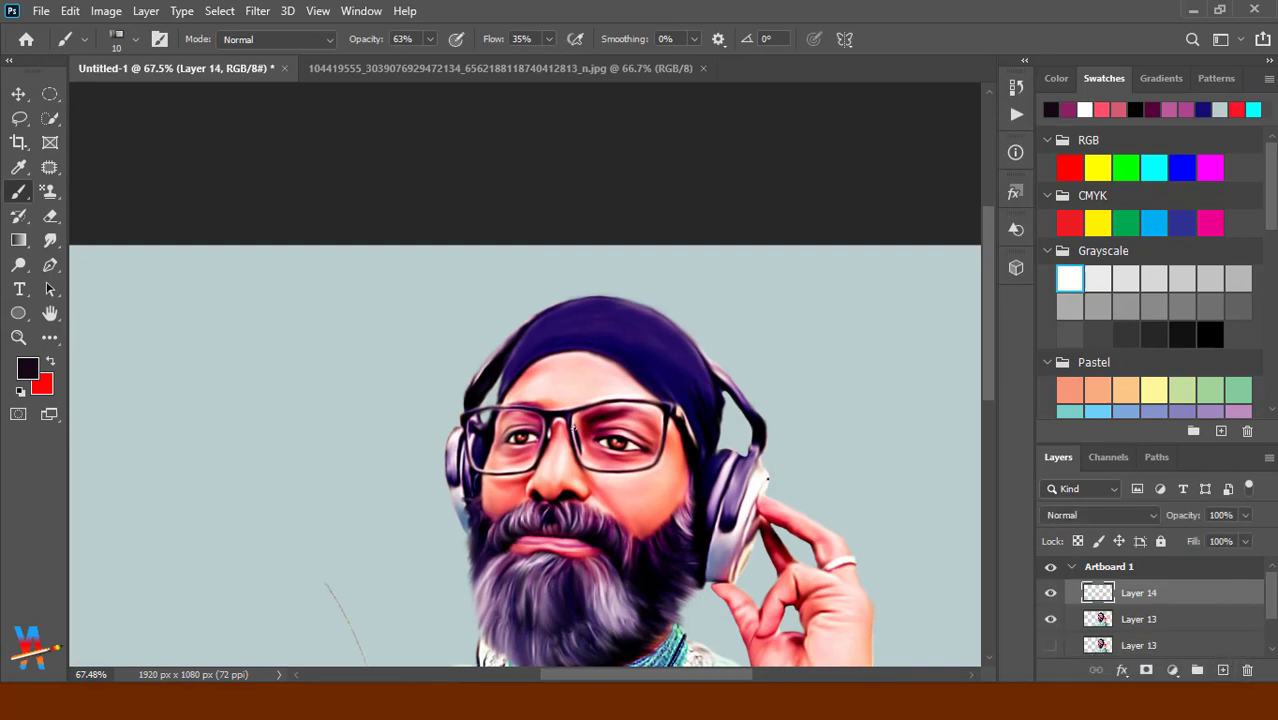
Set brush flow to 100% and paint a dark brow inside the right lens.
{"action": "left_click_drag", "start_coordinate": [588, 429], "coordinate": [692, 413]}
{"action": "right_click", "coordinate": [692, 413]}
{"action": "key", "text": "Escape"}
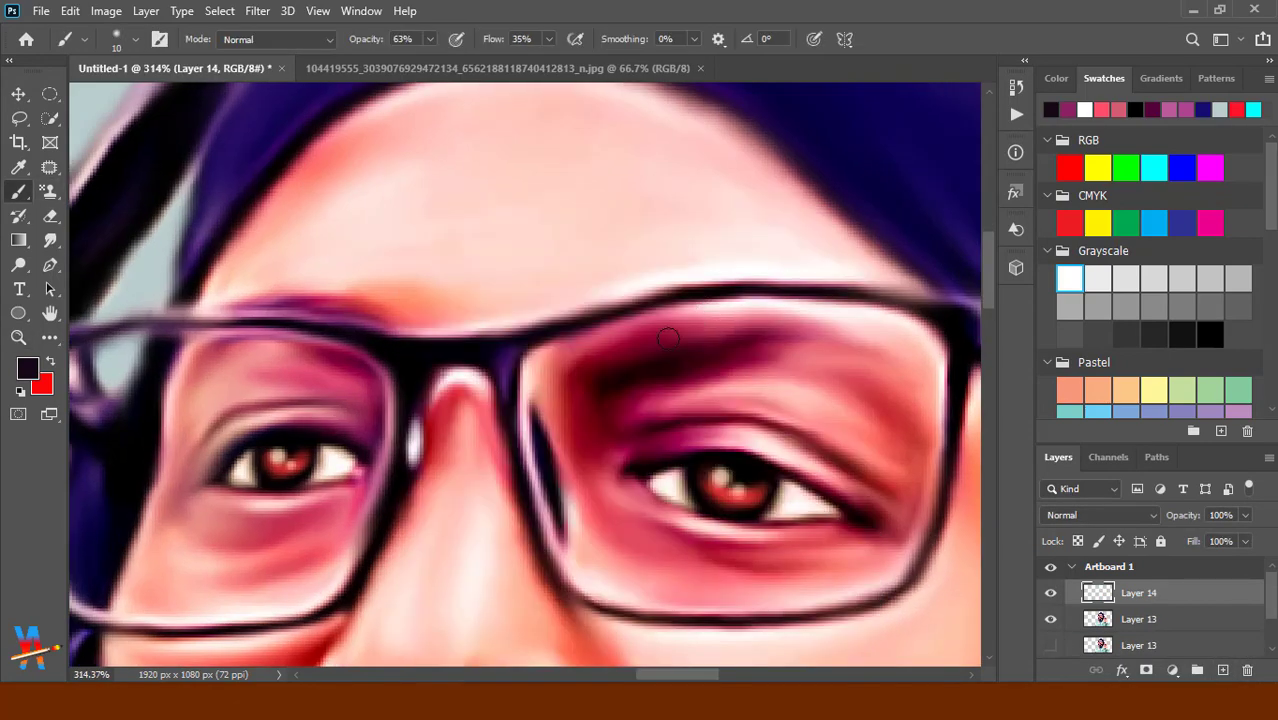
{"action": "key", "text": "i"}
{"action": "key", "text": "b"}
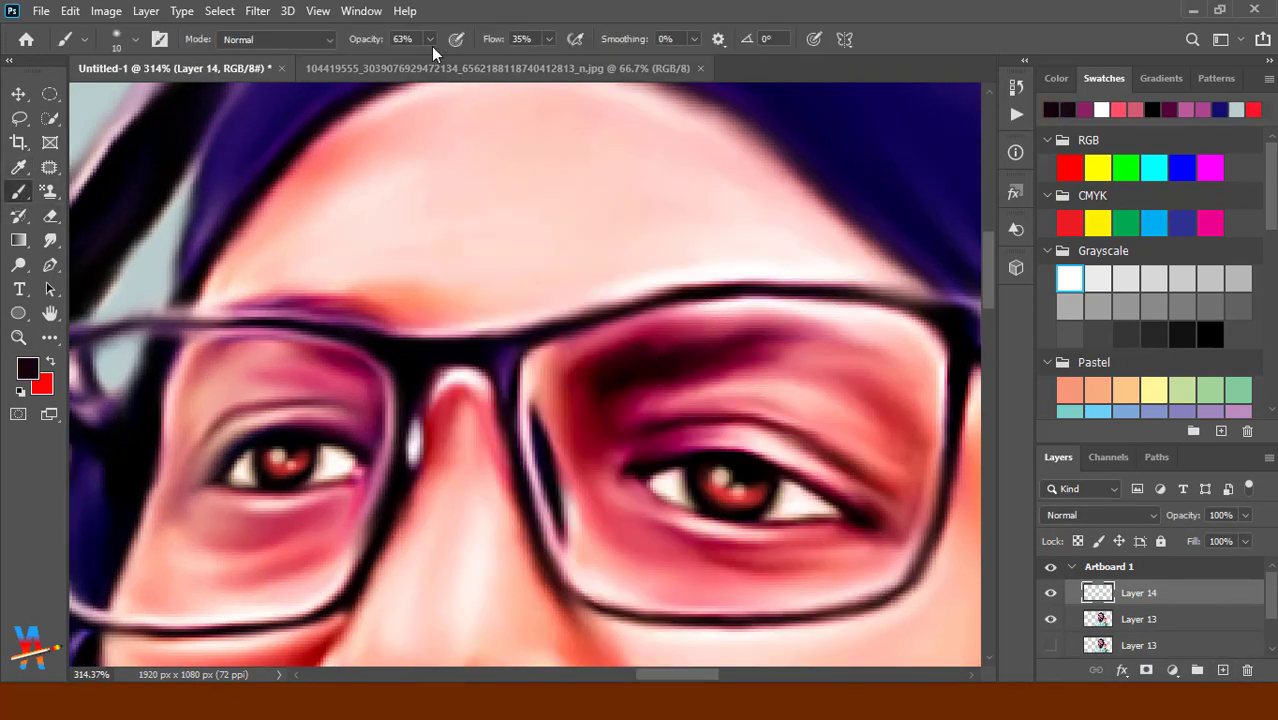
{"action": "left_click", "coordinate": [548, 39]}
{"action": "left_click_drag", "start_coordinate": [548, 62], "coordinate": [612, 62]}
{"action": "mouse_move", "coordinate": [593, 374]}
{"action": "left_mouse_down"}
{"action": "mouse_move", "coordinate": [719, 334]}
{"action": "mouse_move", "coordinate": [593, 365]}
{"action": "mouse_move", "coordinate": [670, 330]}
{"action": "mouse_move", "coordinate": [820, 322]}
{"action": "left_mouse_up"}
Smudge the new brow using a Digital Painting smudge brush sized 10.
{"action": "key", "text": "r"}
{"action": "left_click_drag", "start_coordinate": [719, 322], "coordinate": [870, 325]}
{"action": "right_click", "coordinate": [800, 325]}
{"action": "scroll", "coordinate": [840, 478], "scroll_direction": "down", "scroll_amount": 5}
{"action": "scroll", "coordinate": [840, 478], "scroll_direction": "down", "scroll_amount": 5}
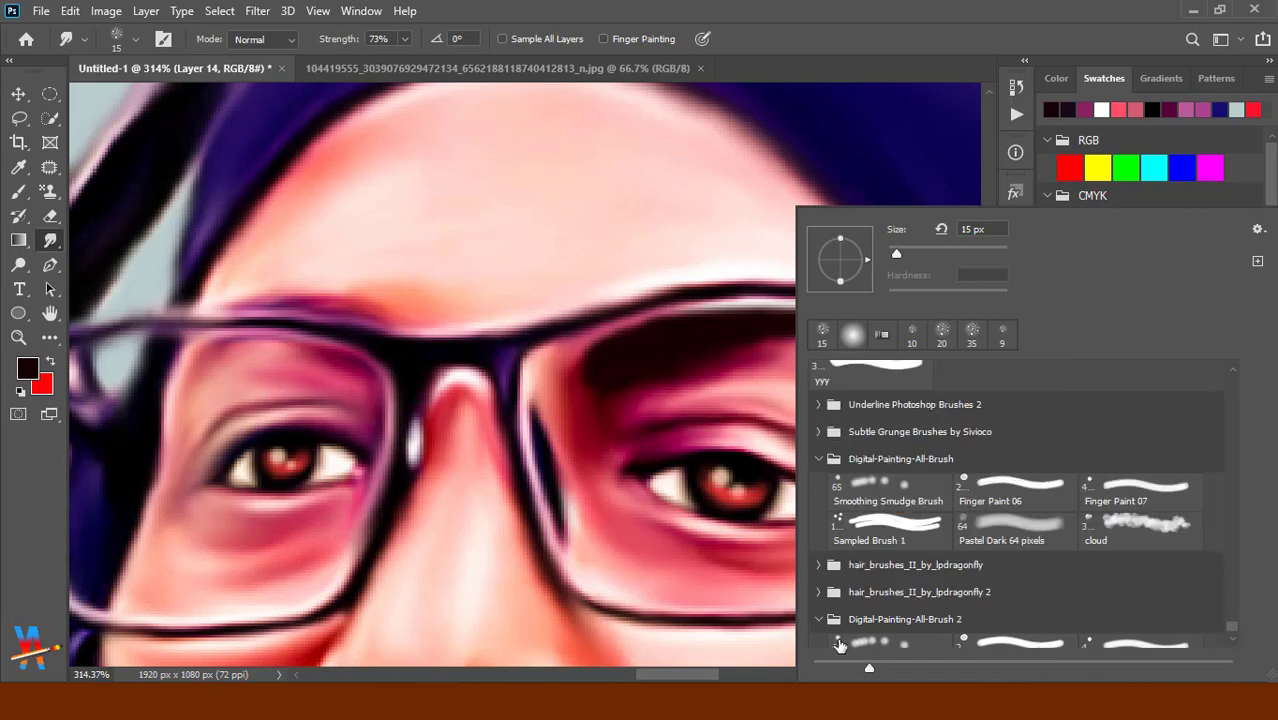
{"action": "left_click", "coordinate": [880, 612]}
{"action": "key", "text": "bracketleft"}
{"action": "key", "text": "bracketleft"}
{"action": "key", "text": "bracketleft"}
Blend the brow along the frame top, lowering smudge strength to 37%.
{"action": "mouse_move", "coordinate": [803, 323]}
{"action": "left_mouse_down"}
{"action": "mouse_move", "coordinate": [860, 323]}
{"action": "mouse_move", "coordinate": [930, 368]}
{"action": "mouse_move", "coordinate": [905, 330]}
{"action": "left_mouse_up"}
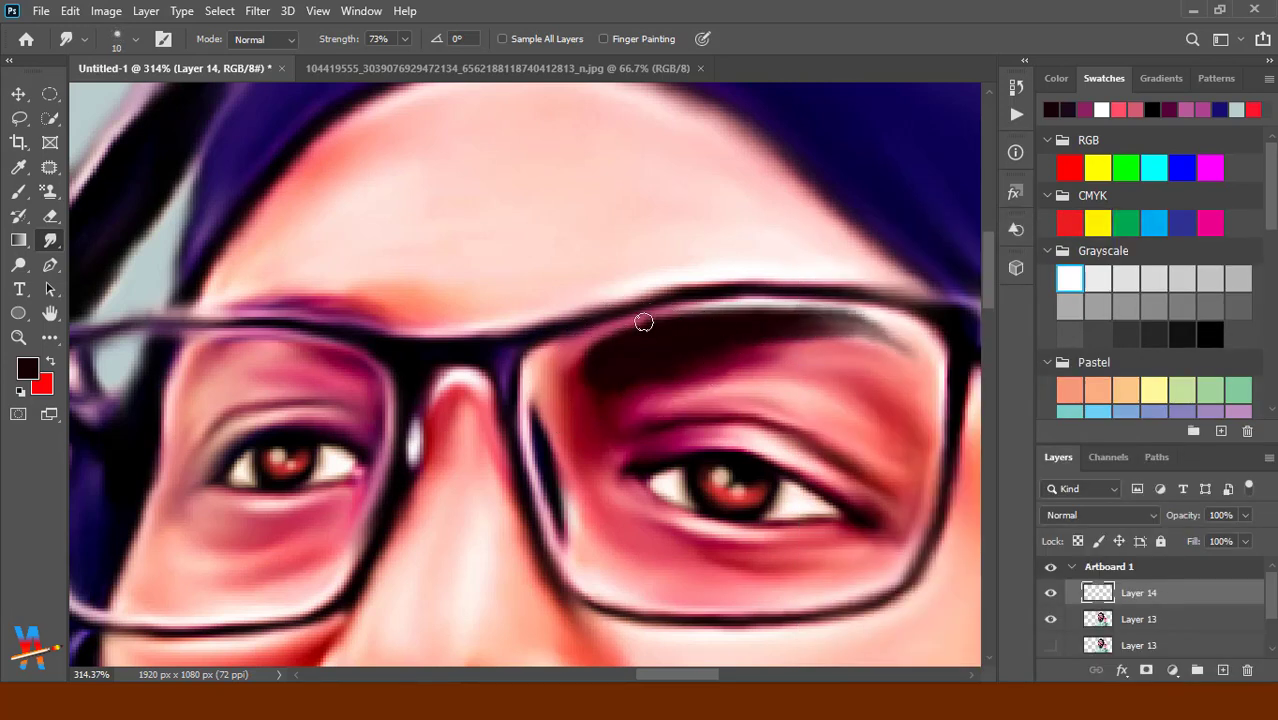
{"action": "left_click_drag", "start_coordinate": [708, 310], "coordinate": [842, 314]}
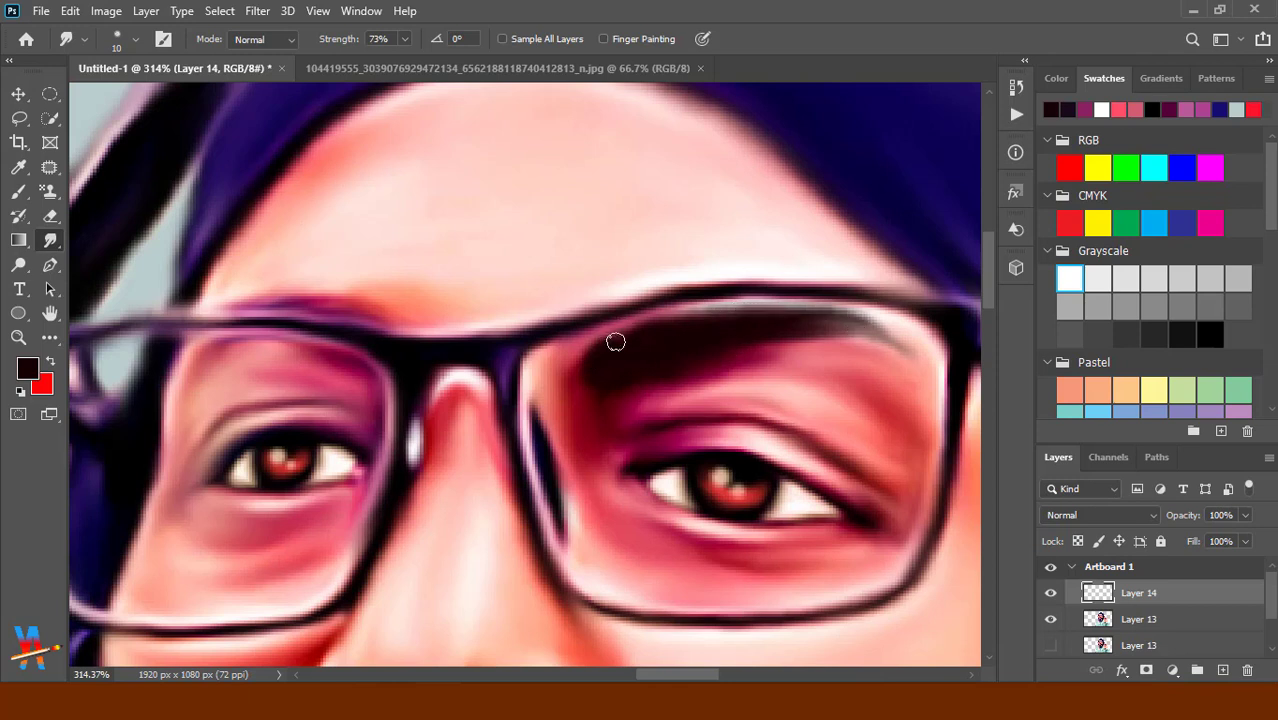
{"action": "left_click", "coordinate": [405, 40]}
{"action": "left_click_drag", "start_coordinate": [383, 72], "coordinate": [373, 72]}
{"action": "mouse_move", "coordinate": [841, 333]}
{"action": "left_mouse_down"}
{"action": "mouse_move", "coordinate": [855, 322]}
{"action": "mouse_move", "coordinate": [924, 370]}
{"action": "mouse_move", "coordinate": [923, 344]}
{"action": "left_mouse_up"}
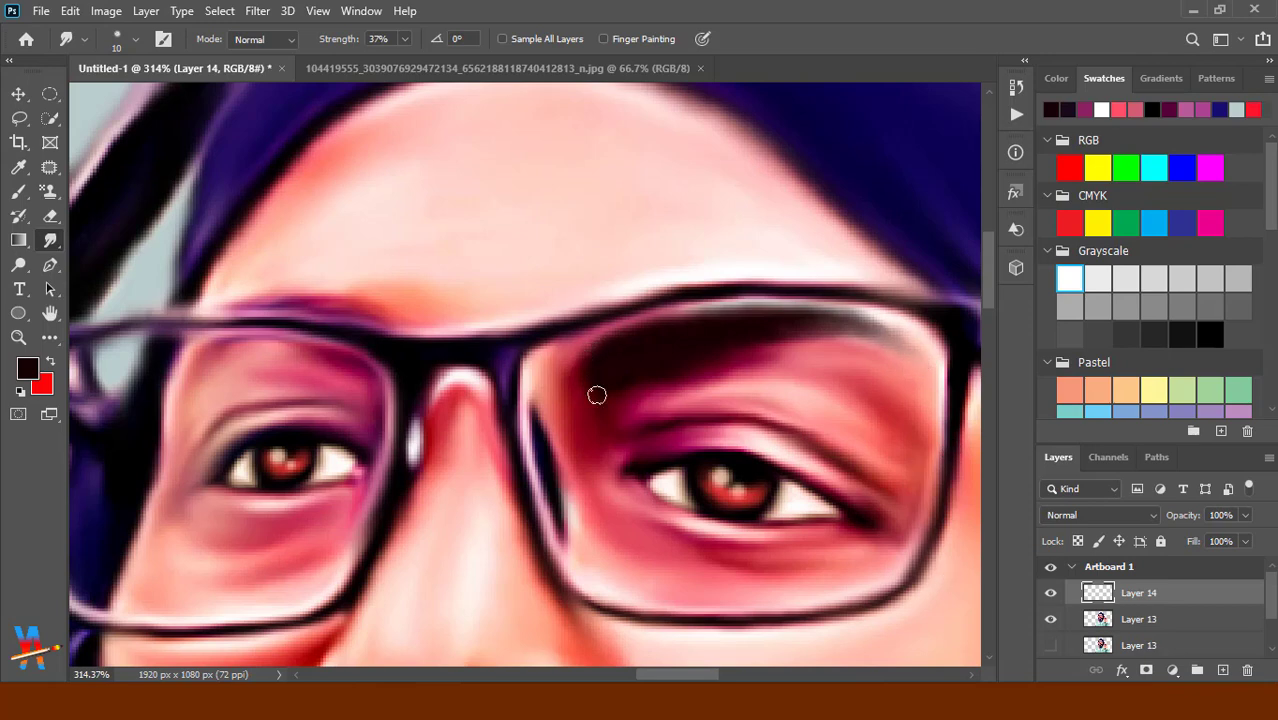
{"action": "left_click_drag", "start_coordinate": [812, 385], "coordinate": [312, 453]}
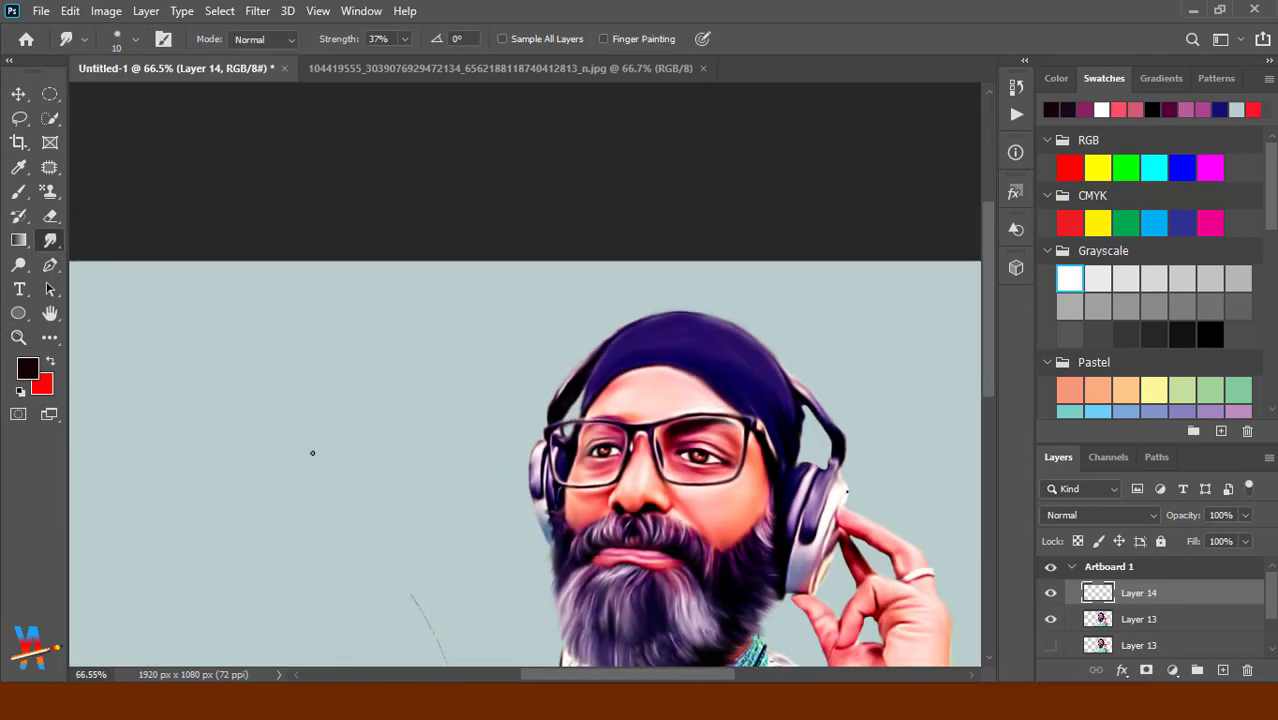
Check the face in the reference jpg and set Layer 14's opacity to 83%.
{"action": "left_click_drag", "start_coordinate": [1245, 516], "coordinate": [1213, 555]}
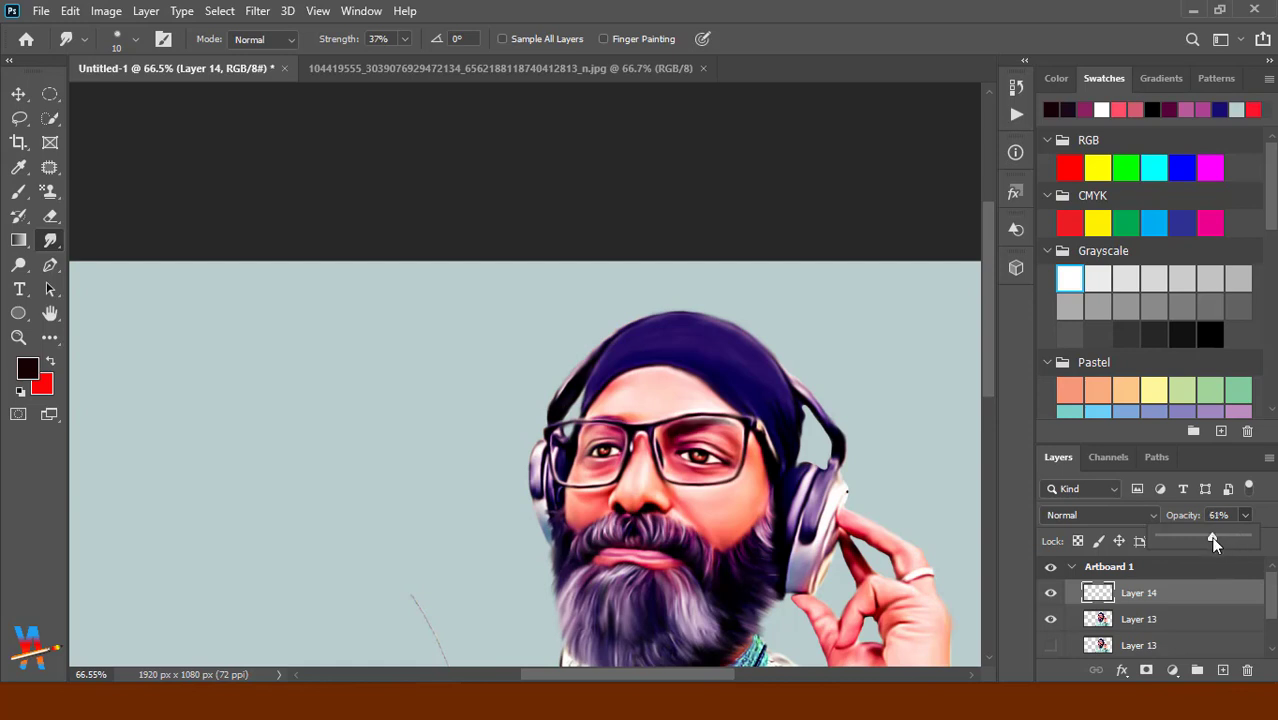
{"action": "left_click", "coordinate": [450, 72]}
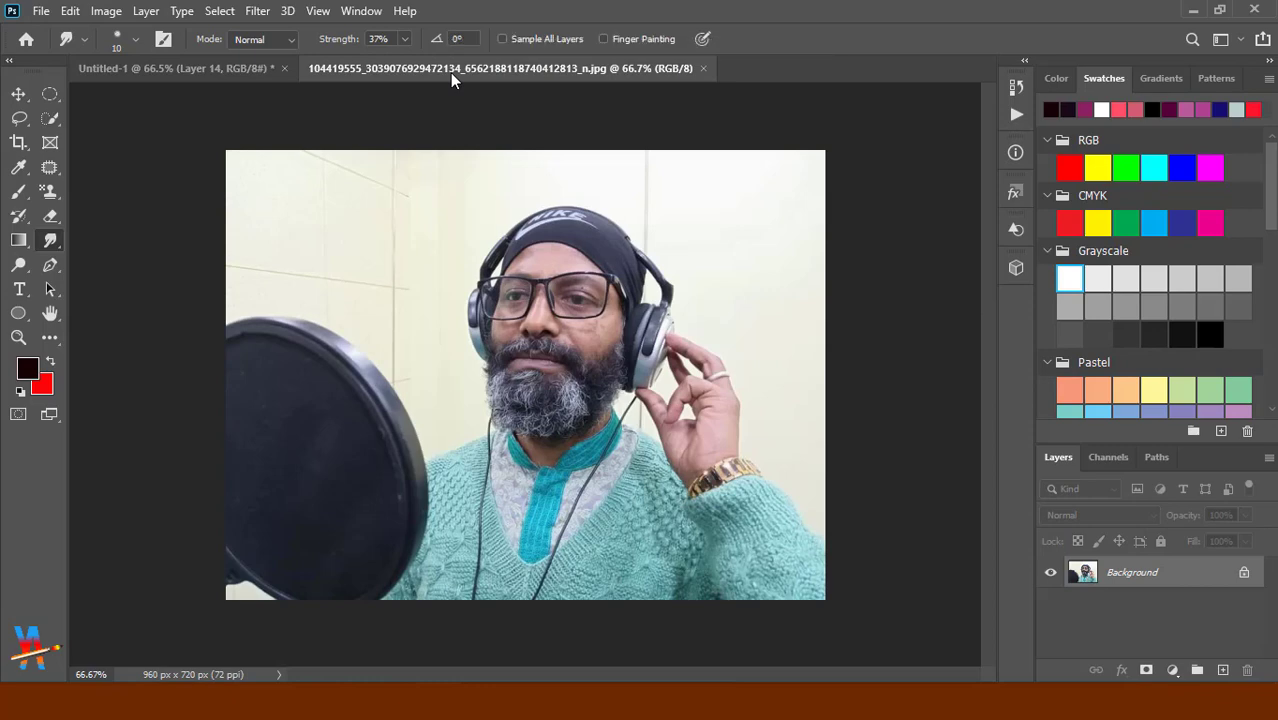
{"action": "mouse_move", "coordinate": [555, 310]}
{"action": "left_mouse_down"}
{"action": "mouse_move", "coordinate": [644, 425]}
{"action": "mouse_move", "coordinate": [799, 423]}
{"action": "left_mouse_up"}
{"action": "left_click", "coordinate": [175, 68]}
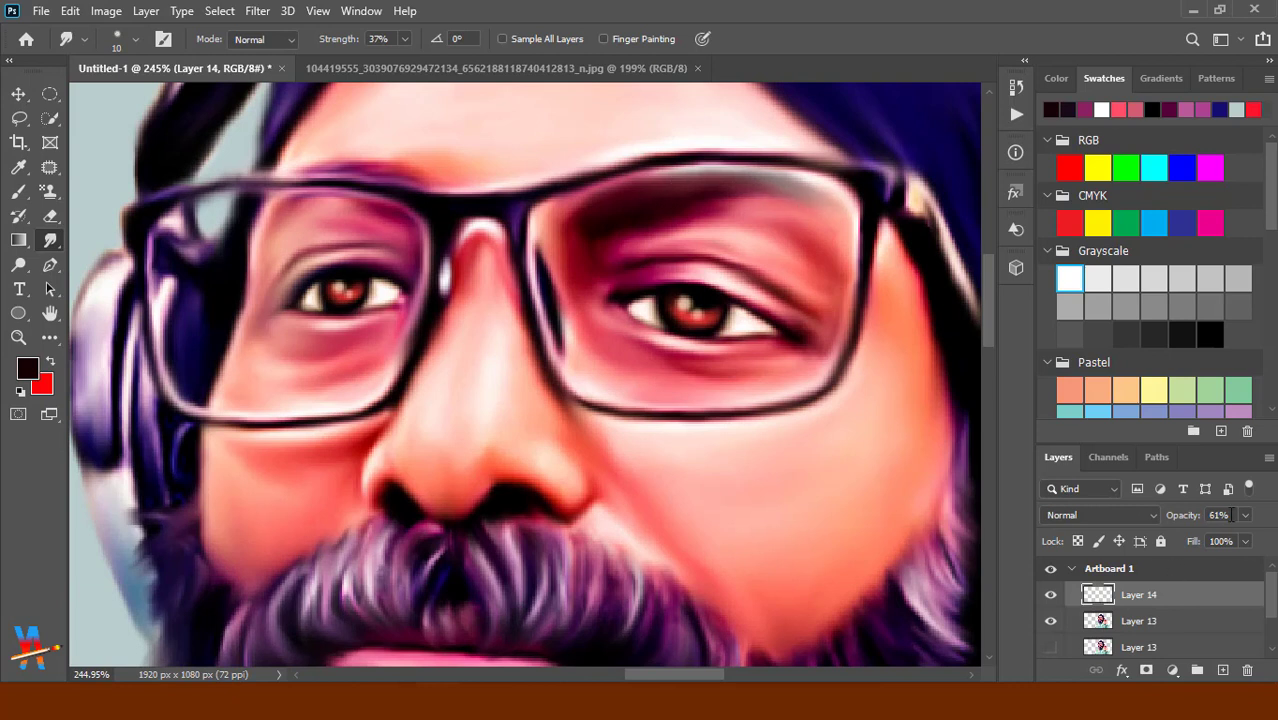
{"action": "left_click_drag", "start_coordinate": [1232, 515], "coordinate": [1258, 540]}
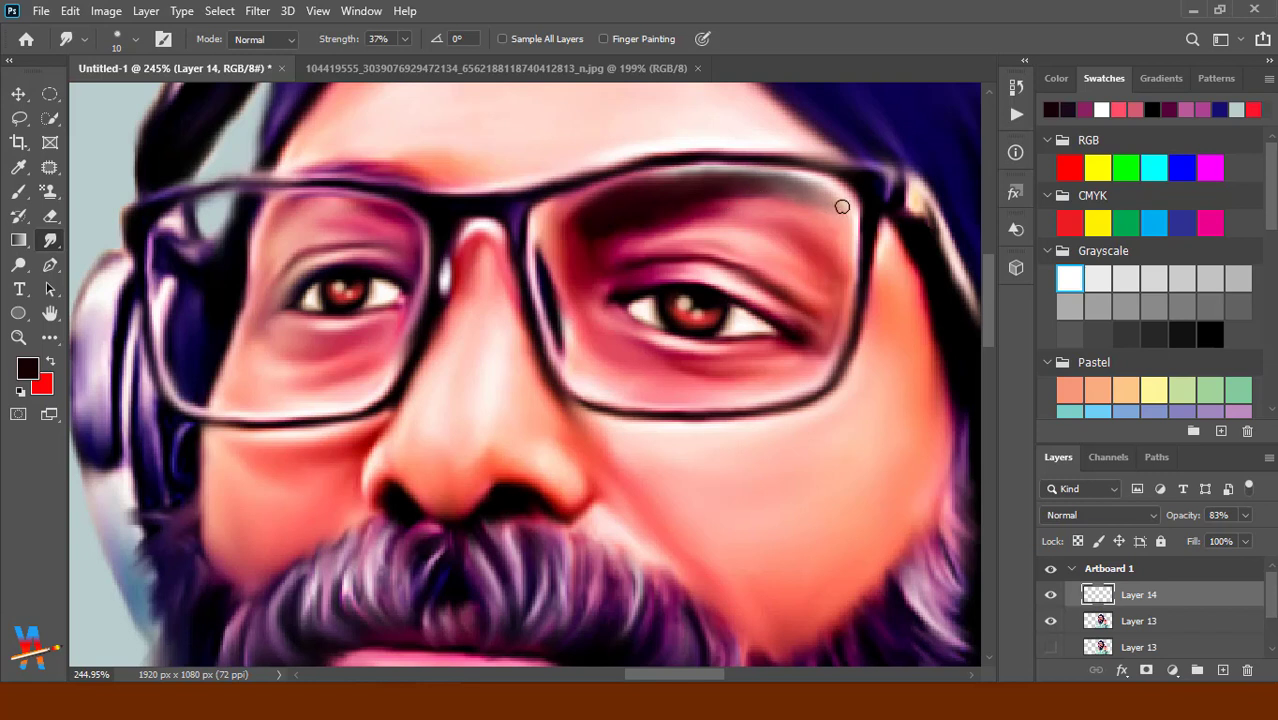
Paint a pink tone over the glasses' top rim, then switch back to smudging.
{"action": "left_click", "coordinate": [18, 192]}
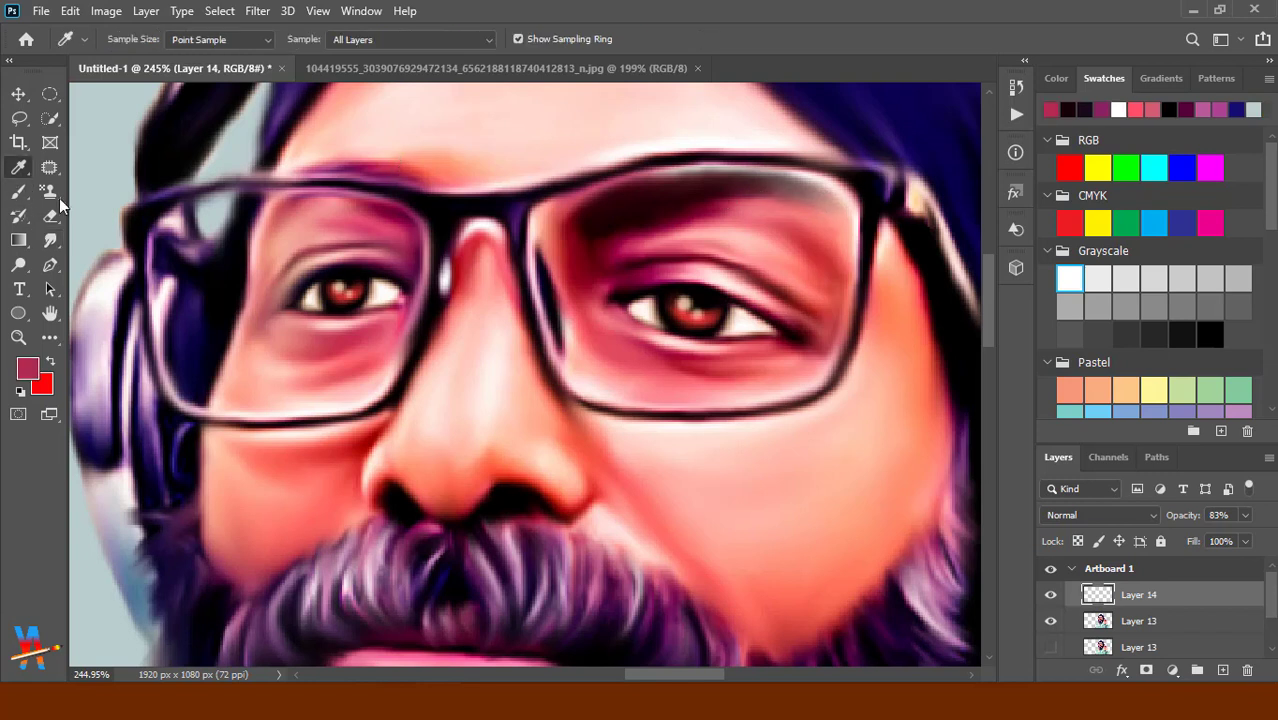
{"action": "left_click_drag", "start_coordinate": [428, 172], "coordinate": [340, 172]}
{"action": "left_click", "coordinate": [50, 240]}
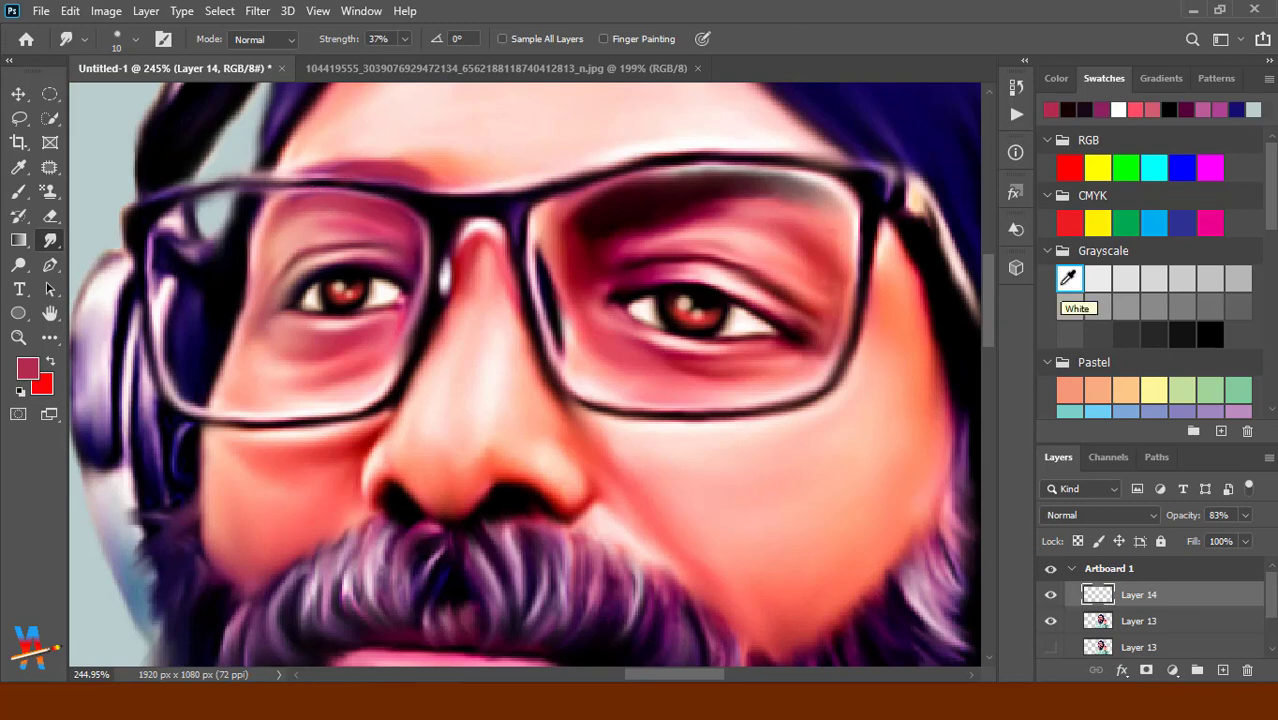
{"action": "left_click", "coordinate": [565, 68]}
Add a new empty Layer 15 and set up a small black brush.
{"action": "left_click", "coordinate": [227, 68]}
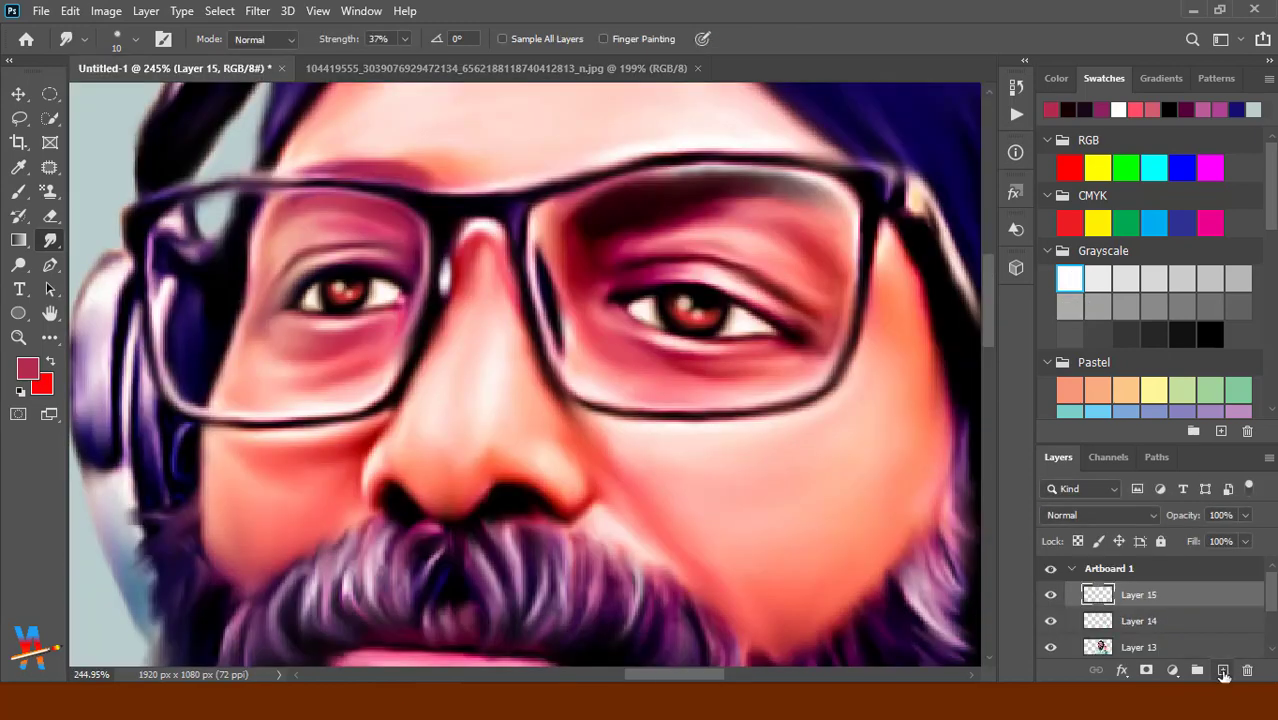
{"action": "left_click", "coordinate": [1222, 670]}
{"action": "key", "text": "b"}
{"action": "left_click", "coordinate": [1210, 335]}
{"action": "right_click", "coordinate": [727, 243]}
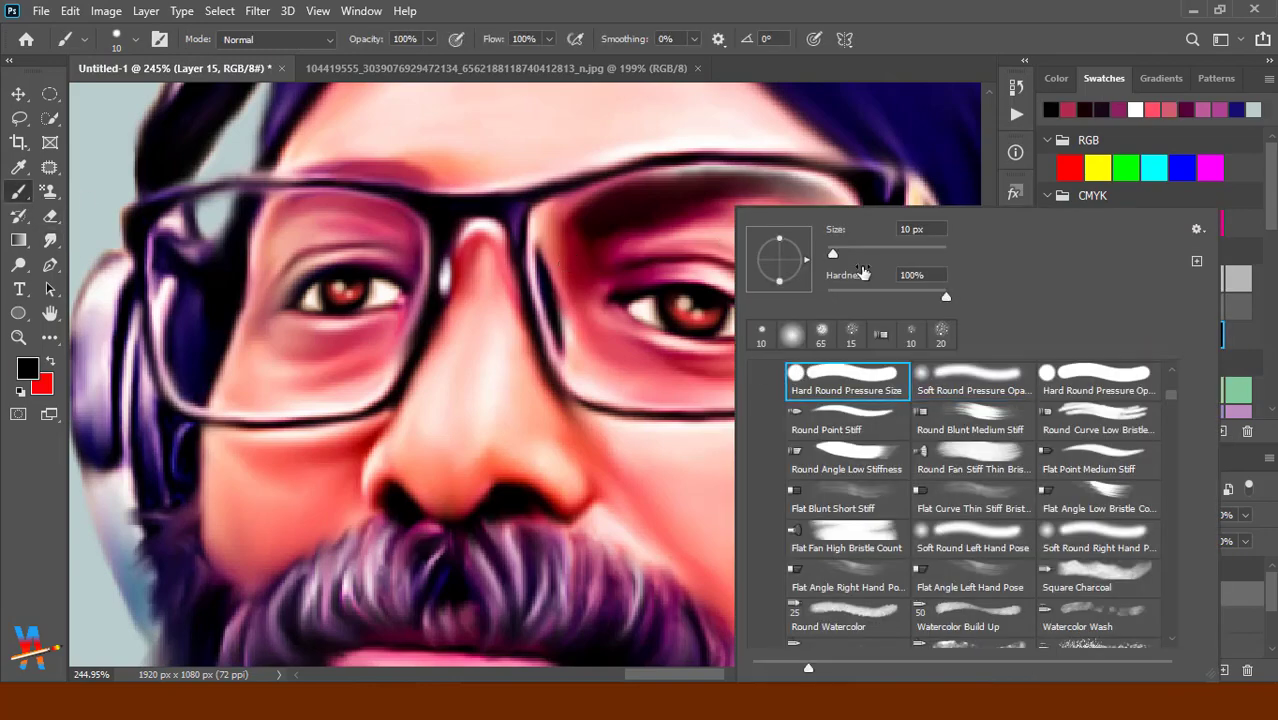
{"action": "scroll", "coordinate": [990, 139], "scroll_direction": "down", "scroll_amount": 3}
{"action": "key", "text": "bracketleft"}
{"action": "key", "text": "bracketleft"}
{"action": "key", "text": "bracketleft"}
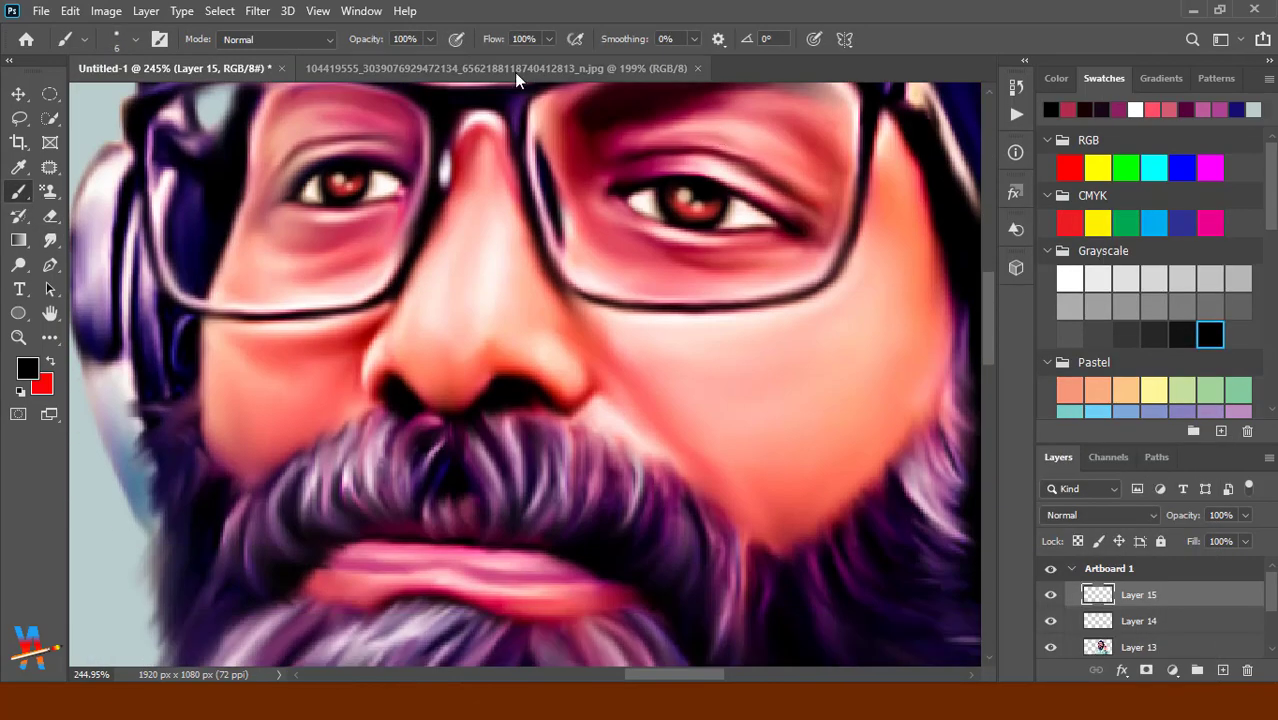
{"action": "left_click", "coordinate": [517, 72]}
{"action": "key", "text": "ctrl+Tab"}
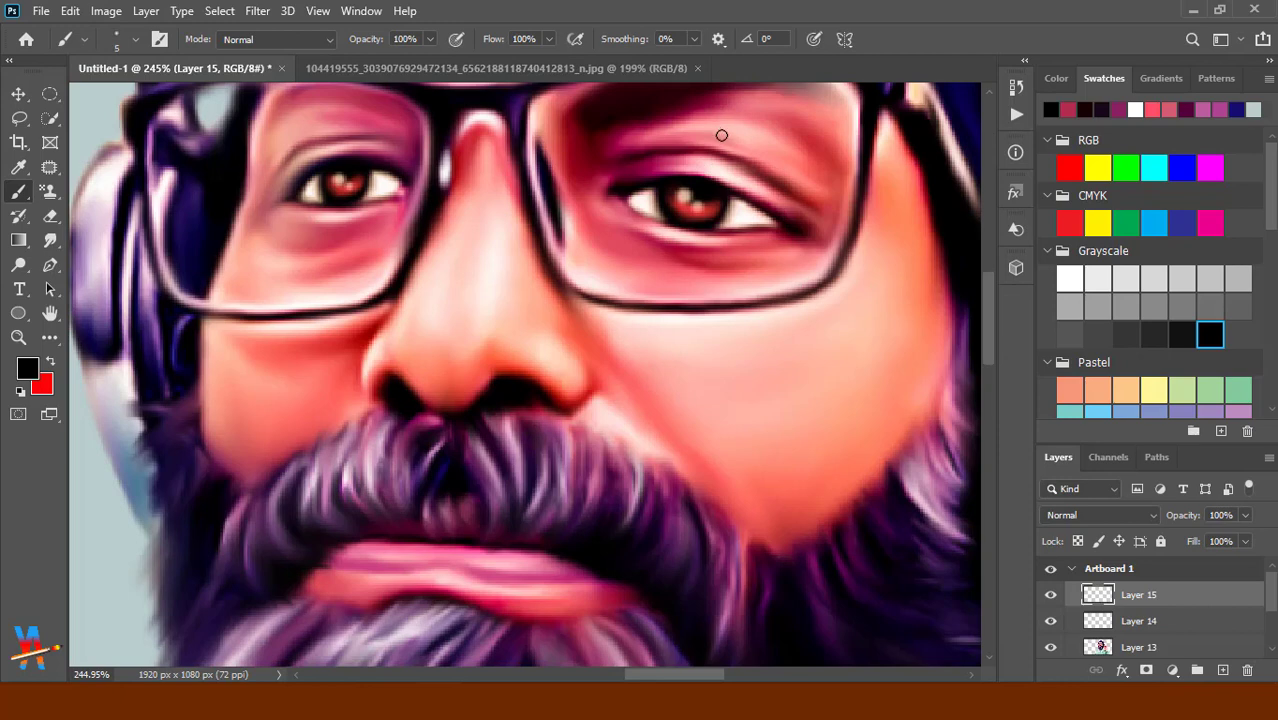
Dab a small dark mole above the right eye and apply a 1.5 px Gaussian Blur.
{"action": "left_click", "coordinate": [257, 10]}
{"action": "mouse_move", "coordinate": [268, 223]}
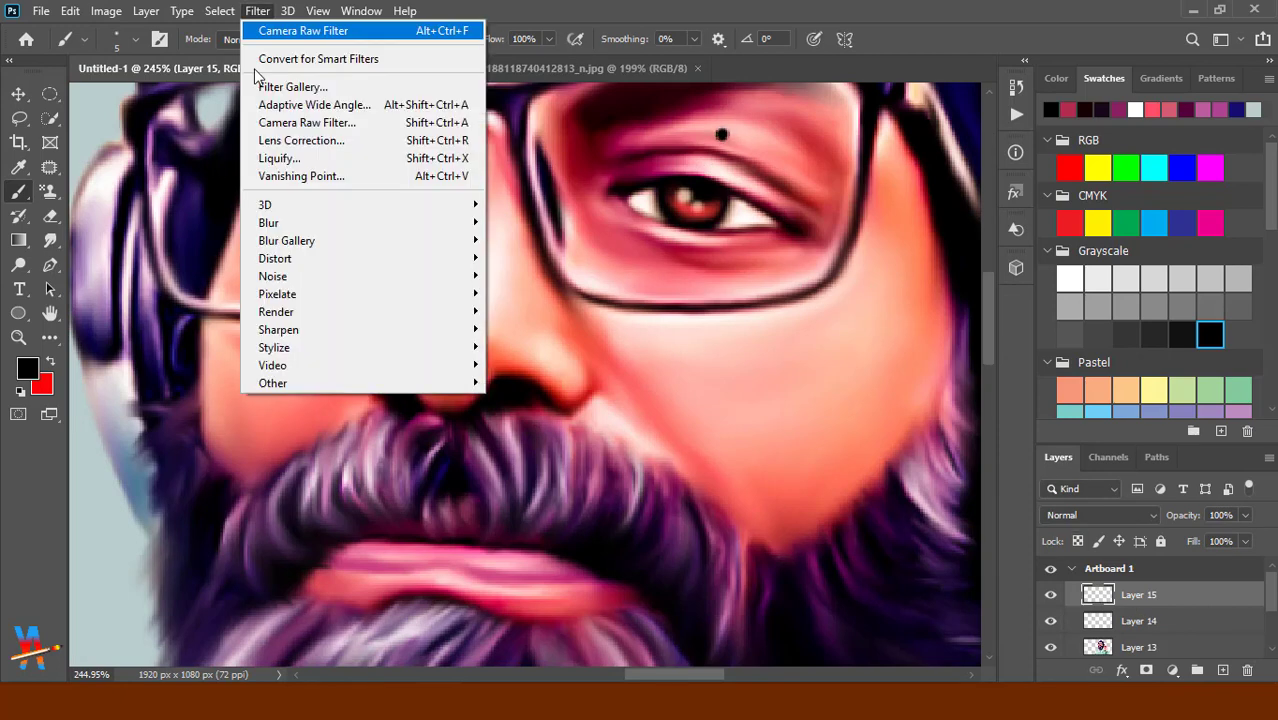
{"action": "left_click", "coordinate": [551, 301]}
{"action": "left_click_drag", "start_coordinate": [850, 407], "coordinate": [847, 417]}
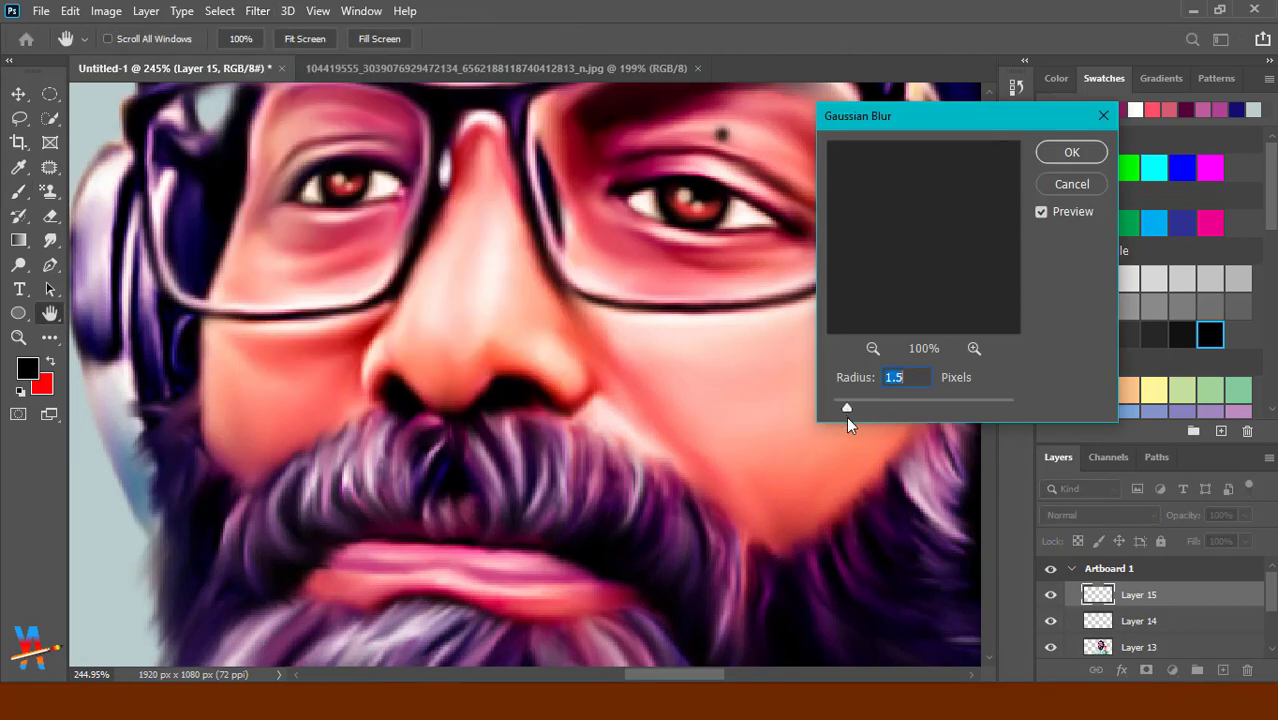
{"action": "left_click", "coordinate": [1071, 152]}
{"action": "scroll", "coordinate": [871, 513], "scroll_direction": "down", "scroll_amount": 5}
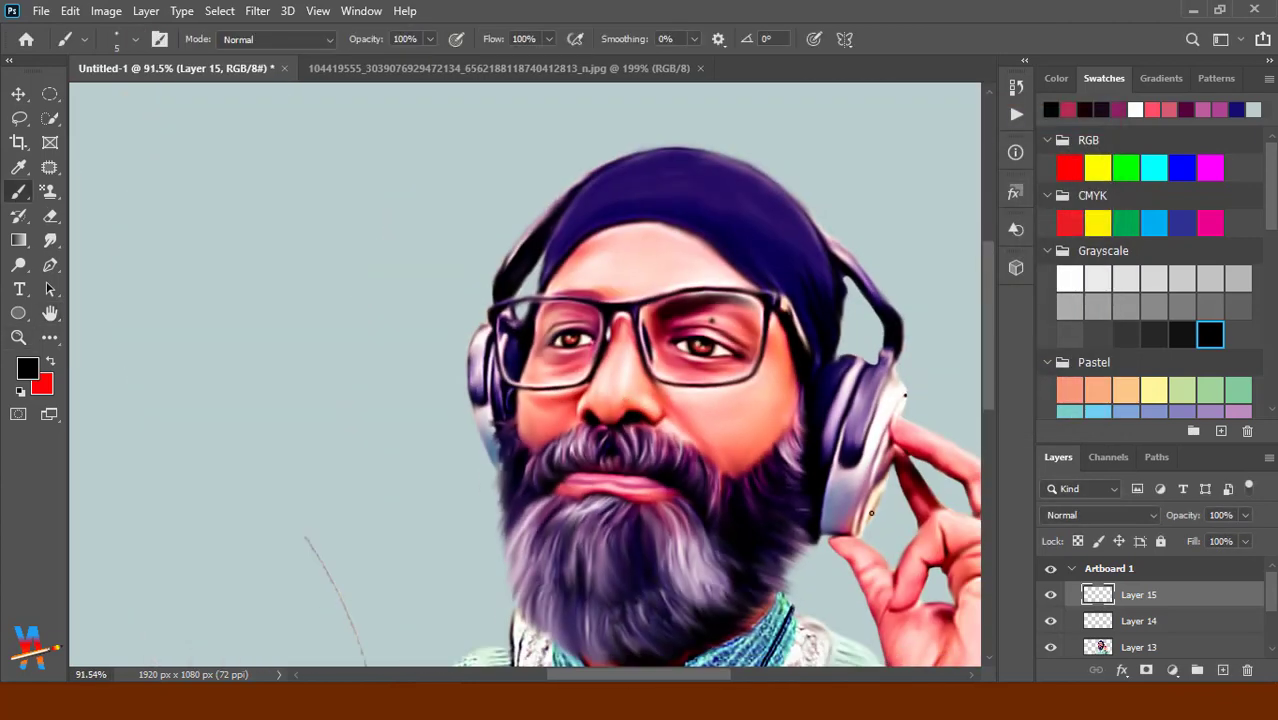
{"action": "key", "text": "z"}
{"action": "left_click_drag", "start_coordinate": [744, 390], "coordinate": [847, 528]}
{"action": "key", "text": "r"}
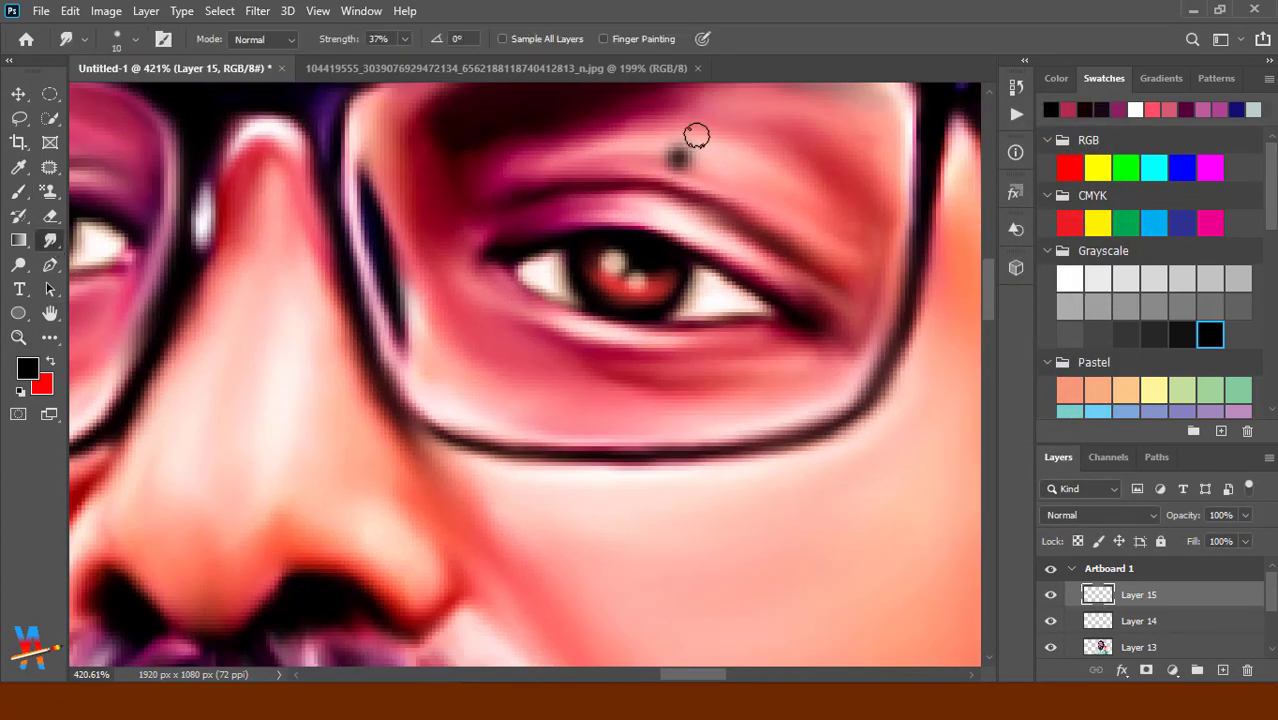
{"action": "left_click_drag", "start_coordinate": [656, 154], "coordinate": [688, 165]}
{"action": "key", "text": "ctrl+z"}
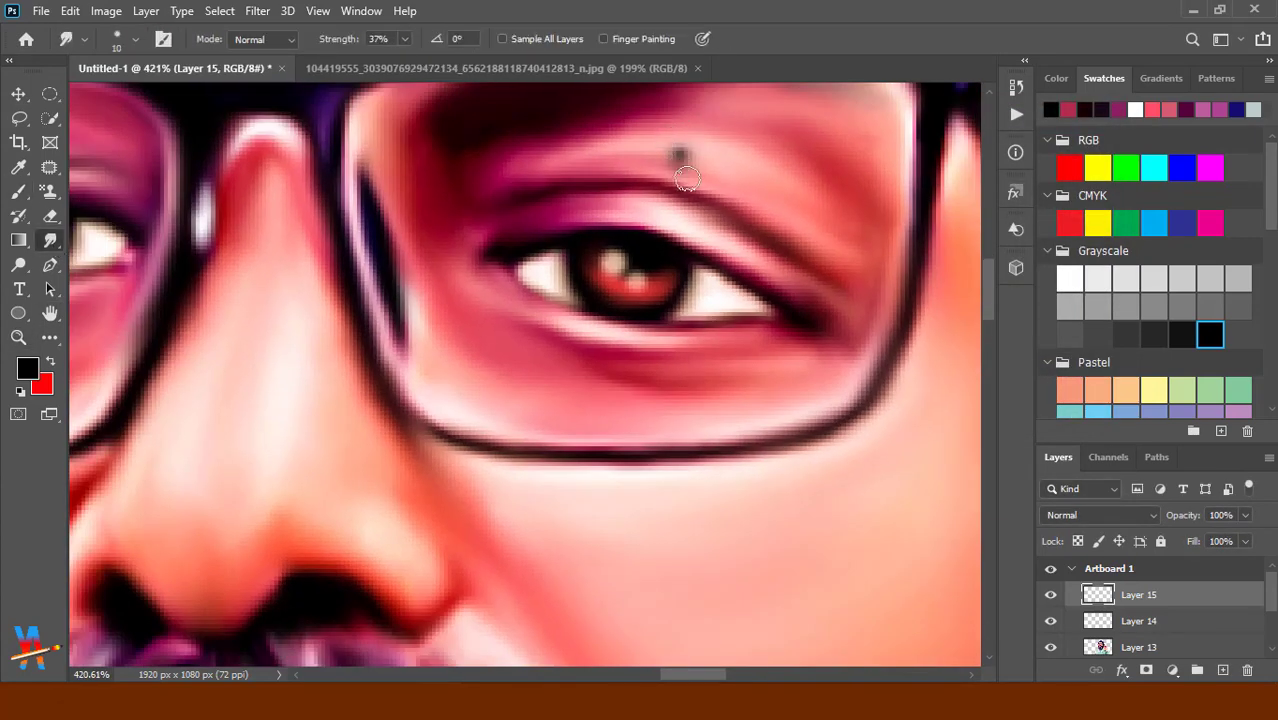
Lower the mole layer's opacity to 59%.
{"action": "left_click", "coordinate": [20, 195]}
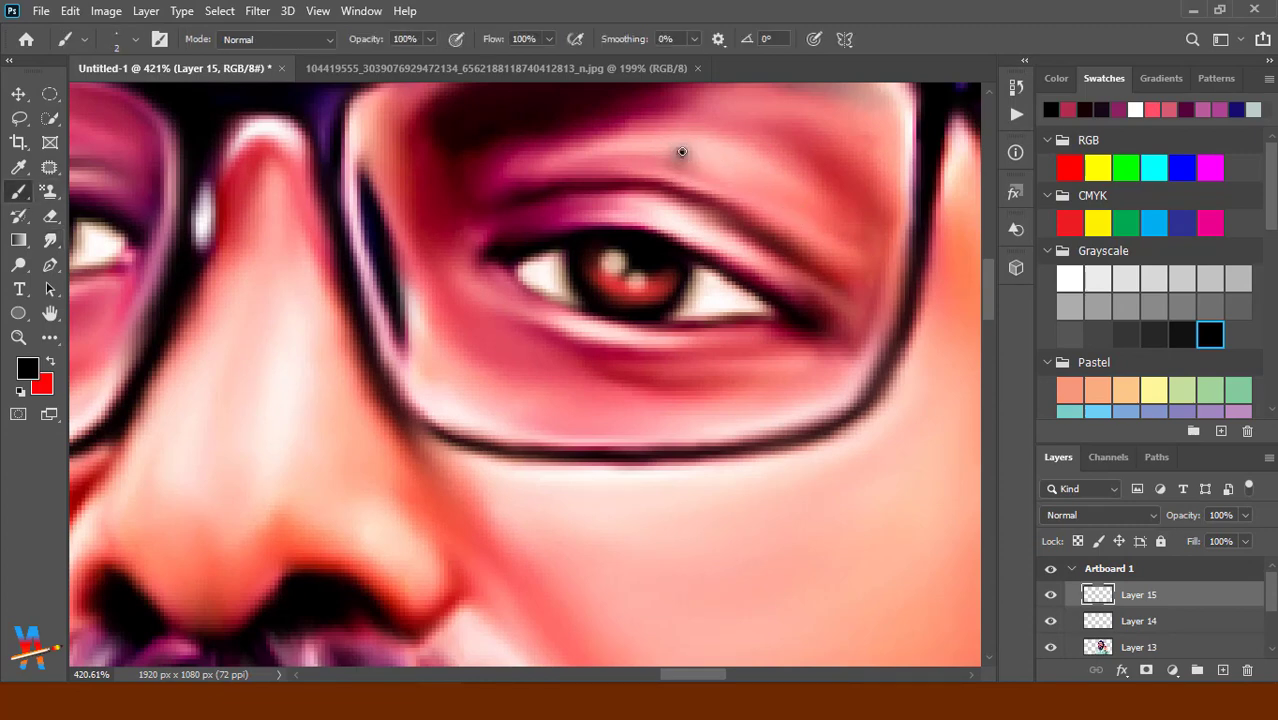
{"action": "key", "text": "ctrl+0"}
{"action": "left_click_drag", "start_coordinate": [640, 255], "coordinate": [679, 255]}
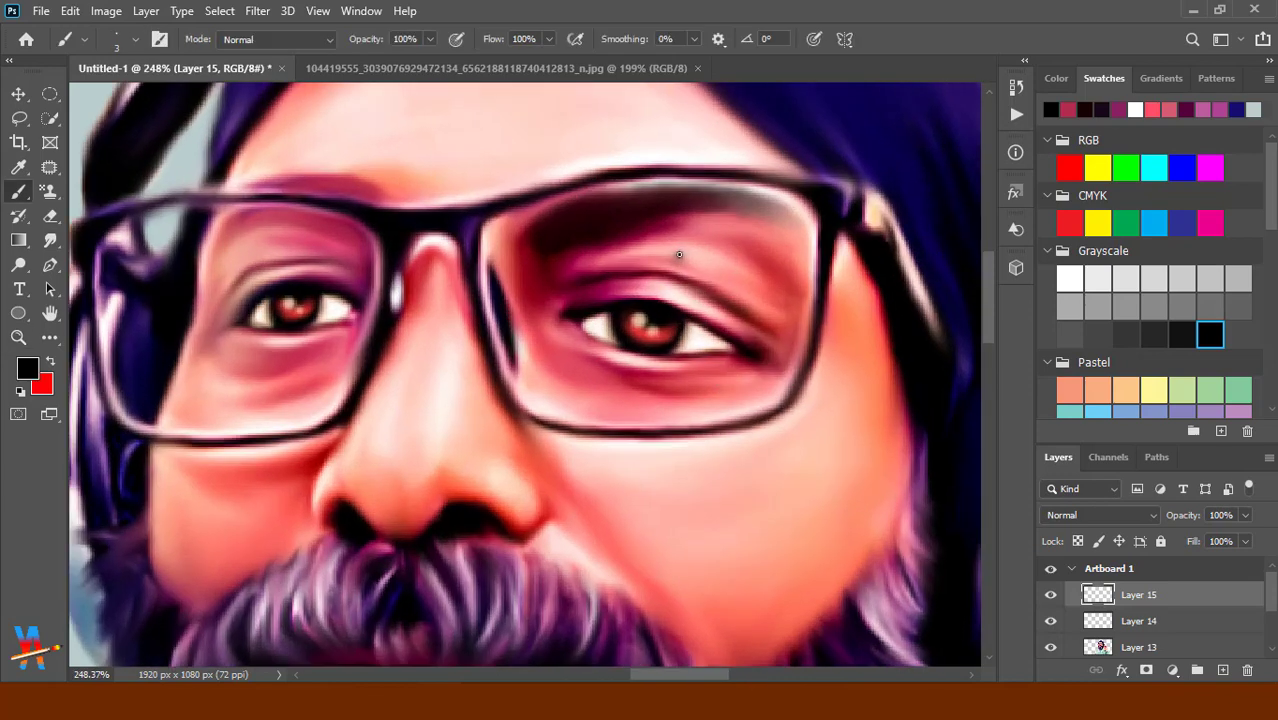
{"action": "scroll", "coordinate": [763, 480], "scroll_direction": "down", "scroll_amount": 5}
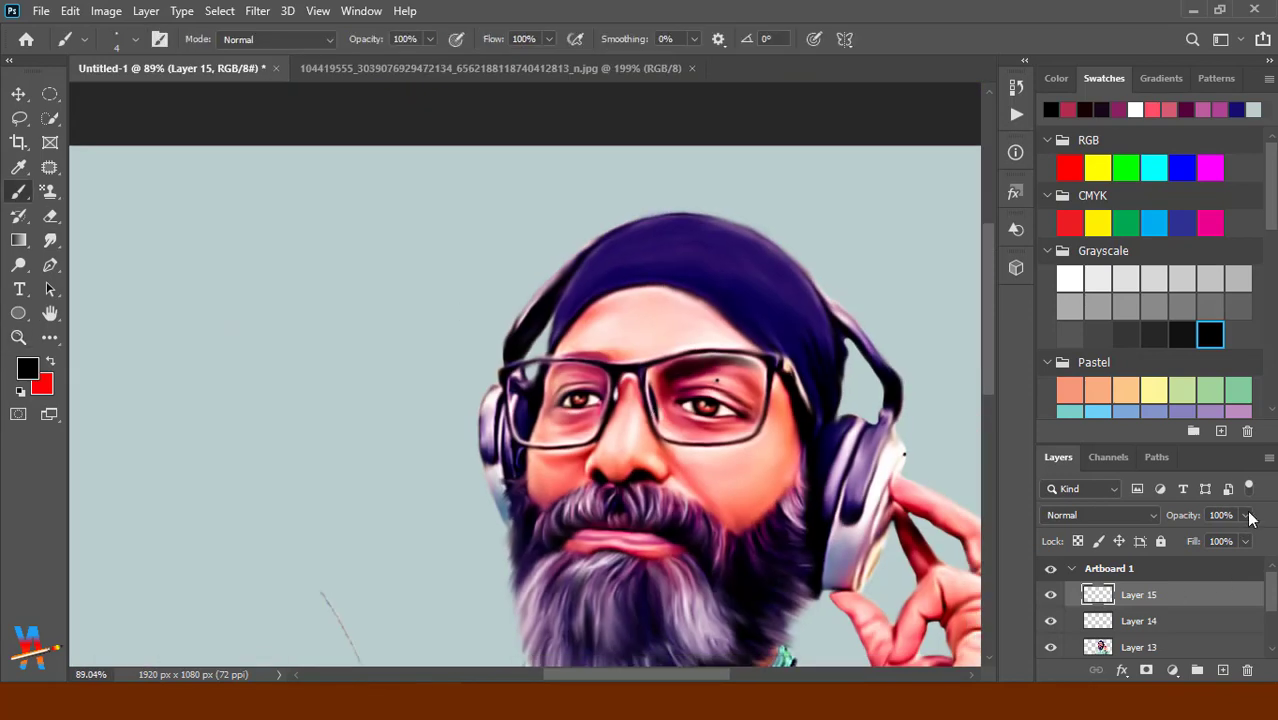
{"action": "left_click_drag", "start_coordinate": [1249, 516], "coordinate": [1230, 543]}
{"action": "left_click_drag", "start_coordinate": [706, 412], "coordinate": [736, 322]}
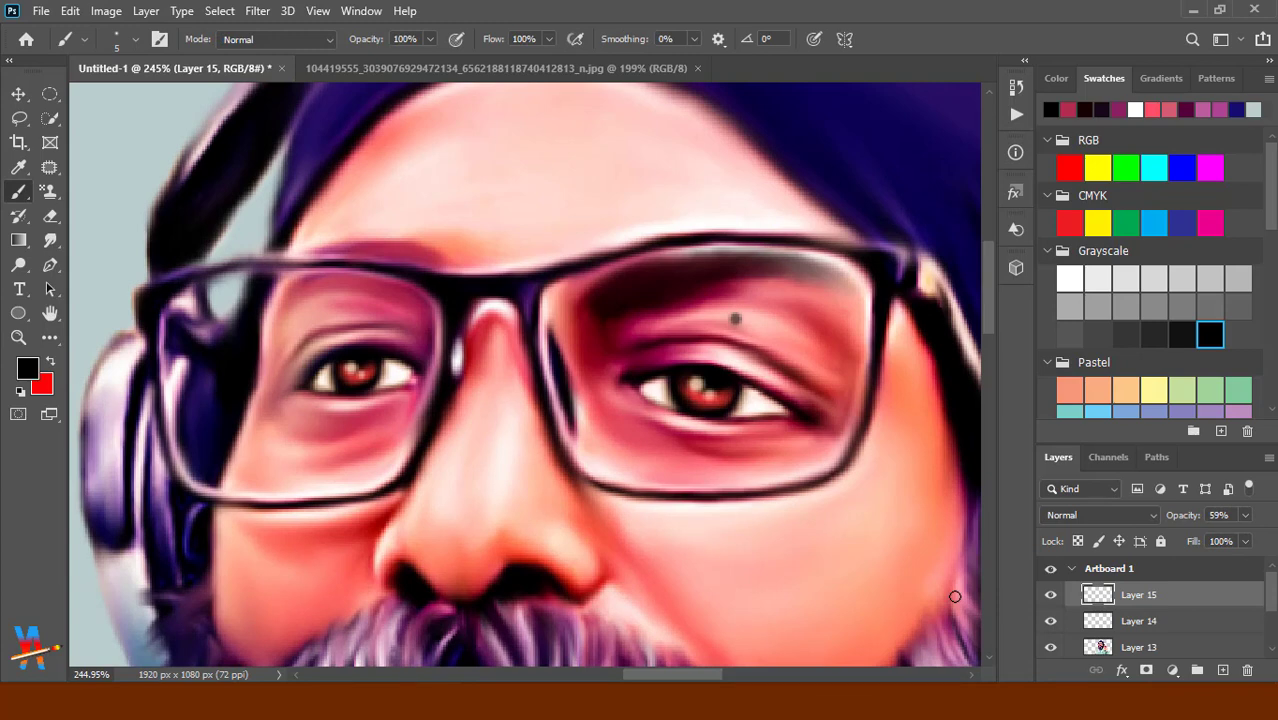
{"action": "key", "text": "ctrl+0"}
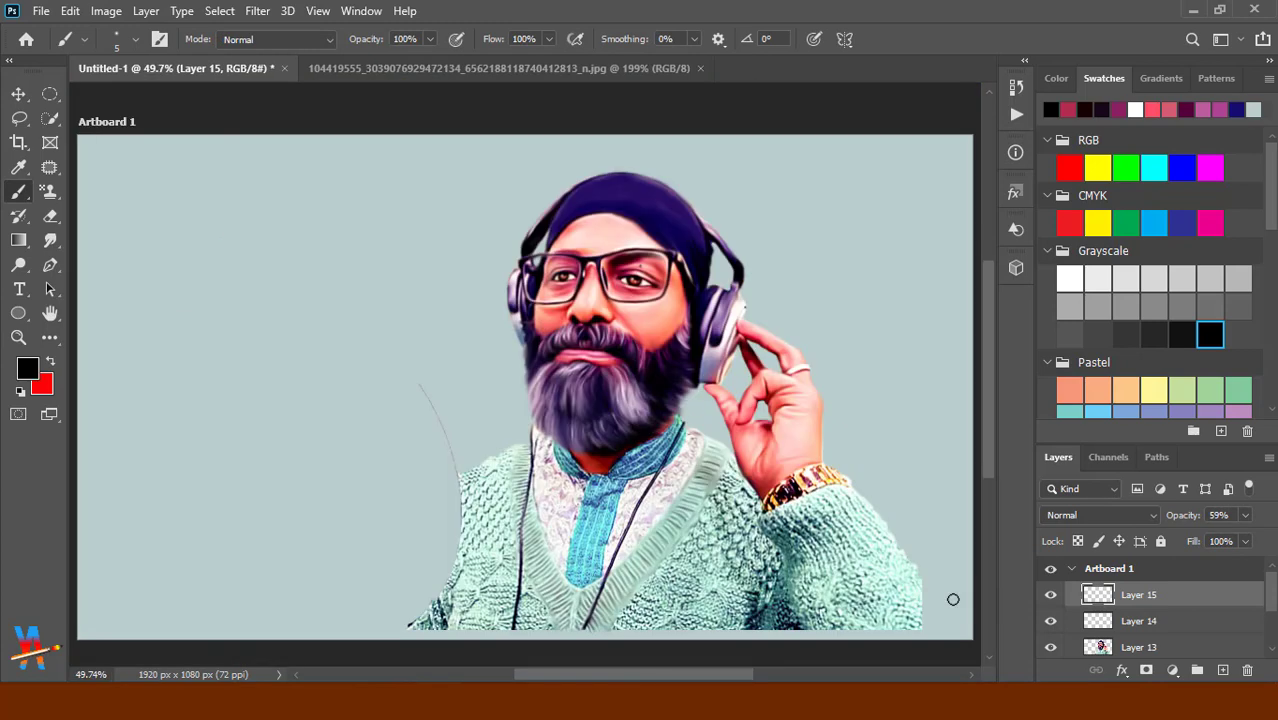
Merge Layer 15 with Layer 14 into a single layer.
{"action": "key", "text": "e"}
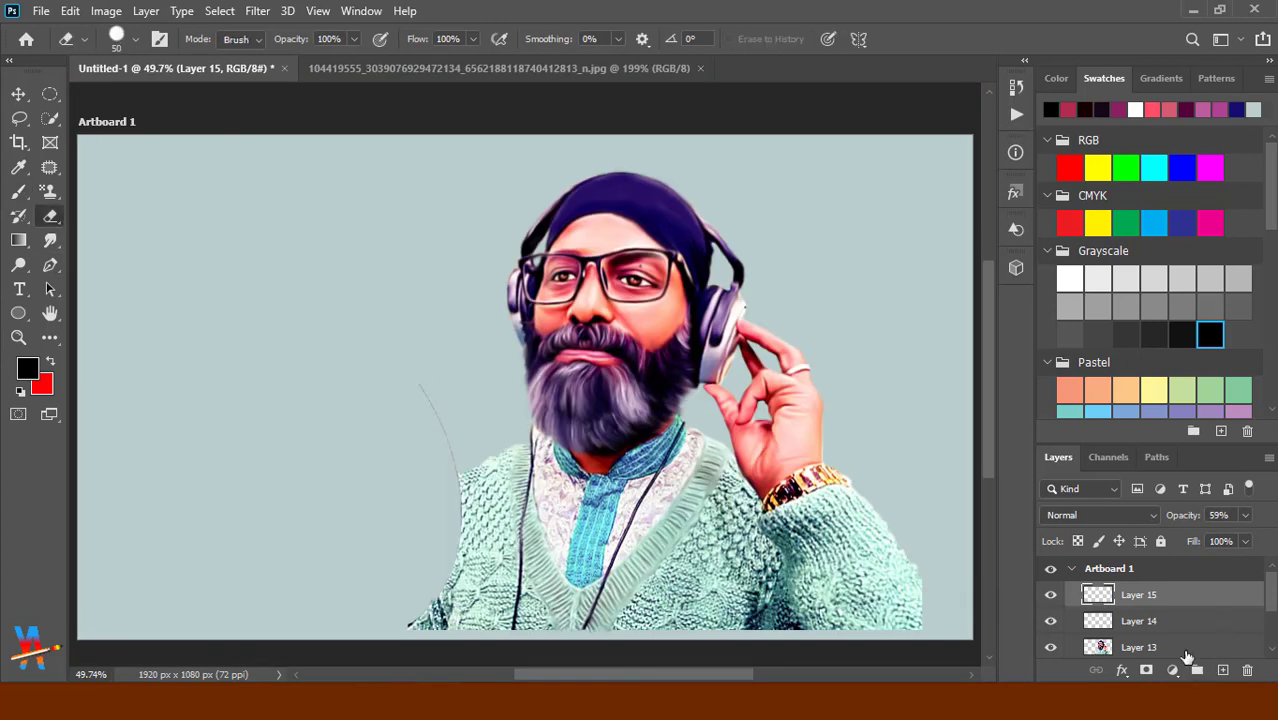
{"action": "left_click", "coordinate": [1185, 620], "text": "shift"}
{"action": "right_click", "coordinate": [1184, 615]}
{"action": "left_click", "coordinate": [1040, 553]}
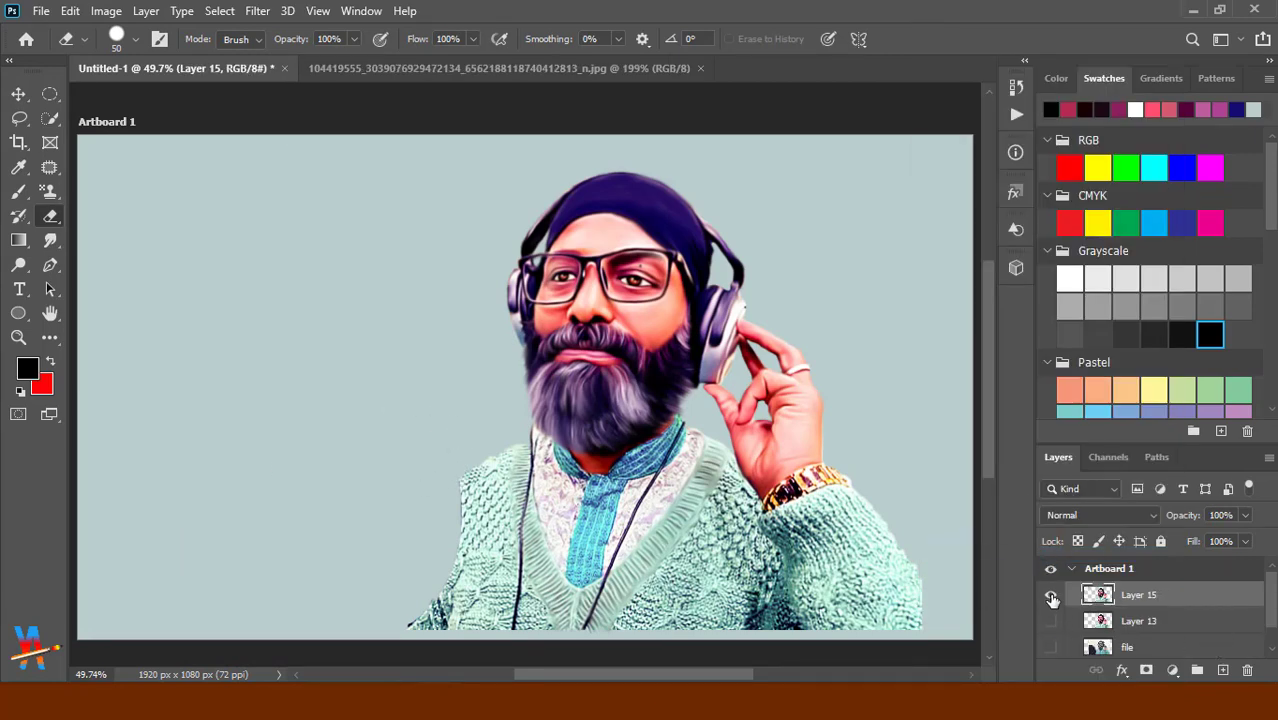
Hide the original 'file' photo layer and duplicate the portrait layer with Ctrl+J.
{"action": "left_click", "coordinate": [1051, 598], "text": "alt"}
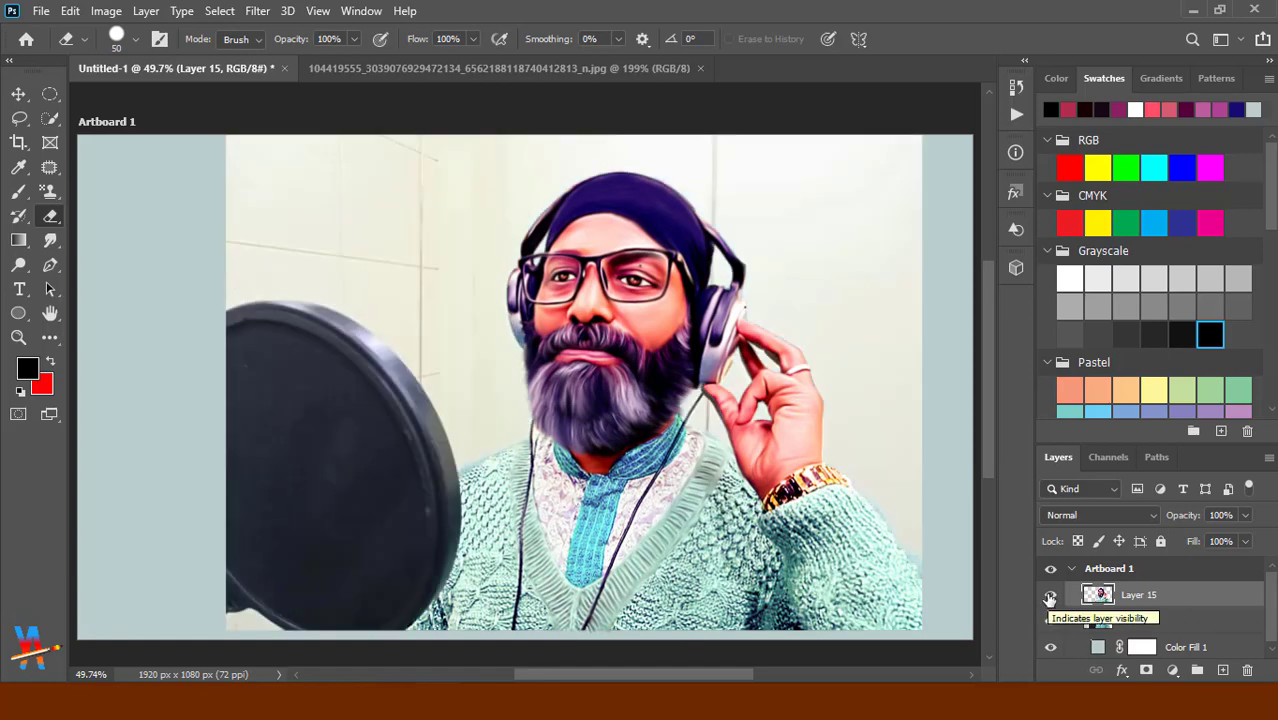
{"action": "left_click", "coordinate": [1049, 598]}
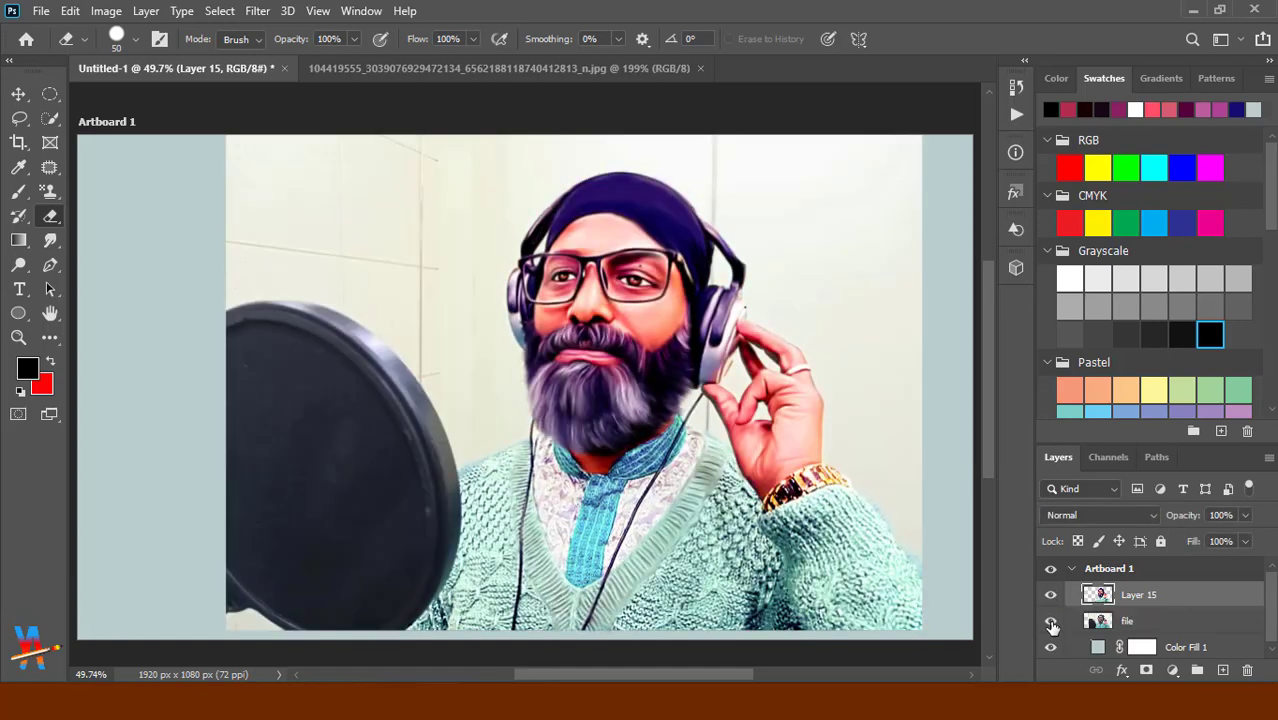
{"action": "left_click", "coordinate": [1051, 625]}
{"action": "key", "text": "ctrl+j"}
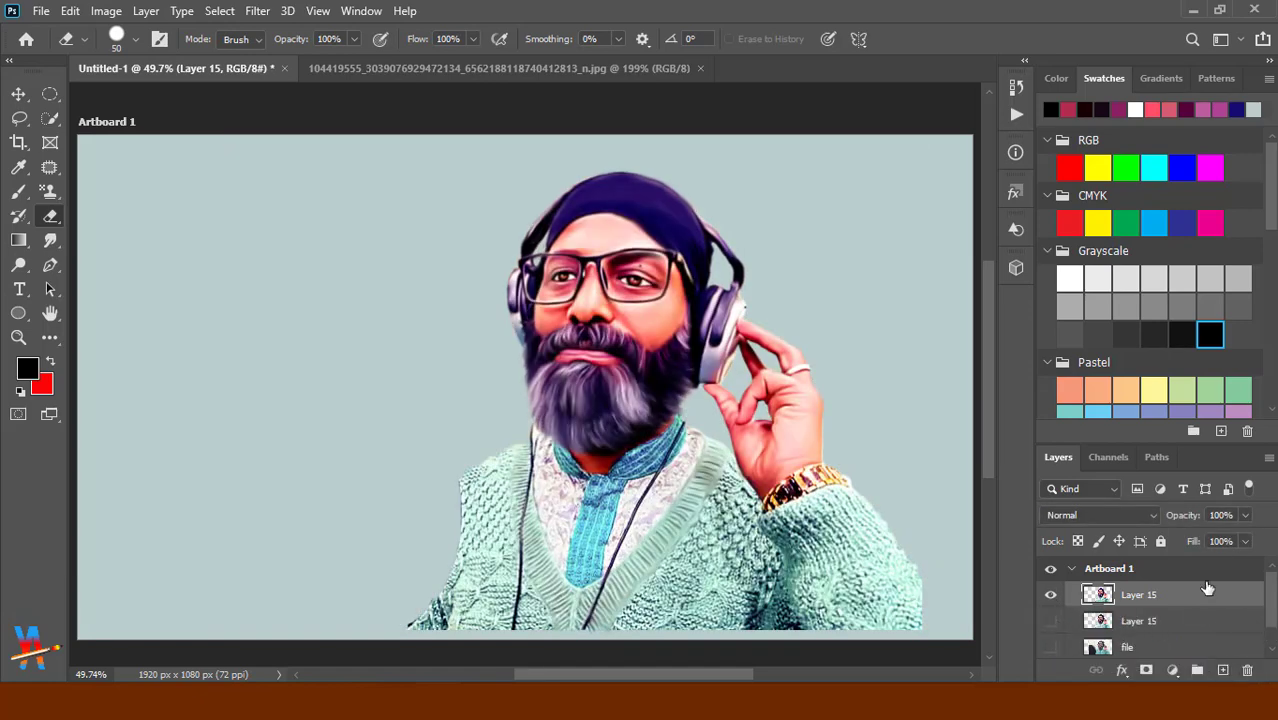
Patch the area by the sweater's left edge with clean background using the Patch tool.
{"action": "key", "text": "j"}
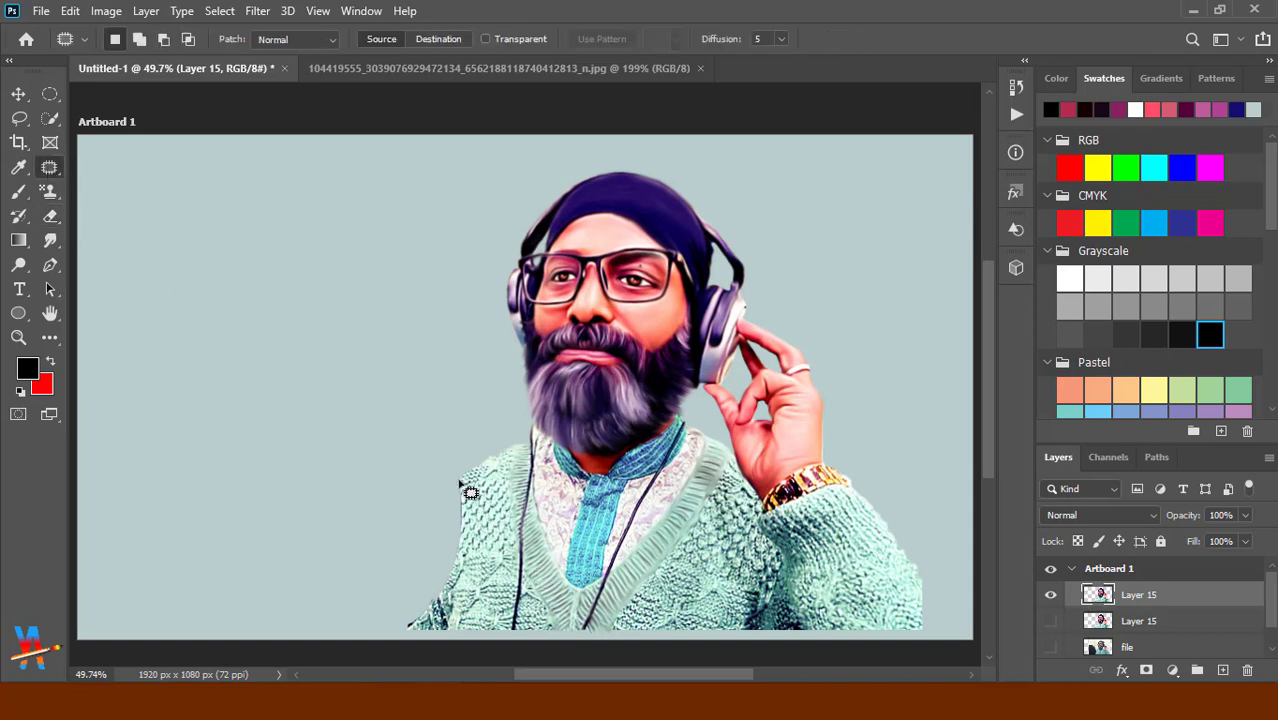
{"action": "left_click_drag", "start_coordinate": [460, 480], "coordinate": [470, 549]}
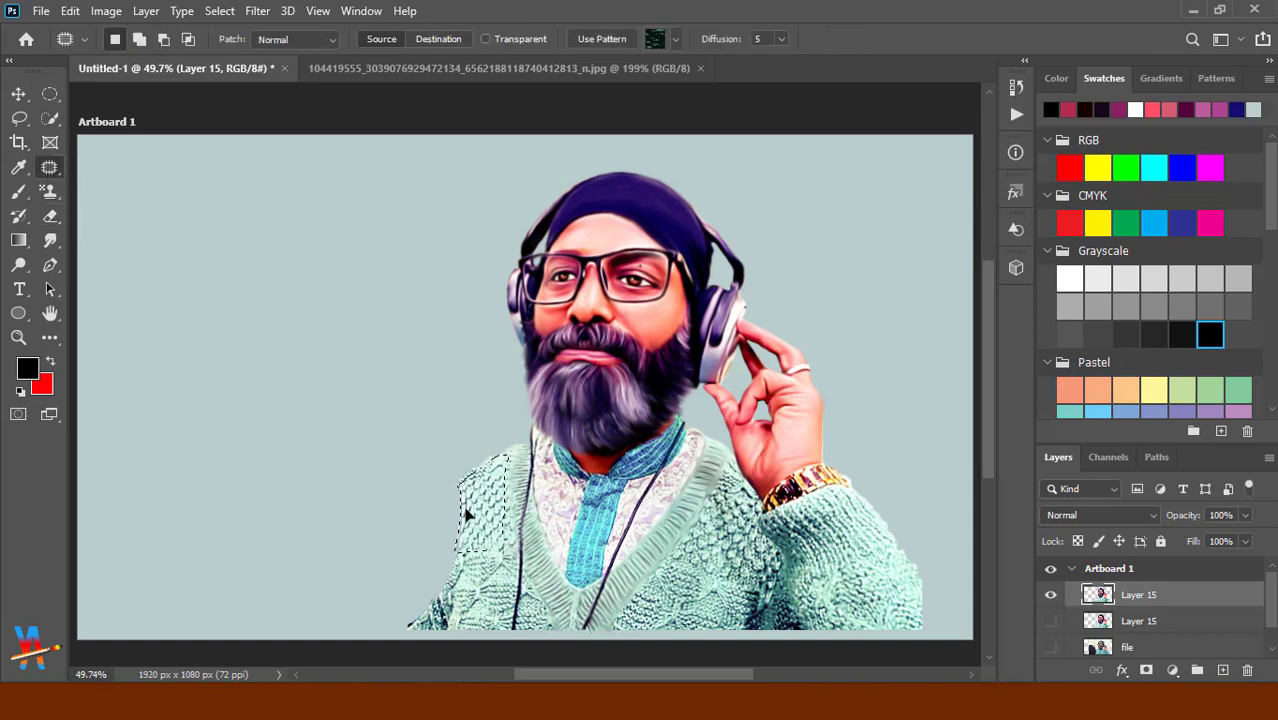
{"action": "mouse_move", "coordinate": [460, 480]}
{"action": "left_mouse_down"}
{"action": "mouse_move", "coordinate": [484, 527]}
{"action": "mouse_move", "coordinate": [424, 549]}
{"action": "mouse_move", "coordinate": [430, 530]}
{"action": "mouse_move", "coordinate": [492, 582]}
{"action": "left_mouse_up"}
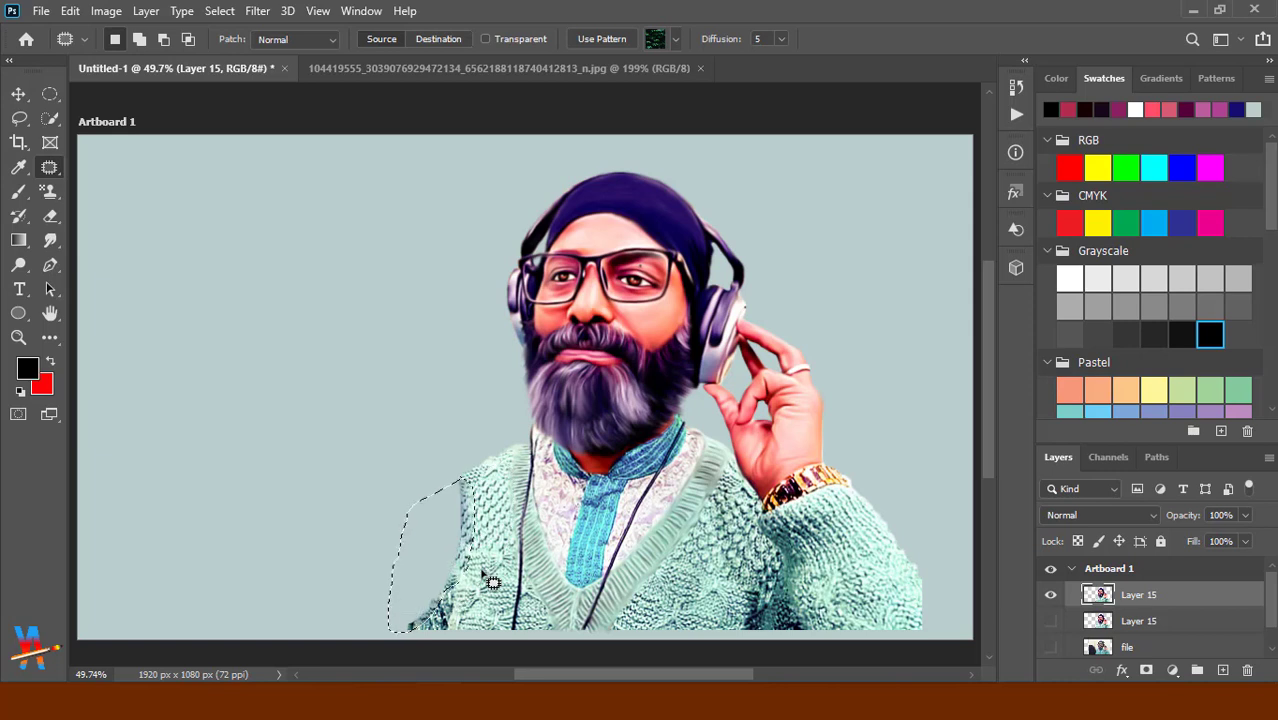
{"action": "key", "text": "ctrl+d"}
{"action": "left_click_drag", "start_coordinate": [463, 578], "coordinate": [466, 480]}
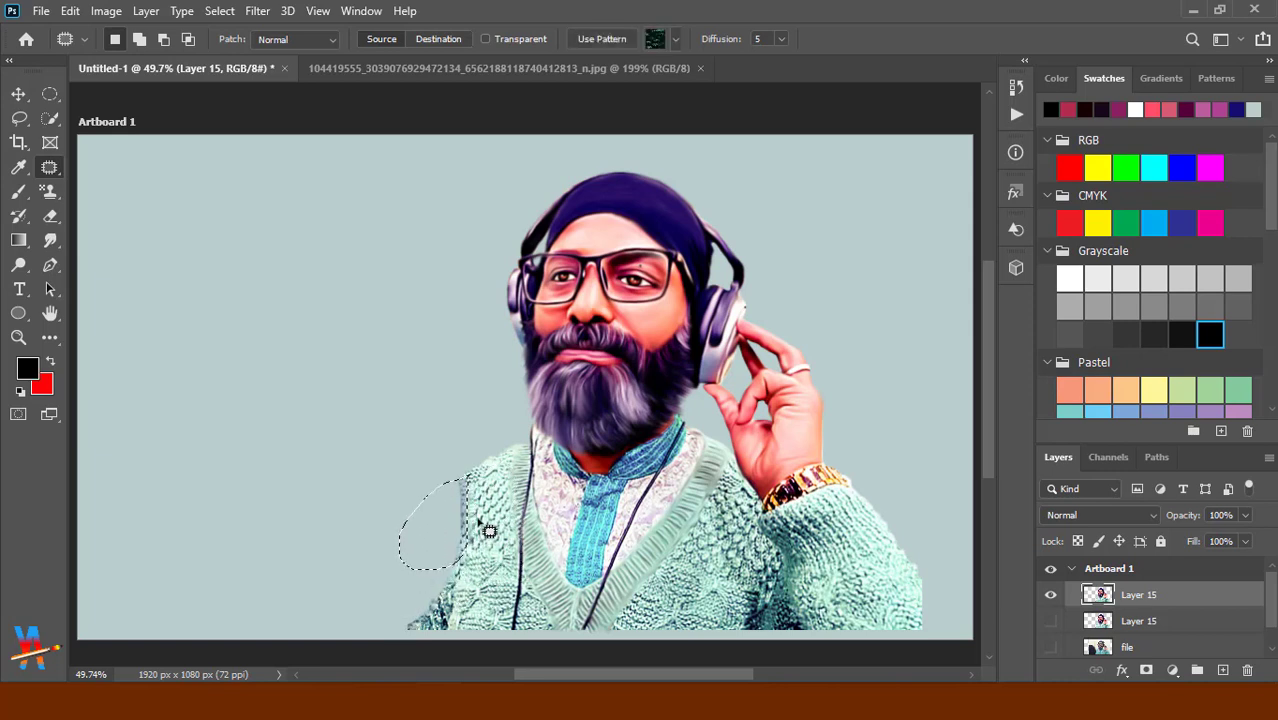
{"action": "left_click_drag", "start_coordinate": [489, 531], "coordinate": [485, 528]}
{"action": "key", "text": "ctrl+d"}
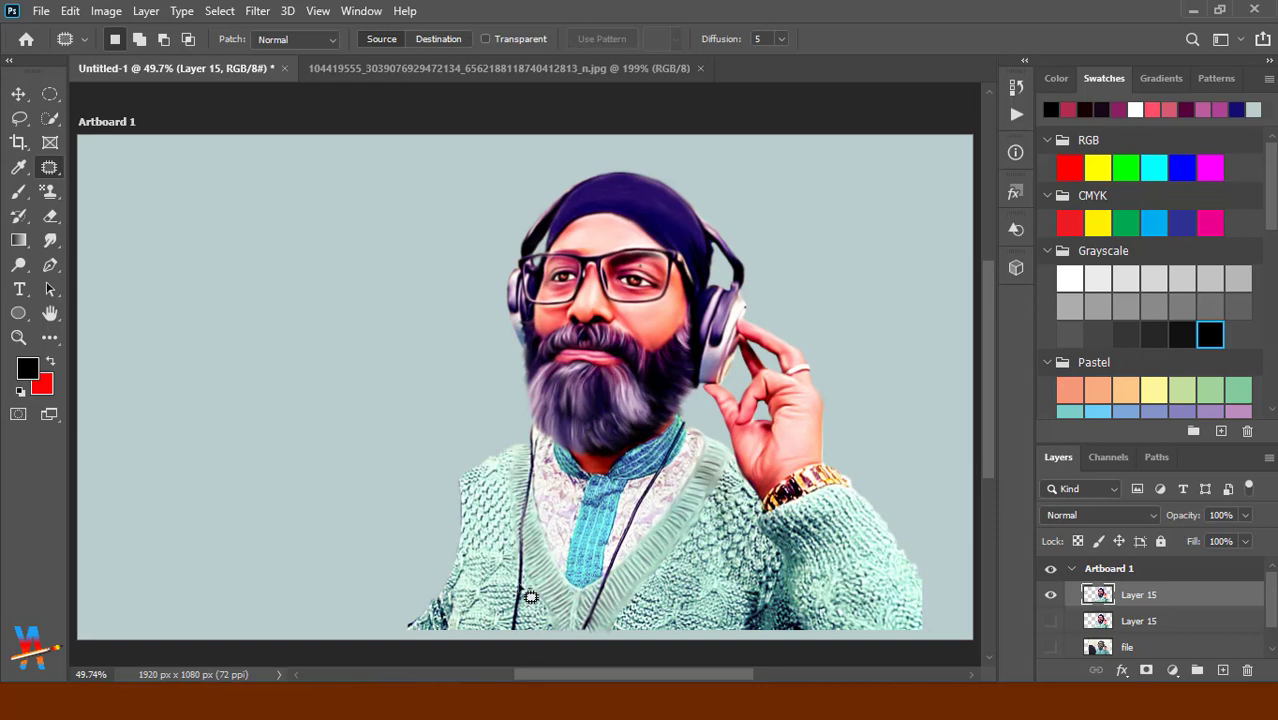
{"action": "left_click_drag", "start_coordinate": [530, 597], "coordinate": [568, 465]}
Set smudge strength to 29% and blend the watch into a softer painted look.
{"action": "key", "text": "r"}
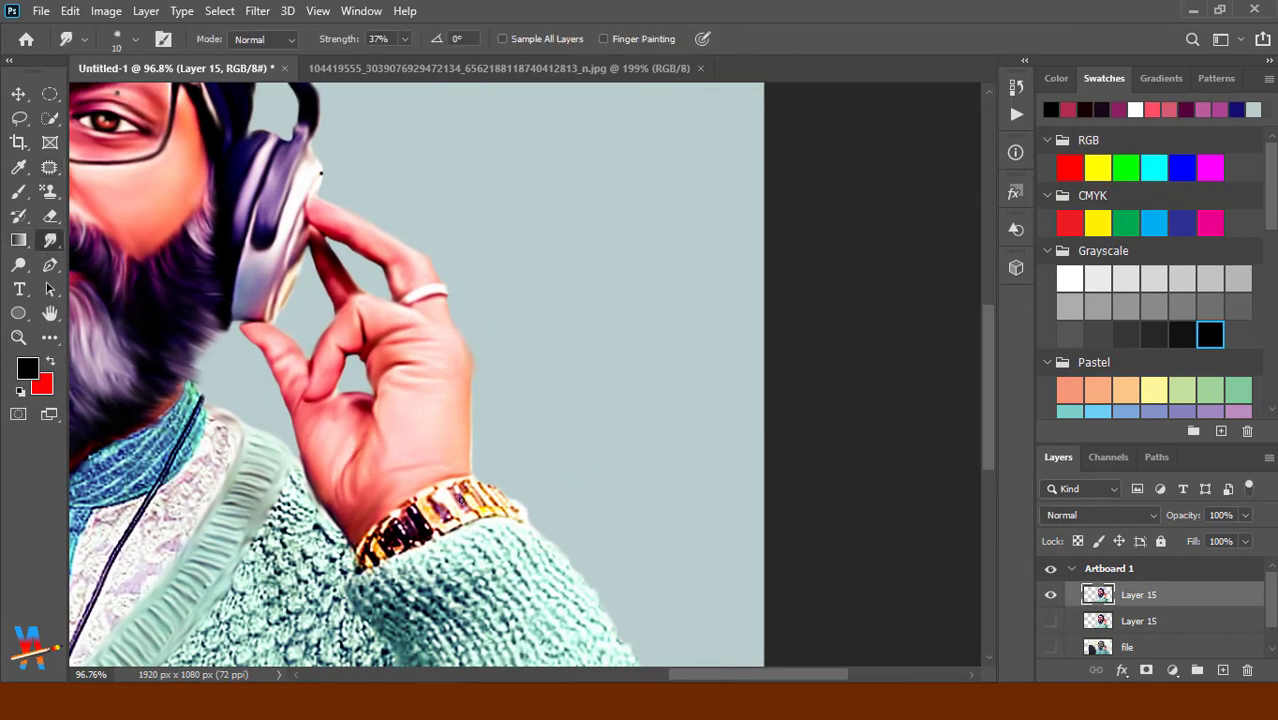
{"action": "left_click", "coordinate": [405, 40]}
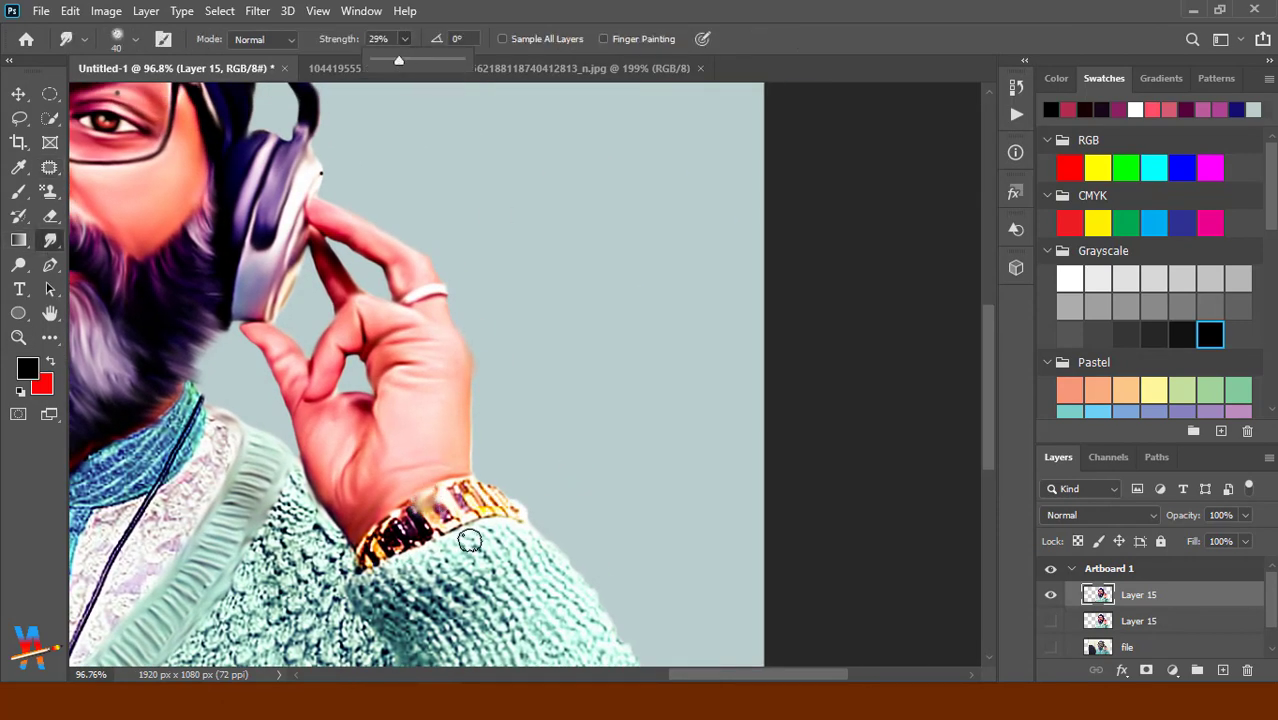
{"action": "left_click", "coordinate": [430, 505]}
{"action": "left_click_drag", "start_coordinate": [416, 531], "coordinate": [480, 514]}
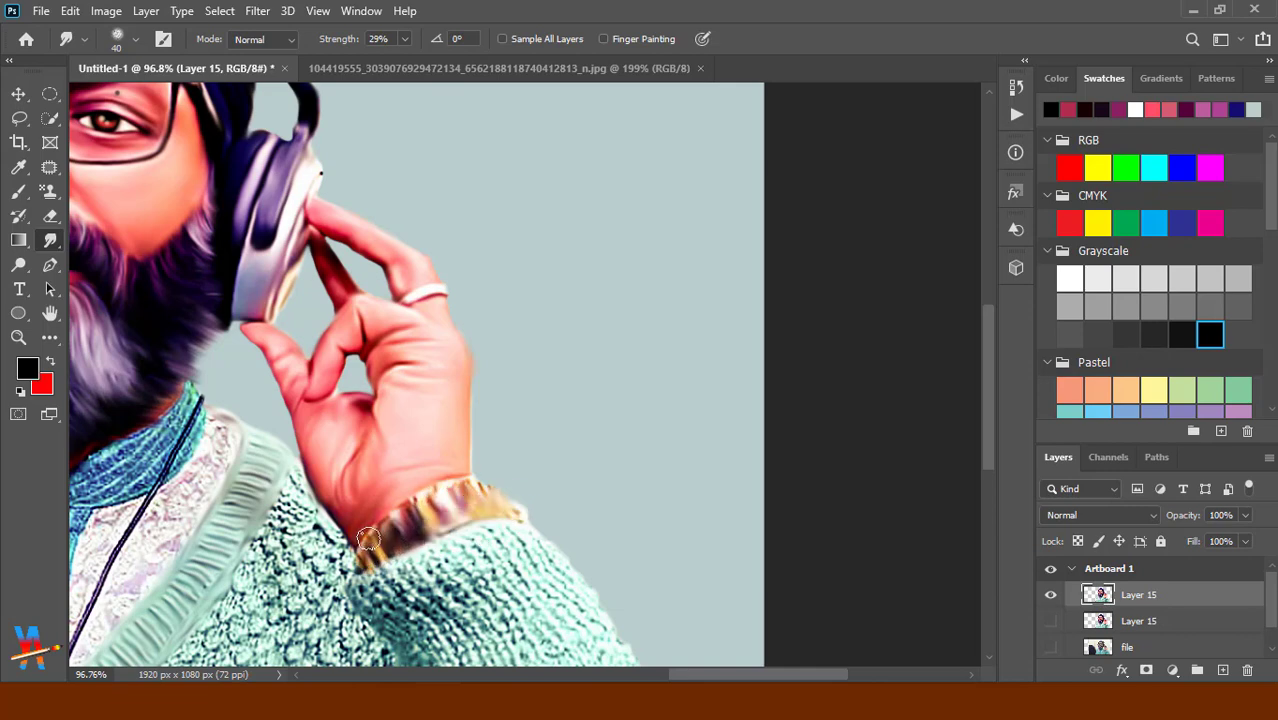
{"action": "scroll", "coordinate": [528, 432], "scroll_direction": "down", "scroll_amount": 3}
{"action": "scroll", "coordinate": [528, 432], "scroll_direction": "down", "scroll_amount": 1}
{"action": "scroll", "coordinate": [528, 432], "scroll_direction": "left", "scroll_amount": 2}
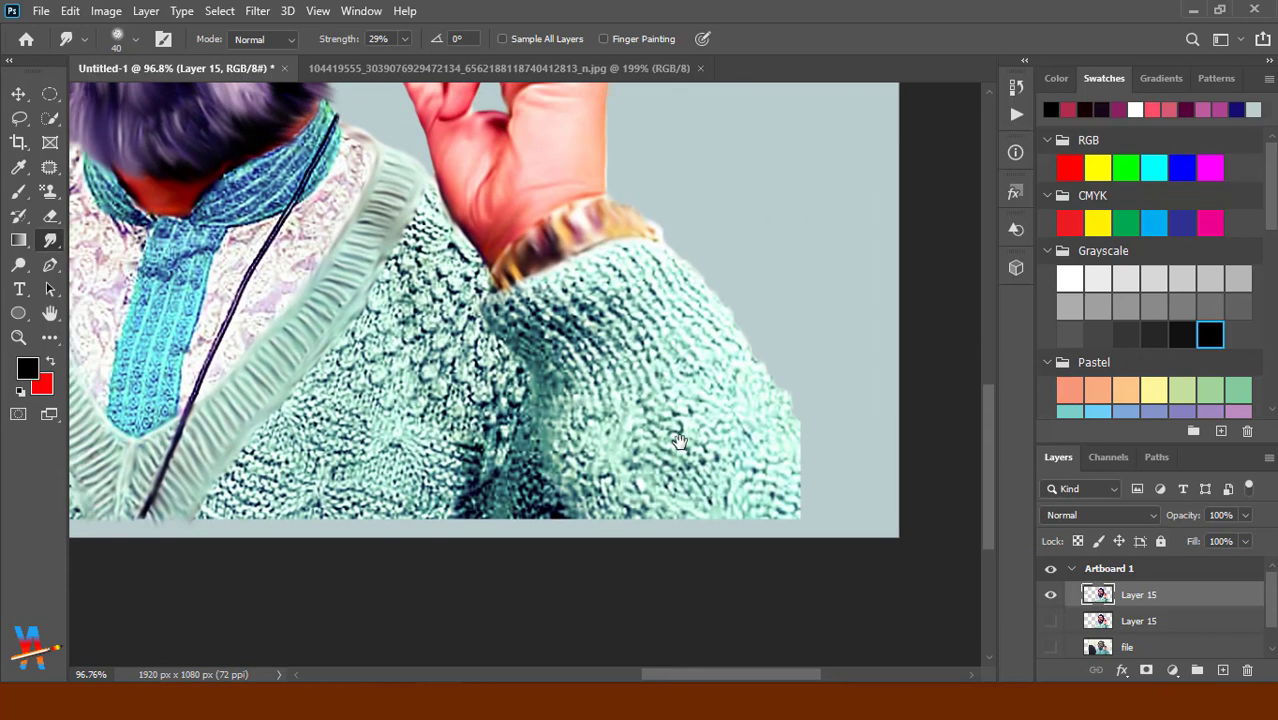
Smudge the sweater's right edge, shoulder and sleeve knit into smooth streaks with a larger brush.
{"action": "key", "text": "bracketright"}
{"action": "key", "text": "bracketright"}
{"action": "key", "text": "bracketright"}
{"action": "mouse_move", "coordinate": [753, 352]}
{"action": "left_mouse_down"}
{"action": "mouse_move", "coordinate": [799, 443]}
{"action": "mouse_move", "coordinate": [805, 534]}
{"action": "left_mouse_up"}
{"action": "mouse_move", "coordinate": [615, 235]}
{"action": "left_mouse_down"}
{"action": "mouse_move", "coordinate": [742, 386]}
{"action": "mouse_move", "coordinate": [672, 345]}
{"action": "mouse_move", "coordinate": [760, 500]}
{"action": "left_mouse_up"}
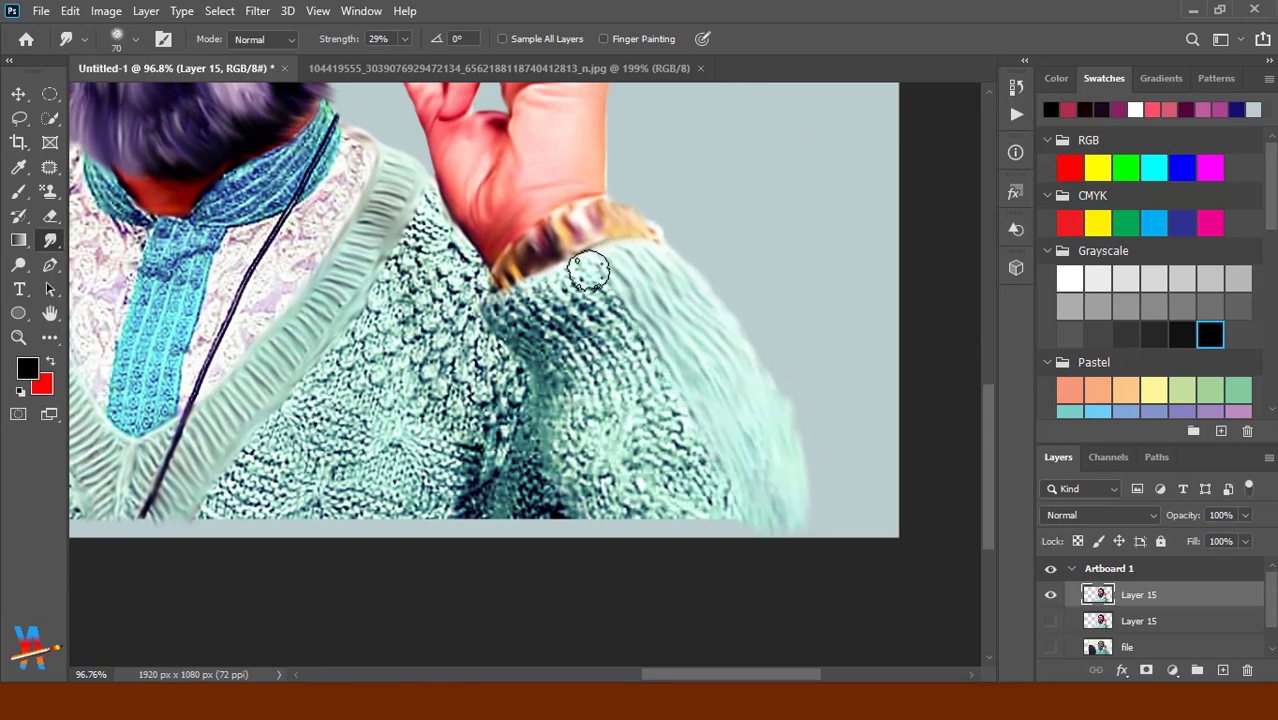
{"action": "mouse_move", "coordinate": [587, 270]}
{"action": "left_mouse_down"}
{"action": "mouse_move", "coordinate": [700, 490]}
{"action": "mouse_move", "coordinate": [650, 448]}
{"action": "left_mouse_up"}
{"action": "mouse_move", "coordinate": [600, 334]}
{"action": "left_mouse_down"}
{"action": "mouse_move", "coordinate": [562, 318]}
{"action": "mouse_move", "coordinate": [640, 520]}
{"action": "left_mouse_up"}
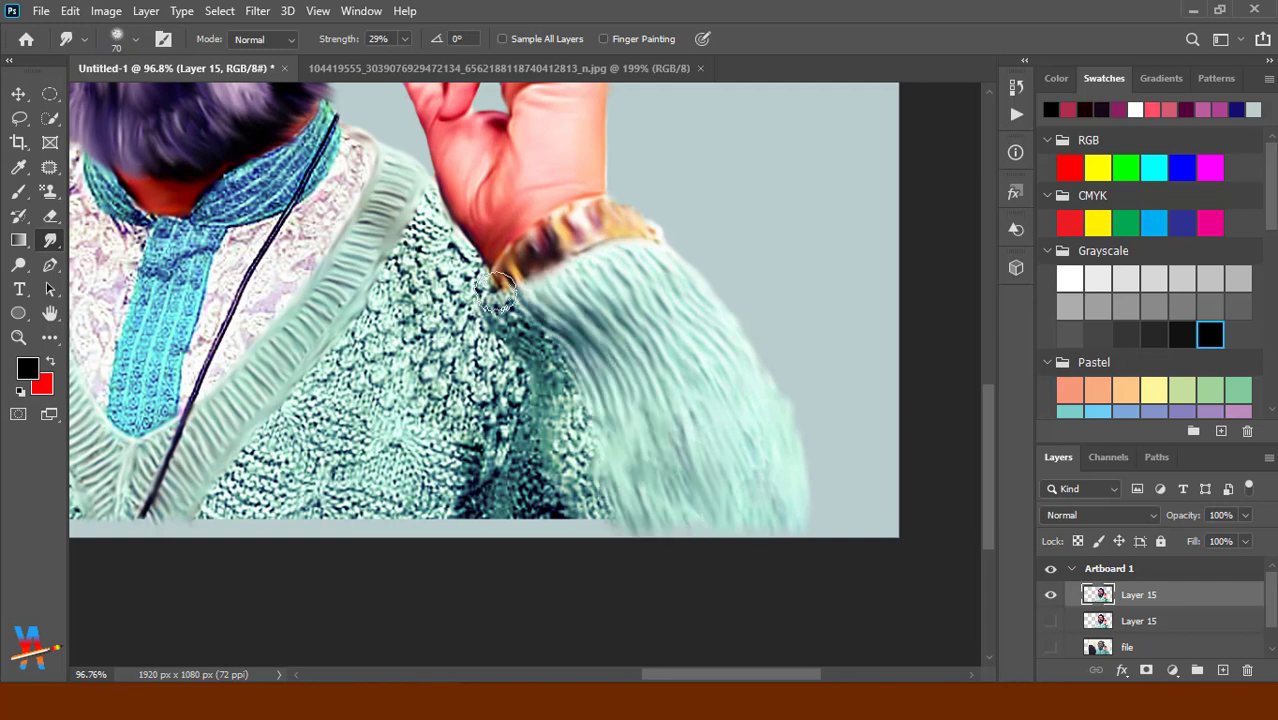
{"action": "mouse_move", "coordinate": [500, 300]}
{"action": "left_mouse_down"}
{"action": "mouse_move", "coordinate": [580, 450]}
{"action": "mouse_move", "coordinate": [600, 520]}
{"action": "left_mouse_up"}
{"action": "left_click_drag", "start_coordinate": [541, 497], "coordinate": [525, 465]}
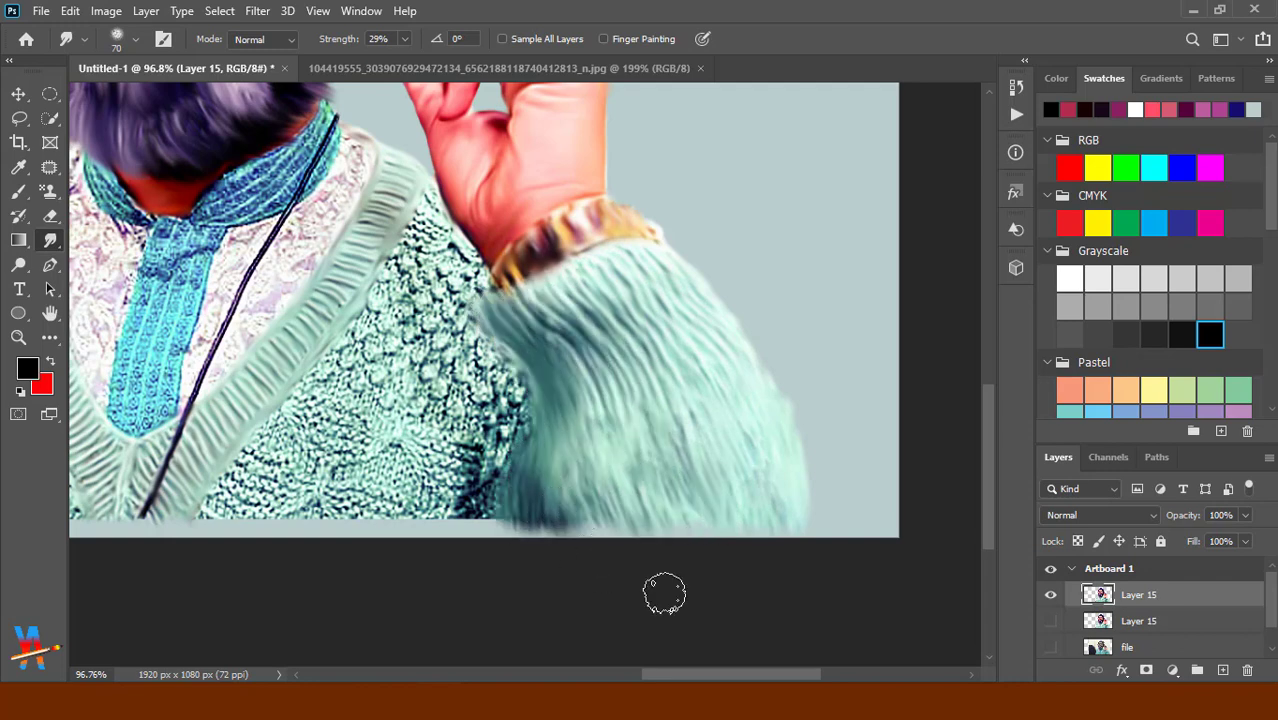
Smear the sweater's left edge, headphone strap bottom and lower knit into soft strokes.
{"action": "scroll", "coordinate": [443, 460], "scroll_direction": "left", "scroll_amount": 5}
{"action": "mouse_move", "coordinate": [347, 151]}
{"action": "left_mouse_down"}
{"action": "mouse_move", "coordinate": [225, 297]}
{"action": "mouse_move", "coordinate": [314, 194]}
{"action": "mouse_move", "coordinate": [300, 371]}
{"action": "mouse_move", "coordinate": [274, 391]}
{"action": "mouse_move", "coordinate": [304, 422]}
{"action": "left_mouse_up"}
{"action": "left_click_drag", "start_coordinate": [355, 455], "coordinate": [365, 186]}
{"action": "left_click_drag", "start_coordinate": [351, 449], "coordinate": [391, 456]}
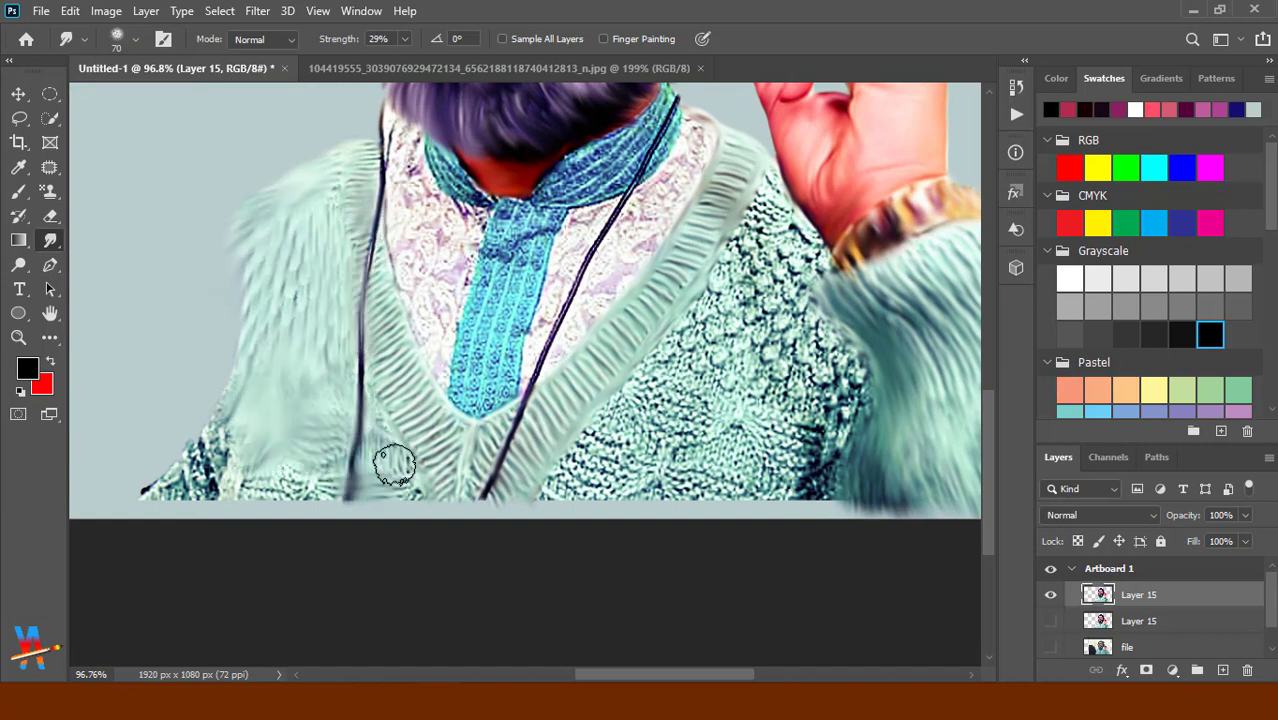
{"action": "mouse_move", "coordinate": [476, 481]}
{"action": "left_mouse_down"}
{"action": "mouse_move", "coordinate": [277, 494]}
{"action": "mouse_move", "coordinate": [108, 459]}
{"action": "left_mouse_up"}
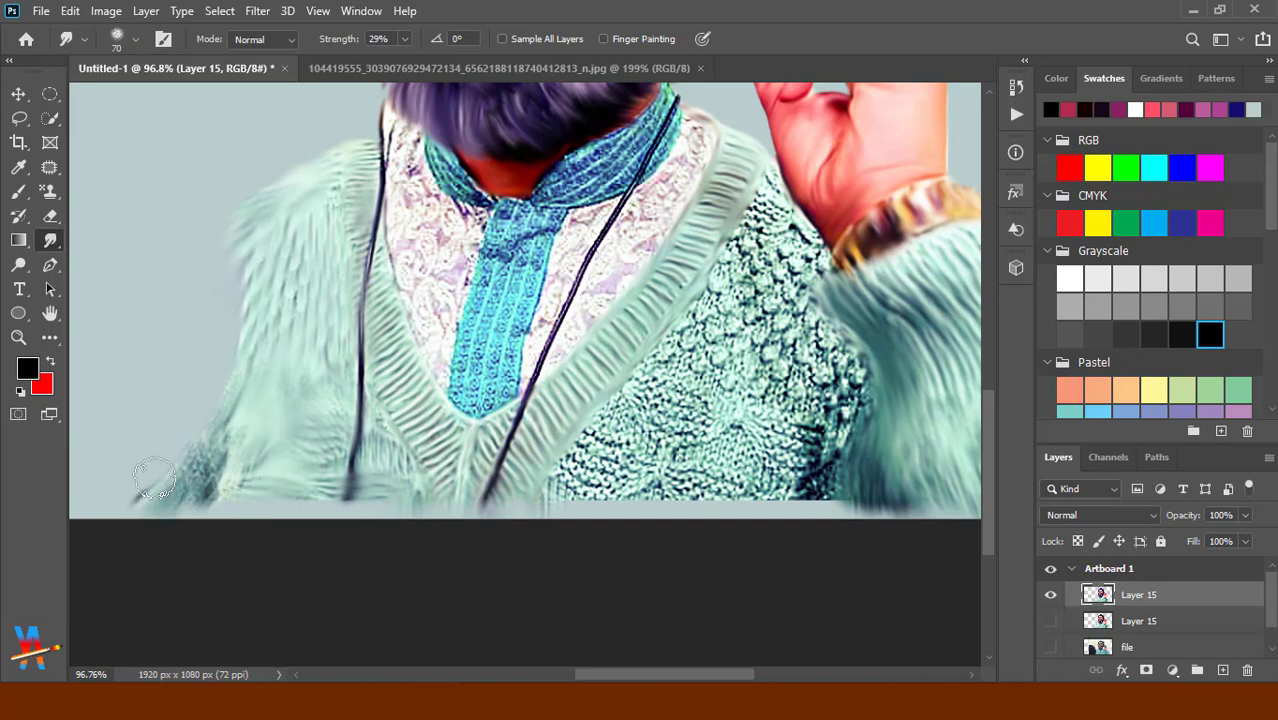
{"action": "mouse_move", "coordinate": [553, 483]}
{"action": "left_mouse_down"}
{"action": "mouse_move", "coordinate": [628, 500]}
{"action": "mouse_move", "coordinate": [646, 406]}
{"action": "mouse_move", "coordinate": [556, 471]}
{"action": "mouse_move", "coordinate": [710, 457]}
{"action": "mouse_move", "coordinate": [702, 408]}
{"action": "mouse_move", "coordinate": [765, 451]}
{"action": "mouse_move", "coordinate": [835, 440]}
{"action": "mouse_move", "coordinate": [851, 398]}
{"action": "mouse_move", "coordinate": [790, 430]}
{"action": "mouse_move", "coordinate": [775, 340]}
{"action": "mouse_move", "coordinate": [705, 380]}
{"action": "mouse_move", "coordinate": [789, 258]}
{"action": "mouse_move", "coordinate": [756, 217]}
{"action": "mouse_move", "coordinate": [776, 271]}
{"action": "mouse_move", "coordinate": [674, 345]}
{"action": "mouse_move", "coordinate": [714, 382]}
{"action": "mouse_move", "coordinate": [615, 462]}
{"action": "left_mouse_up"}
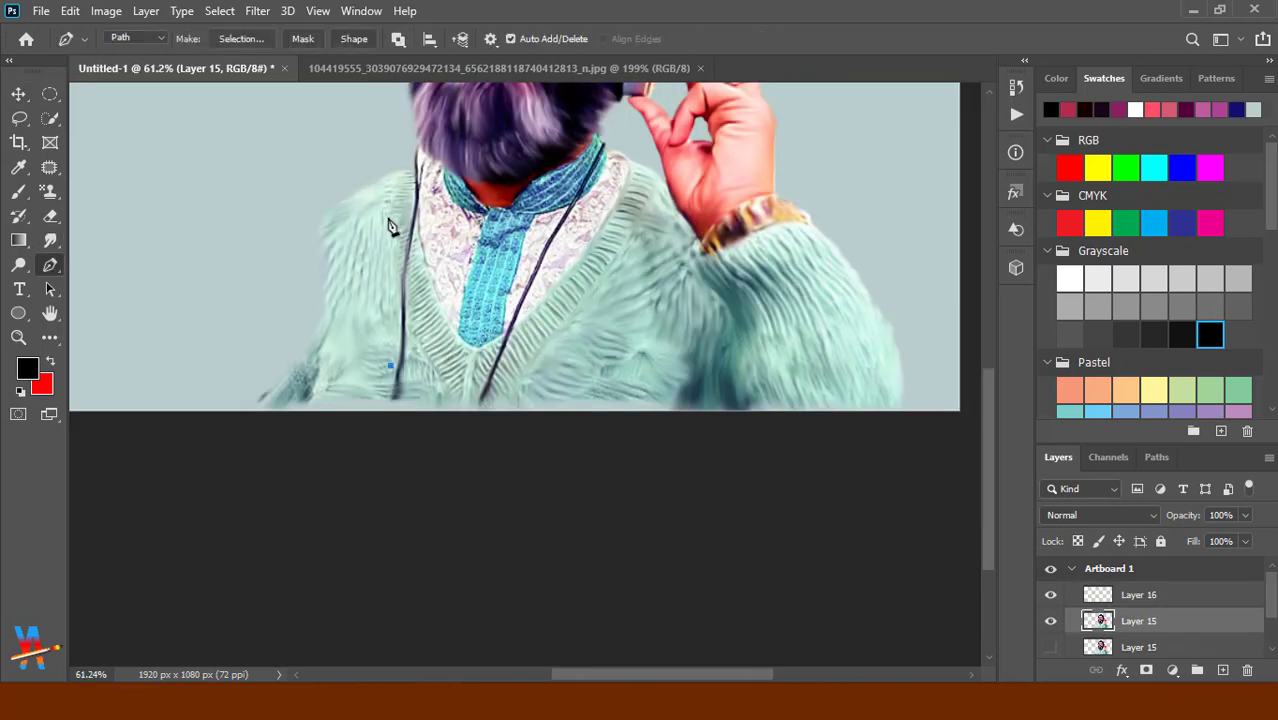
Shift the pen-selected left-sleeve patch about 50 px left and deselect it.
{"action": "key", "text": "ctrl+Return"}
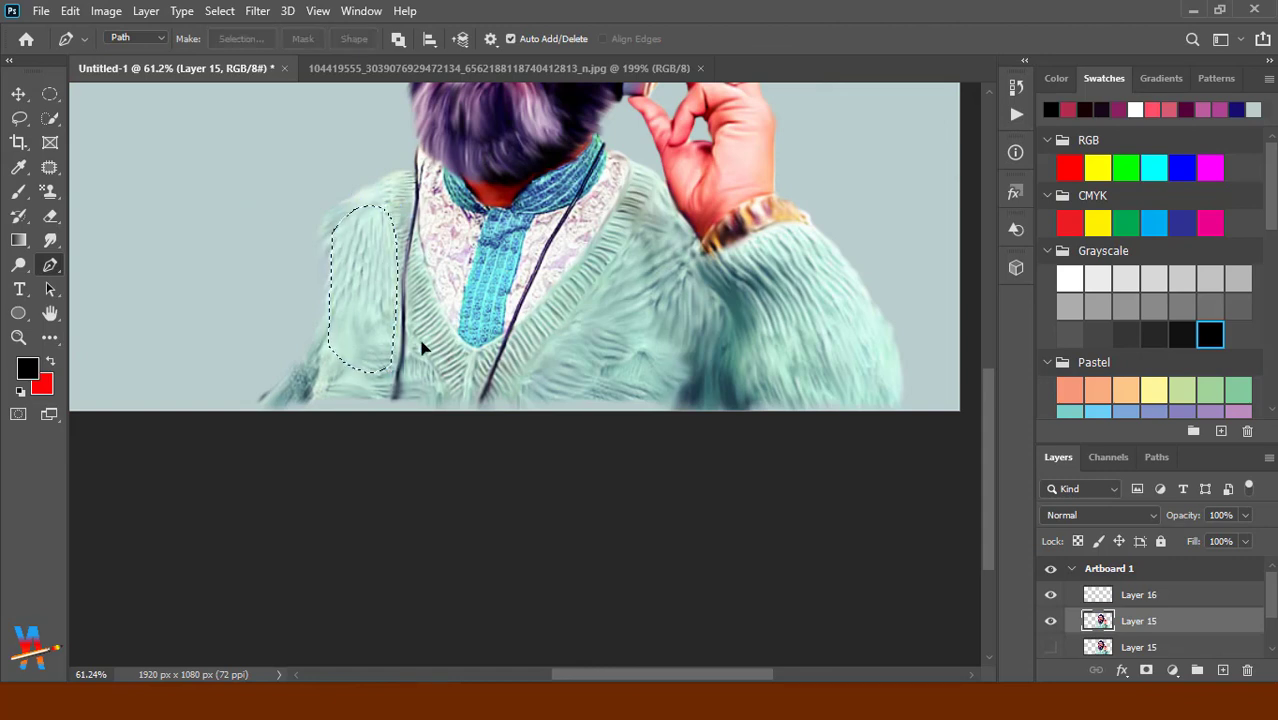
{"action": "key", "text": "v"}
{"action": "left_click_drag", "start_coordinate": [372, 312], "coordinate": [322, 322]}
{"action": "key", "text": "ctrl+d"}
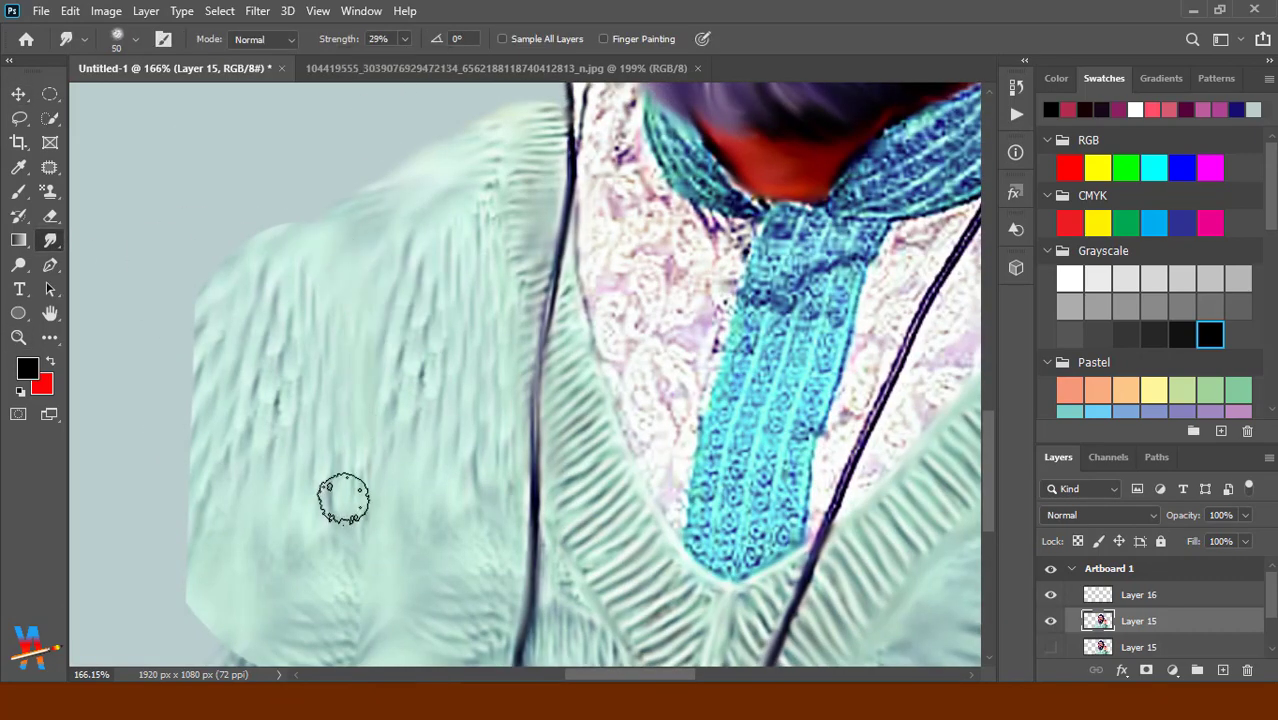
At 75% smudge strength, smear the sleeve and lower sweater knit into vertical streaks.
{"action": "left_click_drag", "start_coordinate": [345, 600], "coordinate": [370, 447]}
{"action": "scroll", "coordinate": [230, 270], "scroll_direction": "up", "scroll_amount": 4}
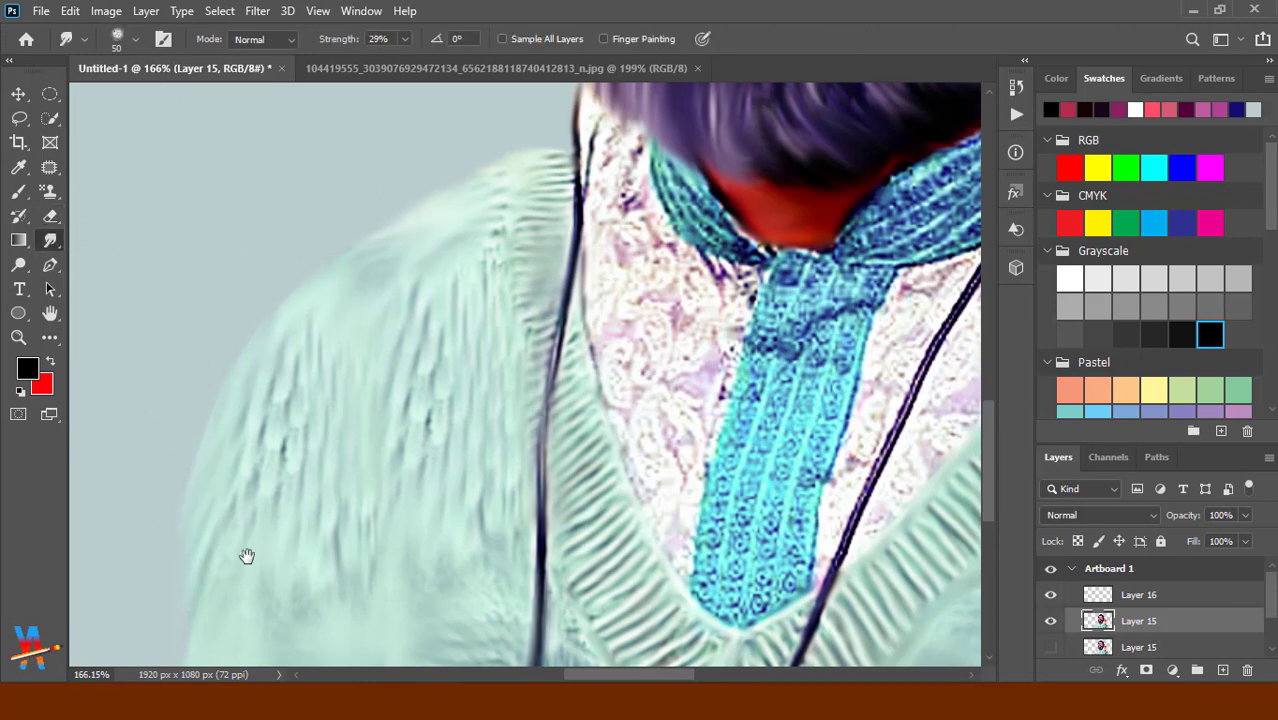
{"action": "scroll", "coordinate": [255, 500], "scroll_direction": "down", "scroll_amount": 5}
{"action": "key", "text": "7"}
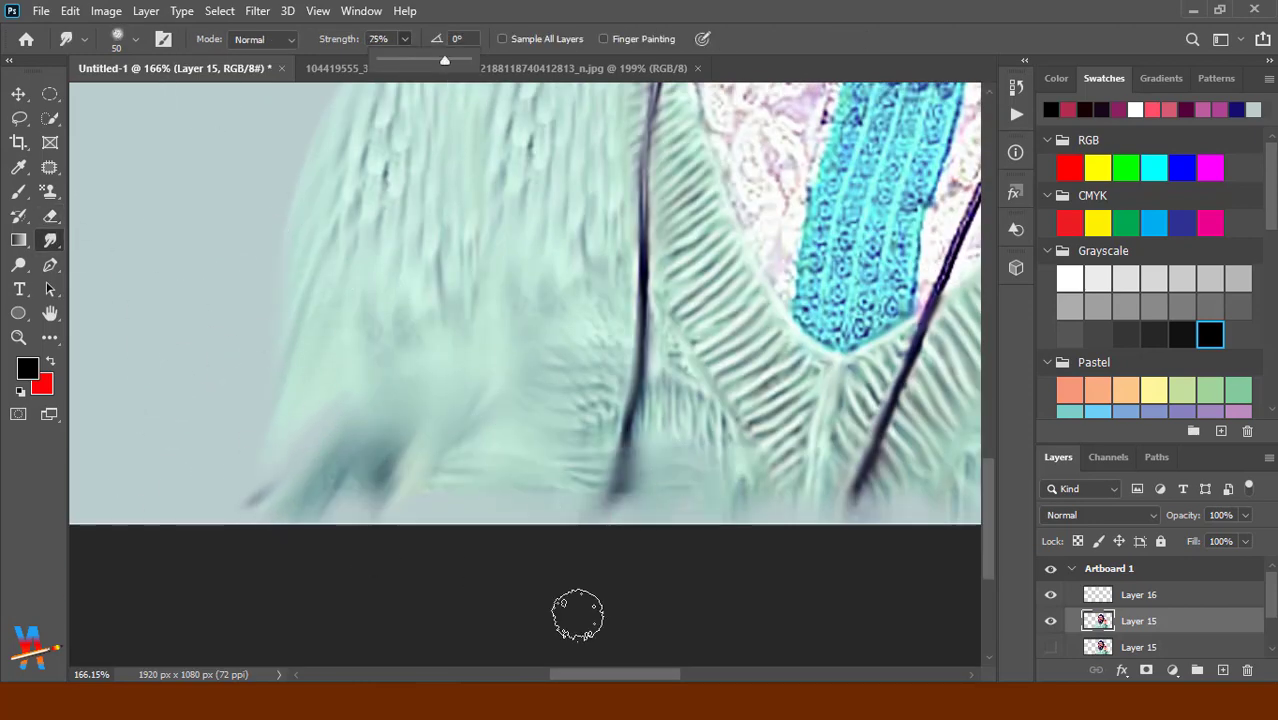
{"action": "key", "text": "5"}
{"action": "left_click_drag", "start_coordinate": [385, 455], "coordinate": [405, 262]}
{"action": "left_click_drag", "start_coordinate": [575, 285], "coordinate": [624, 407]}
Smooth the right side of the sweater with a 70 px smudge brush.
{"action": "scroll", "coordinate": [624, 407], "scroll_direction": "down", "scroll_amount": 5}
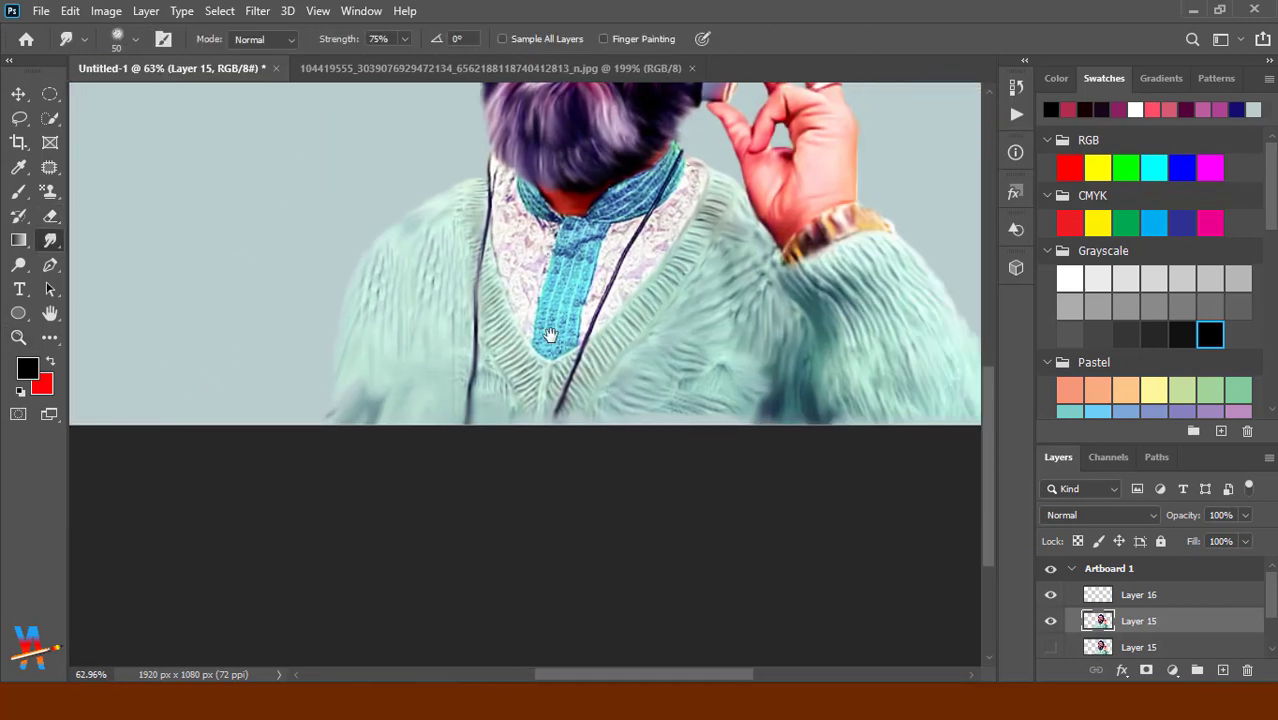
{"action": "scroll", "coordinate": [724, 310], "scroll_direction": "down", "scroll_amount": 5}
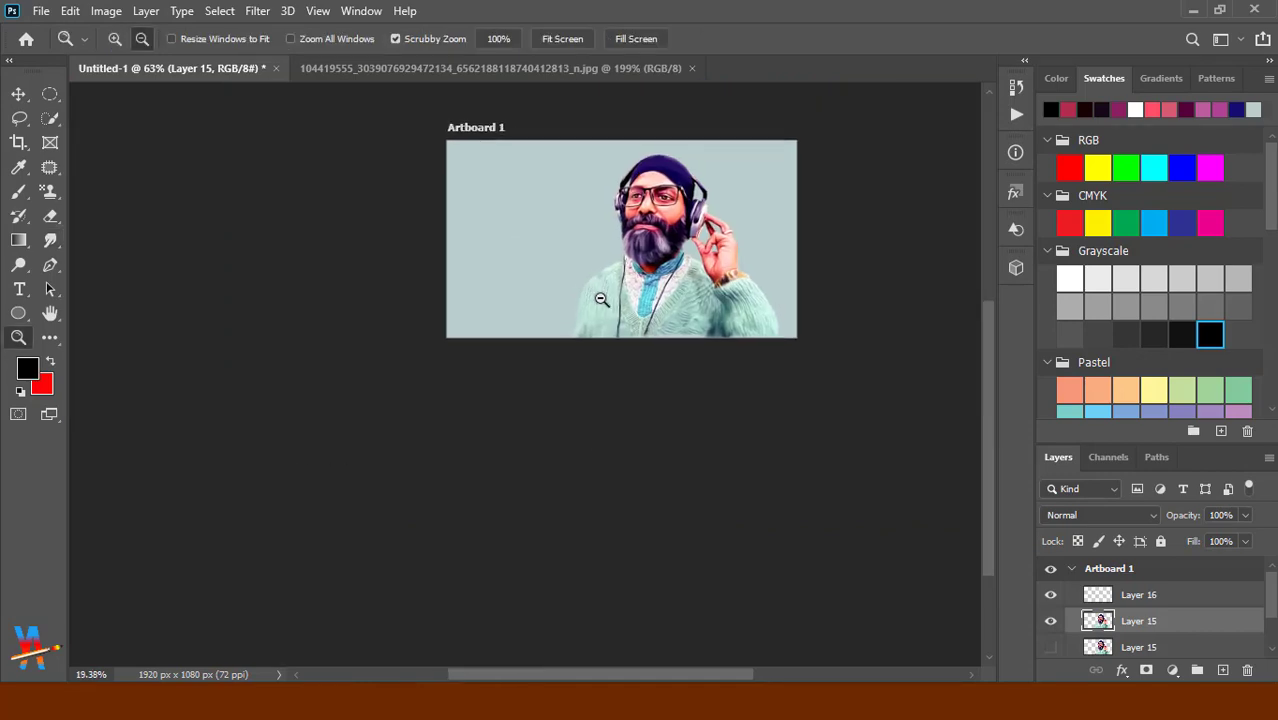
{"action": "scroll", "coordinate": [601, 294], "scroll_direction": "up", "scroll_amount": 8}
{"action": "mouse_move", "coordinate": [739, 369]}
{"action": "left_mouse_down"}
{"action": "mouse_move", "coordinate": [673, 434]}
{"action": "mouse_move", "coordinate": [625, 382]}
{"action": "left_mouse_up"}
{"action": "key", "text": "bracketright"}
{"action": "key", "text": "bracketright"}
{"action": "left_click_drag", "start_coordinate": [553, 365], "coordinate": [822, 360]}
{"action": "scroll", "coordinate": [823, 360], "scroll_direction": "right", "scroll_amount": 3}
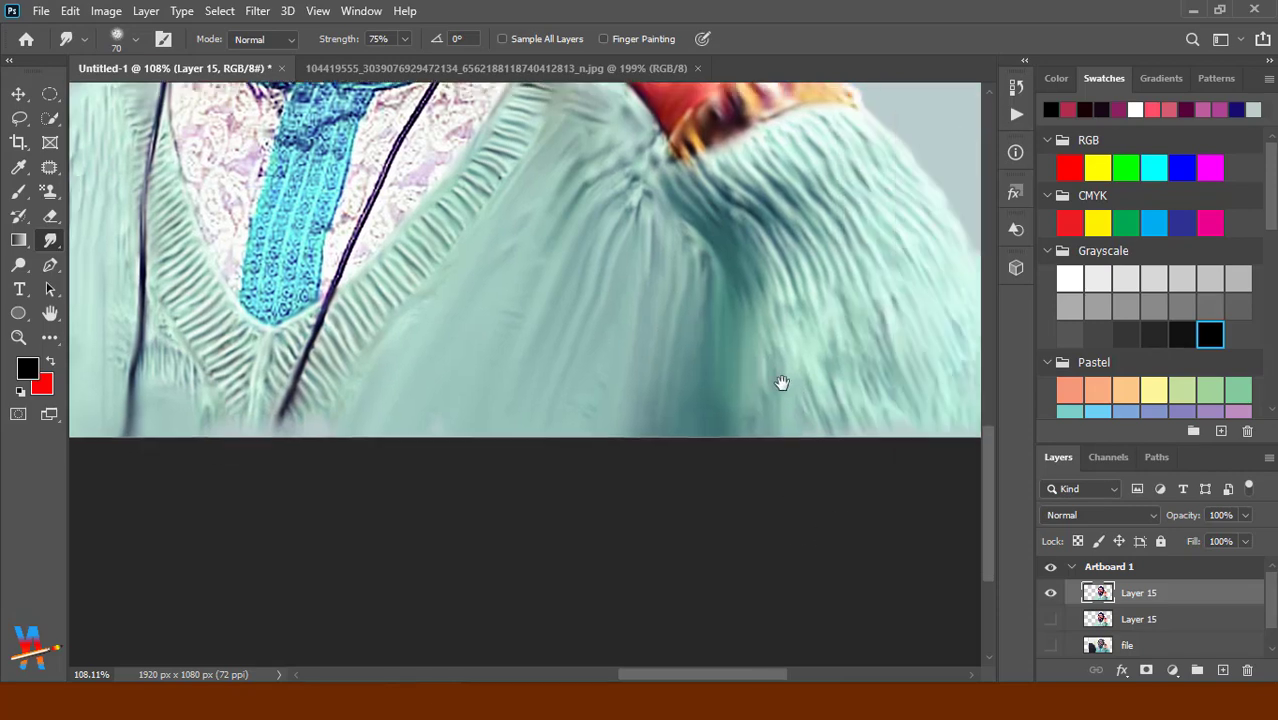
{"action": "scroll", "coordinate": [765, 180], "scroll_direction": "right", "scroll_amount": 3}
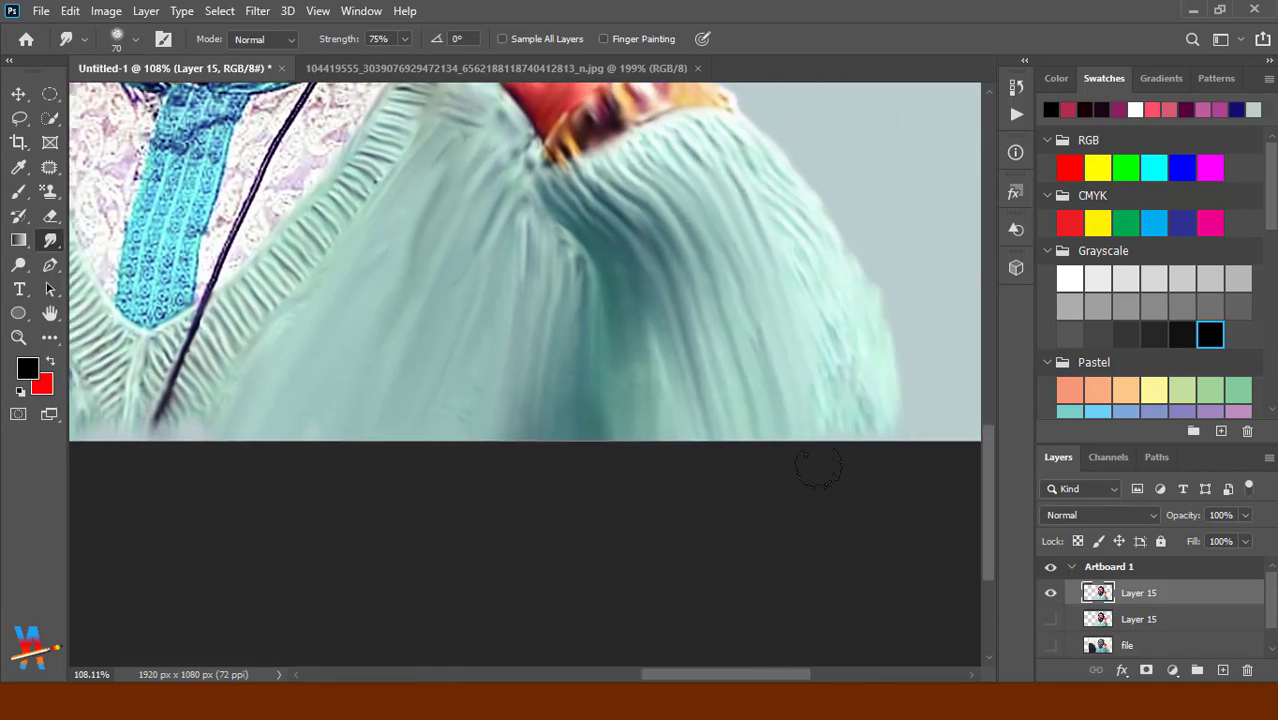
{"action": "left_click_drag", "start_coordinate": [708, 371], "coordinate": [307, 246]}
Extend the canvas left, right and upward to 2944 x 2104 px.
{"action": "key", "text": "c"}
{"action": "left_click_drag", "start_coordinate": [760, 304], "coordinate": [828, 300]}
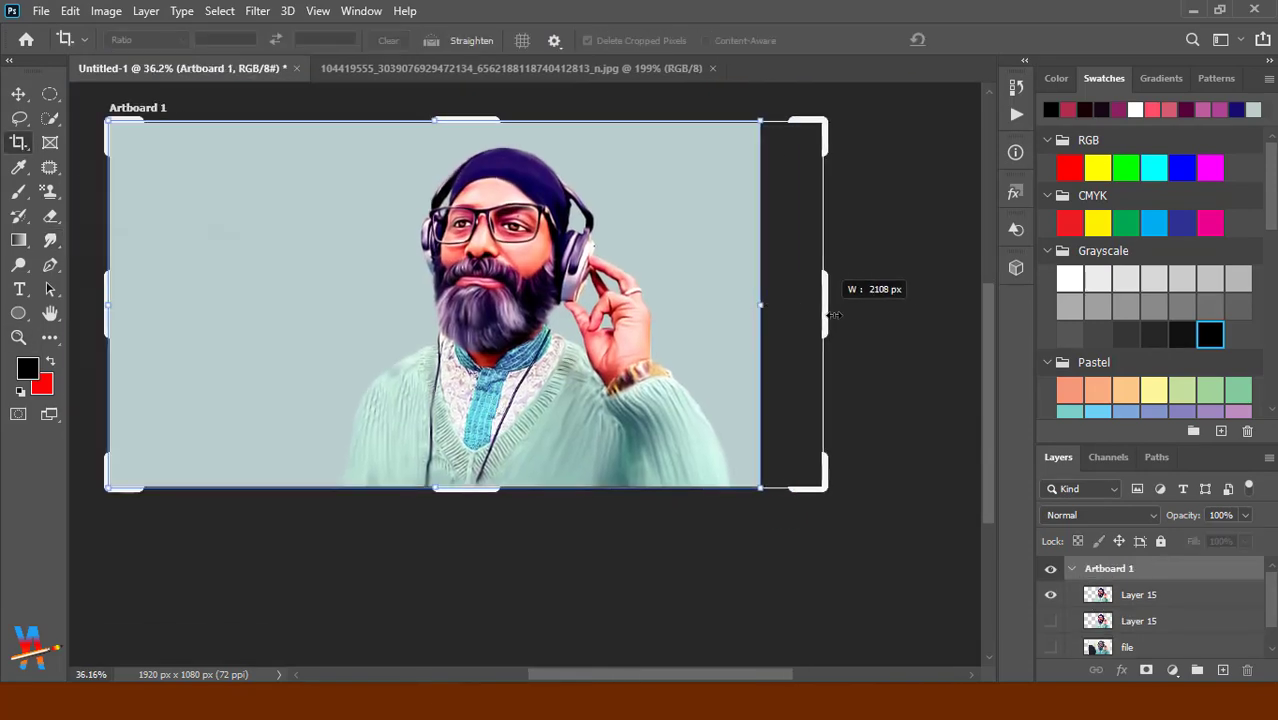
{"action": "left_click_drag", "start_coordinate": [108, 304], "coordinate": [203, 311]}
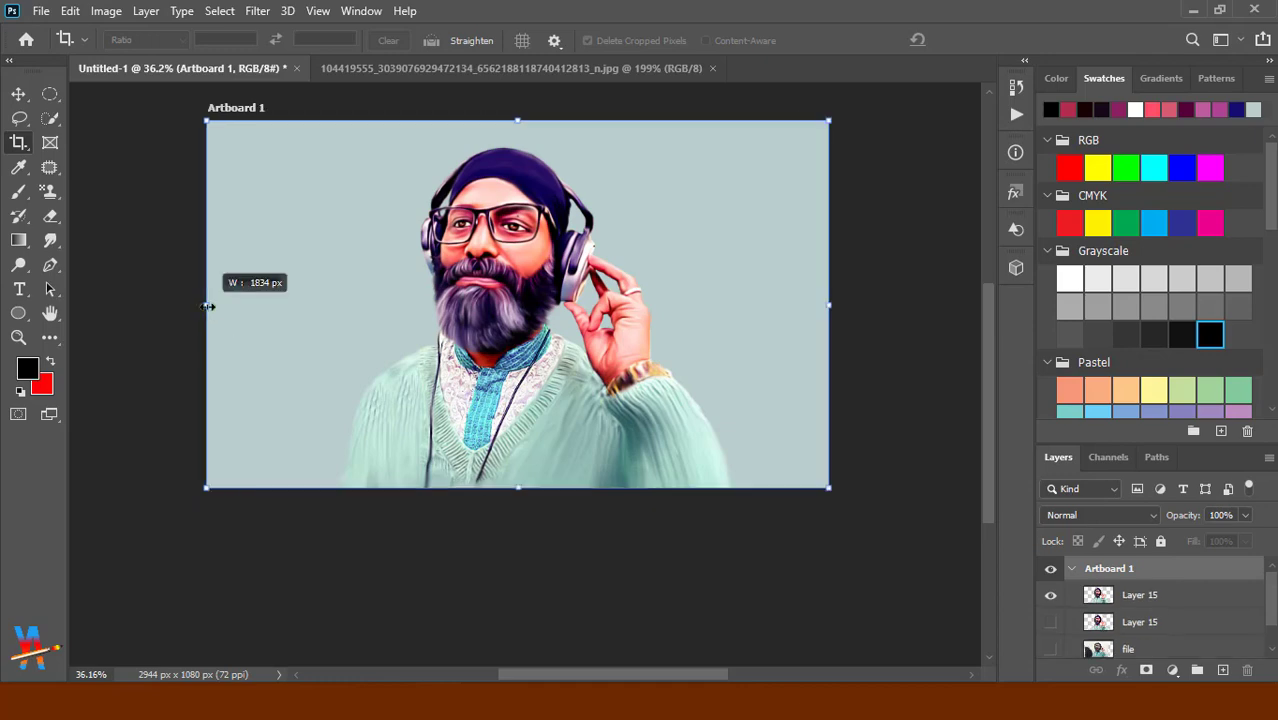
{"action": "left_click_drag", "start_coordinate": [517, 121], "coordinate": [517, 107]}
{"action": "key", "text": "Return"}
Smudge the tie and right collar into smooth blue strokes at 33% strength.
{"action": "key", "text": "v"}
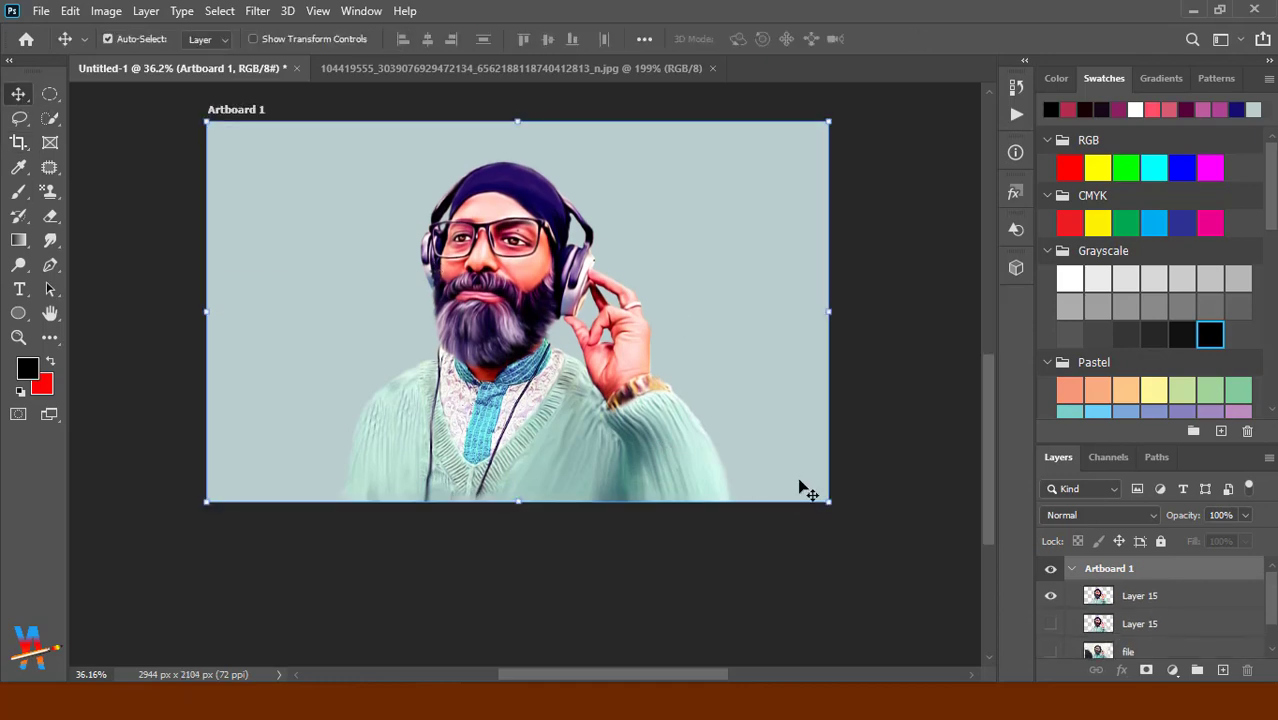
{"action": "left_click_drag", "start_coordinate": [560, 380], "coordinate": [680, 380]}
{"action": "left_click", "coordinate": [50, 240]}
{"action": "left_click", "coordinate": [404, 39]}
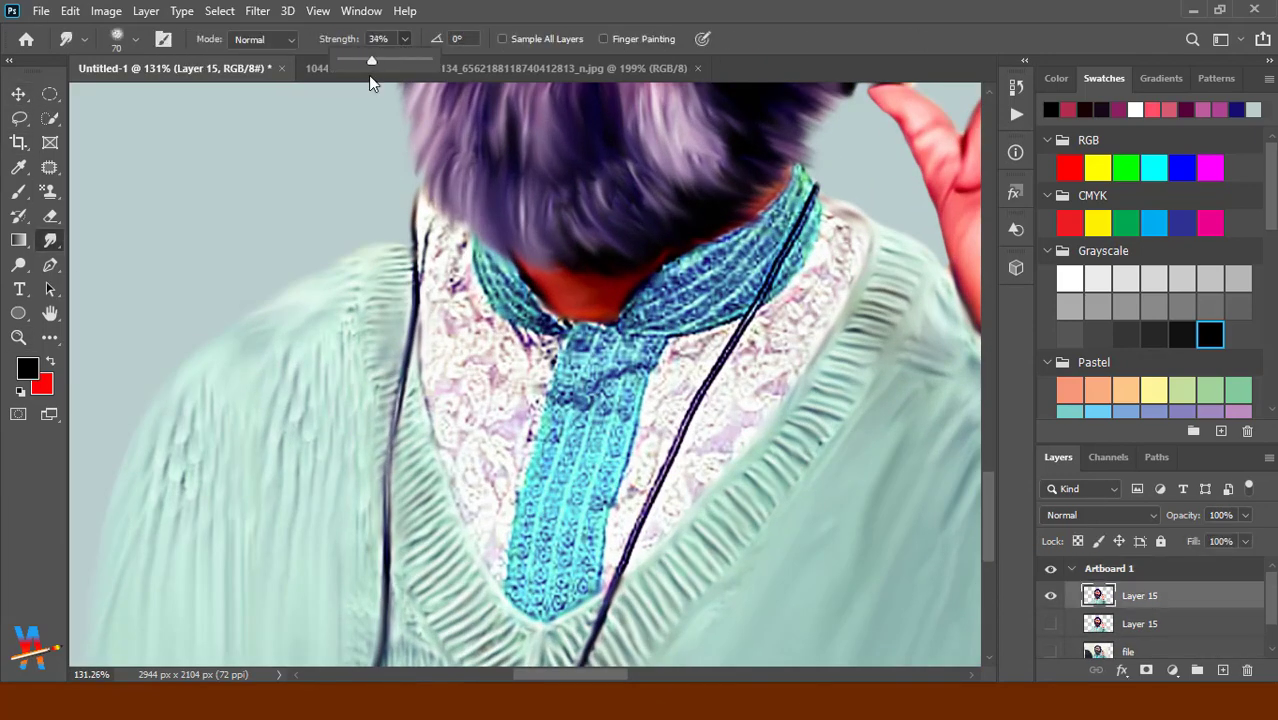
{"action": "left_click_drag", "start_coordinate": [640, 330], "coordinate": [575, 600]}
{"action": "mouse_move", "coordinate": [600, 330]}
{"action": "left_mouse_down"}
{"action": "mouse_move", "coordinate": [542, 471]}
{"action": "mouse_move", "coordinate": [560, 600]}
{"action": "left_mouse_up"}
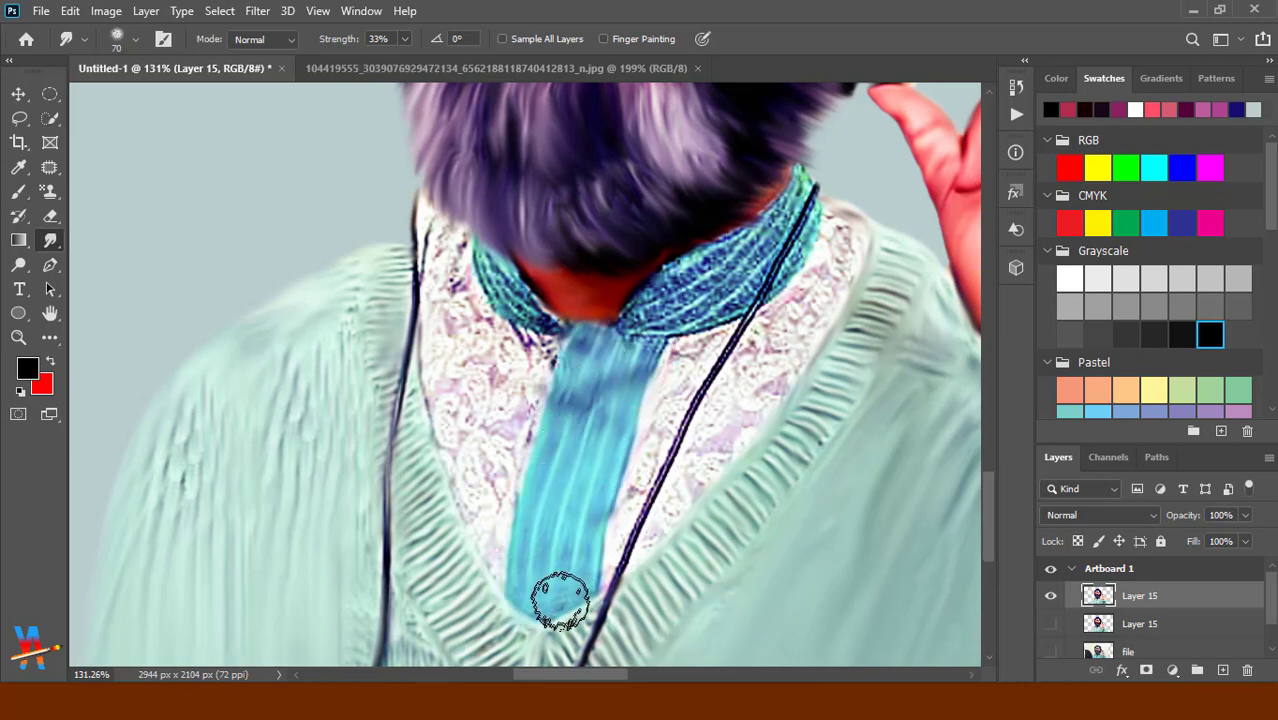
{"action": "left_click_drag", "start_coordinate": [640, 350], "coordinate": [720, 260]}
{"action": "left_click_drag", "start_coordinate": [680, 320], "coordinate": [795, 205]}
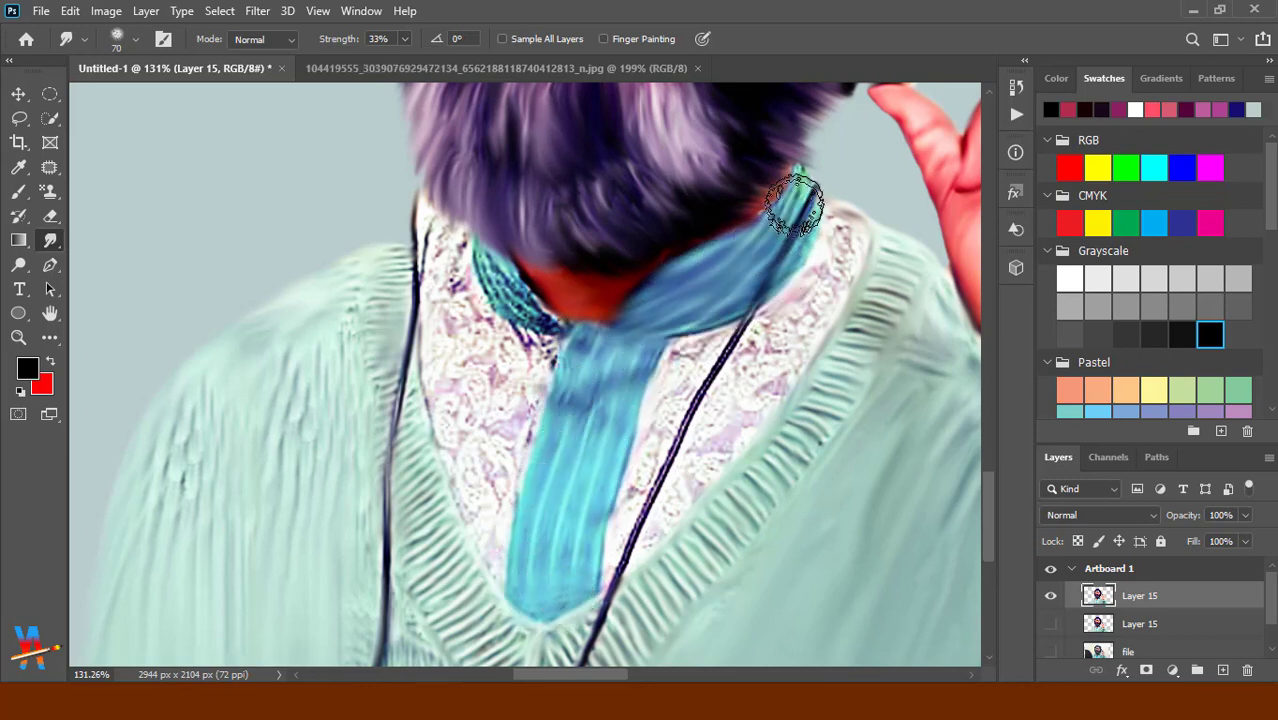
With a 40 px smudge brush, smooth the left collar and lace shirt into plain white.
{"action": "key", "text": "bracketleft"}
{"action": "key", "text": "bracketleft"}
{"action": "key", "text": "bracketleft"}
{"action": "mouse_move", "coordinate": [545, 330]}
{"action": "left_mouse_down"}
{"action": "mouse_move", "coordinate": [493, 295]}
{"action": "mouse_move", "coordinate": [556, 326]}
{"action": "left_mouse_up"}
{"action": "mouse_move", "coordinate": [838, 228]}
{"action": "left_mouse_down"}
{"action": "mouse_move", "coordinate": [847, 260]}
{"action": "mouse_move", "coordinate": [725, 386]}
{"action": "mouse_move", "coordinate": [651, 538]}
{"action": "left_mouse_up"}
{"action": "left_click_drag", "start_coordinate": [686, 393], "coordinate": [628, 519]}
{"action": "mouse_move", "coordinate": [424, 268]}
{"action": "left_mouse_down"}
{"action": "mouse_move", "coordinate": [545, 350]}
{"action": "mouse_move", "coordinate": [548, 379]}
{"action": "mouse_move", "coordinate": [528, 348]}
{"action": "mouse_move", "coordinate": [428, 282]}
{"action": "mouse_move", "coordinate": [465, 359]}
{"action": "mouse_move", "coordinate": [487, 569]}
{"action": "left_mouse_up"}
{"action": "key", "text": "bracketright"}
Pan from the lower sweater up to the neck and reselect the Smudge tool.
{"action": "left_click_drag", "start_coordinate": [471, 397], "coordinate": [576, 172]}
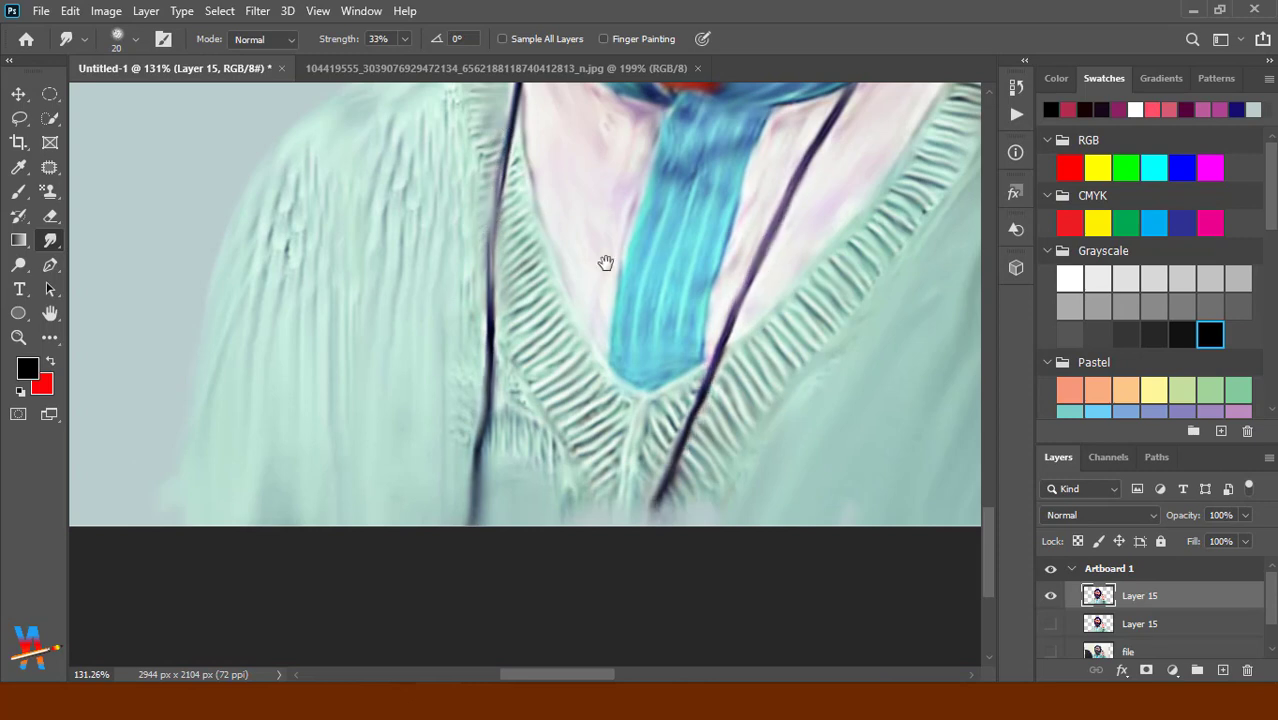
{"action": "left_click_drag", "start_coordinate": [606, 262], "coordinate": [591, 487]}
{"action": "key", "text": "e"}
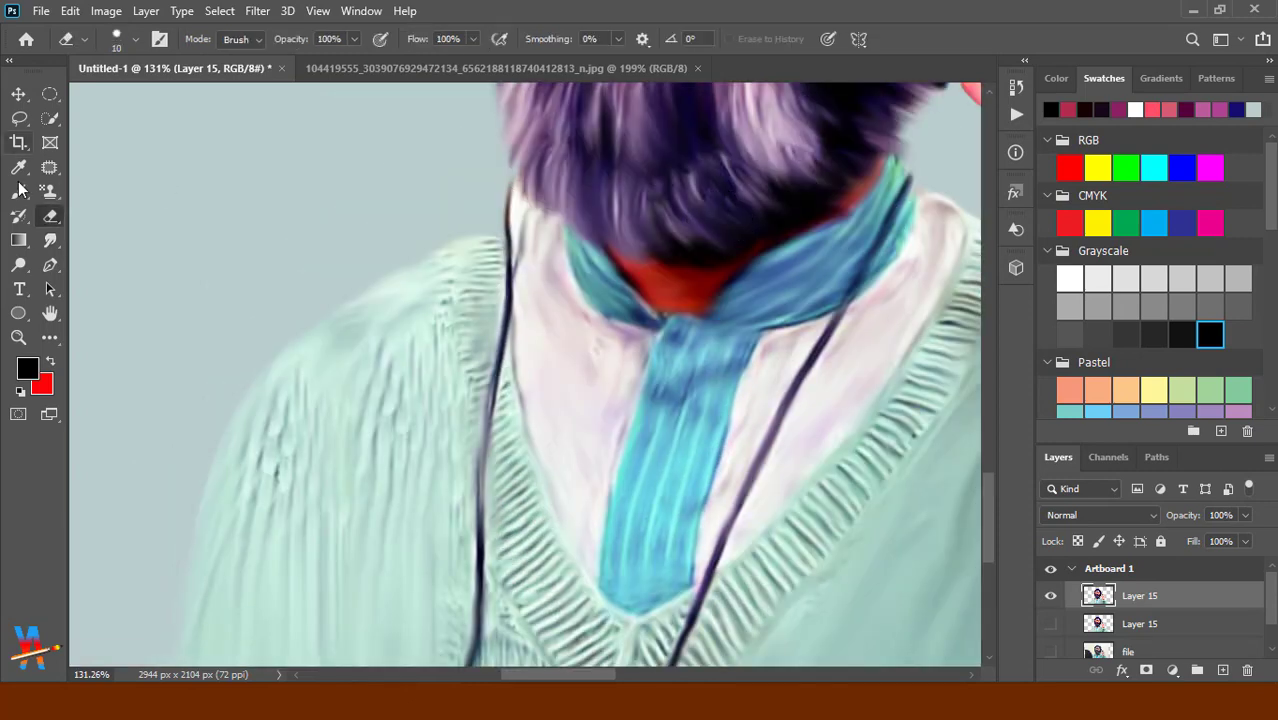
{"action": "left_click", "coordinate": [19, 191]}
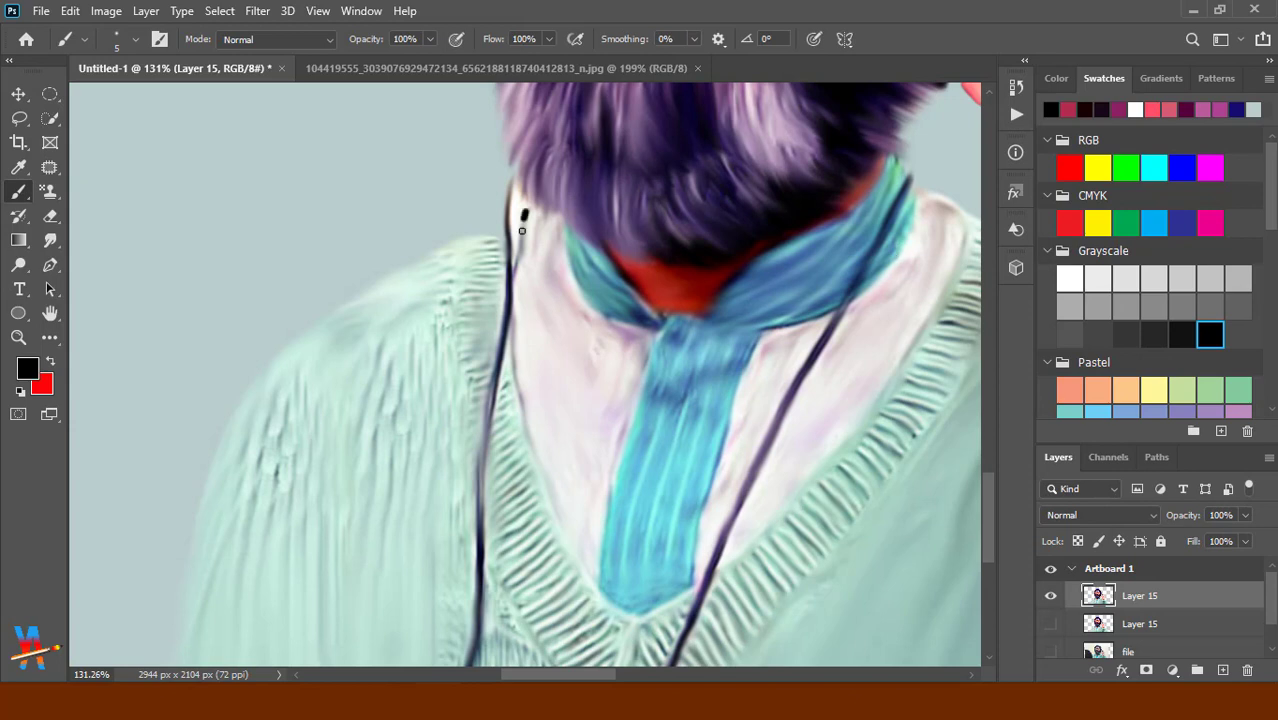
{"action": "left_click", "coordinate": [50, 240]}
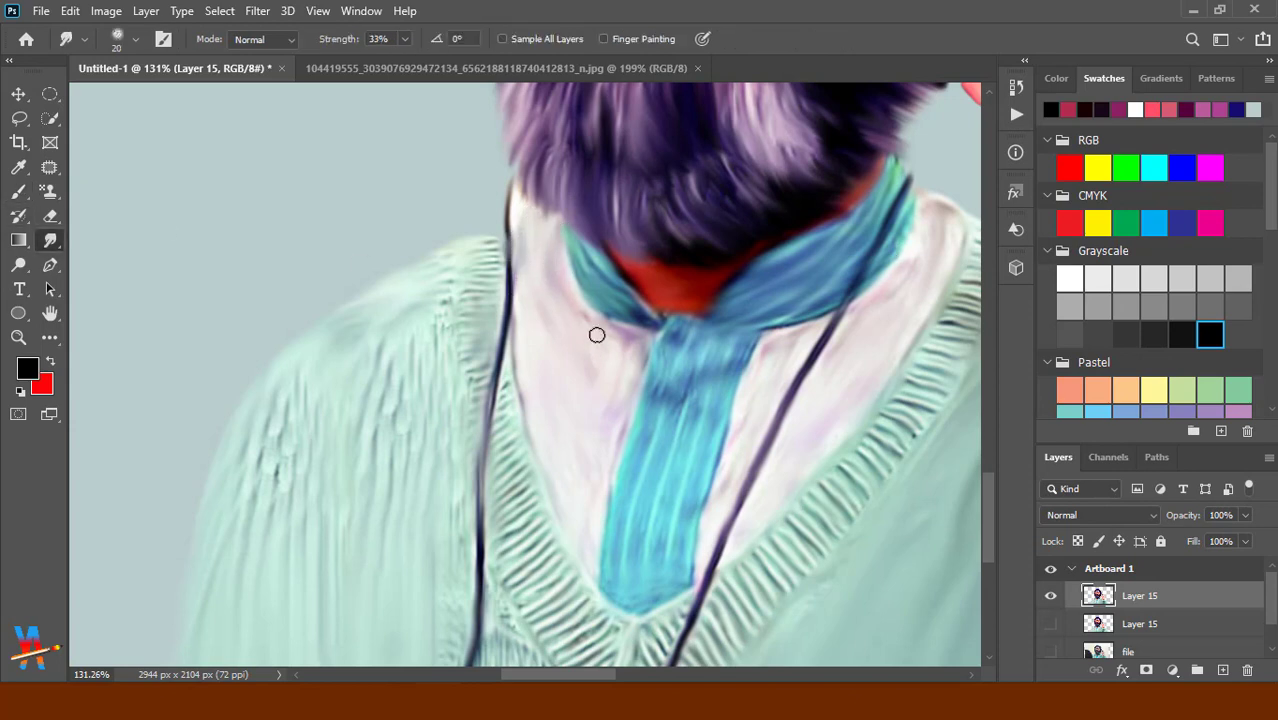
Apply Levels with input values 15 and 1.08 and a lowered white point.
{"action": "scroll", "coordinate": [820, 628], "scroll_direction": "down", "scroll_amount": 5}
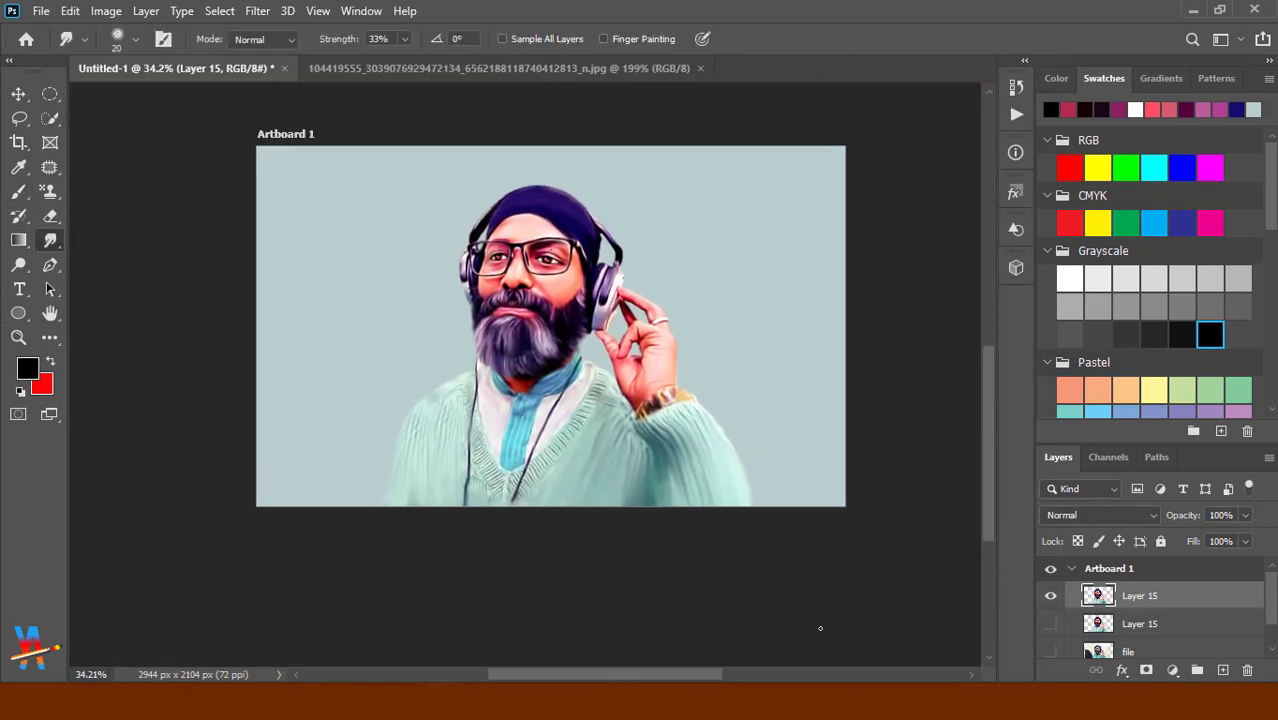
{"action": "scroll", "coordinate": [820, 628], "scroll_direction": "up", "scroll_amount": 3}
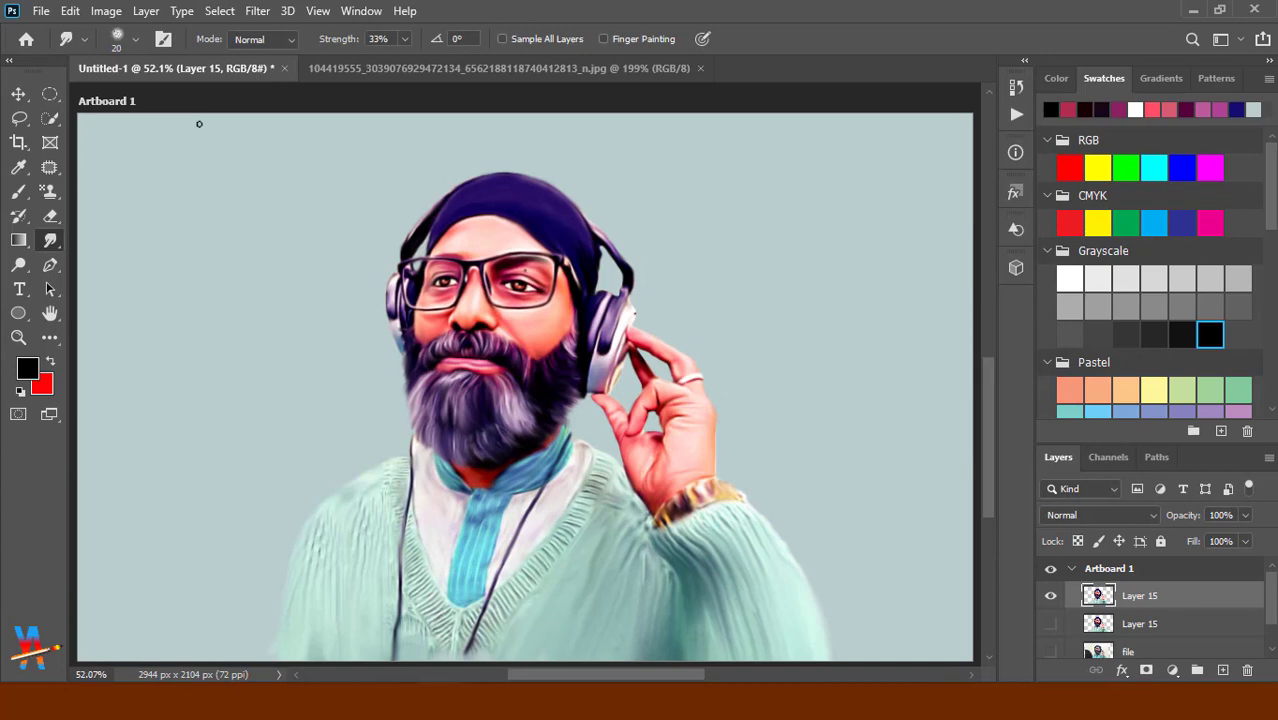
{"action": "left_click", "coordinate": [106, 11]}
{"action": "mouse_move", "coordinate": [135, 59]}
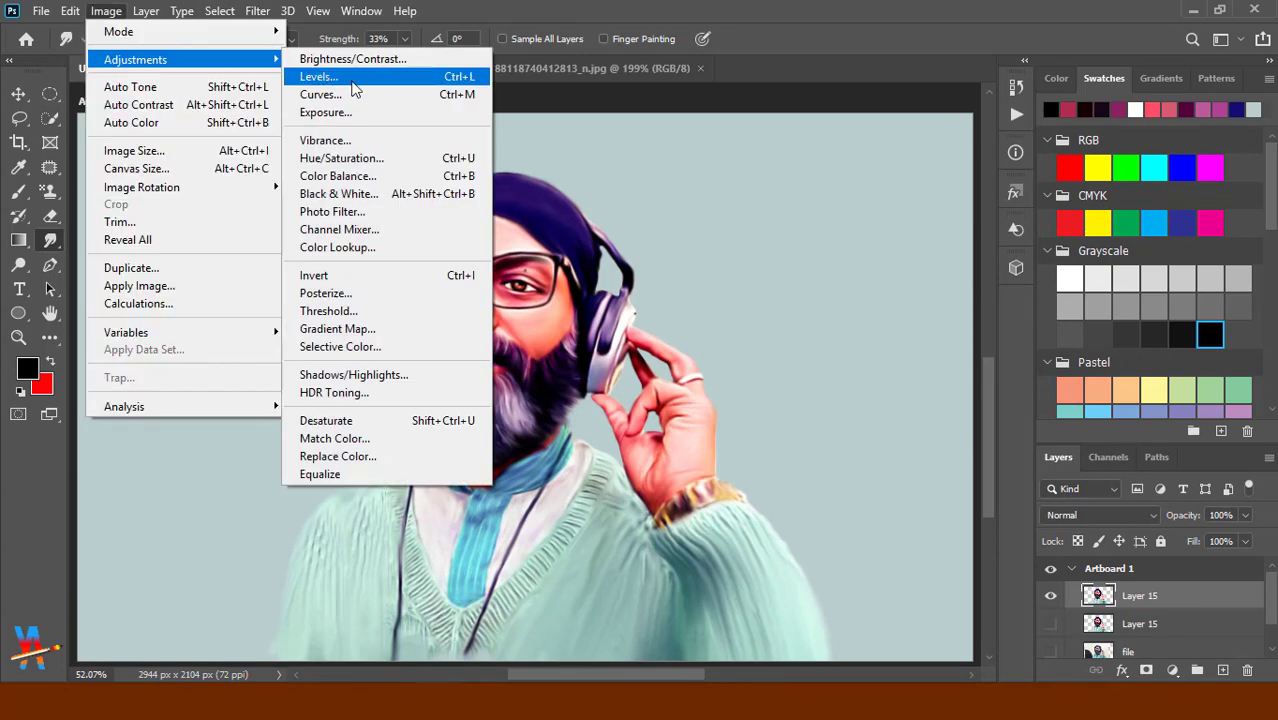
{"action": "left_click", "coordinate": [318, 77]}
{"action": "left_click_drag", "start_coordinate": [874, 382], "coordinate": [887, 382]}
{"action": "left_click_drag", "start_coordinate": [992, 382], "coordinate": [983, 380]}
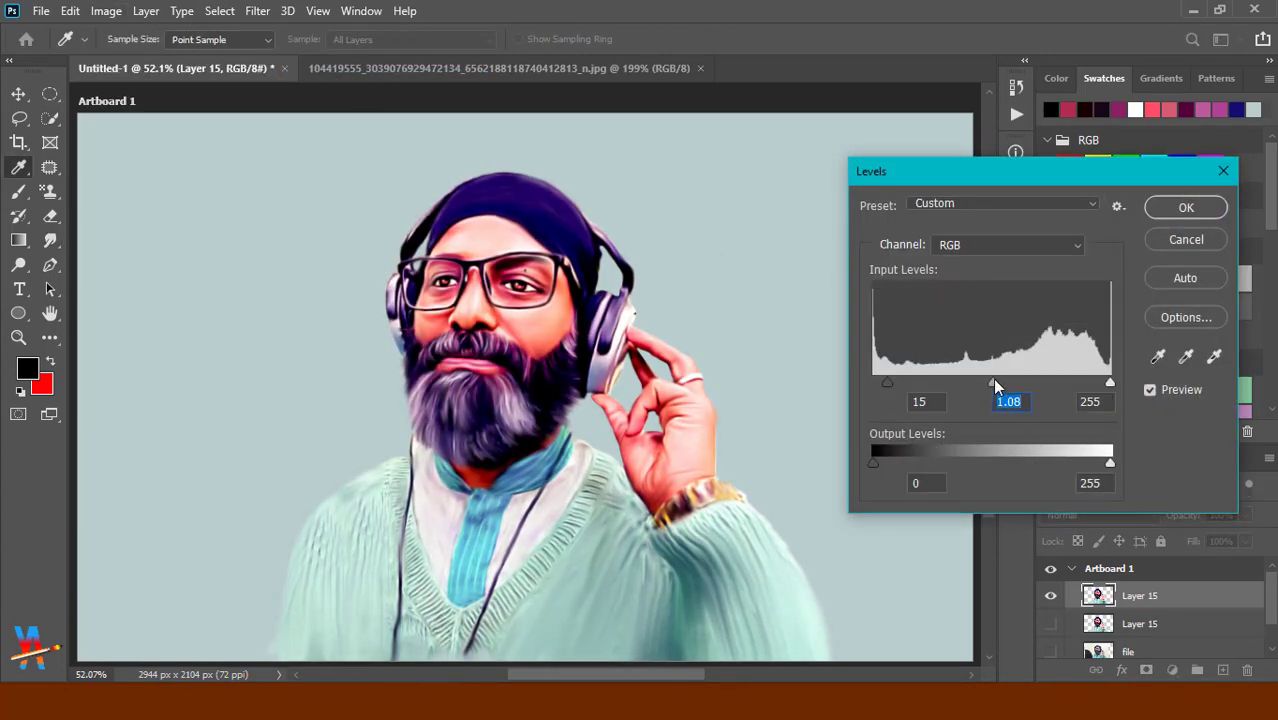
{"action": "left_click_drag", "start_coordinate": [1110, 382], "coordinate": [1082, 385]}
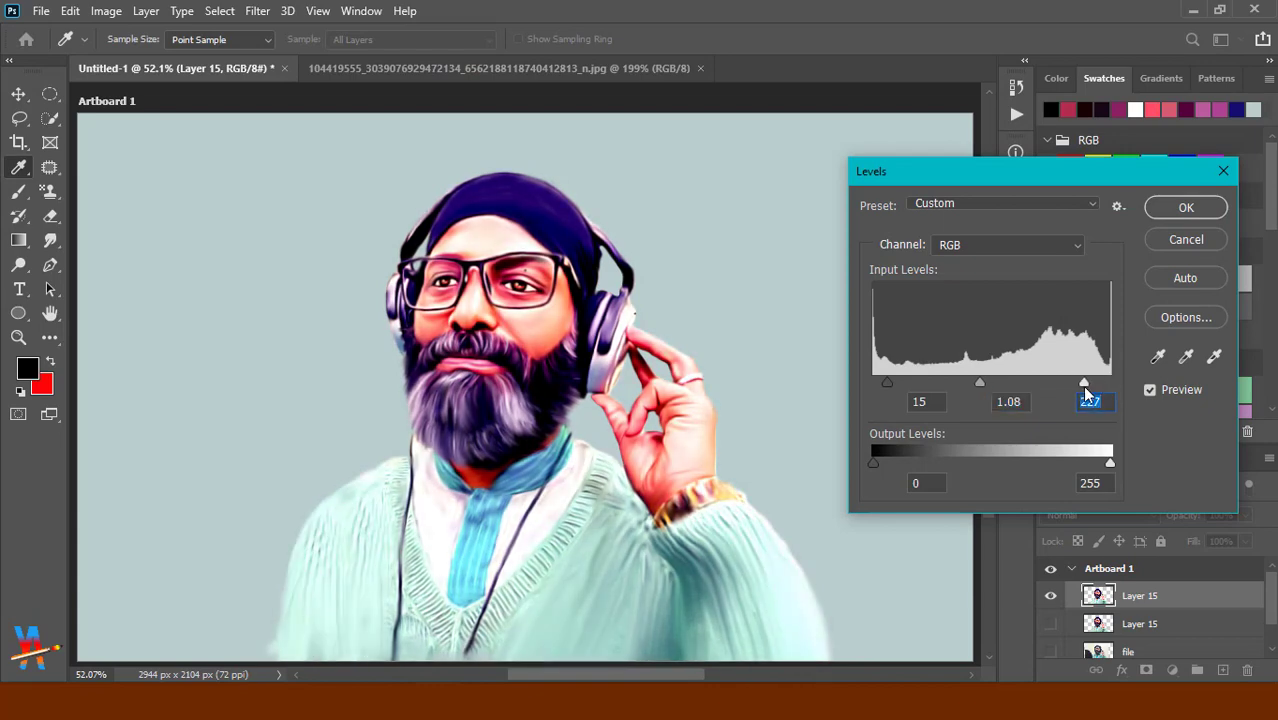
{"action": "left_click", "coordinate": [1186, 207]}
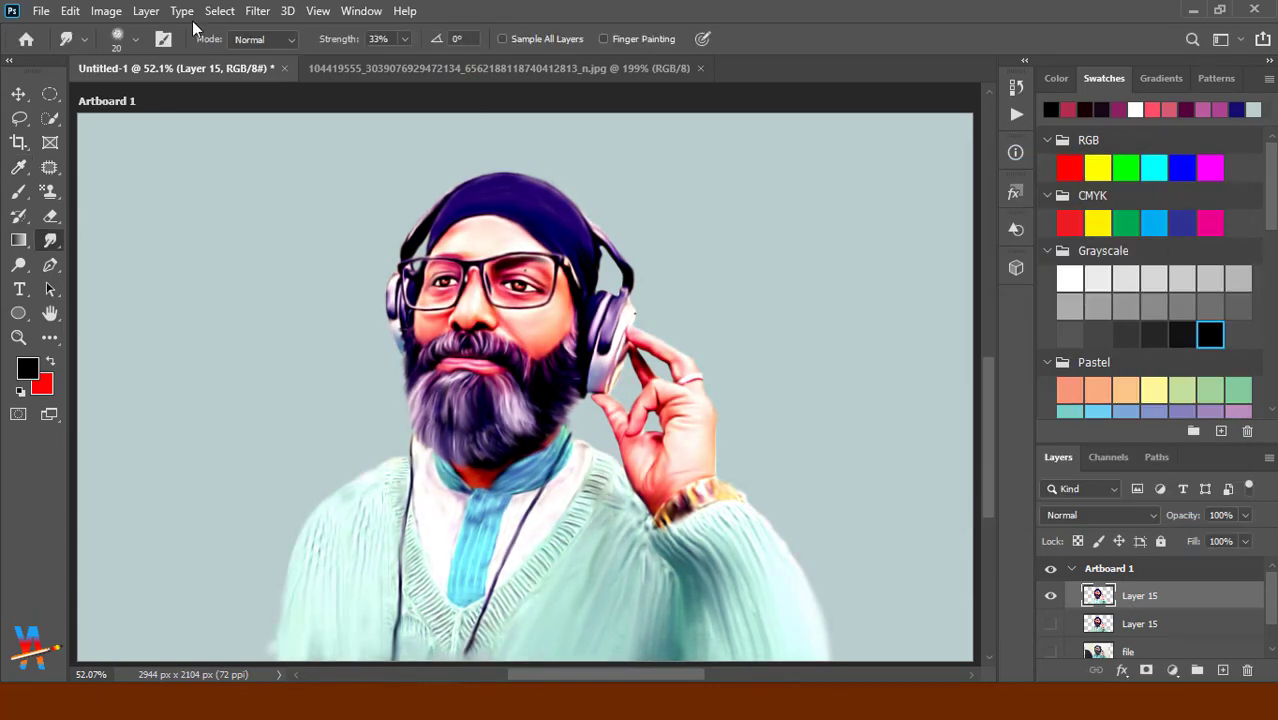
Shift the midtones slightly toward green with Color Balance.
{"action": "left_click", "coordinate": [106, 11]}
{"action": "left_click", "coordinate": [340, 194]}
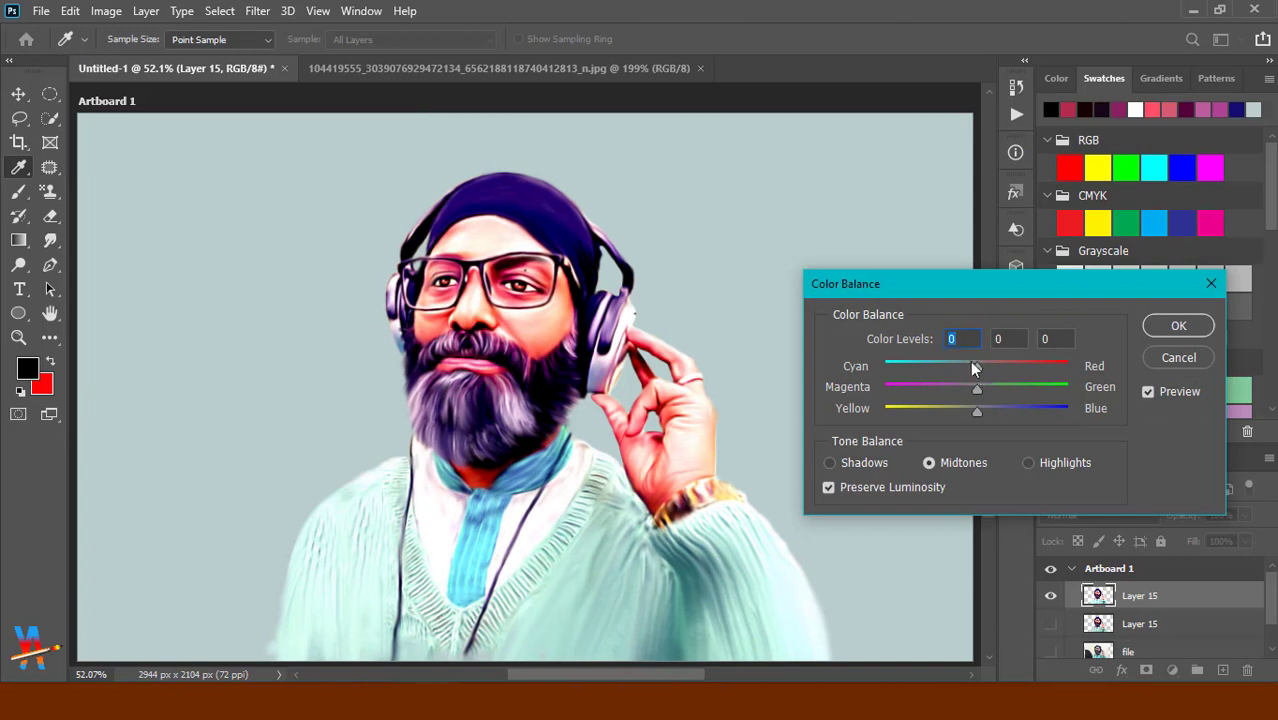
{"action": "left_click_drag", "start_coordinate": [977, 389], "coordinate": [935, 370]}
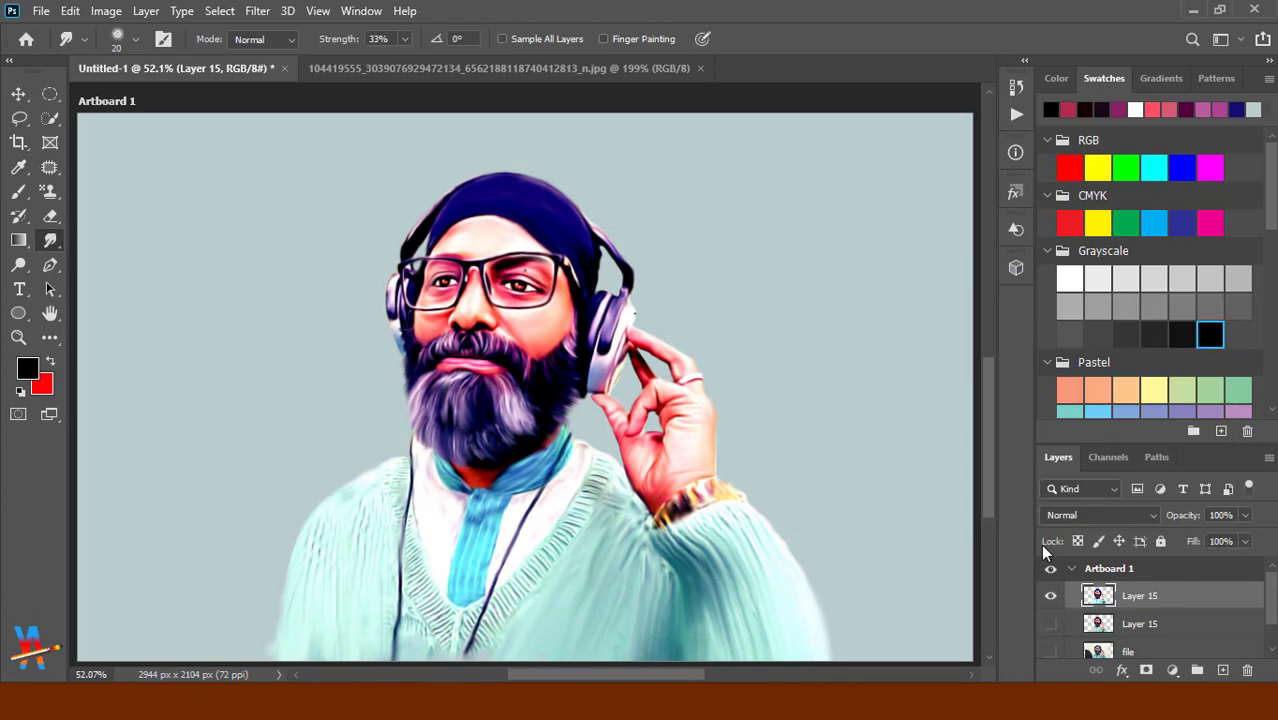
{"action": "left_click", "coordinate": [257, 11]}
Apply a Camera Raw grade: Temperature -18, Highlights -54, Shadows -32, Saturation -17.
{"action": "left_click", "coordinate": [300, 117]}
{"action": "left_click_drag", "start_coordinate": [573, 422], "coordinate": [573, 422]}
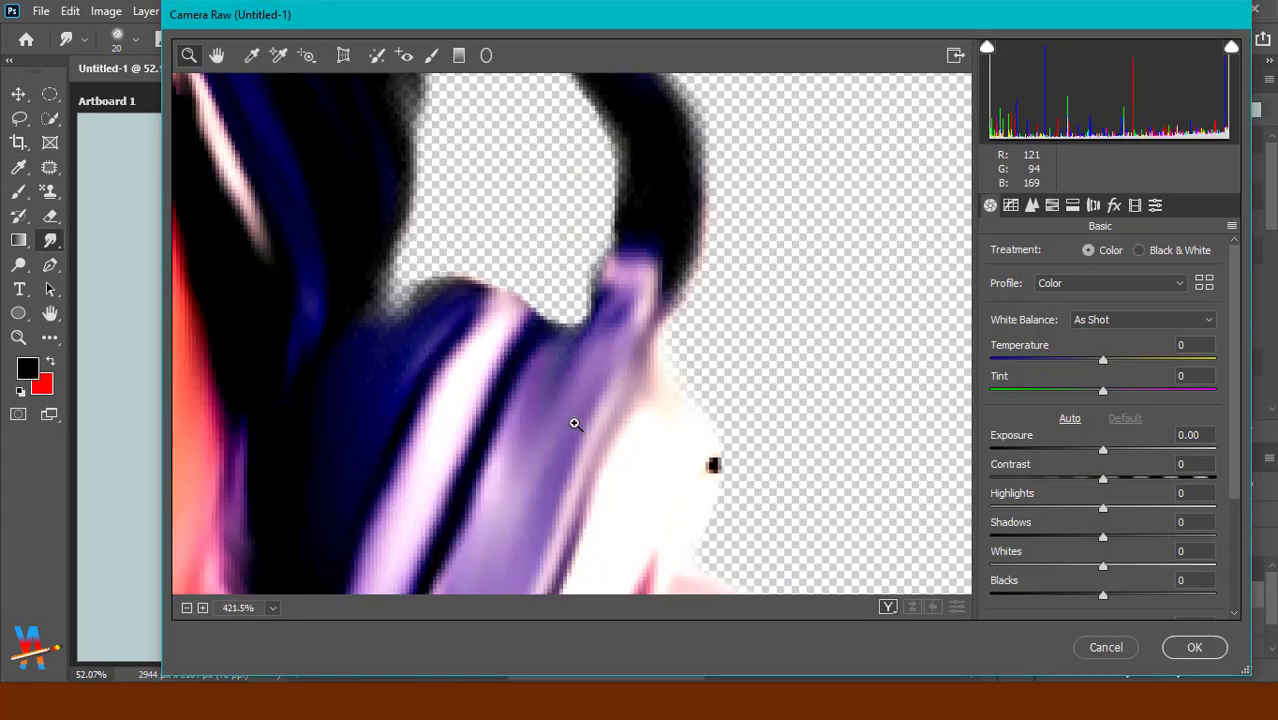
{"action": "left_click", "coordinate": [186, 607]}
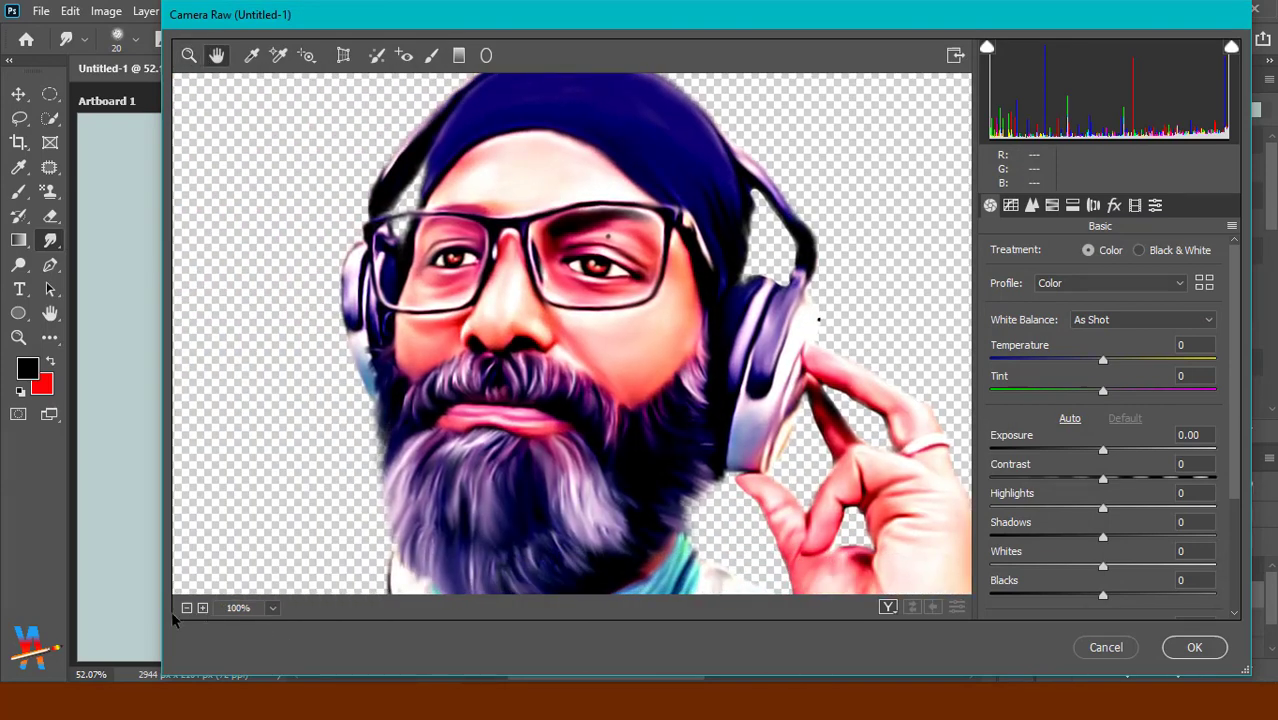
{"action": "left_click", "coordinate": [186, 607]}
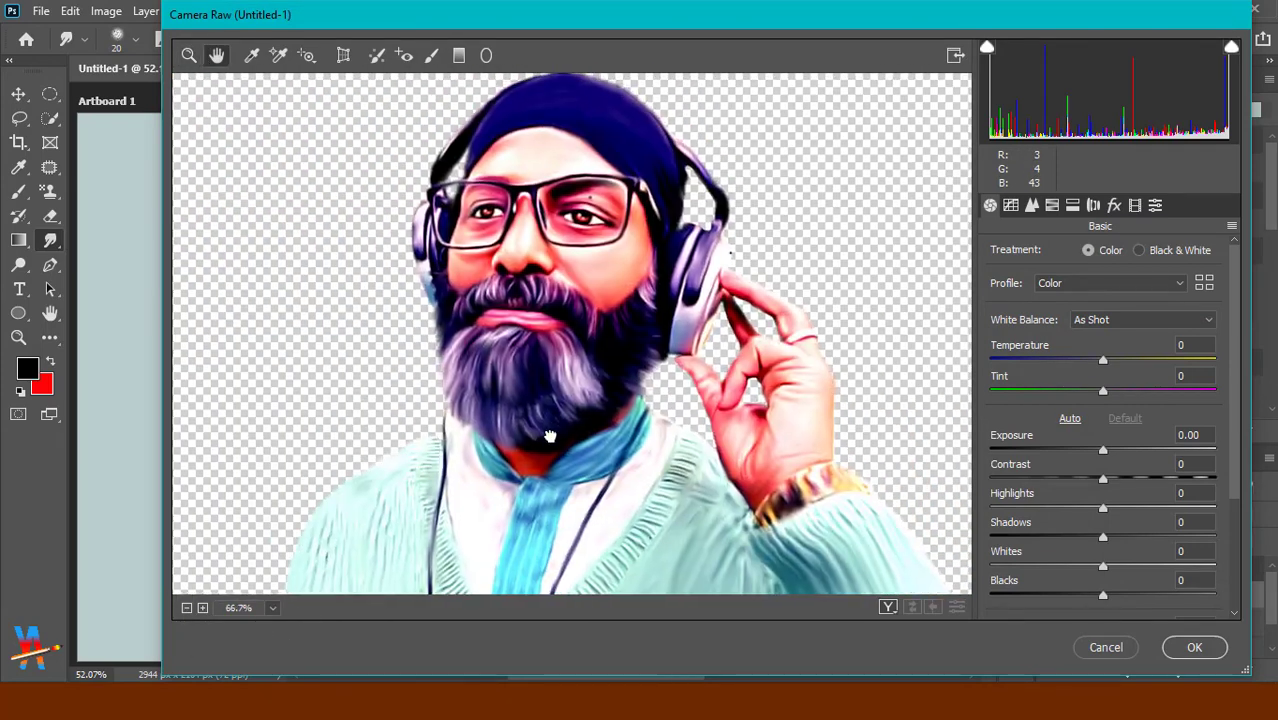
{"action": "mouse_move", "coordinate": [1103, 360]}
{"action": "left_mouse_down"}
{"action": "mouse_move", "coordinate": [1055, 383]}
{"action": "mouse_move", "coordinate": [1082, 360]}
{"action": "mouse_move", "coordinate": [1079, 421]}
{"action": "mouse_move", "coordinate": [1099, 420]}
{"action": "mouse_move", "coordinate": [1110, 481]}
{"action": "mouse_move", "coordinate": [1042, 508]}
{"action": "left_mouse_up"}
{"action": "mouse_move", "coordinate": [1103, 537]}
{"action": "left_mouse_down"}
{"action": "mouse_move", "coordinate": [1067, 537]}
{"action": "mouse_move", "coordinate": [1107, 604]}
{"action": "mouse_move", "coordinate": [1057, 640]}
{"action": "mouse_move", "coordinate": [1089, 612]}
{"action": "left_mouse_up"}
{"action": "scroll", "coordinate": [1068, 540], "scroll_direction": "down", "scroll_amount": 3}
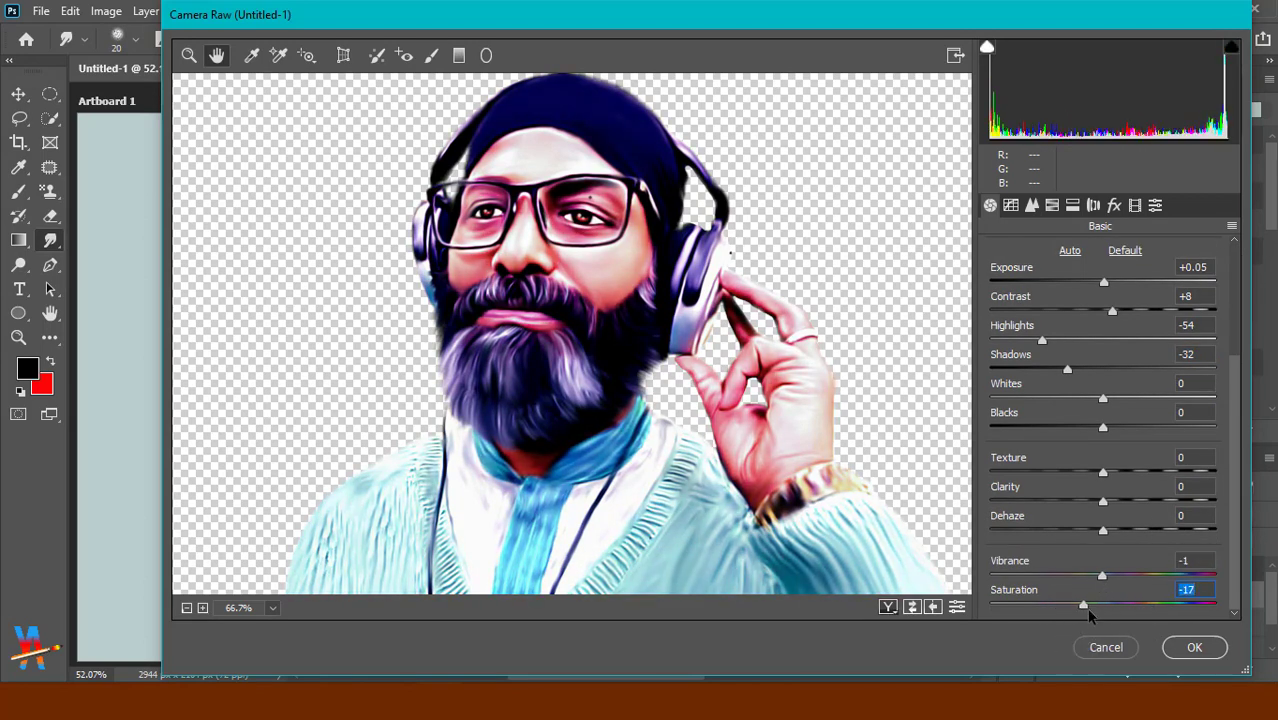
{"action": "left_click", "coordinate": [1192, 647]}
Zoom in on the face and smudge the cheek edge above the beard.
{"action": "key", "text": "z"}
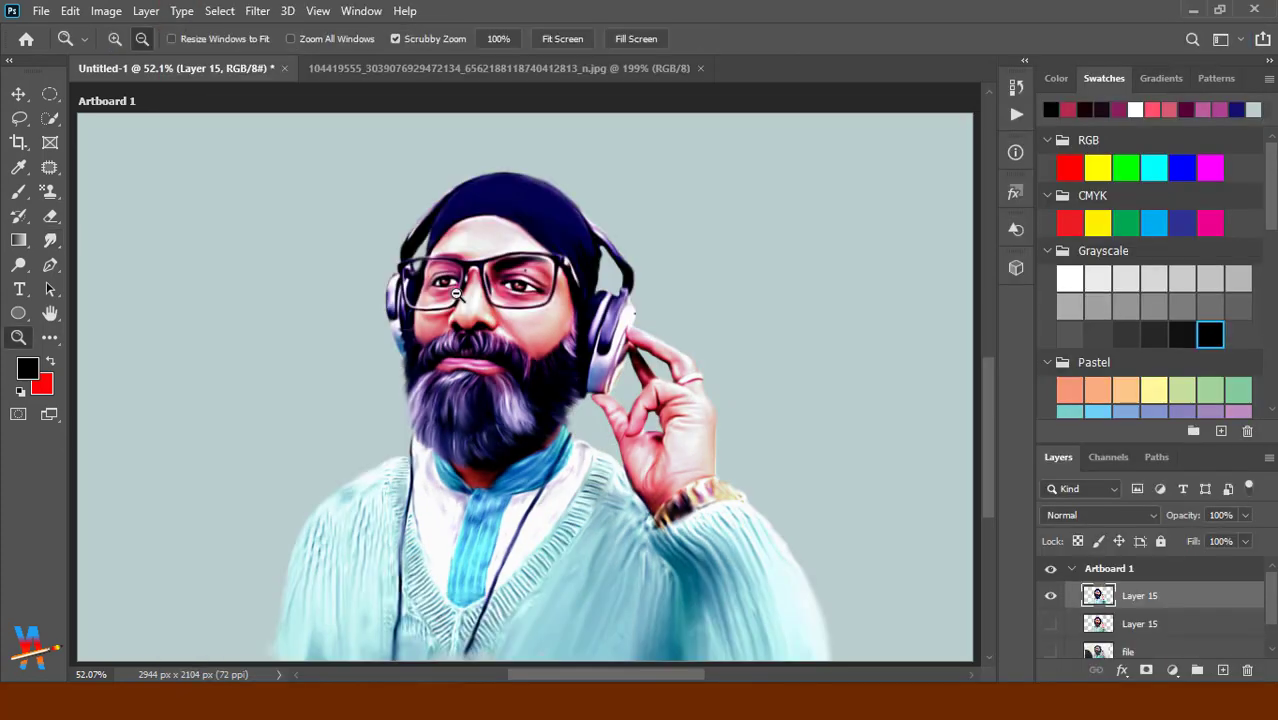
{"action": "left_click_drag", "start_coordinate": [280, 222], "coordinate": [297, 222]}
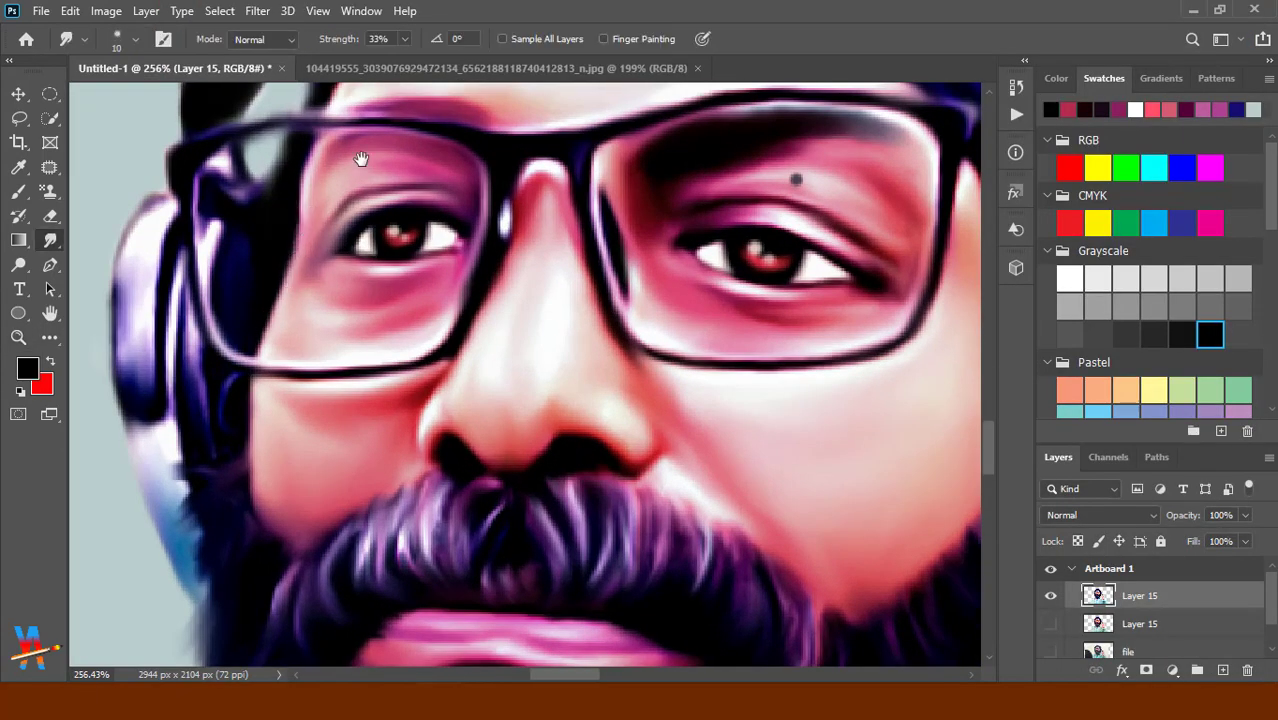
{"action": "left_click_drag", "start_coordinate": [361, 159], "coordinate": [390, 233]}
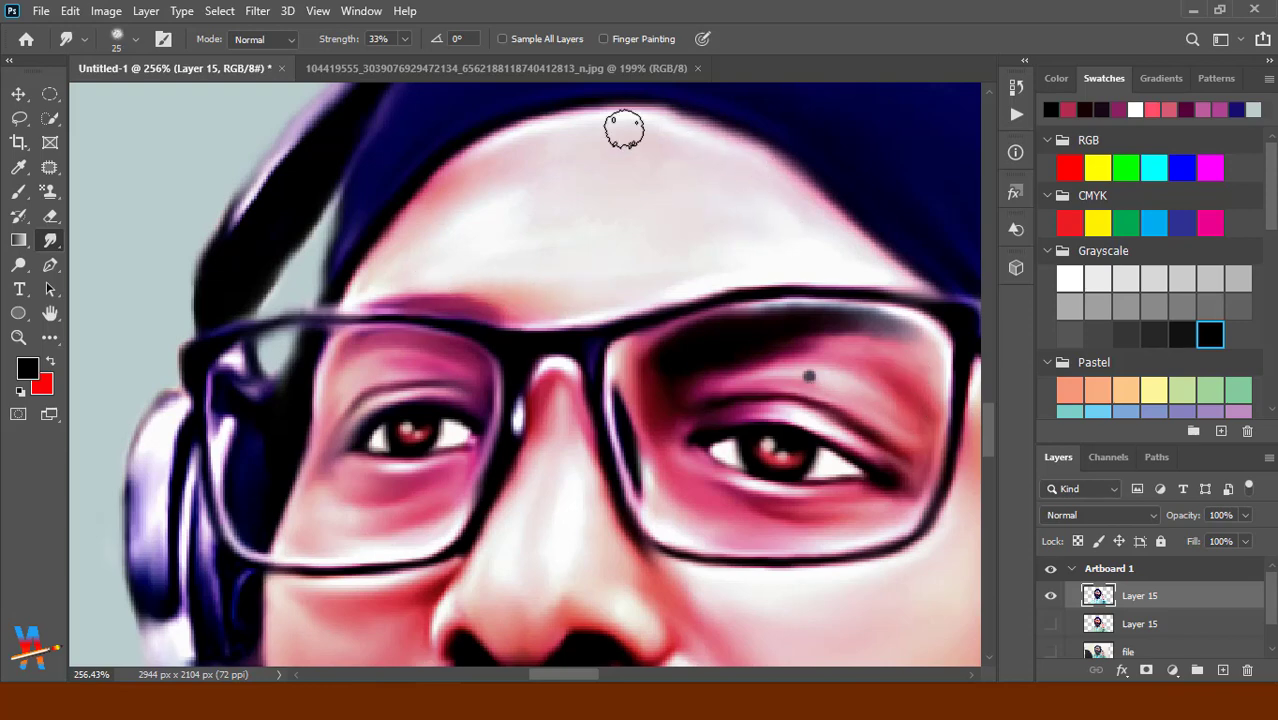
{"action": "left_click_drag", "start_coordinate": [830, 648], "coordinate": [706, 362]}
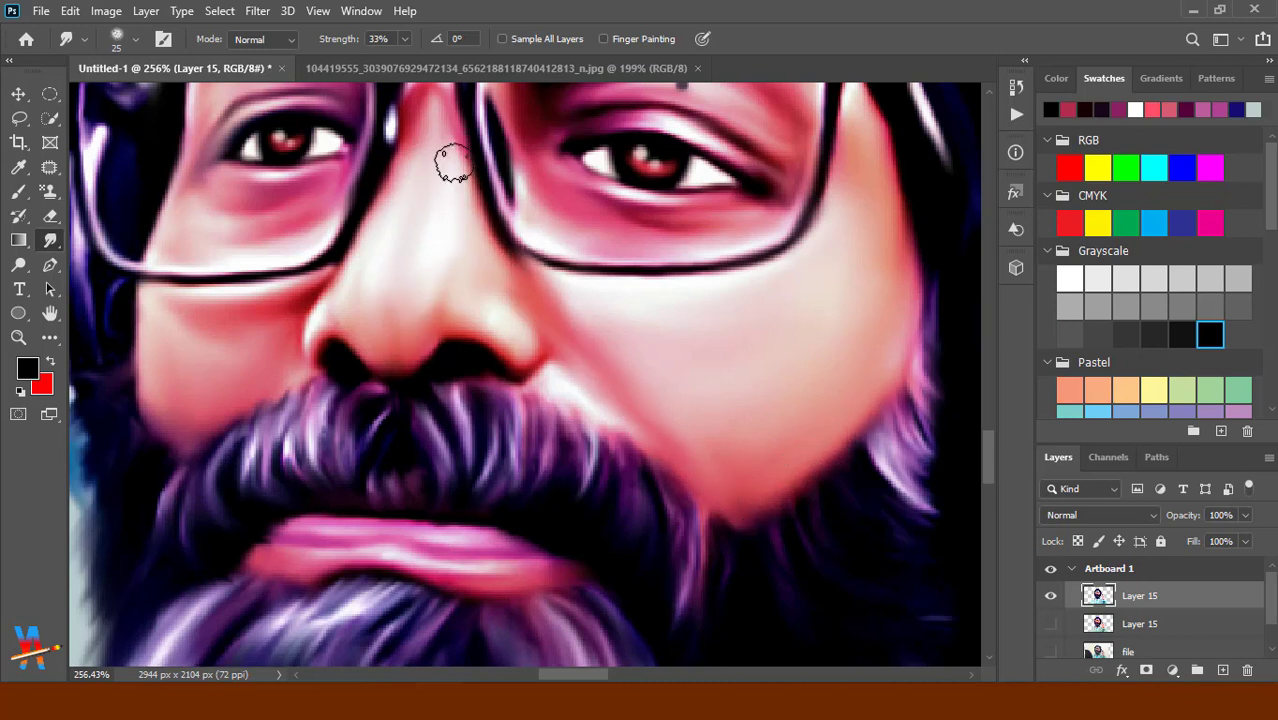
{"action": "scroll", "coordinate": [362, 271], "scroll_direction": "left", "scroll_amount": 3}
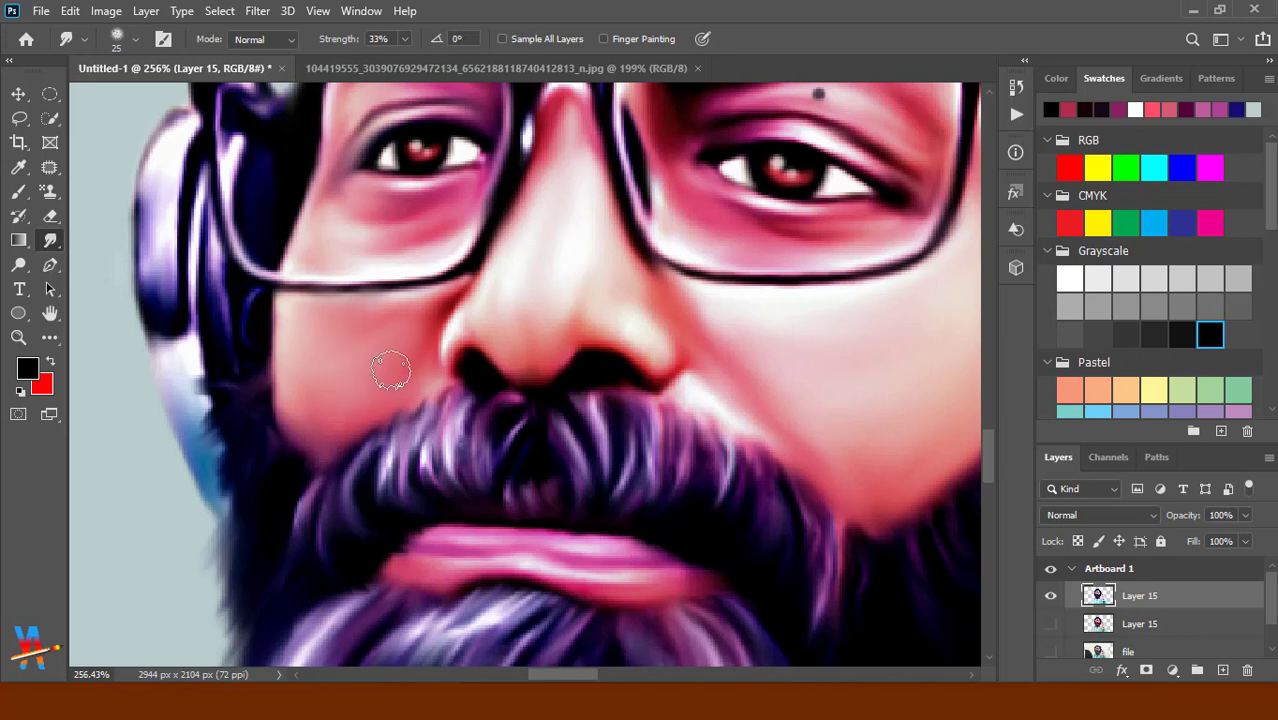
{"action": "left_click_drag", "start_coordinate": [296, 393], "coordinate": [285, 383]}
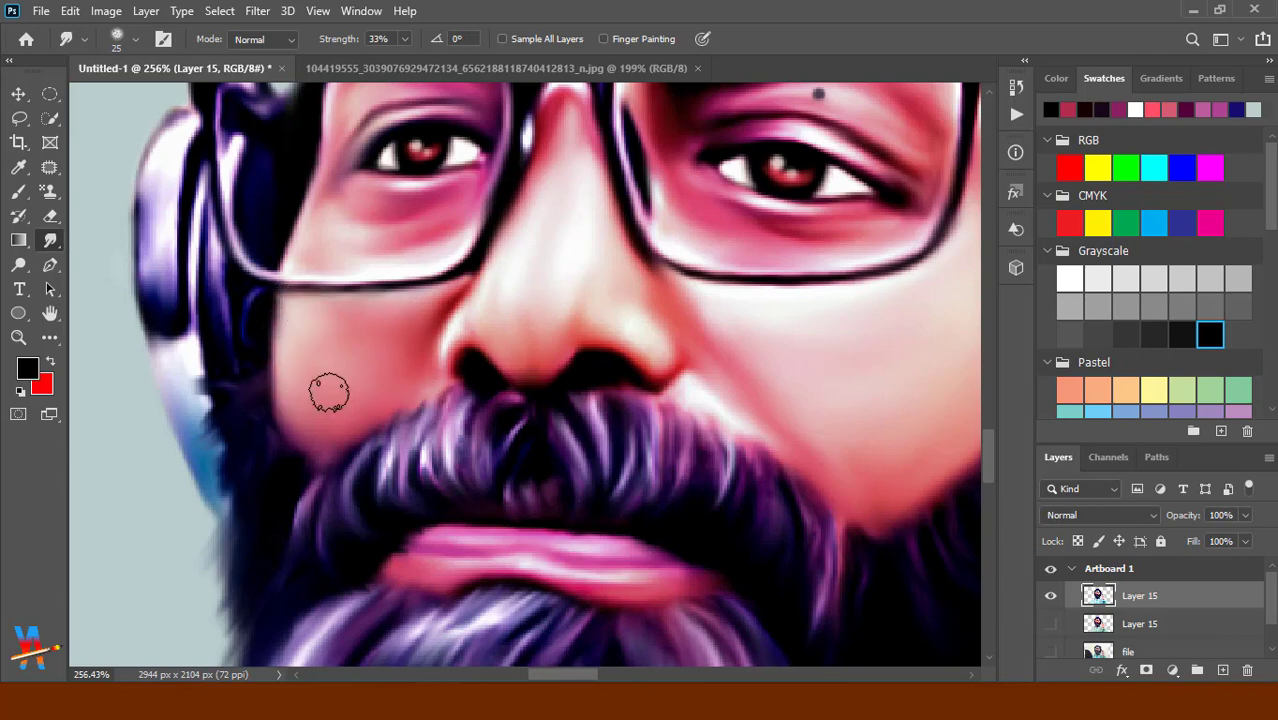
{"action": "scroll", "coordinate": [590, 553], "scroll_direction": "down", "scroll_amount": 5}
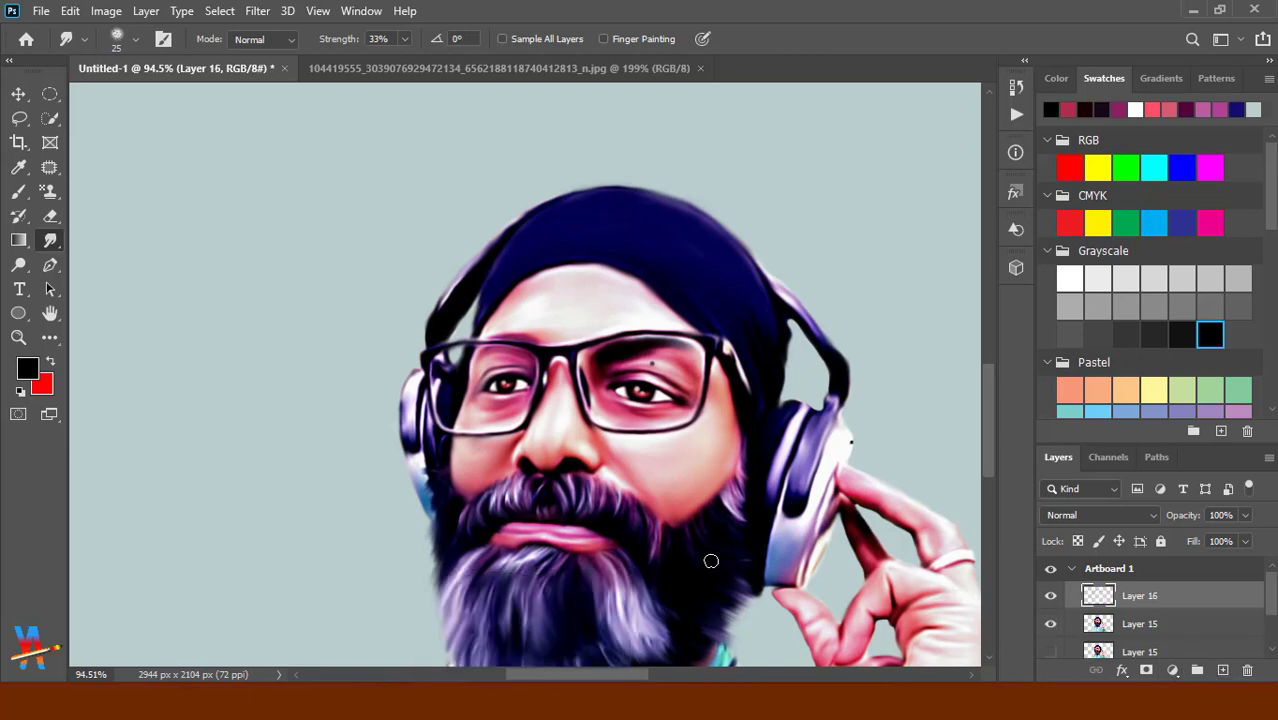
{"action": "scroll", "coordinate": [730, 464], "scroll_direction": "down", "scroll_amount": 3}
{"action": "scroll", "coordinate": [829, 362], "scroll_direction": "down", "scroll_amount": 3}
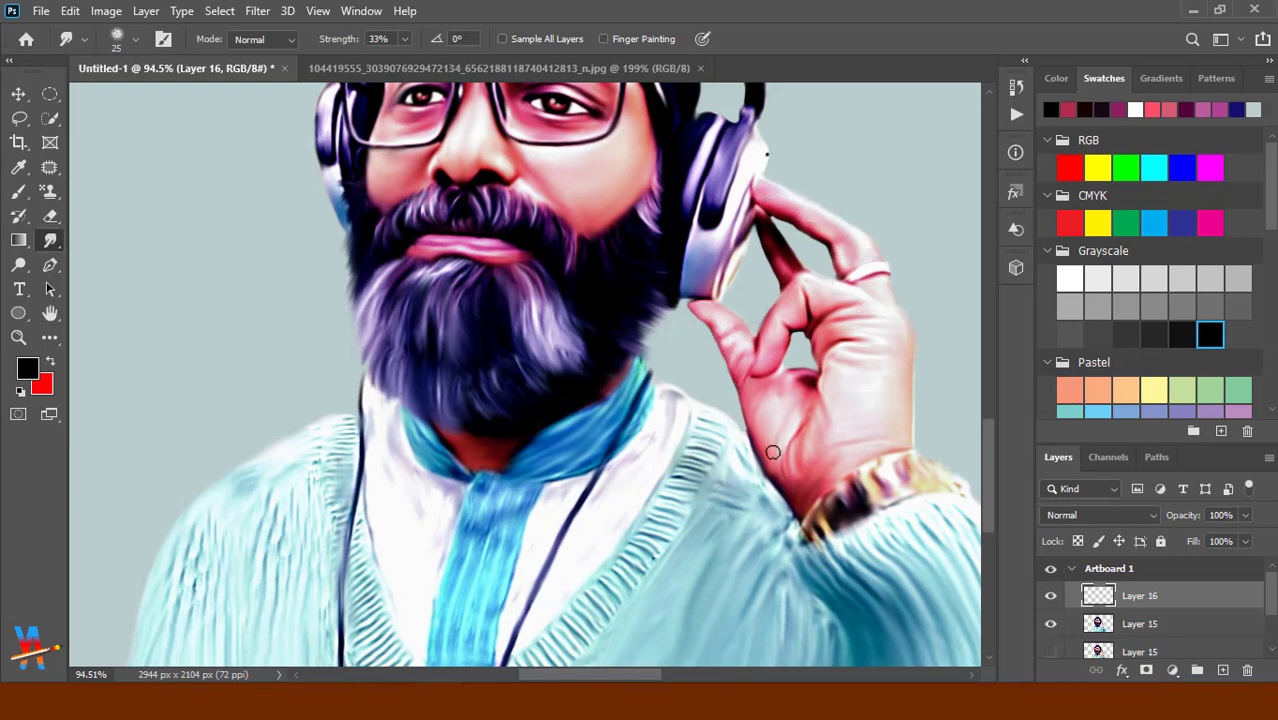
Paint soft green over both sleeves with a 400 px Soft Round brush and lower the layer opacity.
{"action": "key", "text": "ctrl+0"}
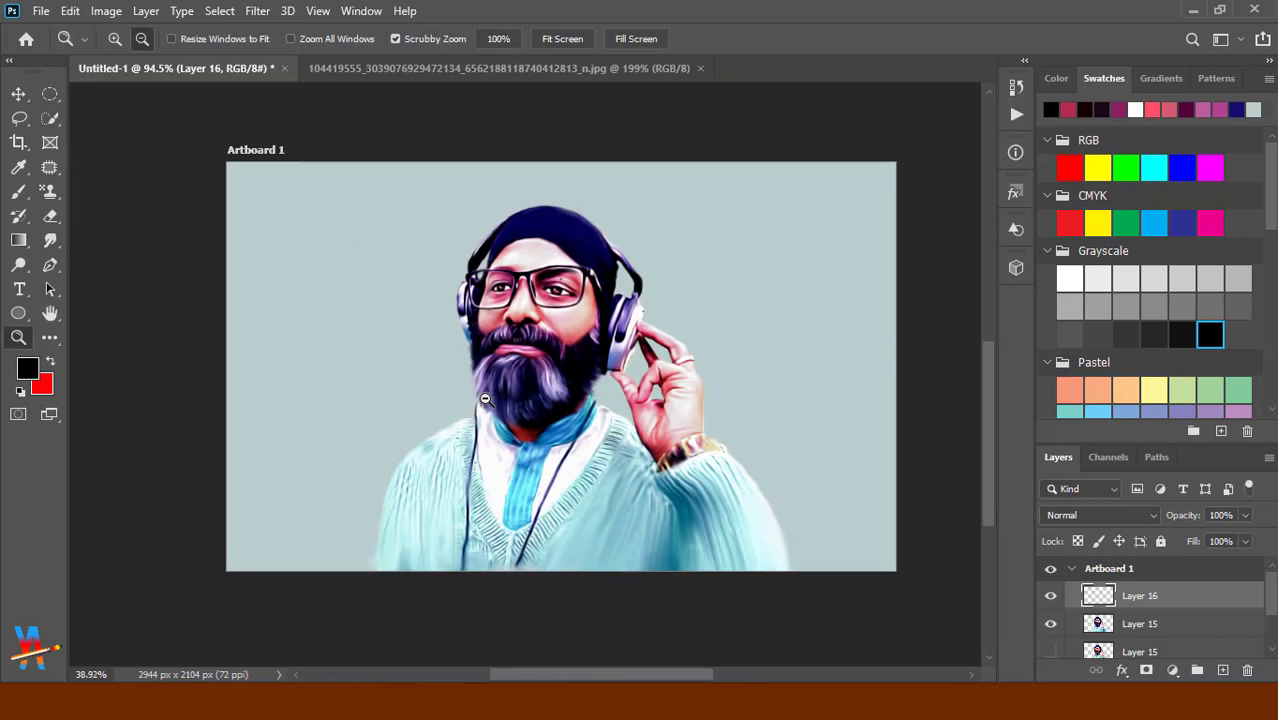
{"action": "key", "text": "b"}
{"action": "scroll", "coordinate": [1207, 378], "scroll_direction": "up", "scroll_amount": 5}
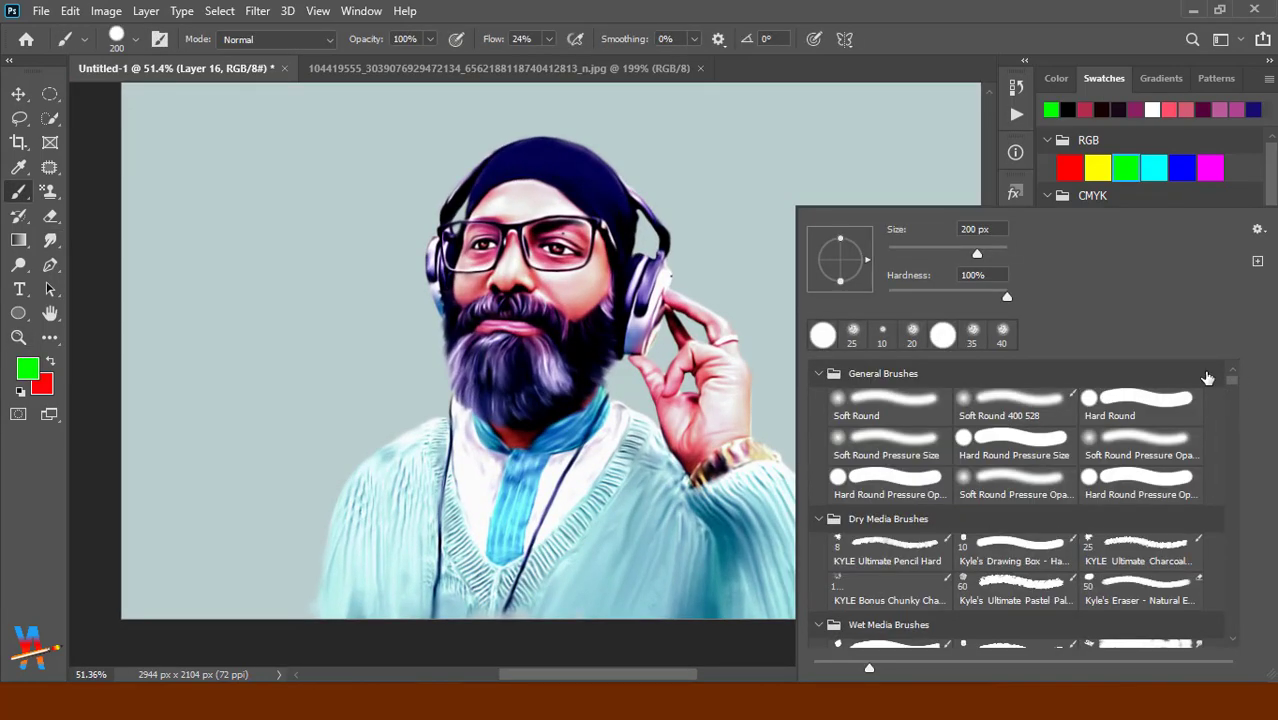
{"action": "left_click", "coordinate": [965, 402]}
{"action": "mouse_move", "coordinate": [720, 485]}
{"action": "left_mouse_down"}
{"action": "mouse_move", "coordinate": [756, 528]}
{"action": "mouse_move", "coordinate": [725, 553]}
{"action": "left_mouse_up"}
{"action": "key", "text": "ctrl+z"}
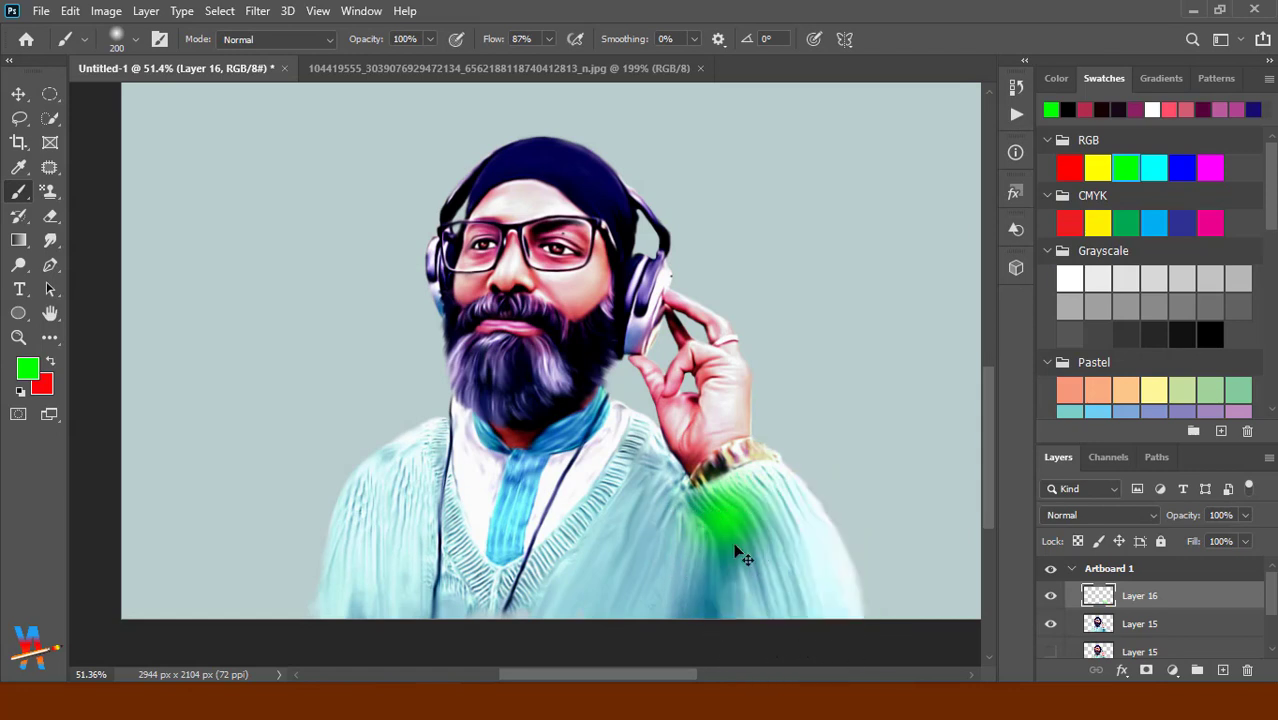
{"action": "key", "text": "ctrl+z"}
{"action": "key", "text": "bracketright"}
{"action": "key", "text": "bracketright"}
{"action": "key", "text": "bracketright"}
{"action": "left_click_drag", "start_coordinate": [764, 543], "coordinate": [810, 540]}
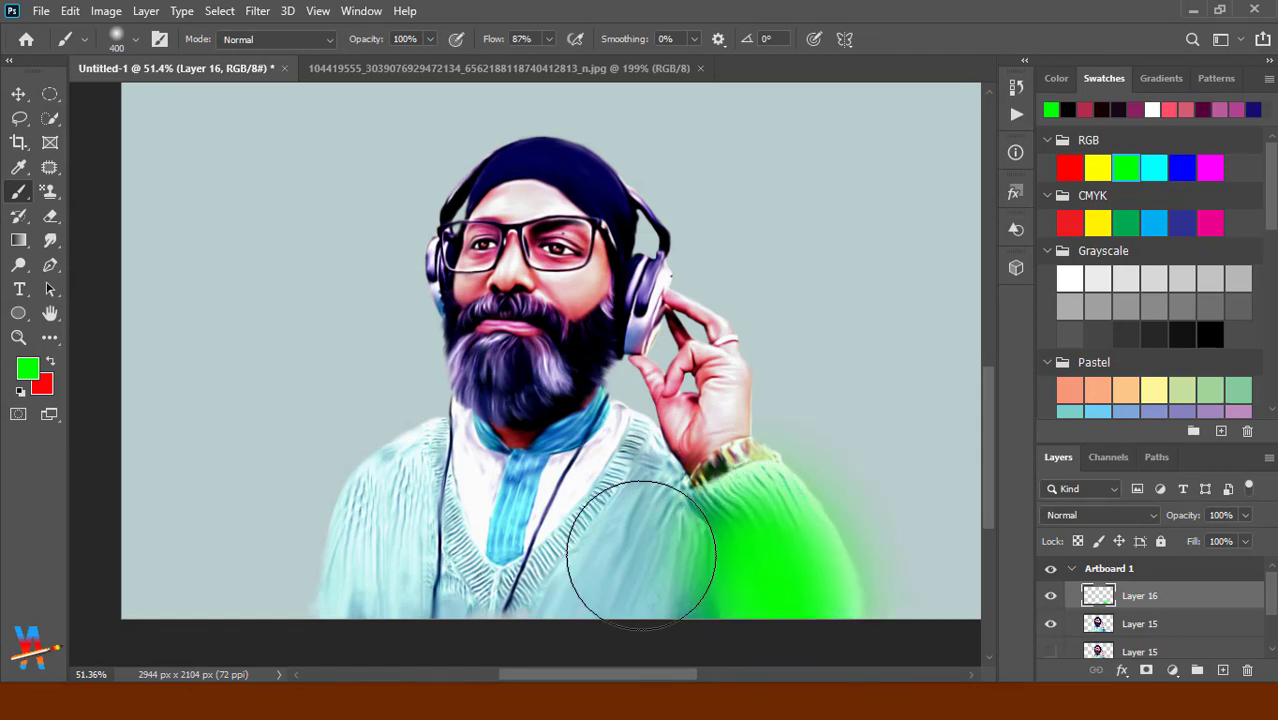
{"action": "left_click_drag", "start_coordinate": [380, 500], "coordinate": [395, 610]}
{"action": "left_click_drag", "start_coordinate": [1245, 515], "coordinate": [1180, 547]}
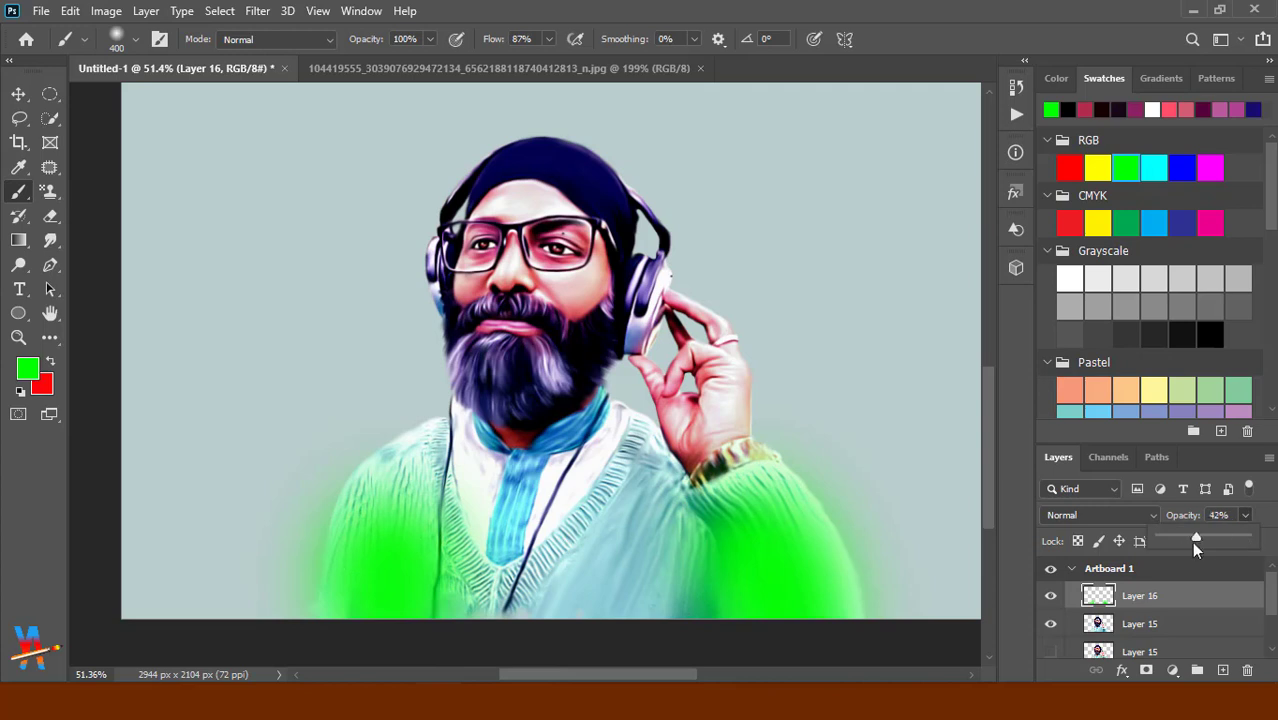
Add green to the right sleeve, left sweater and collar area with 200 and 150 px brushes.
{"action": "key", "text": "bracketleft"}
{"action": "key", "text": "bracketleft"}
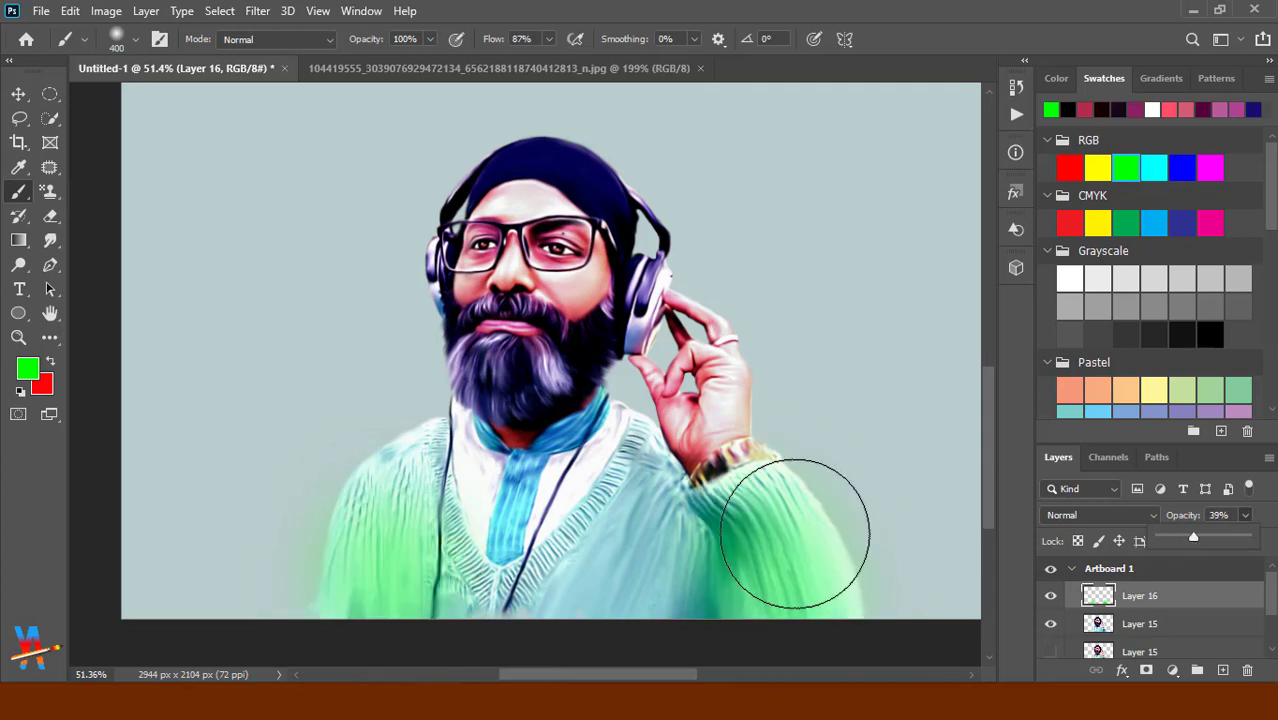
{"action": "mouse_move", "coordinate": [807, 537]}
{"action": "left_mouse_down"}
{"action": "mouse_move", "coordinate": [753, 495]}
{"action": "mouse_move", "coordinate": [855, 625]}
{"action": "left_mouse_up"}
{"action": "key", "text": "bracketleft"}
{"action": "key", "text": "bracketleft"}
{"action": "mouse_move", "coordinate": [424, 538]}
{"action": "left_mouse_down"}
{"action": "mouse_move", "coordinate": [408, 457]}
{"action": "mouse_move", "coordinate": [340, 586]}
{"action": "mouse_move", "coordinate": [504, 597]}
{"action": "mouse_move", "coordinate": [622, 500]}
{"action": "mouse_move", "coordinate": [693, 514]}
{"action": "mouse_move", "coordinate": [661, 571]}
{"action": "left_mouse_up"}
{"action": "mouse_move", "coordinate": [666, 492]}
{"action": "left_mouse_down"}
{"action": "mouse_move", "coordinate": [556, 573]}
{"action": "mouse_move", "coordinate": [414, 448]}
{"action": "mouse_move", "coordinate": [357, 511]}
{"action": "mouse_move", "coordinate": [426, 478]}
{"action": "left_mouse_up"}
{"action": "left_click_drag", "start_coordinate": [523, 610], "coordinate": [535, 597]}
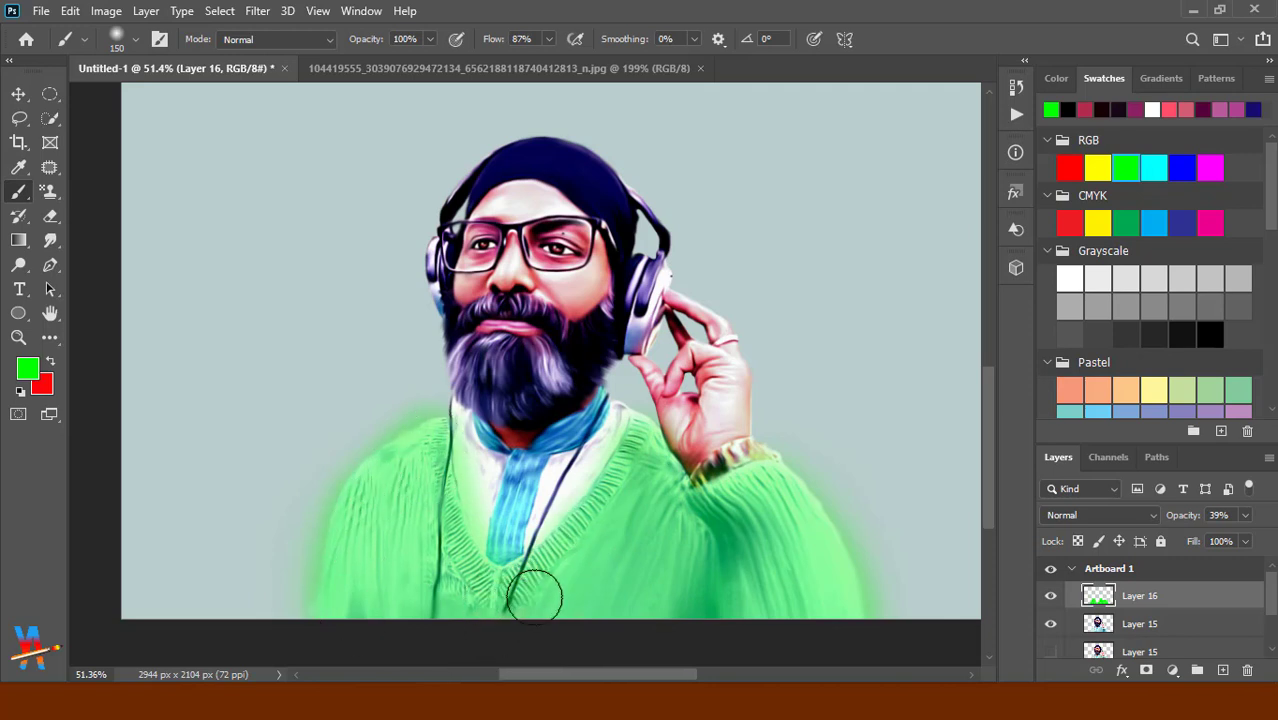
Erase green spill off the sweater edge and white shirt, extend it onto the left shoulder, set 35% opacity.
{"action": "key", "text": "e"}
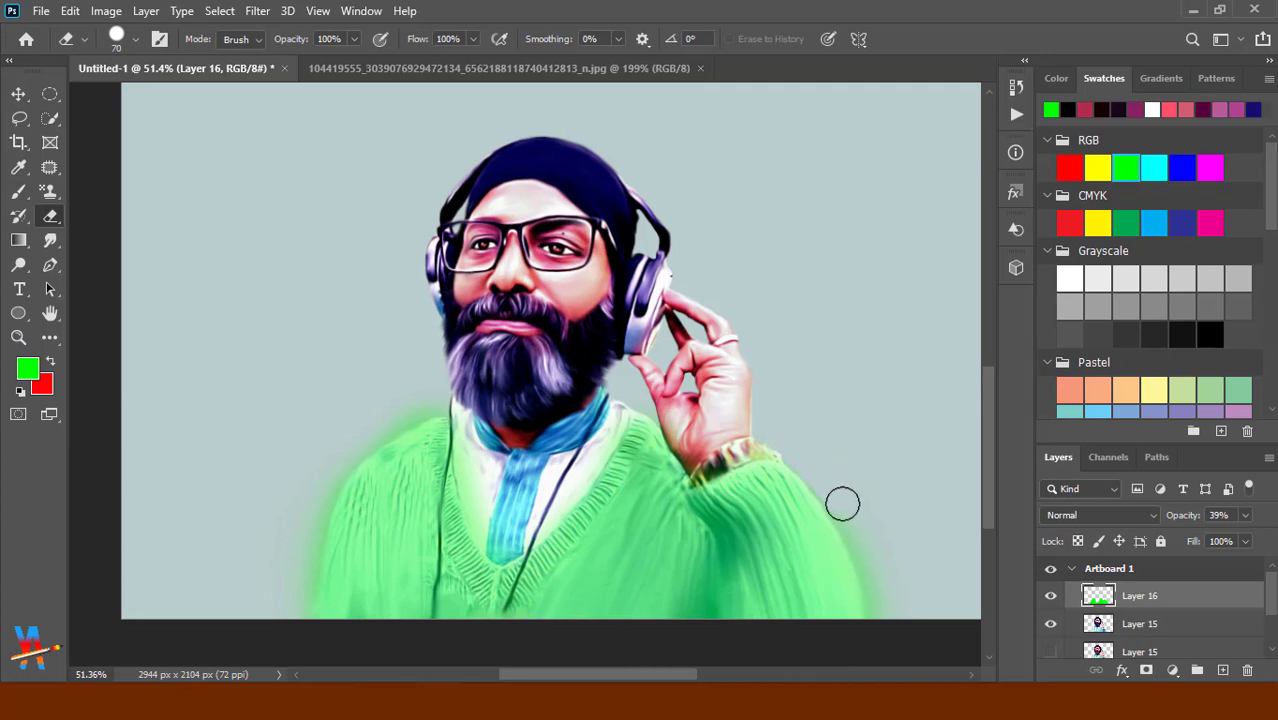
{"action": "left_click_drag", "start_coordinate": [842, 504], "coordinate": [877, 590]}
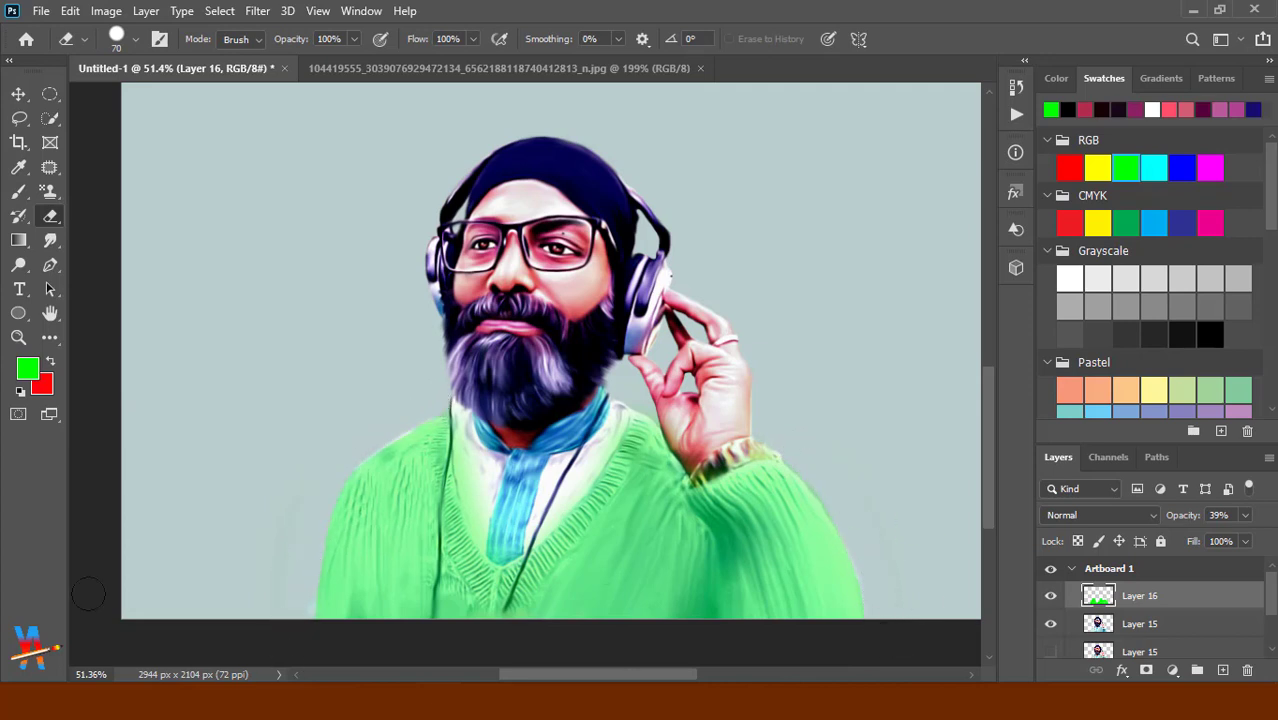
{"action": "left_click", "coordinate": [21, 196]}
{"action": "left_click_drag", "start_coordinate": [394, 473], "coordinate": [423, 455]}
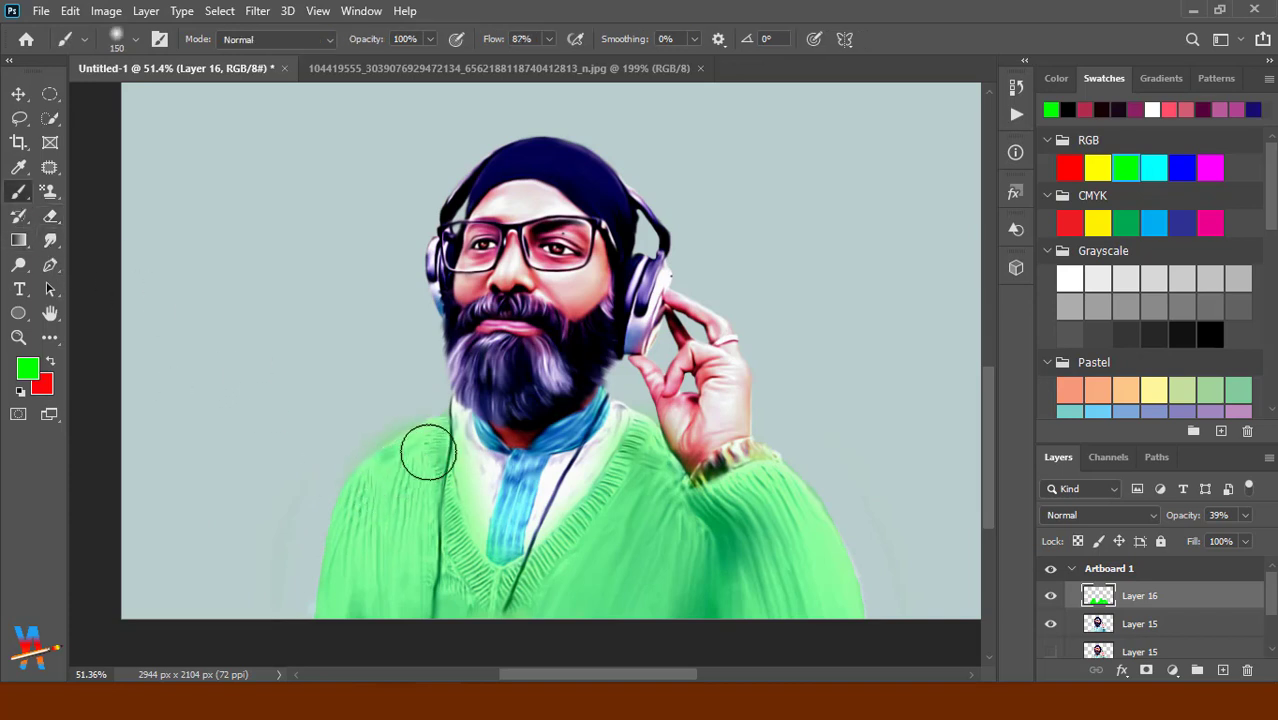
{"action": "left_click", "coordinate": [50, 218]}
{"action": "left_click_drag", "start_coordinate": [467, 458], "coordinate": [481, 522]}
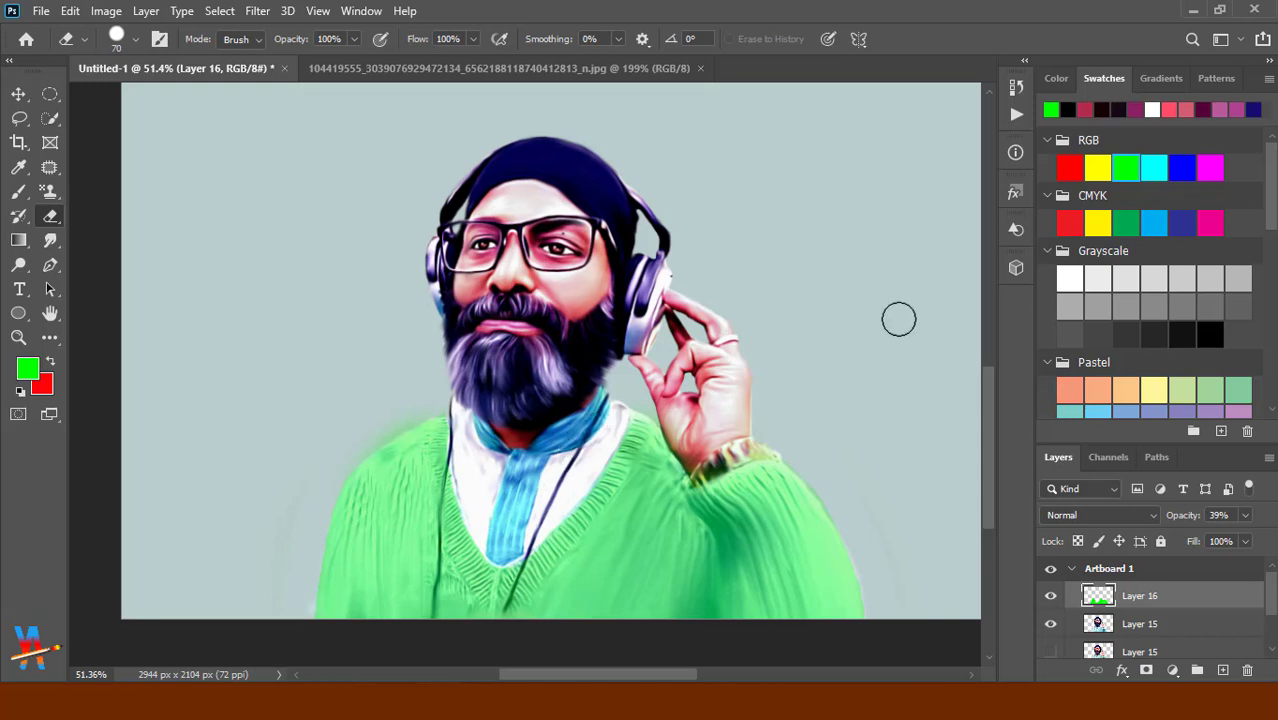
{"action": "left_click_drag", "start_coordinate": [1218, 538], "coordinate": [1221, 548]}
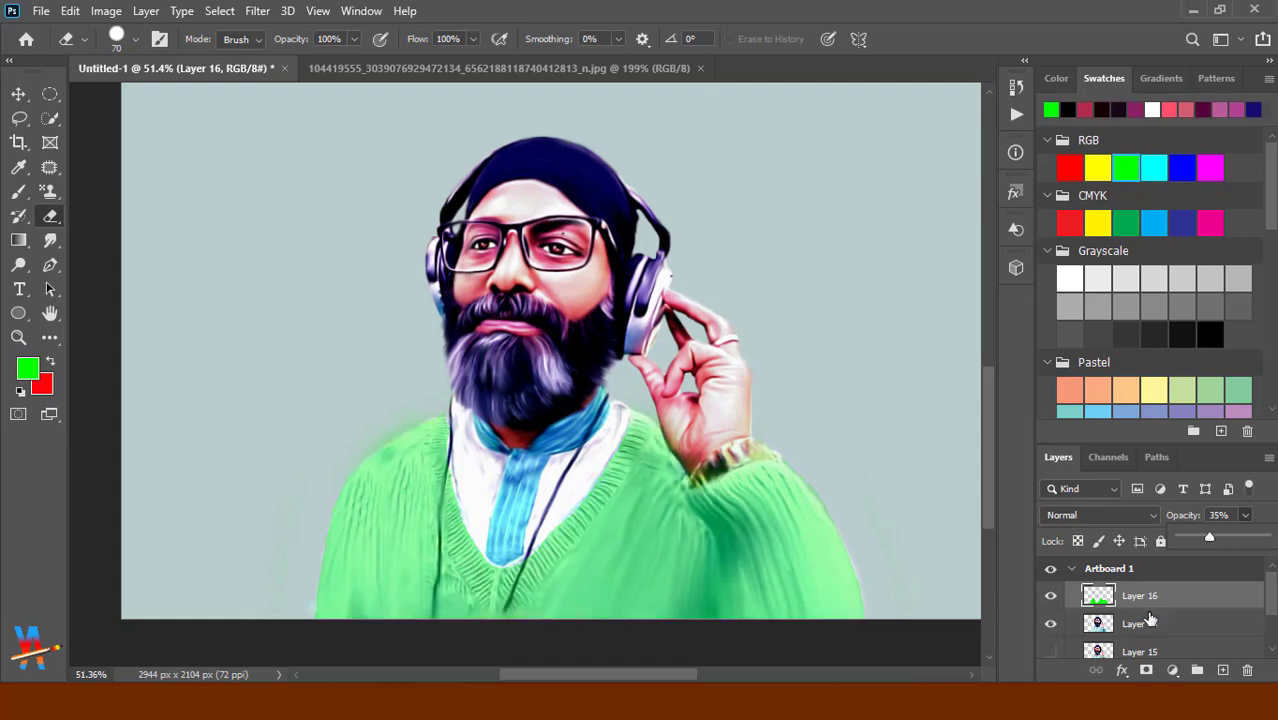
Colorize the green layer with Hue/Saturation: Hue +70, Saturation +100, Lightness +2.
{"action": "left_click", "coordinate": [106, 11]}
{"action": "left_click", "coordinate": [390, 155]}
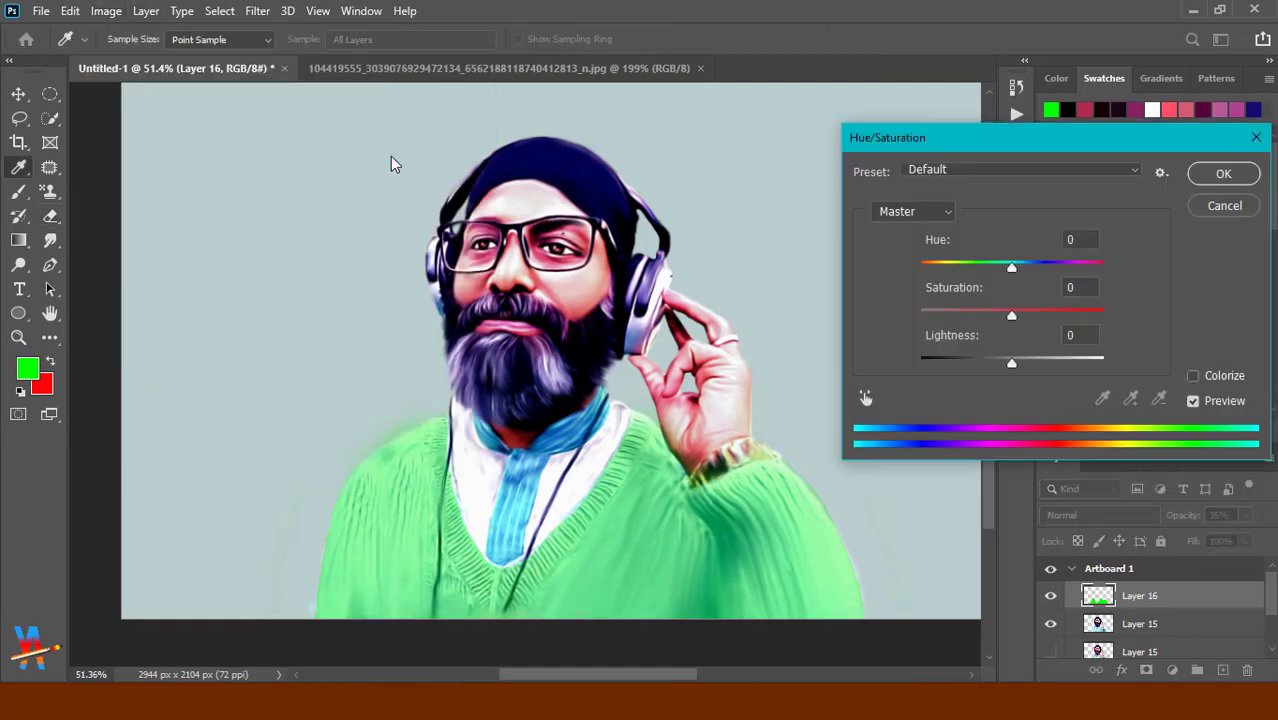
{"action": "left_click", "coordinate": [1192, 377]}
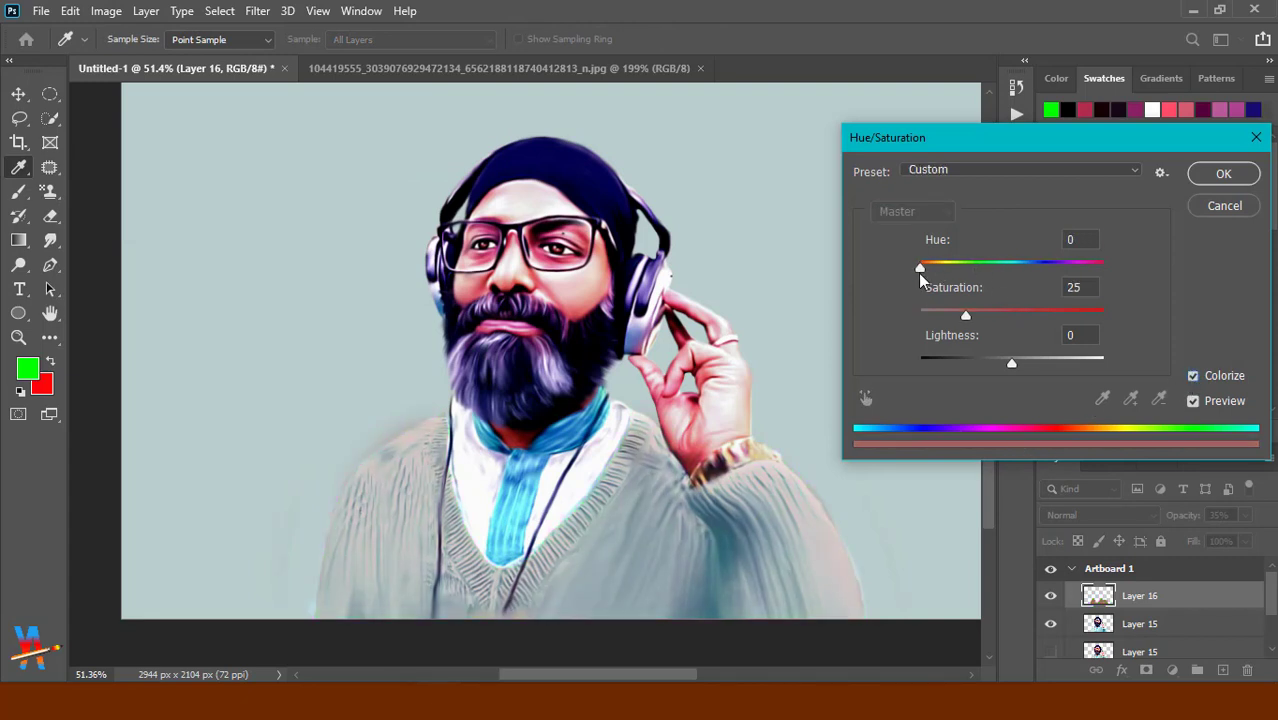
{"action": "left_click_drag", "start_coordinate": [918, 273], "coordinate": [1116, 280]}
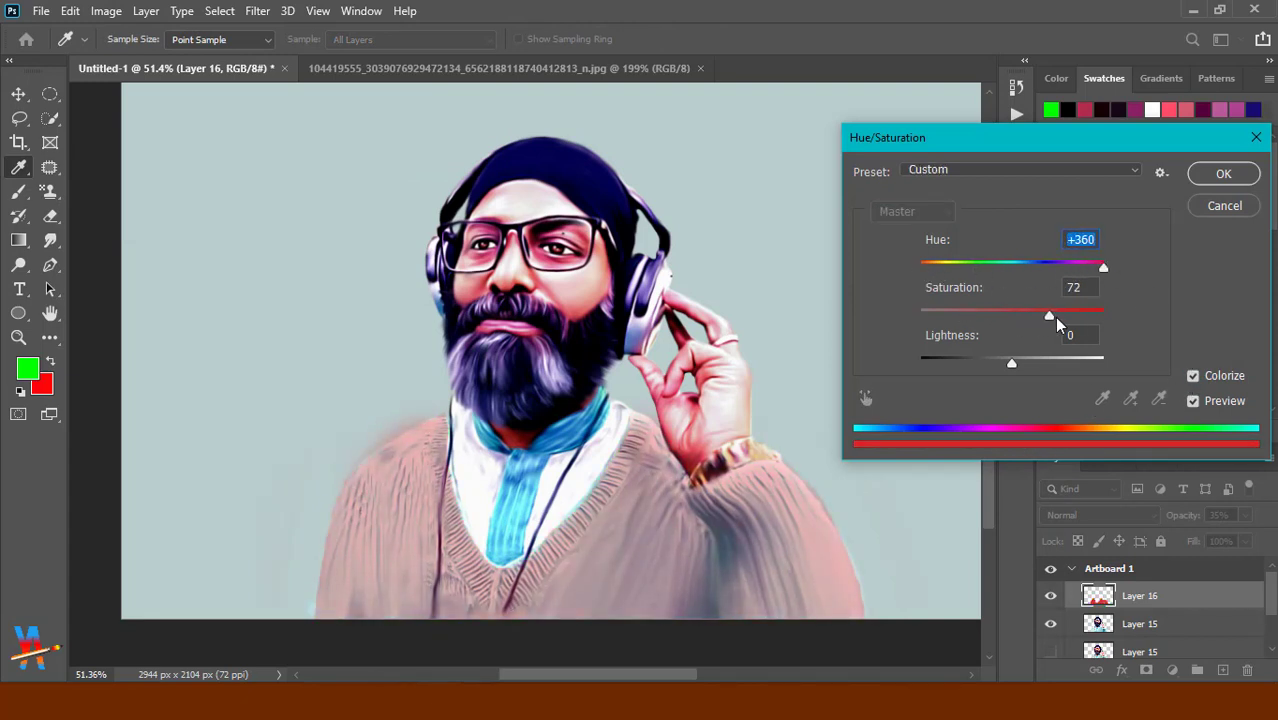
{"action": "mouse_move", "coordinate": [1011, 362]}
{"action": "left_mouse_down"}
{"action": "mouse_move", "coordinate": [1061, 362]}
{"action": "mouse_move", "coordinate": [990, 362]}
{"action": "left_mouse_up"}
{"action": "left_click_drag", "start_coordinate": [1097, 268], "coordinate": [956, 268]}
{"action": "left_click_drag", "start_coordinate": [1005, 364], "coordinate": [1011, 364]}
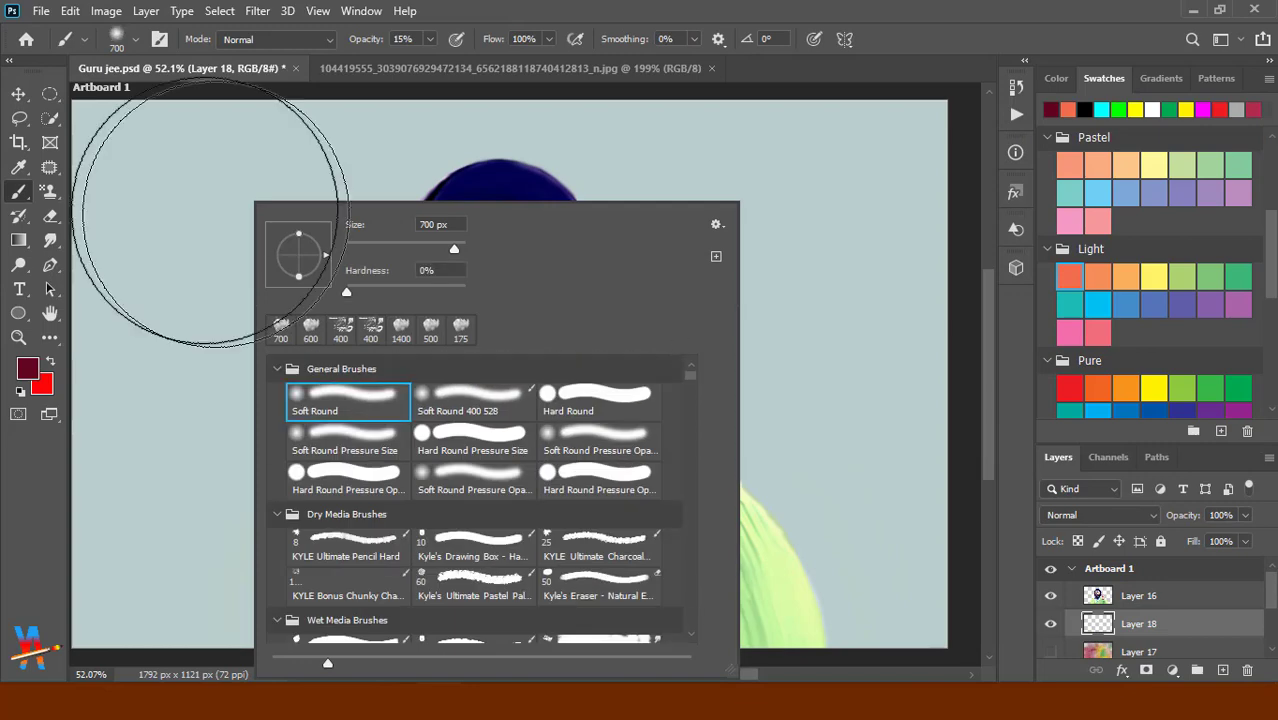
{"action": "left_click", "coordinate": [210, 210]}
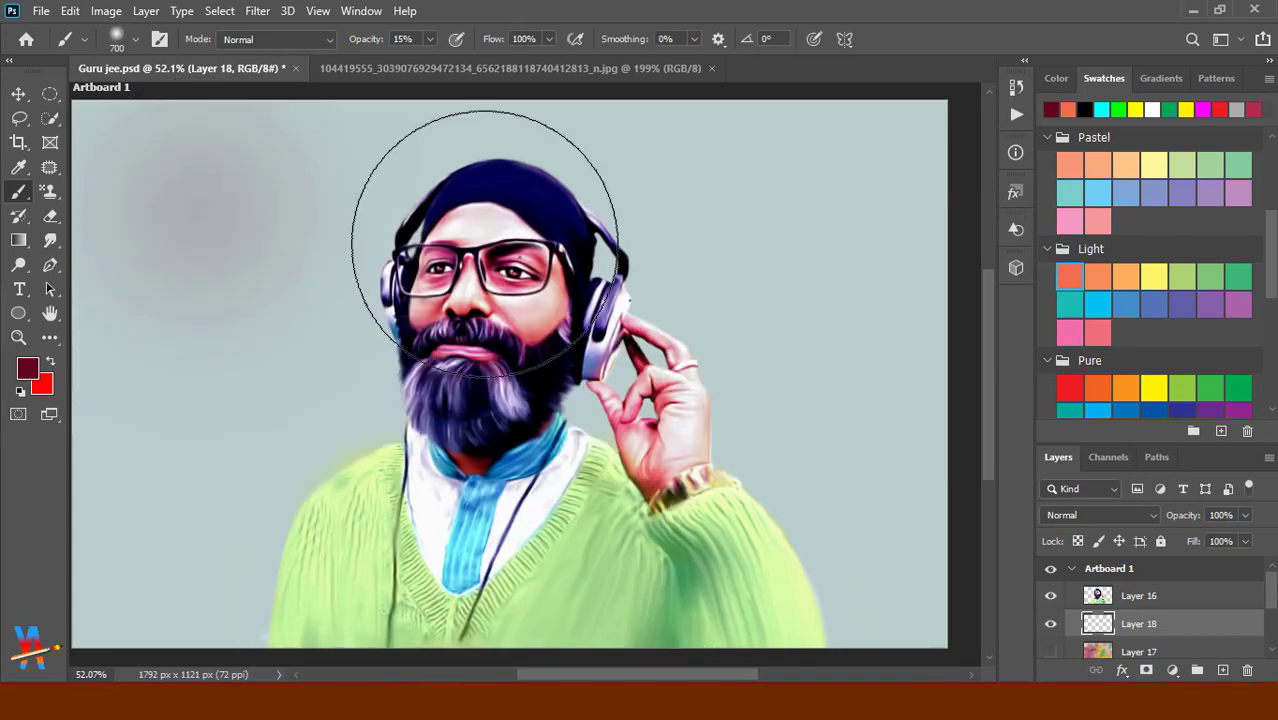
With an 1100 px brush, wash the background around the man in a soft pinkish tone.
{"action": "key", "text": "bracketright"}
{"action": "key", "text": "bracketright"}
{"action": "key", "text": "bracketright"}
{"action": "key", "text": "bracketright"}
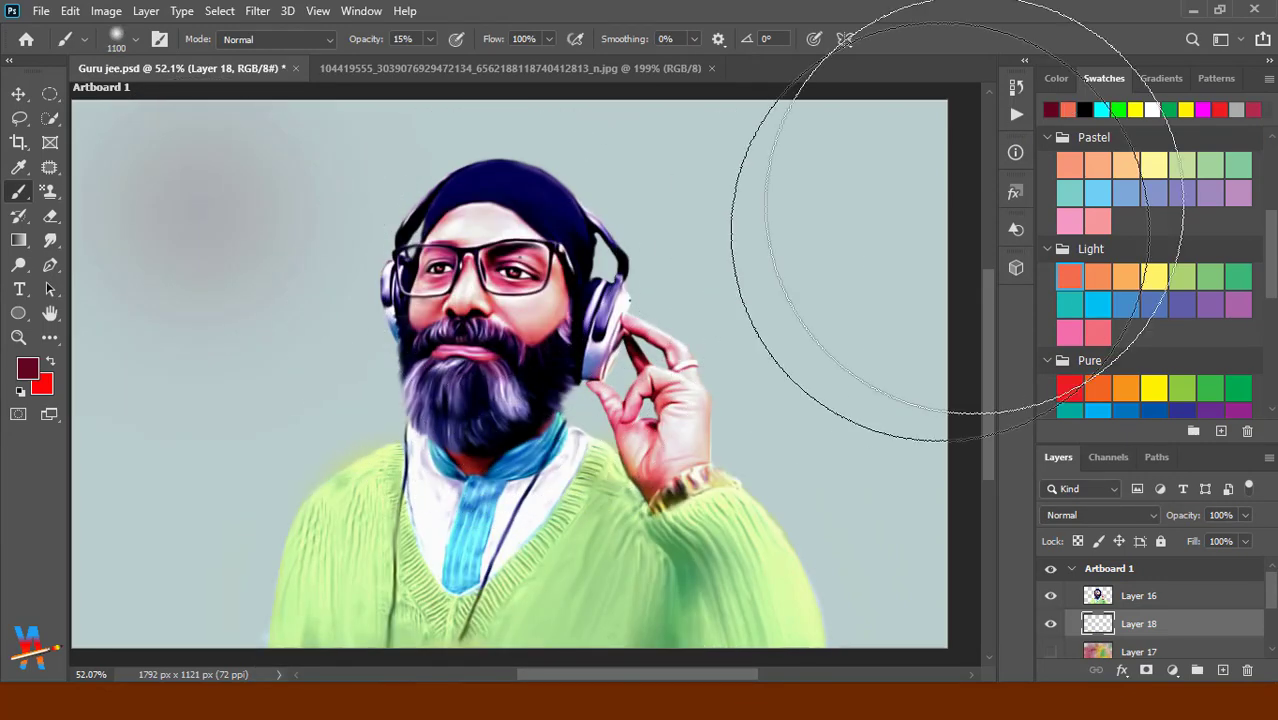
{"action": "key", "text": "bracketright"}
{"action": "mouse_move", "coordinate": [502, 342]}
{"action": "left_mouse_down"}
{"action": "mouse_move", "coordinate": [485, 428]}
{"action": "mouse_move", "coordinate": [525, 365]}
{"action": "left_mouse_up"}
{"action": "left_click", "coordinate": [430, 39]}
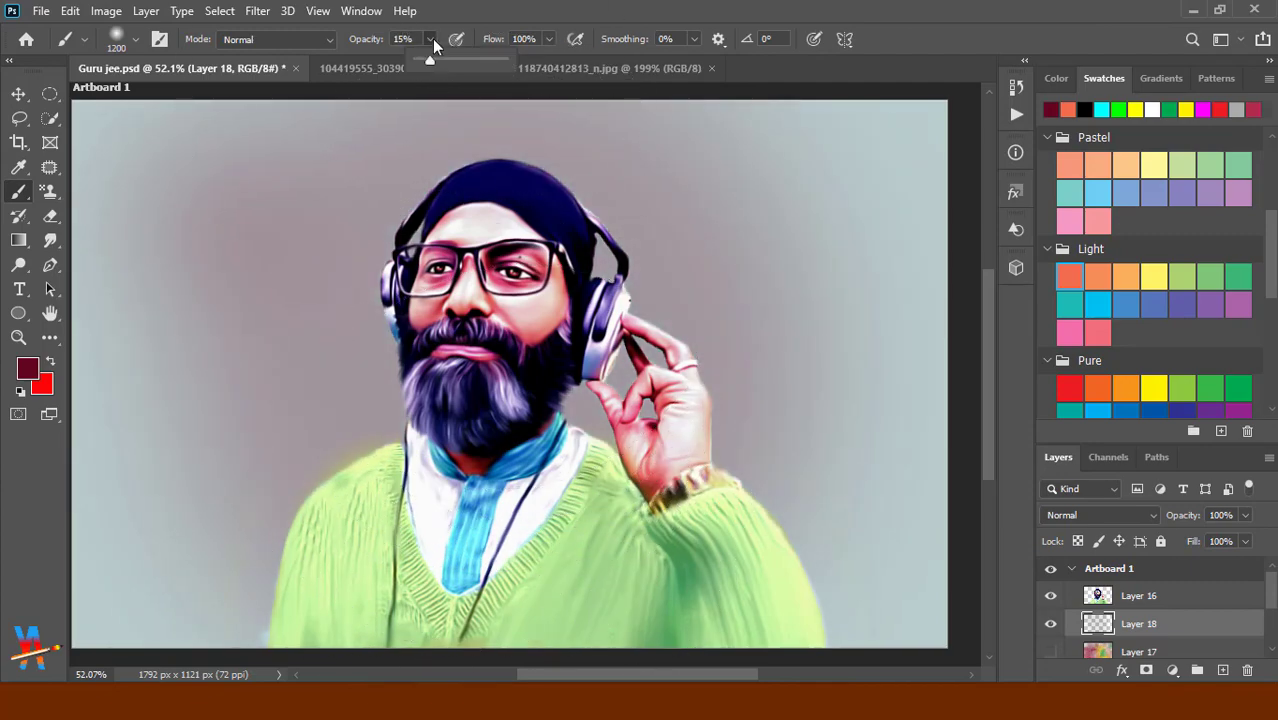
{"action": "mouse_move", "coordinate": [442, 271]}
{"action": "left_mouse_down"}
{"action": "mouse_move", "coordinate": [448, 342]}
{"action": "mouse_move", "coordinate": [613, 456]}
{"action": "mouse_move", "coordinate": [343, 690]}
{"action": "mouse_move", "coordinate": [570, 343]}
{"action": "mouse_move", "coordinate": [800, 320]}
{"action": "mouse_move", "coordinate": [365, 308]}
{"action": "mouse_move", "coordinate": [80, 560]}
{"action": "left_mouse_up"}
Paint the background with loose red, magenta, peach-pink and green strokes.
{"action": "left_click", "coordinate": [1217, 110]}
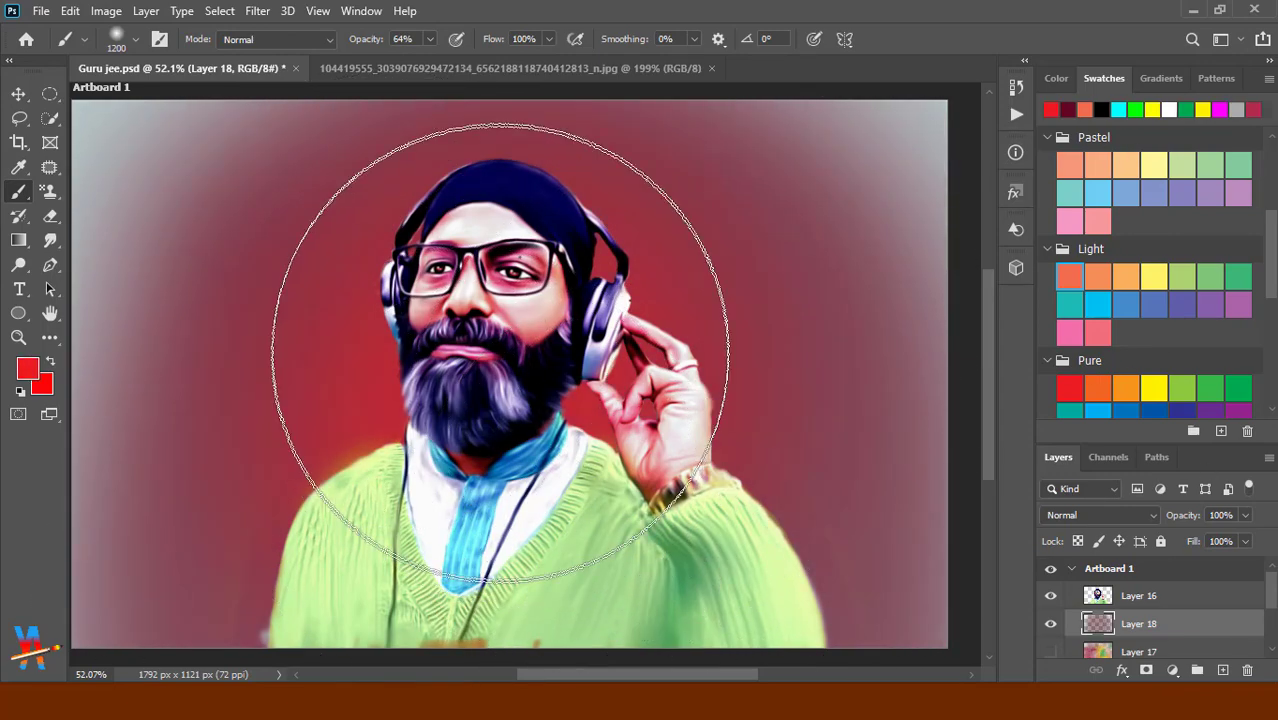
{"action": "mouse_move", "coordinate": [442, 277]}
{"action": "left_mouse_down"}
{"action": "mouse_move", "coordinate": [727, 499]}
{"action": "mouse_move", "coordinate": [314, 613]}
{"action": "left_mouse_up"}
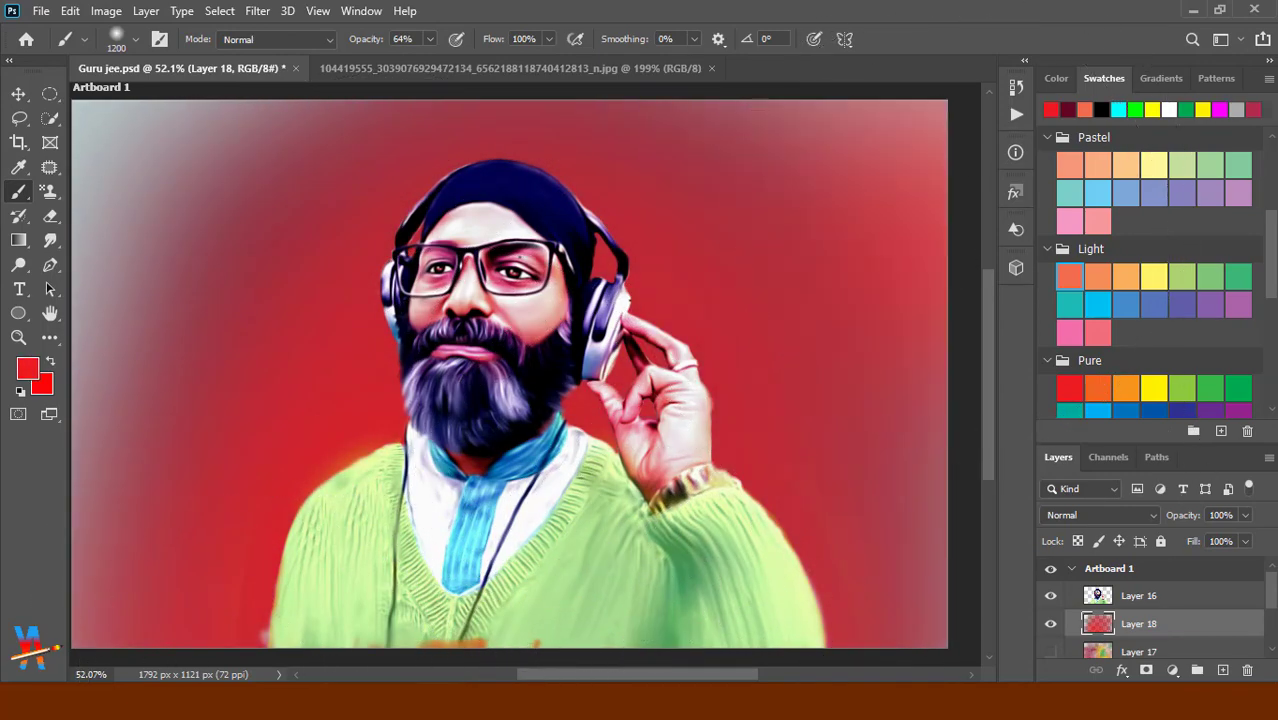
{"action": "left_click", "coordinate": [1220, 109]}
{"action": "mouse_move", "coordinate": [690, 330]}
{"action": "left_mouse_down"}
{"action": "mouse_move", "coordinate": [685, 470]}
{"action": "mouse_move", "coordinate": [560, 560]}
{"action": "mouse_move", "coordinate": [400, 570]}
{"action": "left_mouse_up"}
{"action": "left_click", "coordinate": [1098, 165]}
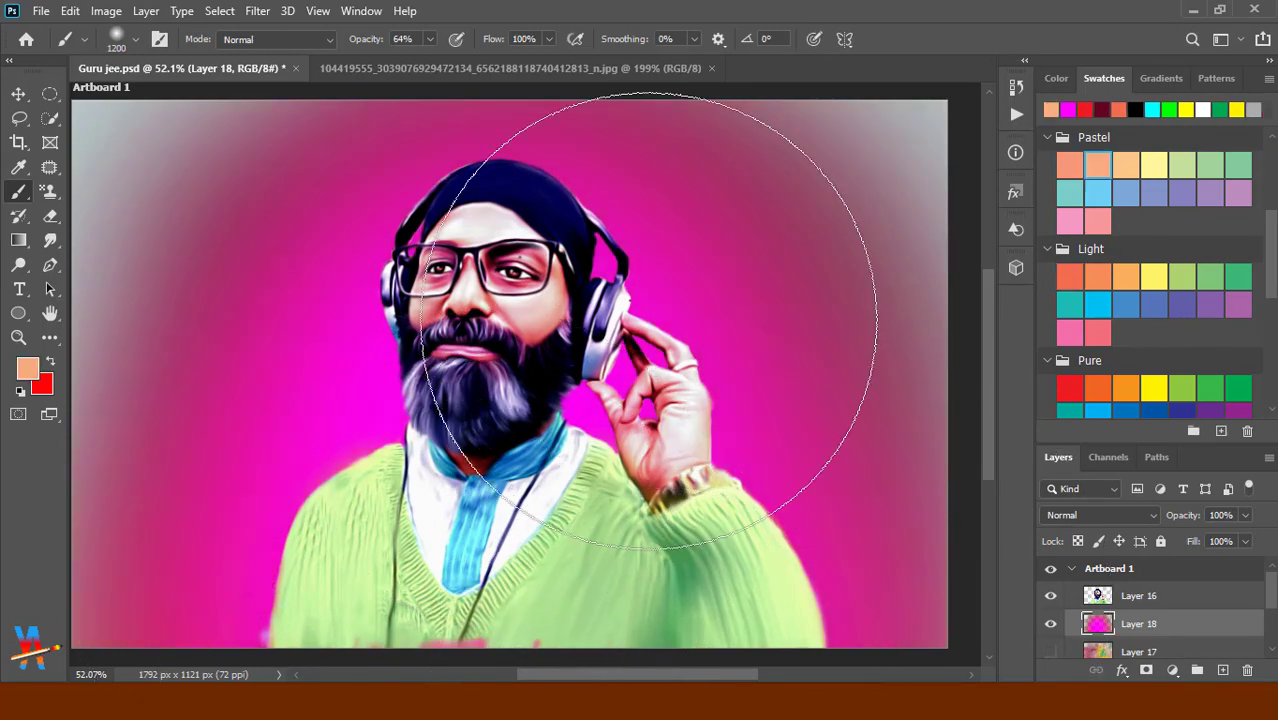
{"action": "left_click_drag", "start_coordinate": [699, 271], "coordinate": [693, 648]}
{"action": "left_click", "coordinate": [1177, 109]}
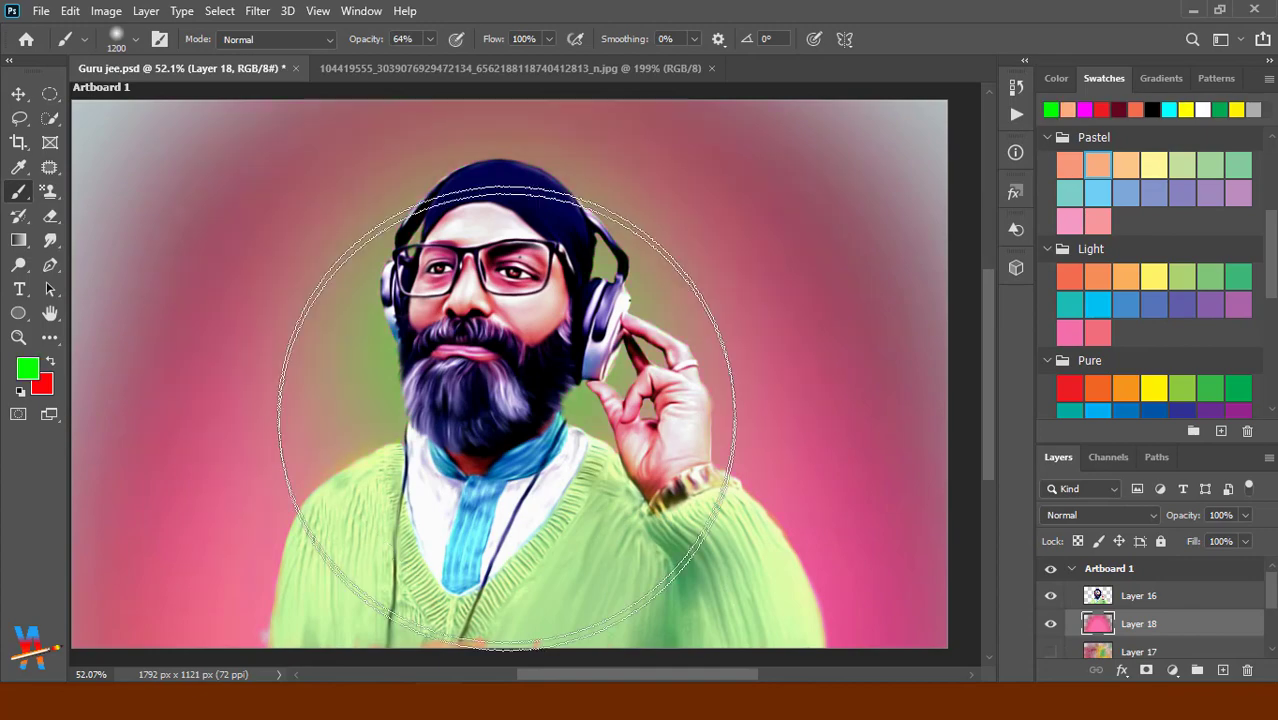
{"action": "mouse_move", "coordinate": [548, 400]}
{"action": "left_mouse_down"}
{"action": "mouse_move", "coordinate": [613, 665]}
{"action": "mouse_move", "coordinate": [310, 580]}
{"action": "left_mouse_up"}
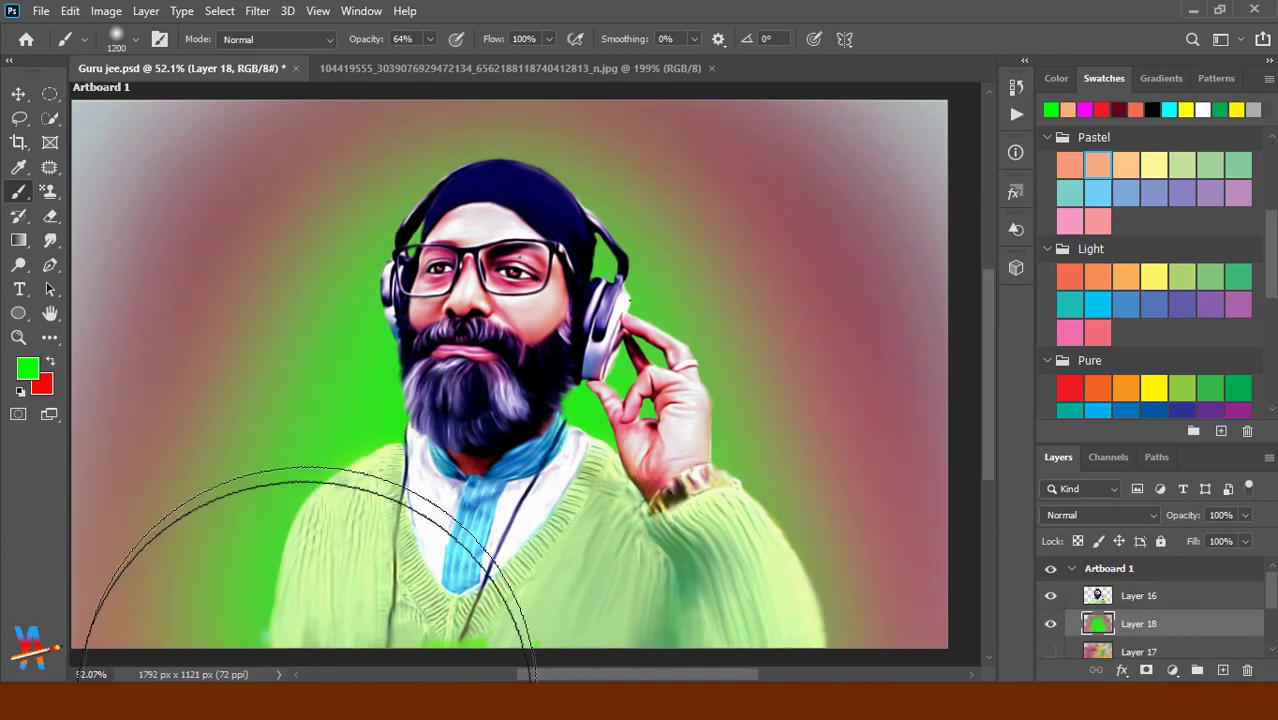
Add yellow-green, orange-red around the head, and green left of the beard with a smaller brush.
{"action": "scroll", "coordinate": [1150, 280], "scroll_direction": "up", "scroll_amount": 3}
{"action": "scroll", "coordinate": [1150, 280], "scroll_direction": "up", "scroll_amount": 3}
{"action": "left_click", "coordinate": [1098, 168]}
{"action": "mouse_move", "coordinate": [510, 380]}
{"action": "left_mouse_down"}
{"action": "mouse_move", "coordinate": [528, 570]}
{"action": "mouse_move", "coordinate": [545, 600]}
{"action": "mouse_move", "coordinate": [670, 600]}
{"action": "mouse_move", "coordinate": [650, 600]}
{"action": "left_mouse_up"}
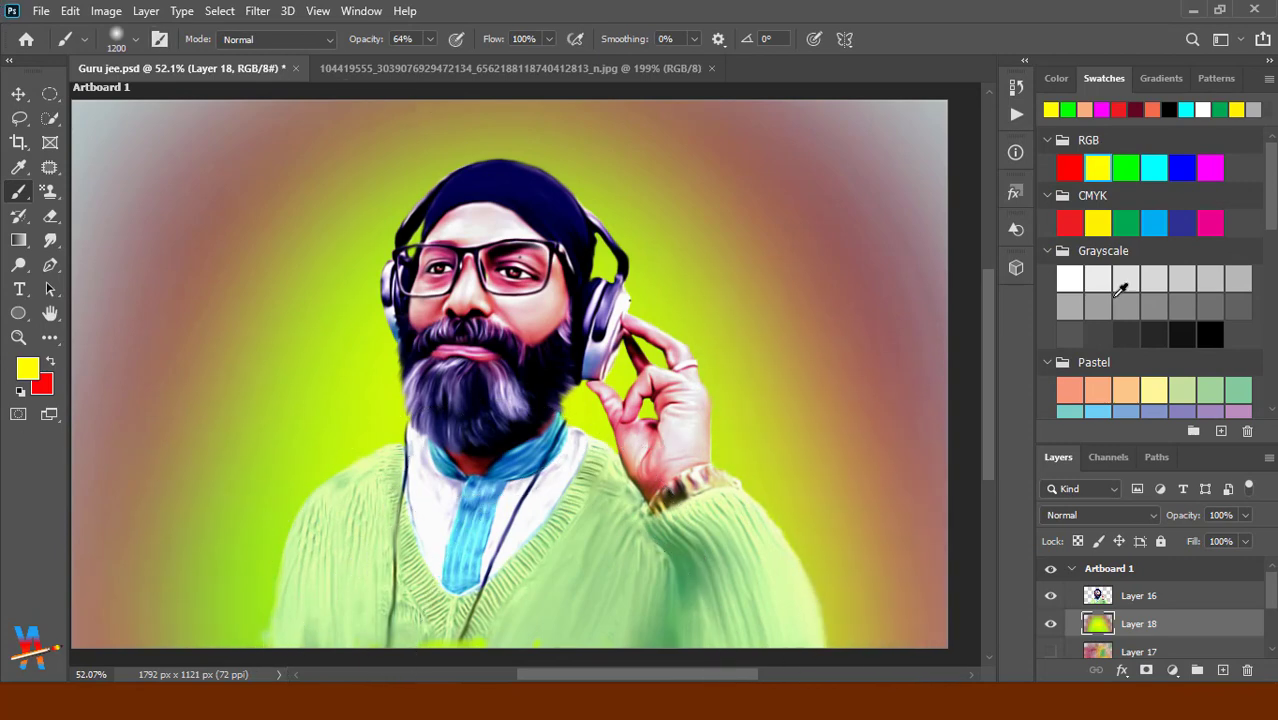
{"action": "key", "text": "bracketleft"}
{"action": "key", "text": "bracketleft"}
{"action": "key", "text": "bracketleft"}
{"action": "left_click", "coordinate": [1070, 165]}
{"action": "mouse_move", "coordinate": [610, 300]}
{"action": "left_mouse_down"}
{"action": "mouse_move", "coordinate": [580, 260]}
{"action": "mouse_move", "coordinate": [670, 457]}
{"action": "mouse_move", "coordinate": [690, 610]}
{"action": "left_mouse_up"}
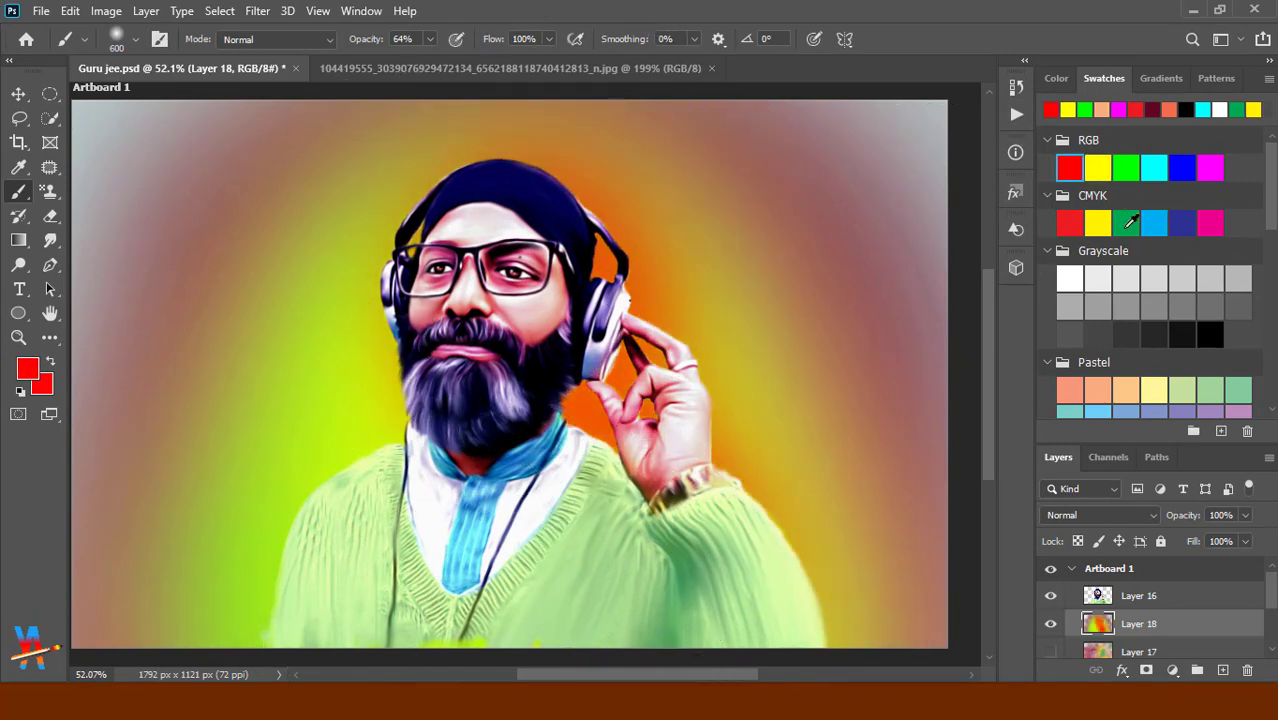
{"action": "left_click", "coordinate": [1127, 222]}
{"action": "mouse_move", "coordinate": [400, 270]}
{"action": "left_mouse_down"}
{"action": "mouse_move", "coordinate": [480, 235]}
{"action": "mouse_move", "coordinate": [309, 708]}
{"action": "left_mouse_up"}
Darken with maroon, brush red around head and hand, and add a yellow-orange glow.
{"action": "left_click", "coordinate": [1165, 110]}
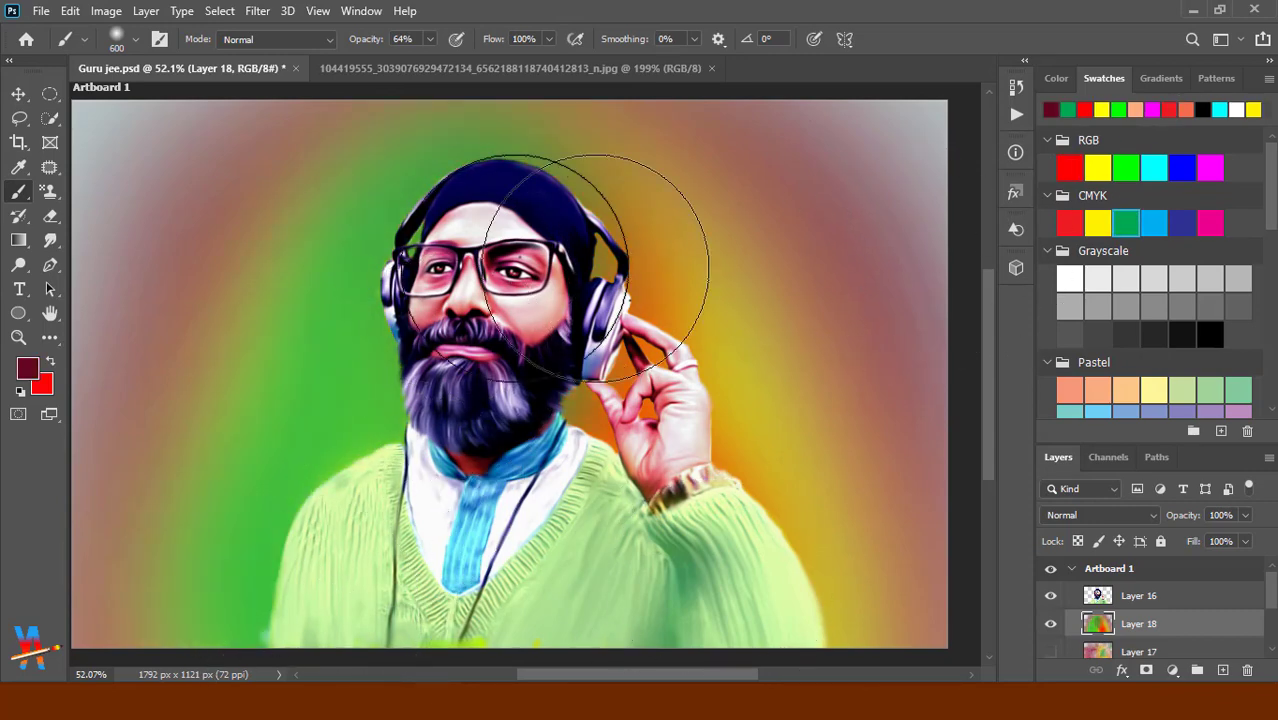
{"action": "mouse_move", "coordinate": [513, 171]}
{"action": "left_mouse_down"}
{"action": "mouse_move", "coordinate": [500, 145]}
{"action": "mouse_move", "coordinate": [600, 200]}
{"action": "mouse_move", "coordinate": [738, 600]}
{"action": "mouse_move", "coordinate": [285, 630]}
{"action": "mouse_move", "coordinate": [670, 528]}
{"action": "mouse_move", "coordinate": [540, 228]}
{"action": "left_mouse_up"}
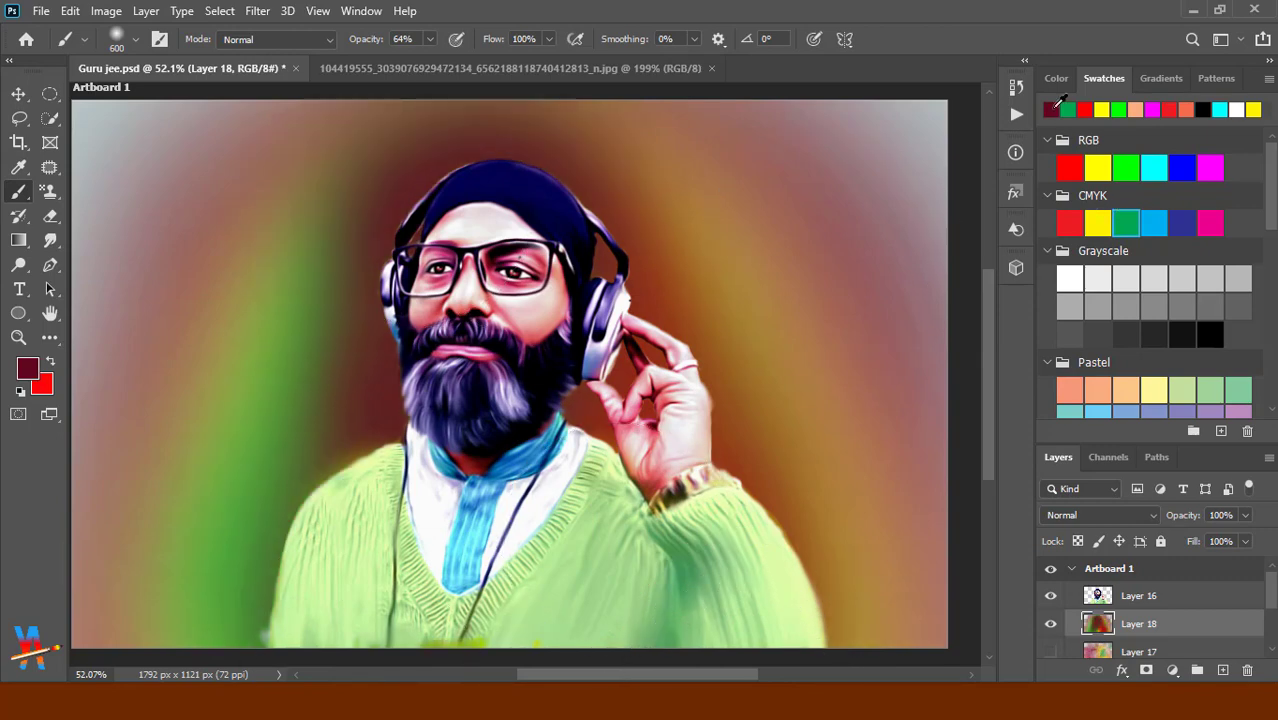
{"action": "left_click", "coordinate": [1069, 168]}
{"action": "mouse_move", "coordinate": [613, 314]}
{"action": "left_mouse_down"}
{"action": "mouse_move", "coordinate": [613, 471]}
{"action": "mouse_move", "coordinate": [642, 543]}
{"action": "mouse_move", "coordinate": [343, 565]}
{"action": "mouse_move", "coordinate": [912, 580]}
{"action": "left_mouse_up"}
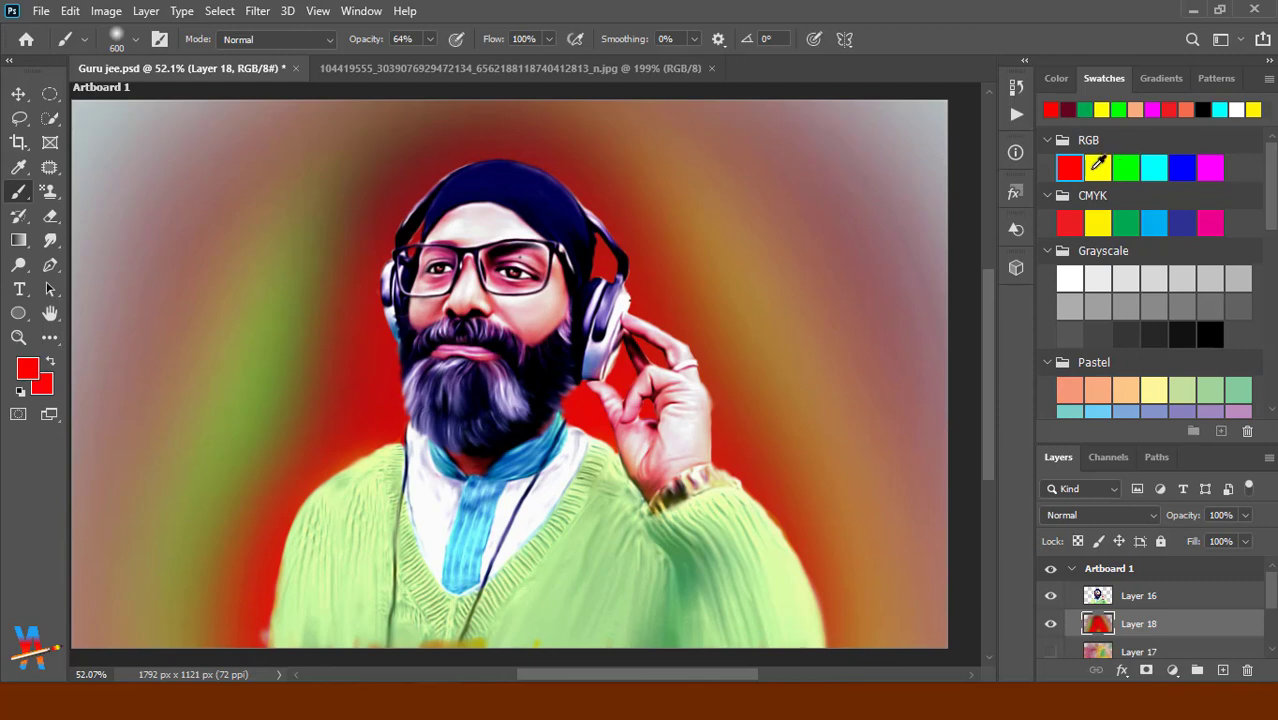
{"action": "left_click", "coordinate": [1097, 165]}
{"action": "mouse_move", "coordinate": [390, 310]}
{"action": "left_mouse_down"}
{"action": "mouse_move", "coordinate": [620, 320]}
{"action": "mouse_move", "coordinate": [330, 540]}
{"action": "mouse_move", "coordinate": [599, 556]}
{"action": "mouse_move", "coordinate": [393, 520]}
{"action": "left_mouse_up"}
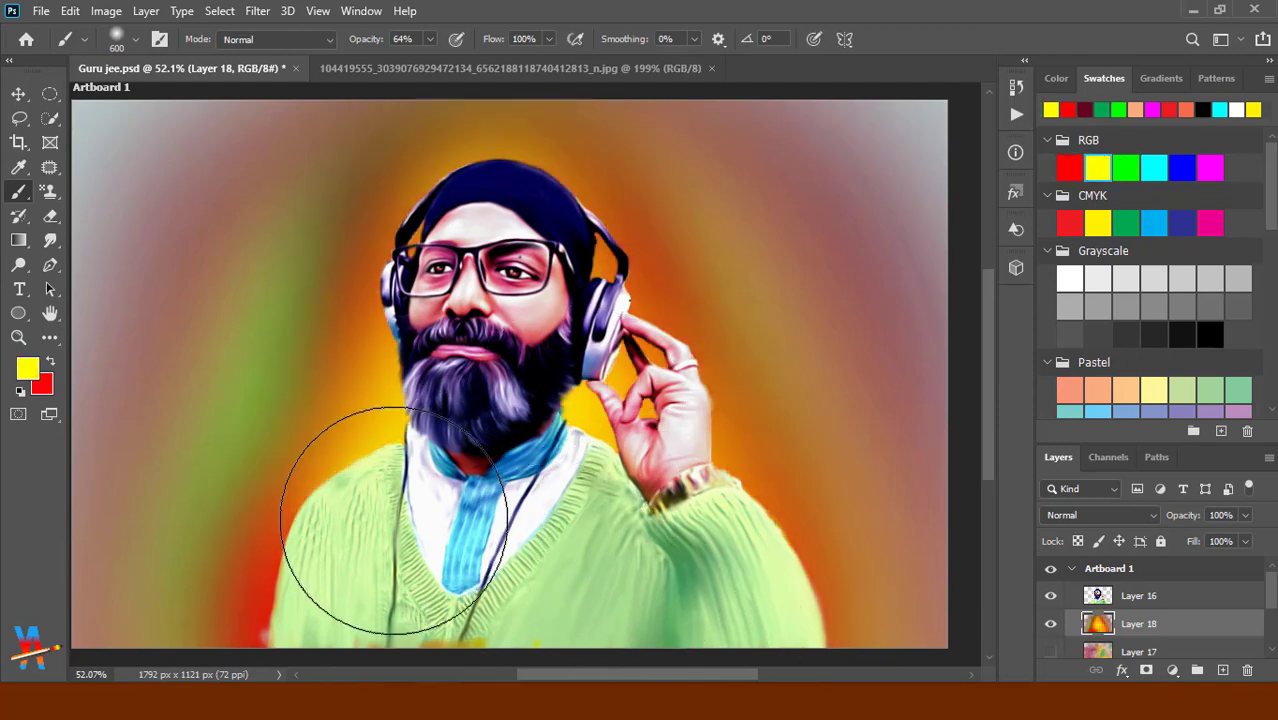
{"action": "left_click", "coordinate": [50, 240]}
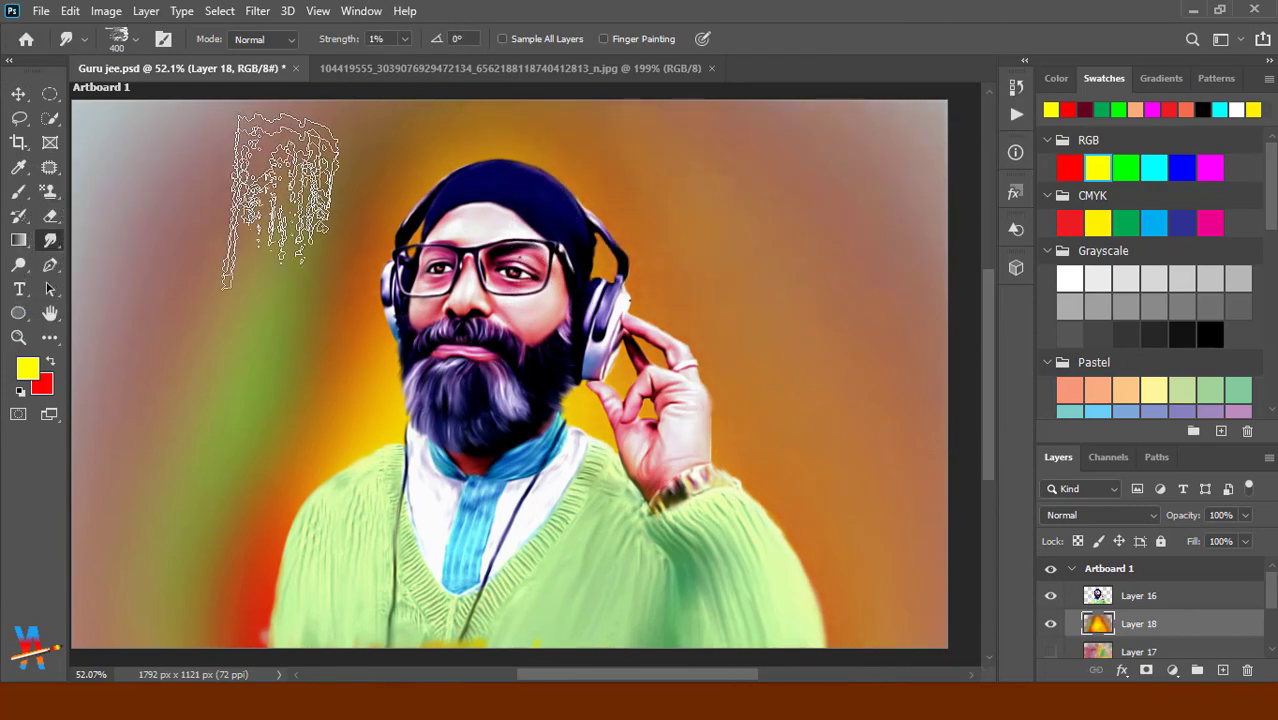
{"action": "right_click", "coordinate": [400, 190]}
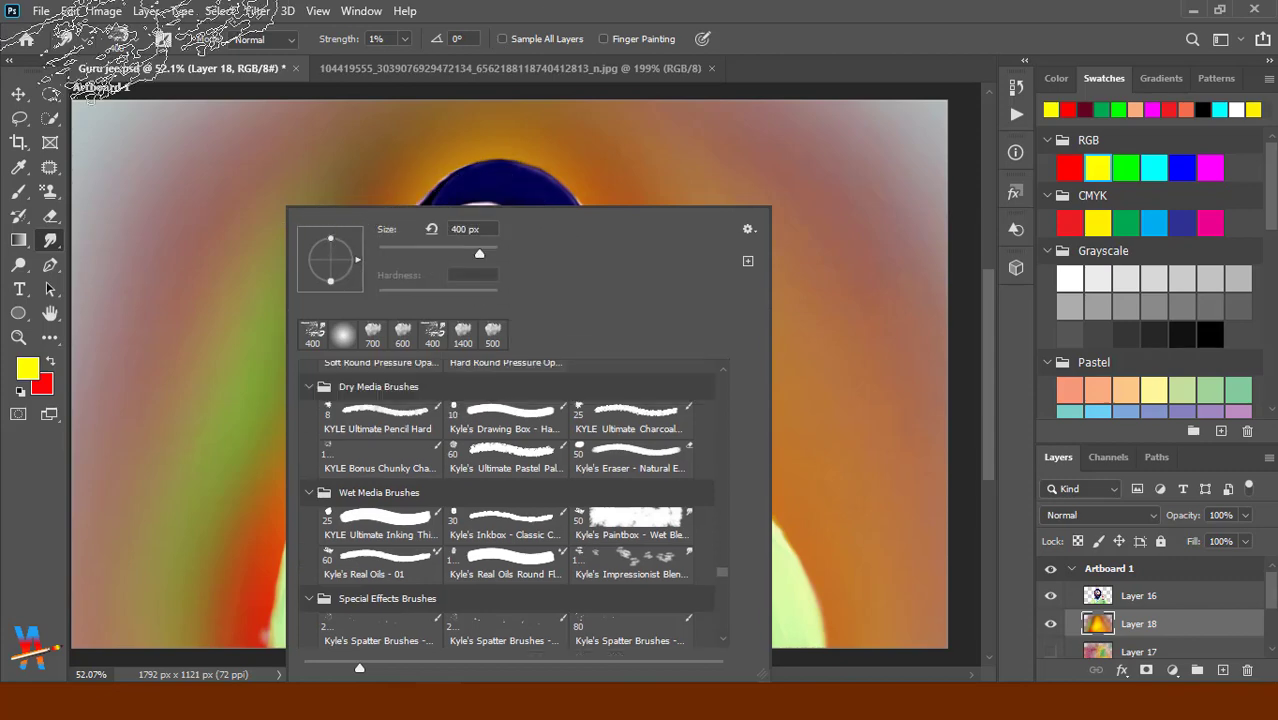
{"action": "left_click", "coordinate": [800, 200]}
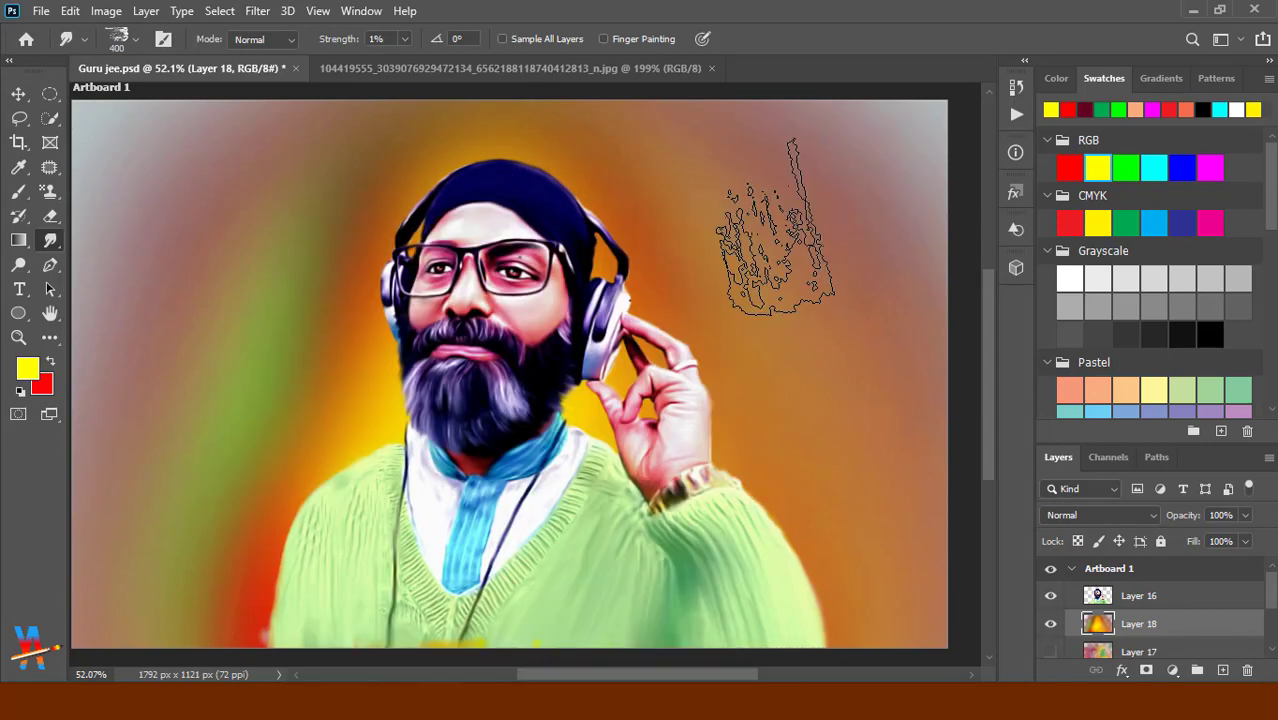
{"action": "key", "text": "bracketleft"}
{"action": "key", "text": "bracketleft"}
{"action": "key", "text": "bracketleft"}
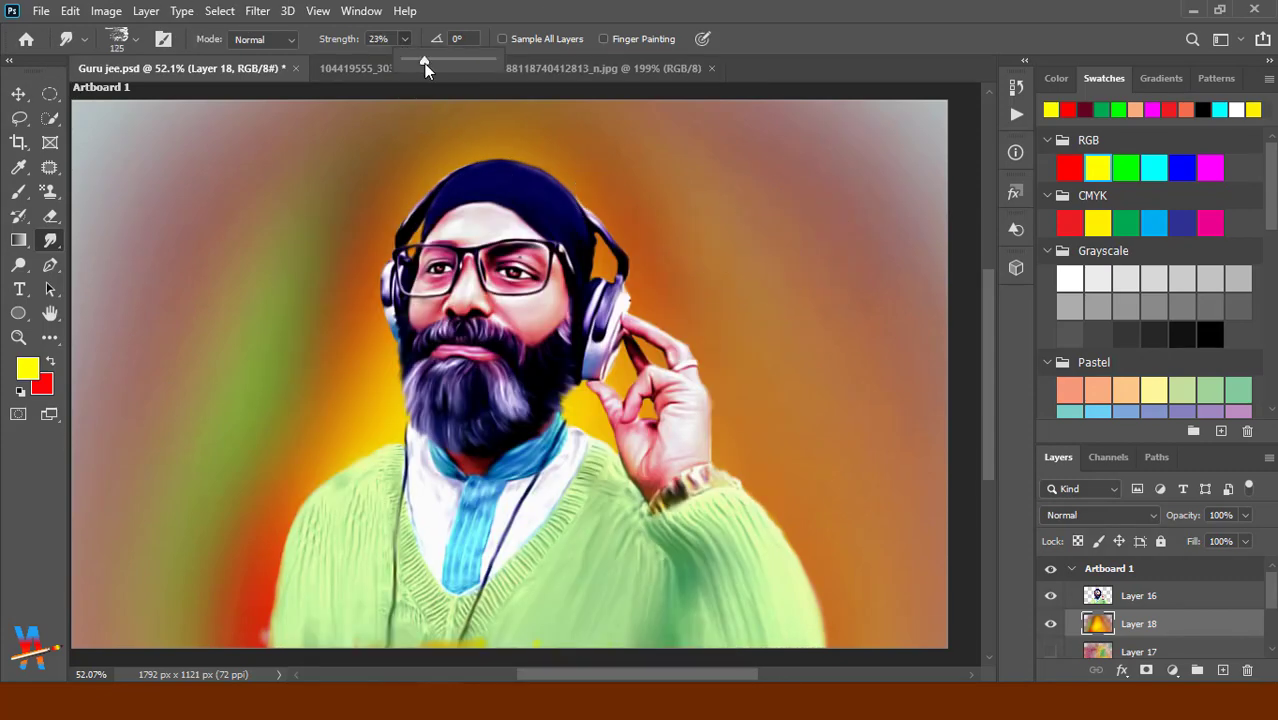
{"action": "key", "text": "bracketright"}
{"action": "key", "text": "bracketright"}
{"action": "key", "text": "bracketright"}
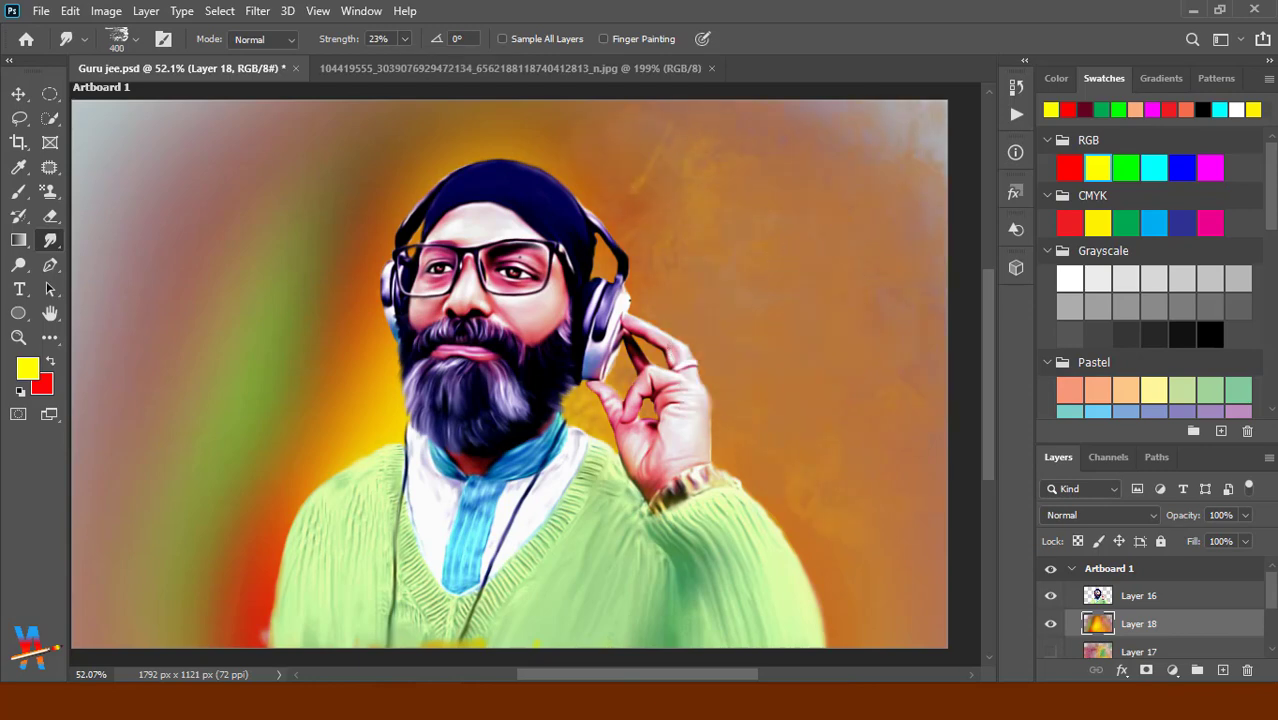
{"action": "left_click_drag", "start_coordinate": [230, 500], "coordinate": [243, 285]}
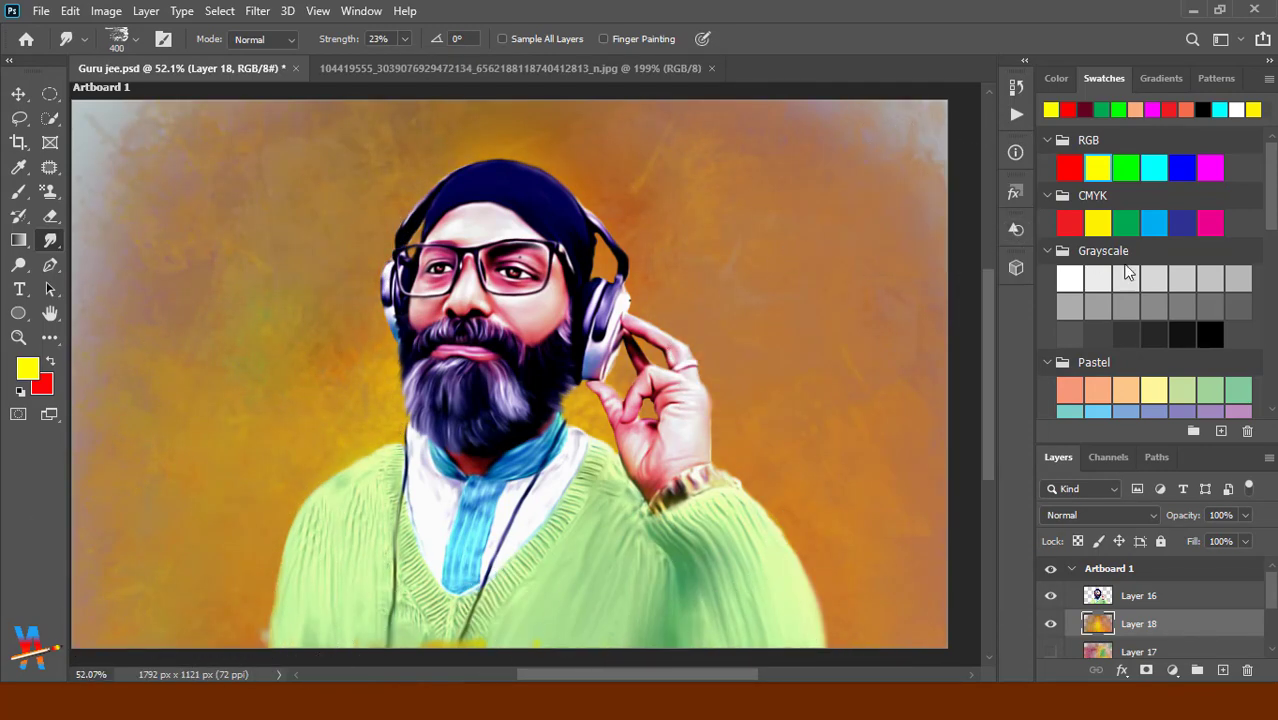
{"action": "left_click", "coordinate": [1195, 599]}
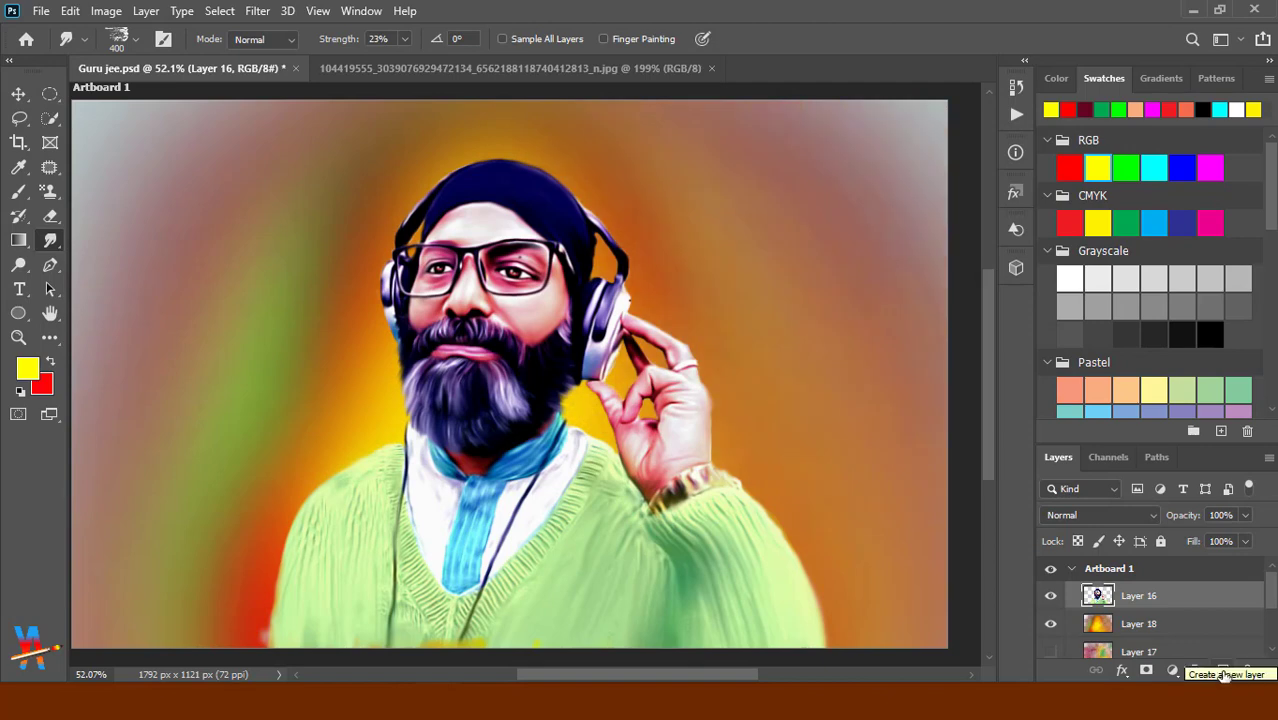
Sample a brown-orange colour from the image with the Eyedropper.
{"action": "right_click", "coordinate": [330, 215]}
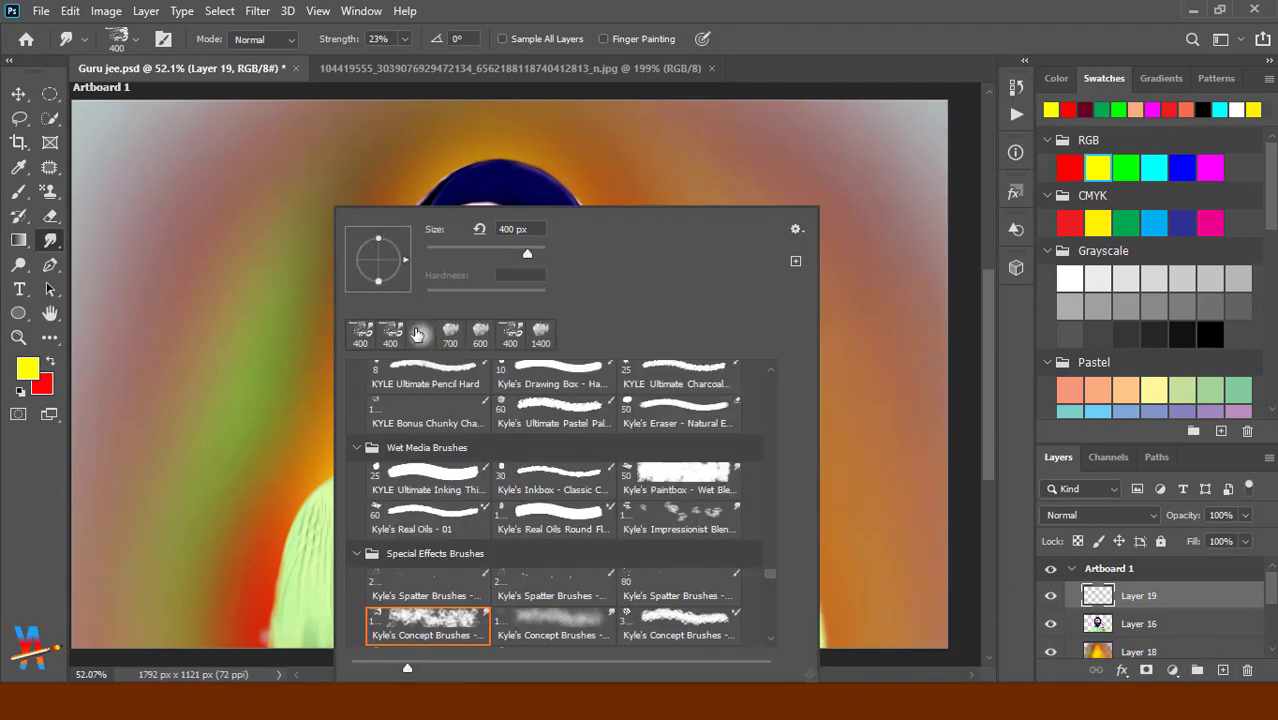
{"action": "key", "text": "Escape"}
{"action": "key", "text": "i"}
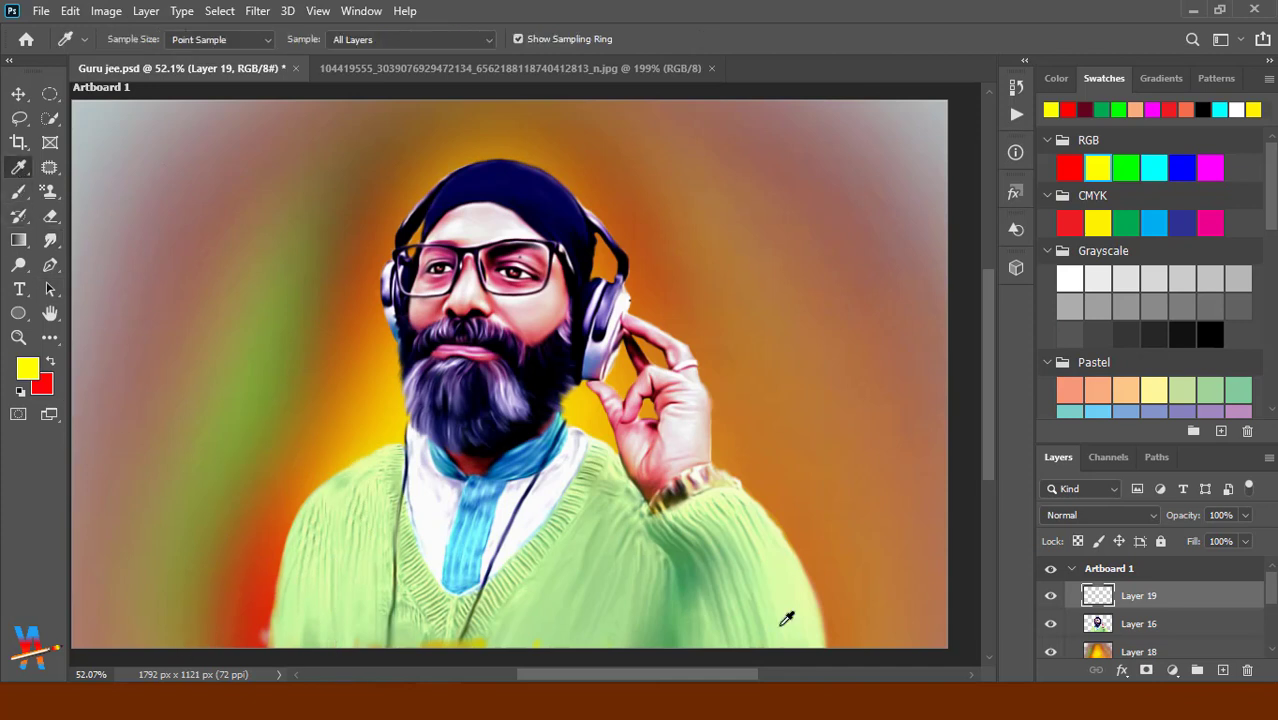
{"action": "left_click", "coordinate": [885, 632]}
{"action": "scroll", "coordinate": [660, 412], "scroll_direction": "down", "scroll_amount": 2}
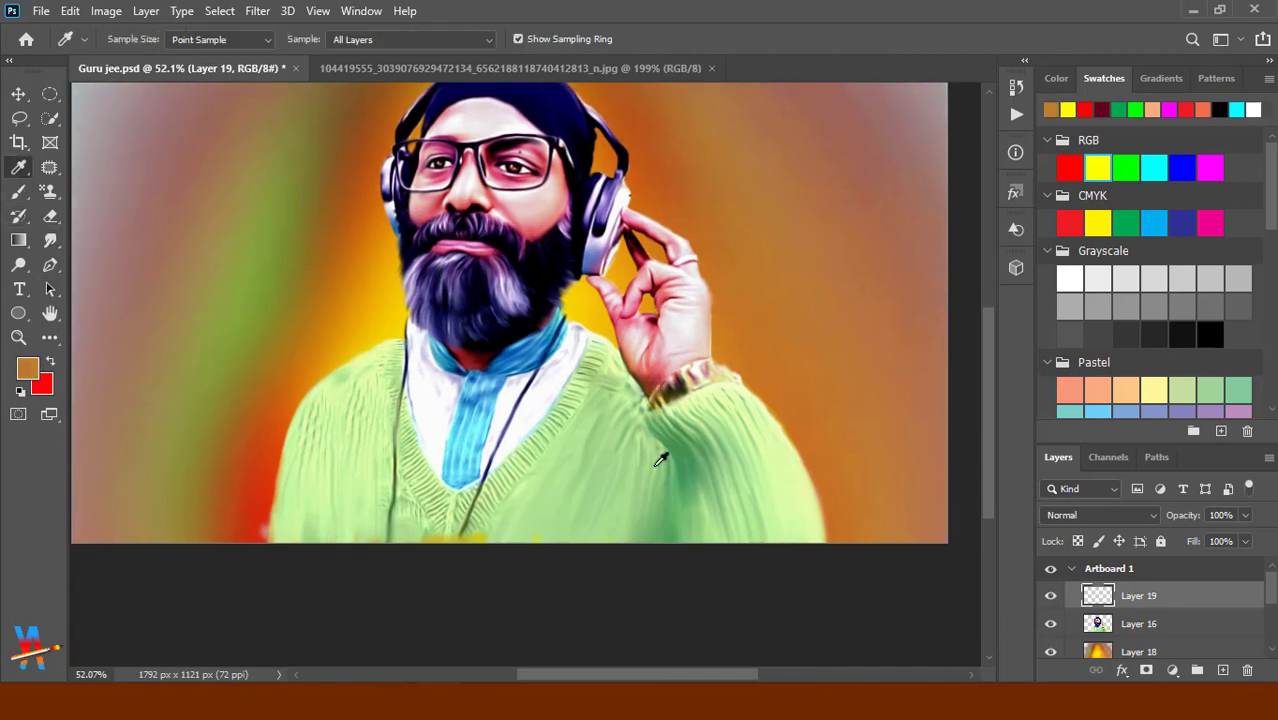
{"action": "left_click", "coordinate": [16, 200]}
Try brown, pale orange and yellow strokes along the sweater bottom, undoing the rejected ones.
{"action": "left_click_drag", "start_coordinate": [860, 612], "coordinate": [677, 592]}
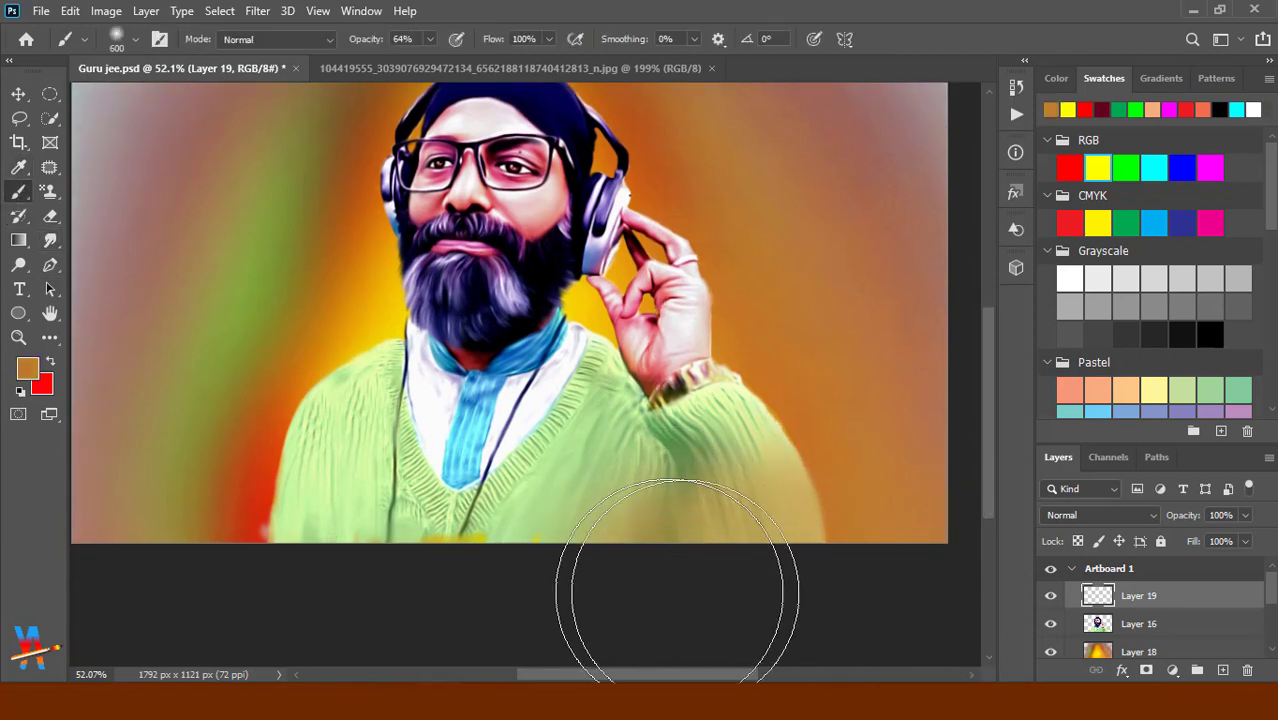
{"action": "key", "text": "bracketleft"}
{"action": "key", "text": "bracketleft"}
{"action": "key", "text": "bracketleft"}
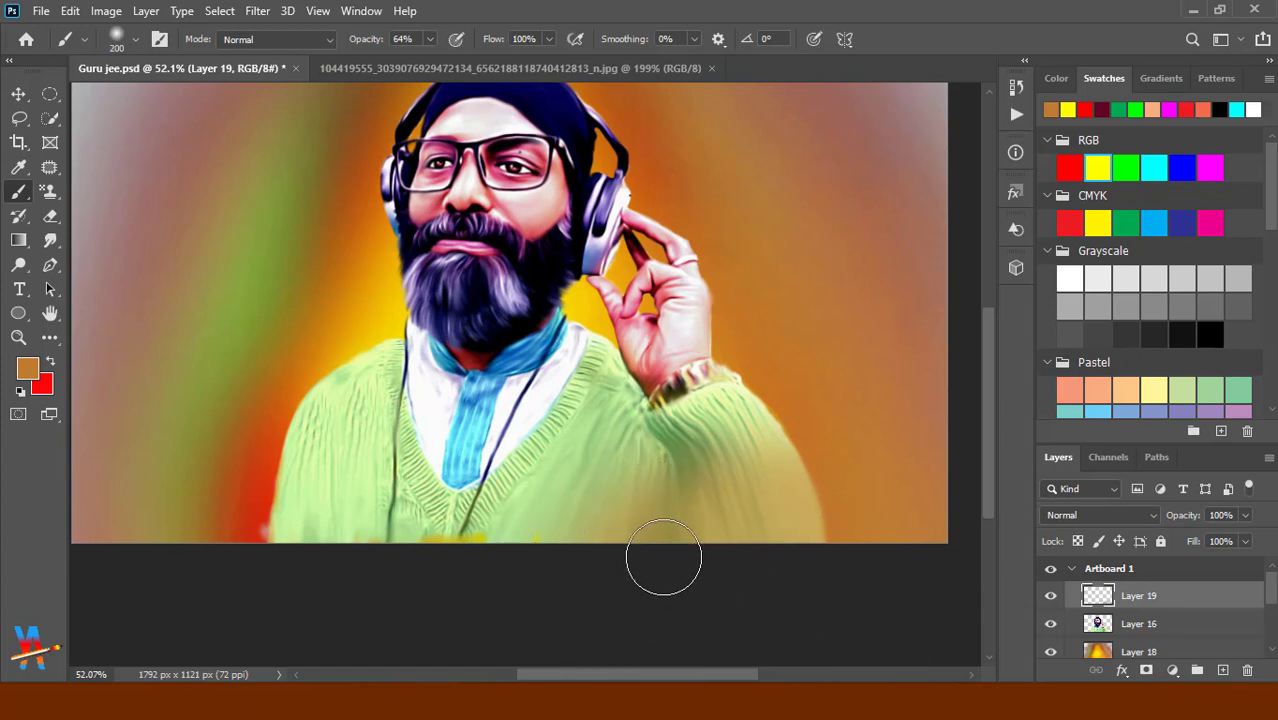
{"action": "key", "text": "ctrl+z"}
{"action": "mouse_move", "coordinate": [815, 563]}
{"action": "left_mouse_down"}
{"action": "mouse_move", "coordinate": [480, 575]}
{"action": "mouse_move", "coordinate": [266, 556]}
{"action": "left_mouse_up"}
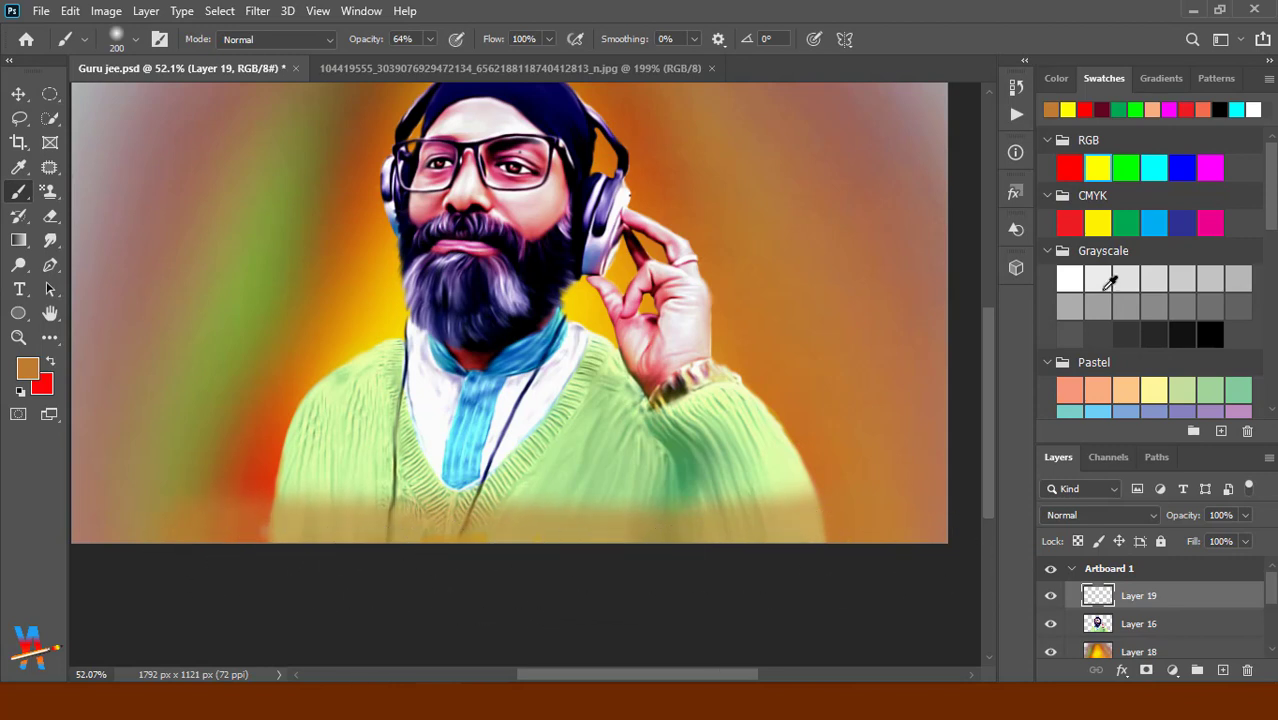
{"action": "left_click", "coordinate": [1100, 166]}
{"action": "left_click_drag", "start_coordinate": [947, 590], "coordinate": [192, 554]}
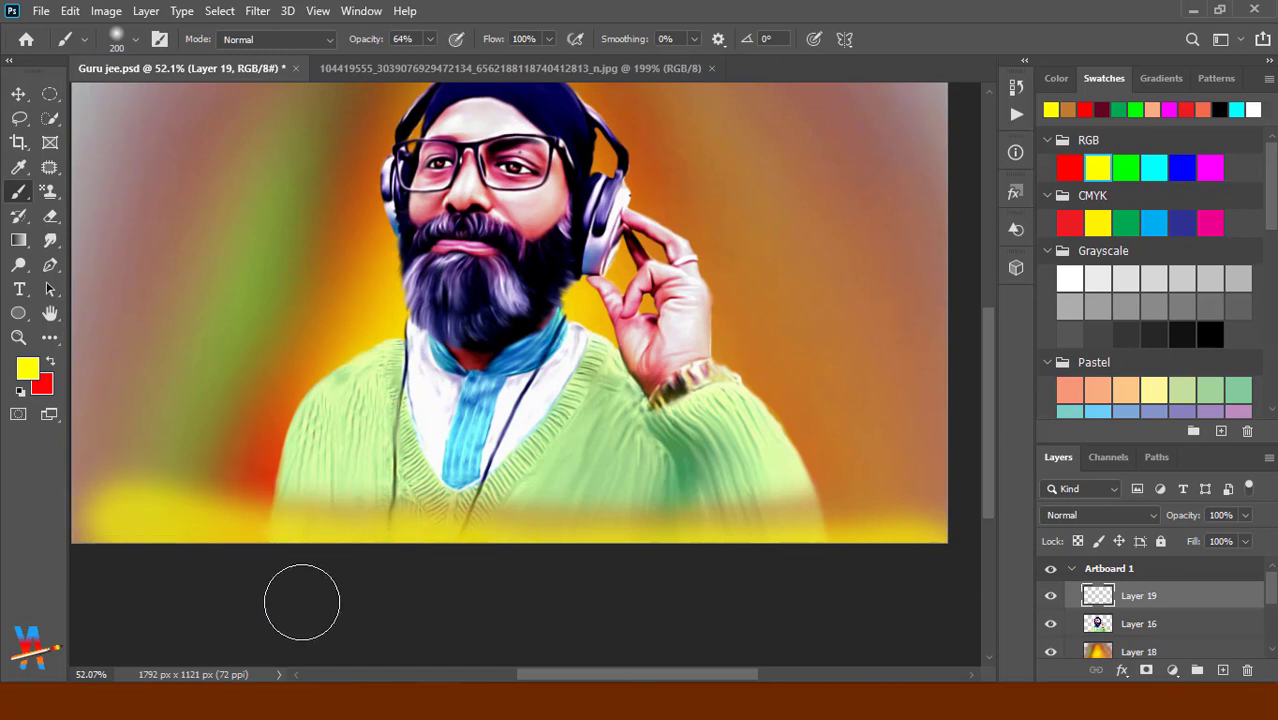
{"action": "key", "text": "ctrl+z"}
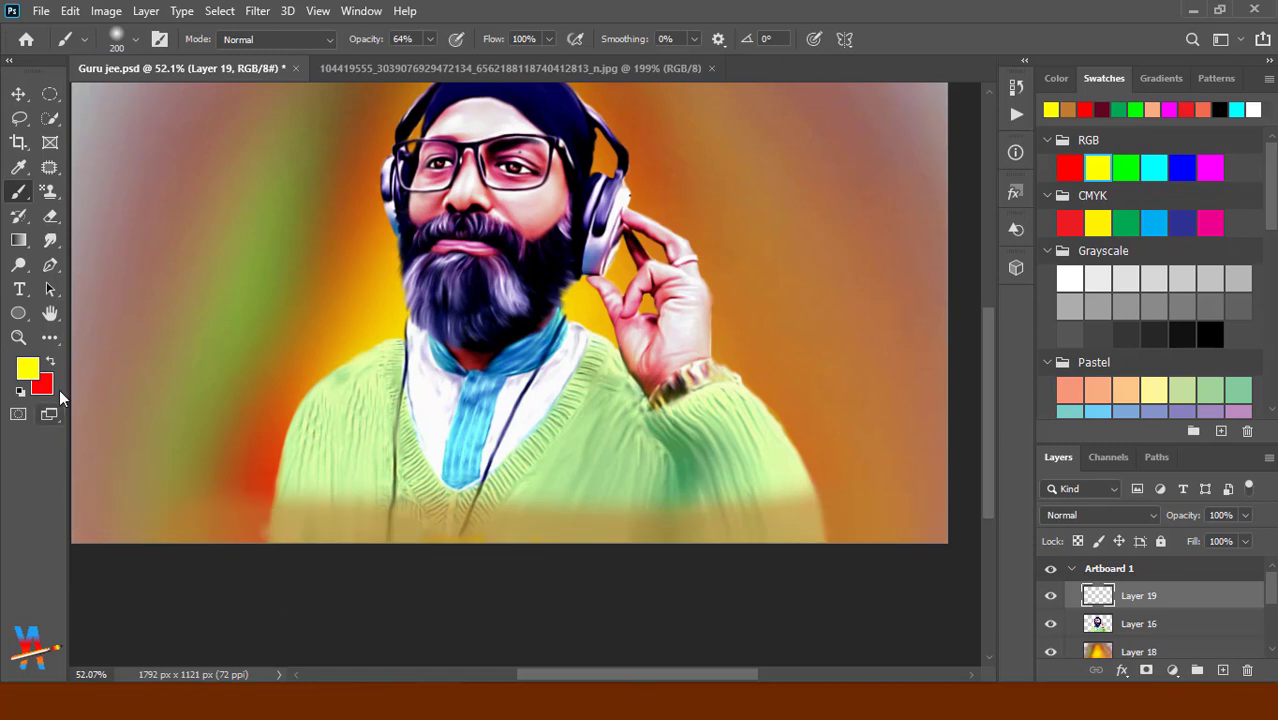
Choose a paler yellow in the Color Picker and paint it along the bottom-left strip.
{"action": "left_click", "coordinate": [27, 369]}
{"action": "left_click", "coordinate": [907, 281]}
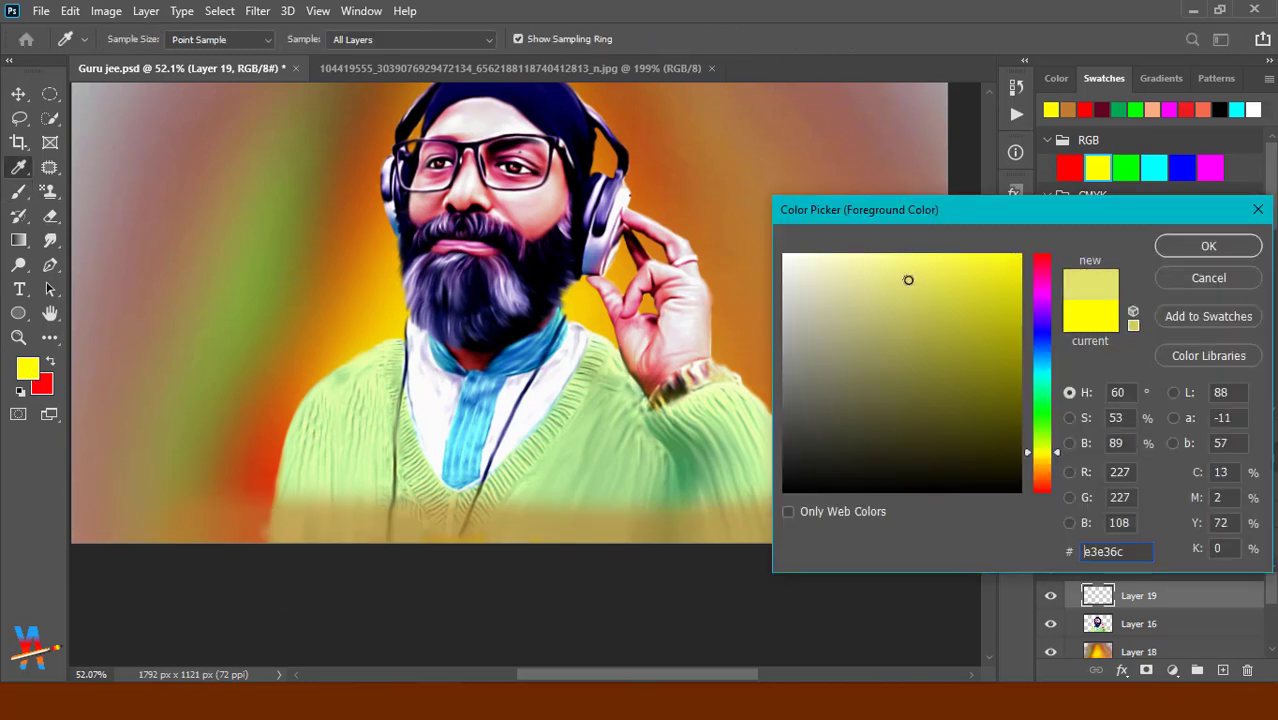
{"action": "left_click", "coordinate": [1208, 245]}
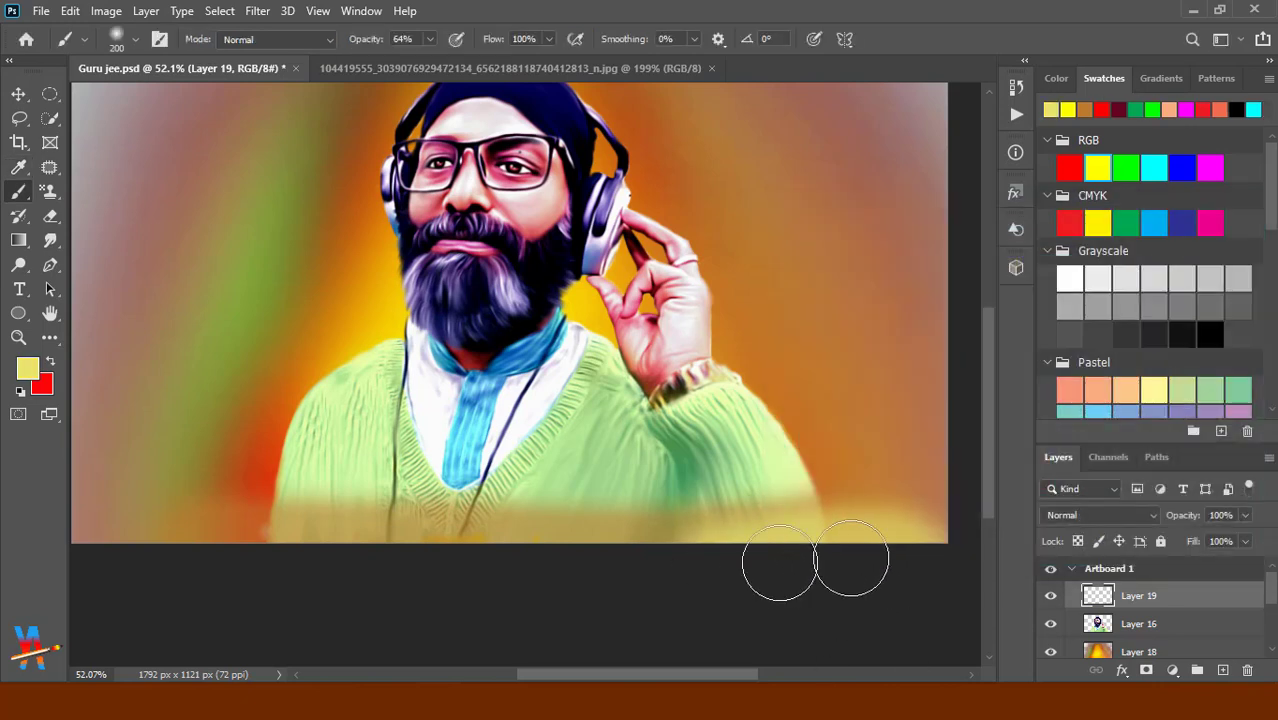
{"action": "mouse_move", "coordinate": [779, 563]}
{"action": "left_mouse_down"}
{"action": "mouse_move", "coordinate": [253, 565]}
{"action": "mouse_move", "coordinate": [95, 530]}
{"action": "left_mouse_up"}
{"action": "left_click", "coordinate": [50, 240]}
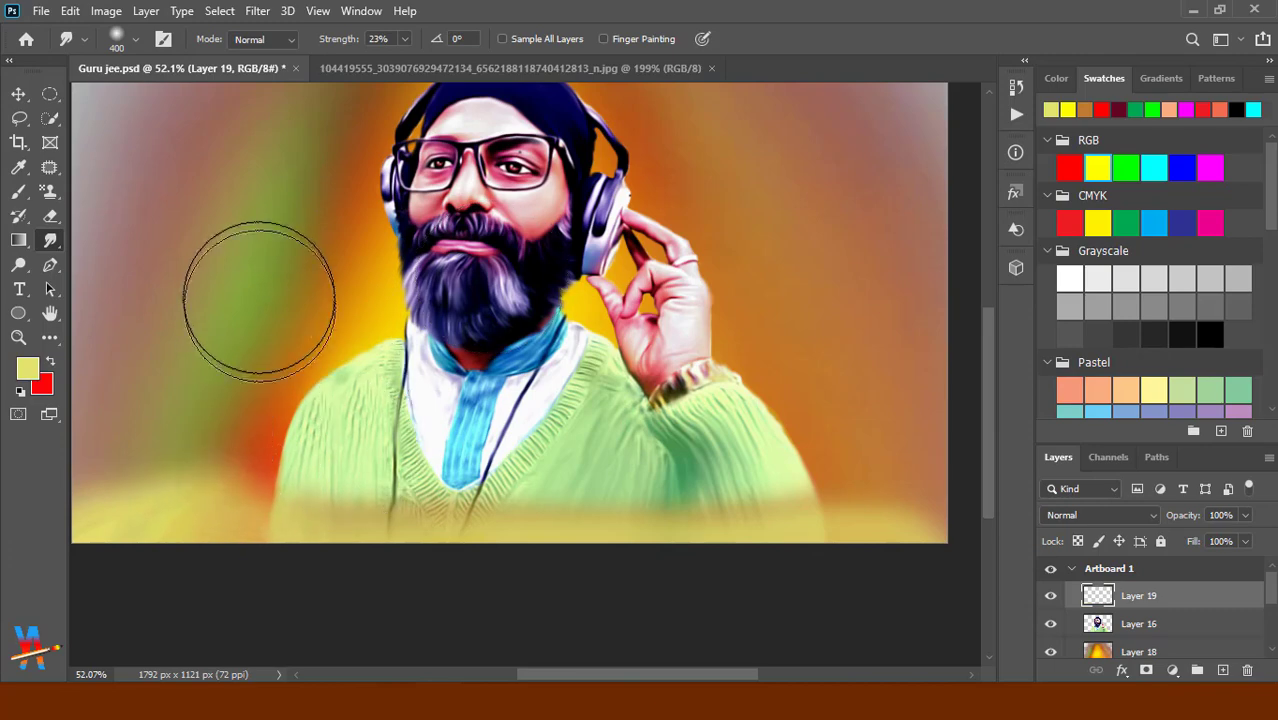
Choose the Smoothing Smudge Brush and enlarge it to 400 px.
{"action": "right_click", "coordinate": [258, 282]}
{"action": "scroll", "coordinate": [520, 500], "scroll_direction": "down", "scroll_amount": 5}
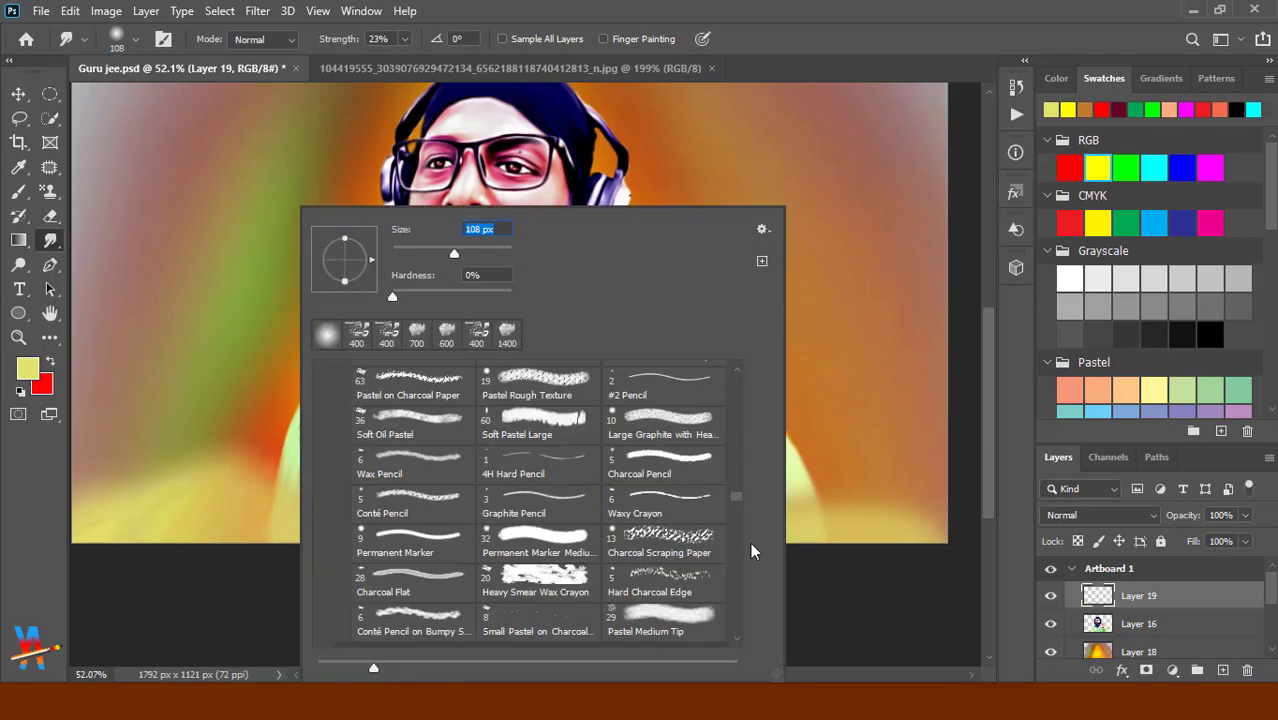
{"action": "scroll", "coordinate": [520, 560], "scroll_direction": "down", "scroll_amount": 5}
{"action": "scroll", "coordinate": [374, 528], "scroll_direction": "up", "scroll_amount": 1}
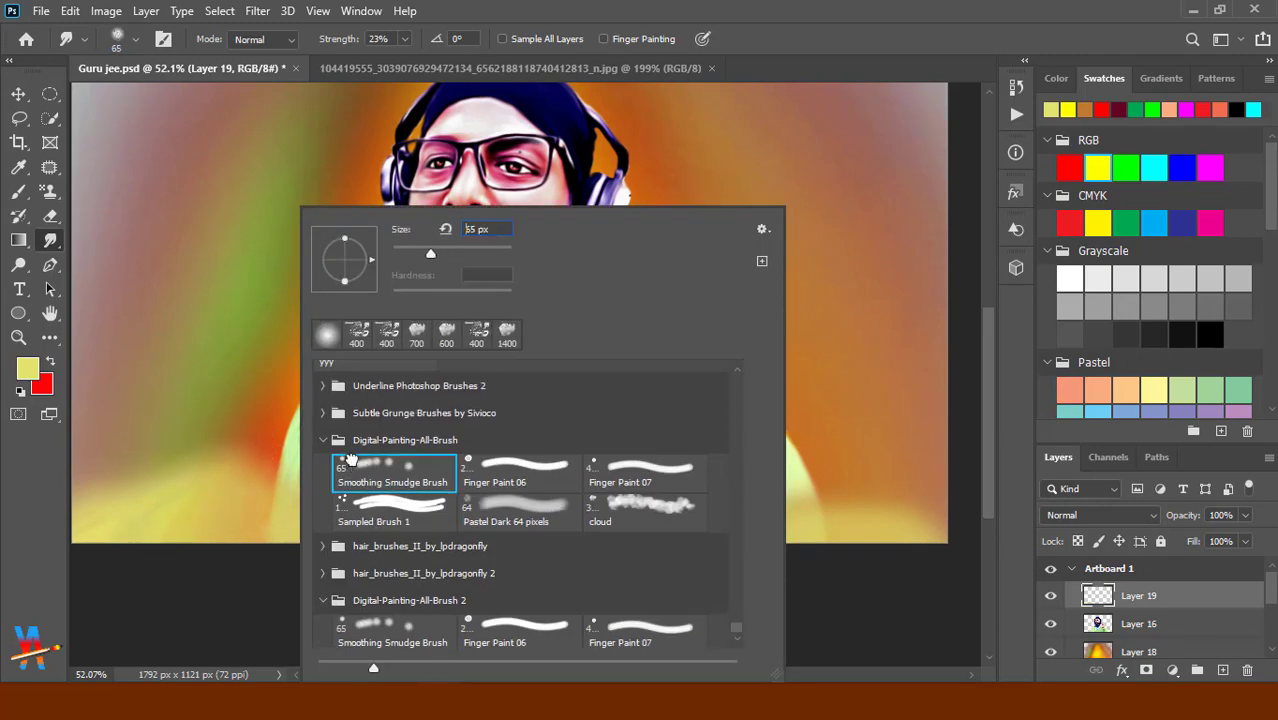
{"action": "left_click", "coordinate": [204, 403]}
{"action": "key", "text": "bracketright"}
{"action": "key", "text": "bracketright"}
{"action": "key", "text": "bracketright"}
{"action": "key", "text": "bracketright"}
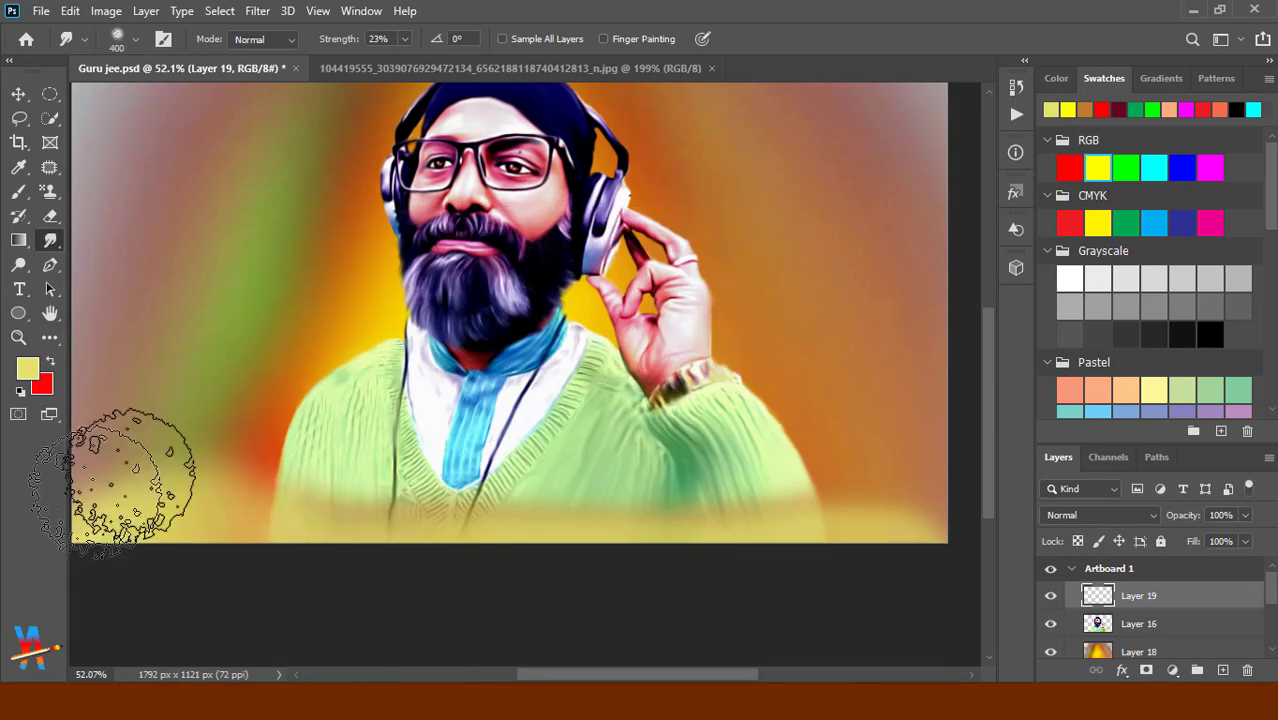
{"action": "key", "text": "bracketright"}
{"action": "key", "text": "bracketright"}
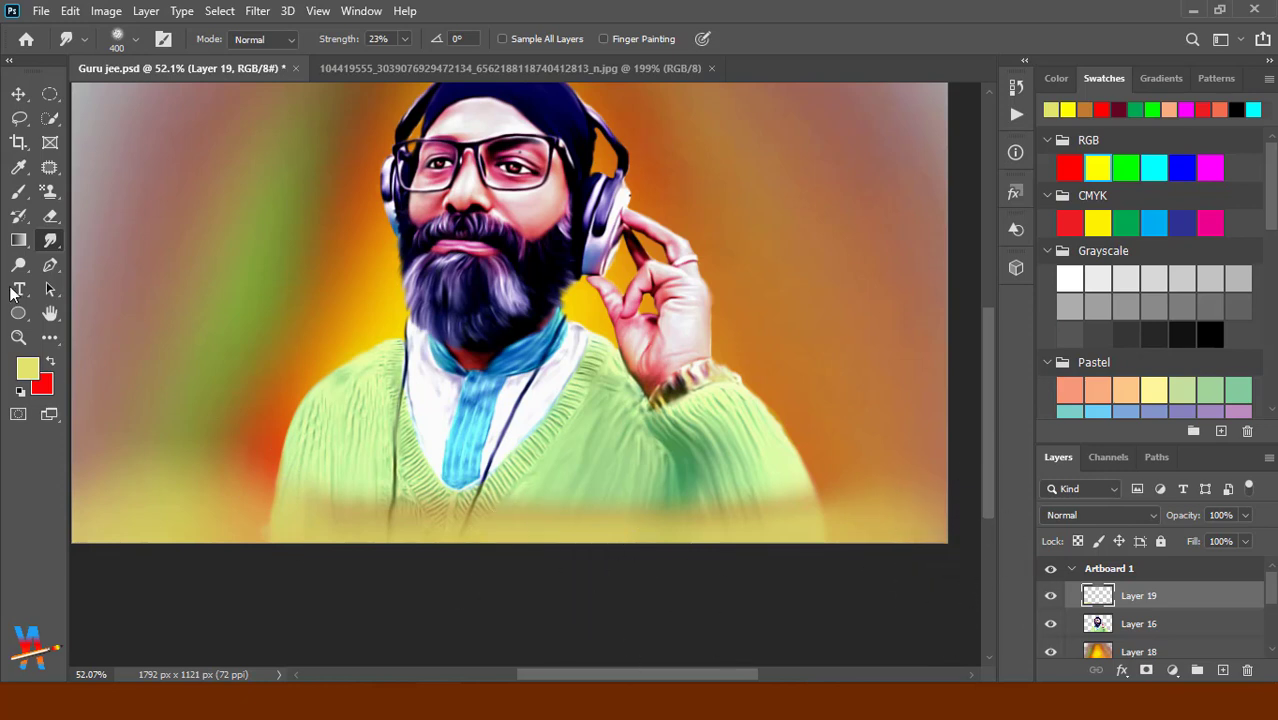
Smudge the bottom corners, fit the whole artboard in view, and select Layer 16.
{"action": "key", "text": "b"}
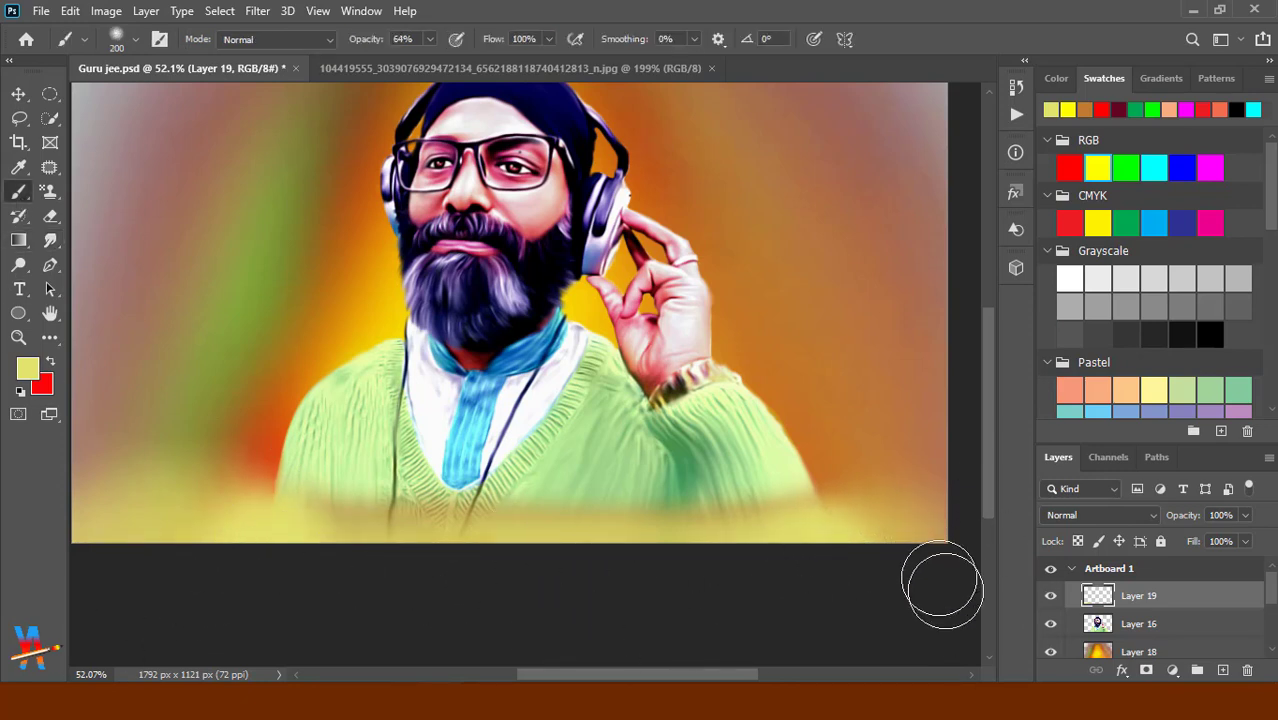
{"action": "left_click", "coordinate": [55, 240]}
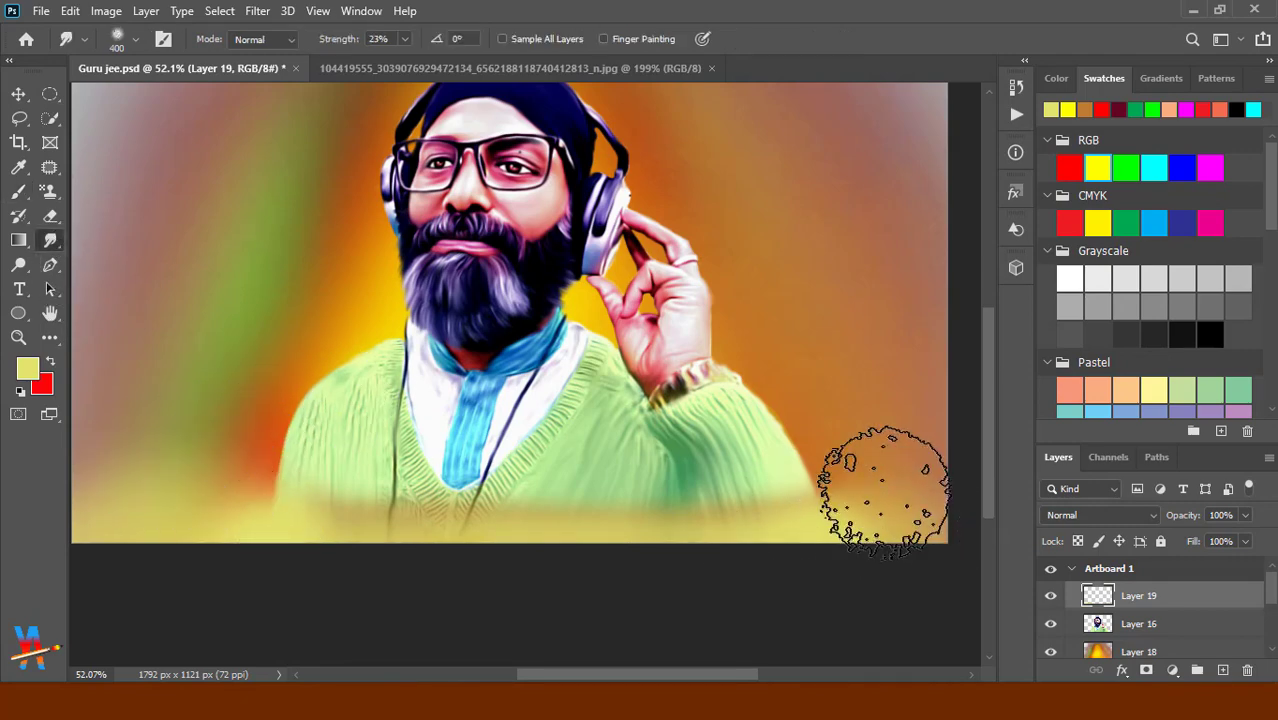
{"action": "key", "text": "ctrl+0"}
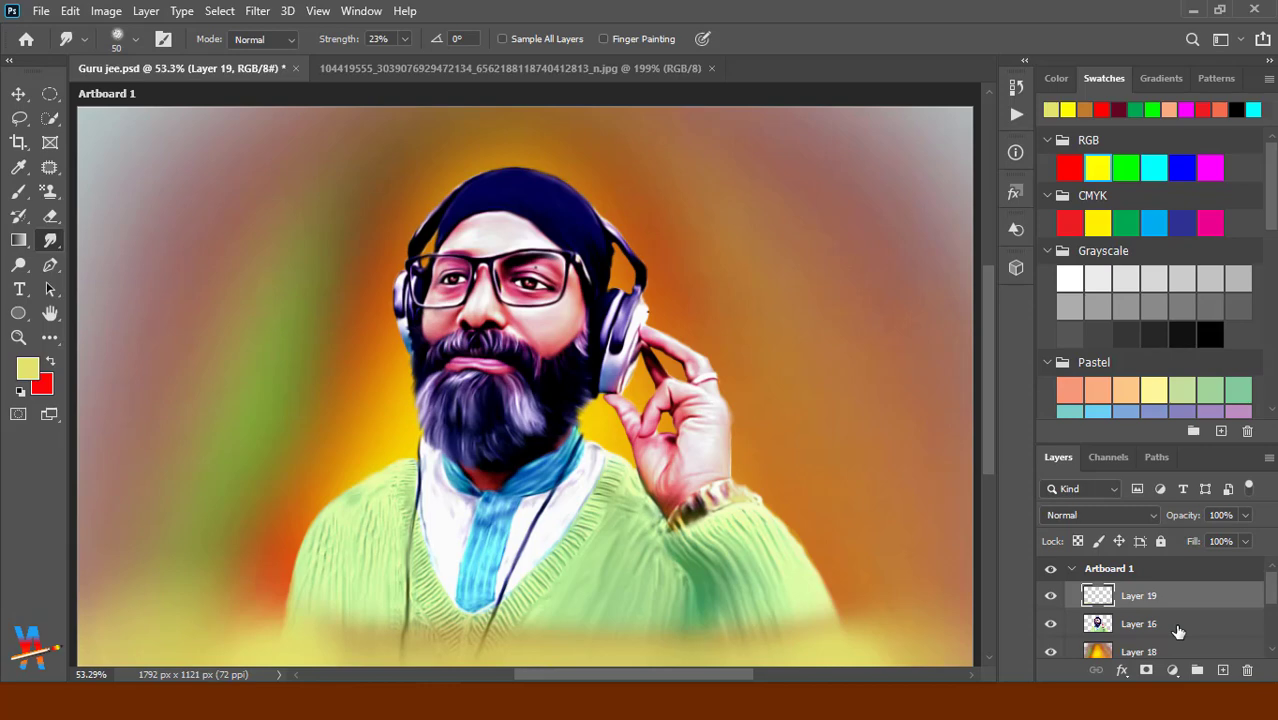
{"action": "left_click", "coordinate": [1178, 630]}
Apply Brightness/Contrast to Layer 16 in legacy mode with Brightness 9 and Contrast -6.
{"action": "left_click", "coordinate": [106, 12]}
{"action": "left_click", "coordinate": [330, 103]}
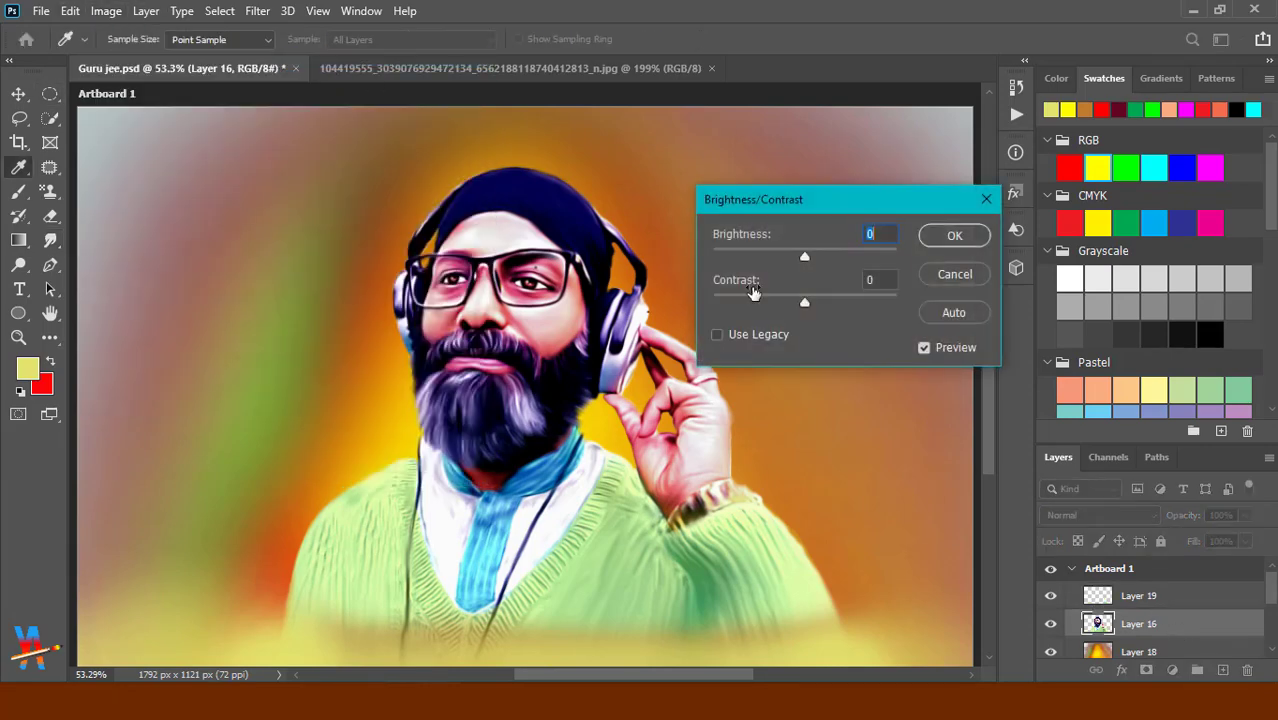
{"action": "mouse_move", "coordinate": [806, 256]}
{"action": "left_mouse_down"}
{"action": "mouse_move", "coordinate": [901, 309]}
{"action": "mouse_move", "coordinate": [798, 310]}
{"action": "left_mouse_up"}
{"action": "left_click", "coordinate": [716, 337]}
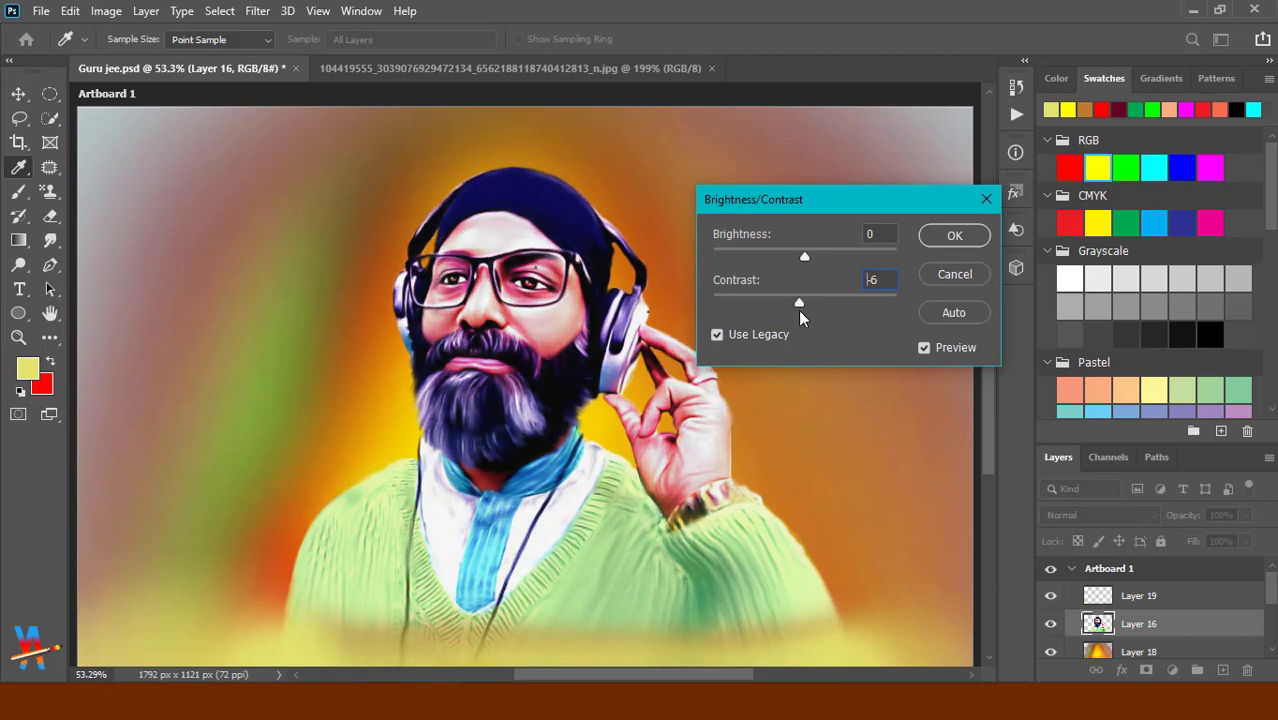
{"action": "mouse_move", "coordinate": [804, 257]}
{"action": "left_mouse_down"}
{"action": "mouse_move", "coordinate": [782, 261]}
{"action": "mouse_move", "coordinate": [820, 272]}
{"action": "left_mouse_up"}
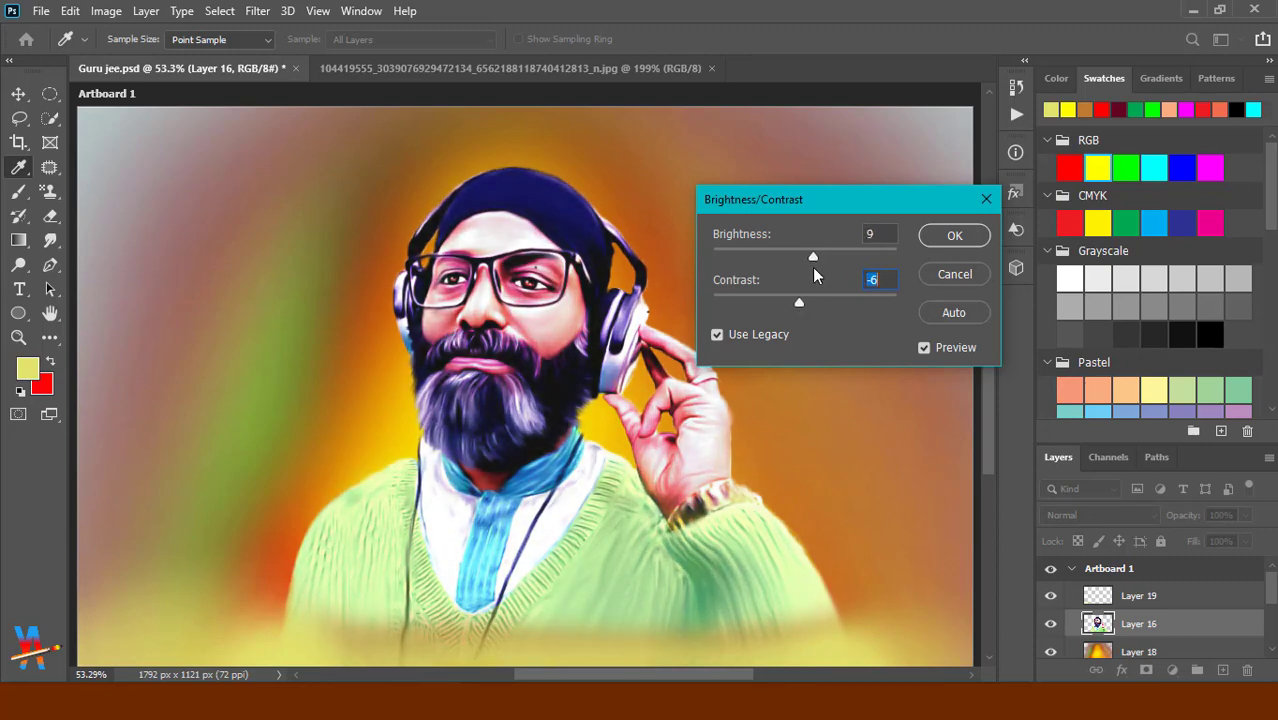
{"action": "left_click", "coordinate": [812, 267]}
{"action": "left_click", "coordinate": [955, 236]}
{"action": "key", "text": "r"}
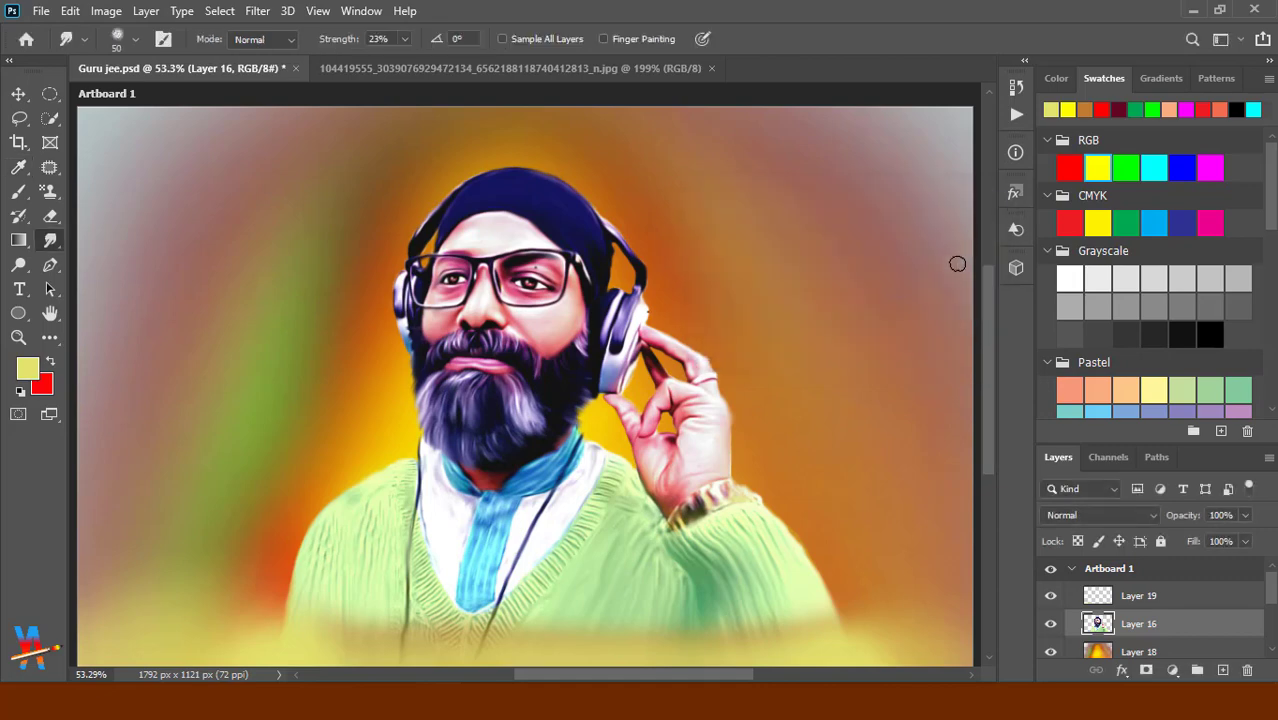
With Layer 19 selected, open bbb.jpg from Desktop > ps photose.
{"action": "left_click", "coordinate": [1160, 598]}
{"action": "left_click", "coordinate": [41, 10]}
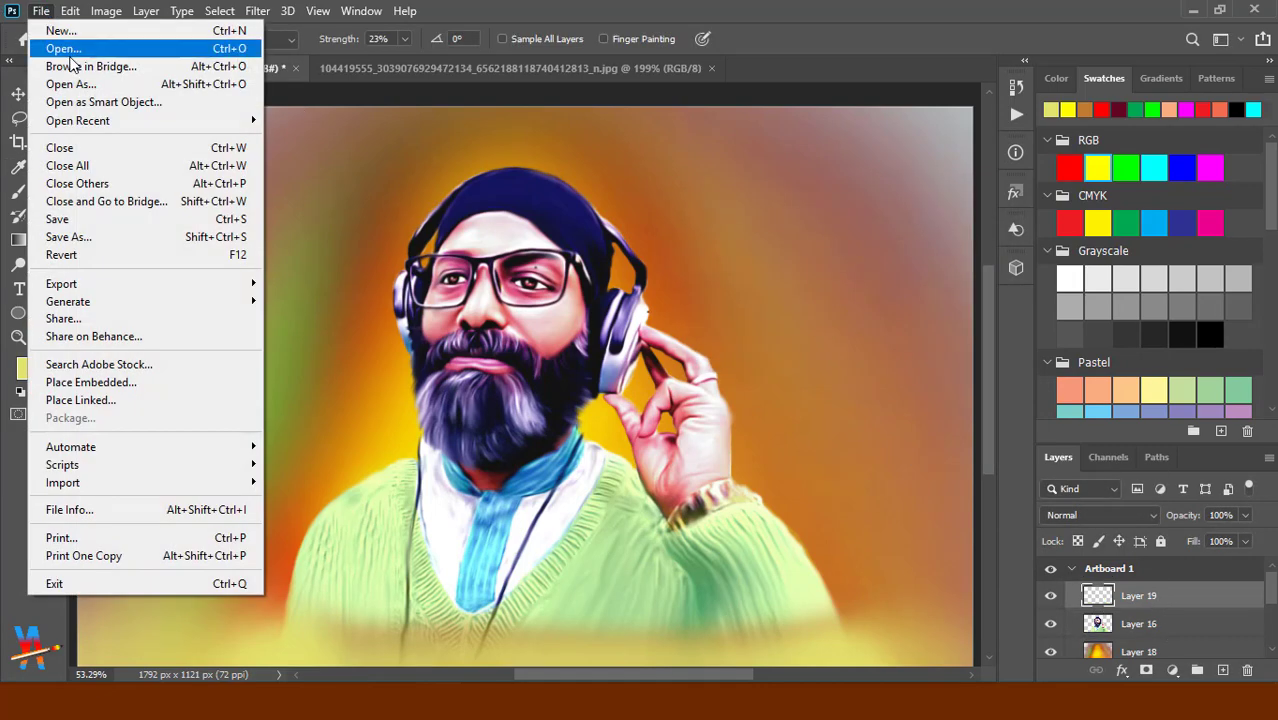
{"action": "left_click", "coordinate": [62, 48]}
{"action": "left_click", "coordinate": [52, 349]}
{"action": "scroll", "coordinate": [338, 240], "scroll_direction": "down", "scroll_amount": 2}
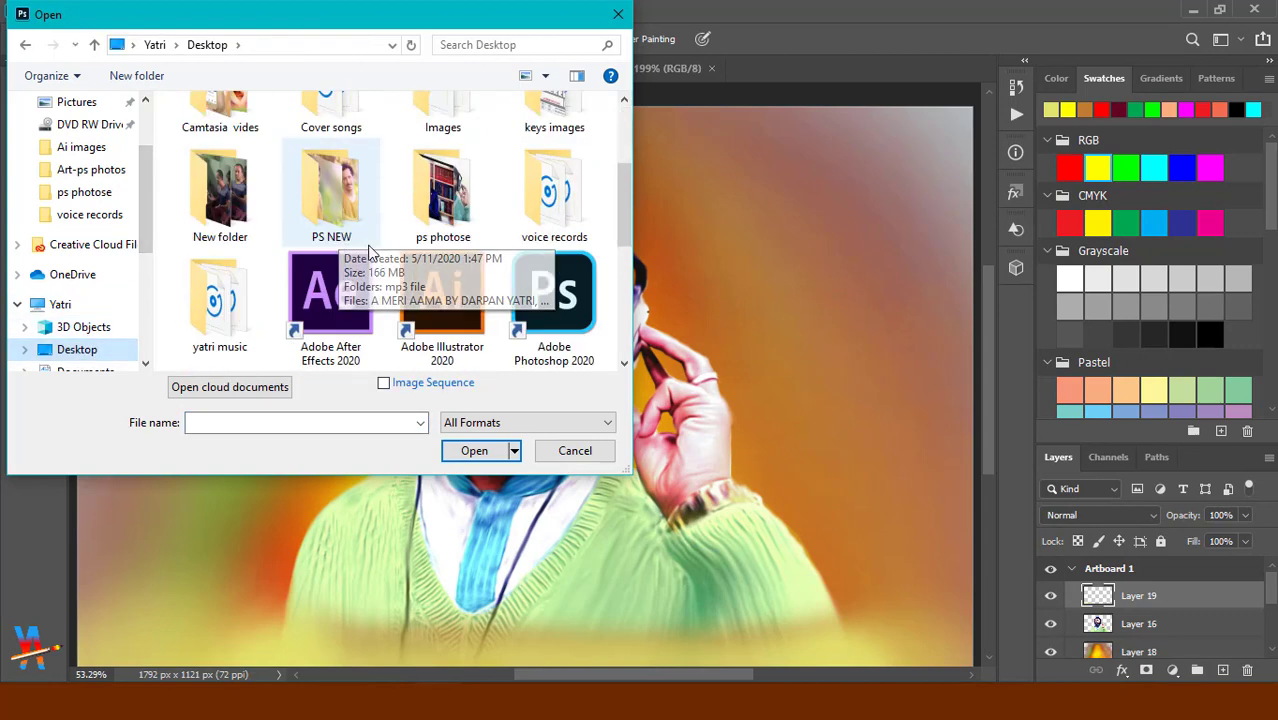
{"action": "double_click", "coordinate": [453, 225]}
{"action": "left_click", "coordinate": [352, 130]}
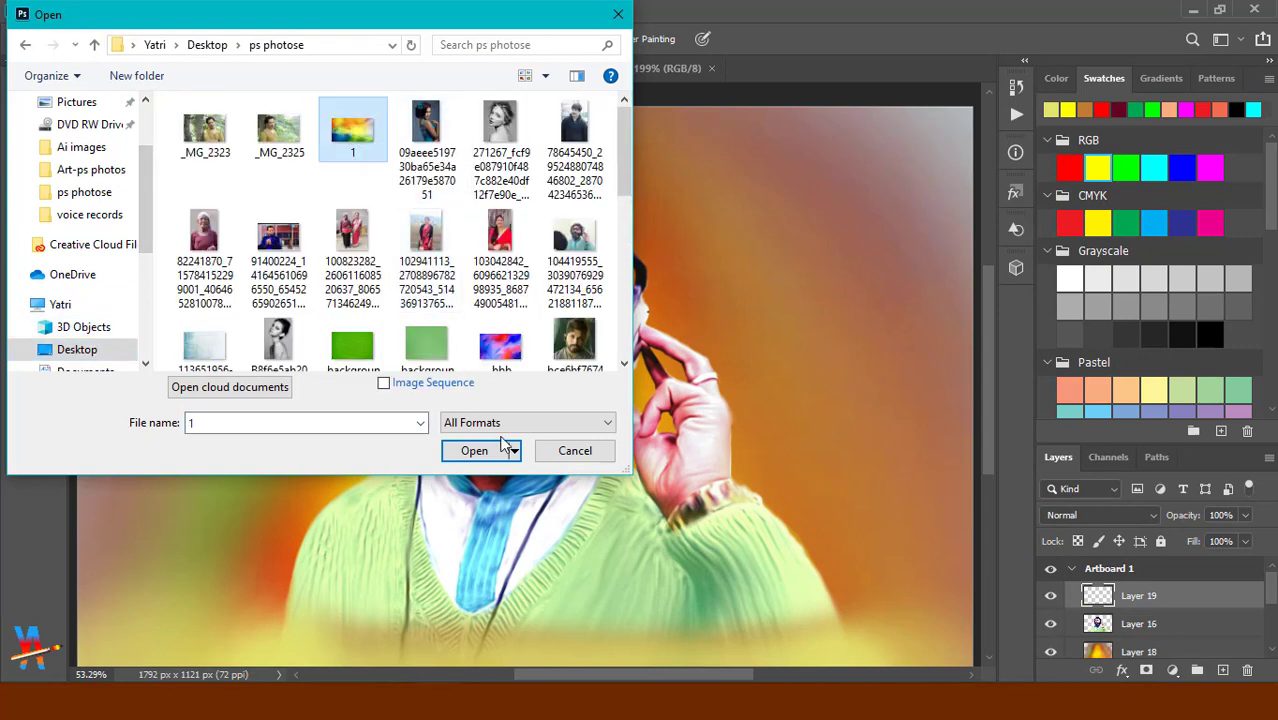
{"action": "scroll", "coordinate": [516, 360], "scroll_direction": "down", "scroll_amount": 3}
{"action": "scroll", "coordinate": [516, 370], "scroll_direction": "down", "scroll_amount": 2}
{"action": "scroll", "coordinate": [510, 300], "scroll_direction": "up", "scroll_amount": 2}
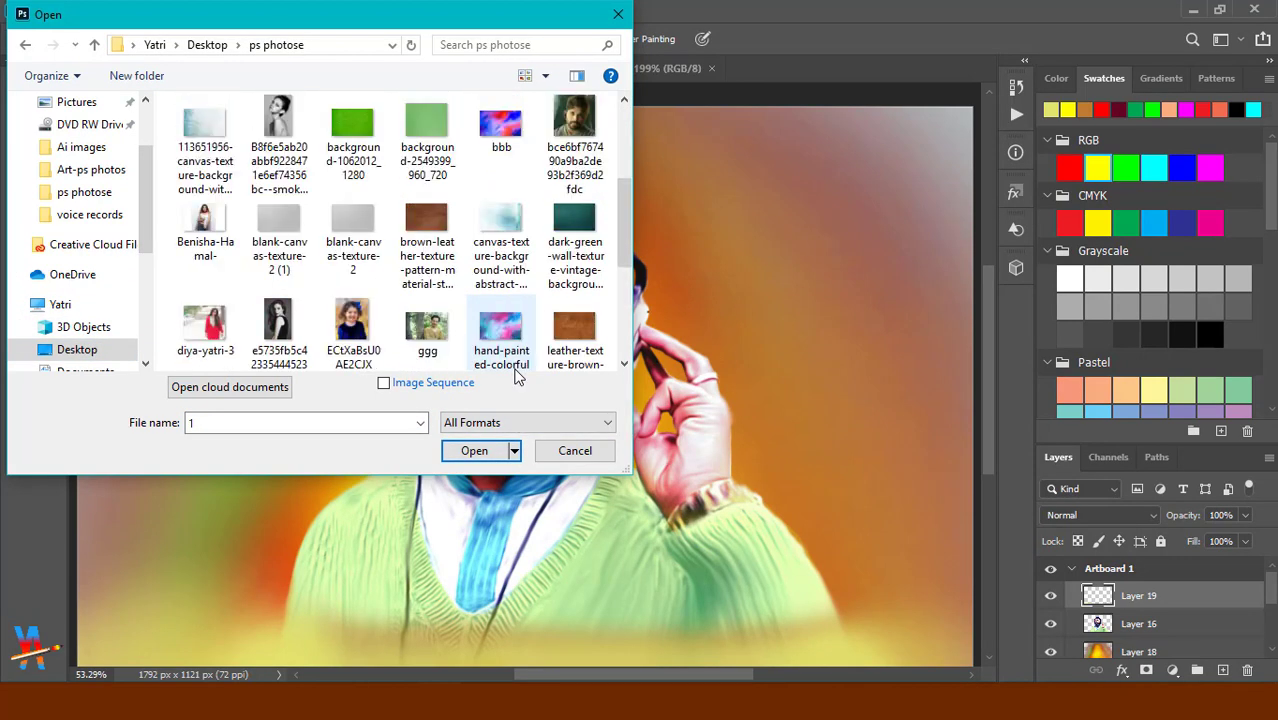
{"action": "scroll", "coordinate": [505, 260], "scroll_direction": "up", "scroll_amount": 2}
{"action": "left_click", "coordinate": [500, 235]}
{"action": "left_click", "coordinate": [476, 451]}
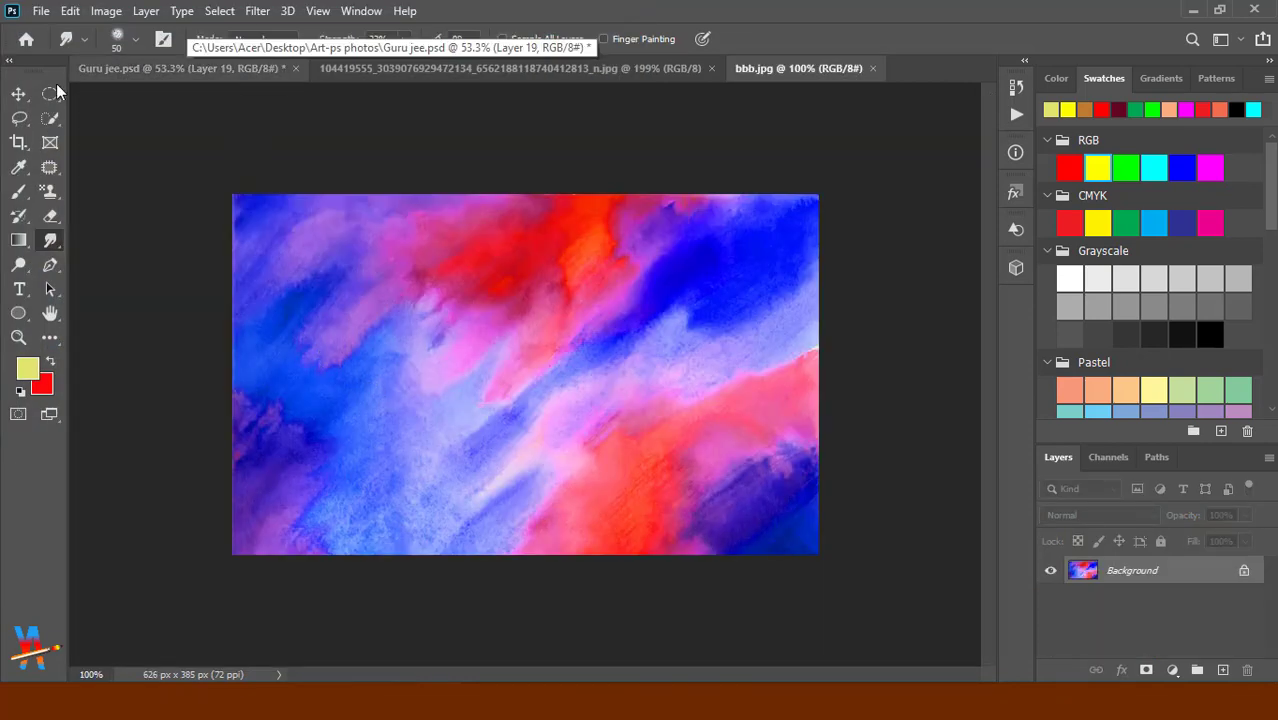
{"action": "left_click", "coordinate": [18, 93]}
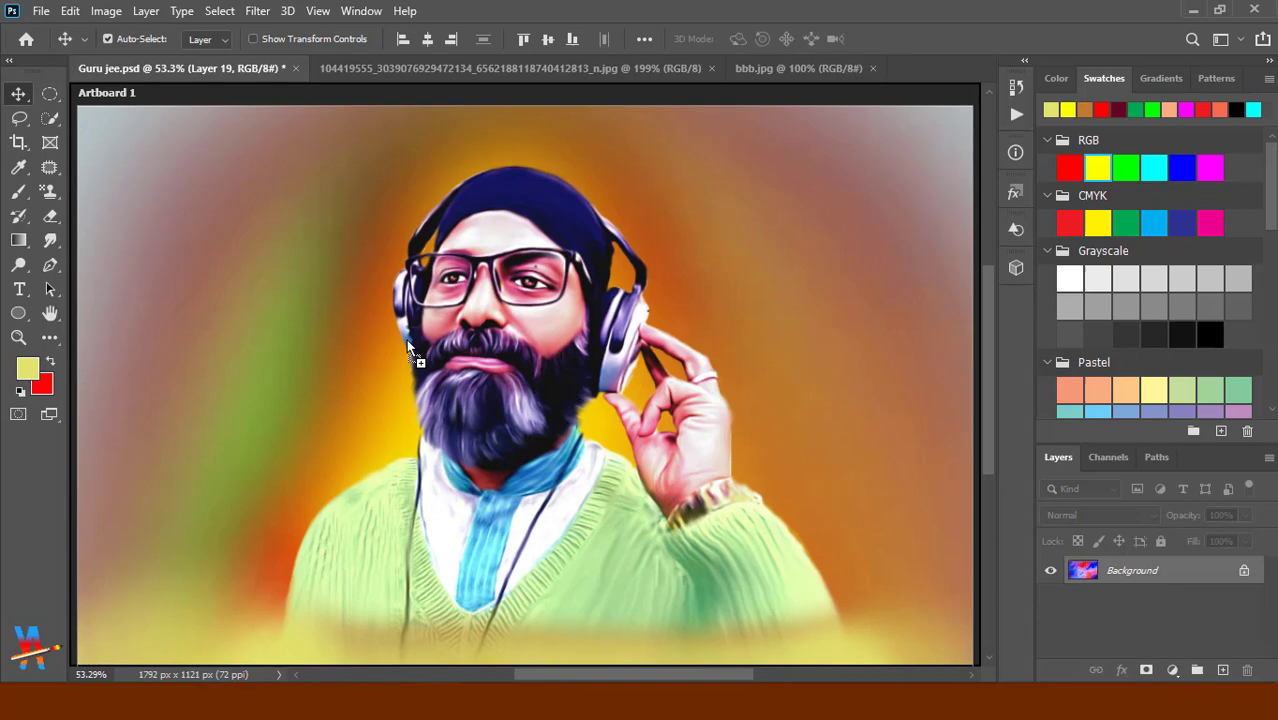
Drag the bbb watercolour into Guru jee.psd and scale it to cover the artboard.
{"action": "mouse_move", "coordinate": [265, 105]}
{"action": "left_mouse_down"}
{"action": "mouse_move", "coordinate": [524, 442]}
{"action": "mouse_move", "coordinate": [234, 204]}
{"action": "left_mouse_up"}
{"action": "key", "text": "ctrl+t"}
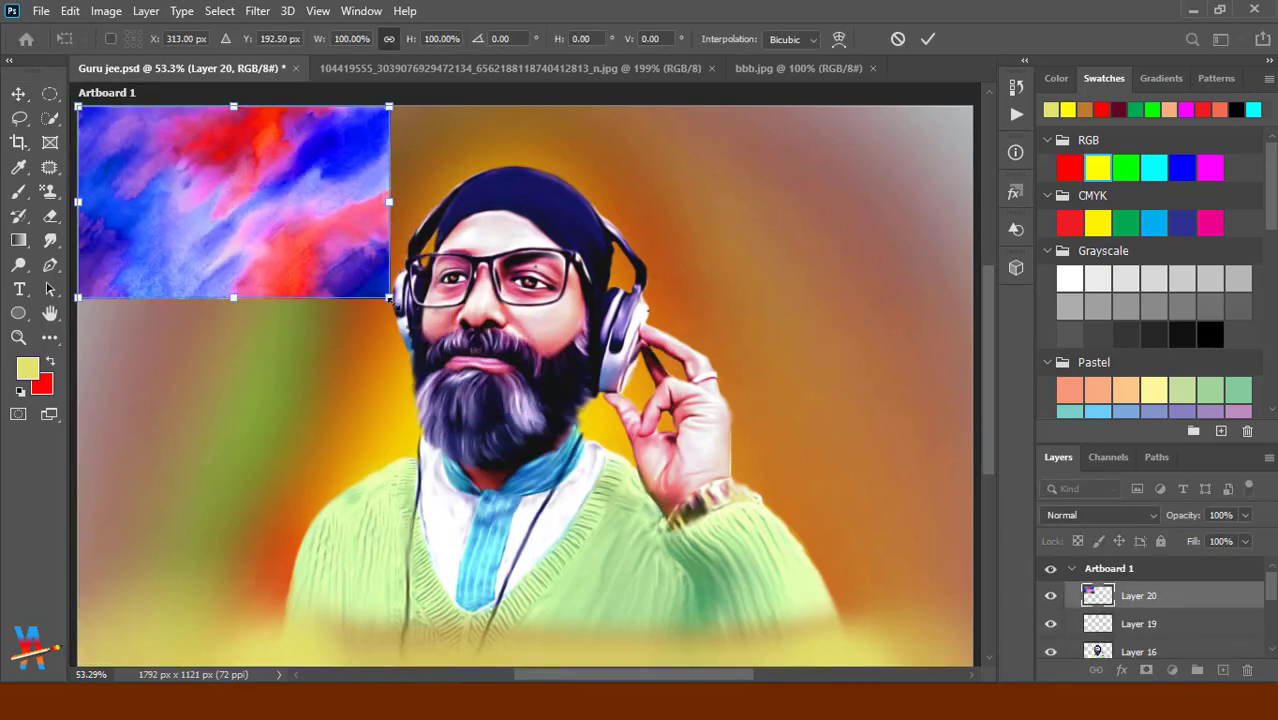
{"action": "left_click_drag", "start_coordinate": [391, 293], "coordinate": [955, 645]}
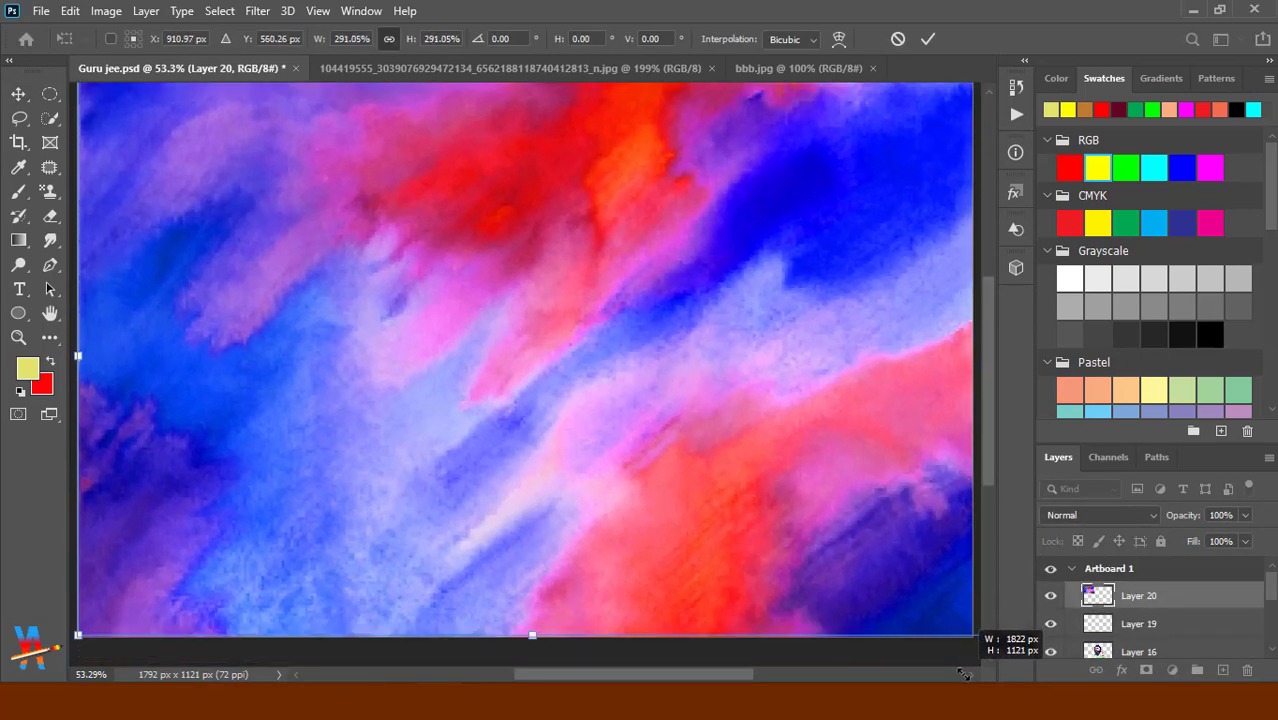
{"action": "left_click_drag", "start_coordinate": [506, 606], "coordinate": [527, 621]}
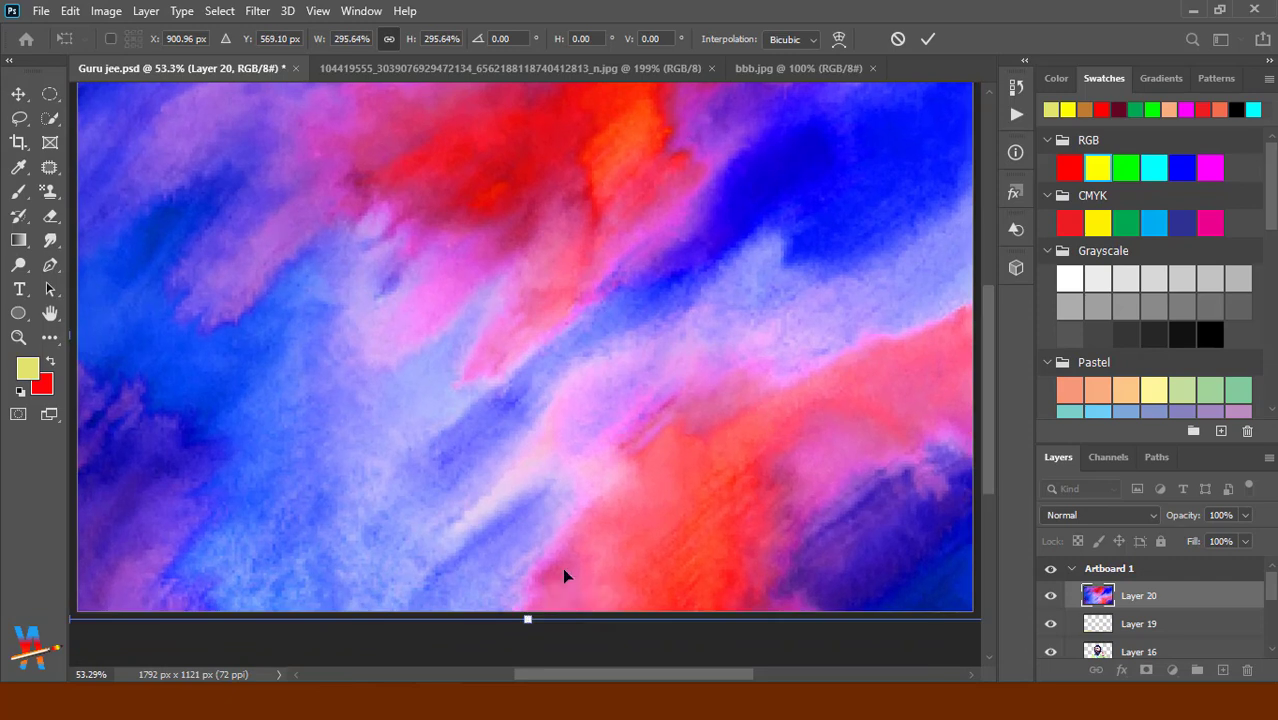
{"action": "scroll", "coordinate": [562, 567], "scroll_direction": "up", "scroll_amount": 1}
{"action": "left_click_drag", "start_coordinate": [527, 107], "coordinate": [526, 97]}
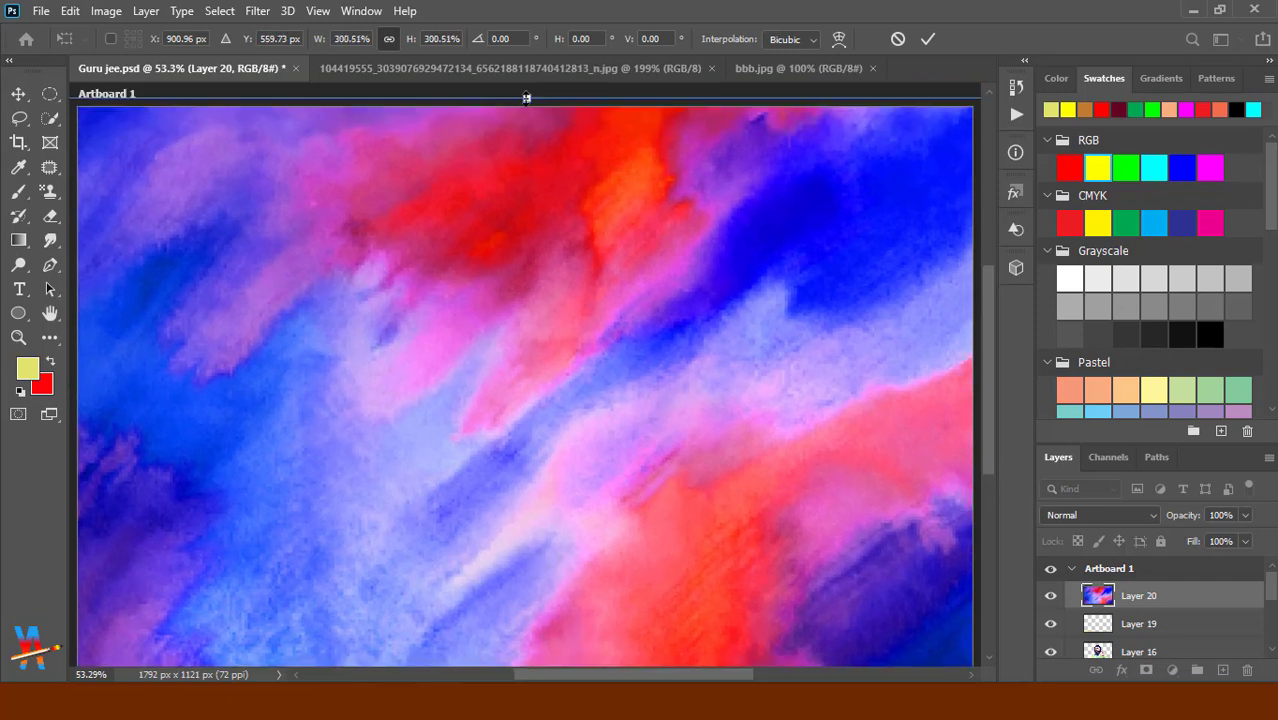
Compare Overlay, Soft Light and Screen blending for the watercolour, settling on Overlay.
{"action": "left_click", "coordinate": [1150, 518]}
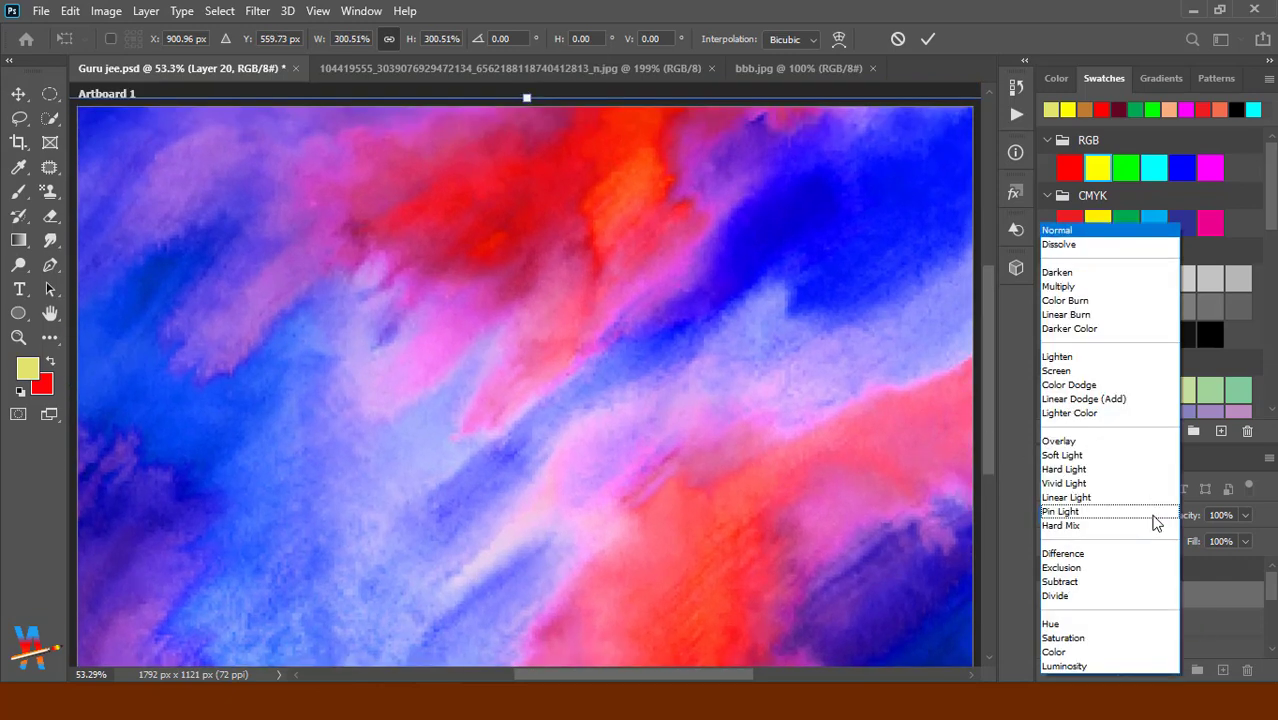
{"action": "left_click", "coordinate": [1105, 441]}
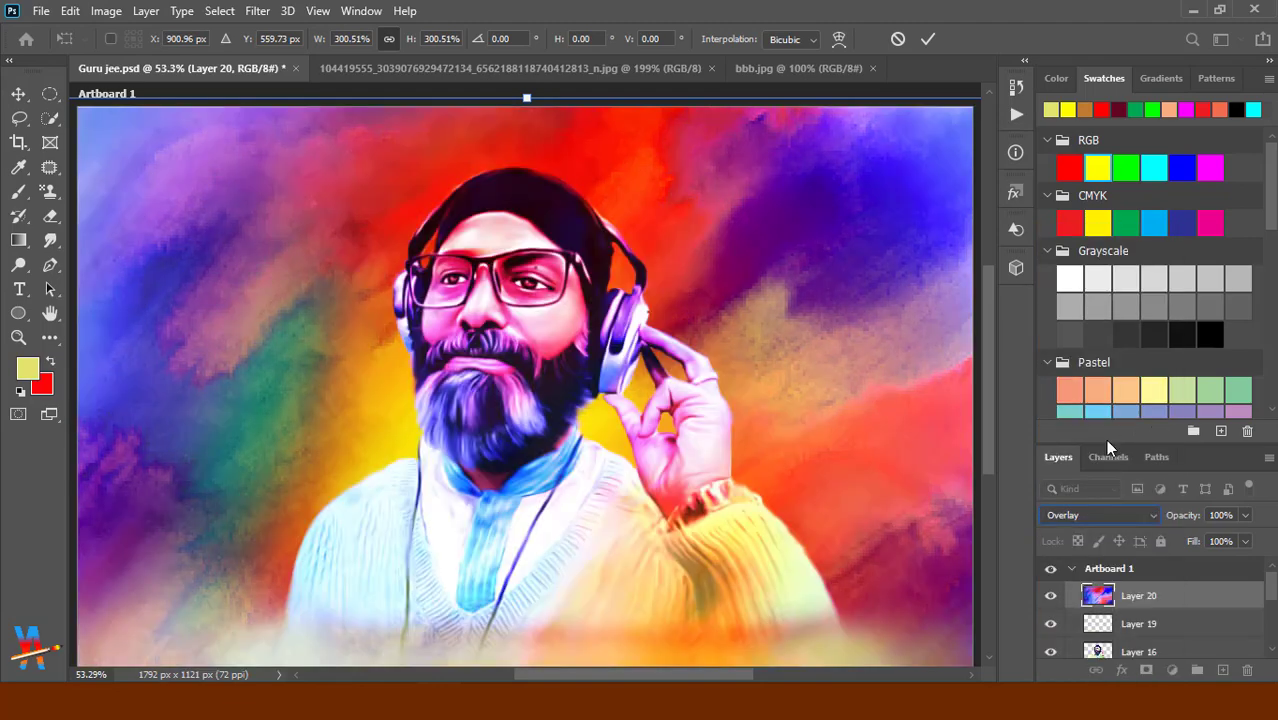
{"action": "left_click", "coordinate": [1151, 513]}
{"action": "left_click", "coordinate": [1077, 454]}
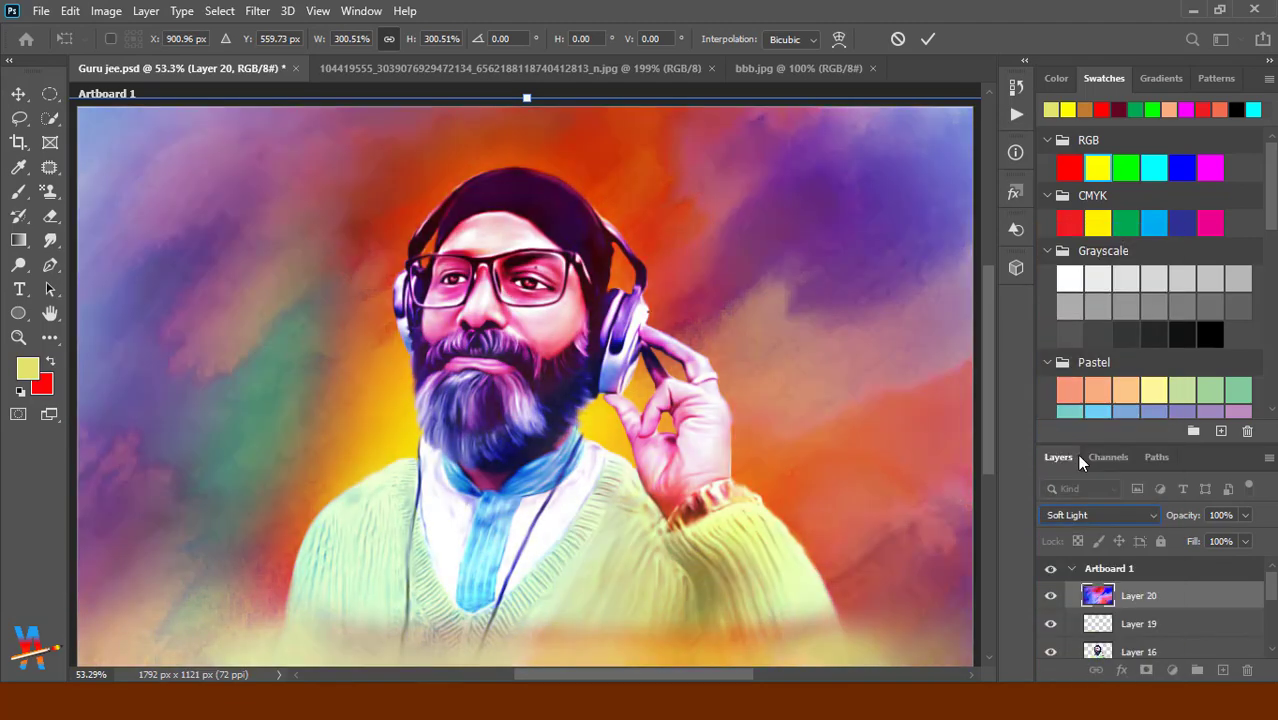
{"action": "left_click", "coordinate": [1153, 513]}
{"action": "left_click", "coordinate": [1087, 372]}
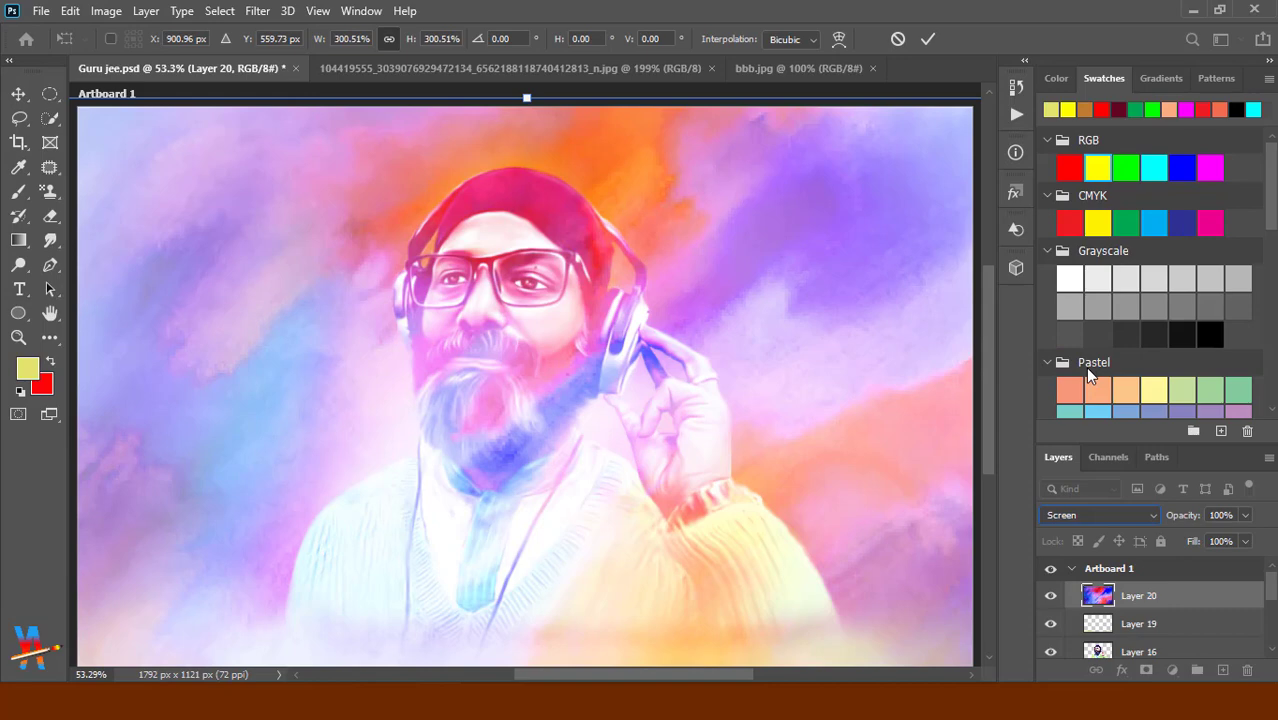
{"action": "left_click", "coordinate": [1147, 515]}
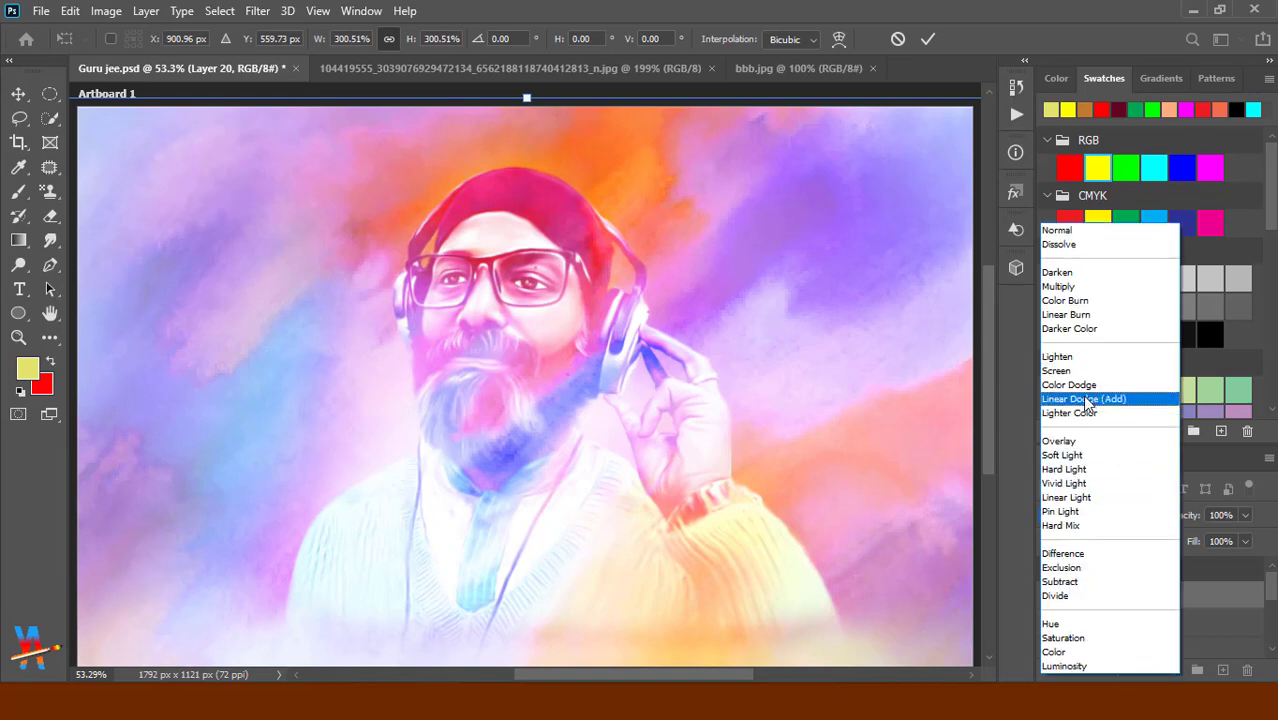
{"action": "left_click", "coordinate": [1090, 442]}
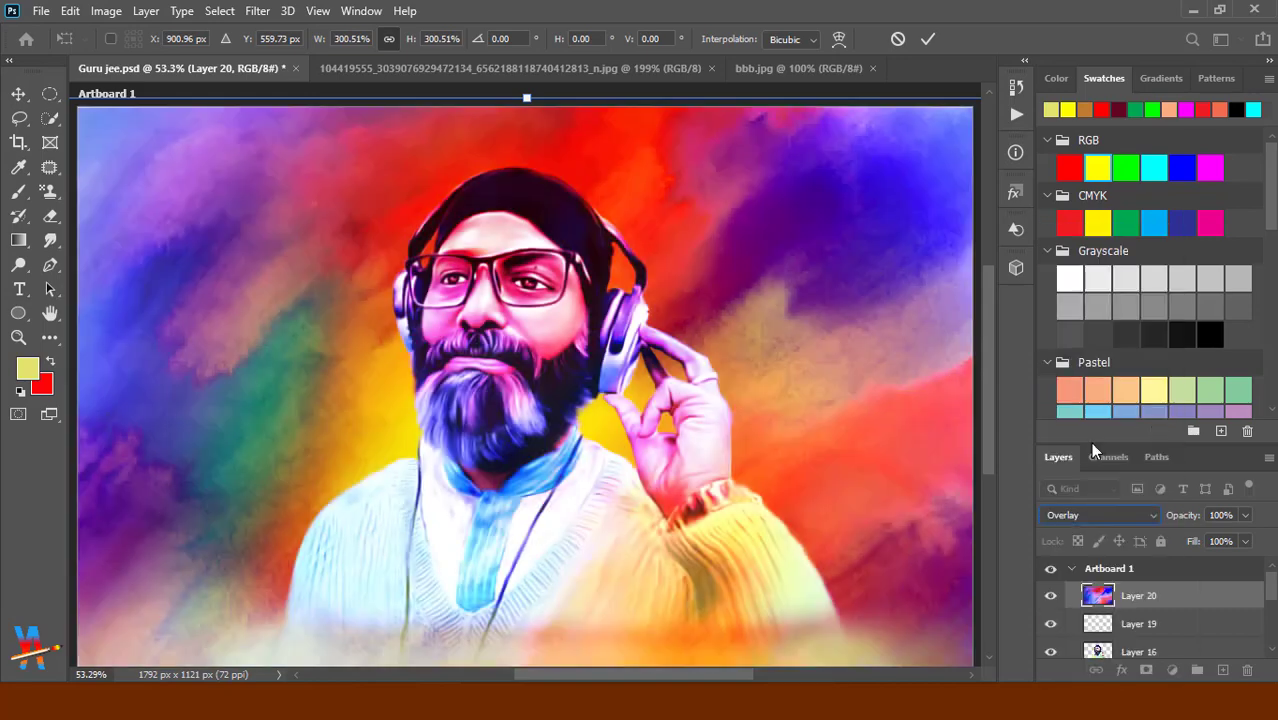
Erase the overlay from the face and beard with a soft round 300 px eraser.
{"action": "left_click", "coordinate": [51, 218]}
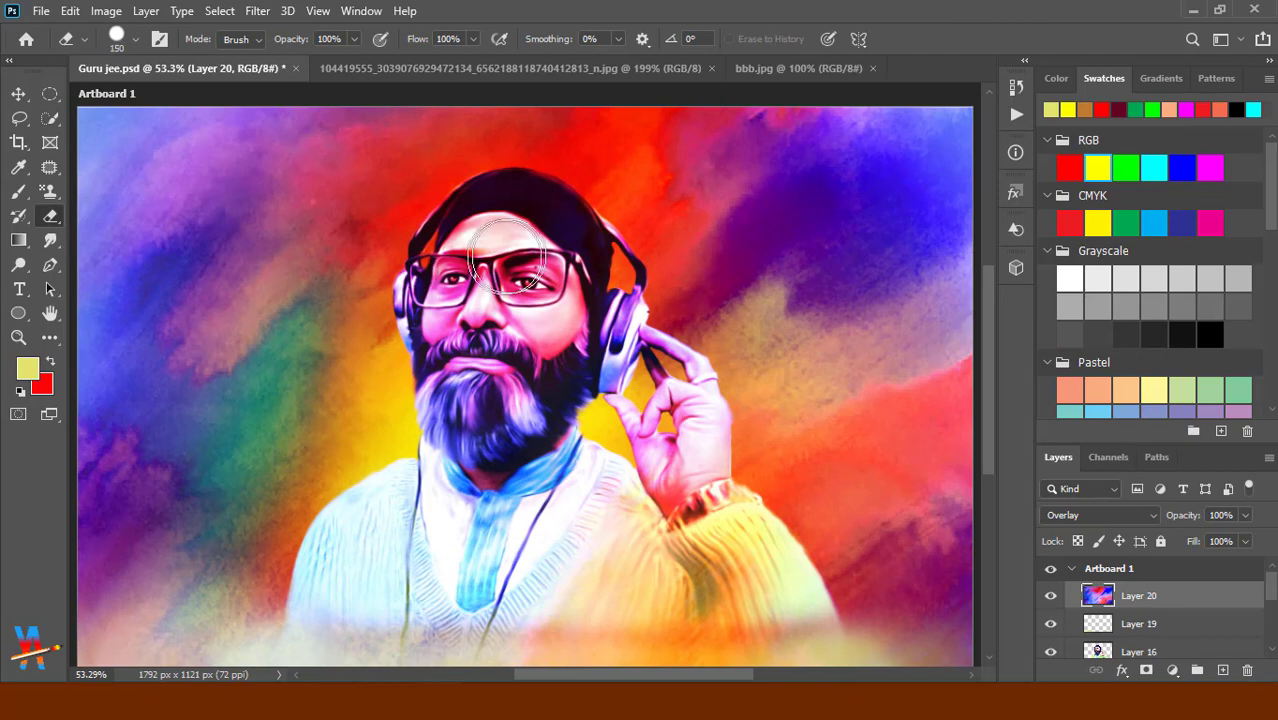
{"action": "key", "text": "bracketright"}
{"action": "key", "text": "bracketright"}
{"action": "key", "text": "bracketright"}
{"action": "right_click", "coordinate": [520, 421]}
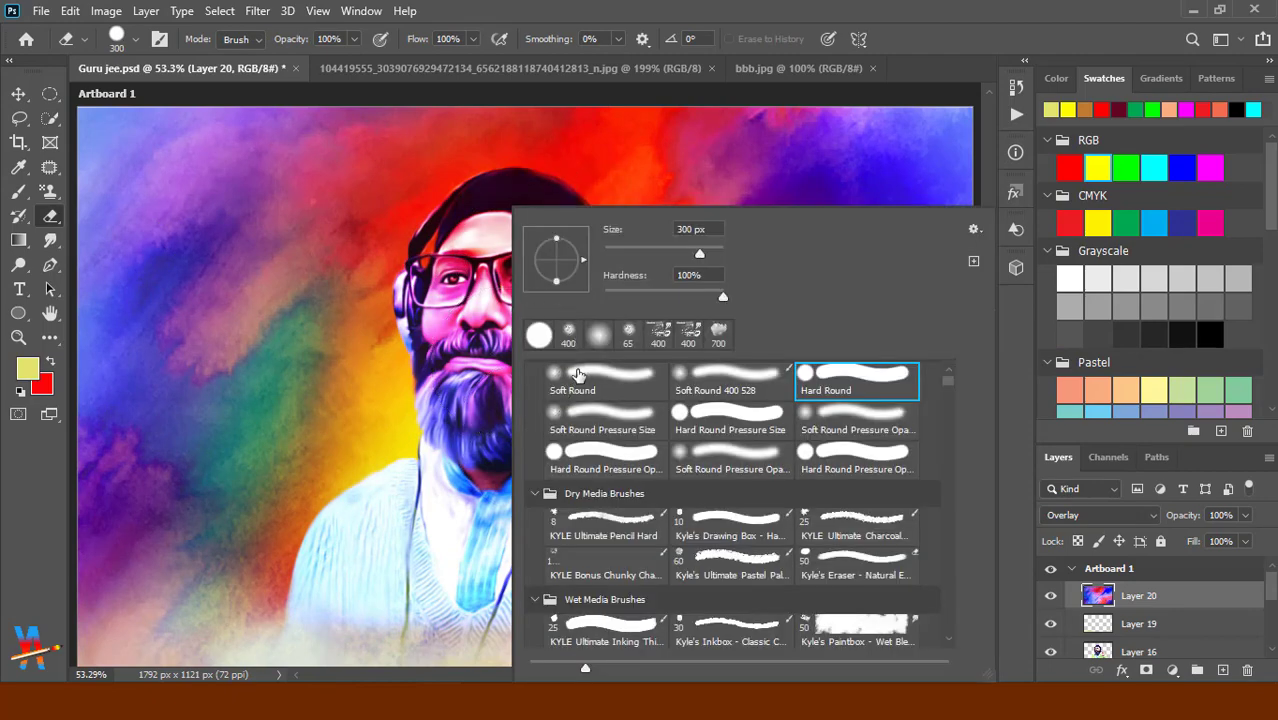
{"action": "double_click", "coordinate": [578, 374]}
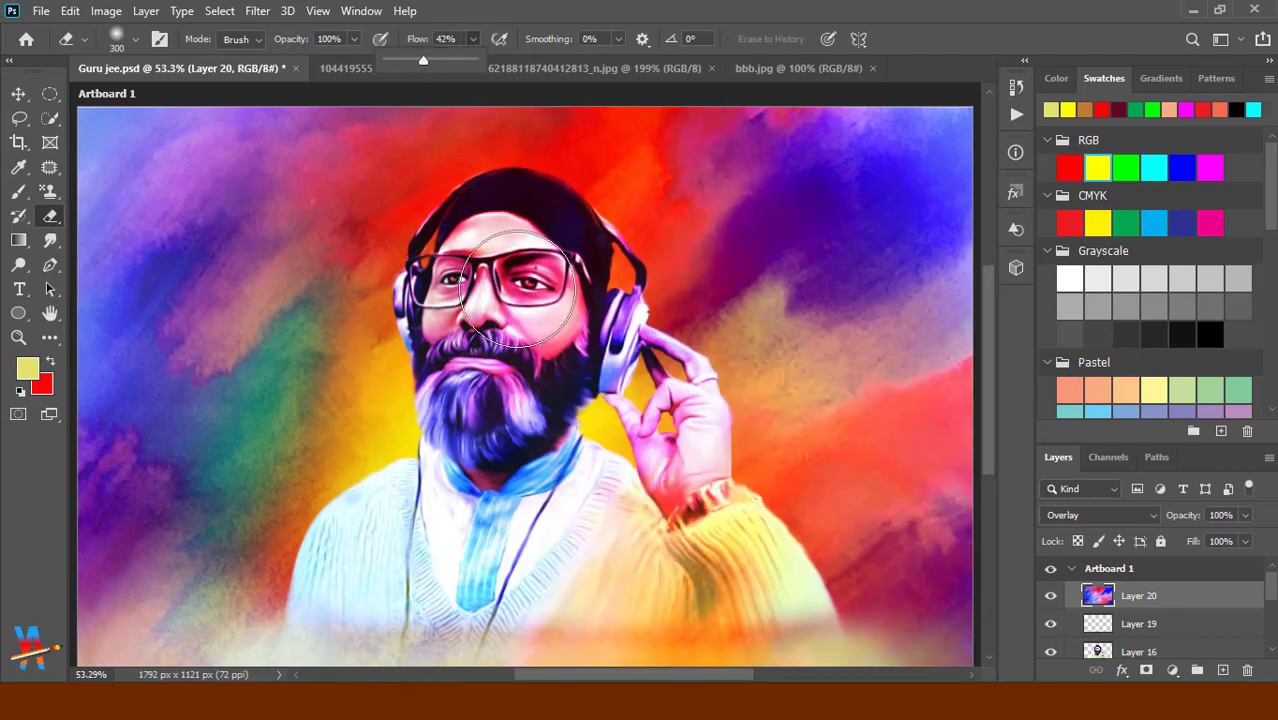
{"action": "mouse_move", "coordinate": [517, 290]}
{"action": "left_mouse_down"}
{"action": "mouse_move", "coordinate": [586, 482]}
{"action": "mouse_move", "coordinate": [340, 600]}
{"action": "mouse_move", "coordinate": [483, 362]}
{"action": "mouse_move", "coordinate": [453, 516]}
{"action": "left_mouse_up"}
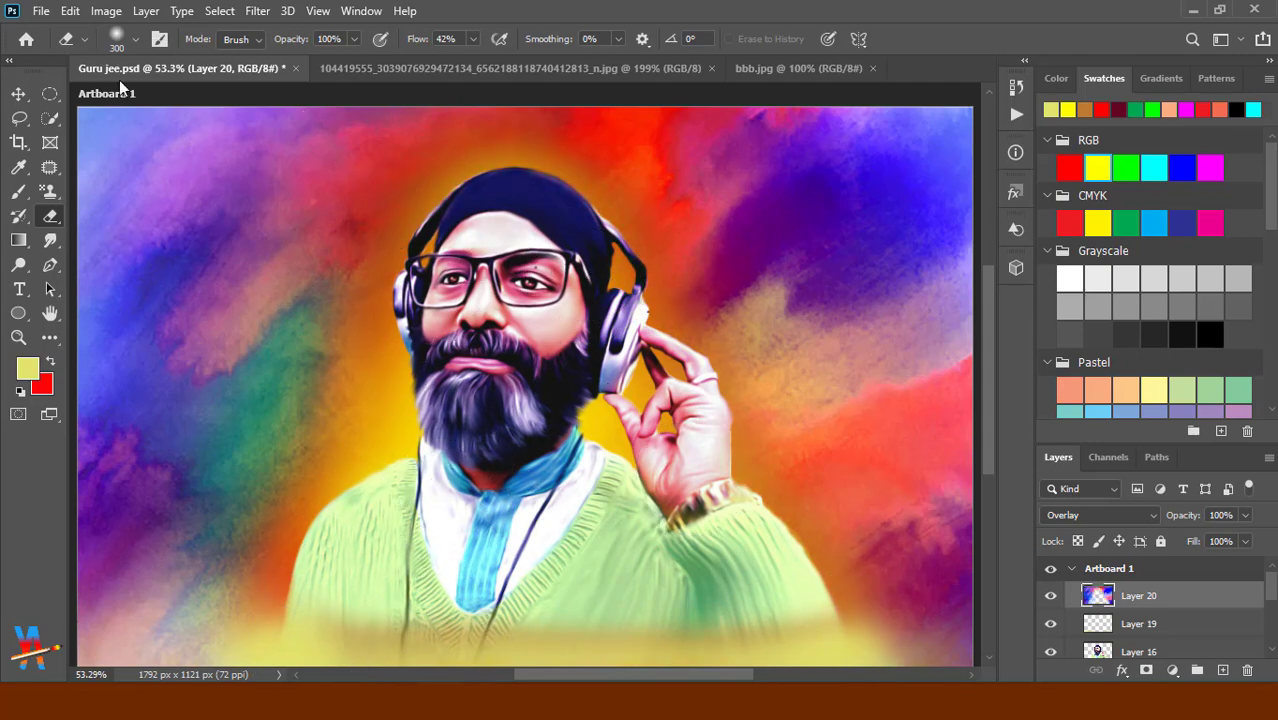
{"action": "left_click", "coordinate": [106, 10]}
In Color Balance, push the midtones toward red (+62) and fully toward yellow.
{"action": "left_click", "coordinate": [415, 176]}
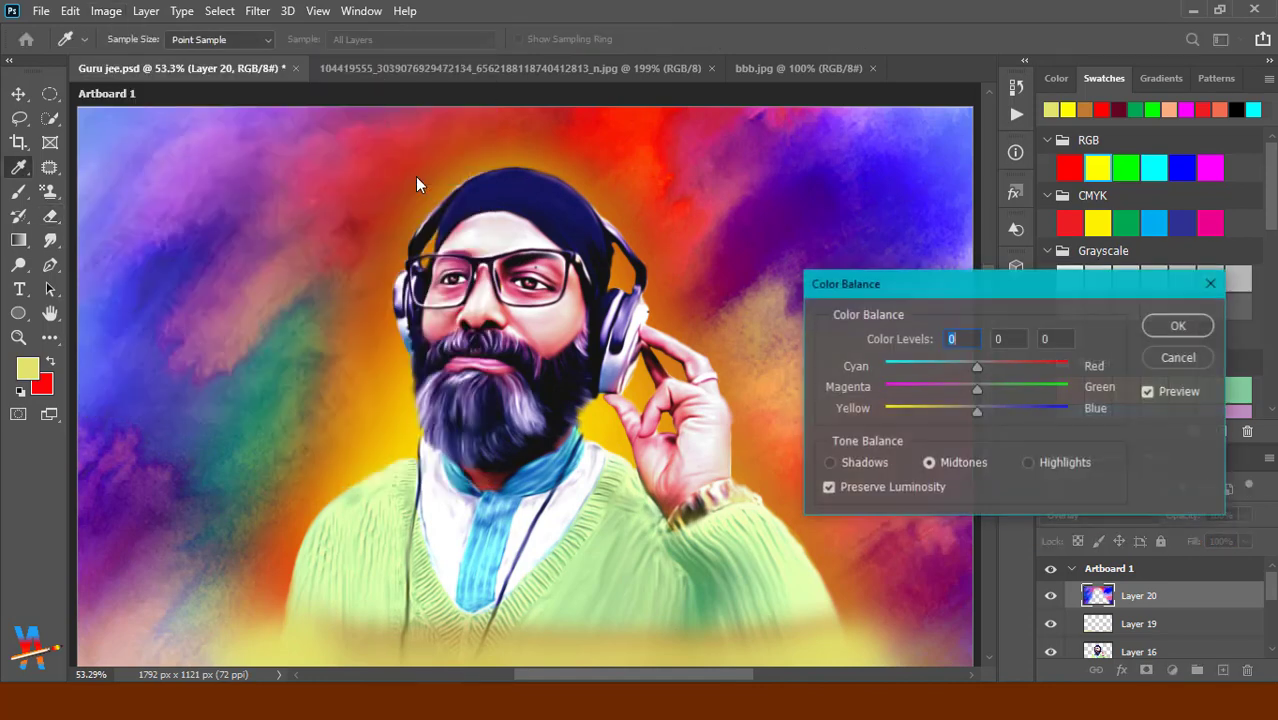
{"action": "mouse_move", "coordinate": [977, 367]}
{"action": "left_mouse_down"}
{"action": "mouse_move", "coordinate": [1036, 374]}
{"action": "mouse_move", "coordinate": [947, 394]}
{"action": "mouse_move", "coordinate": [1034, 404]}
{"action": "mouse_move", "coordinate": [958, 400]}
{"action": "left_mouse_up"}
{"action": "left_click", "coordinate": [1003, 388]}
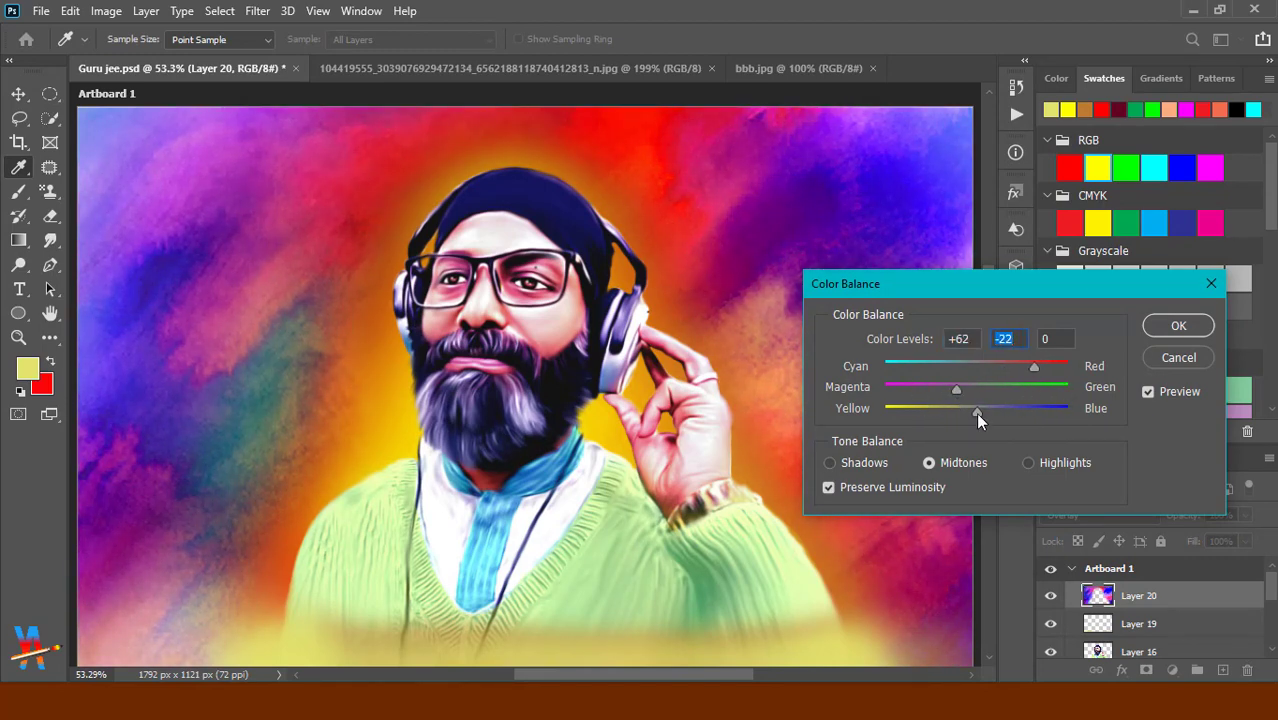
{"action": "left_click", "coordinate": [1032, 413]}
{"action": "left_click_drag", "start_coordinate": [1020, 292], "coordinate": [1168, 275]}
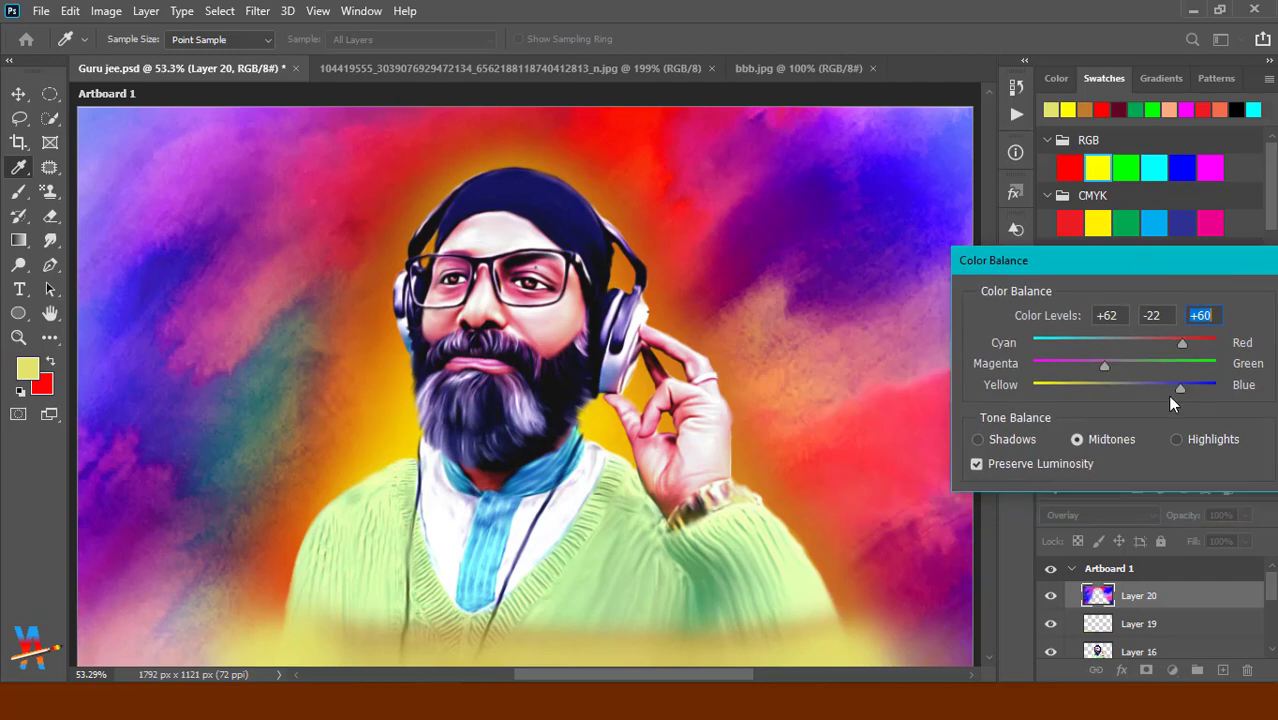
{"action": "mouse_move", "coordinate": [1180, 388]}
{"action": "left_mouse_down"}
{"action": "mouse_move", "coordinate": [1004, 427]}
{"action": "mouse_move", "coordinate": [1026, 408]}
{"action": "left_mouse_up"}
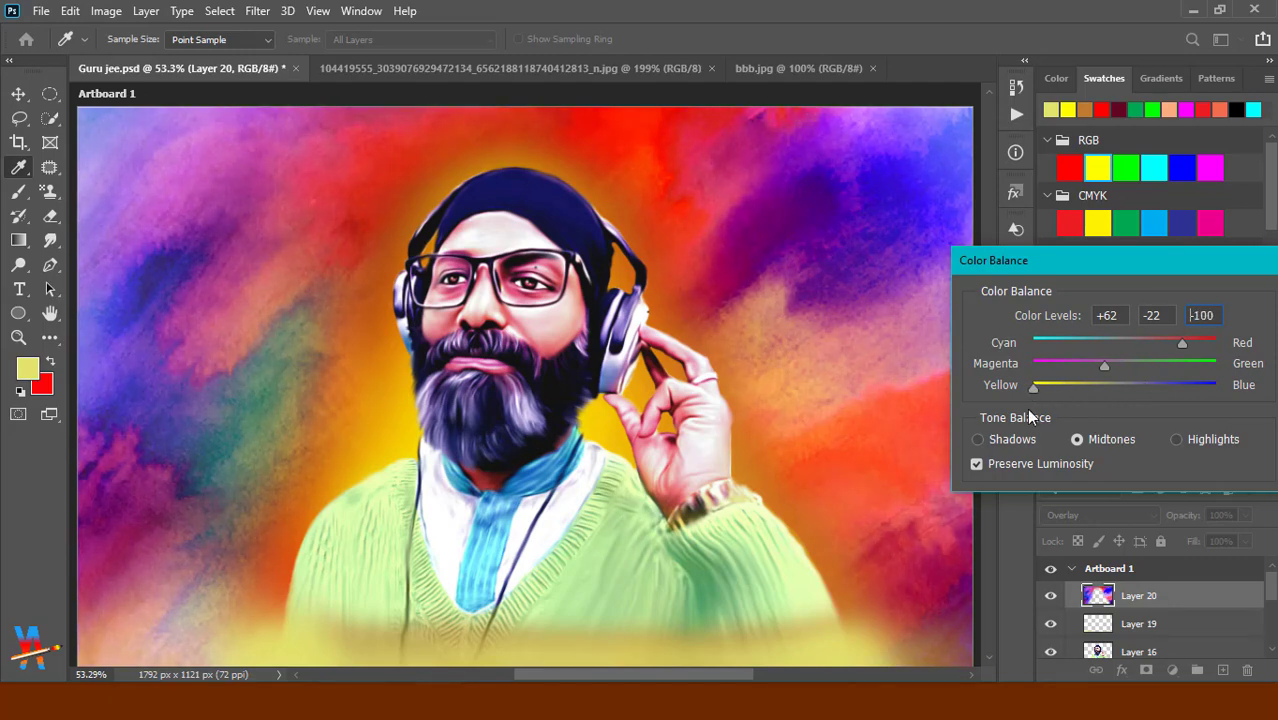
Set shadows to -78/+18/+23 and highlights to +60/+38/-30, then apply.
{"action": "left_click", "coordinate": [978, 439]}
{"action": "mouse_move", "coordinate": [1125, 344]}
{"action": "left_mouse_down"}
{"action": "mouse_move", "coordinate": [1052, 374]}
{"action": "mouse_move", "coordinate": [1226, 366]}
{"action": "left_mouse_up"}
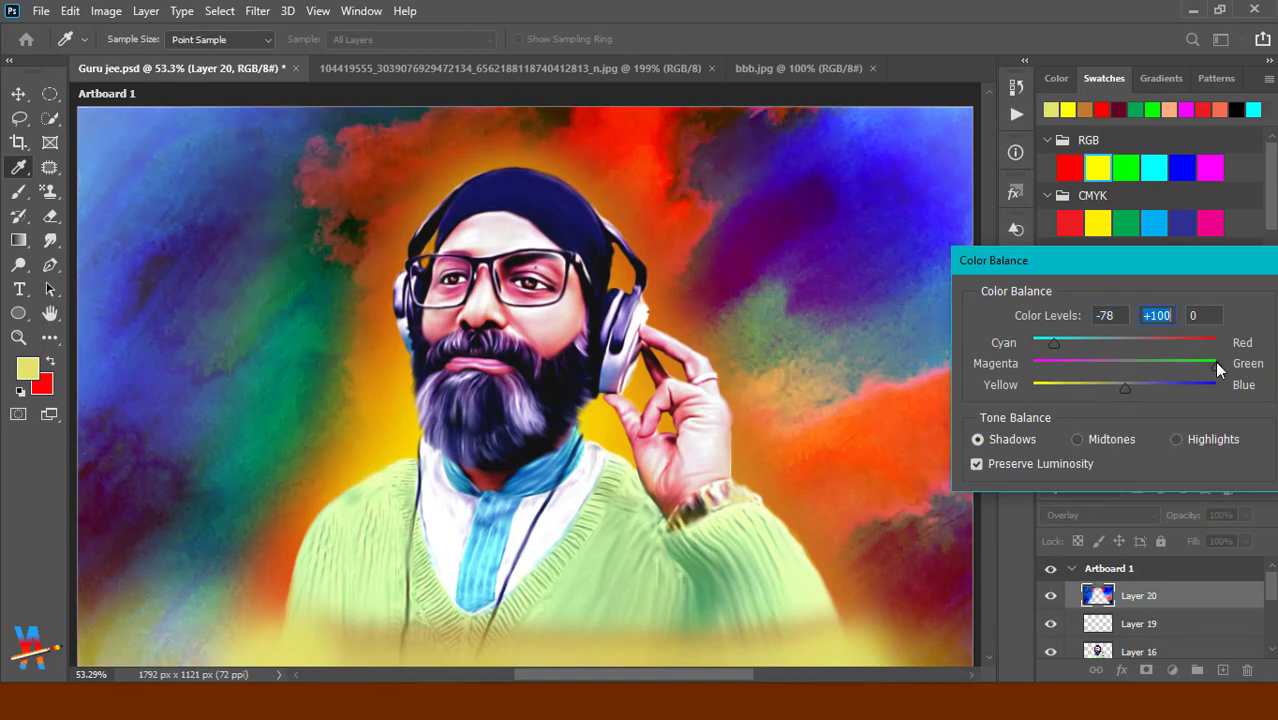
{"action": "mouse_move", "coordinate": [1217, 368]}
{"action": "left_mouse_down"}
{"action": "mouse_move", "coordinate": [1142, 372]}
{"action": "mouse_move", "coordinate": [1093, 397]}
{"action": "left_mouse_up"}
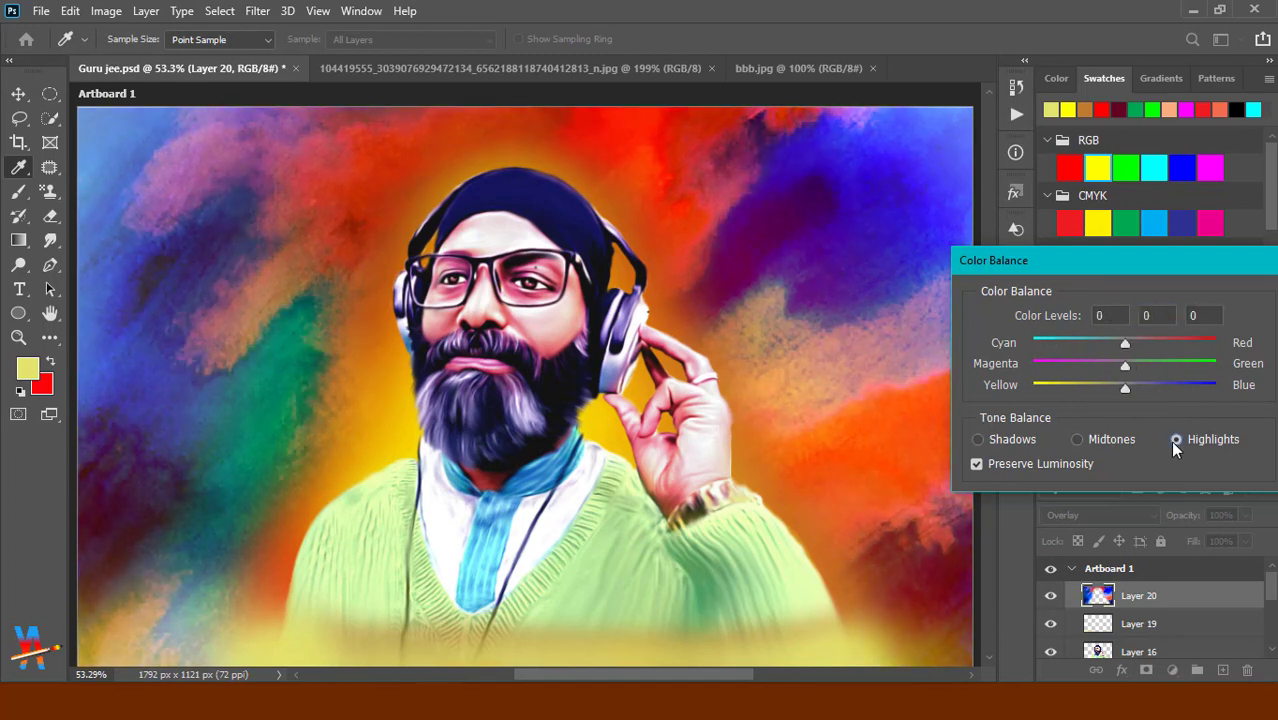
{"action": "mouse_move", "coordinate": [1149, 341]}
{"action": "left_mouse_down"}
{"action": "mouse_move", "coordinate": [1210, 342]}
{"action": "mouse_move", "coordinate": [1098, 399]}
{"action": "left_mouse_up"}
{"action": "left_click", "coordinate": [1160, 364]}
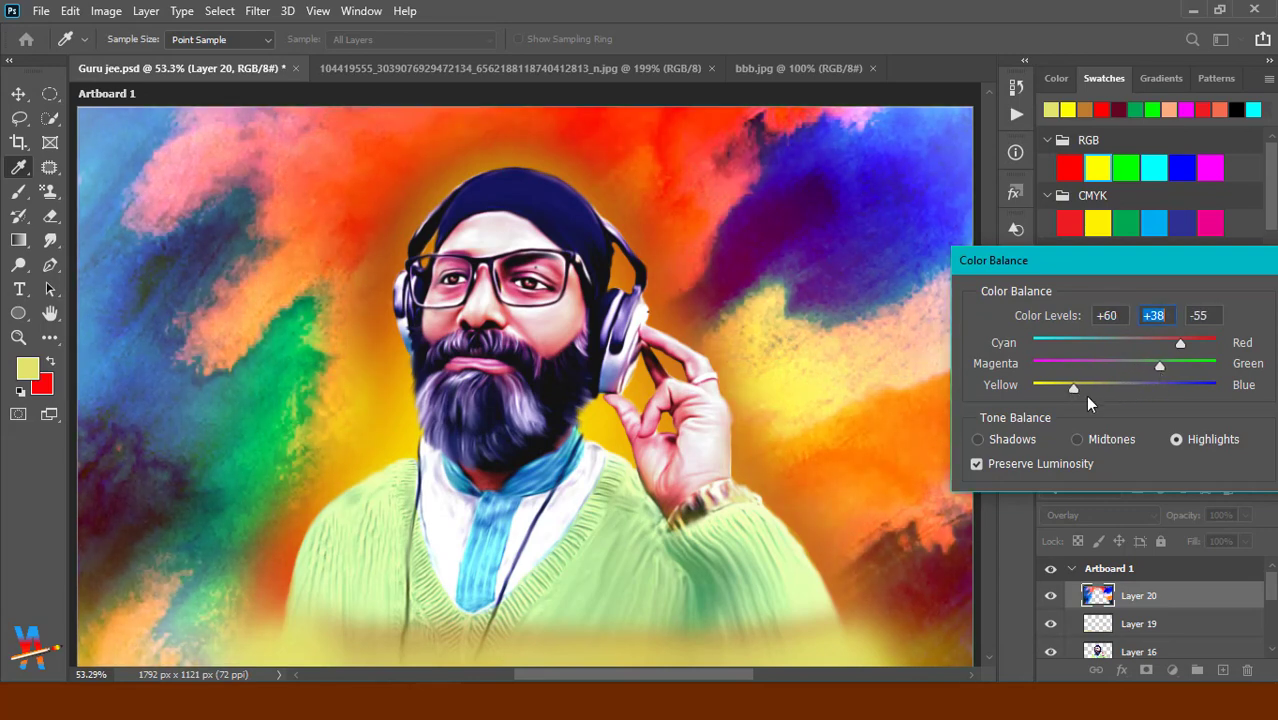
{"action": "left_click_drag", "start_coordinate": [1217, 259], "coordinate": [1088, 257]}
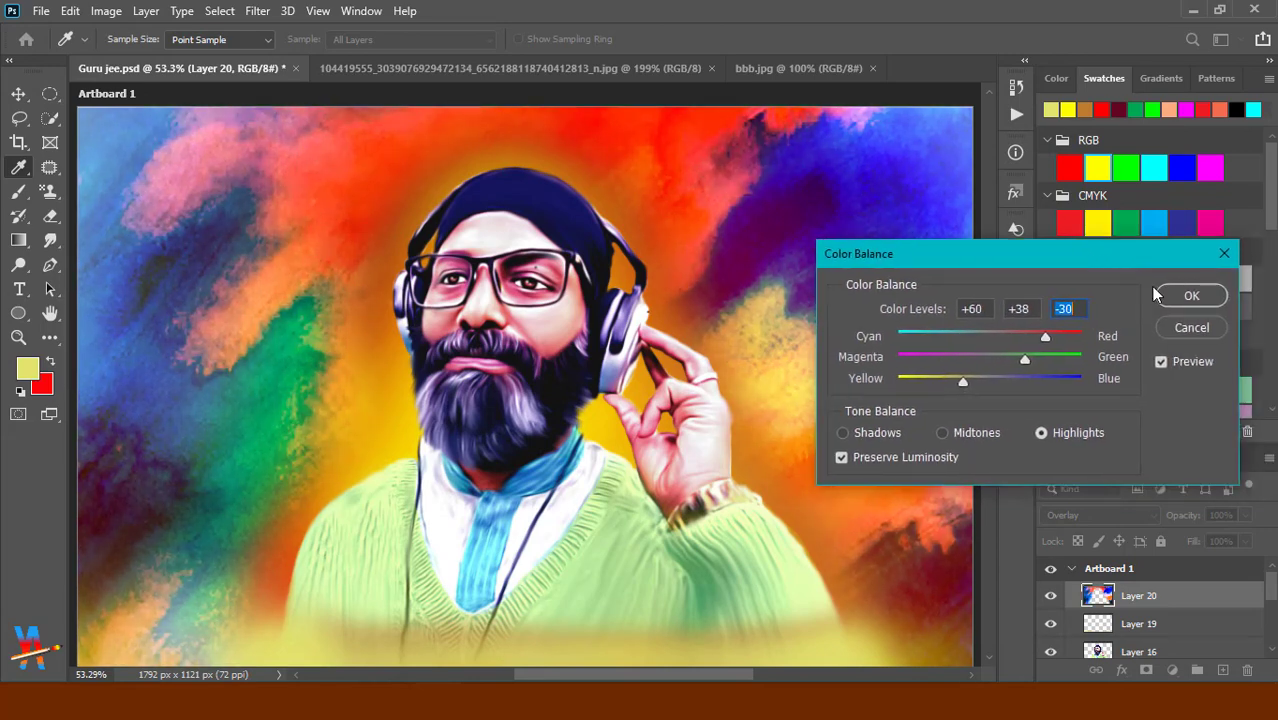
{"action": "left_click", "coordinate": [1190, 294]}
Sample the red background above the head as the Brush foreground colour.
{"action": "key", "text": "b"}
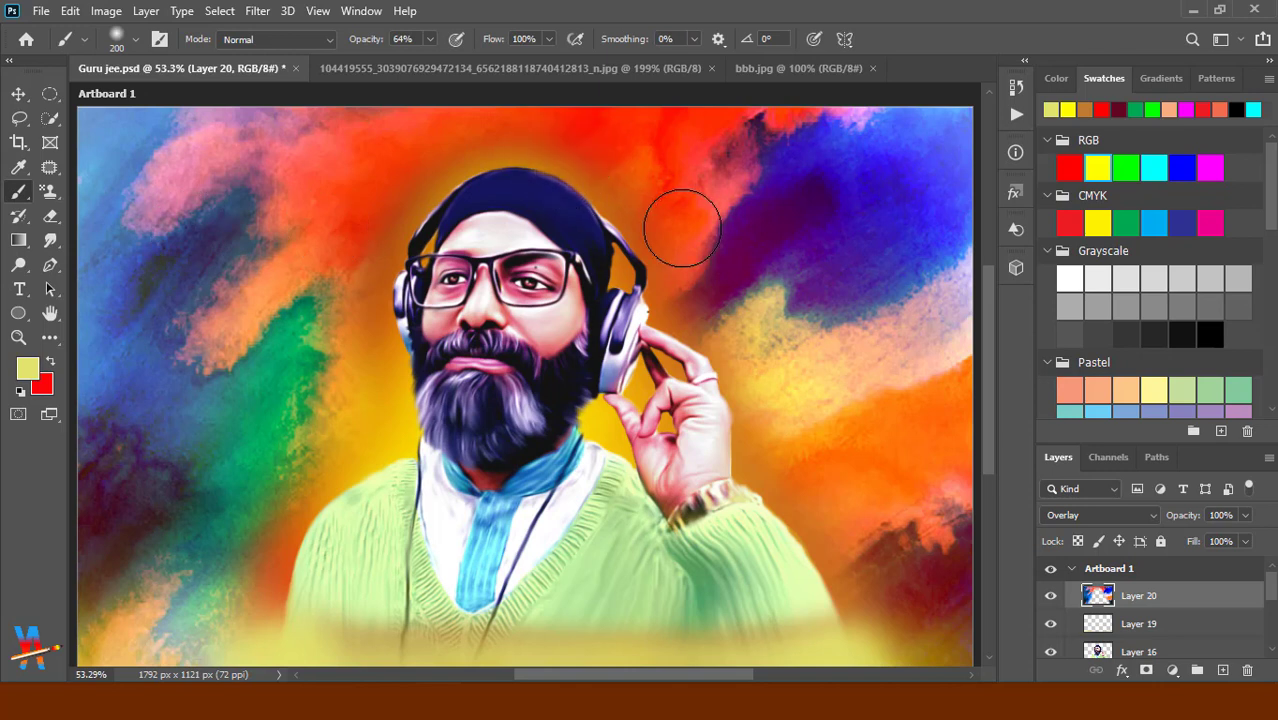
{"action": "left_click", "coordinate": [552, 157], "text": "alt"}
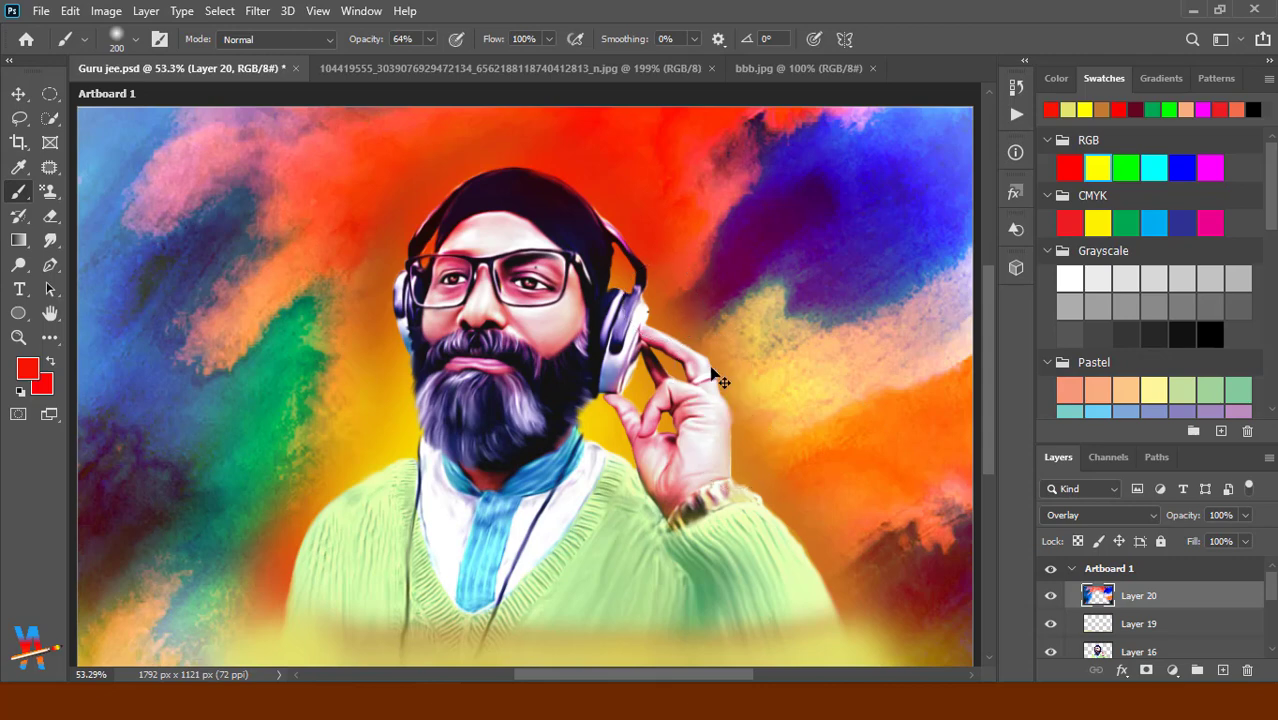
Zoom in and erase the dark overlay from the hat top with a 90 px eraser, then enlarge it to 125 px.
{"action": "key", "text": "e"}
{"action": "left_click_drag", "start_coordinate": [588, 203], "coordinate": [640, 203]}
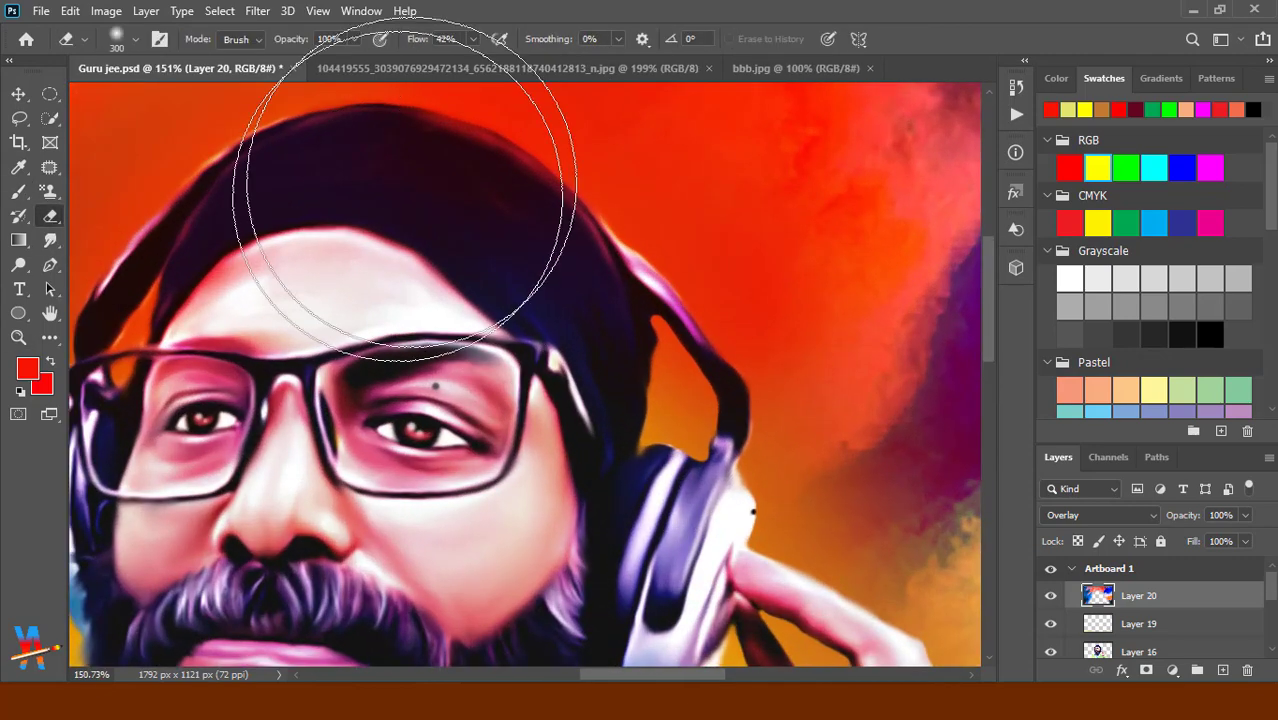
{"action": "key", "text": "bracketleft"}
{"action": "key", "text": "bracketleft"}
{"action": "key", "text": "bracketleft"}
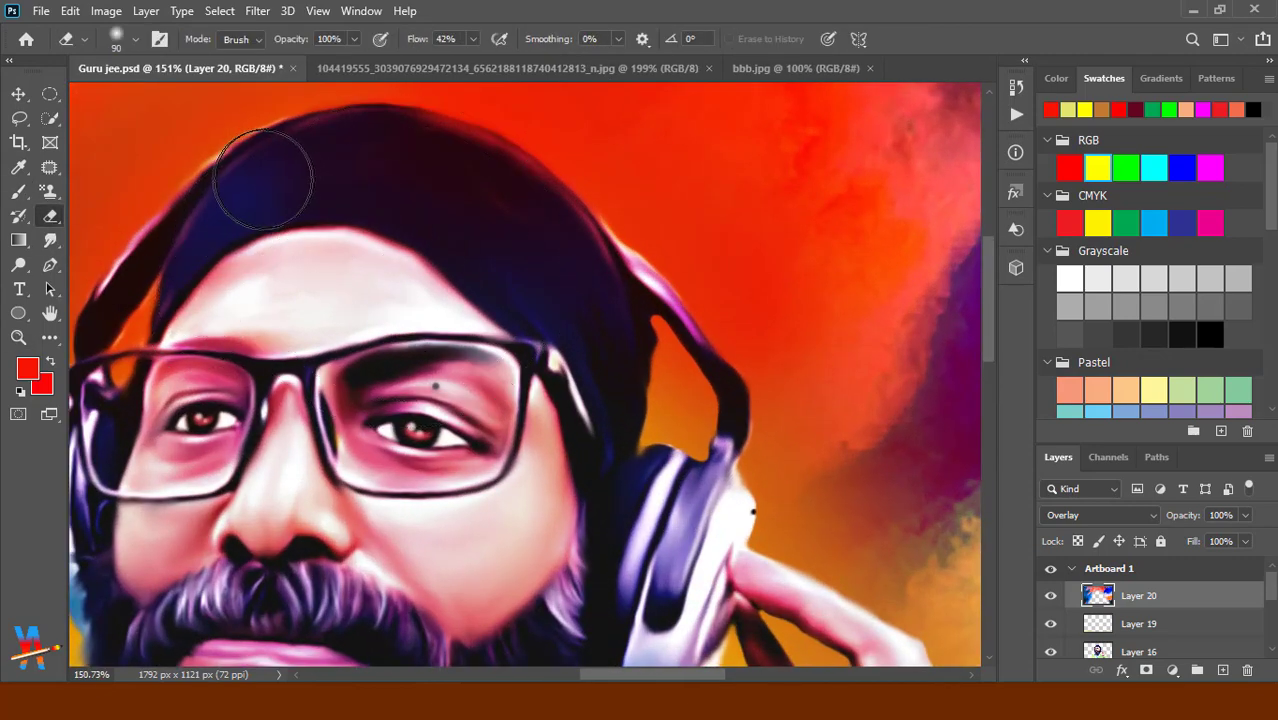
{"action": "mouse_move", "coordinate": [262, 178]}
{"action": "left_mouse_down"}
{"action": "mouse_move", "coordinate": [422, 157]}
{"action": "mouse_move", "coordinate": [608, 371]}
{"action": "mouse_move", "coordinate": [495, 295]}
{"action": "mouse_move", "coordinate": [214, 285]}
{"action": "left_mouse_up"}
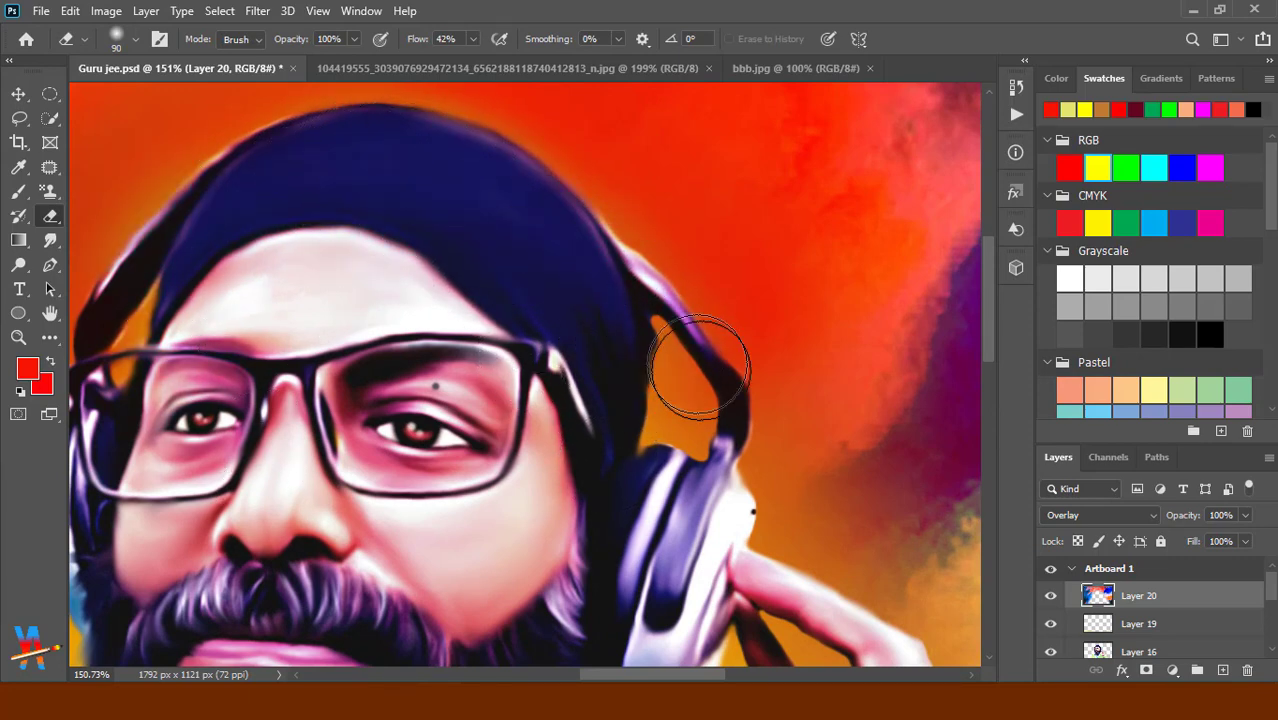
{"action": "scroll", "coordinate": [456, 385], "scroll_direction": "down", "scroll_amount": 4}
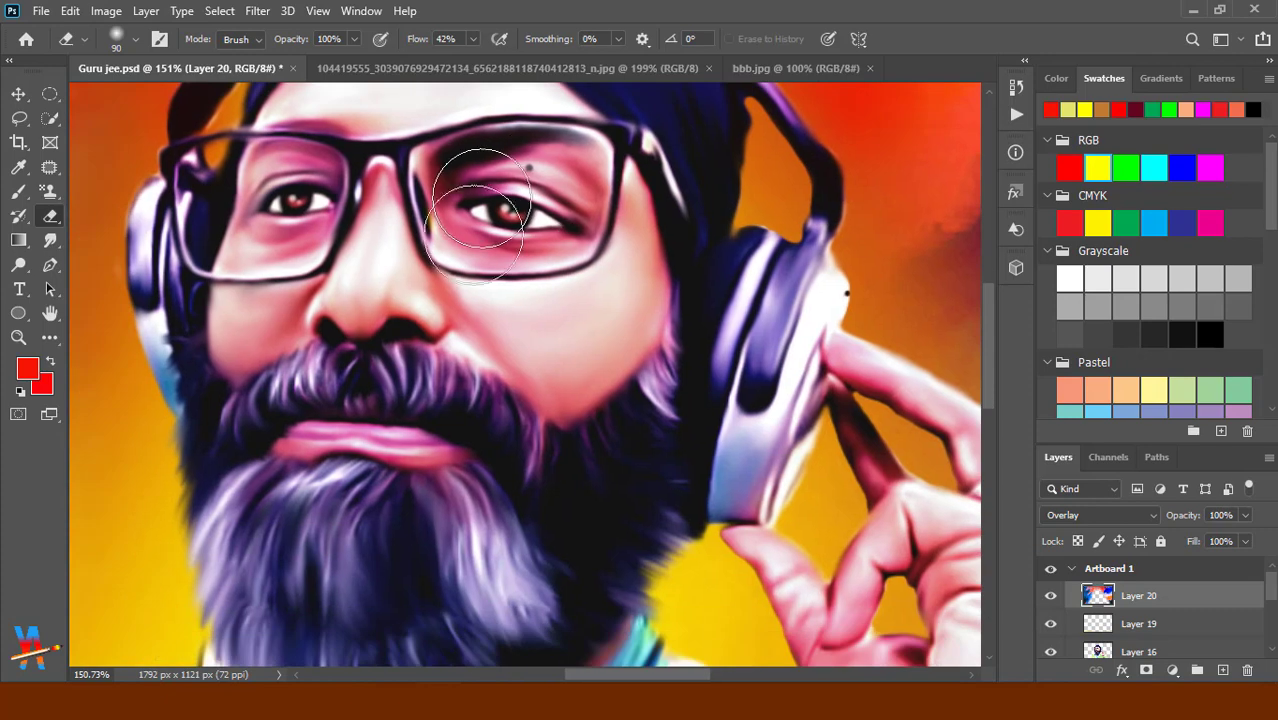
{"action": "key", "text": "bracketright"}
{"action": "key", "text": "bracketright"}
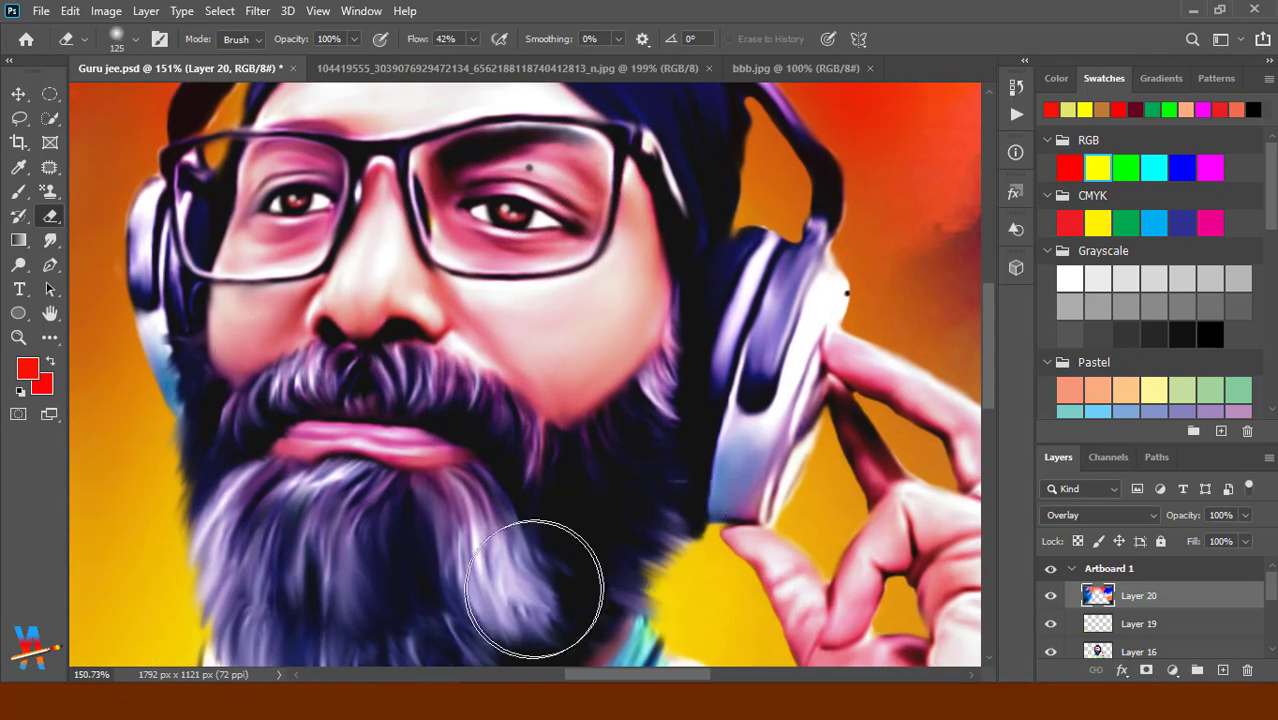
{"action": "scroll", "coordinate": [534, 588], "scroll_direction": "down", "scroll_amount": 5}
{"action": "scroll", "coordinate": [371, 414], "scroll_direction": "down", "scroll_amount": 7}
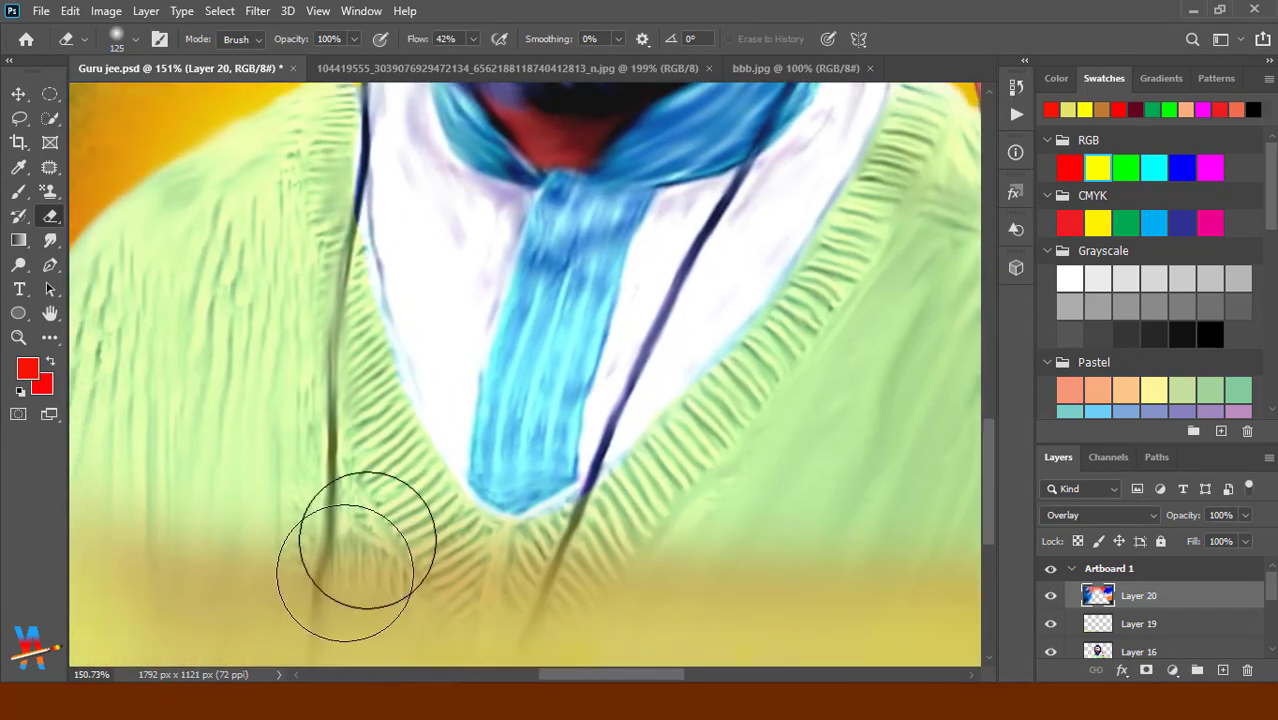
Zoom out to the full artboard and set up a yellow 700 px brush at 45% flow.
{"action": "key", "text": "z"}
{"action": "left_click_drag", "start_coordinate": [676, 485], "coordinate": [546, 453]}
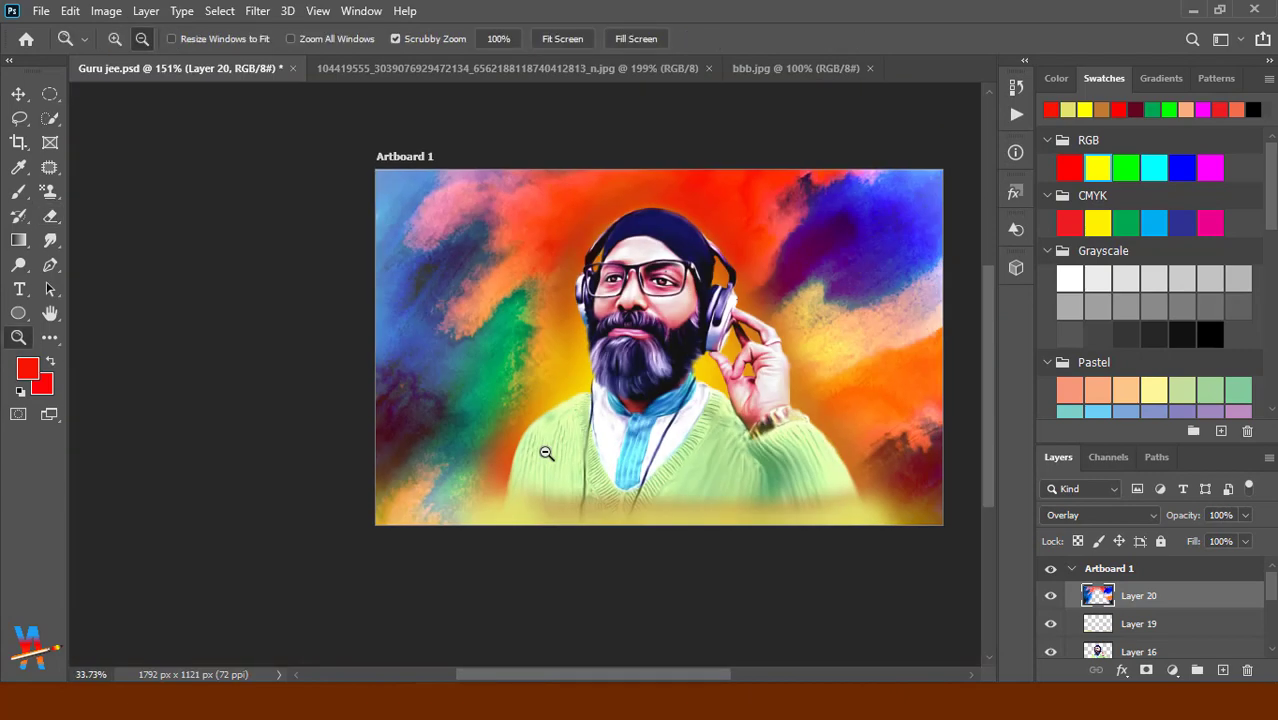
{"action": "key", "text": "e"}
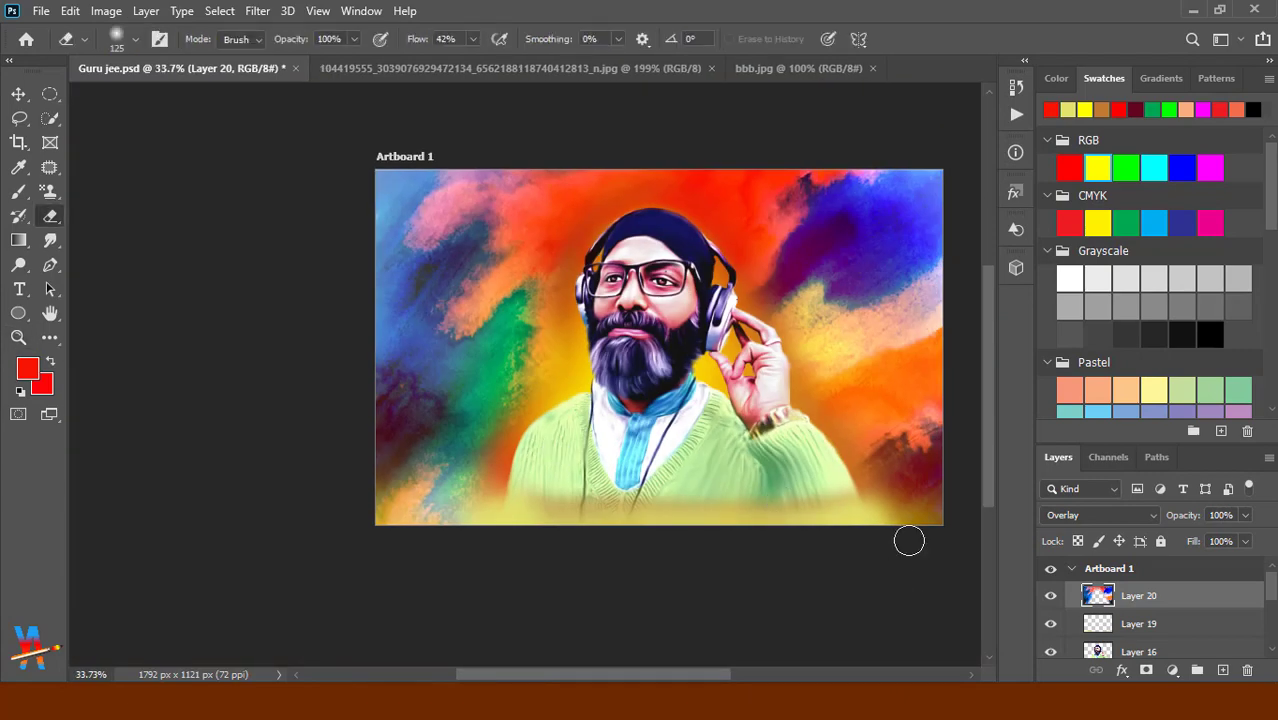
{"action": "left_click", "coordinate": [1097, 167]}
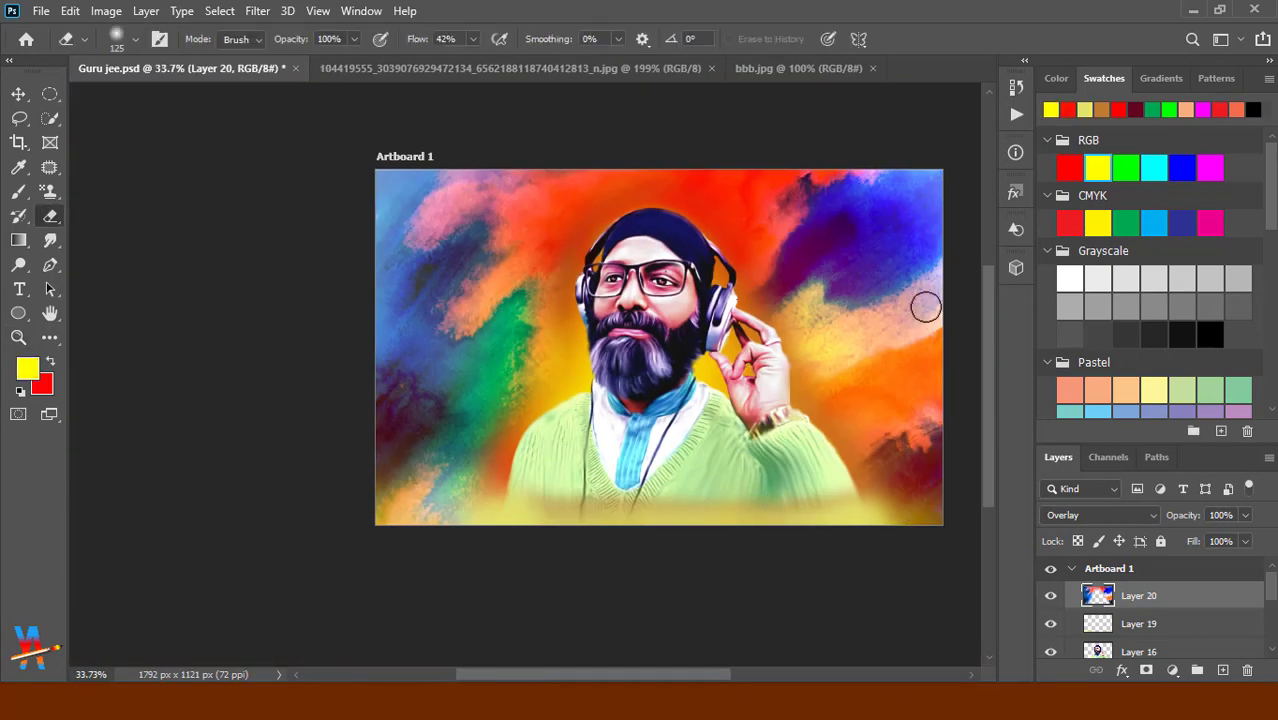
{"action": "left_click", "coordinate": [17, 192]}
{"action": "key", "text": "space"}
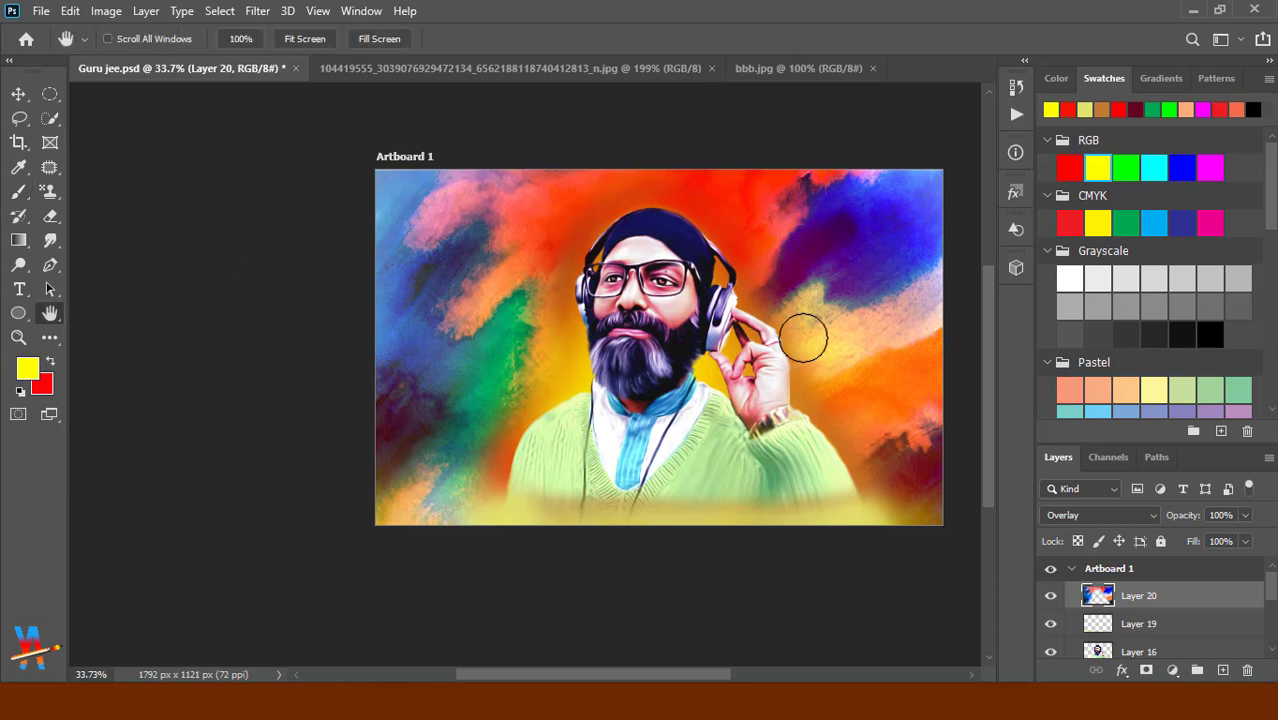
{"action": "key", "text": "bracketright"}
{"action": "key", "text": "bracketright"}
{"action": "key", "text": "bracketright"}
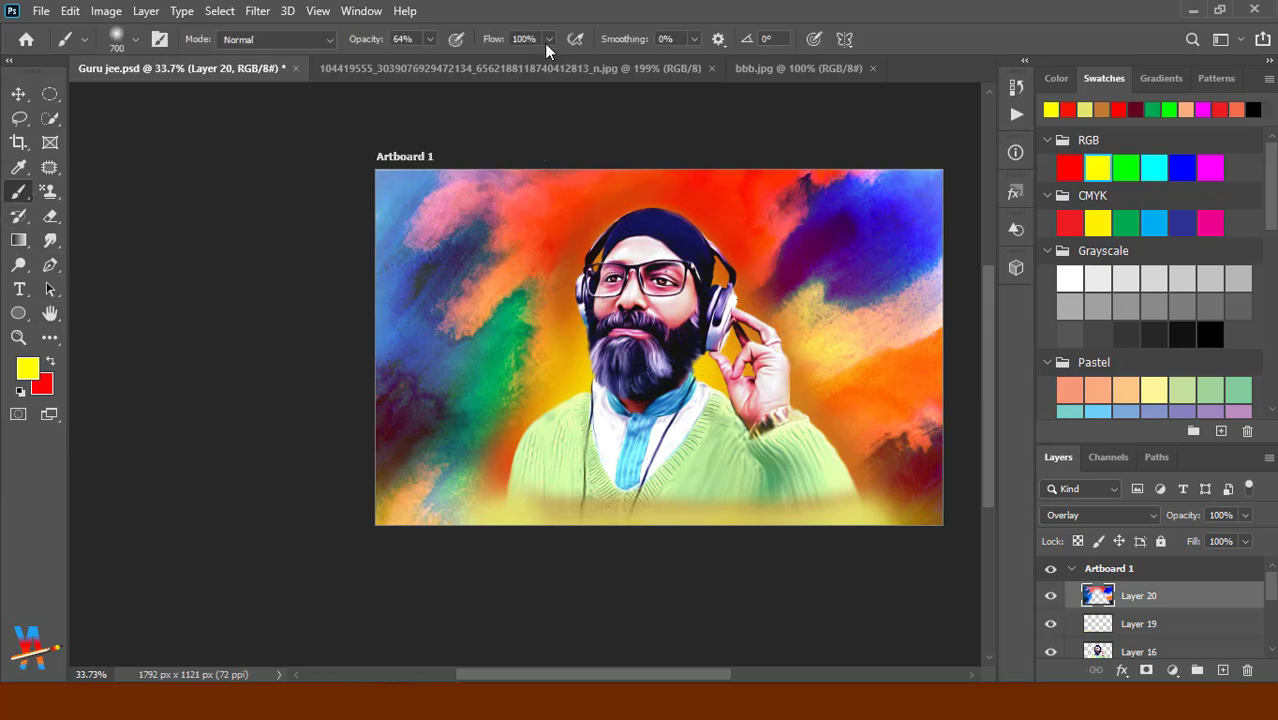
{"action": "left_click_drag", "start_coordinate": [502, 80], "coordinate": [500, 80]}
{"action": "left_click", "coordinate": [730, 465]}
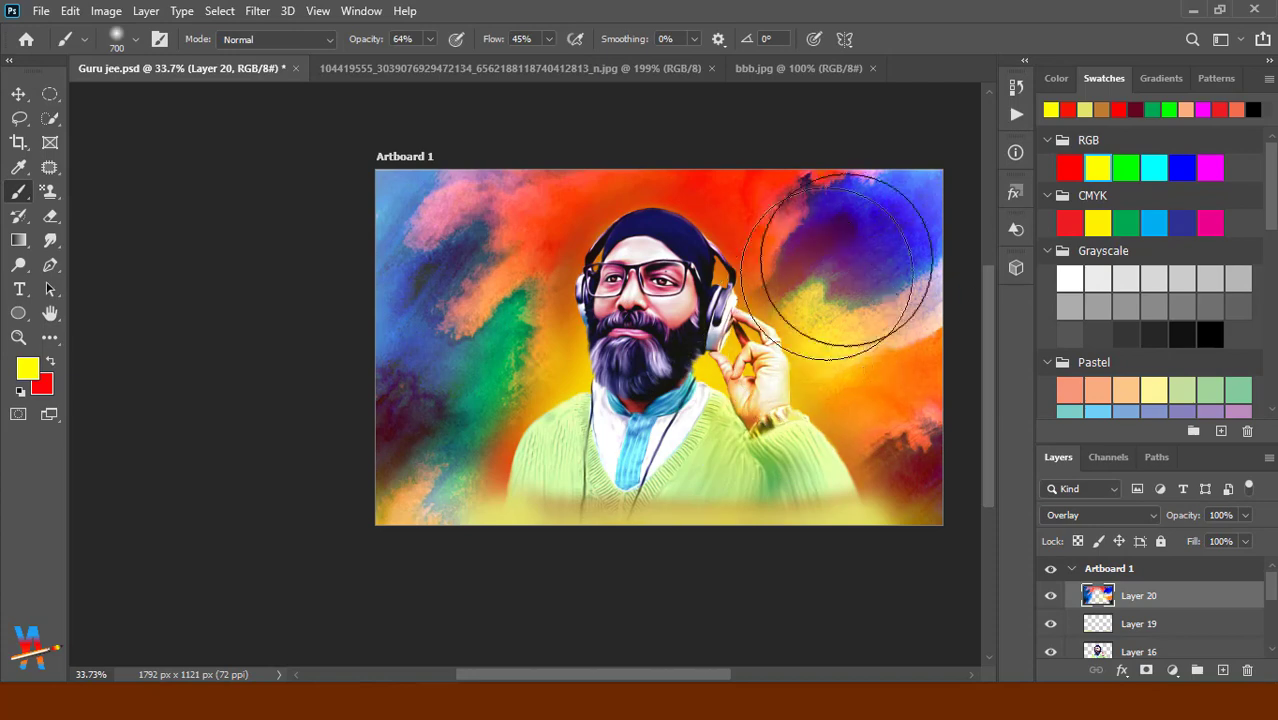
Wash yellow over the lower-left artwork and face, then erase it around the right eye.
{"action": "left_click_drag", "start_coordinate": [534, 426], "coordinate": [357, 529]}
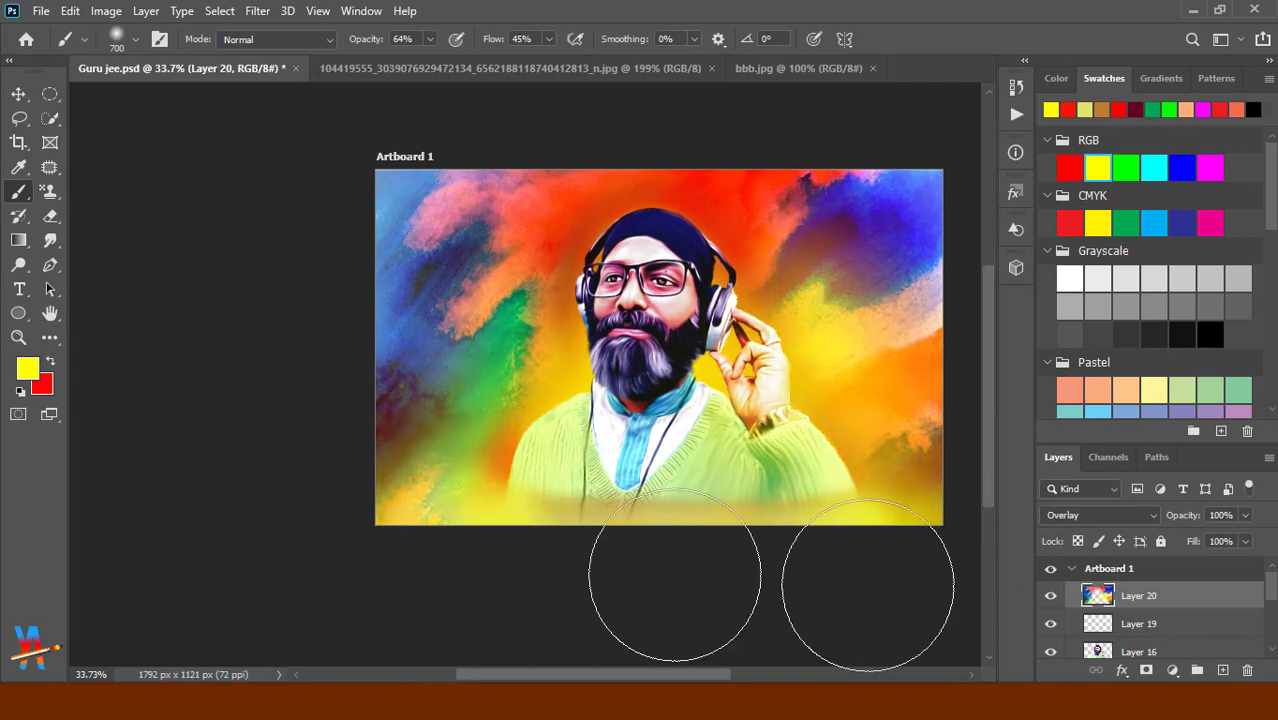
{"action": "mouse_move", "coordinate": [278, 573]}
{"action": "left_mouse_down"}
{"action": "mouse_move", "coordinate": [428, 399]}
{"action": "mouse_move", "coordinate": [656, 214]}
{"action": "mouse_move", "coordinate": [542, 428]}
{"action": "left_mouse_up"}
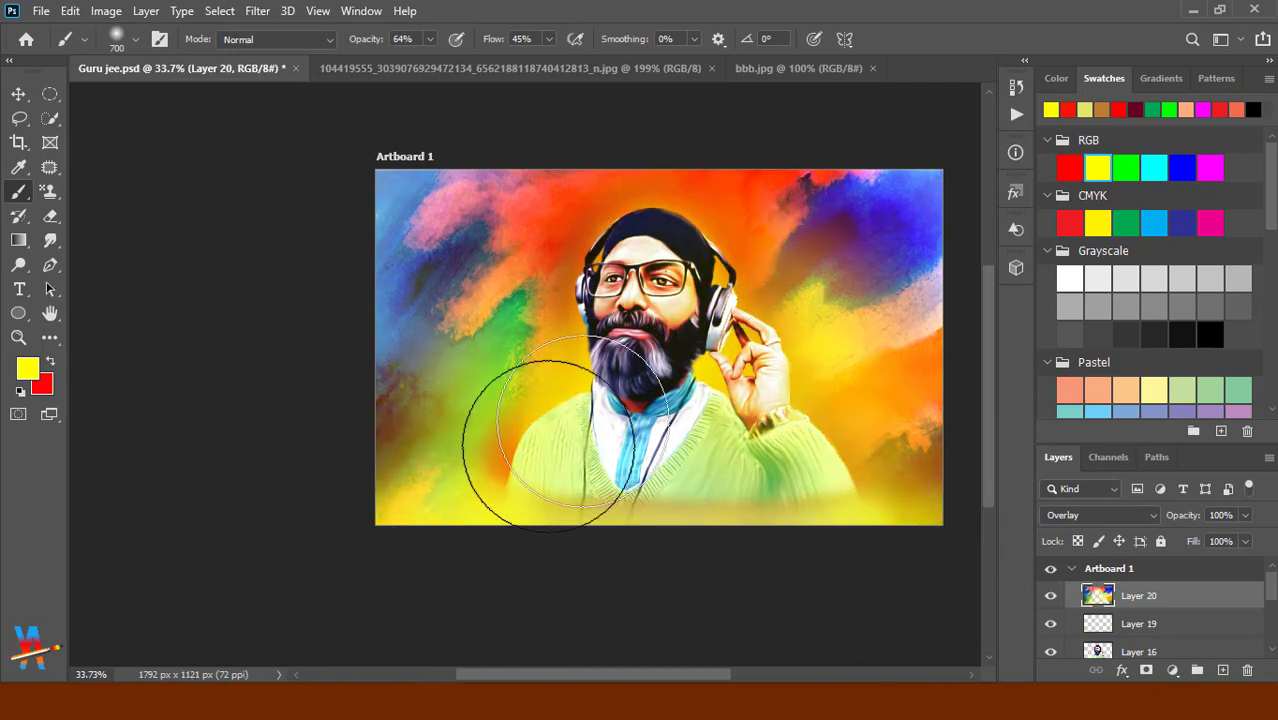
{"action": "left_click", "coordinate": [51, 216]}
{"action": "left_click_drag", "start_coordinate": [671, 316], "coordinate": [704, 267]}
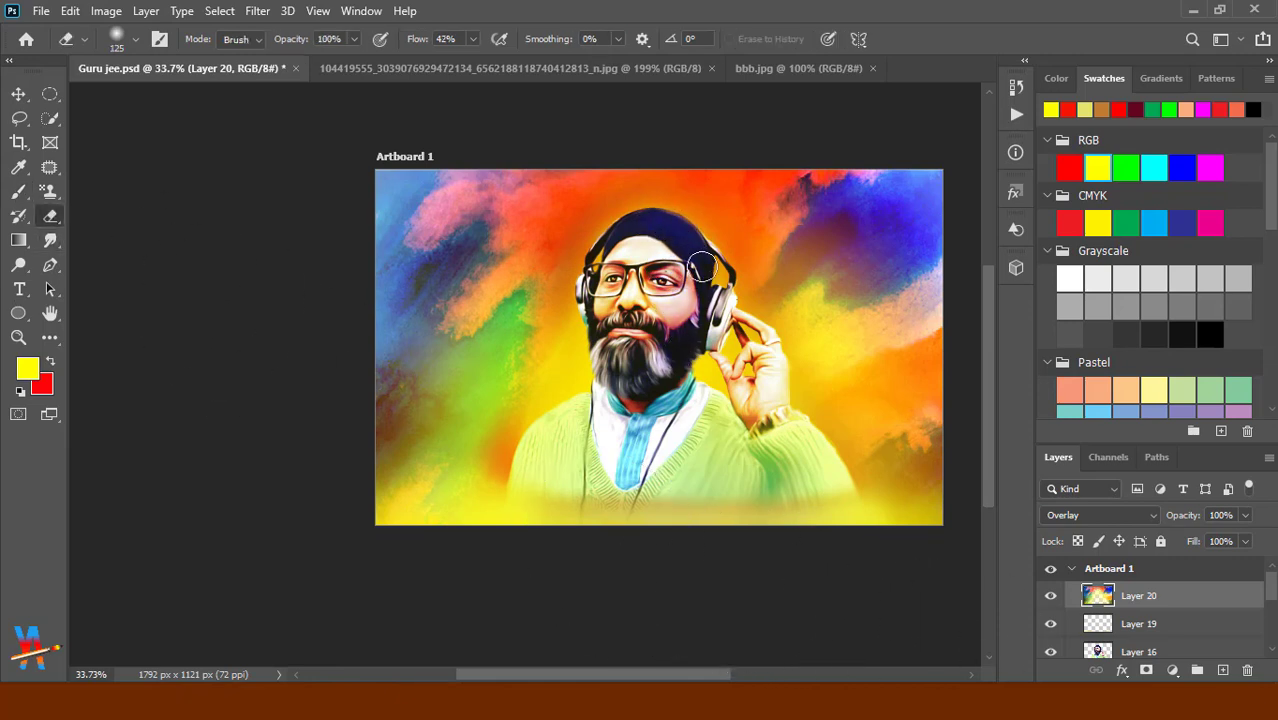
At 100% eraser flow, clear the yellow from cheek, beard, forehead, eyes and sweater, undoing stray strokes.
{"action": "left_click_drag", "start_coordinate": [589, 296], "coordinate": [653, 390]}
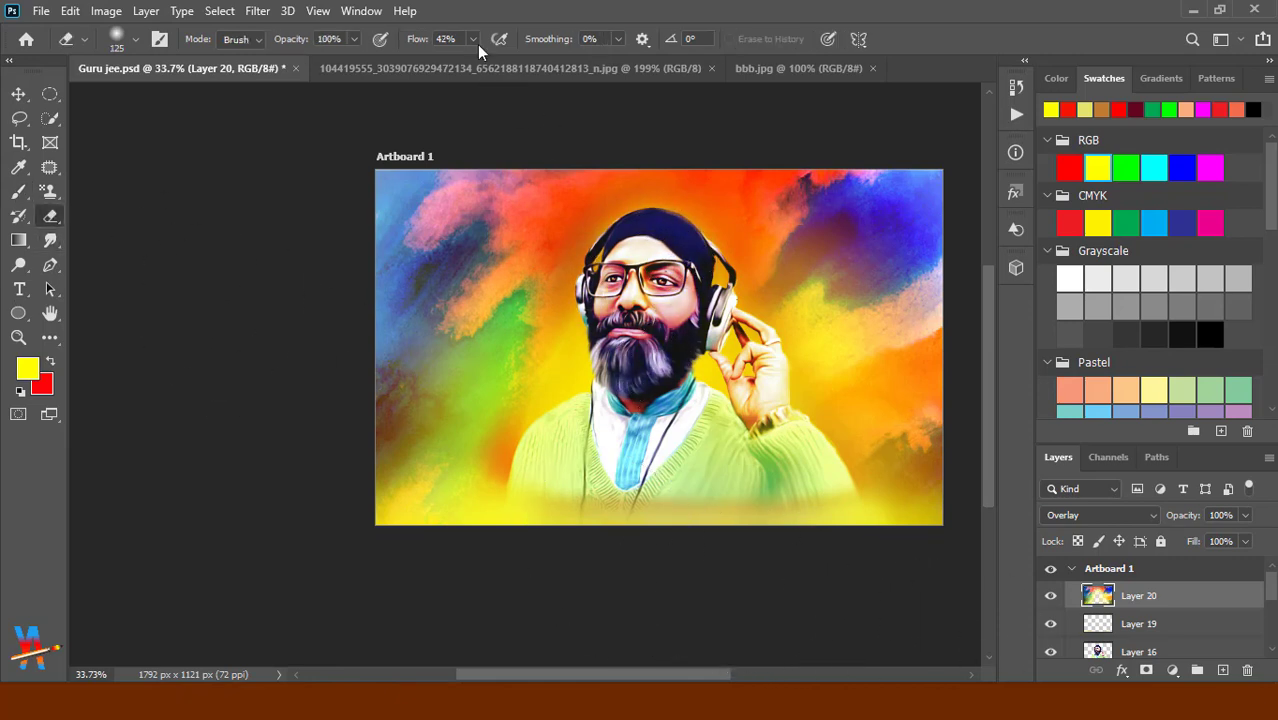
{"action": "left_click_drag", "start_coordinate": [472, 38], "coordinate": [532, 62]}
{"action": "left_click_drag", "start_coordinate": [640, 295], "coordinate": [647, 258]}
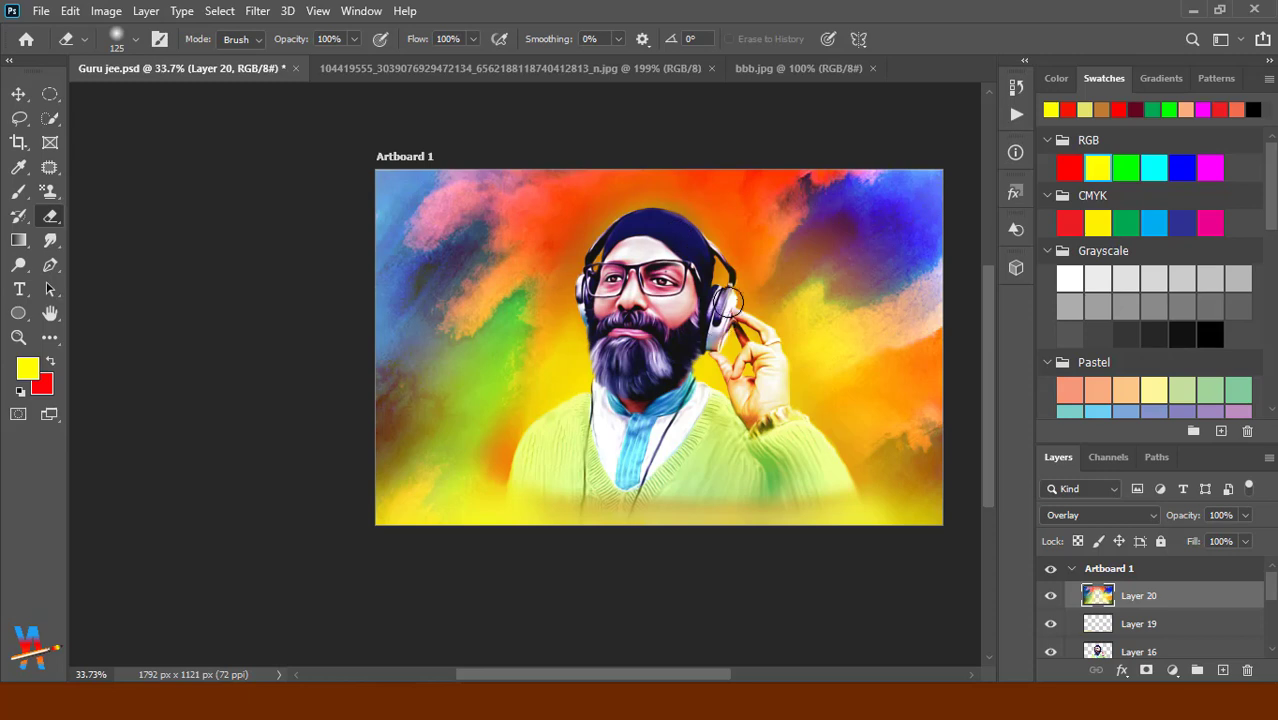
{"action": "left_click_drag", "start_coordinate": [701, 433], "coordinate": [785, 419]}
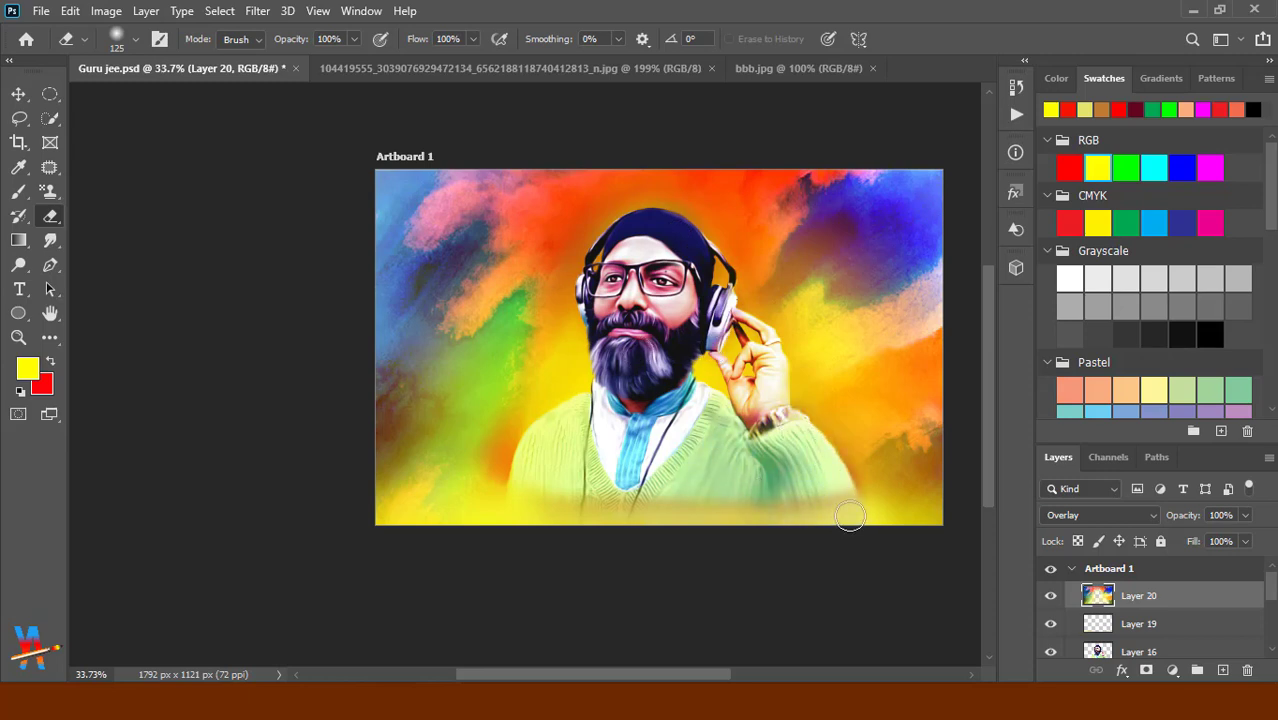
{"action": "left_click_drag", "start_coordinate": [696, 451], "coordinate": [720, 451]}
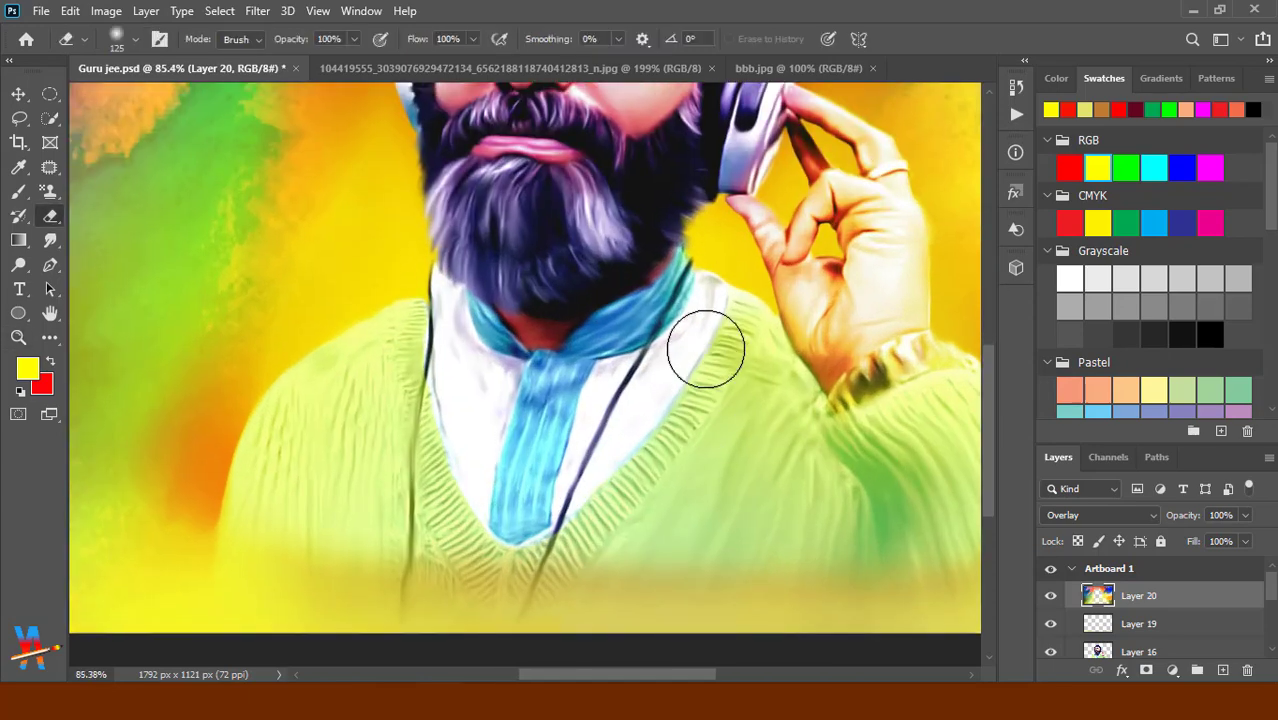
{"action": "left_click_drag", "start_coordinate": [770, 536], "coordinate": [730, 328]}
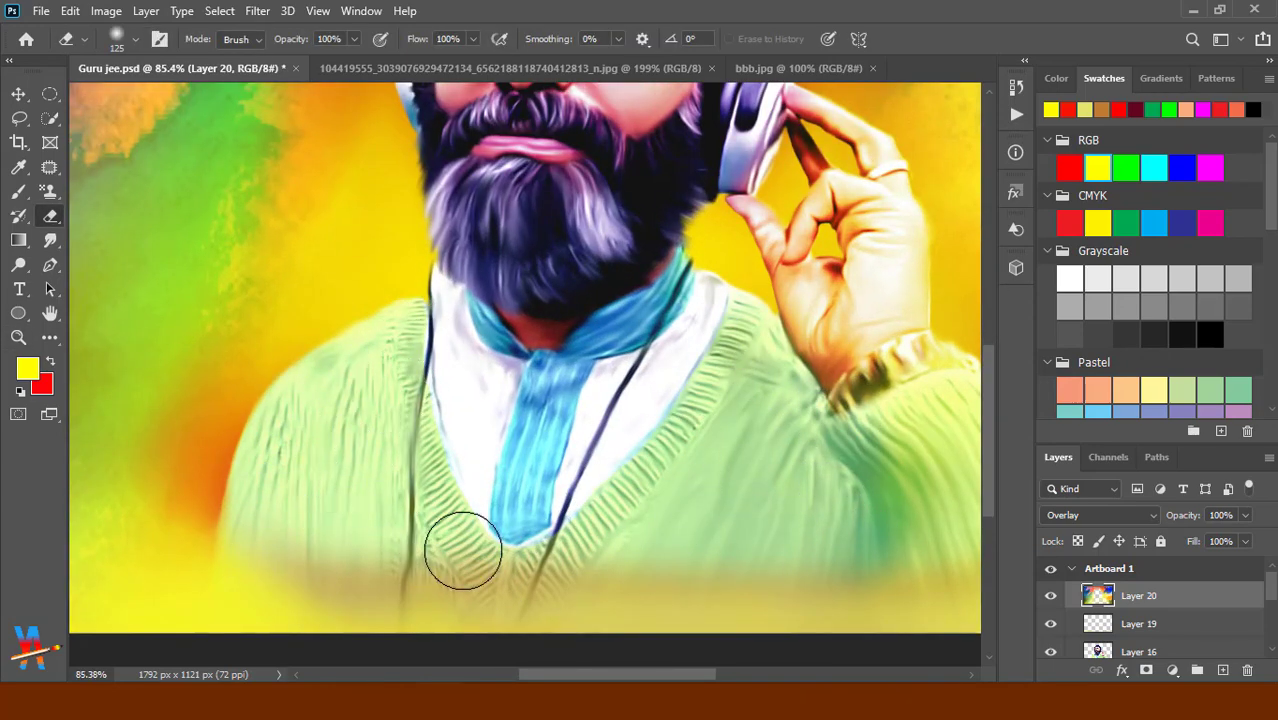
{"action": "key", "text": "ctrl+z"}
Reveal the sweater ribbing on both sides and clear the hand, using a 60 px eraser for the fingers.
{"action": "left_click_drag", "start_coordinate": [463, 551], "coordinate": [408, 406]}
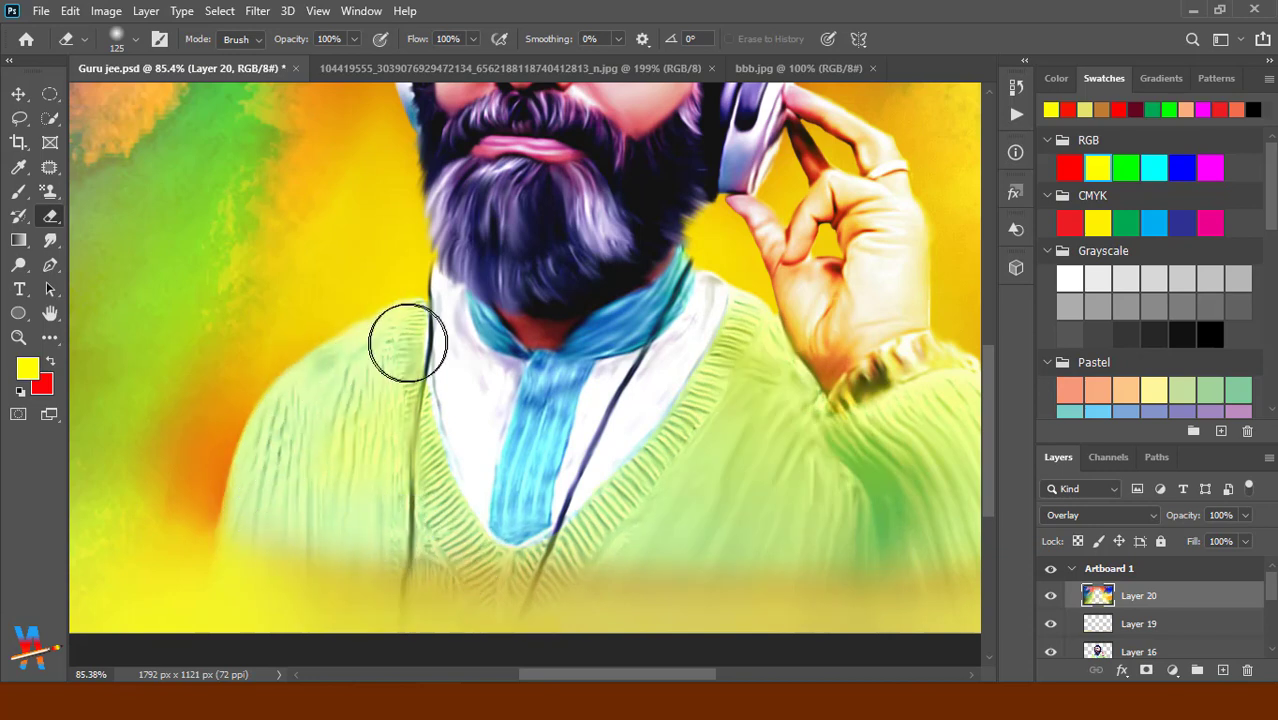
{"action": "left_click_drag", "start_coordinate": [727, 348], "coordinate": [802, 448]}
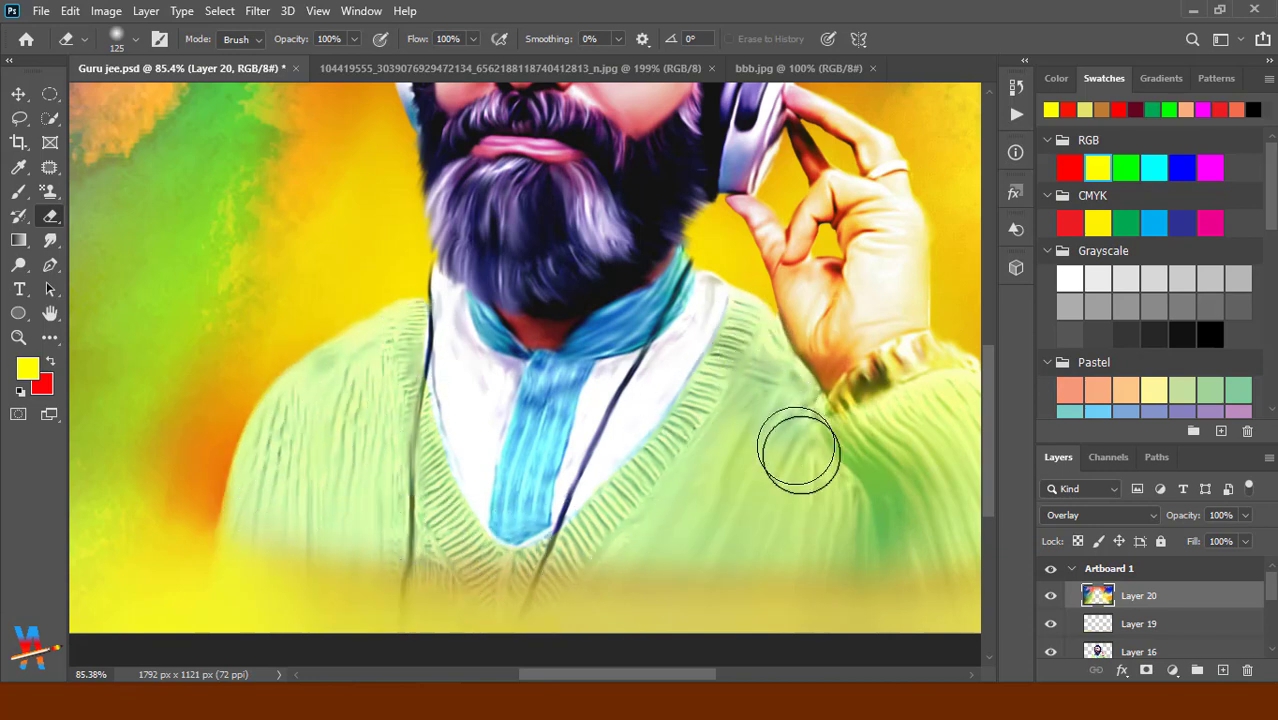
{"action": "scroll", "coordinate": [653, 457], "scroll_direction": "right", "scroll_amount": 5}
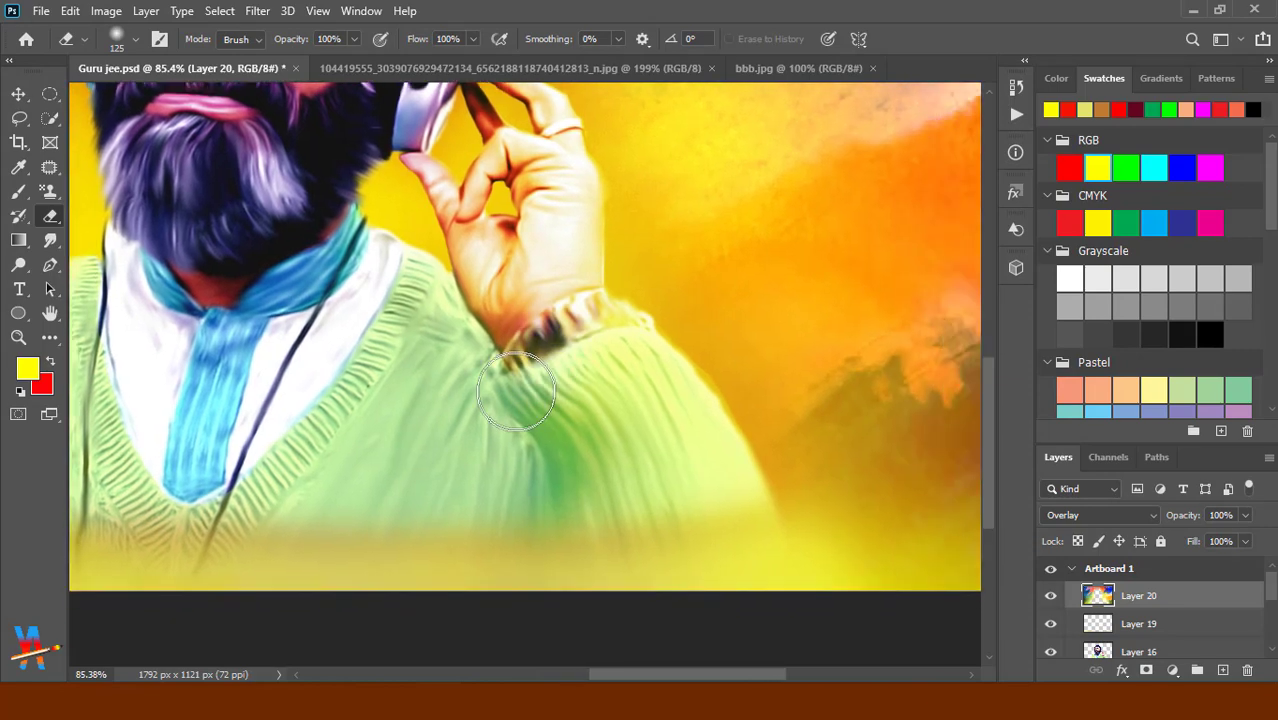
{"action": "mouse_move", "coordinate": [600, 340]}
{"action": "left_mouse_down"}
{"action": "mouse_move", "coordinate": [685, 428]}
{"action": "mouse_move", "coordinate": [642, 486]}
{"action": "mouse_move", "coordinate": [585, 457]}
{"action": "mouse_move", "coordinate": [498, 305]}
{"action": "mouse_move", "coordinate": [551, 271]}
{"action": "mouse_move", "coordinate": [562, 205]}
{"action": "left_mouse_up"}
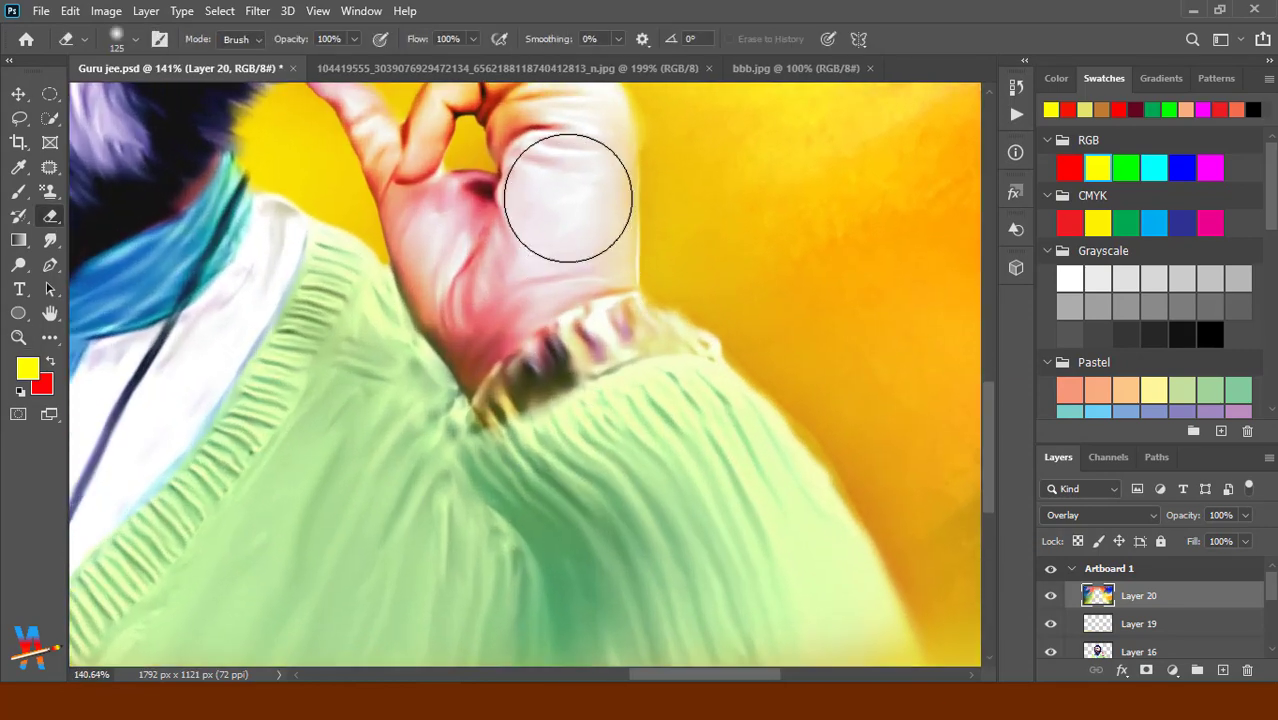
{"action": "key", "text": "bracketleft"}
{"action": "key", "text": "bracketleft"}
{"action": "key", "text": "bracketleft"}
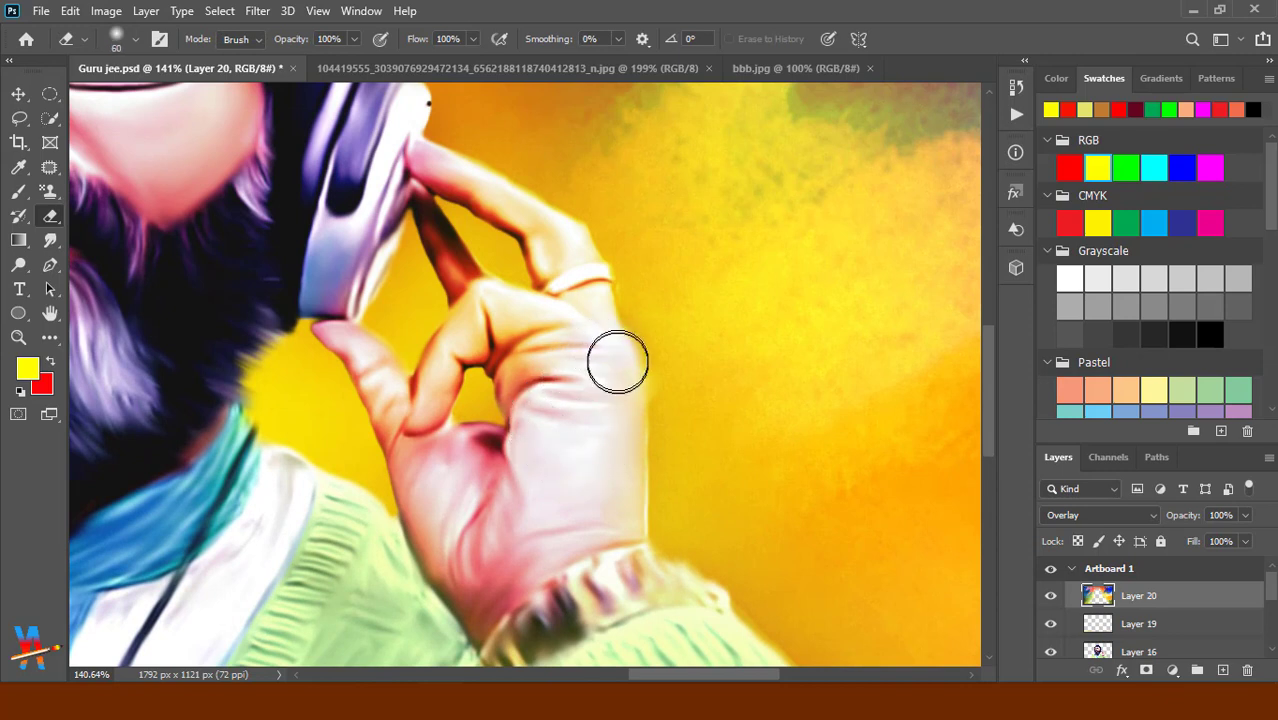
{"action": "mouse_move", "coordinate": [595, 588]}
{"action": "left_mouse_down"}
{"action": "mouse_move", "coordinate": [542, 357]}
{"action": "mouse_move", "coordinate": [471, 294]}
{"action": "mouse_move", "coordinate": [434, 437]}
{"action": "mouse_move", "coordinate": [328, 336]}
{"action": "mouse_move", "coordinate": [430, 200]}
{"action": "mouse_move", "coordinate": [516, 205]}
{"action": "mouse_move", "coordinate": [617, 351]}
{"action": "mouse_move", "coordinate": [582, 445]}
{"action": "mouse_move", "coordinate": [562, 399]}
{"action": "mouse_move", "coordinate": [502, 534]}
{"action": "mouse_move", "coordinate": [441, 612]}
{"action": "mouse_move", "coordinate": [397, 116]}
{"action": "left_mouse_up"}
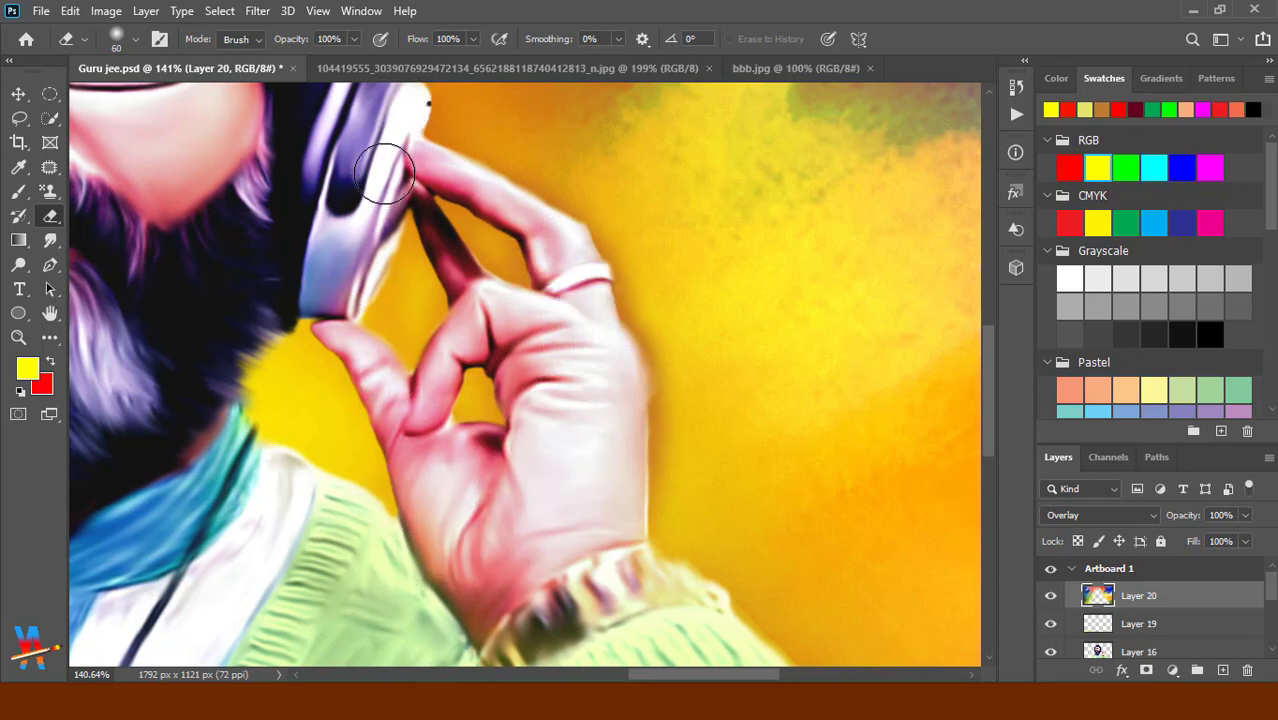
Select Layer 16 and set the eraser to the Hard Round brush tip.
{"action": "scroll", "coordinate": [1152, 633], "scroll_direction": "down", "scroll_amount": 1}
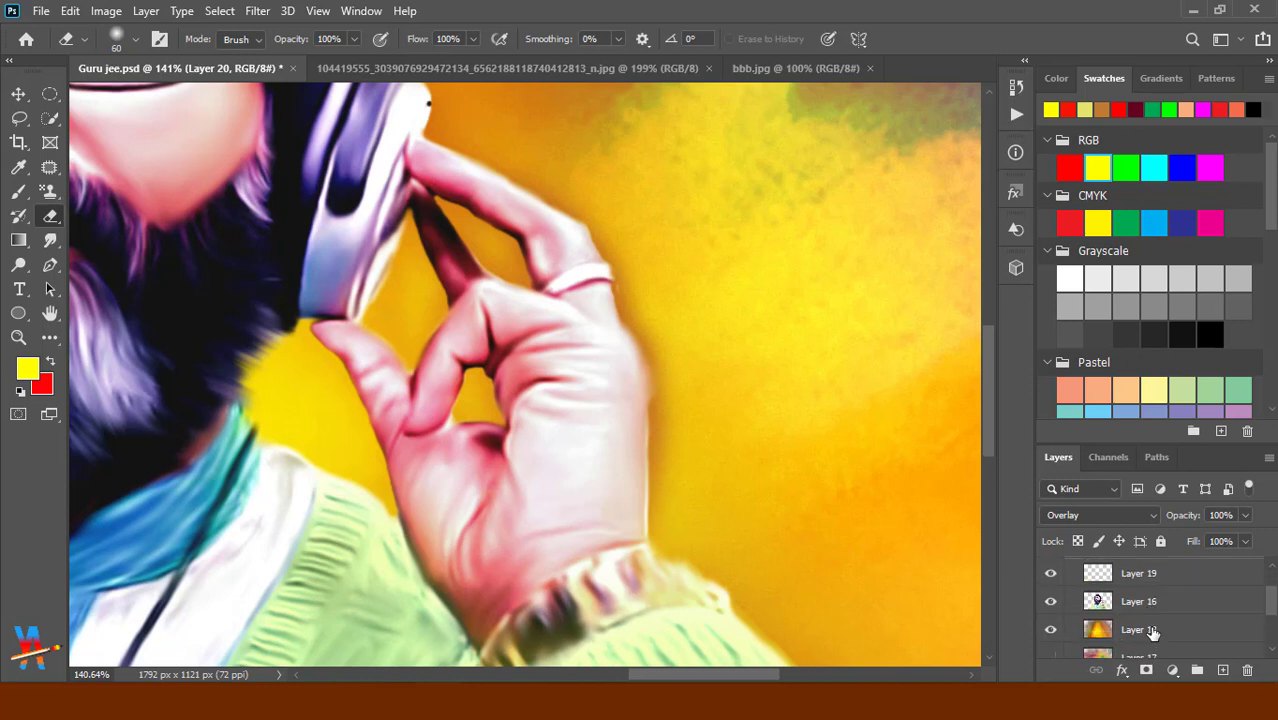
{"action": "left_click", "coordinate": [1166, 601]}
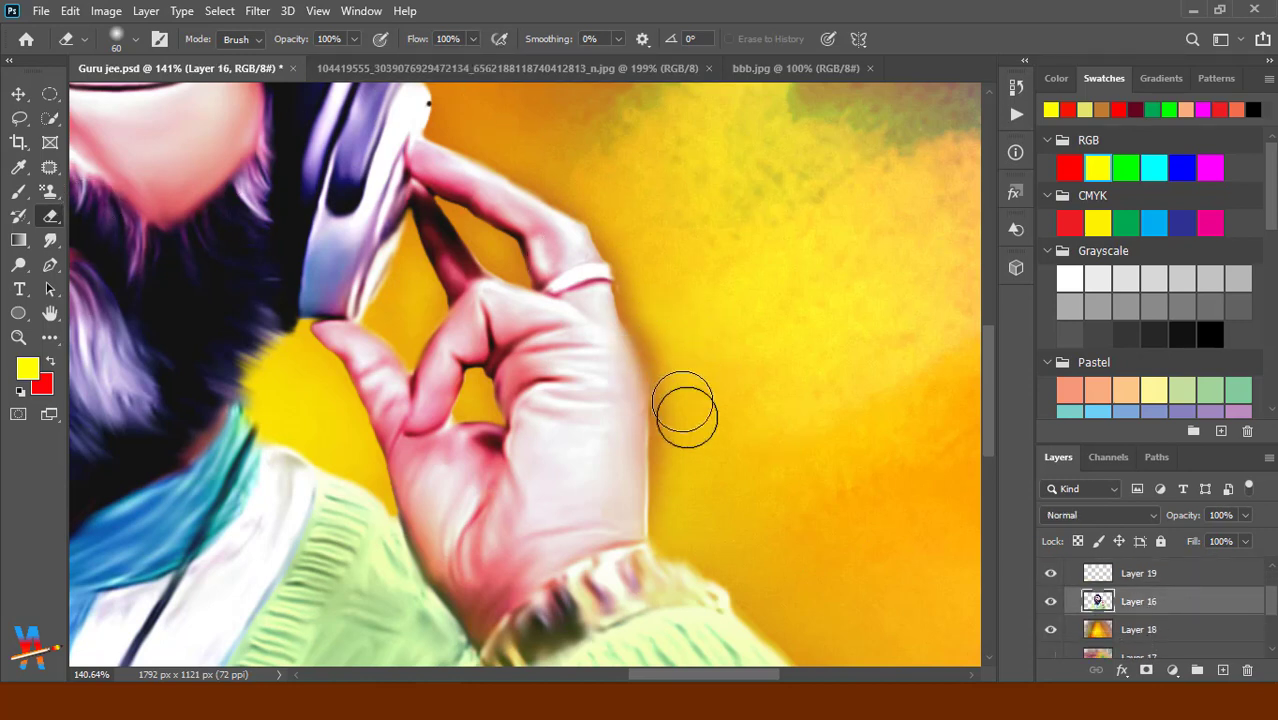
{"action": "right_click", "coordinate": [683, 265]}
{"action": "left_click", "coordinate": [748, 336]}
{"action": "left_click", "coordinate": [662, 320]}
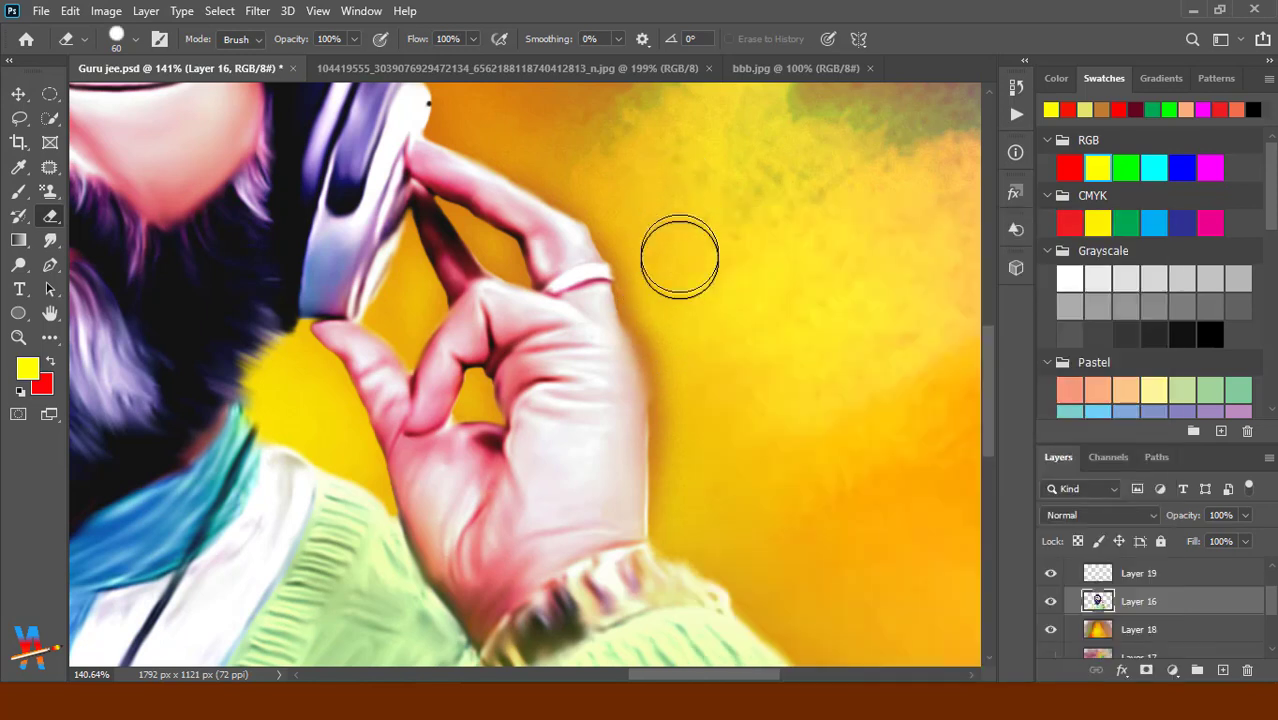
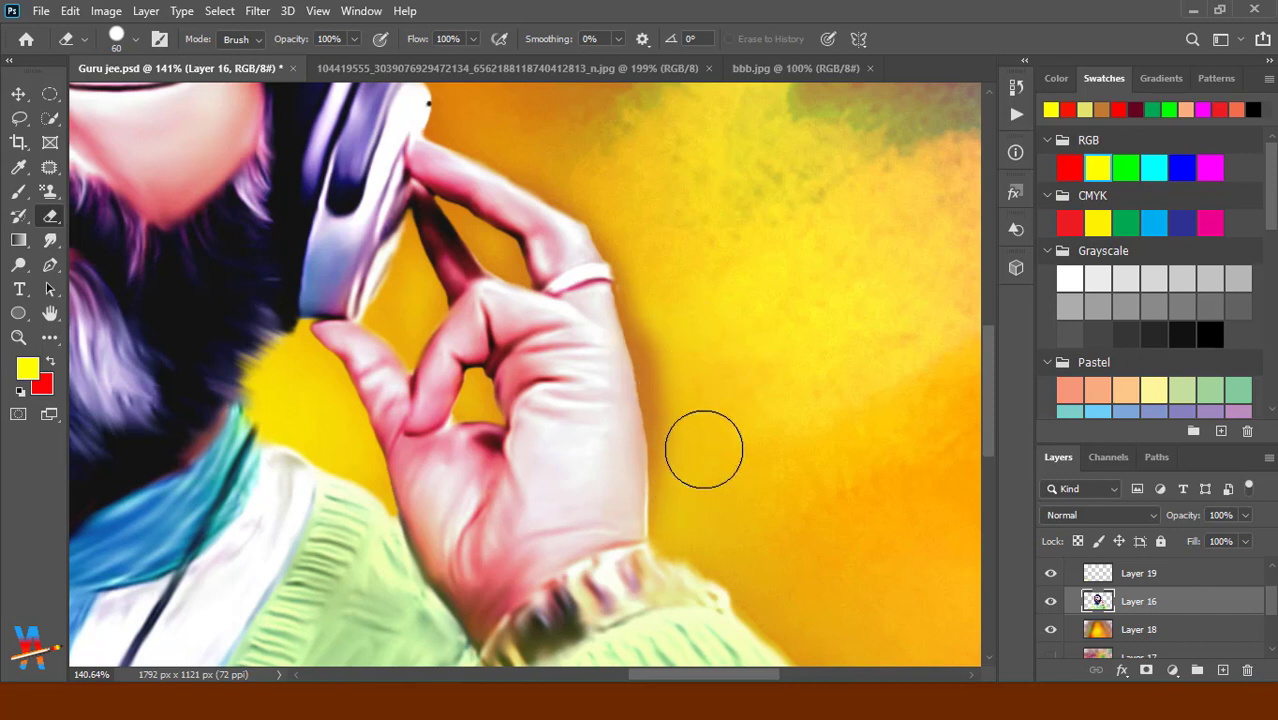
Zoom out, undo a trial eraser stroke down the face, and select Overlay Layer 20.
{"action": "left_click", "coordinate": [50, 240]}
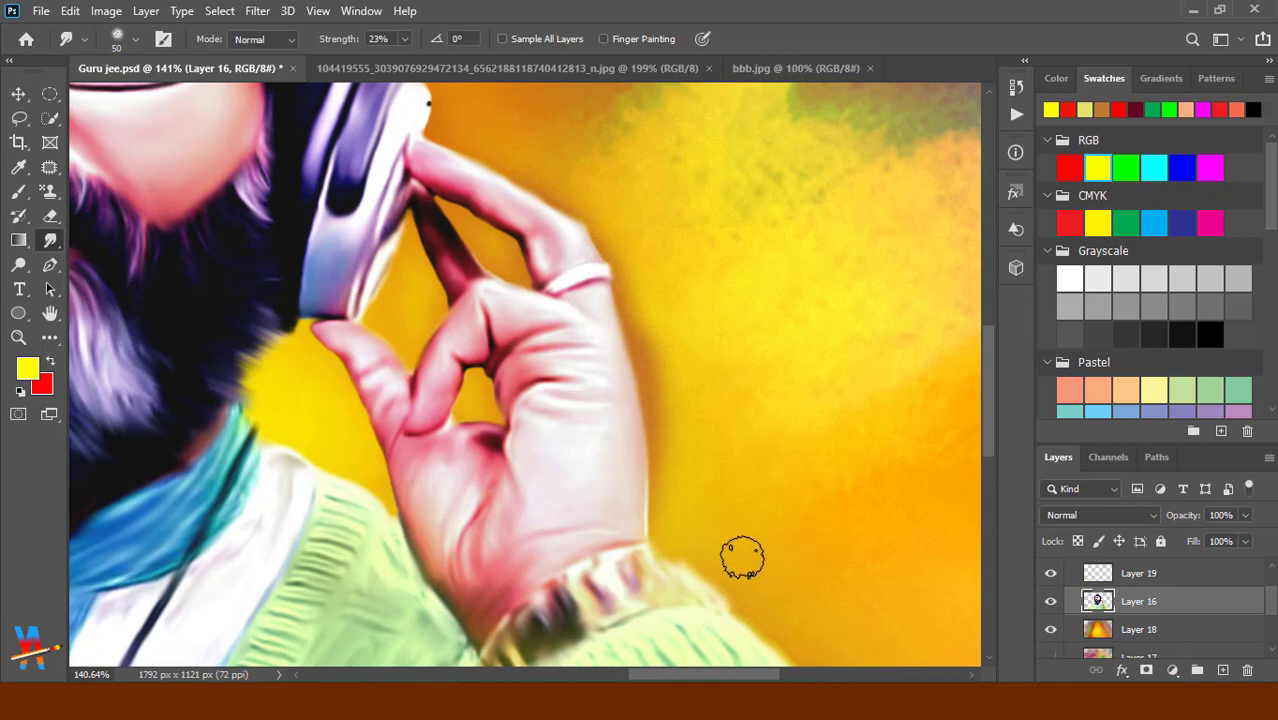
{"action": "left_click_drag", "start_coordinate": [742, 557], "coordinate": [564, 308]}
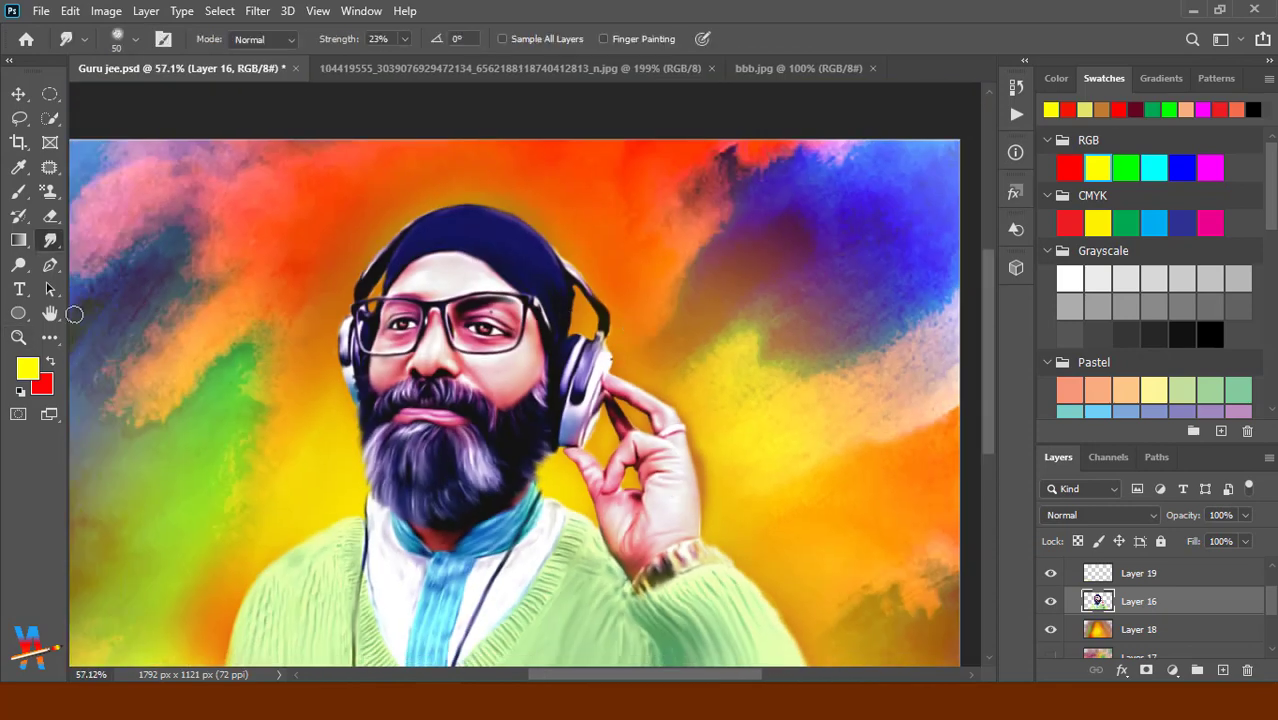
{"action": "left_click", "coordinate": [50, 216]}
{"action": "left_click_drag", "start_coordinate": [448, 284], "coordinate": [458, 391]}
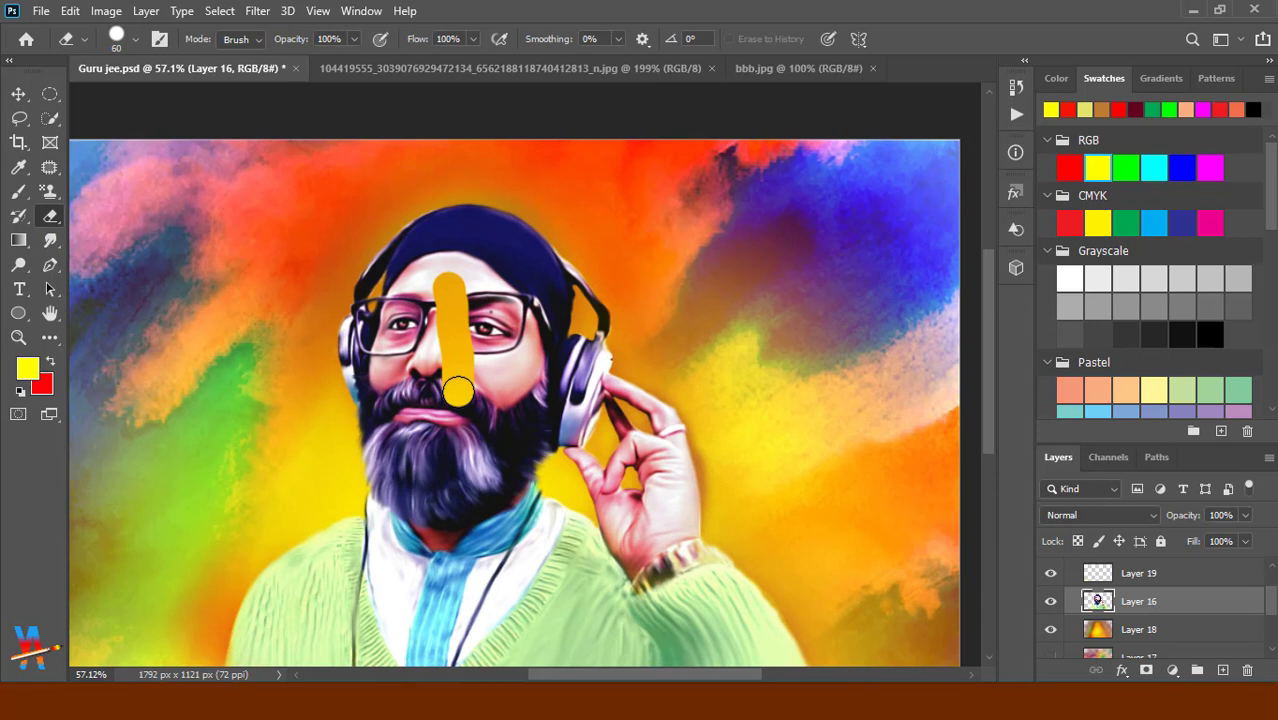
{"action": "key", "text": "ctrl+z"}
{"action": "scroll", "coordinate": [1160, 600], "scroll_direction": "up", "scroll_amount": 2}
{"action": "left_click", "coordinate": [1165, 596]}
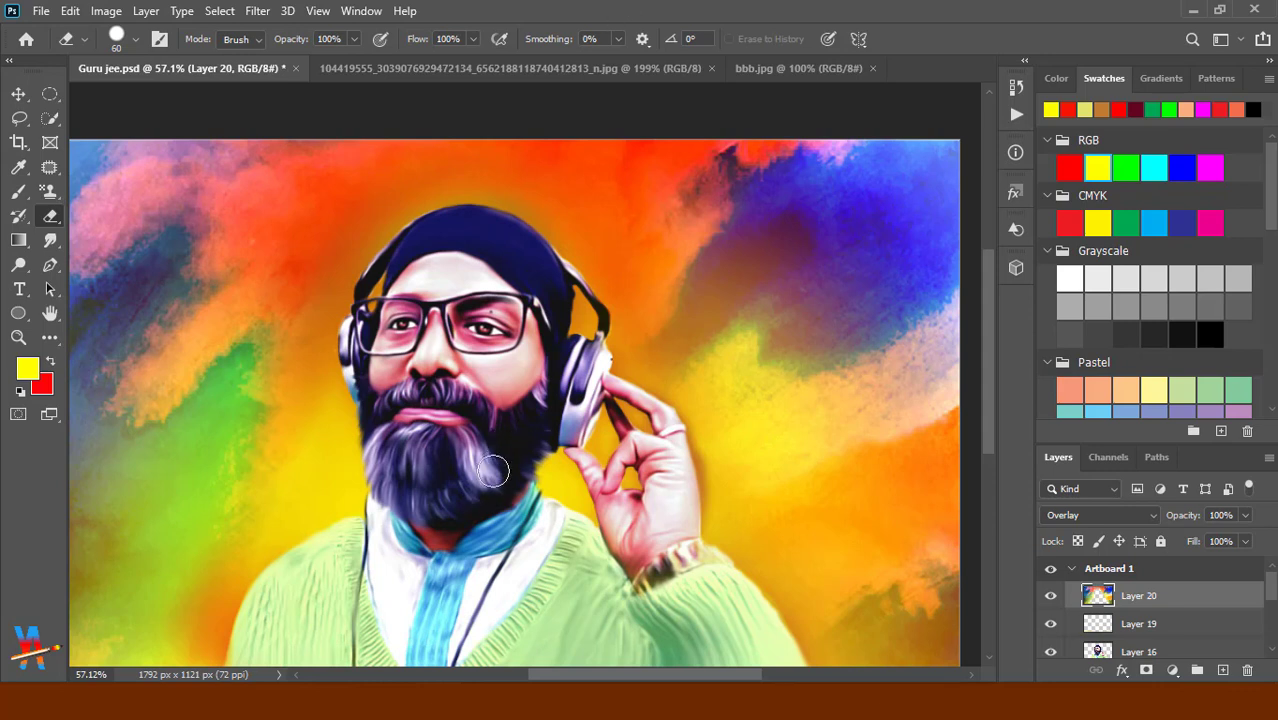
Pick the Brush tool, compare Layer 19 hidden and shown, then reselect Layer 20.
{"action": "scroll", "coordinate": [493, 470], "scroll_direction": "down", "scroll_amount": 1}
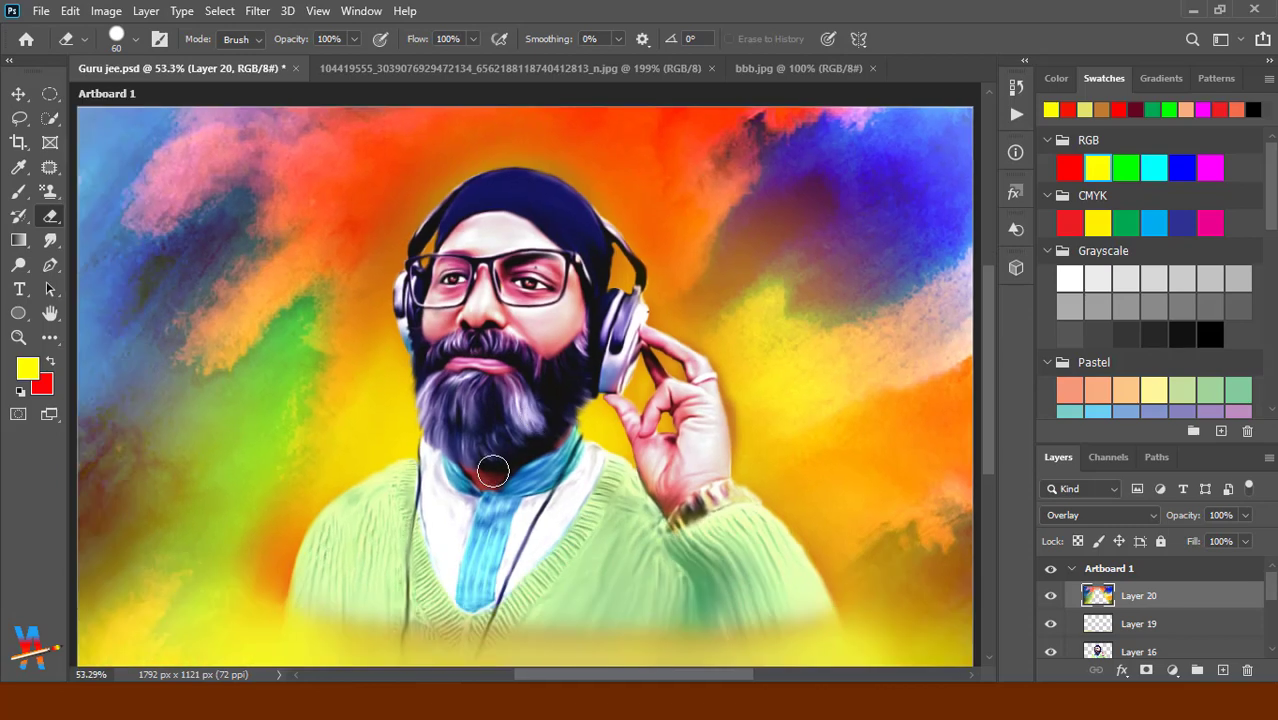
{"action": "left_click", "coordinate": [18, 191]}
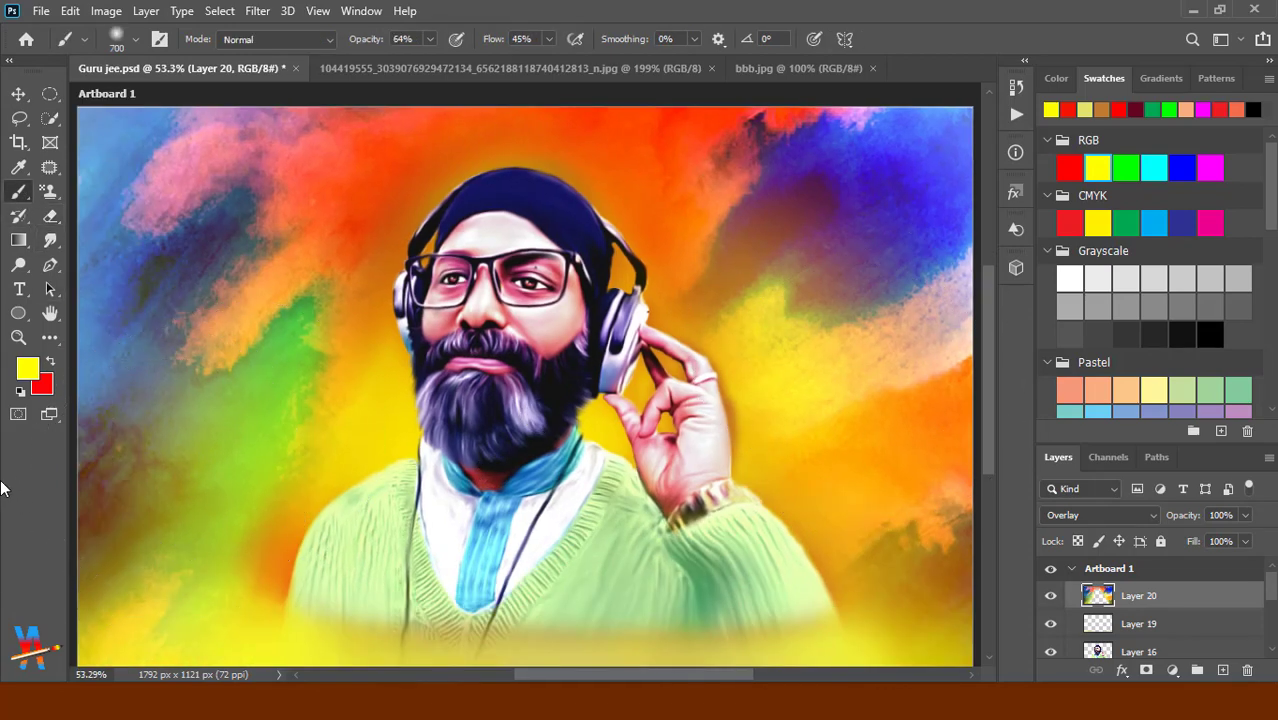
{"action": "left_click", "coordinate": [1051, 624]}
{"action": "scroll", "coordinate": [1172, 626], "scroll_direction": "down", "scroll_amount": 2}
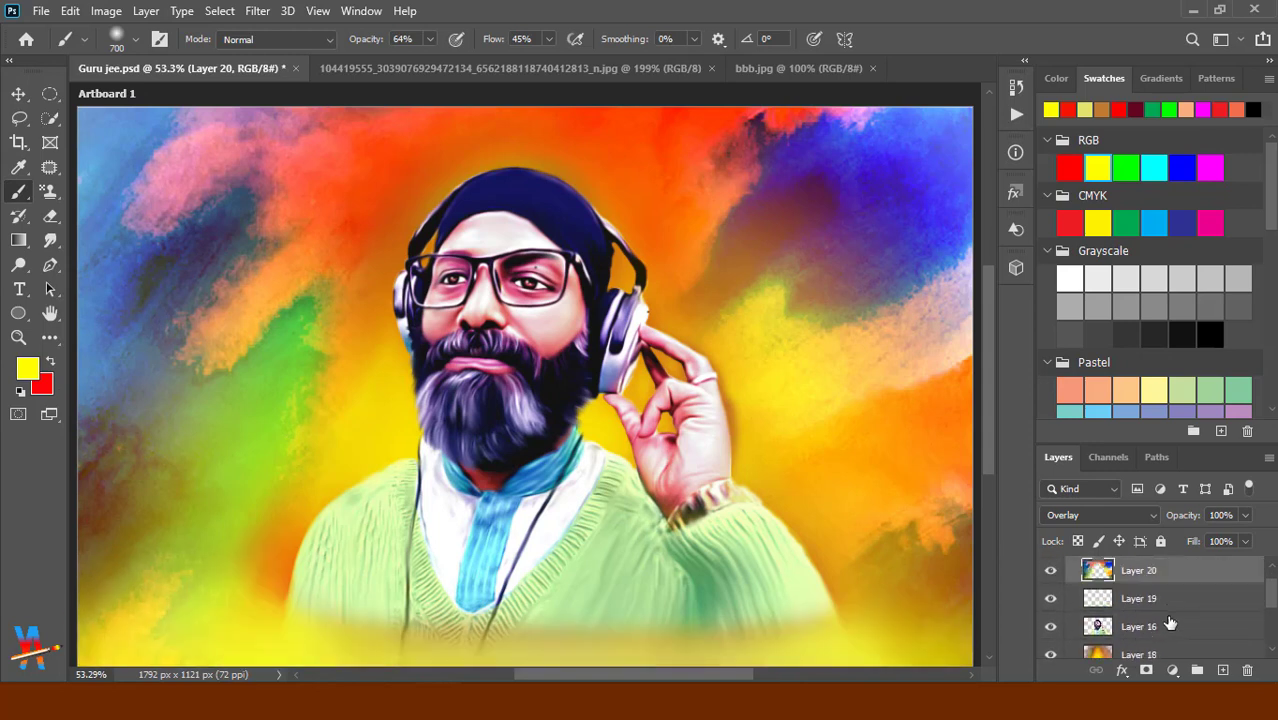
{"action": "left_click", "coordinate": [1166, 611]}
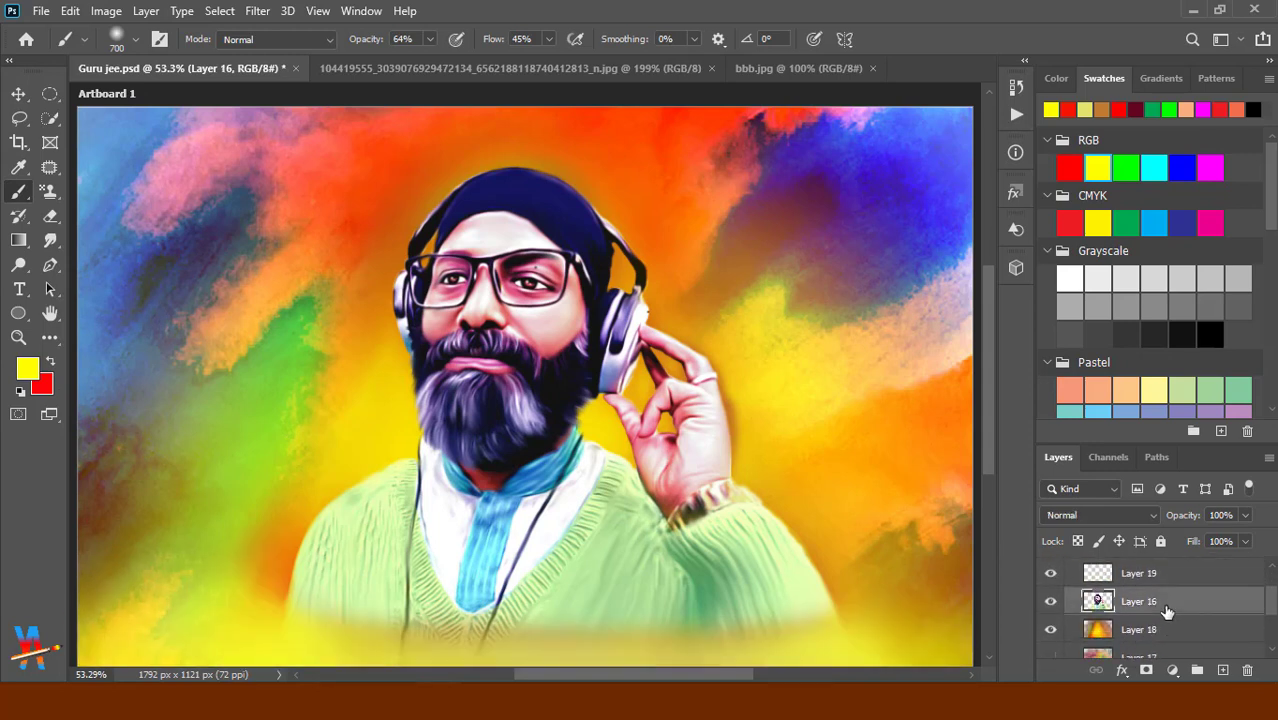
{"action": "scroll", "coordinate": [1166, 611], "scroll_direction": "up", "scroll_amount": 2}
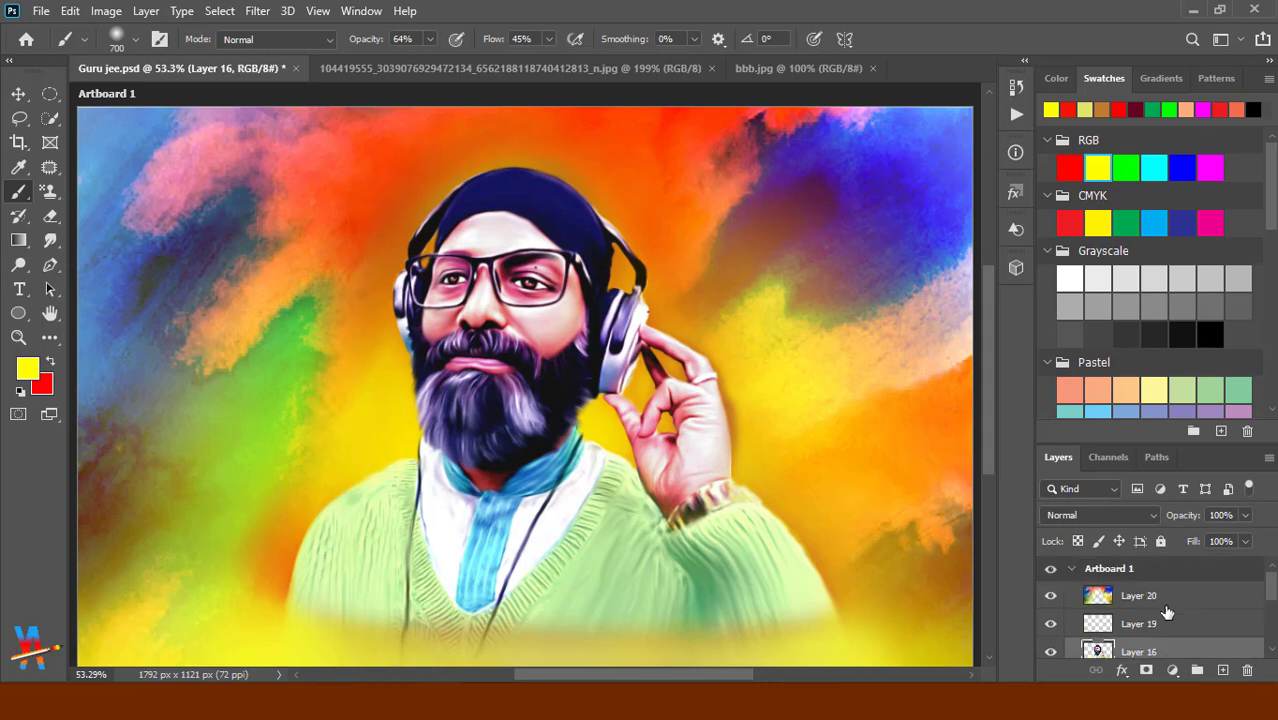
{"action": "left_click", "coordinate": [1186, 600]}
Add an empty layer above Layer 20, zoom into the face, and choose a salmon brush colour.
{"action": "left_click", "coordinate": [1222, 670]}
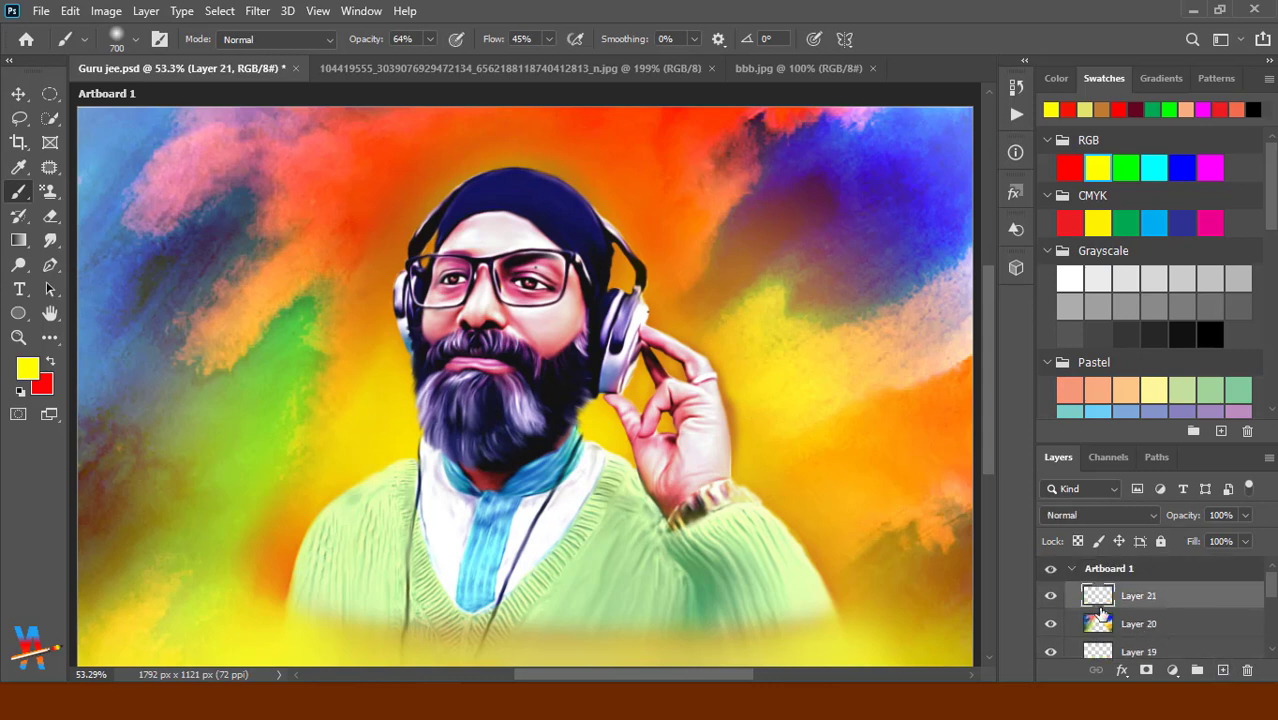
{"action": "key", "text": "z"}
{"action": "left_click_drag", "start_coordinate": [570, 446], "coordinate": [622, 446]}
{"action": "key", "text": "b"}
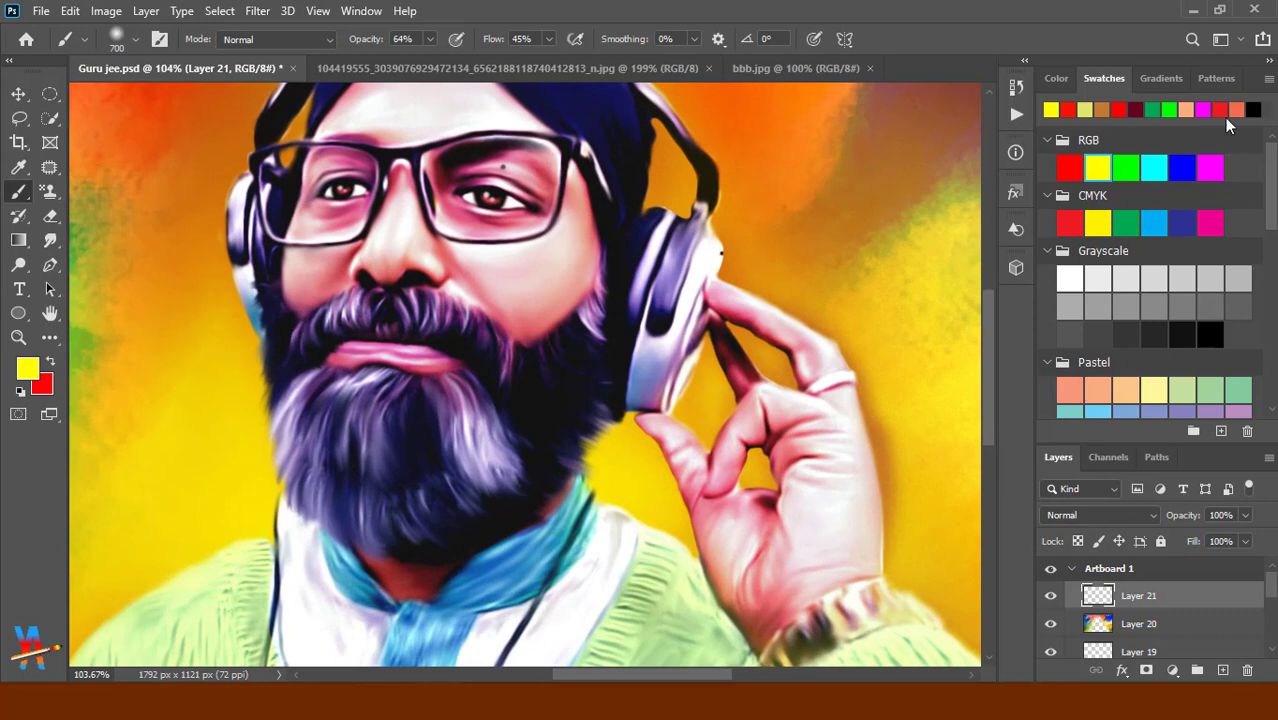
{"action": "left_click", "coordinate": [1236, 110]}
Shrink the brush to 100 and paint a warm salmon tone over the forehead.
{"action": "key", "text": "bracketleft"}
{"action": "key", "text": "bracketleft"}
{"action": "key", "text": "bracketleft"}
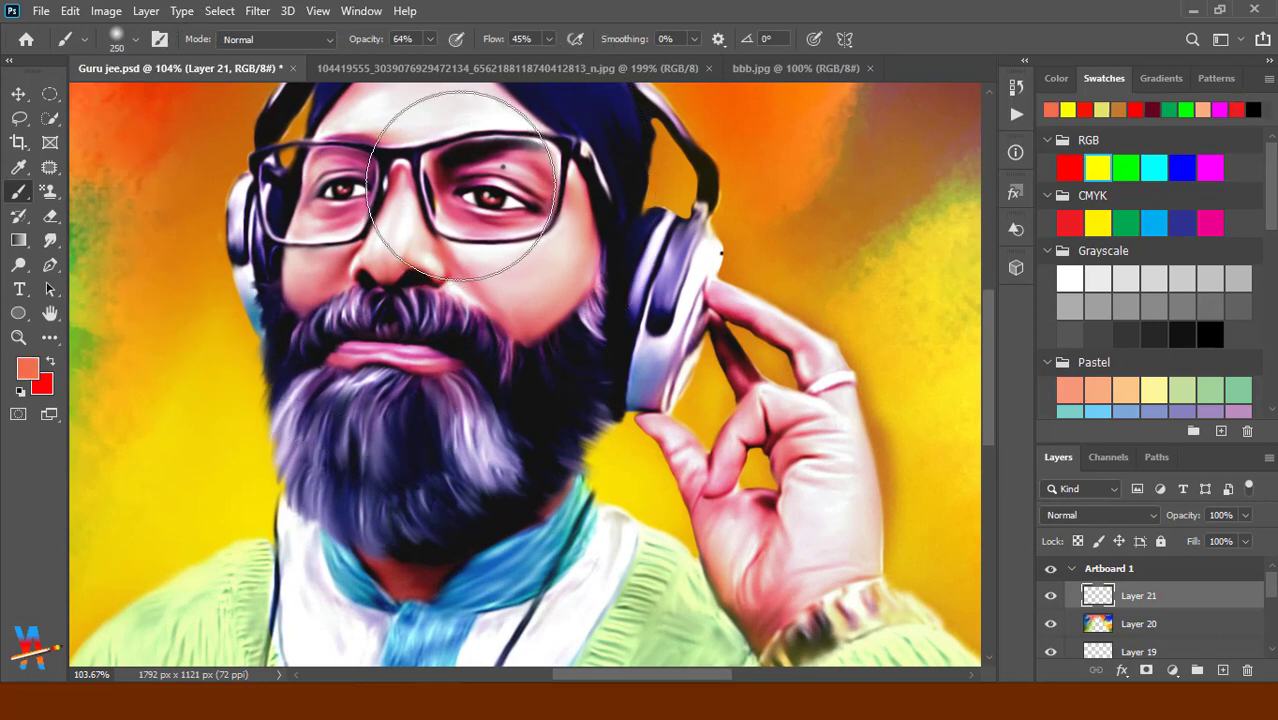
{"action": "scroll", "coordinate": [462, 185], "scroll_direction": "up", "scroll_amount": 2}
{"action": "scroll", "coordinate": [460, 210], "scroll_direction": "up", "scroll_amount": 3}
{"action": "key", "text": "bracketleft"}
{"action": "key", "text": "bracketleft"}
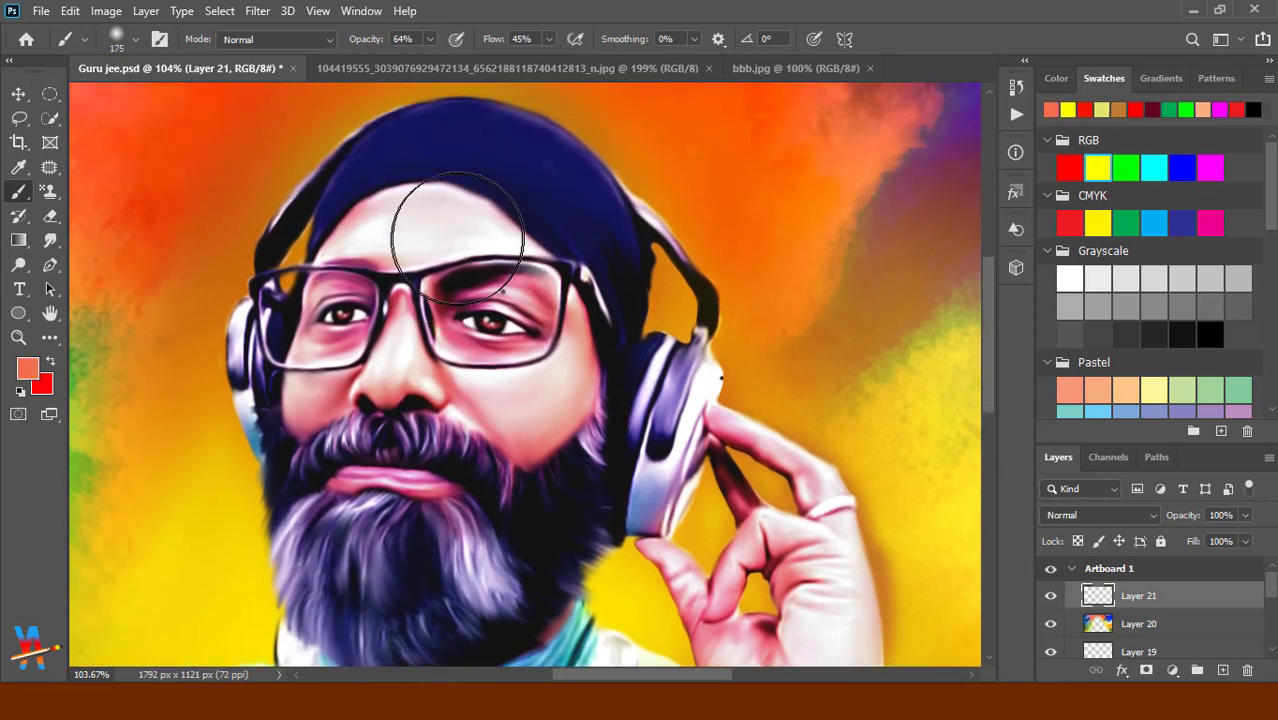
{"action": "key", "text": "bracketleft"}
{"action": "key", "text": "bracketleft"}
{"action": "key", "text": "bracketleft"}
{"action": "mouse_move", "coordinate": [400, 223]}
{"action": "left_mouse_down"}
{"action": "mouse_move", "coordinate": [456, 223]}
{"action": "mouse_move", "coordinate": [442, 214]}
{"action": "left_mouse_up"}
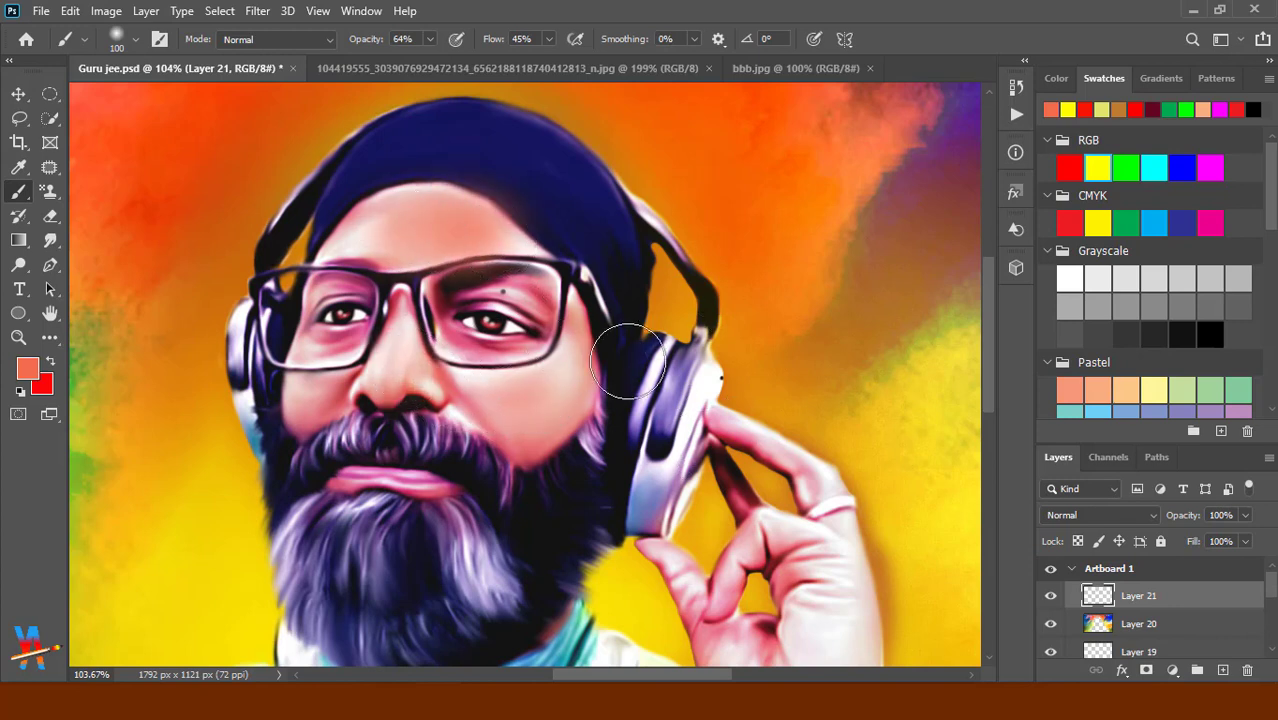
Switch to a size-90 Smudge brush to blend the paint, then zoom out to the whole artboard.
{"action": "key", "text": "e"}
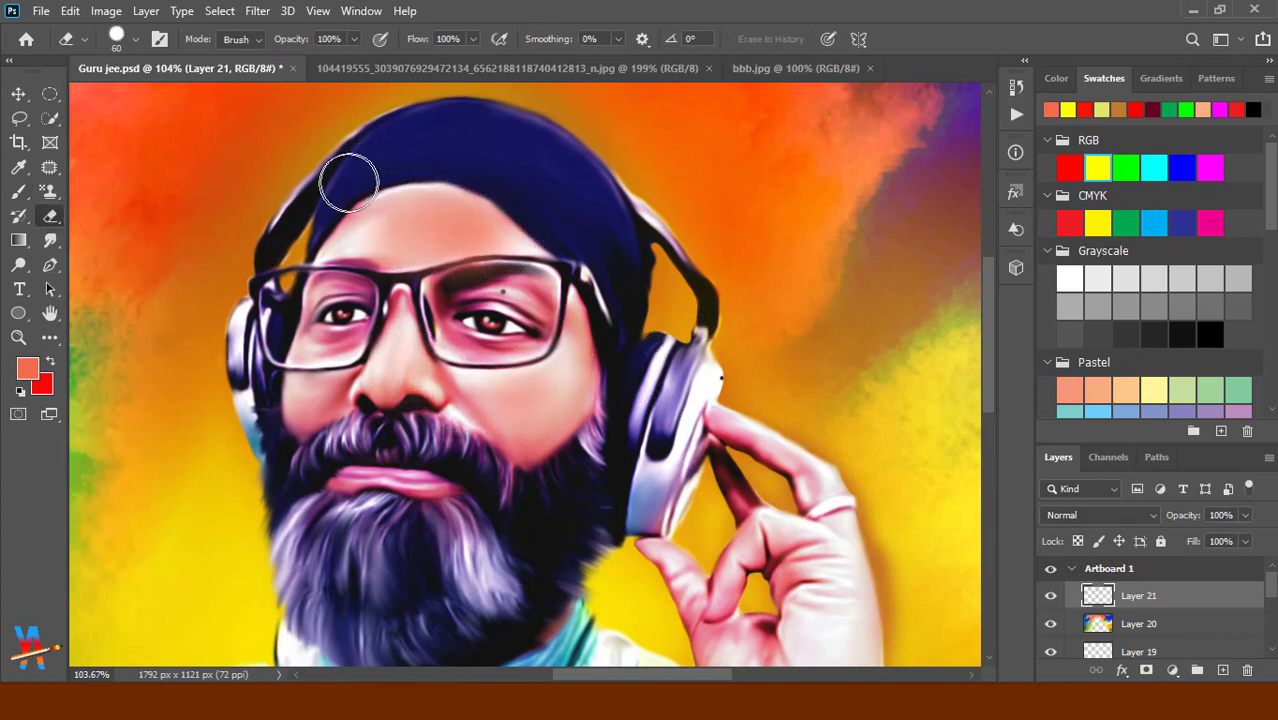
{"action": "key", "text": "r"}
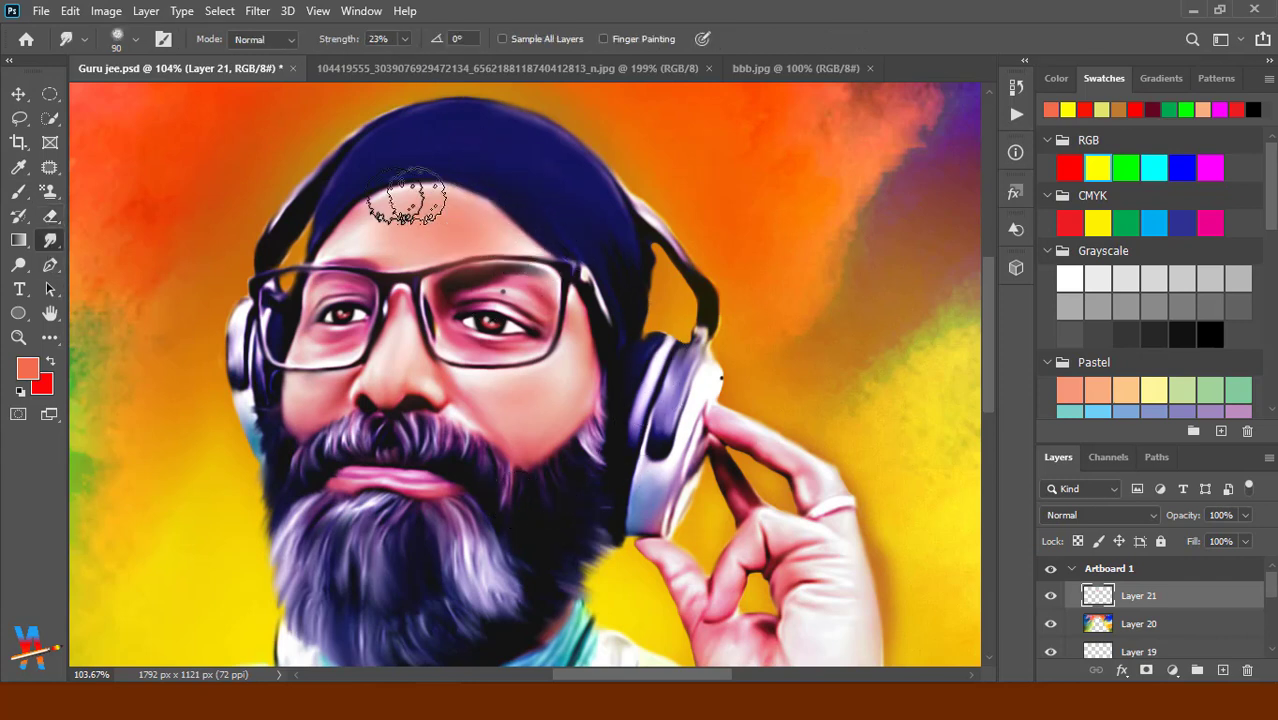
{"action": "key", "text": "bracketright"}
{"action": "key", "text": "bracketright"}
{"action": "key", "text": "bracketright"}
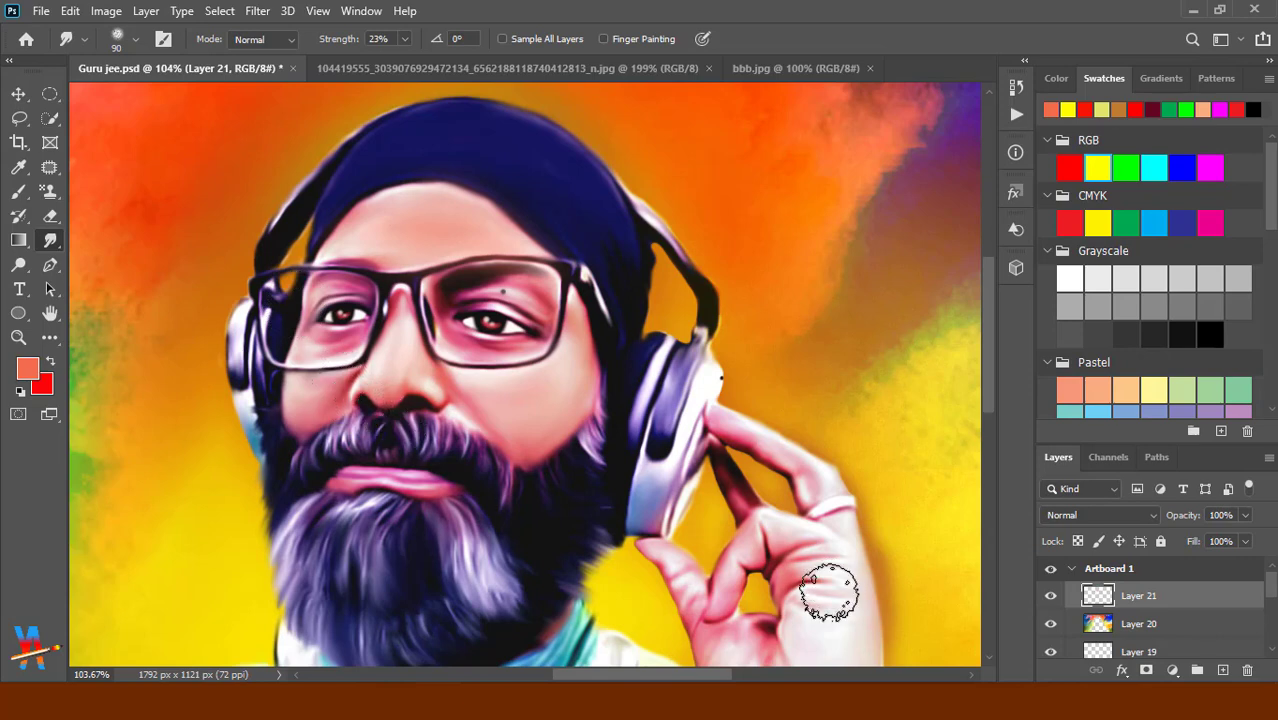
{"action": "mouse_move", "coordinate": [699, 536]}
{"action": "left_mouse_down"}
{"action": "mouse_move", "coordinate": [676, 572]}
{"action": "mouse_move", "coordinate": [600, 357]}
{"action": "left_mouse_up"}
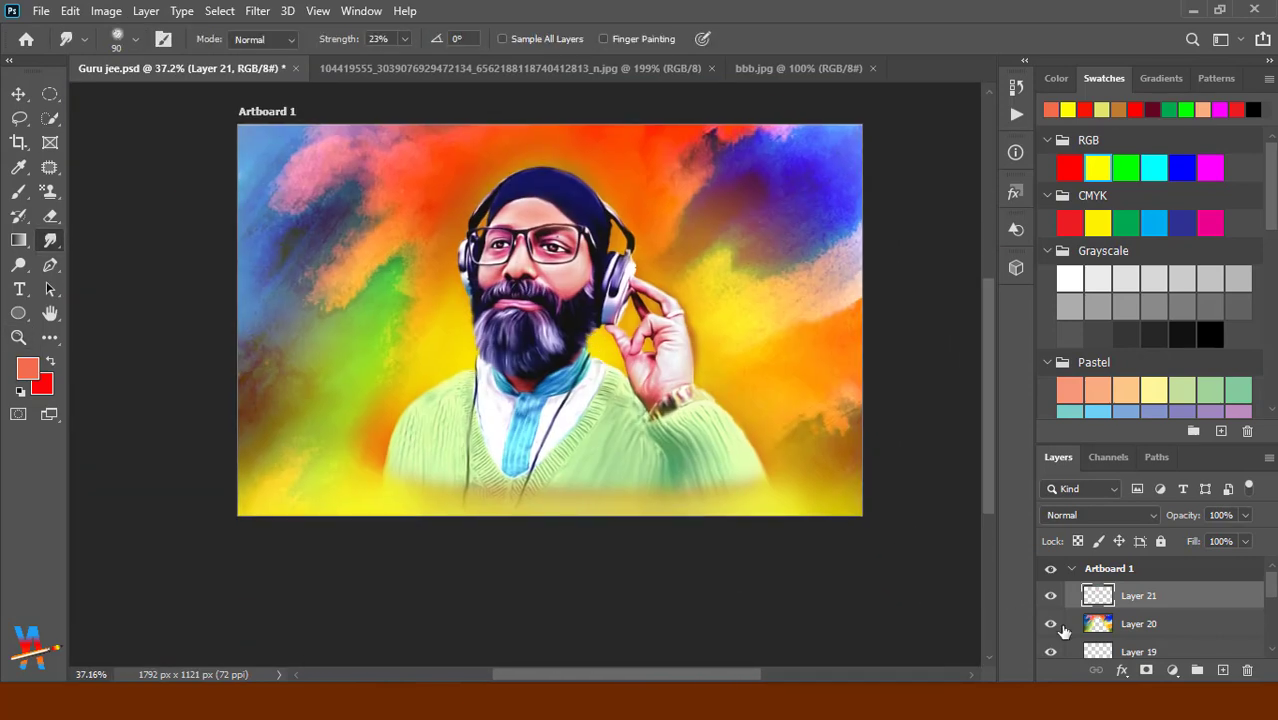
Set the salmon paint Layer 21 opacity to 59%.
{"action": "left_click", "coordinate": [1245, 515]}
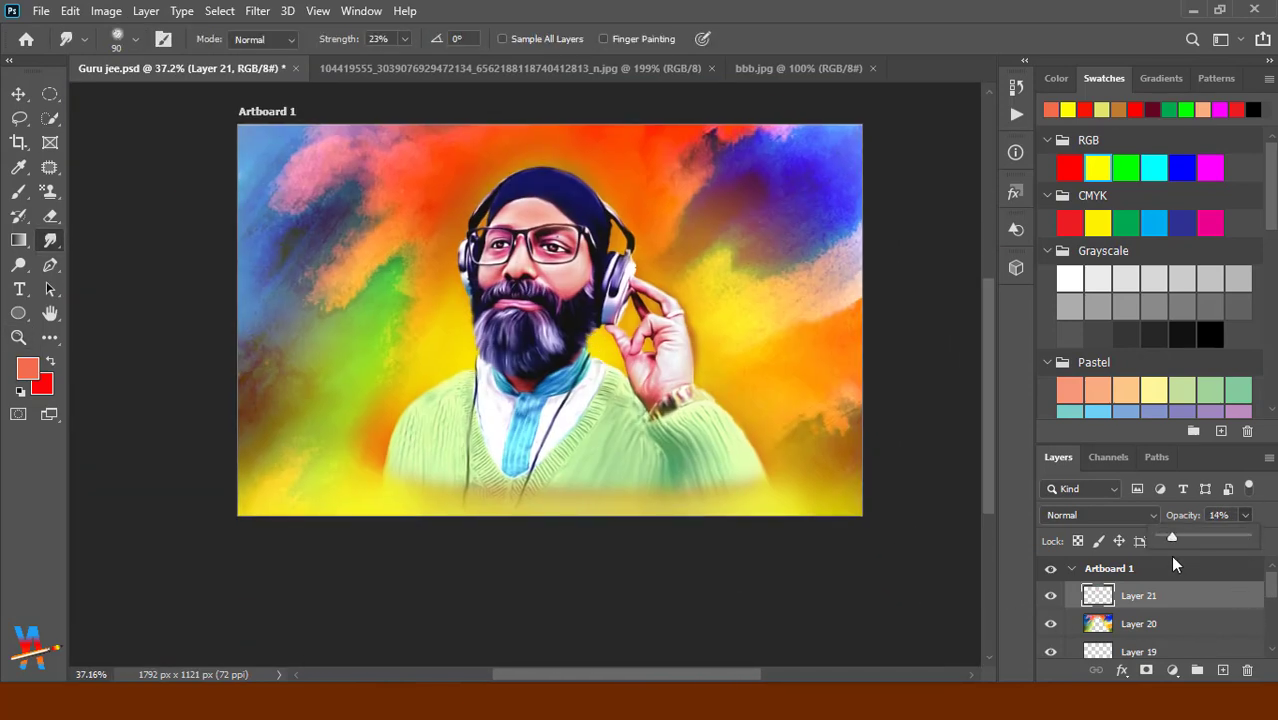
{"action": "mouse_move", "coordinate": [1173, 558]}
{"action": "left_mouse_down"}
{"action": "mouse_move", "coordinate": [1228, 540]}
{"action": "mouse_move", "coordinate": [1211, 564]}
{"action": "left_mouse_up"}
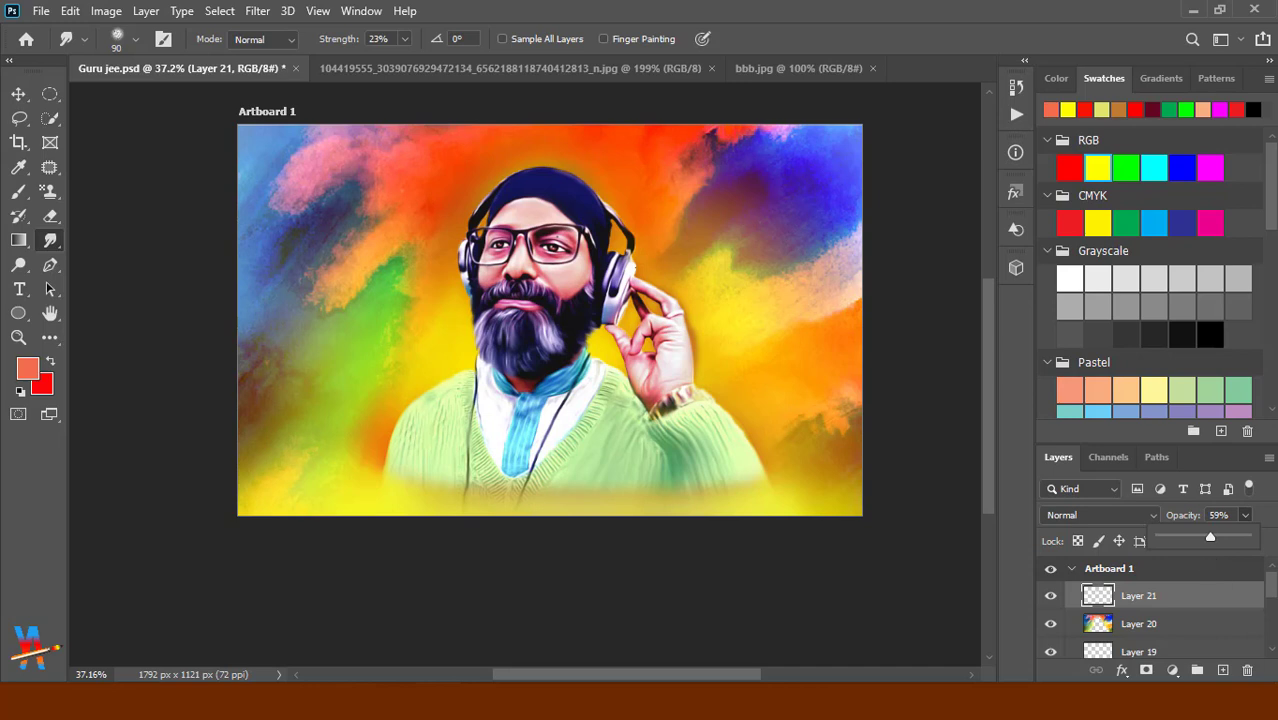
{"action": "left_click", "coordinate": [1272, 595]}
Merge Layer 21 with portrait Layer 16 and move the merged layer below Layer 19.
{"action": "scroll", "coordinate": [1272, 595], "scroll_direction": "down", "scroll_amount": 3}
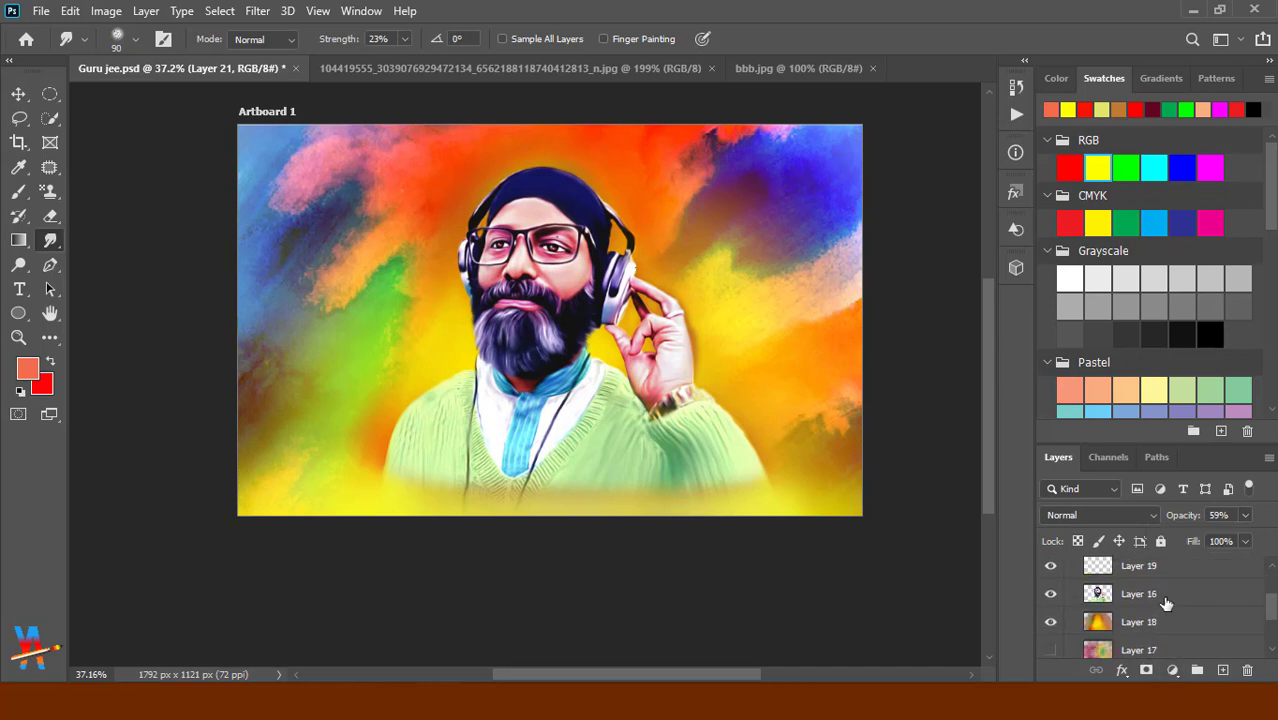
{"action": "left_click", "coordinate": [1163, 596]}
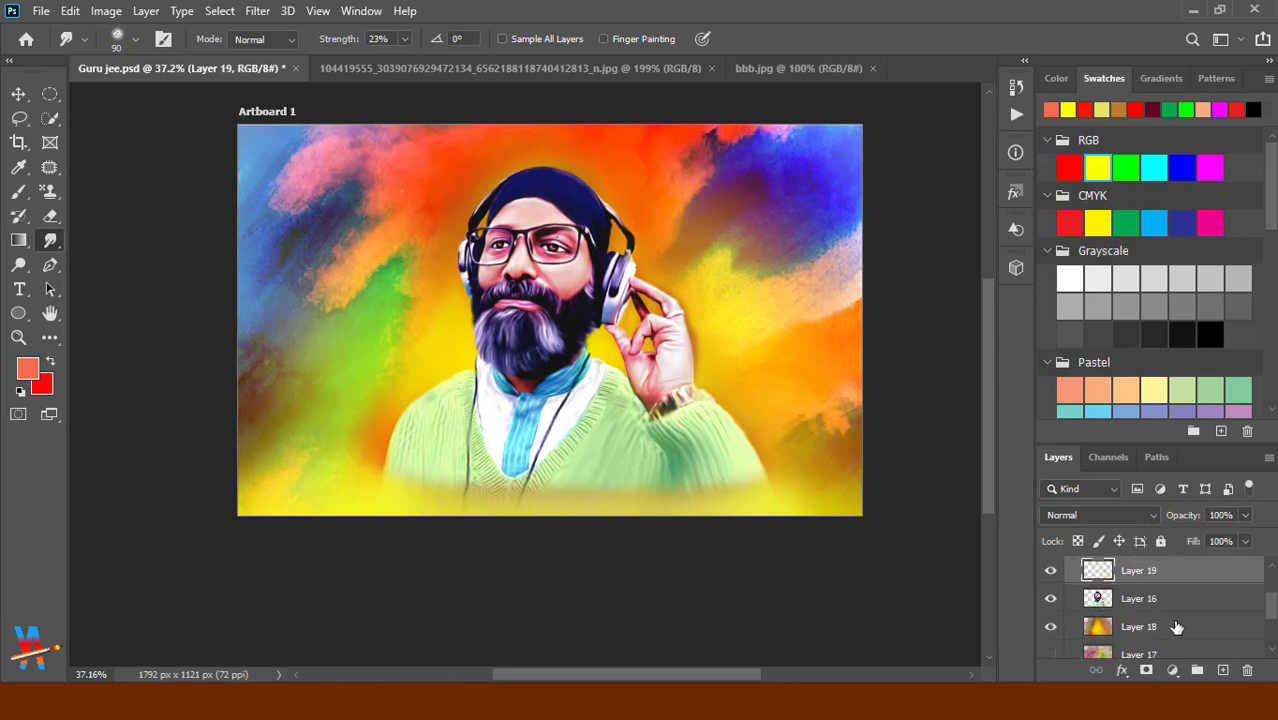
{"action": "scroll", "coordinate": [1172, 622], "scroll_direction": "up", "scroll_amount": 1}
{"action": "scroll", "coordinate": [1172, 628], "scroll_direction": "up", "scroll_amount": 1}
{"action": "left_click", "coordinate": [1166, 570], "text": "shift"}
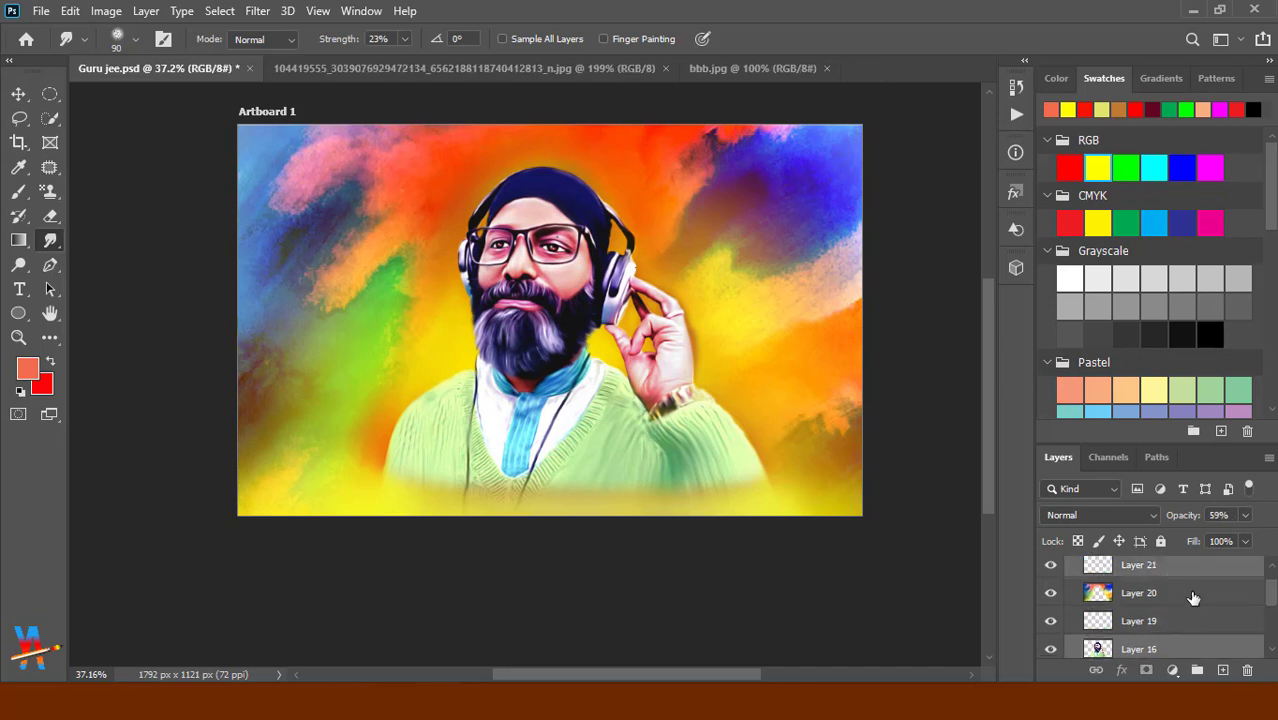
{"action": "right_click", "coordinate": [1190, 598]}
{"action": "left_click", "coordinate": [1039, 558]}
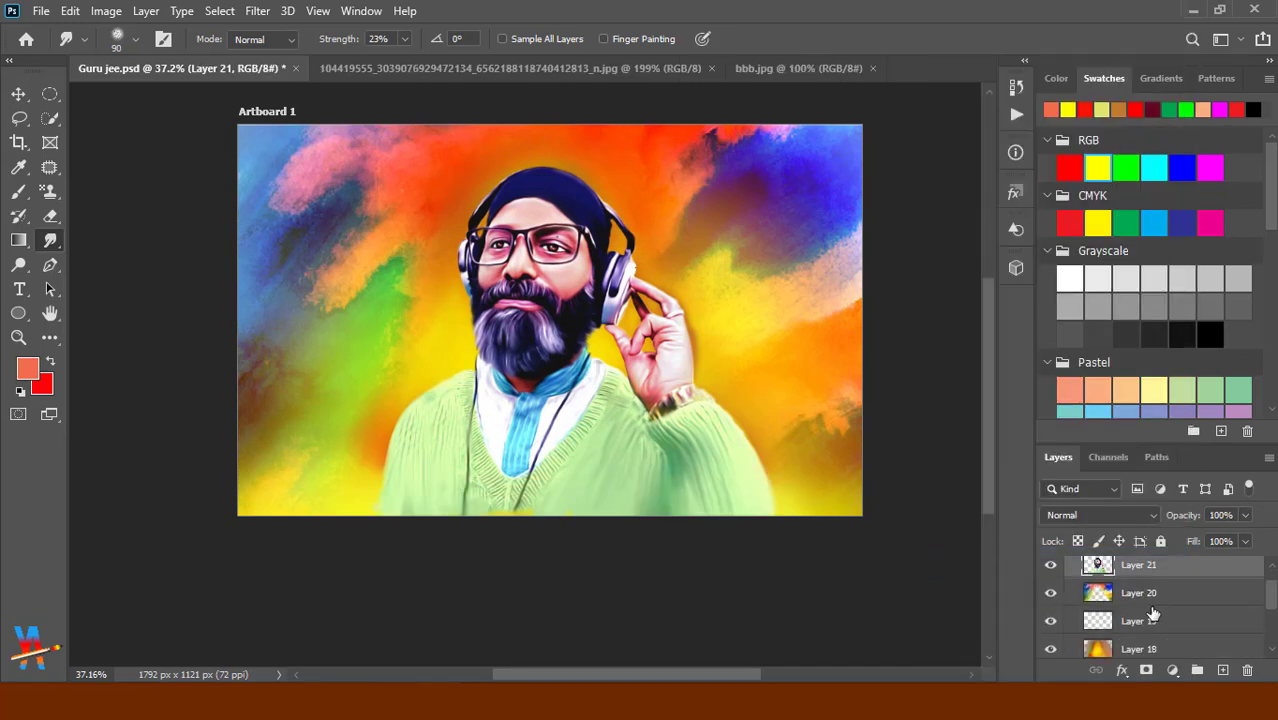
{"action": "left_click_drag", "start_coordinate": [1150, 568], "coordinate": [1153, 624]}
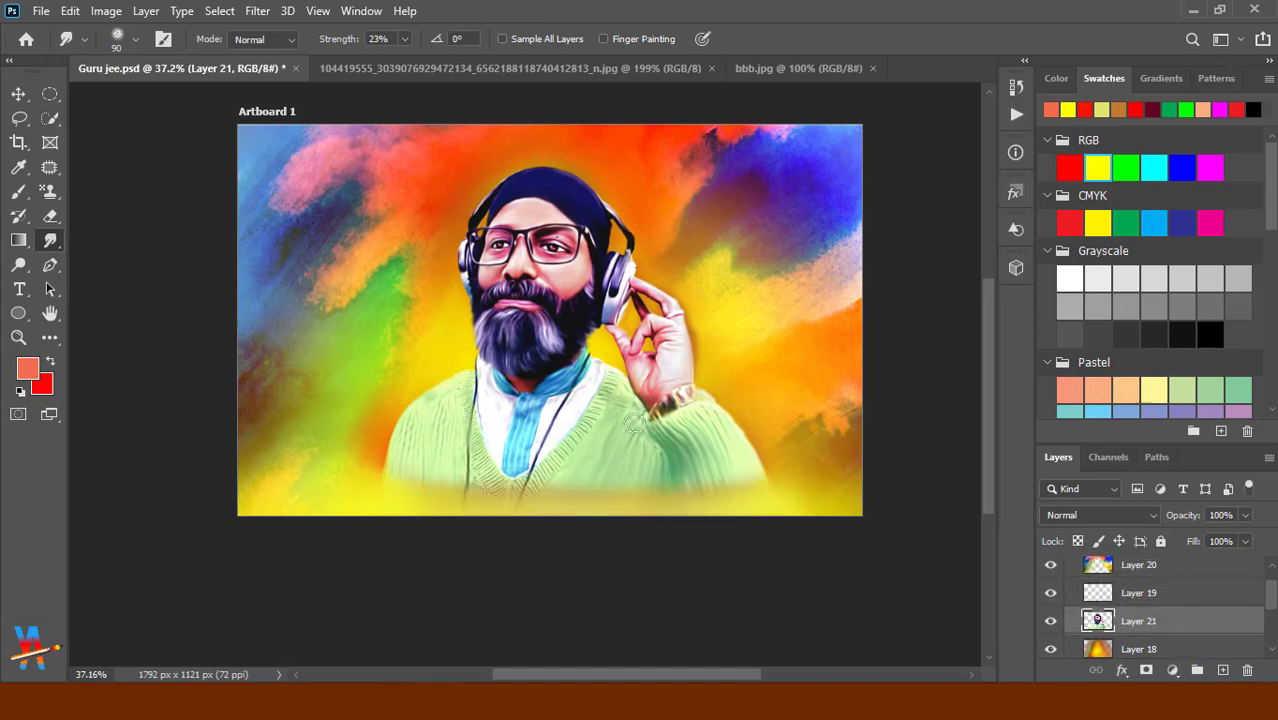
{"action": "left_click", "coordinate": [259, 11]}
{"action": "mouse_move", "coordinate": [106, 11]}
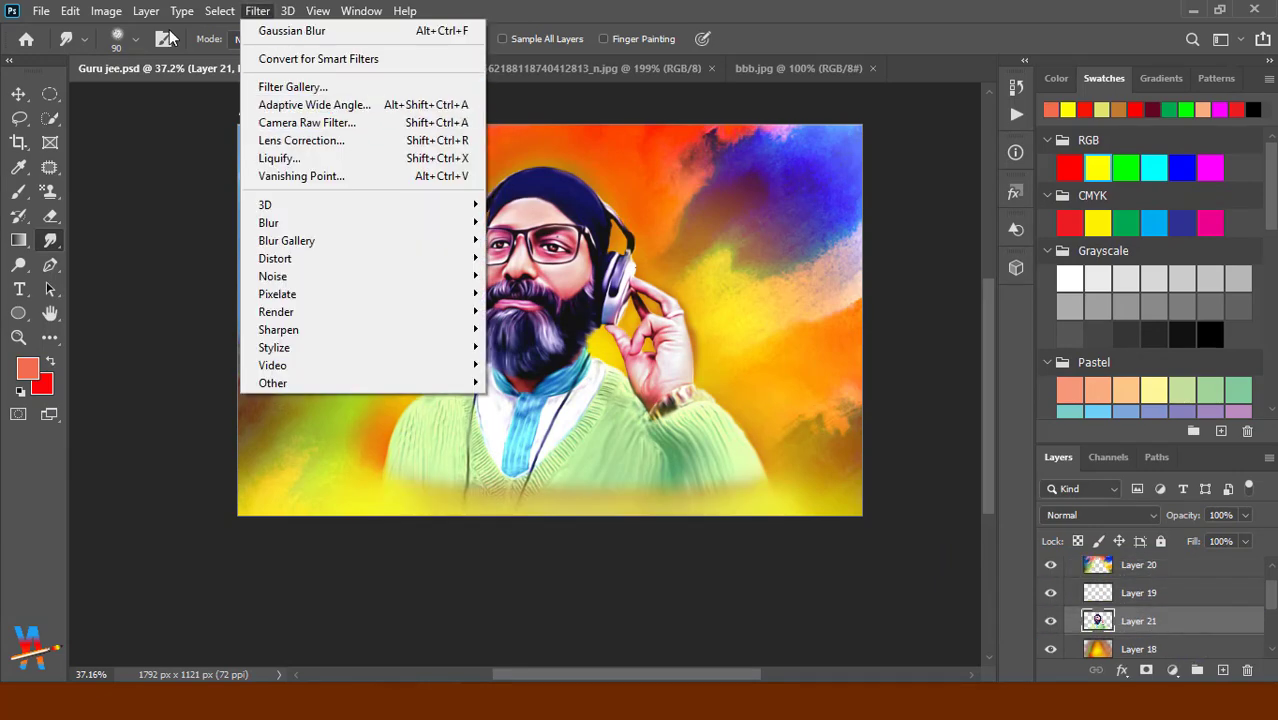
Apply a Hue/Saturation adjustment shifting the merged layer's Hue to -7.
{"action": "left_click", "coordinate": [440, 158]}
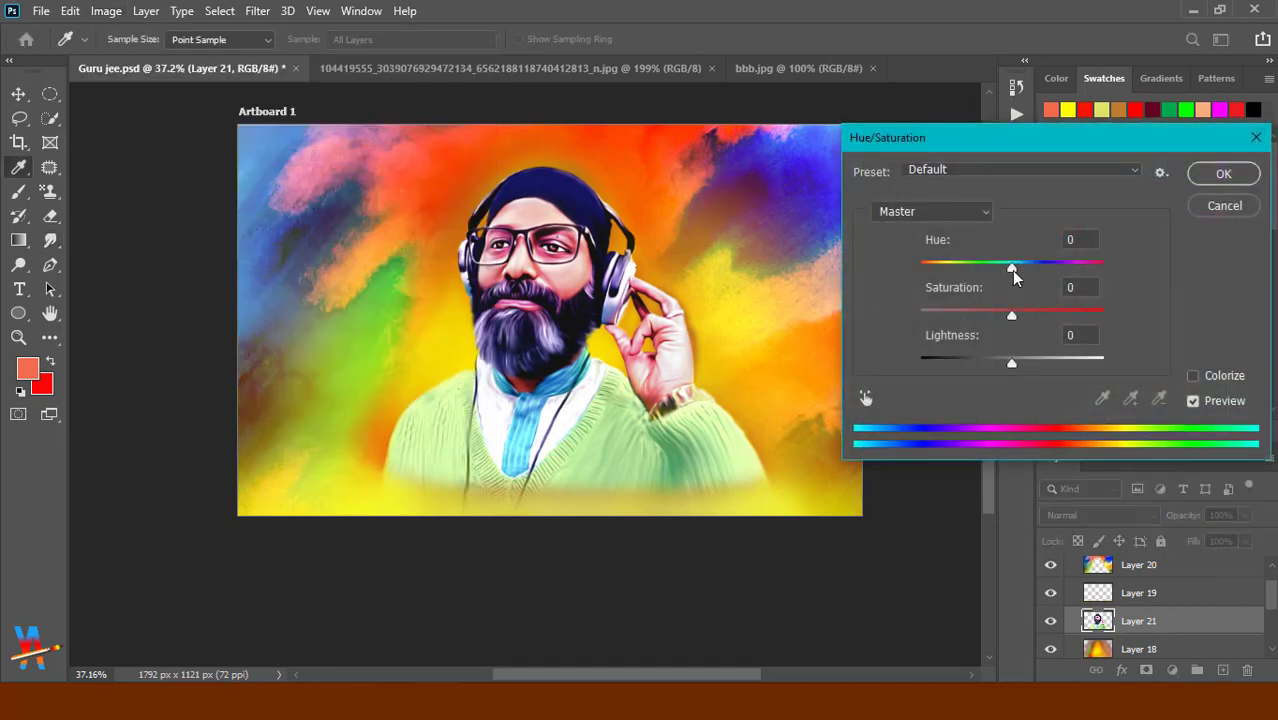
{"action": "mouse_move", "coordinate": [1013, 270]}
{"action": "left_mouse_down"}
{"action": "mouse_move", "coordinate": [1035, 268]}
{"action": "mouse_move", "coordinate": [1015, 290]}
{"action": "mouse_move", "coordinate": [1030, 268]}
{"action": "mouse_move", "coordinate": [1013, 268]}
{"action": "left_mouse_up"}
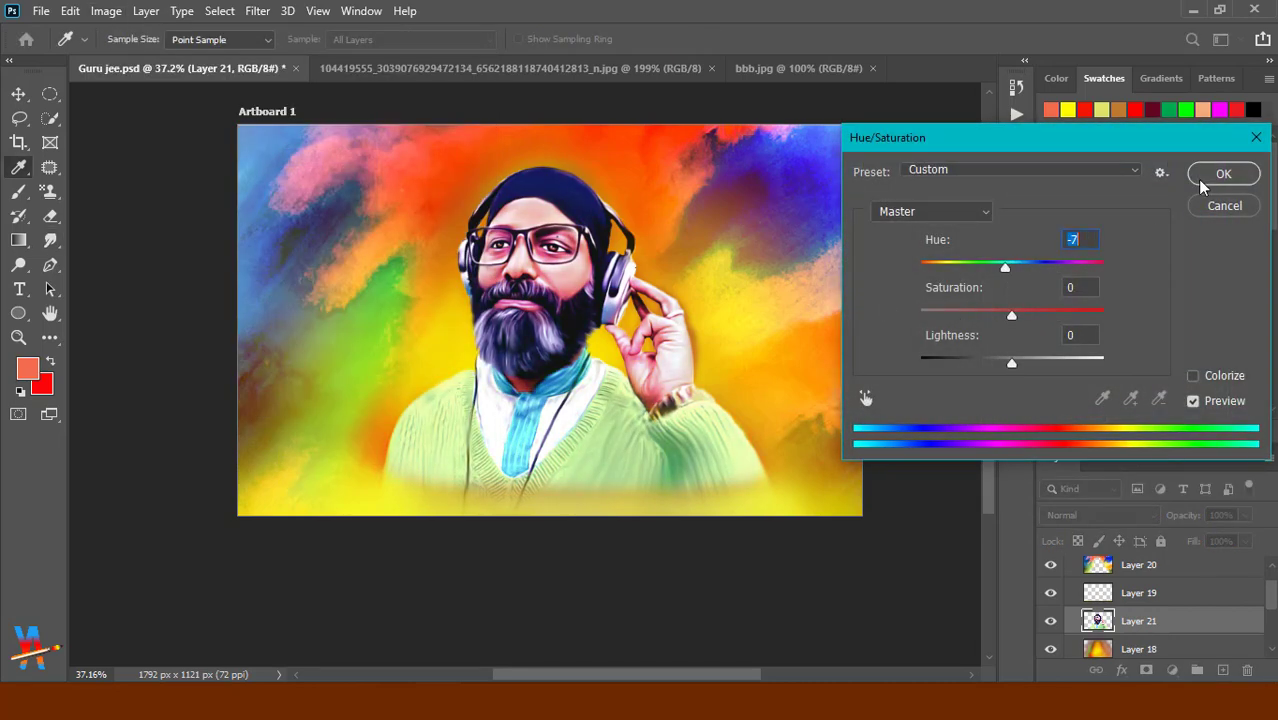
{"action": "left_click", "coordinate": [1206, 176]}
{"action": "left_click", "coordinate": [260, 11]}
In the Camera Raw filter, set Temperature +24, Tint +19, Exposure -0.15 and Contrast +11.
{"action": "left_click", "coordinate": [312, 124]}
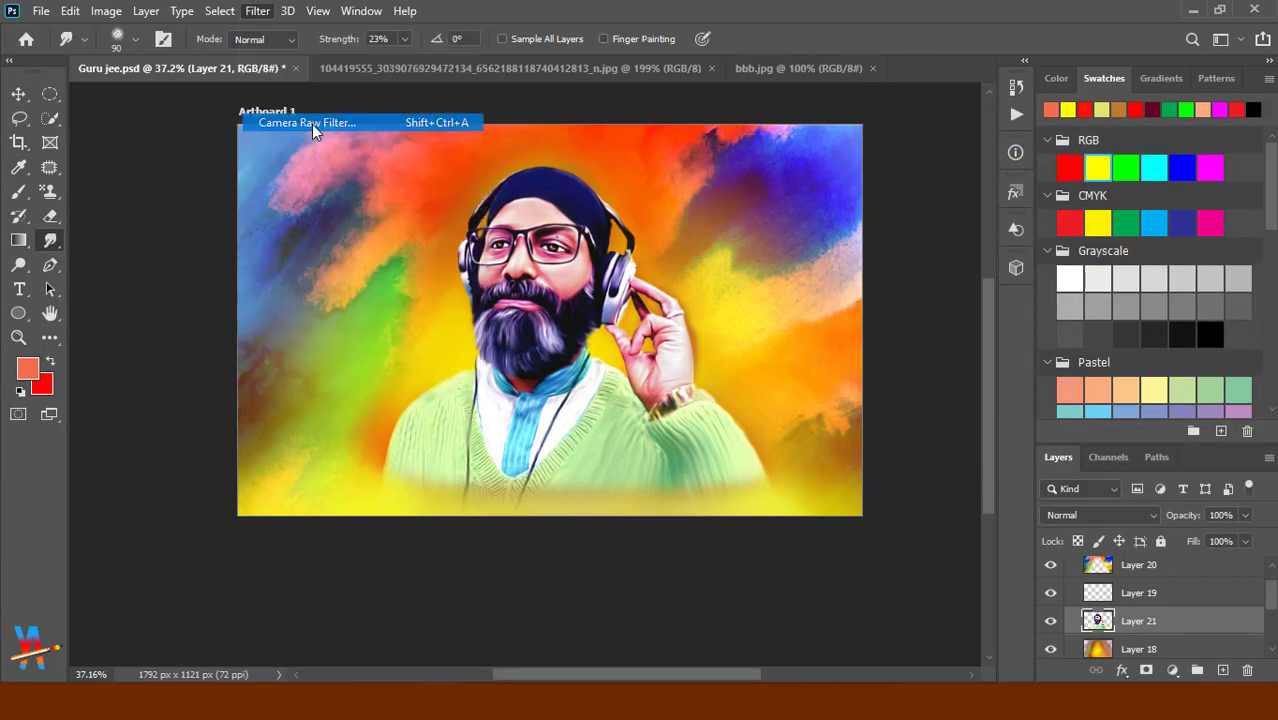
{"action": "mouse_move", "coordinate": [1103, 362]}
{"action": "left_mouse_down"}
{"action": "mouse_move", "coordinate": [1123, 356]}
{"action": "mouse_move", "coordinate": [1087, 365]}
{"action": "mouse_move", "coordinate": [1098, 370]}
{"action": "mouse_move", "coordinate": [1080, 404]}
{"action": "left_mouse_up"}
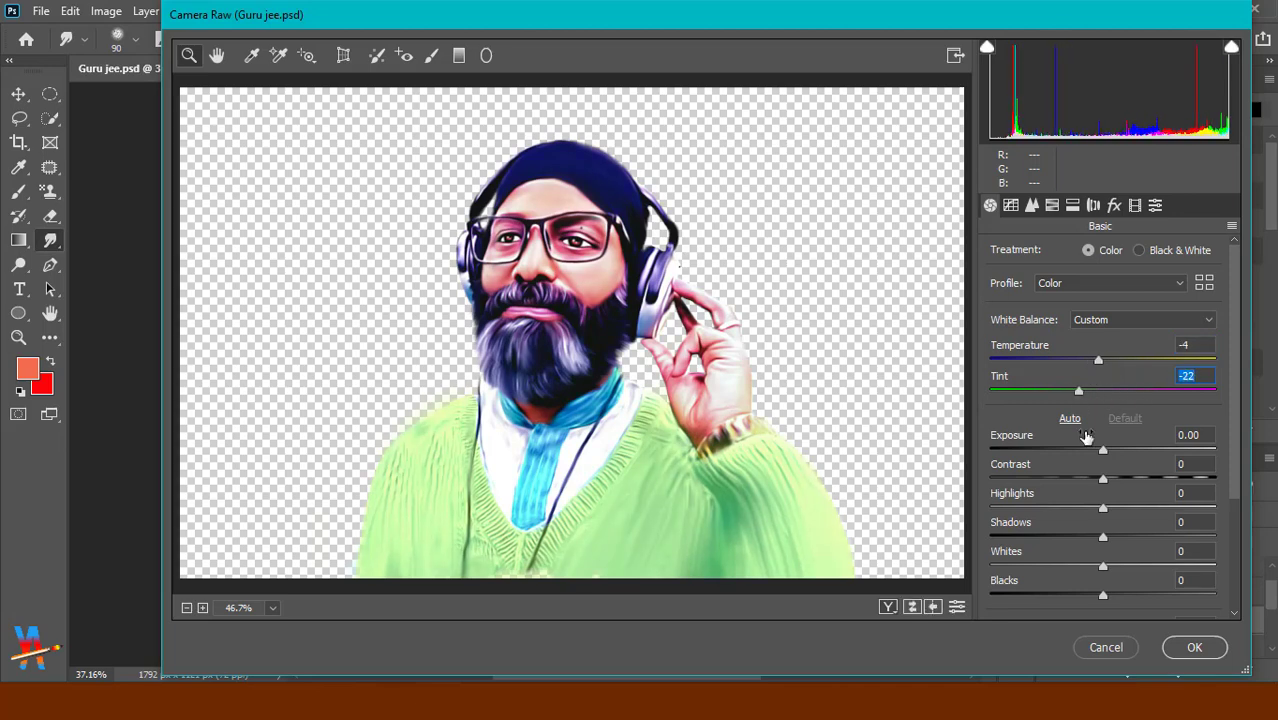
{"action": "left_click_drag", "start_coordinate": [1103, 450], "coordinate": [1115, 455]}
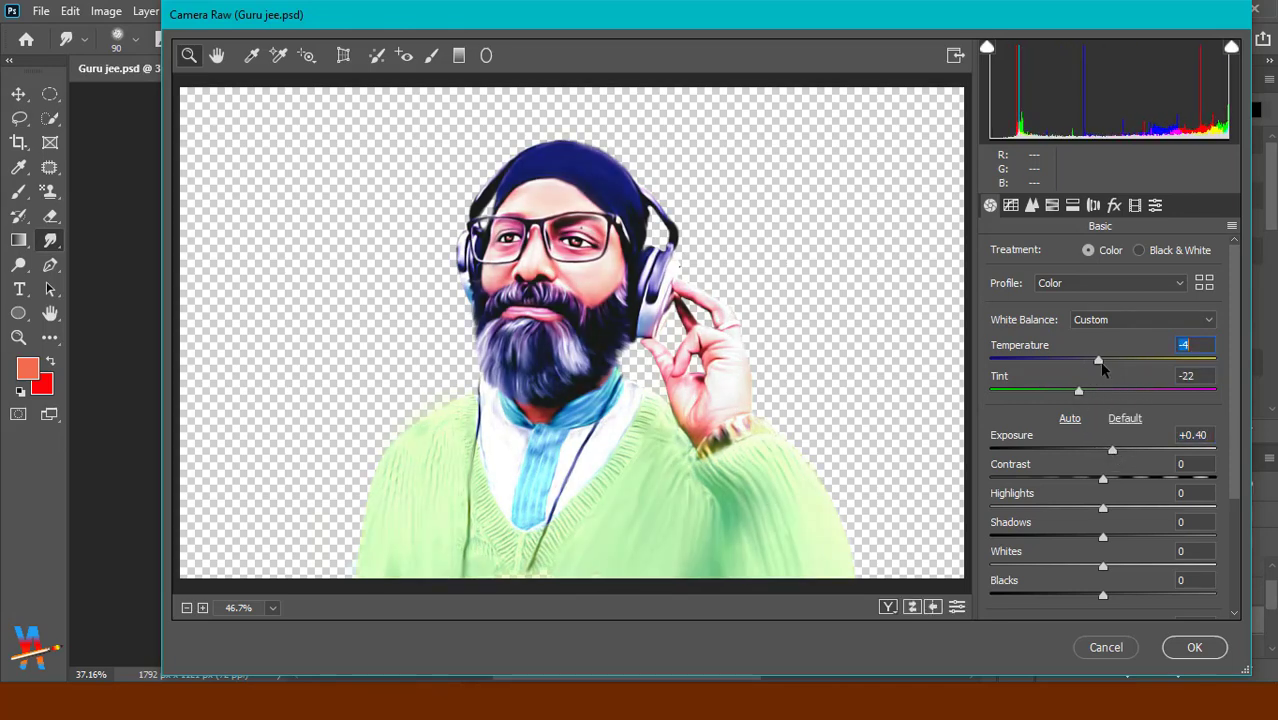
{"action": "mouse_move", "coordinate": [1103, 370]}
{"action": "left_mouse_down"}
{"action": "mouse_move", "coordinate": [1135, 369]}
{"action": "mouse_move", "coordinate": [1124, 398]}
{"action": "left_mouse_up"}
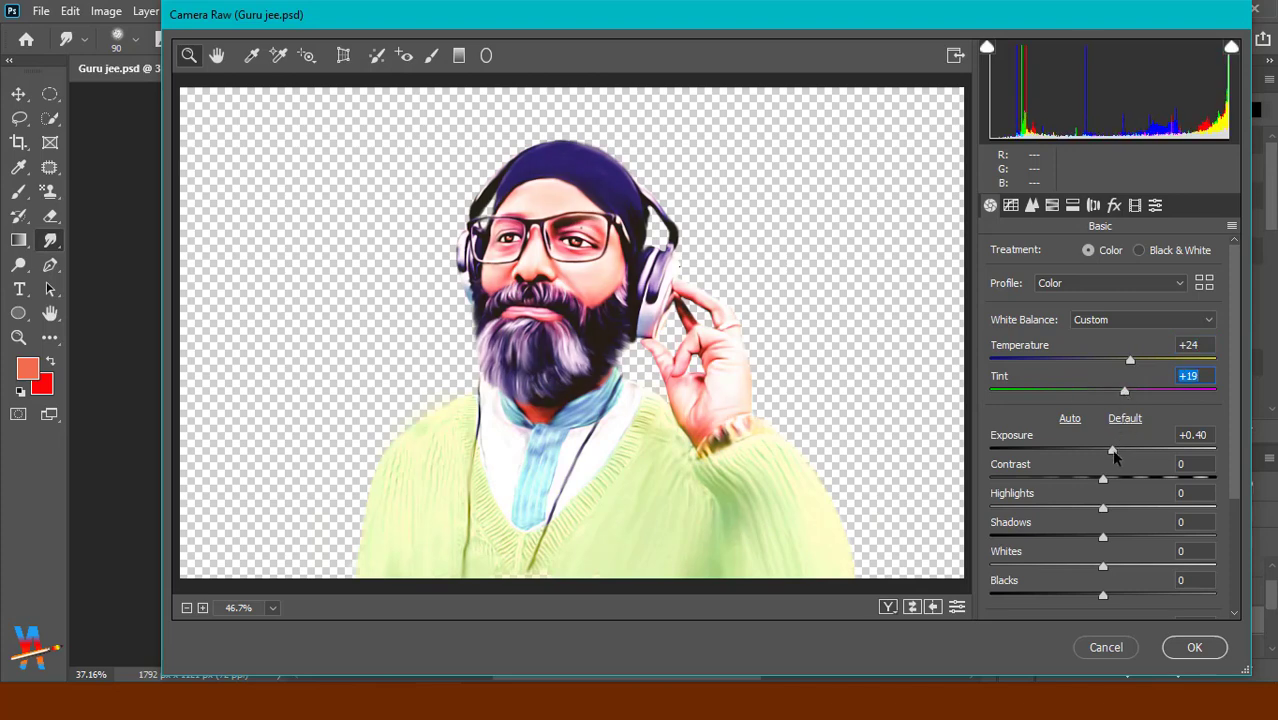
{"action": "mouse_move", "coordinate": [1113, 452]}
{"action": "left_mouse_down"}
{"action": "mouse_move", "coordinate": [1081, 455]}
{"action": "mouse_move", "coordinate": [1107, 455]}
{"action": "mouse_move", "coordinate": [1119, 480]}
{"action": "mouse_move", "coordinate": [1099, 527]}
{"action": "left_mouse_up"}
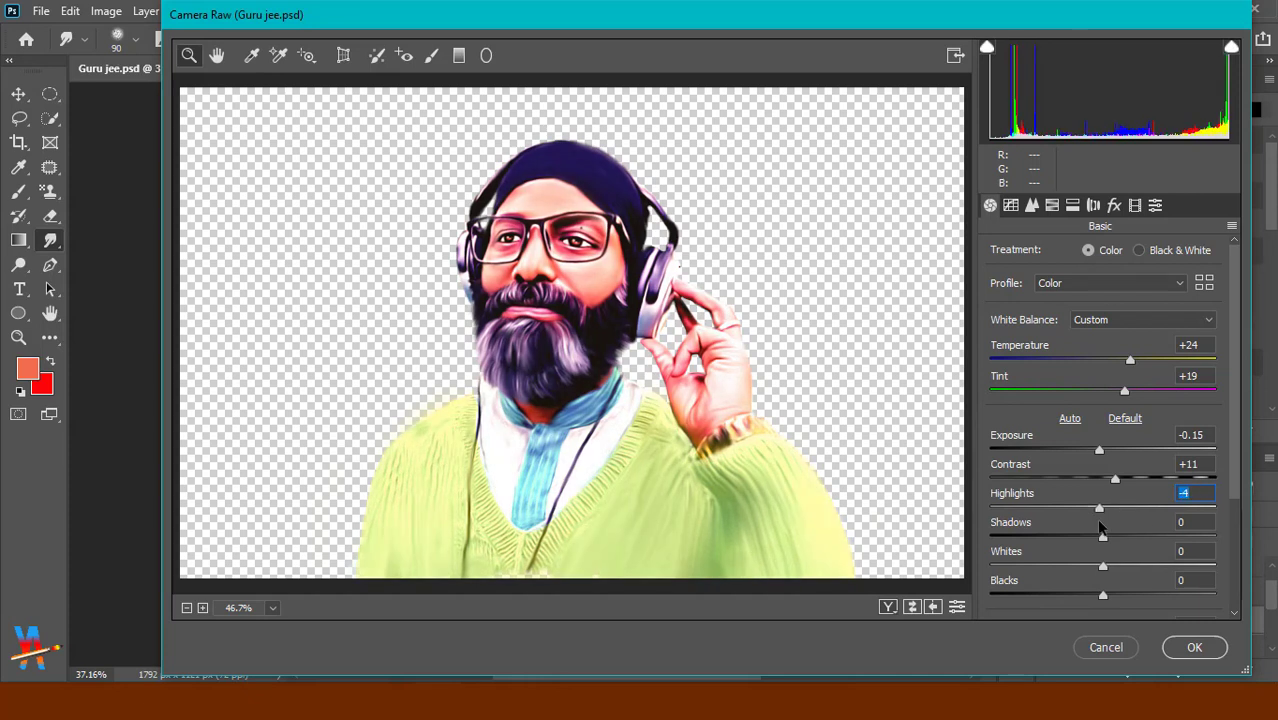
Set Highlights +7, Vibrance +23 and Saturation +1, then apply the Camera Raw filter.
{"action": "key", "text": "Up"}
{"action": "key", "text": "Up"}
{"action": "key", "text": "Up"}
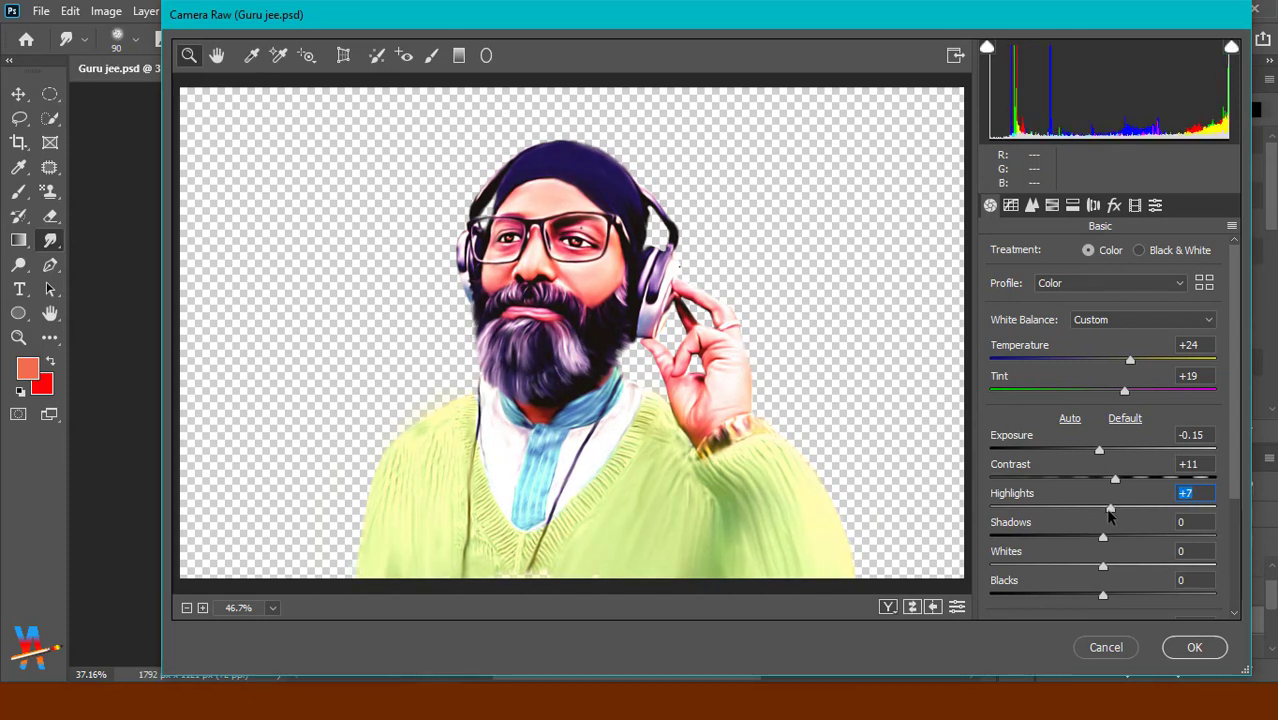
{"action": "scroll", "coordinate": [1099, 560], "scroll_direction": "down", "scroll_amount": 3}
{"action": "left_click_drag", "start_coordinate": [1108, 583], "coordinate": [1131, 587]}
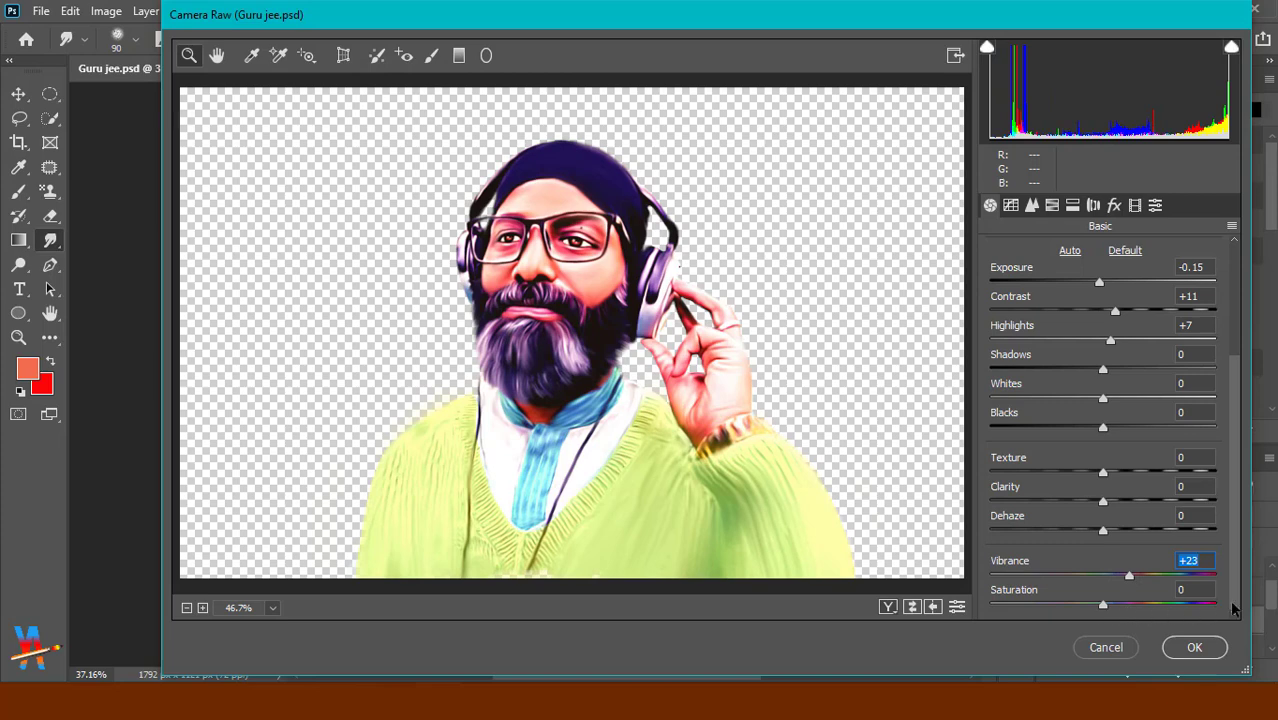
{"action": "left_click_drag", "start_coordinate": [1113, 612], "coordinate": [1106, 616]}
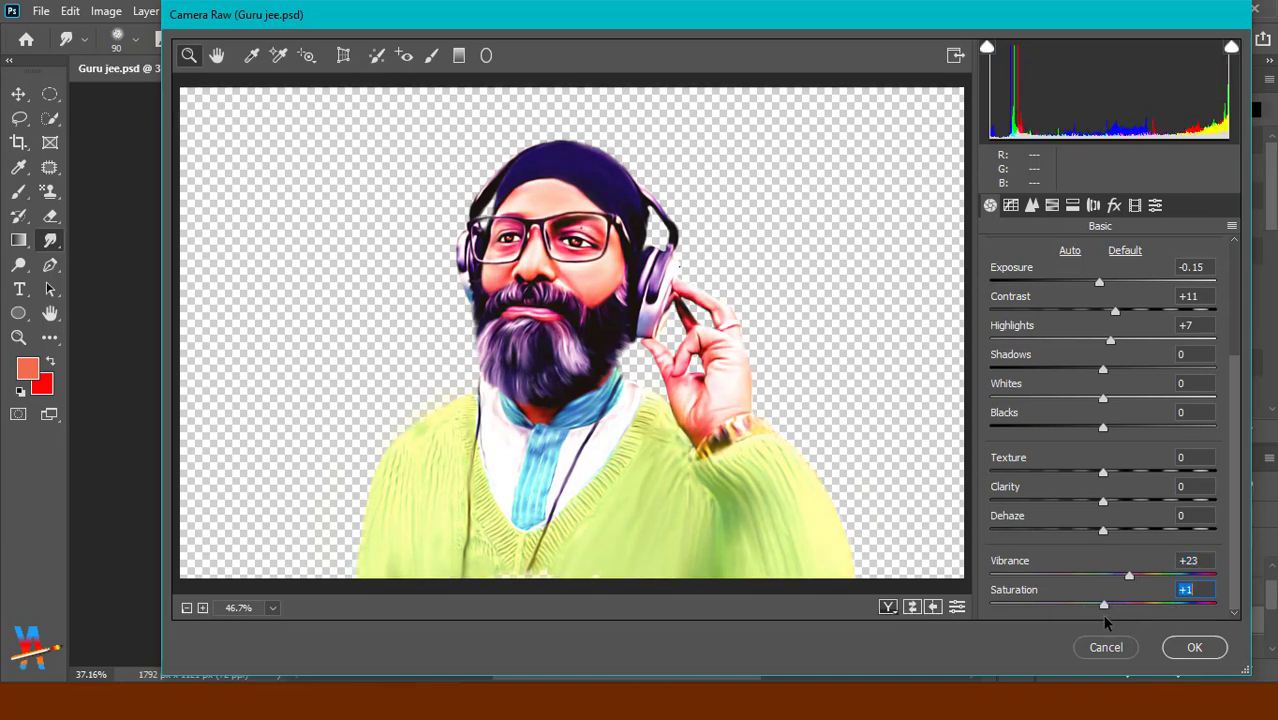
{"action": "left_click", "coordinate": [1192, 649]}
Dodge the lower beard's shadows with a 200-size brush, raising dodge exposure to 67%.
{"action": "left_click", "coordinate": [19, 266]}
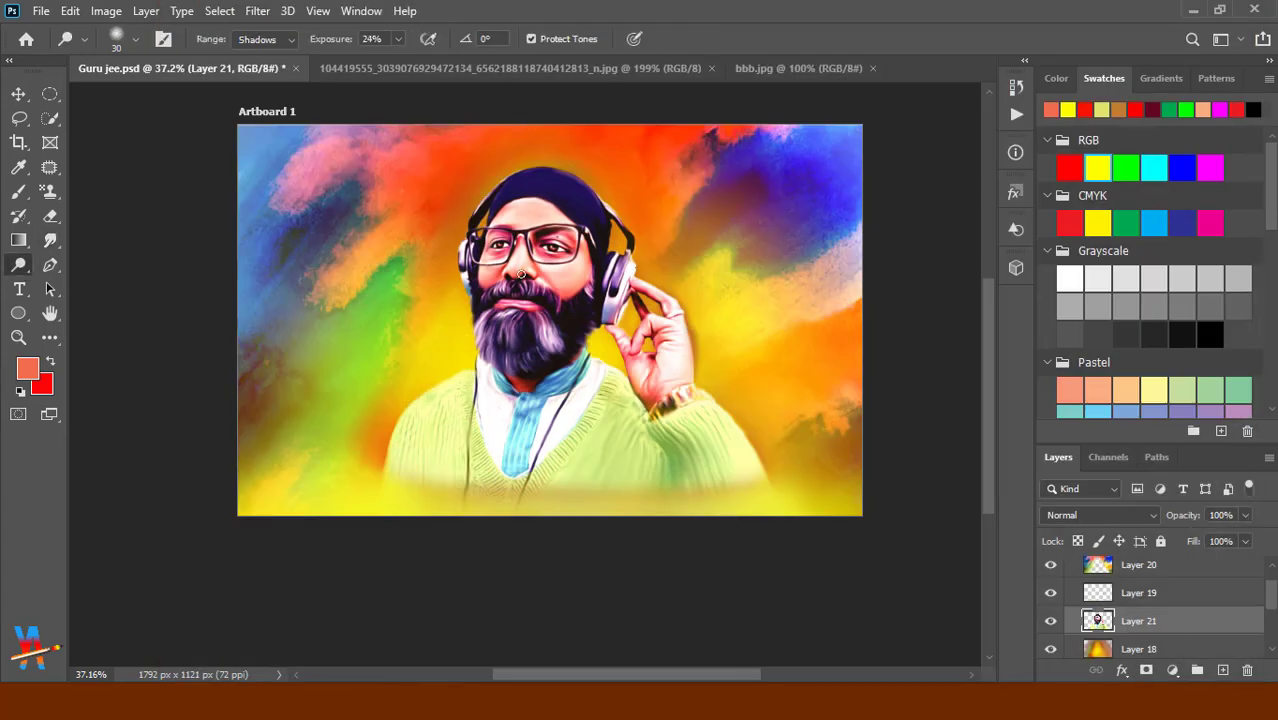
{"action": "key", "text": "bracketright"}
{"action": "key", "text": "bracketright"}
{"action": "key", "text": "bracketright"}
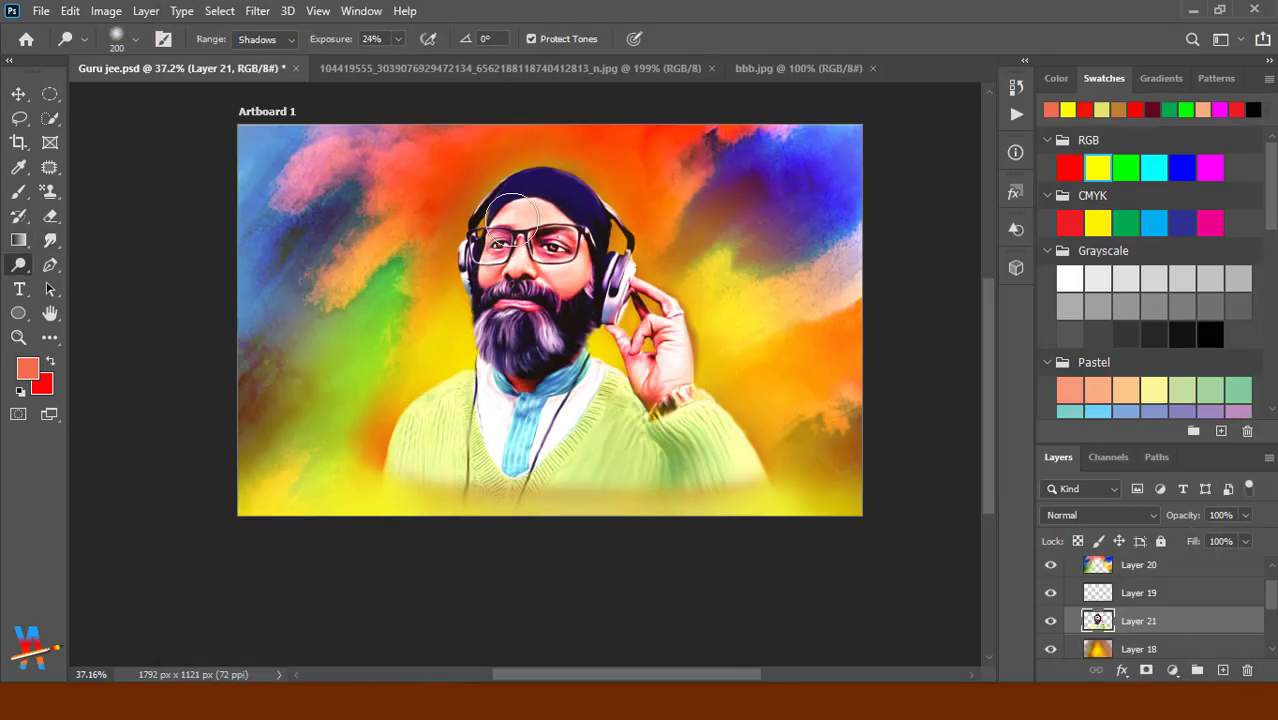
{"action": "mouse_move", "coordinate": [520, 295]}
{"action": "left_mouse_down"}
{"action": "mouse_move", "coordinate": [534, 343]}
{"action": "mouse_move", "coordinate": [555, 190]}
{"action": "left_mouse_up"}
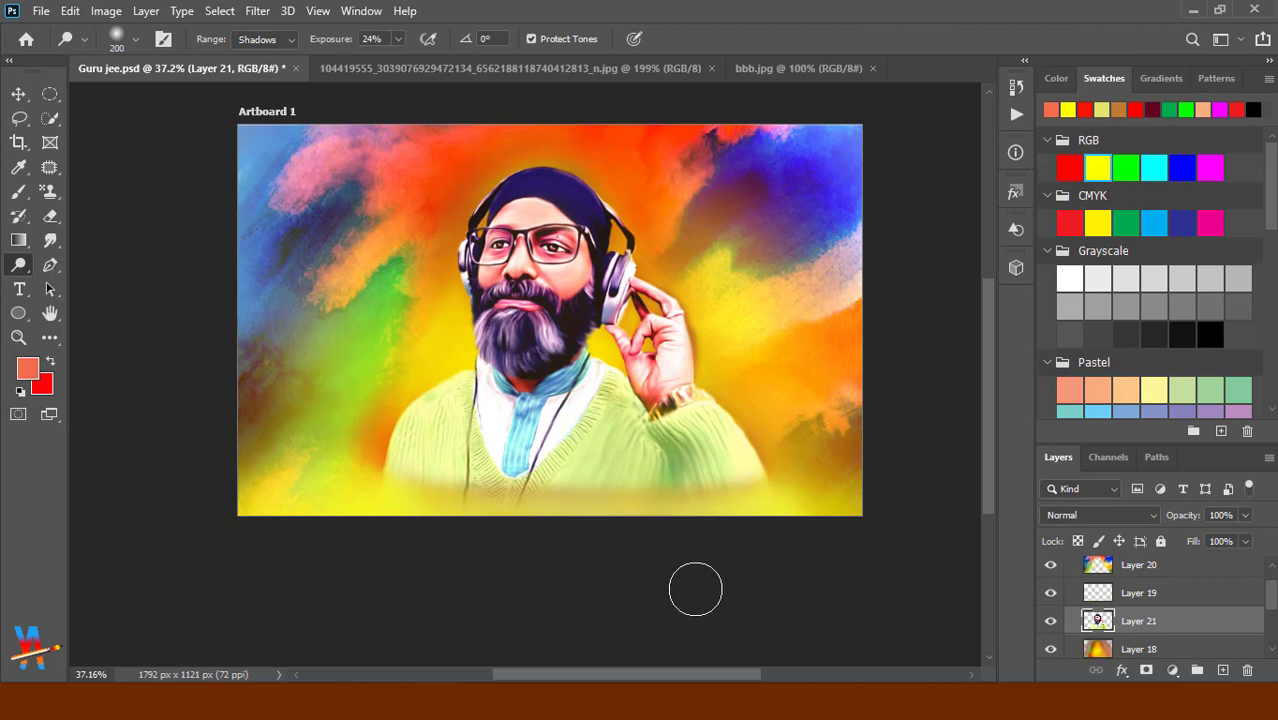
{"action": "scroll", "coordinate": [693, 587], "scroll_direction": "up", "scroll_amount": 2}
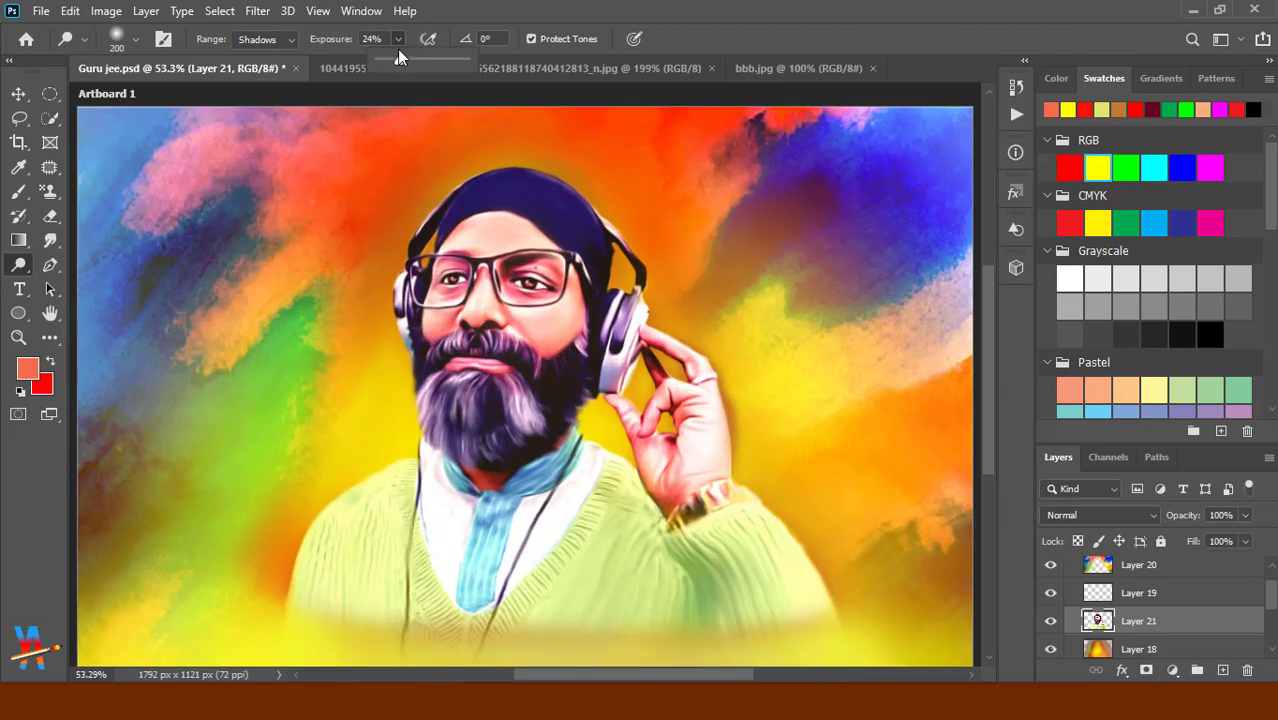
{"action": "left_click_drag", "start_coordinate": [398, 39], "coordinate": [440, 49]}
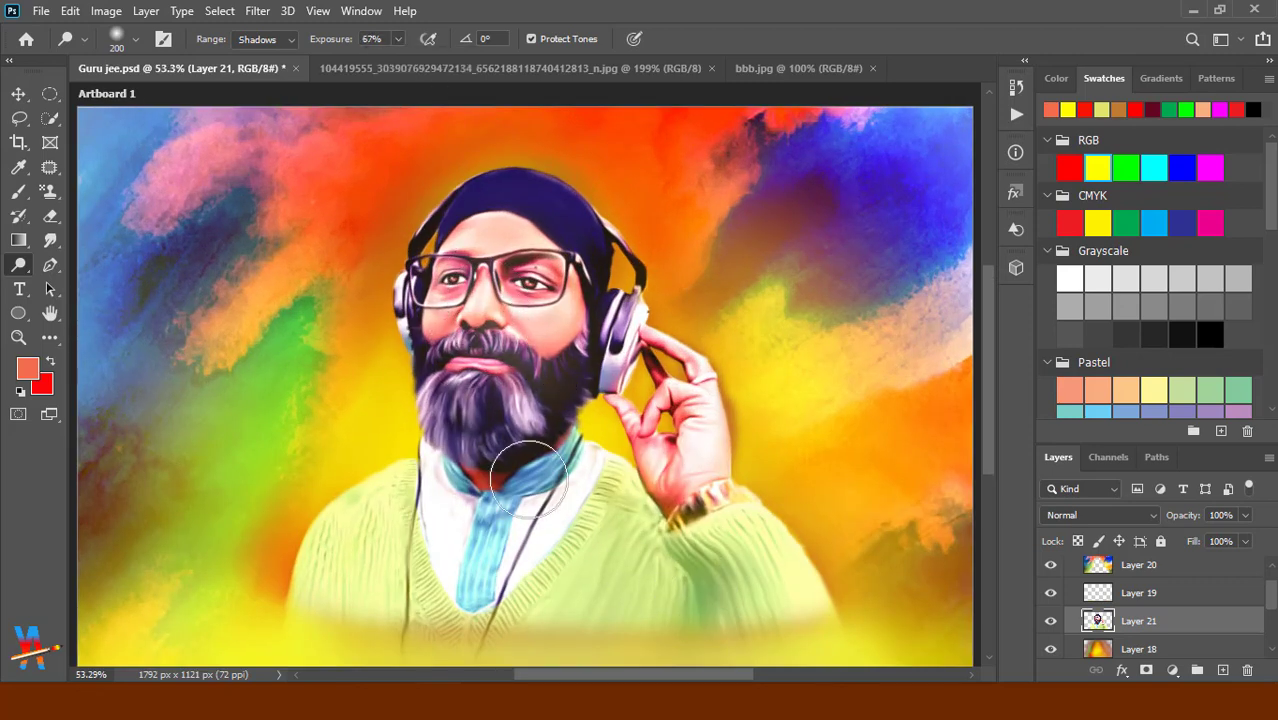
{"action": "left_click", "coordinate": [397, 39]}
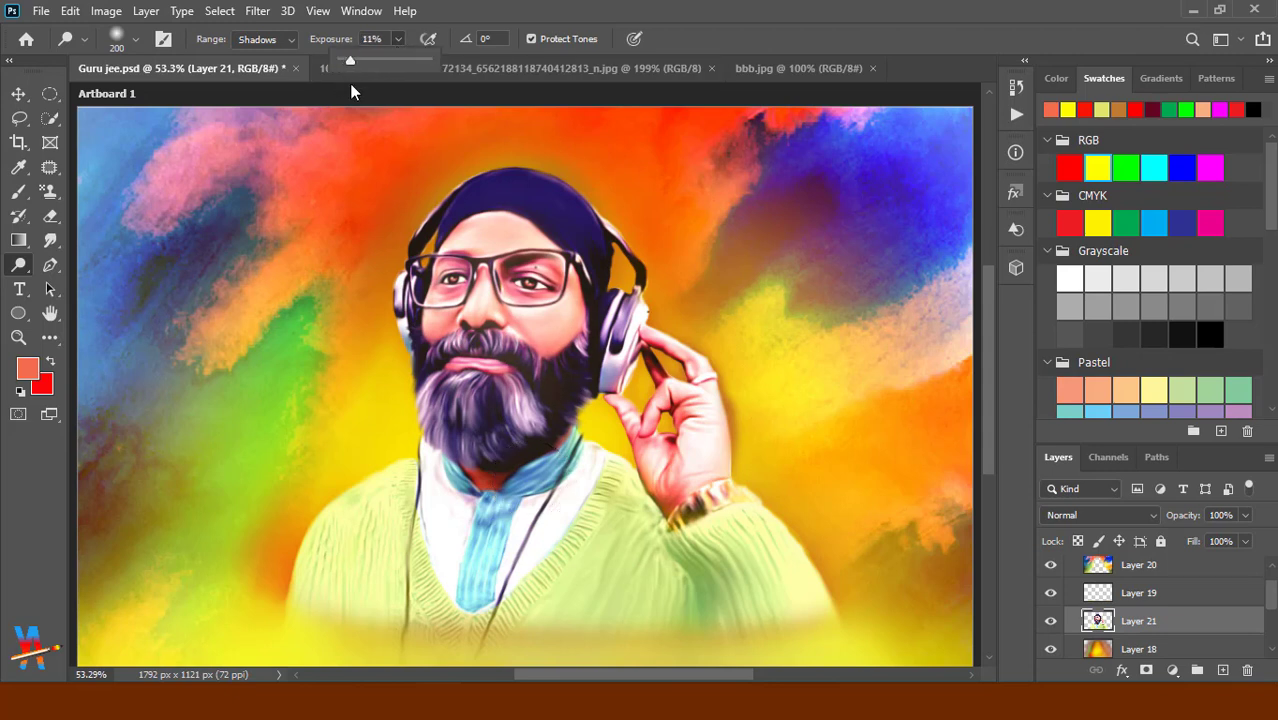
Undo a trial eraser strip on the face and reselect portrait Layer 21.
{"action": "left_click", "coordinate": [50, 215]}
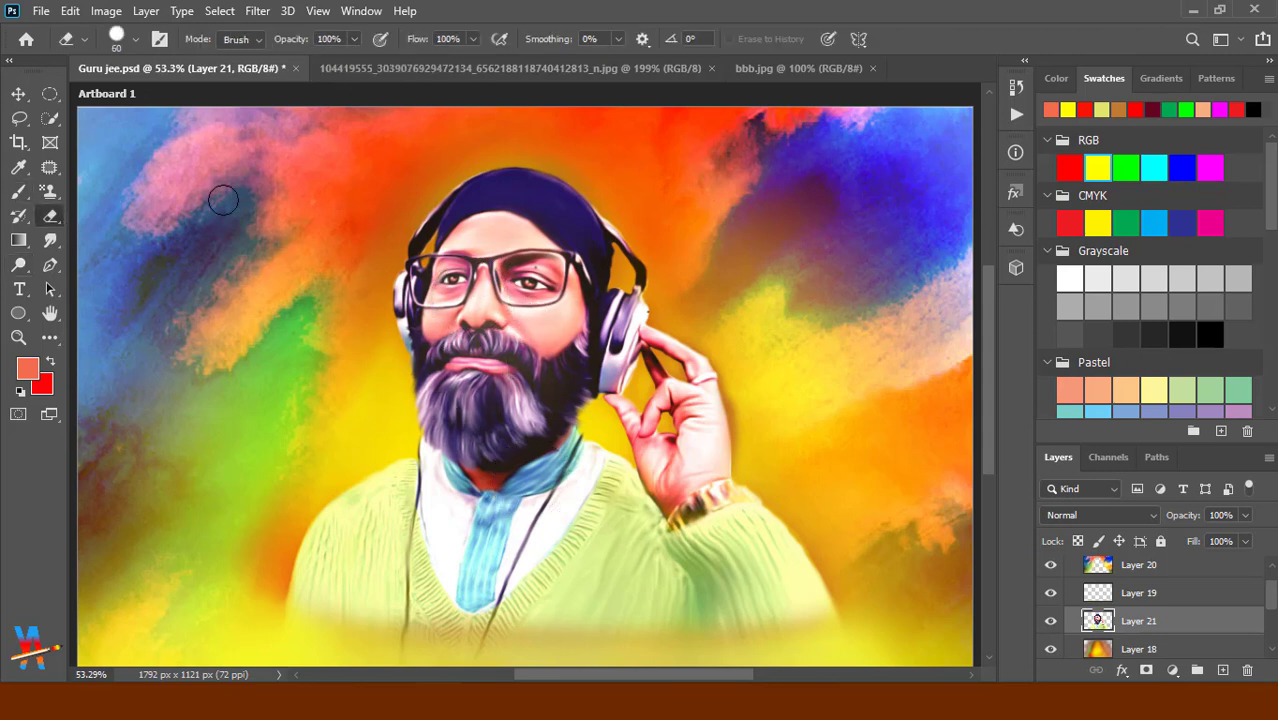
{"action": "left_click_drag", "start_coordinate": [494, 260], "coordinate": [494, 295]}
{"action": "key", "text": "ctrl+z"}
{"action": "left_click", "coordinate": [1155, 569]}
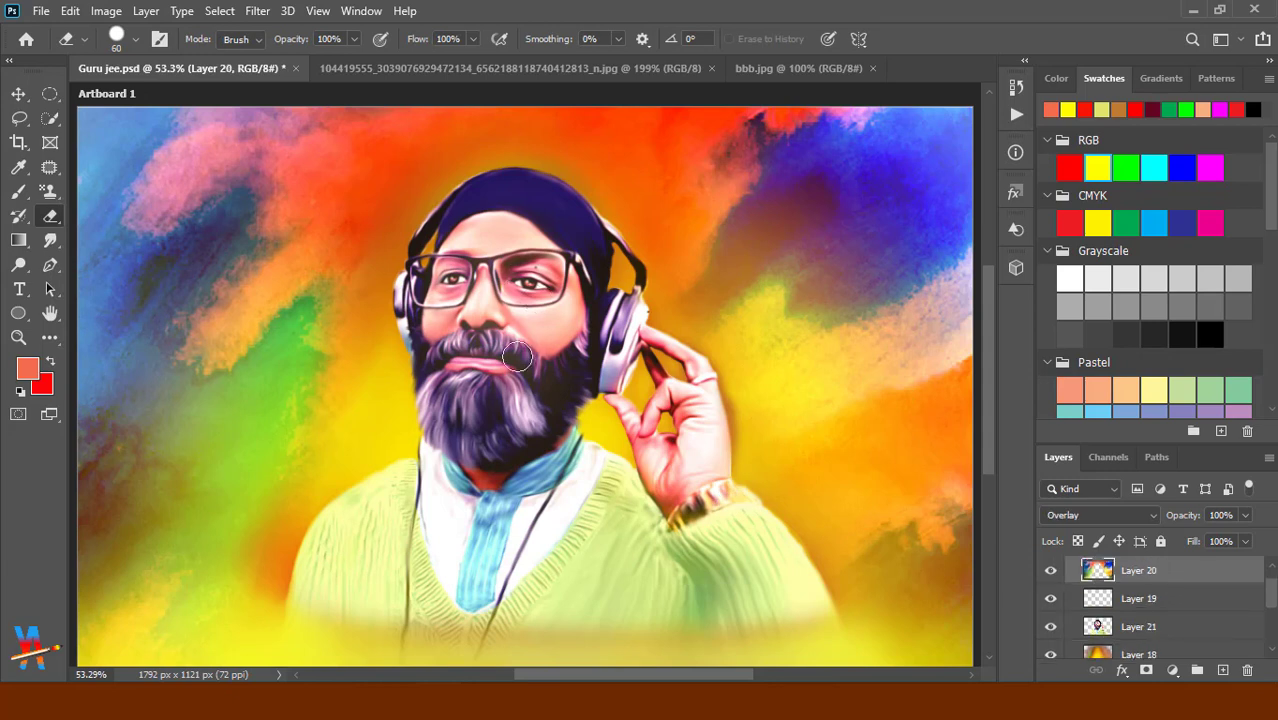
{"action": "left_click", "coordinate": [1149, 627]}
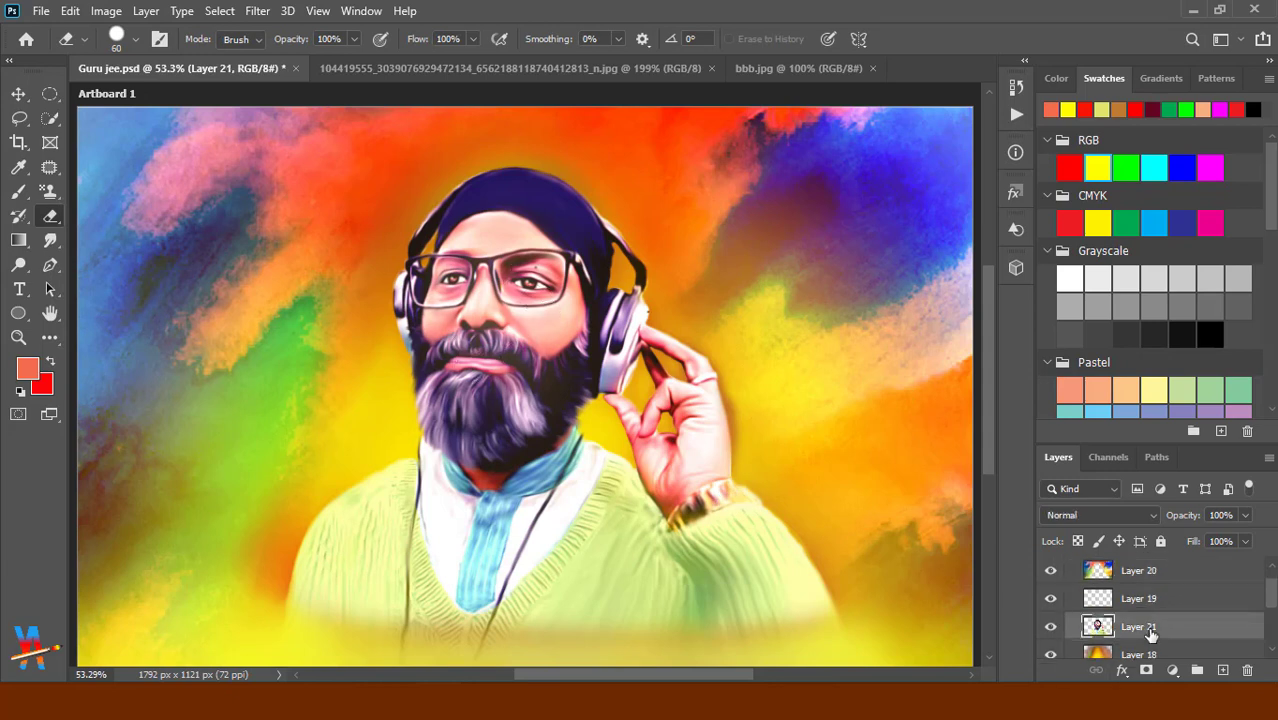
{"action": "left_click", "coordinate": [106, 10]}
{"action": "mouse_move", "coordinate": [135, 59]}
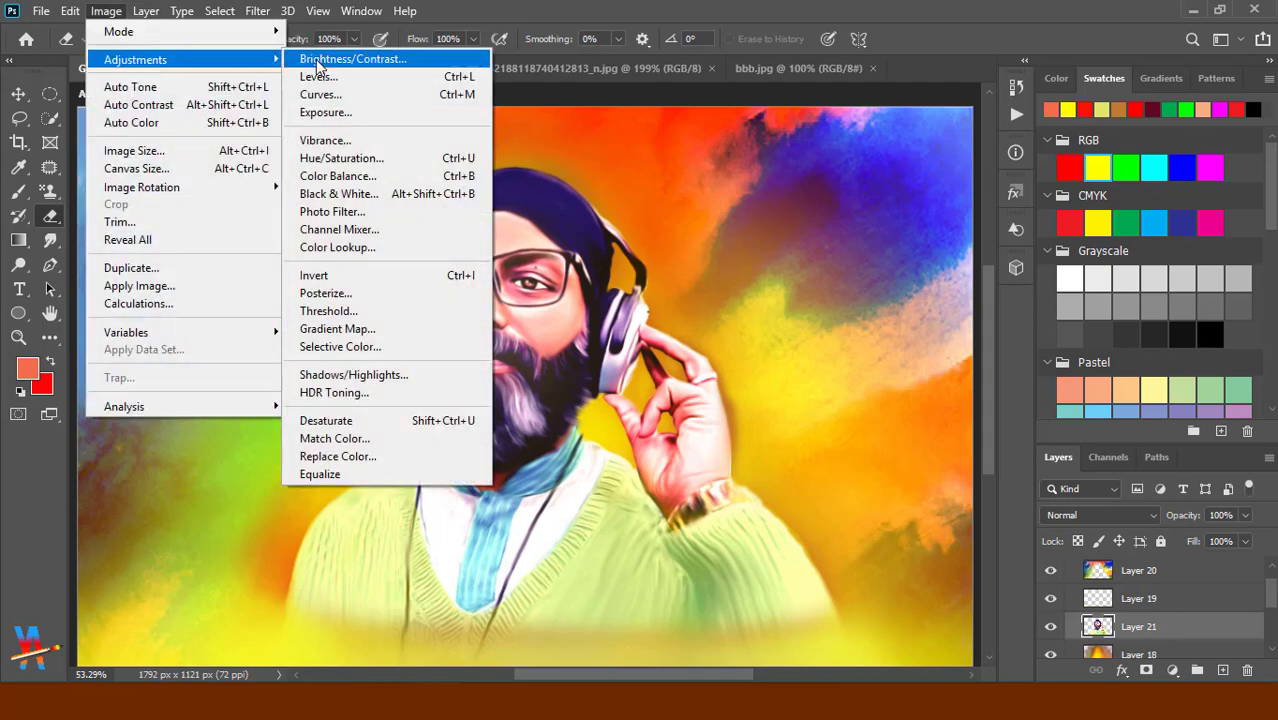
{"action": "left_click", "coordinate": [360, 193]}
{"action": "left_click_drag", "start_coordinate": [579, 40], "coordinate": [954, 67]}
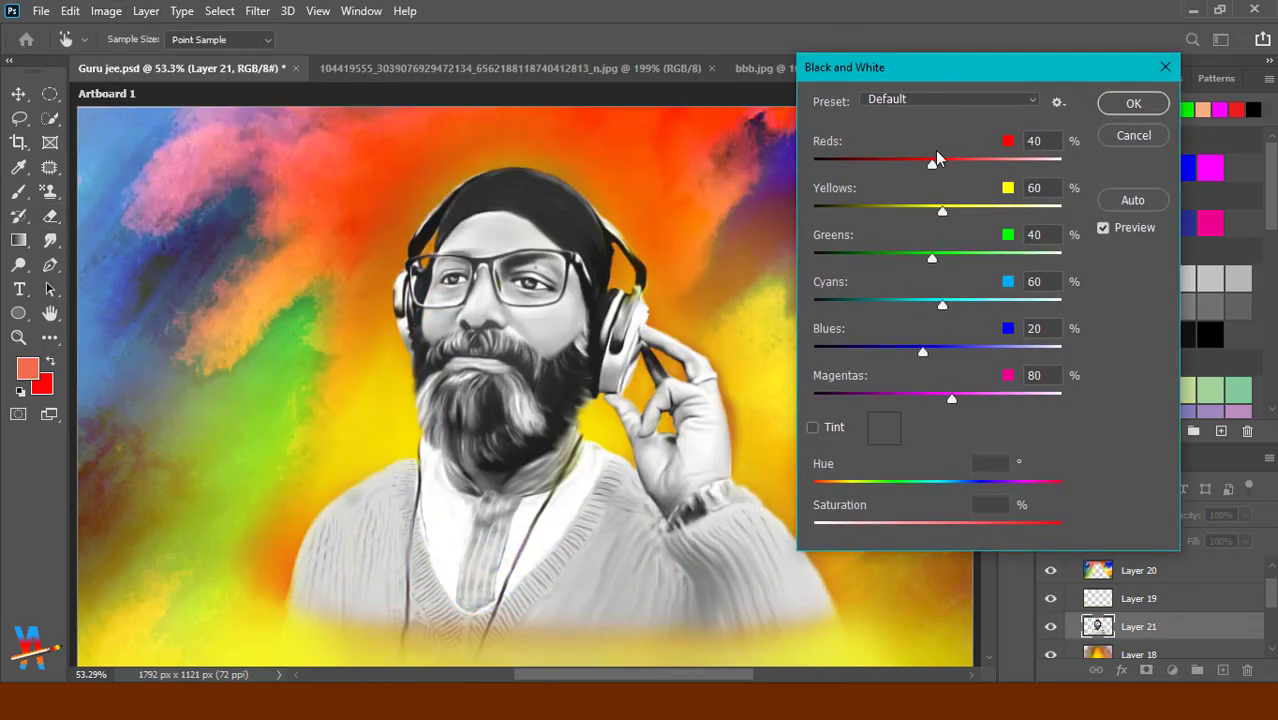
{"action": "left_click_drag", "start_coordinate": [872, 177], "coordinate": [903, 184]}
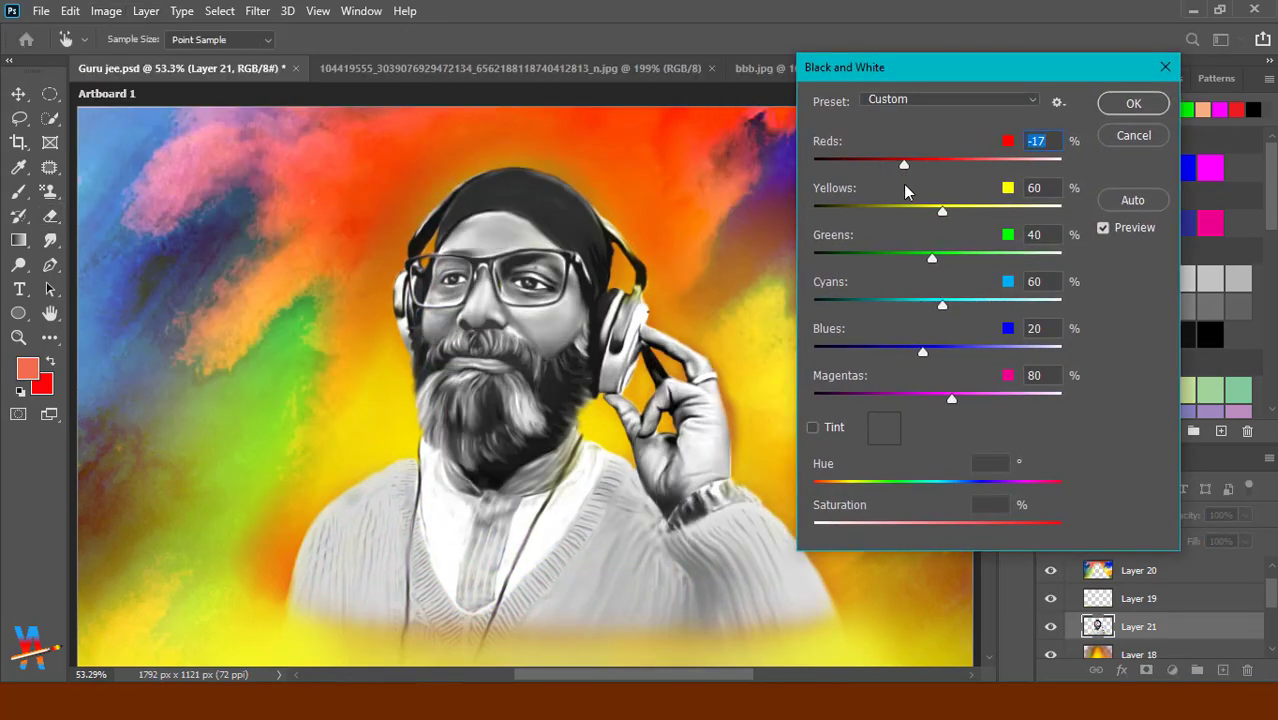
{"action": "left_click", "coordinate": [1133, 135]}
{"action": "left_click", "coordinate": [146, 10]}
{"action": "left_click", "coordinate": [330, 52]}
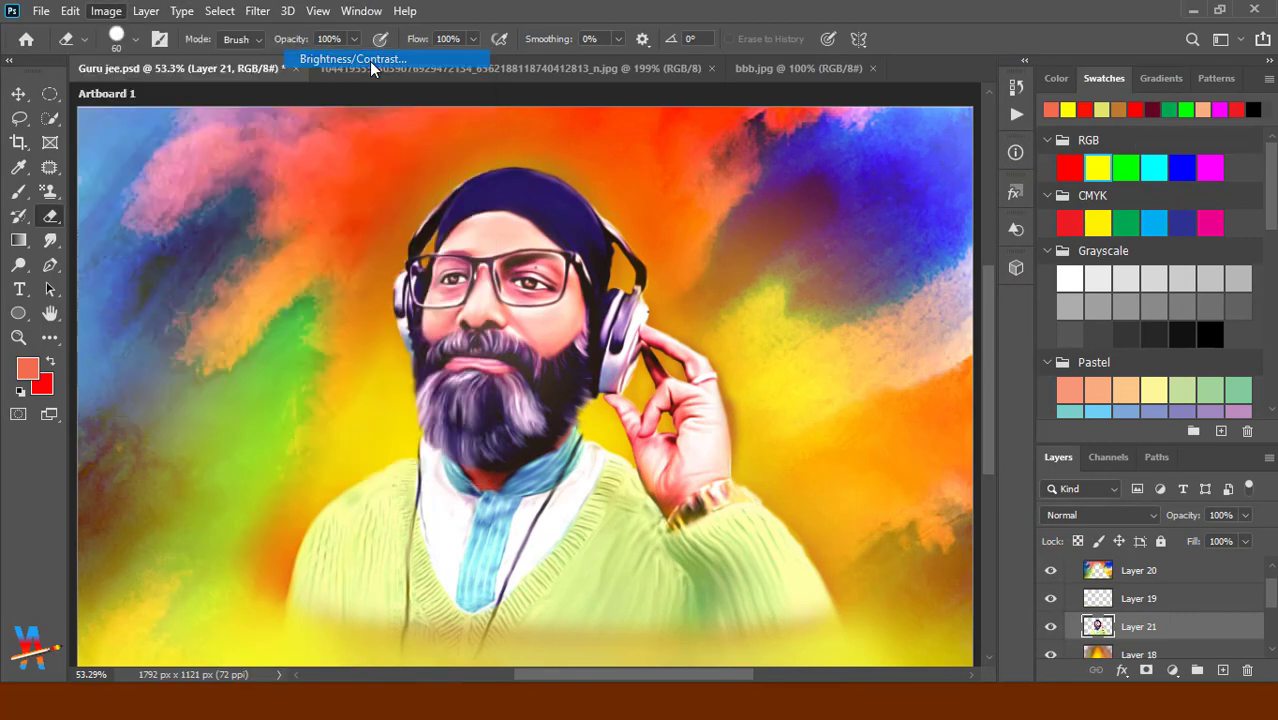
{"action": "mouse_move", "coordinate": [809, 257]}
{"action": "left_mouse_down"}
{"action": "mouse_move", "coordinate": [824, 257]}
{"action": "mouse_move", "coordinate": [804, 267]}
{"action": "left_mouse_up"}
{"action": "left_click", "coordinate": [955, 312]}
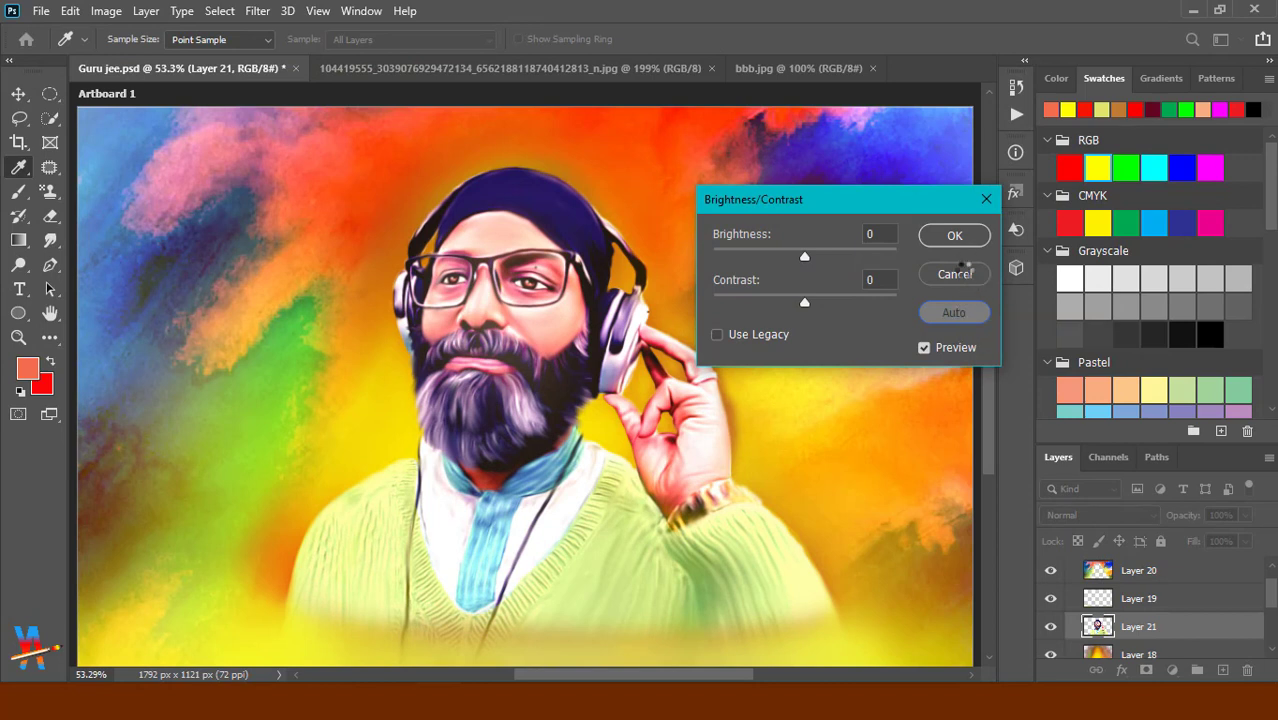
{"action": "left_click", "coordinate": [955, 273]}
{"action": "key", "text": "e"}
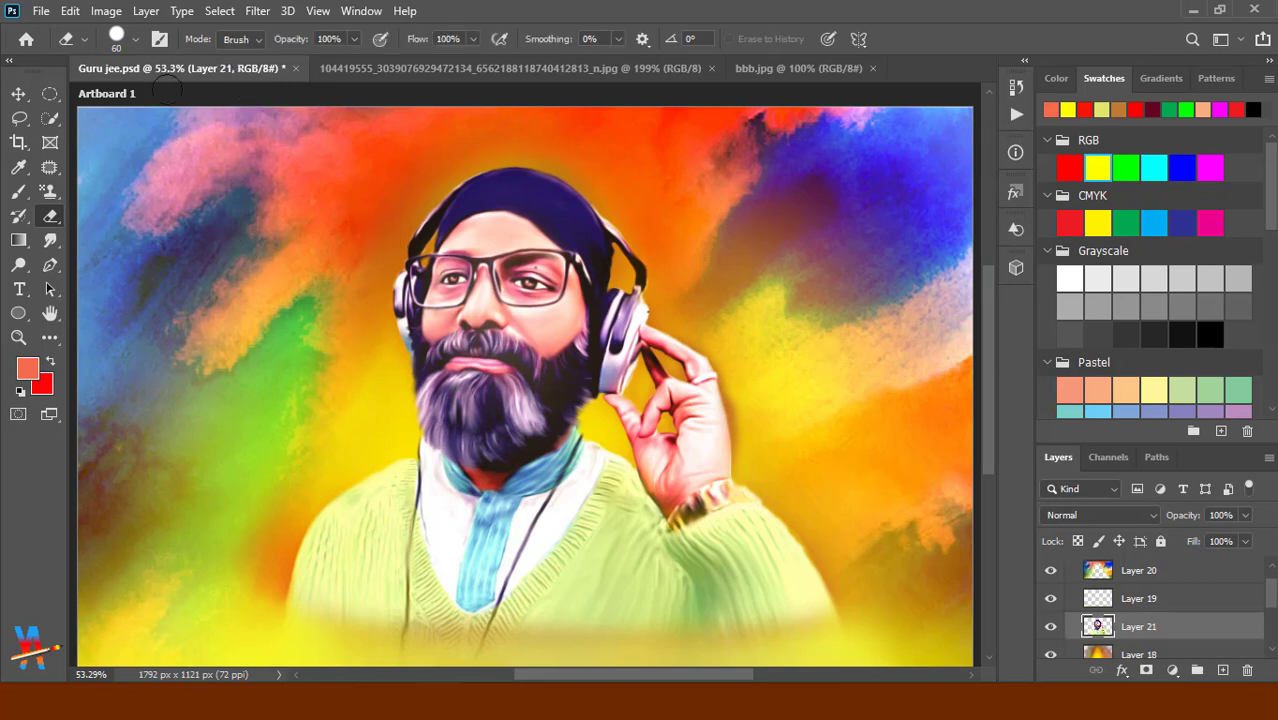
{"action": "left_click", "coordinate": [489, 283]}
{"action": "key", "text": "ctrl+z"}
{"action": "scroll", "coordinate": [1152, 630], "scroll_direction": "down", "scroll_amount": 1}
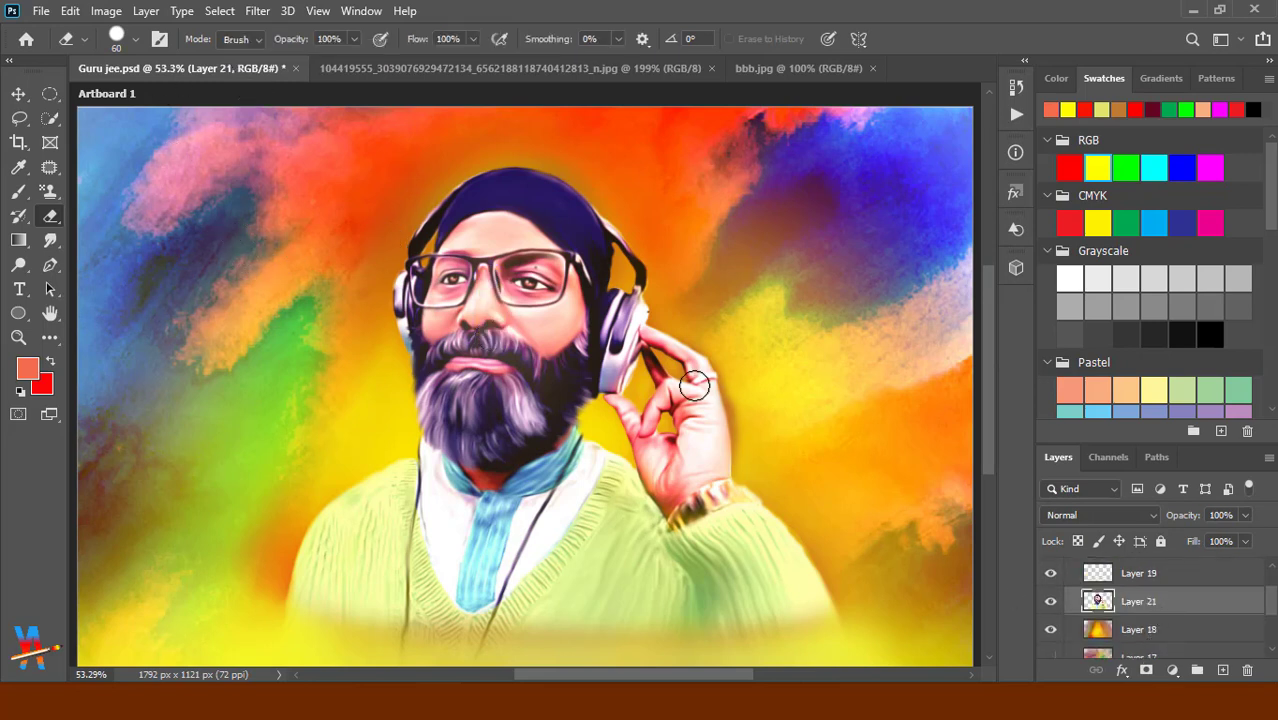
Compare the background by toggling Layers 18, 17 and 20, leaving Layer 20 selected.
{"action": "left_click", "coordinate": [1050, 629]}
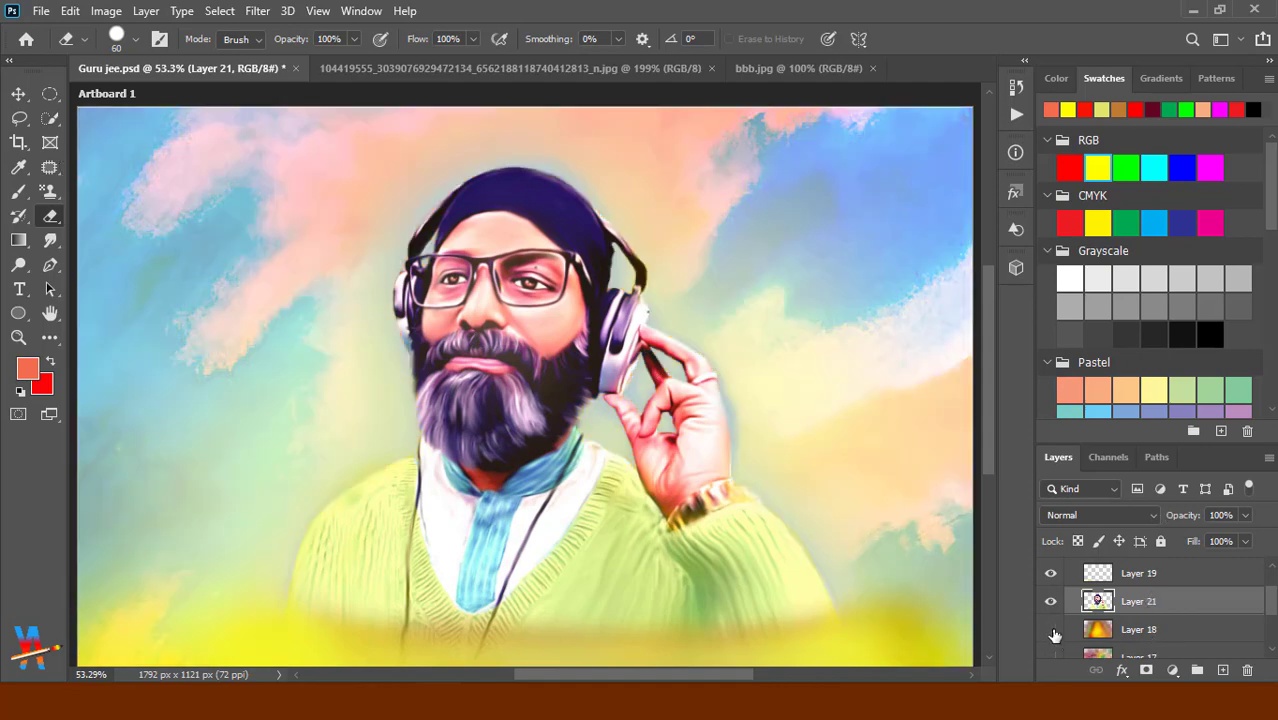
{"action": "left_click", "coordinate": [1050, 629]}
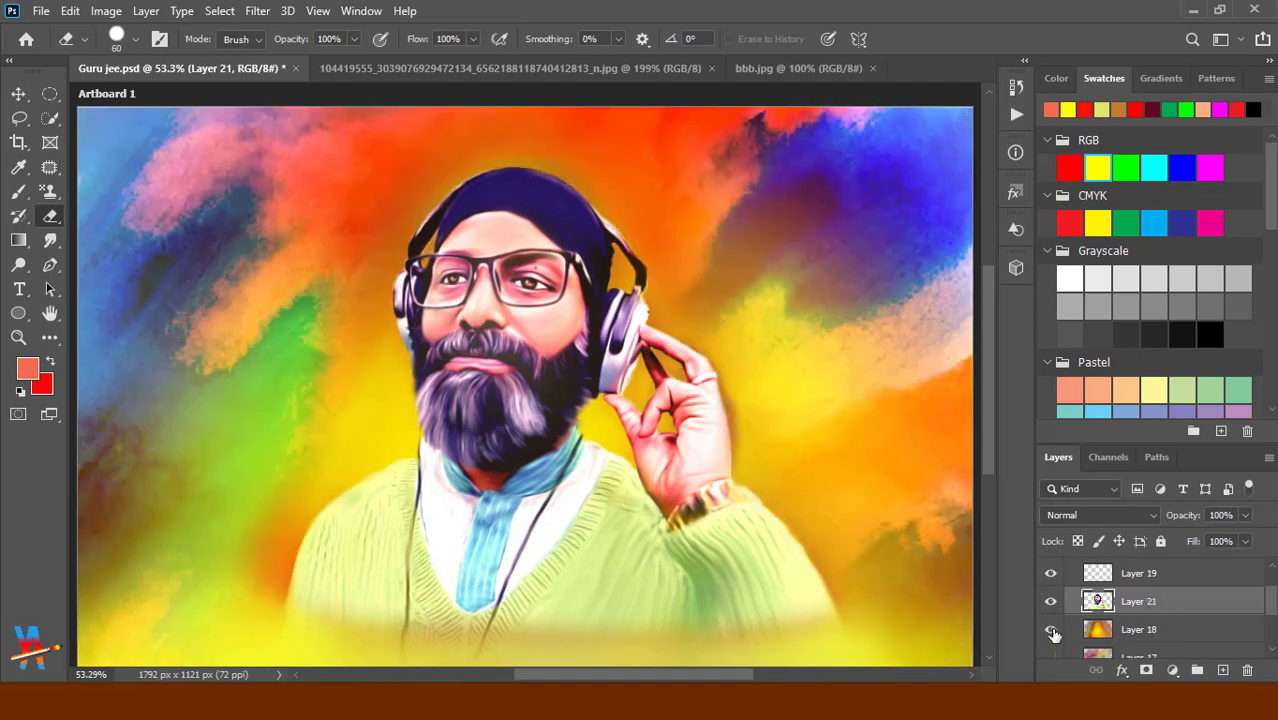
{"action": "left_click", "coordinate": [1050, 629]}
{"action": "left_click", "coordinate": [1156, 633]}
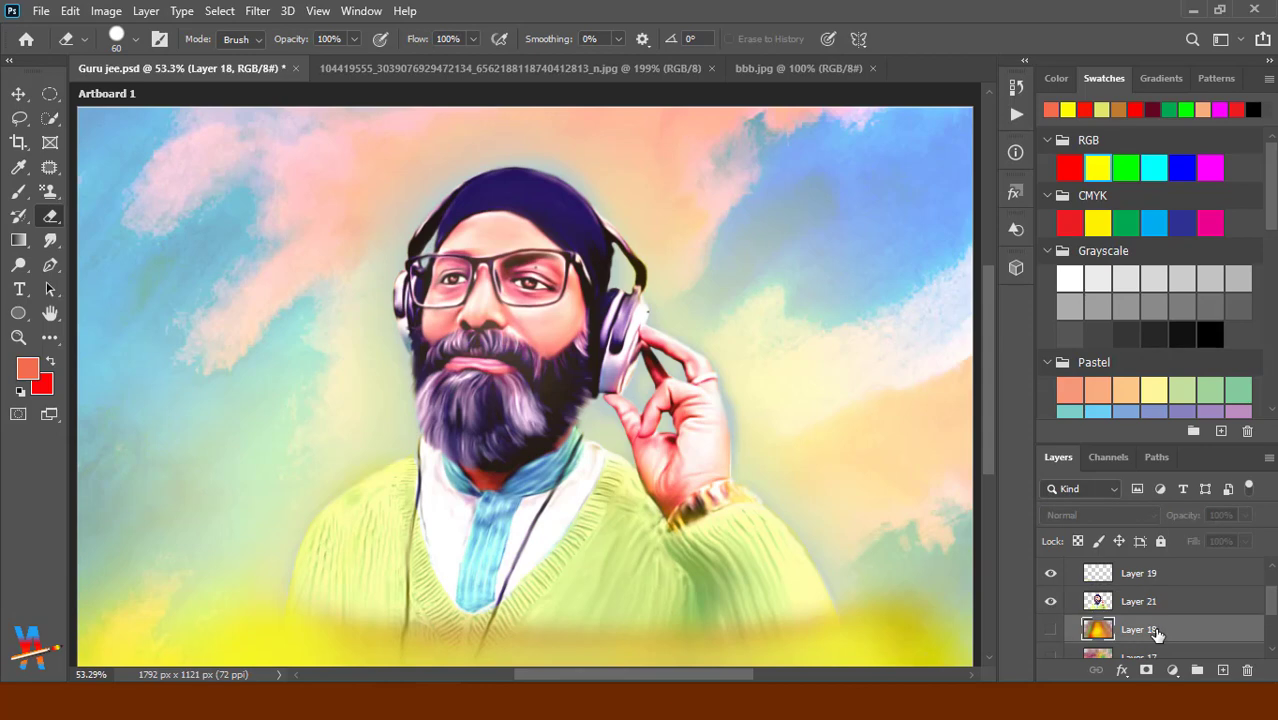
{"action": "scroll", "coordinate": [1067, 651], "scroll_direction": "down", "scroll_amount": 1}
{"action": "left_click", "coordinate": [1050, 605]}
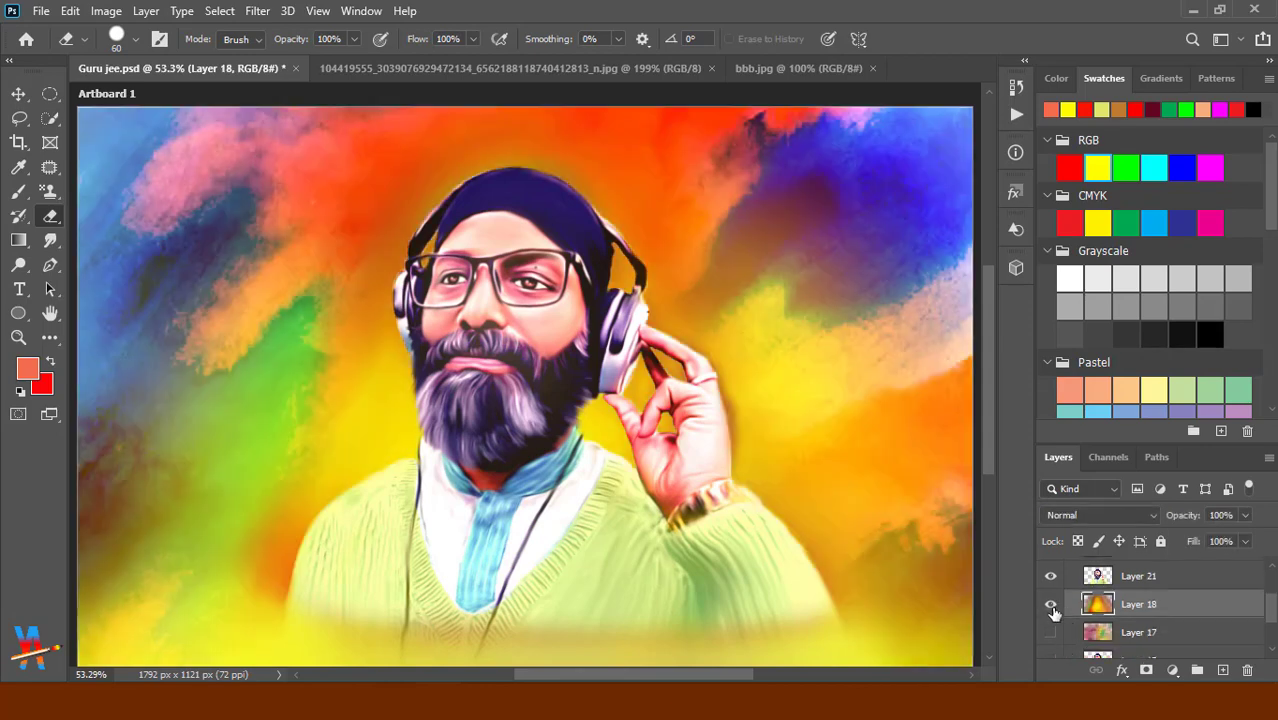
{"action": "left_click", "coordinate": [1051, 636]}
{"action": "left_click", "coordinate": [1051, 636]}
{"action": "scroll", "coordinate": [1080, 635], "scroll_direction": "up", "scroll_amount": 1}
{"action": "scroll", "coordinate": [1130, 626], "scroll_direction": "up", "scroll_amount": 1}
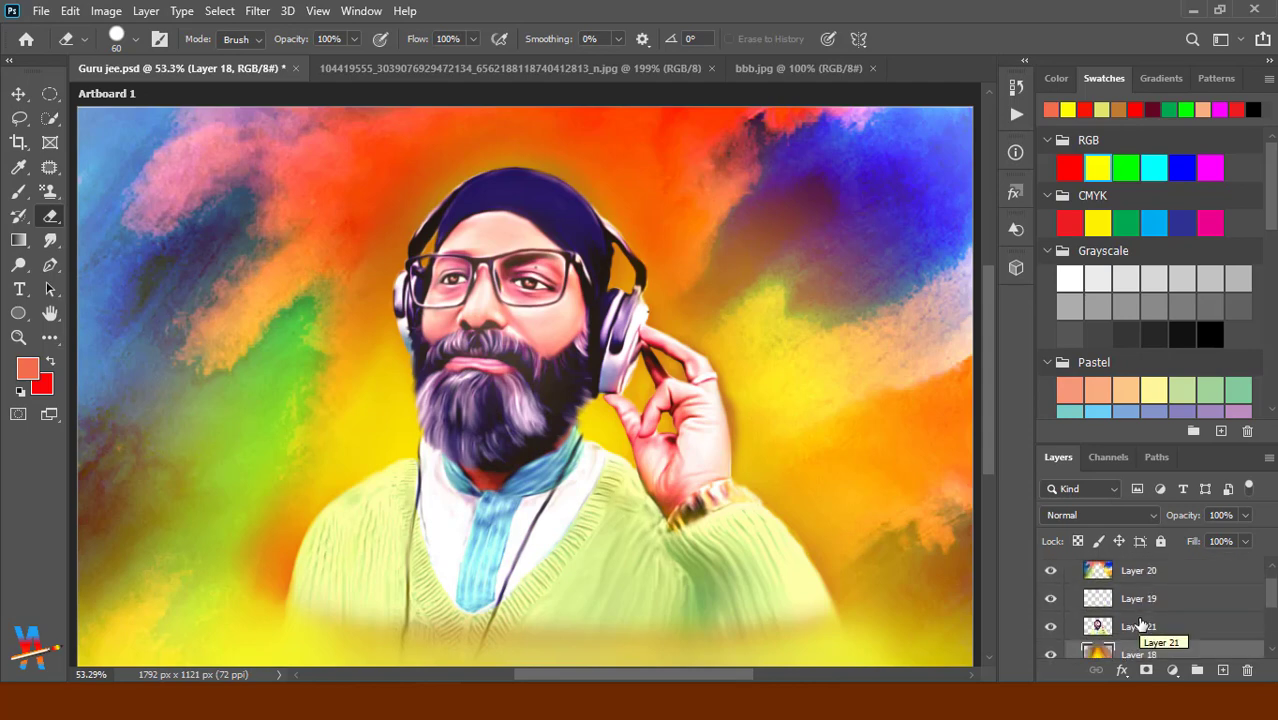
{"action": "left_click", "coordinate": [1150, 571]}
{"action": "left_click", "coordinate": [1050, 570]}
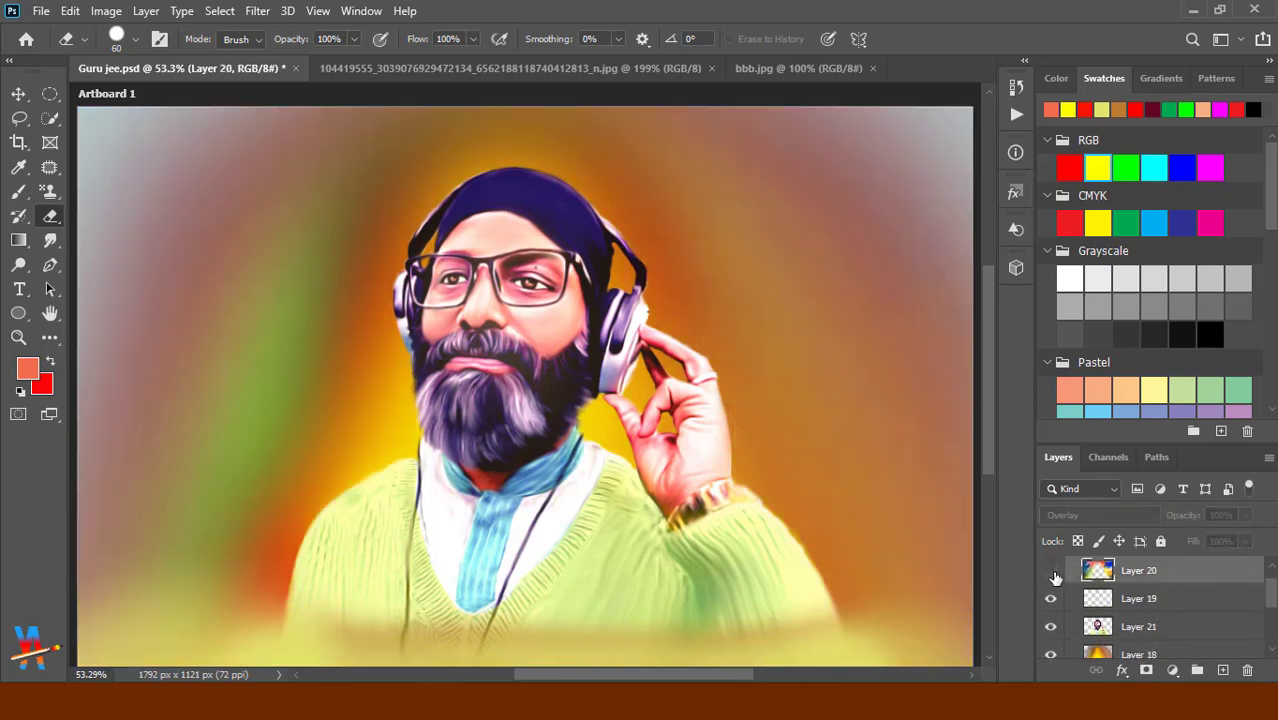
Set Layer 20's blend mode to Linear Burn and undo a stray erase on the right.
{"action": "left_click", "coordinate": [1150, 515]}
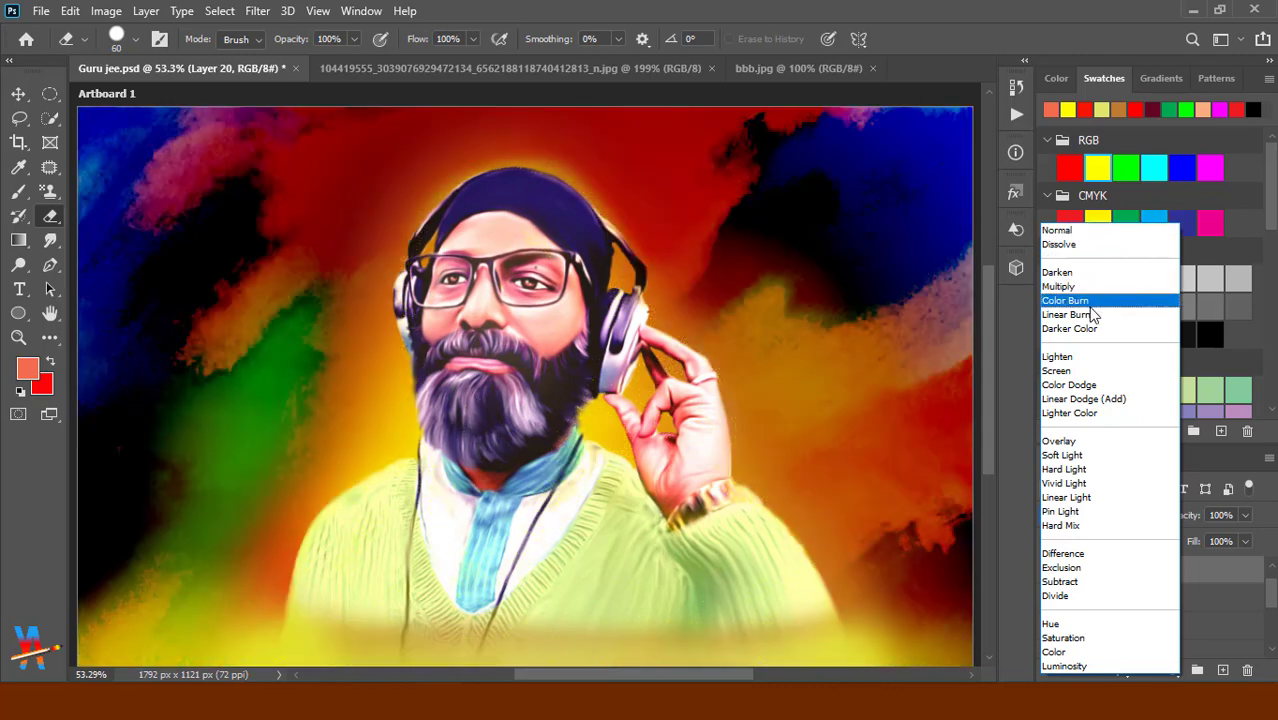
{"action": "left_click", "coordinate": [1066, 315]}
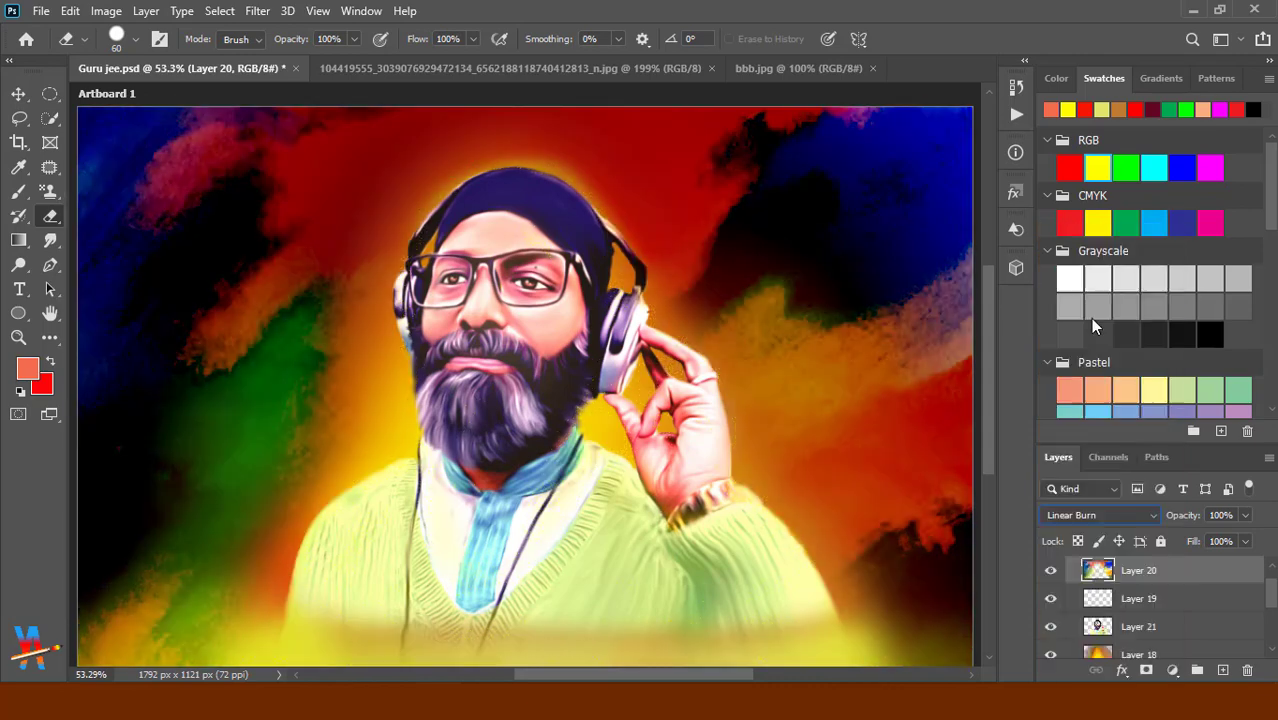
{"action": "mouse_move", "coordinate": [757, 305]}
{"action": "left_mouse_down"}
{"action": "mouse_move", "coordinate": [789, 262]}
{"action": "mouse_move", "coordinate": [770, 355]}
{"action": "mouse_move", "coordinate": [790, 273]}
{"action": "left_mouse_up"}
{"action": "key", "text": "ctrl+z"}
{"action": "left_click", "coordinate": [50, 240]}
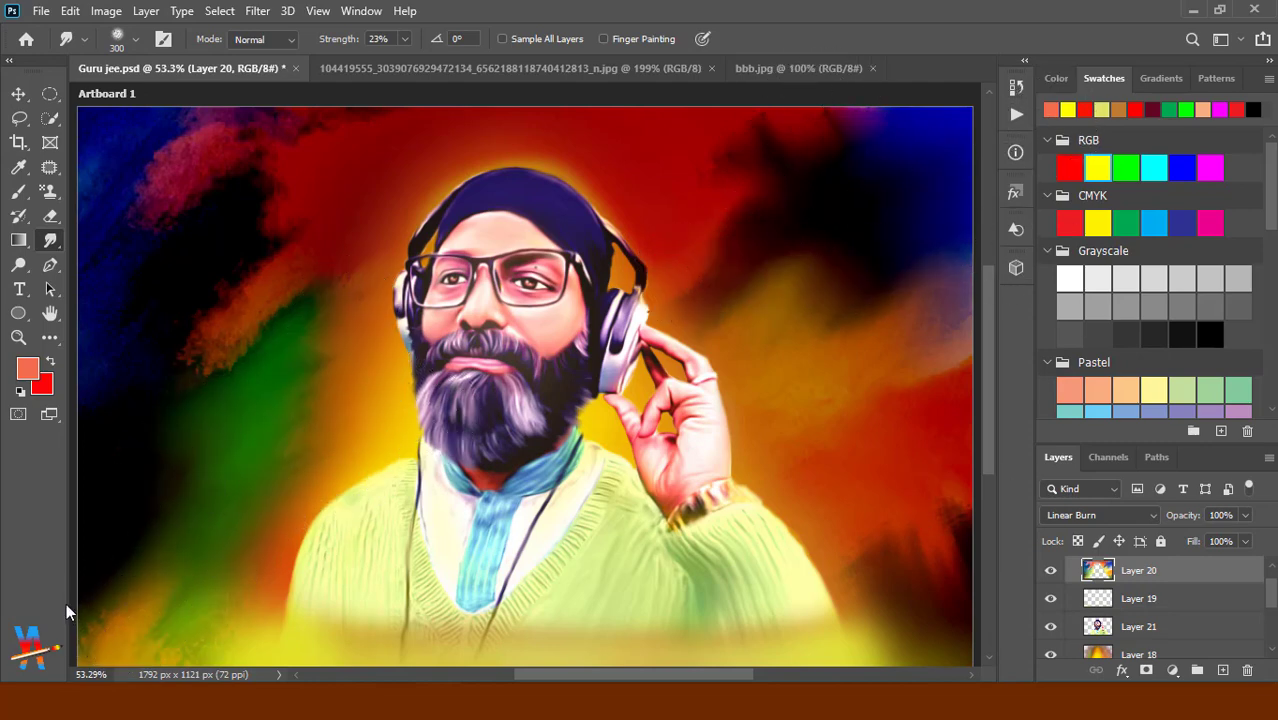
Smudge the left and lower-left background, undo the smudge near the glasses, and reselect Layer 21.
{"action": "left_click_drag", "start_coordinate": [214, 328], "coordinate": [273, 143]}
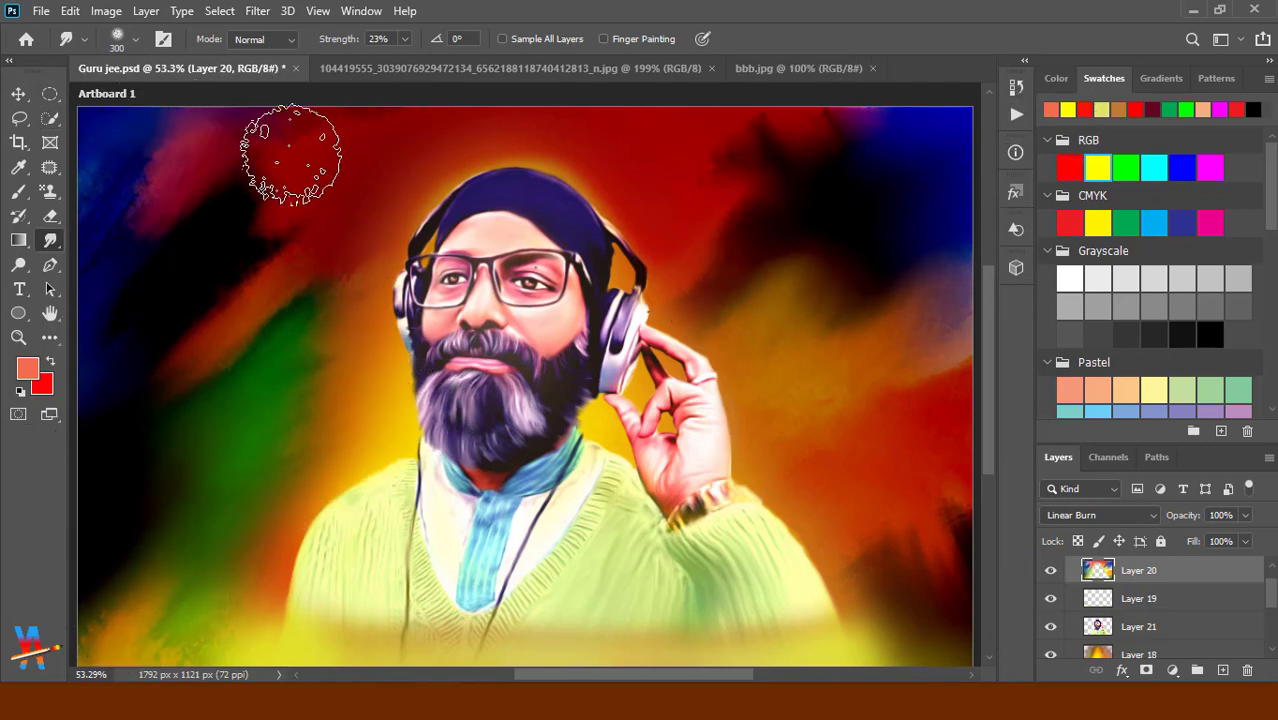
{"action": "left_click_drag", "start_coordinate": [180, 434], "coordinate": [328, 471]}
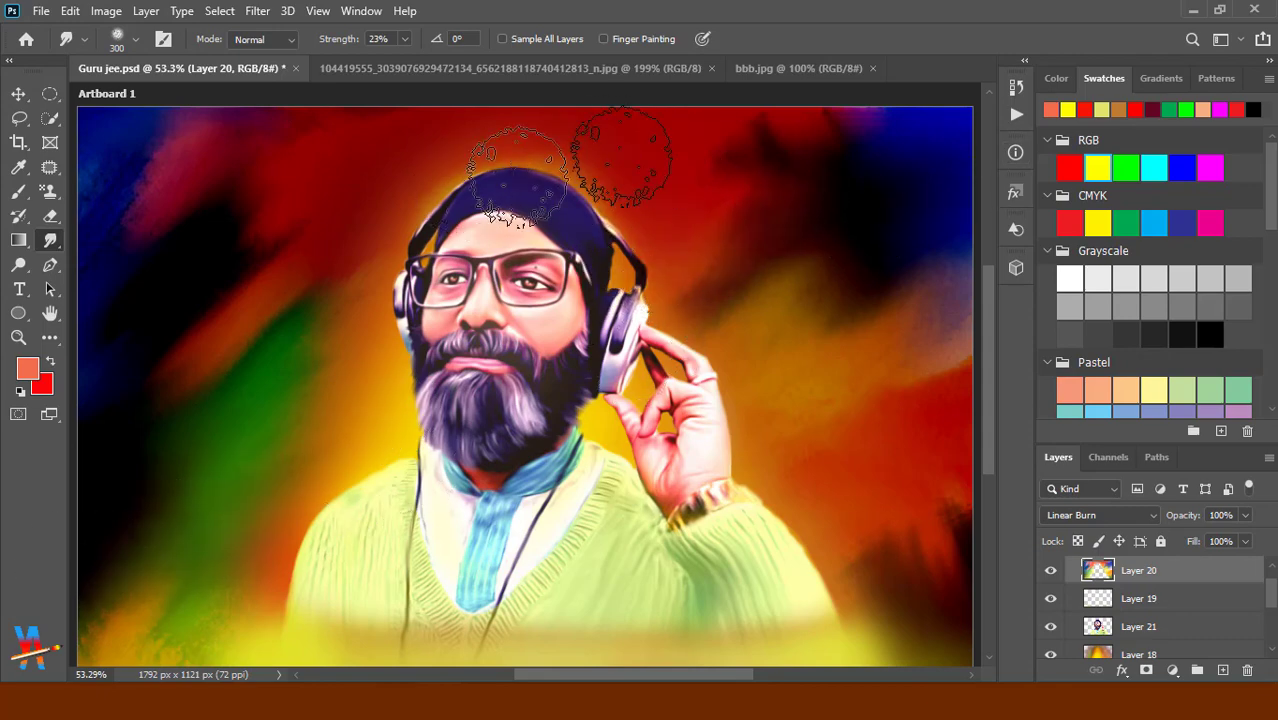
{"action": "key", "text": "ctrl+z"}
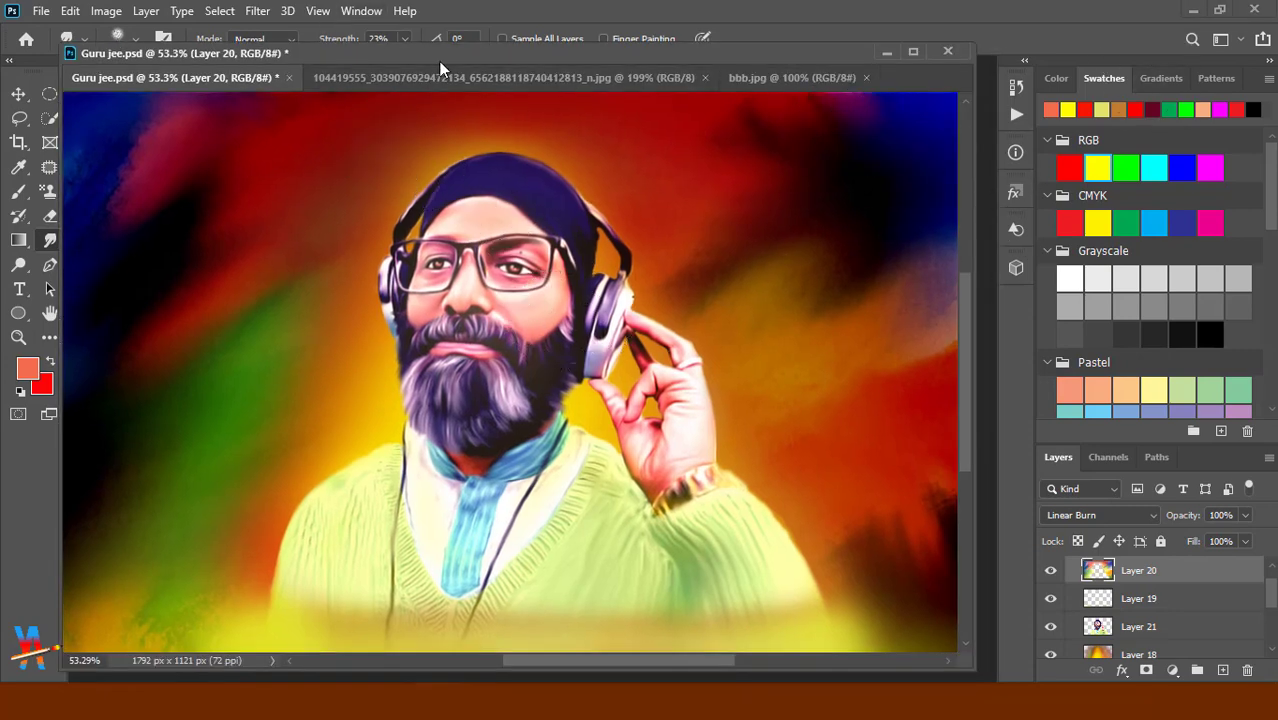
{"action": "left_click_drag", "start_coordinate": [440, 64], "coordinate": [444, 62]}
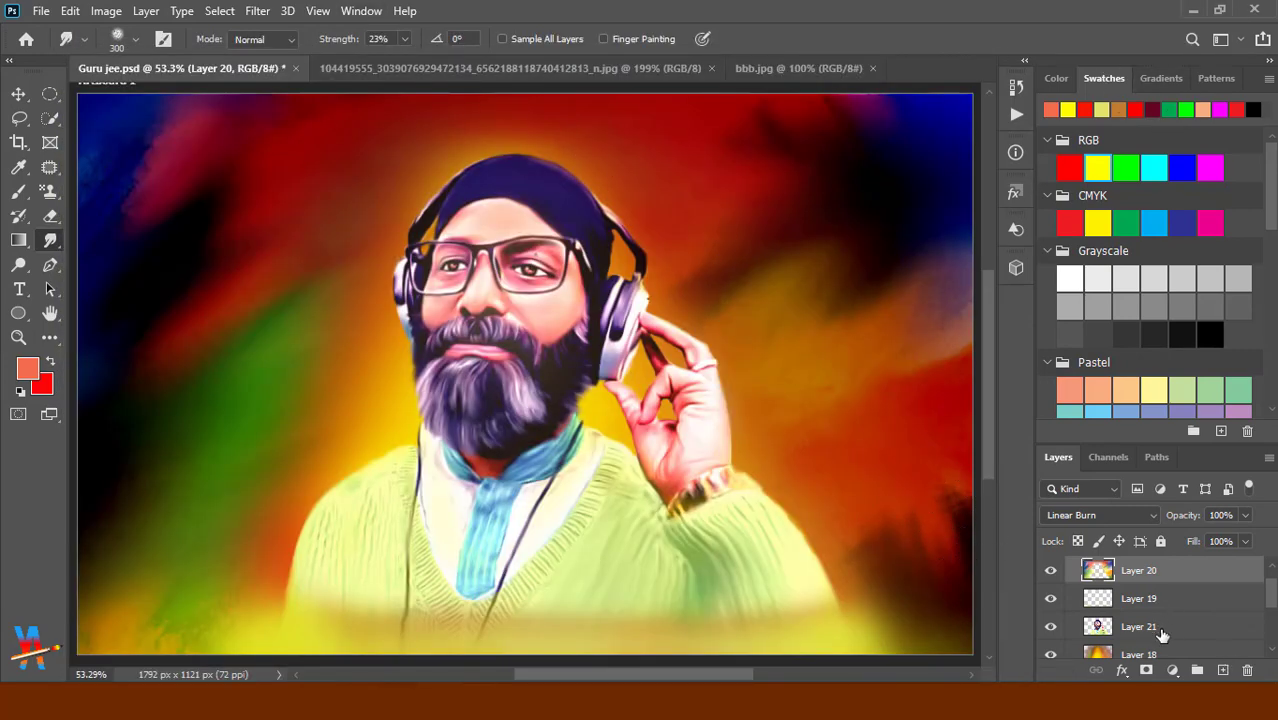
{"action": "left_click", "coordinate": [1160, 630]}
{"action": "left_click", "coordinate": [106, 11]}
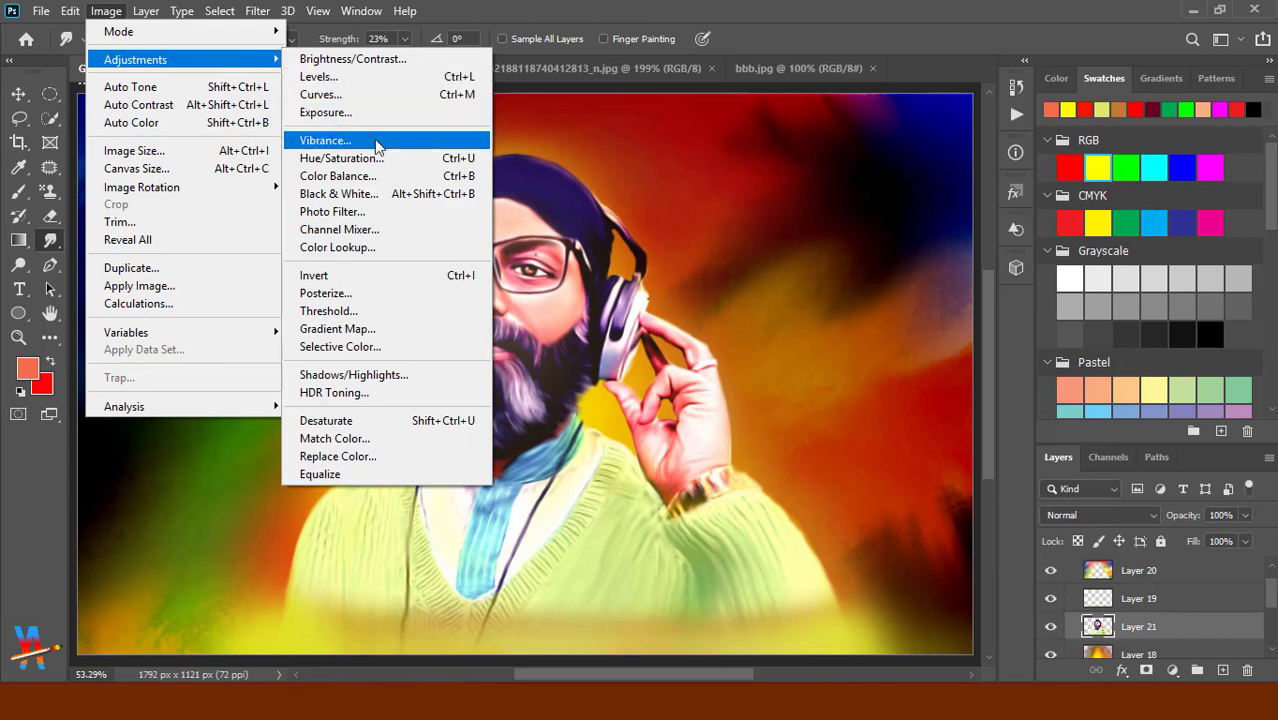
Apply Curves to Layer 21 with black input 53 and white input 232.
{"action": "left_click", "coordinate": [369, 94]}
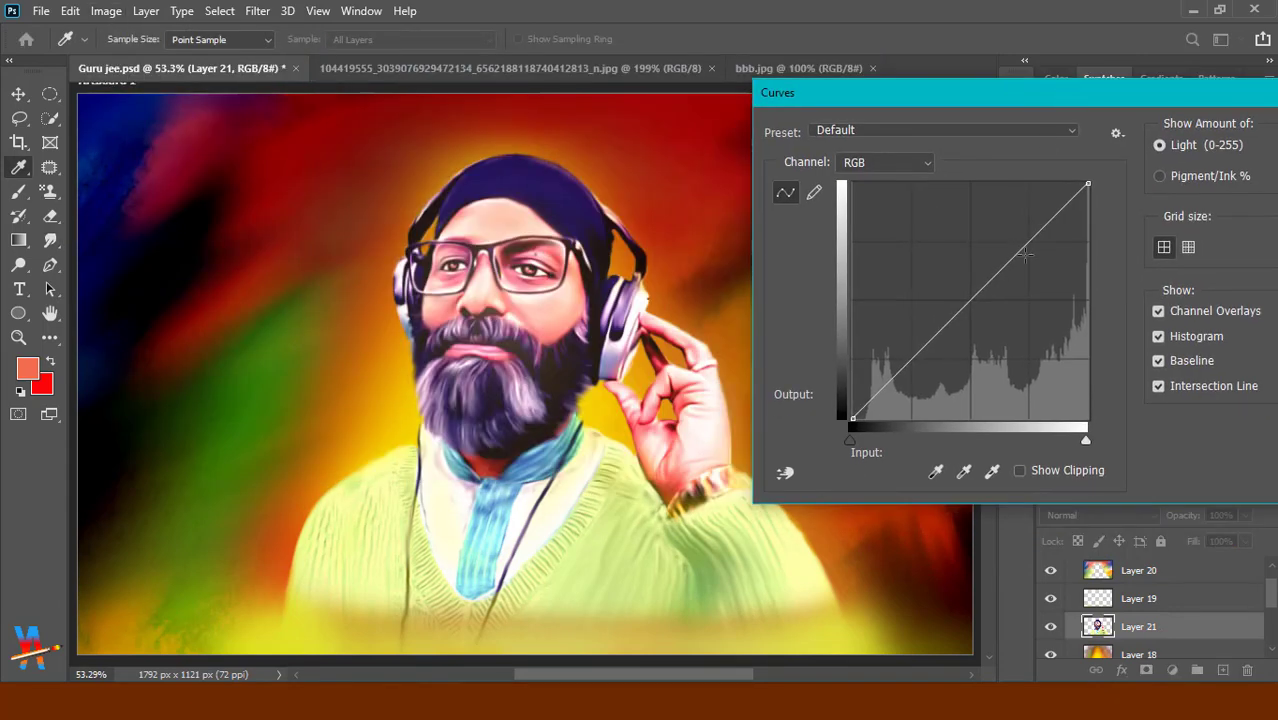
{"action": "left_click_drag", "start_coordinate": [851, 440], "coordinate": [899, 442]}
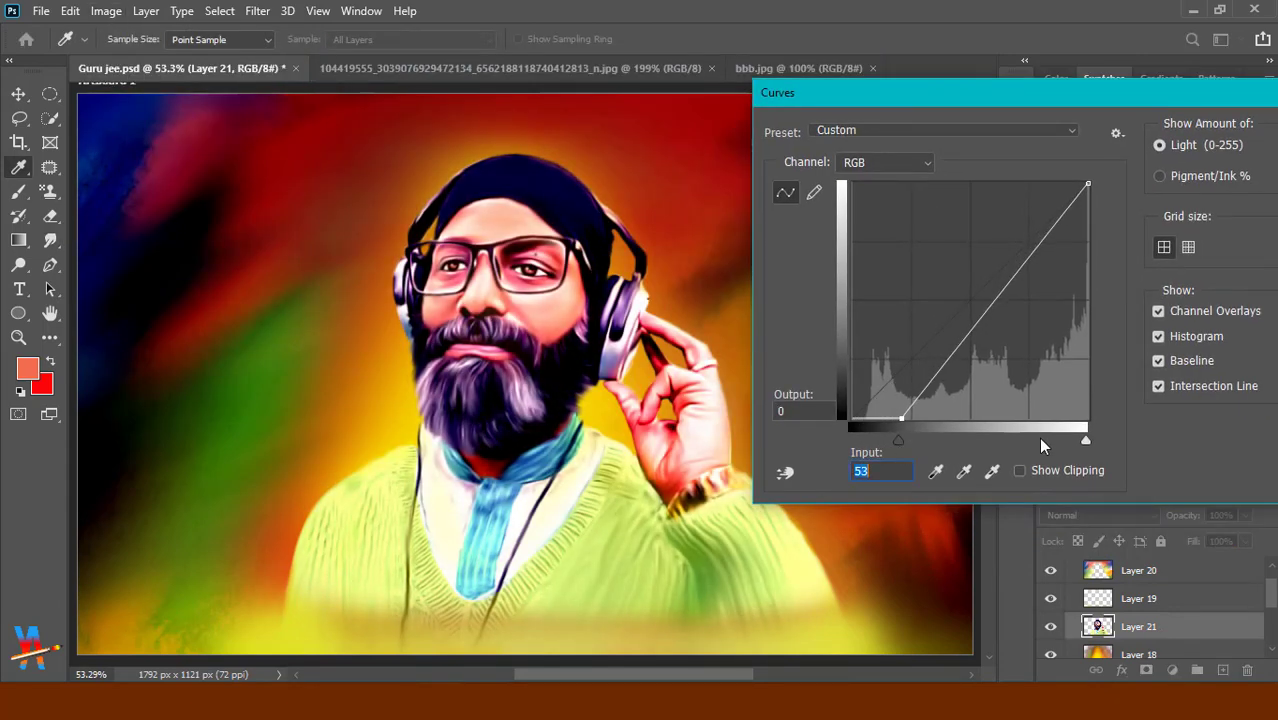
{"action": "left_click_drag", "start_coordinate": [1086, 441], "coordinate": [1065, 442]}
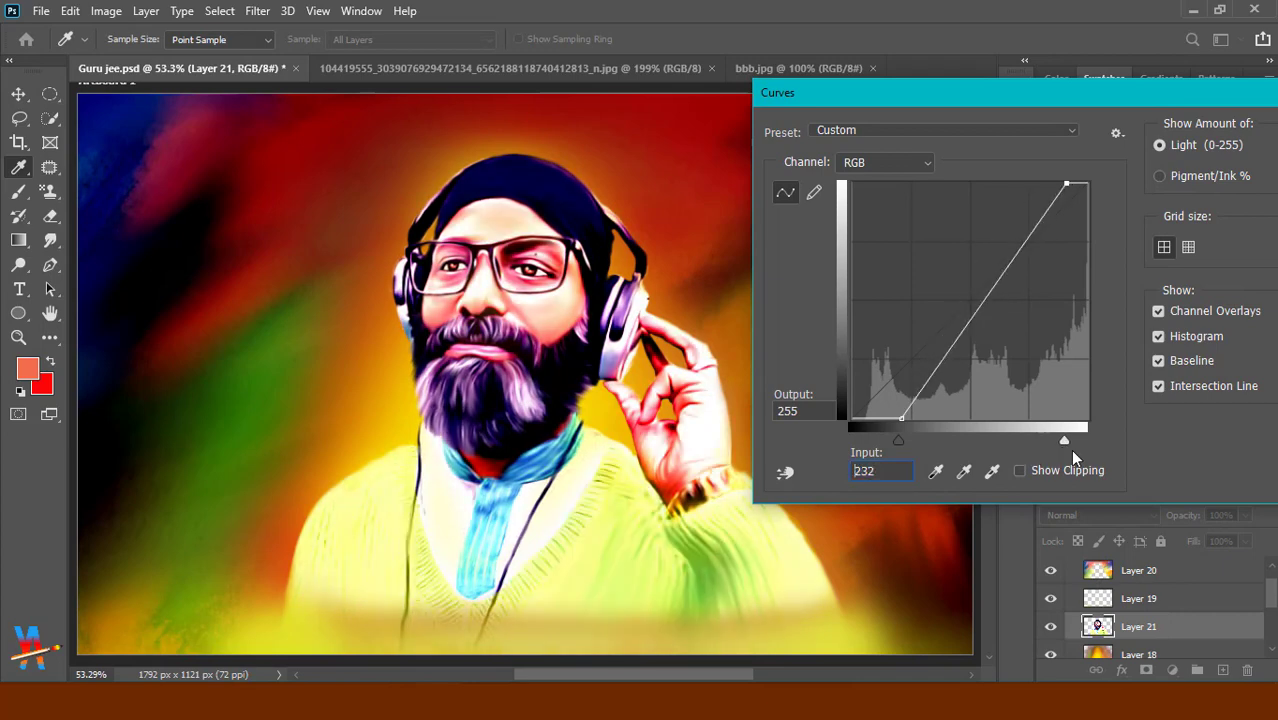
{"action": "left_click_drag", "start_coordinate": [1100, 92], "coordinate": [1008, 92]}
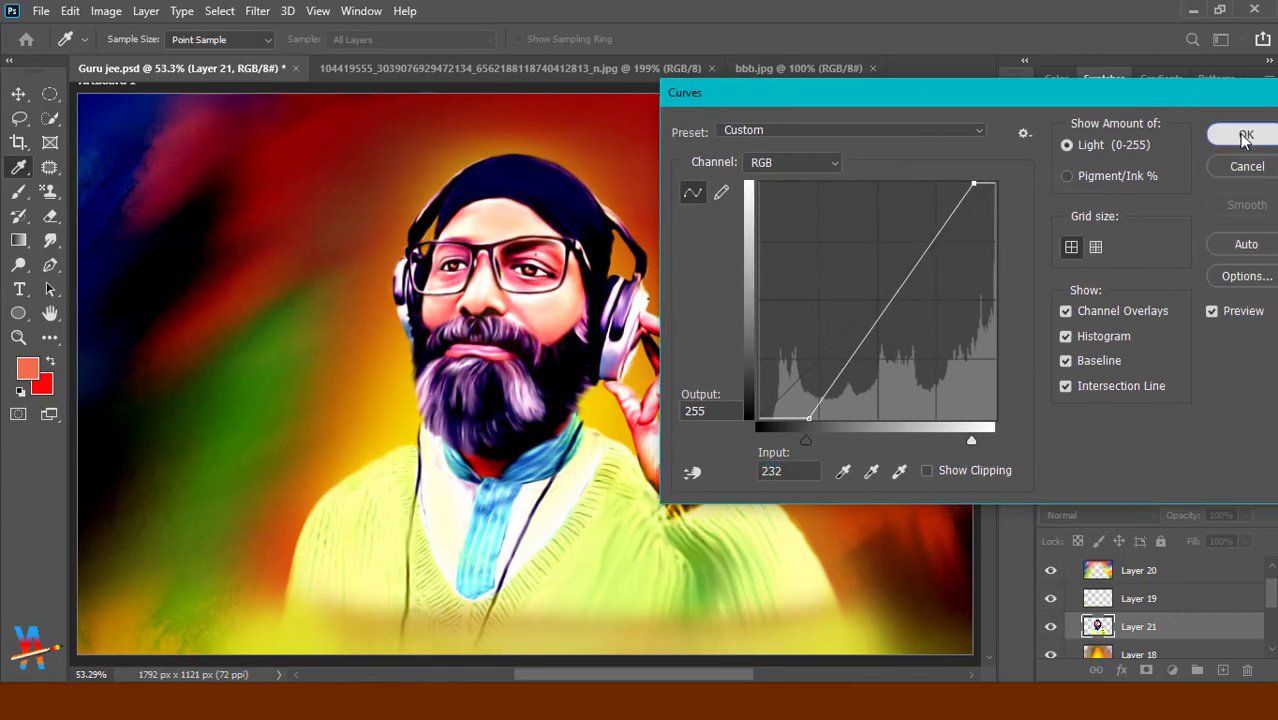
{"action": "left_click", "coordinate": [1245, 137]}
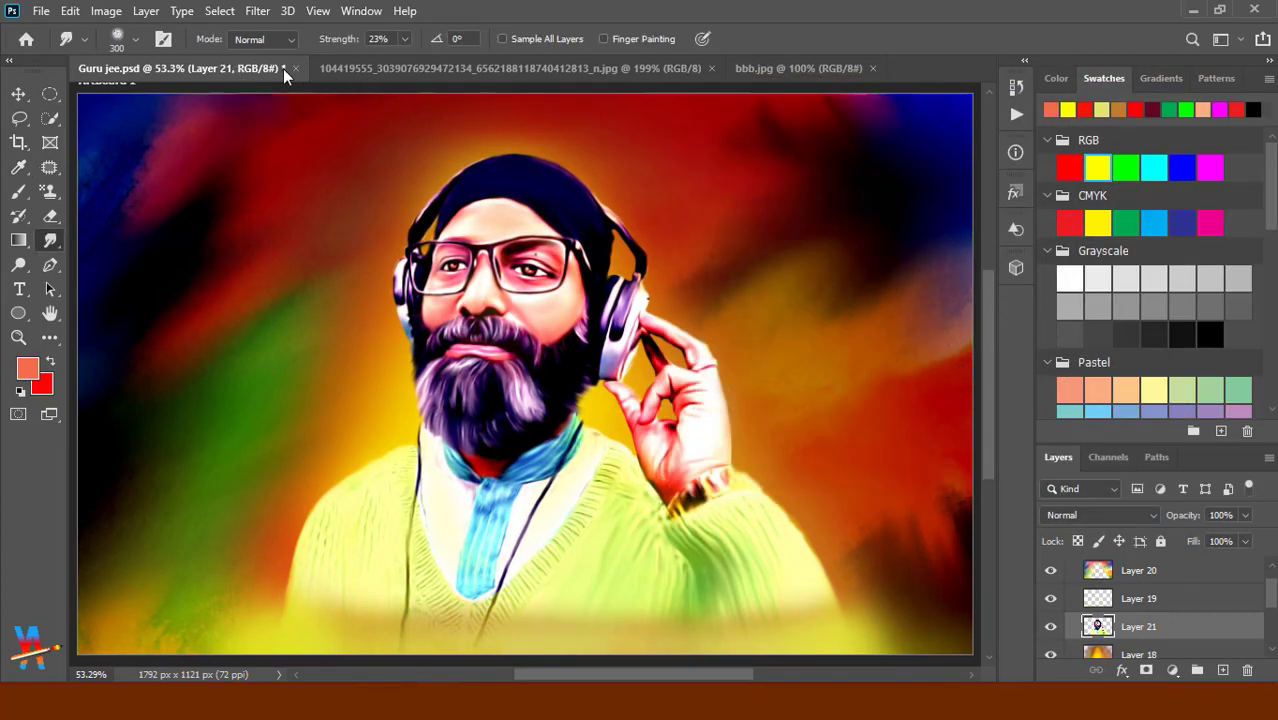
On Layer 20, smudge at 52% strength, size 150, left of the head and the left corners.
{"action": "left_click_drag", "start_coordinate": [443, 61], "coordinate": [430, 61]}
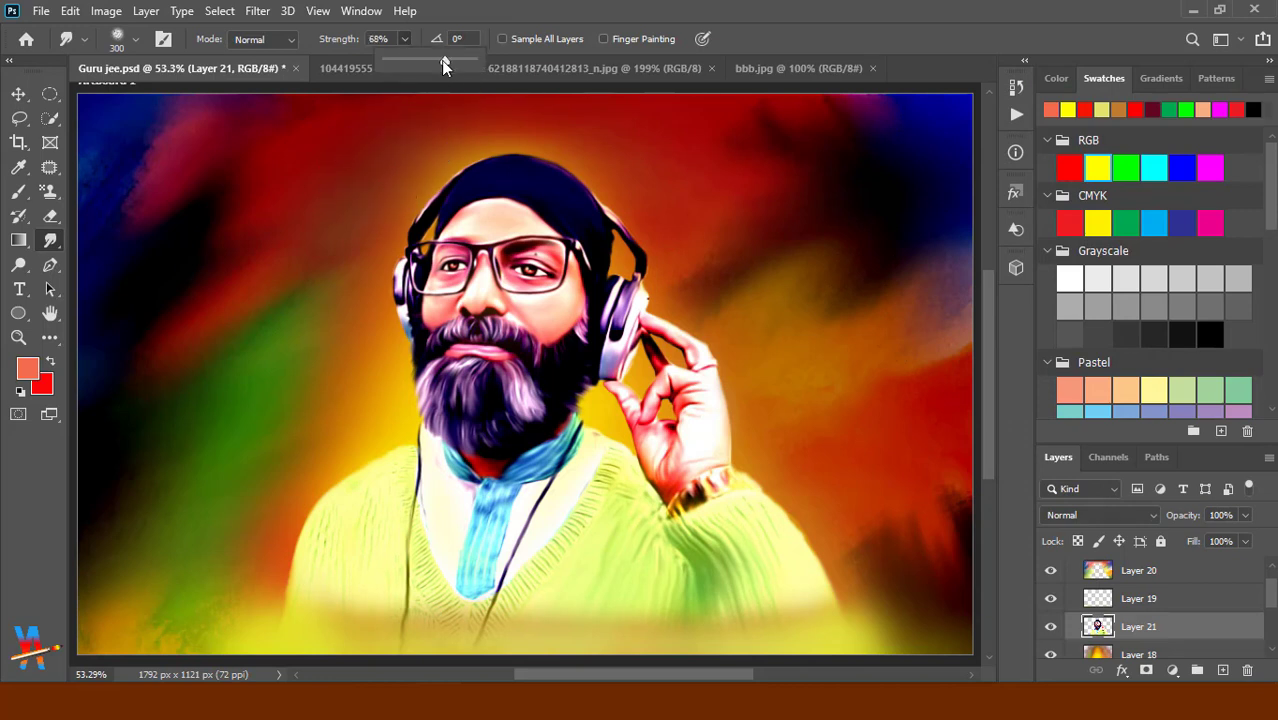
{"action": "key", "text": "bracketleft"}
{"action": "key", "text": "bracketleft"}
{"action": "key", "text": "bracketleft"}
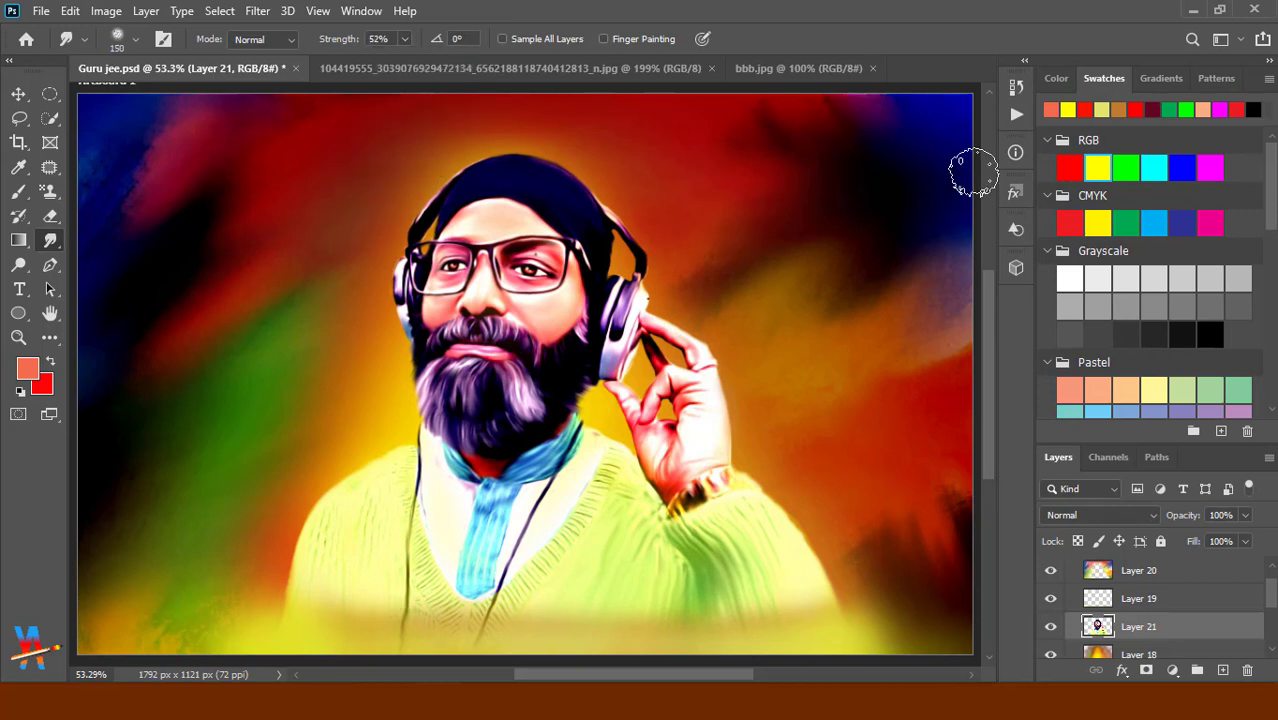
{"action": "left_click", "coordinate": [1150, 571]}
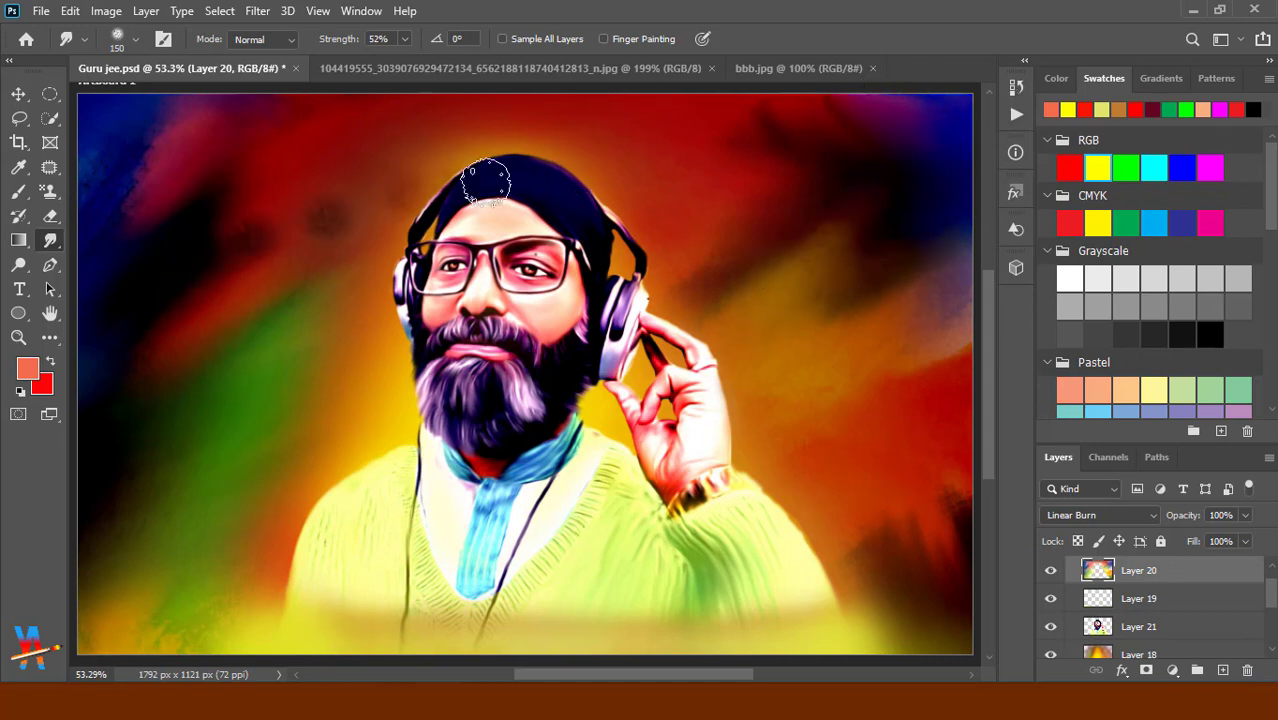
{"action": "left_click_drag", "start_coordinate": [428, 185], "coordinate": [412, 133]}
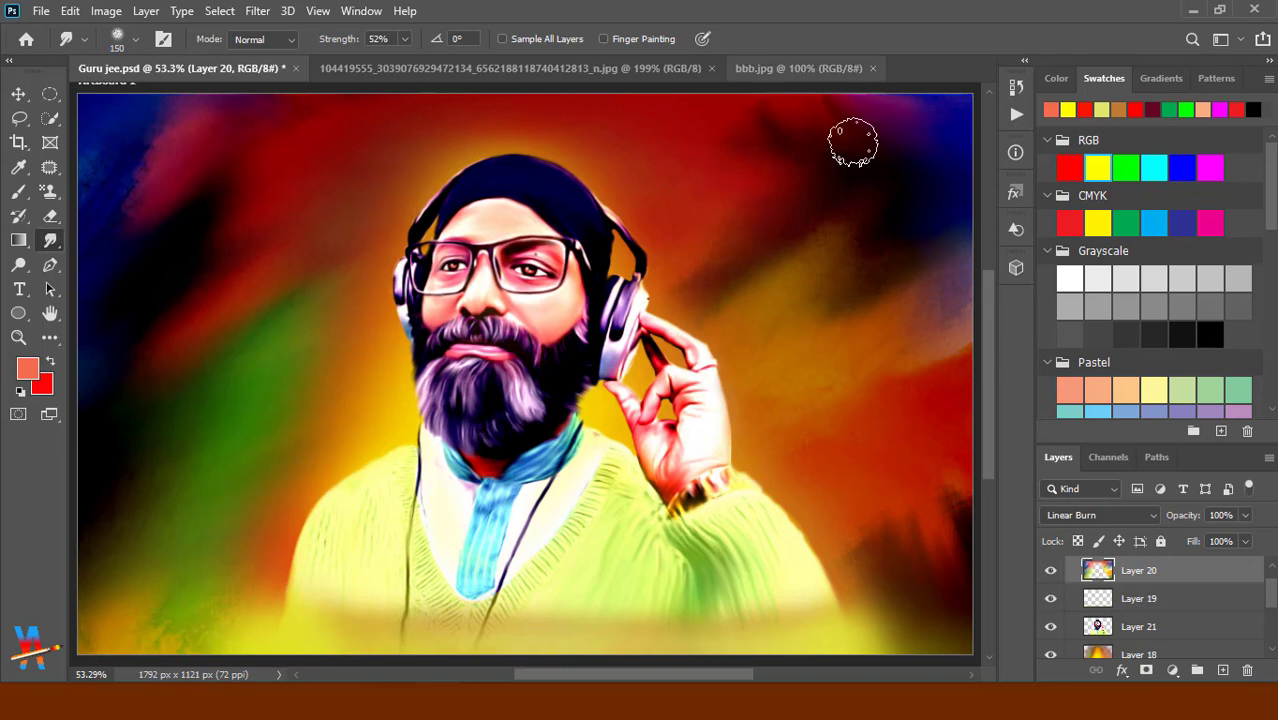
{"action": "left_click_drag", "start_coordinate": [185, 175], "coordinate": [163, 374]}
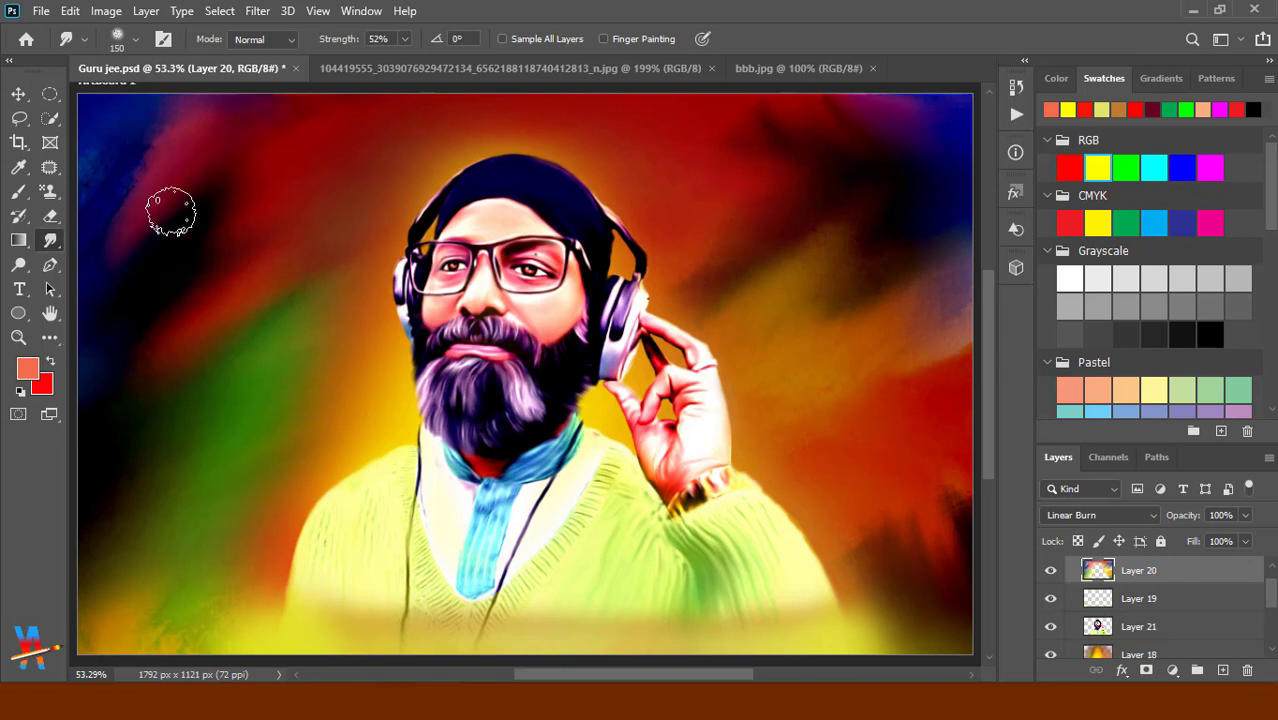
{"action": "left_click_drag", "start_coordinate": [279, 495], "coordinate": [119, 605]}
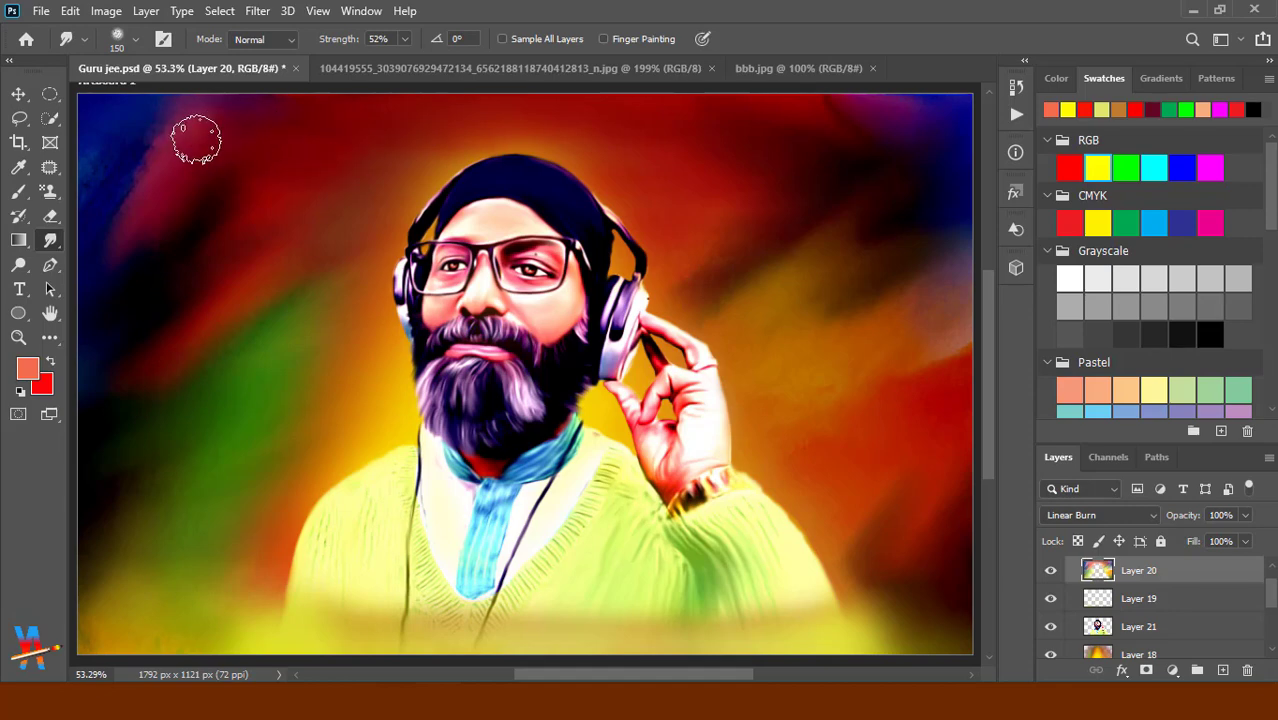
{"action": "left_click_drag", "start_coordinate": [194, 134], "coordinate": [120, 142]}
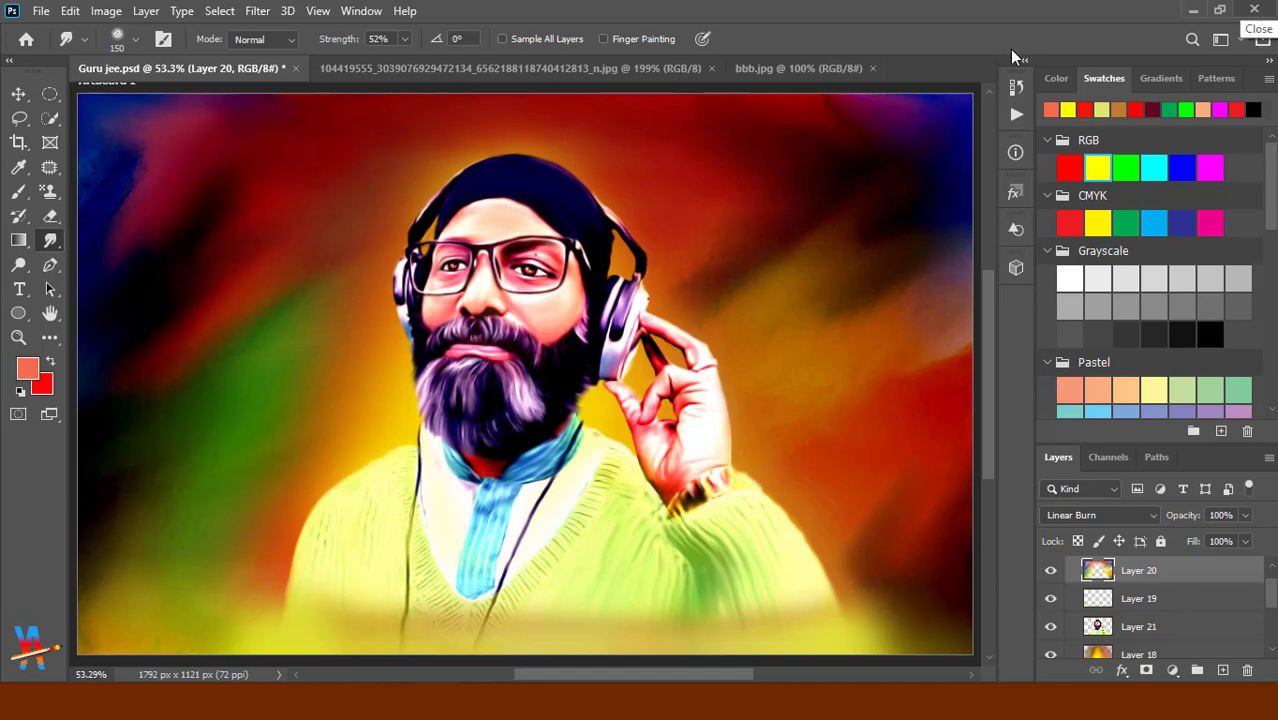
Close the extra reference photo tabs, including bbb.jpg.
{"action": "left_click", "coordinate": [490, 69]}
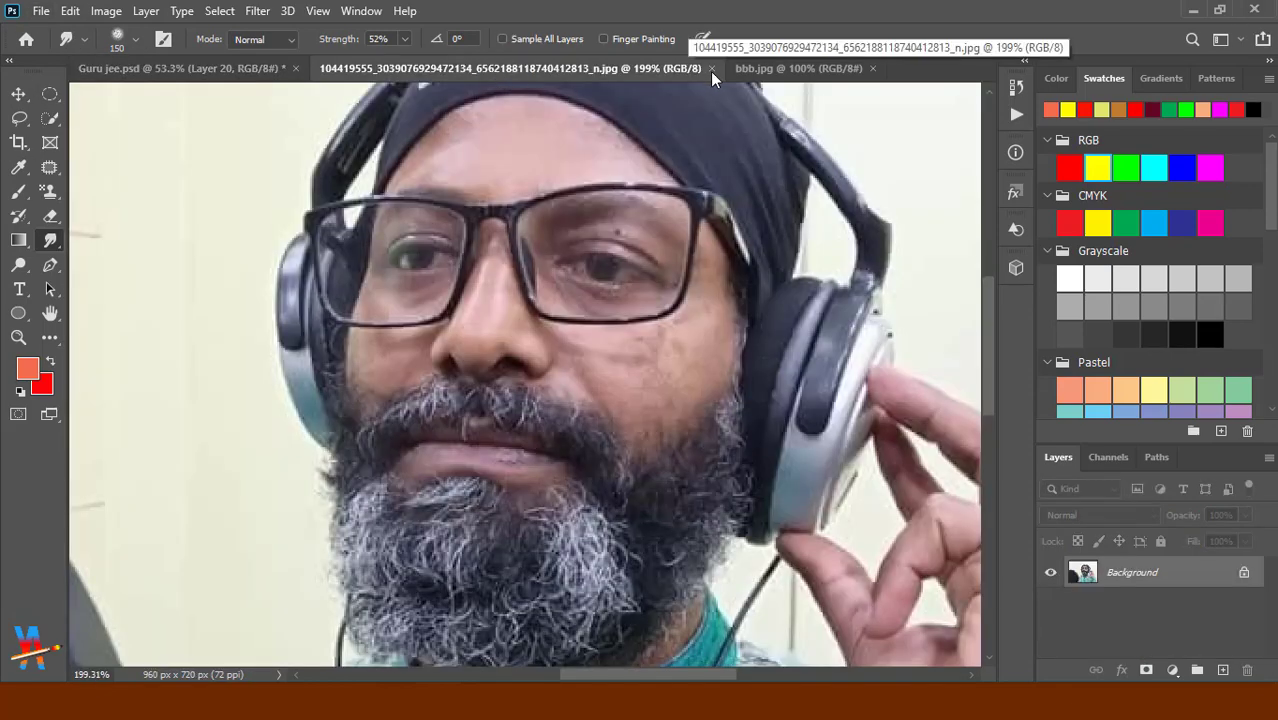
{"action": "left_click", "coordinate": [712, 68]}
{"action": "left_click", "coordinate": [412, 68]}
{"action": "left_click", "coordinate": [461, 68]}
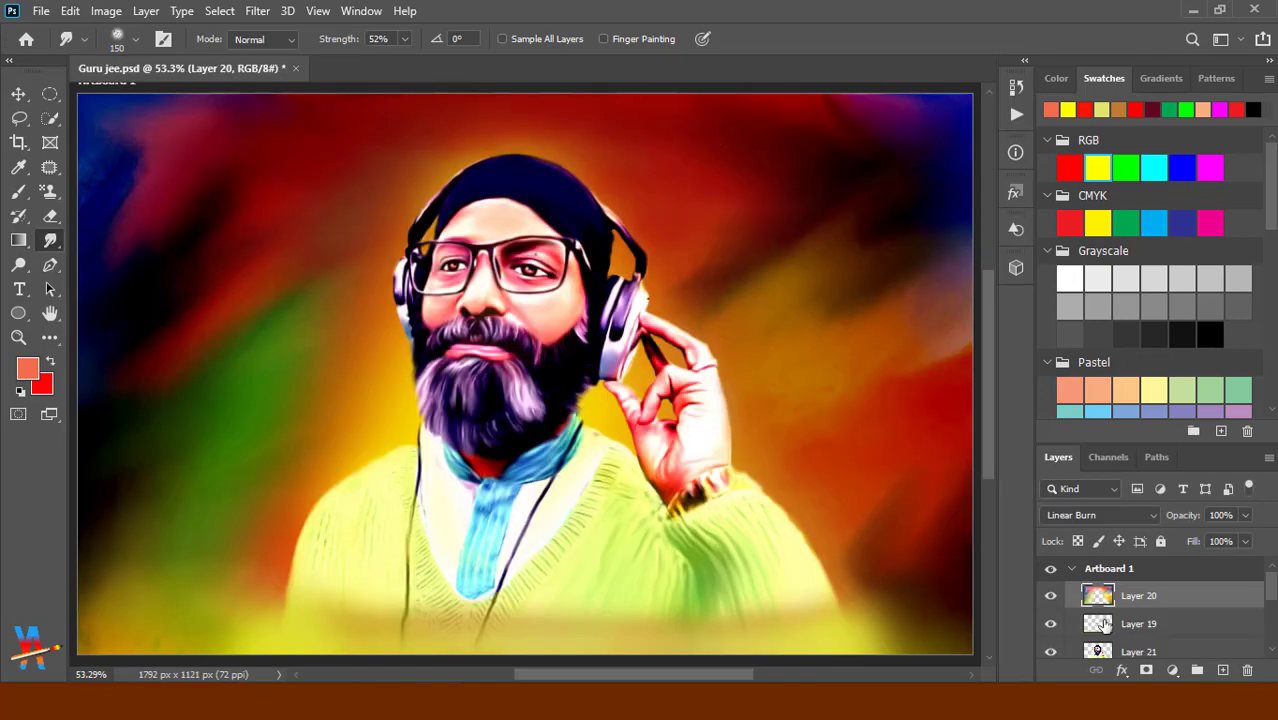
Open YA LOGO NEW.png from the Desktop's Ai images folder.
{"action": "left_click", "coordinate": [41, 10]}
{"action": "left_click", "coordinate": [68, 49]}
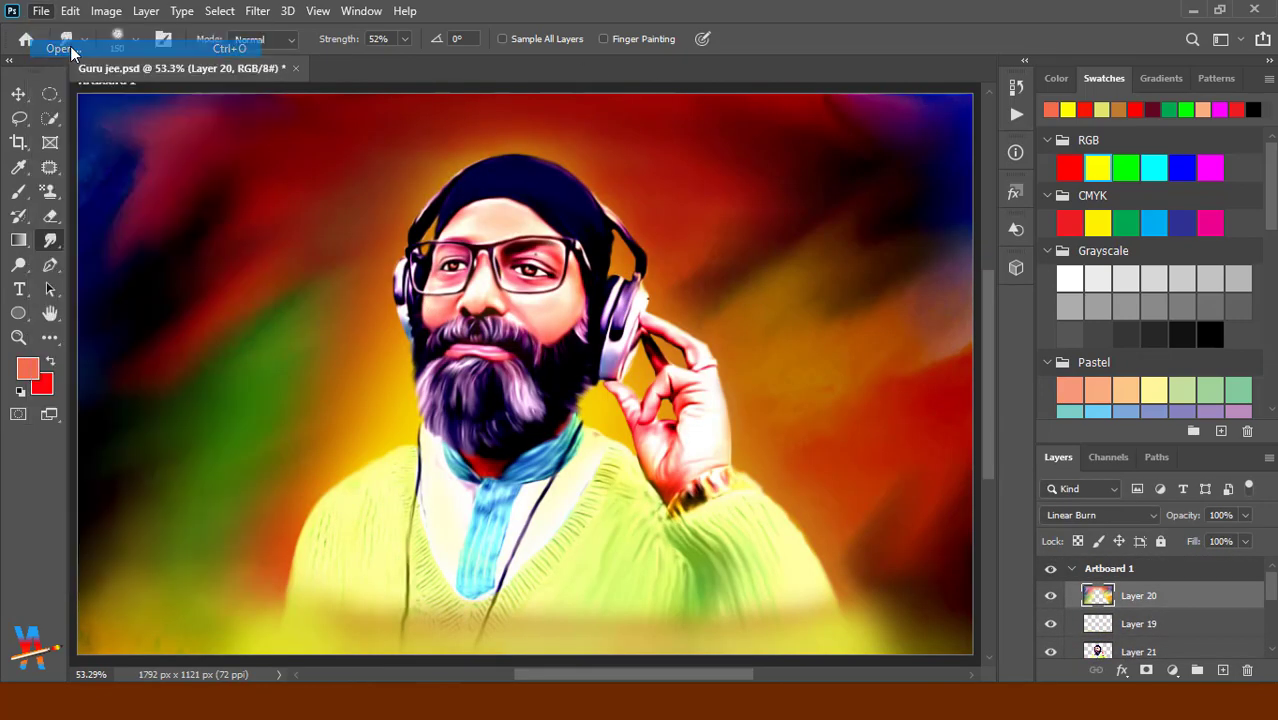
{"action": "left_click", "coordinate": [77, 349]}
{"action": "double_click", "coordinate": [225, 150]}
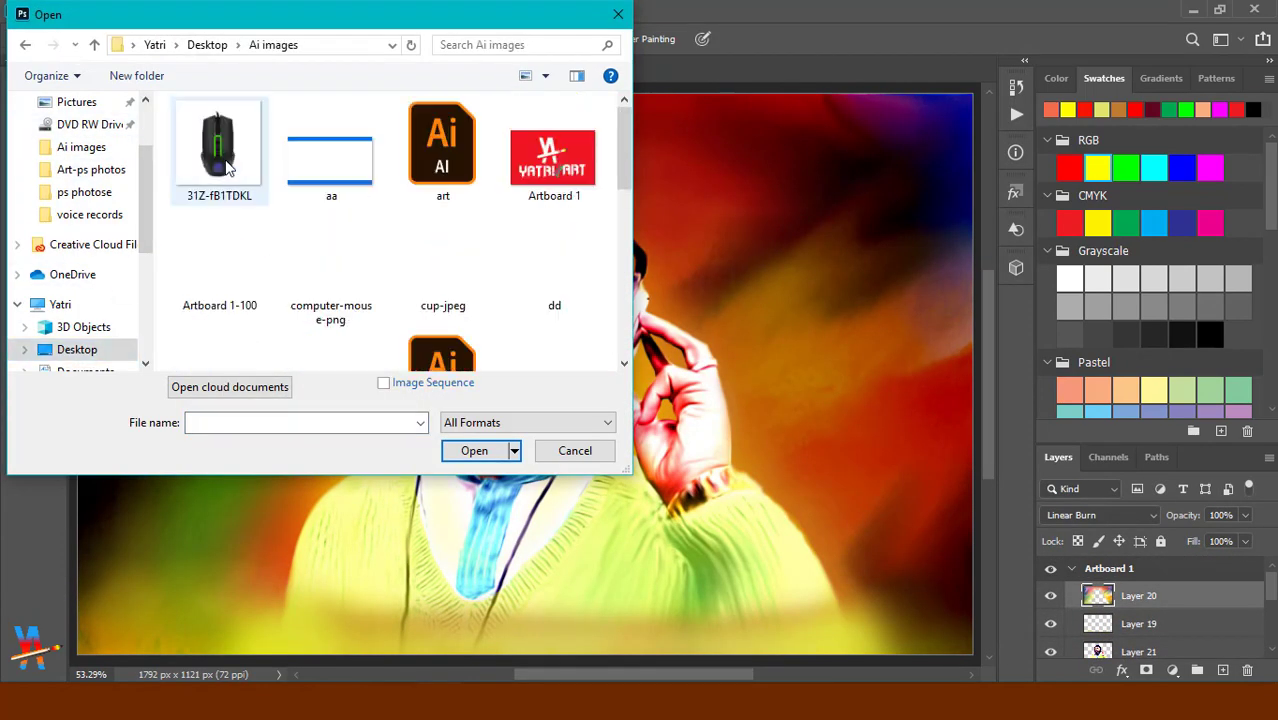
{"action": "scroll", "coordinate": [337, 271], "scroll_direction": "down", "scroll_amount": 5}
{"action": "left_click", "coordinate": [430, 215]}
{"action": "left_click", "coordinate": [474, 450]}
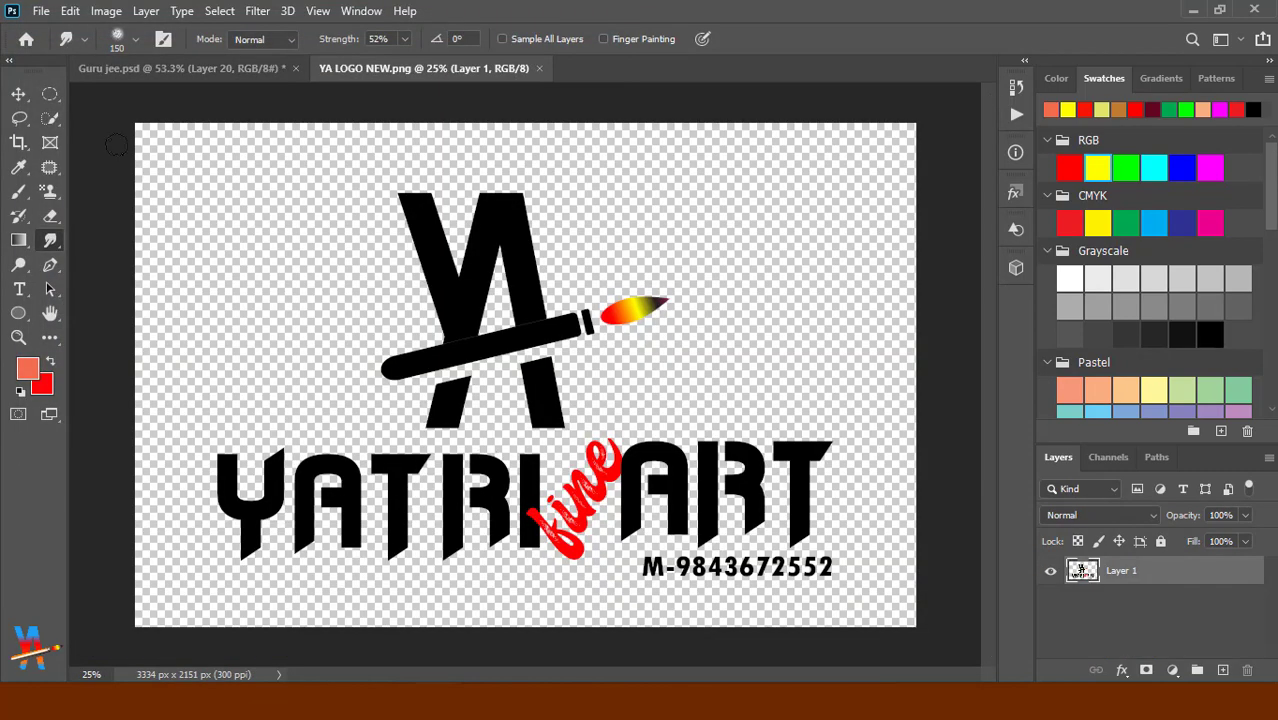
Bring the logo into the portrait, shrink it to about half size, and place it bottom-right.
{"action": "key", "text": "v"}
{"action": "left_click_drag", "start_coordinate": [458, 311], "coordinate": [790, 537]}
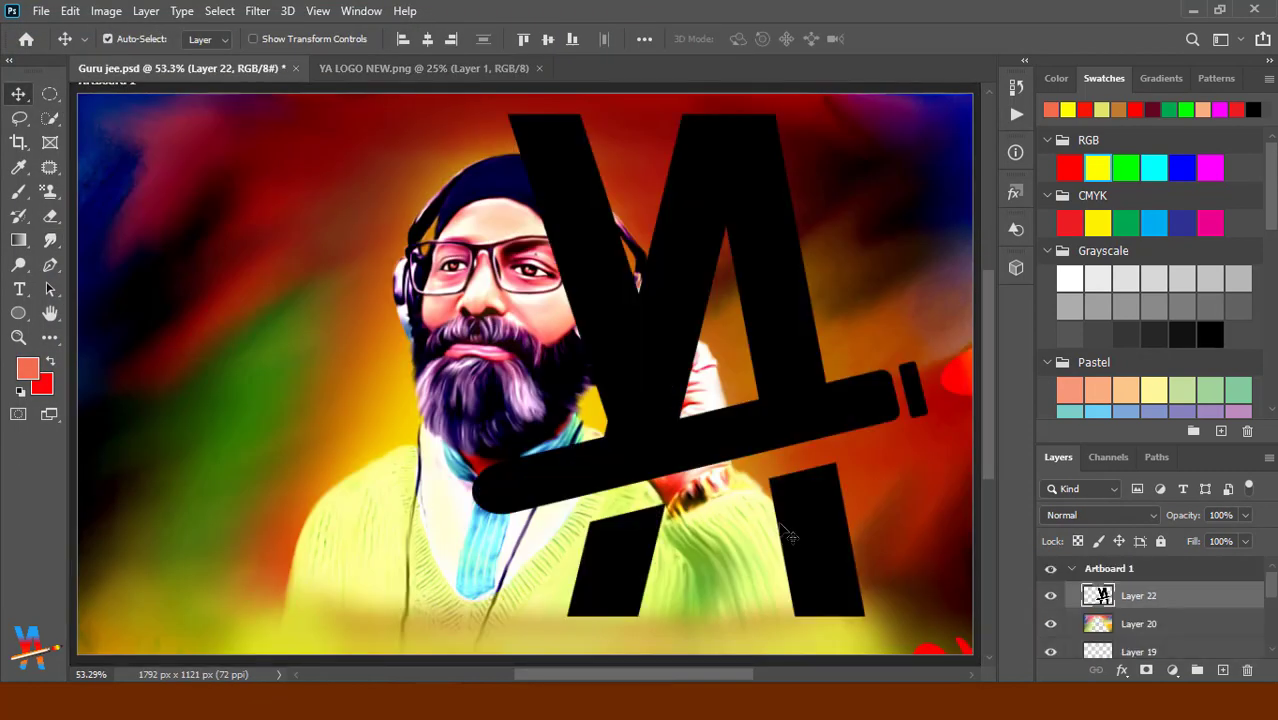
{"action": "key", "text": "ctrl+t"}
{"action": "left_click_drag", "start_coordinate": [123, 114], "coordinate": [202, 162]}
{"action": "mouse_move", "coordinate": [257, 220]}
{"action": "left_mouse_down"}
{"action": "mouse_move", "coordinate": [585, 392]}
{"action": "mouse_move", "coordinate": [241, 221]}
{"action": "mouse_move", "coordinate": [806, 606]}
{"action": "mouse_move", "coordinate": [858, 628]}
{"action": "left_mouse_up"}
{"action": "key", "text": "Return"}
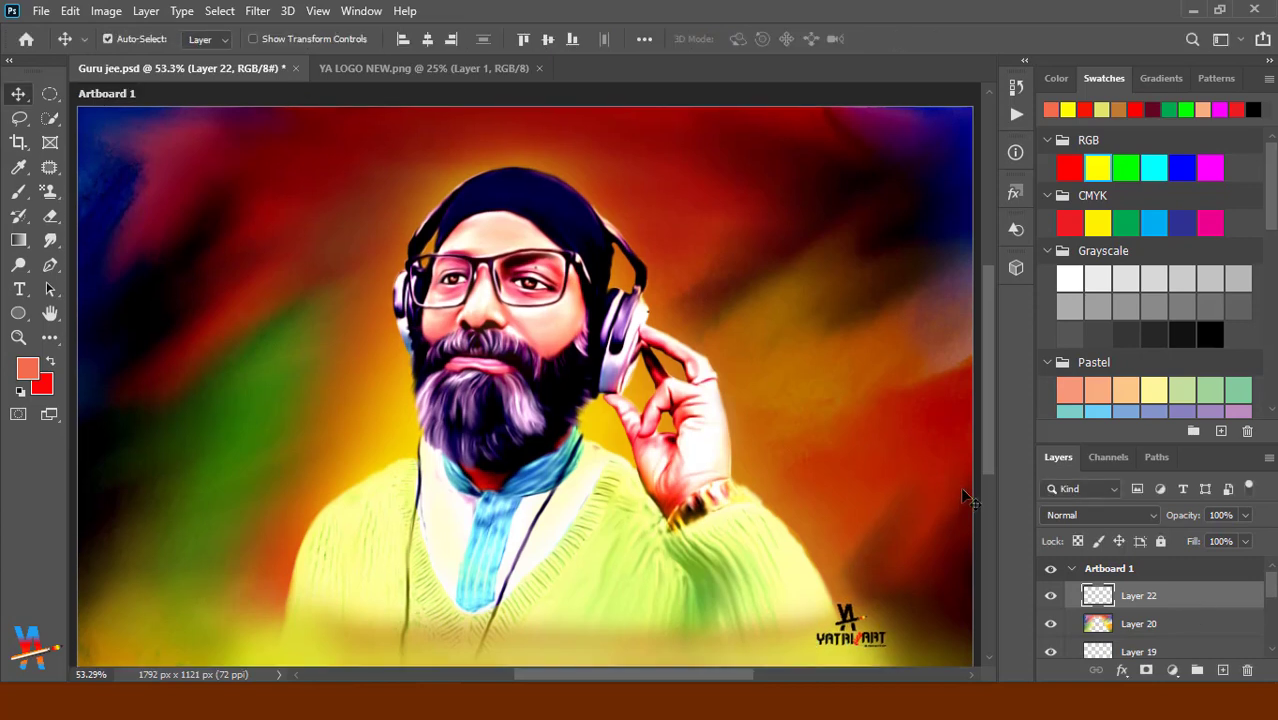
Crop a little off the artboard's top and bottom edges, then reselect Layer 20.
{"action": "scroll", "coordinate": [987, 434], "scroll_direction": "down", "scroll_amount": 1}
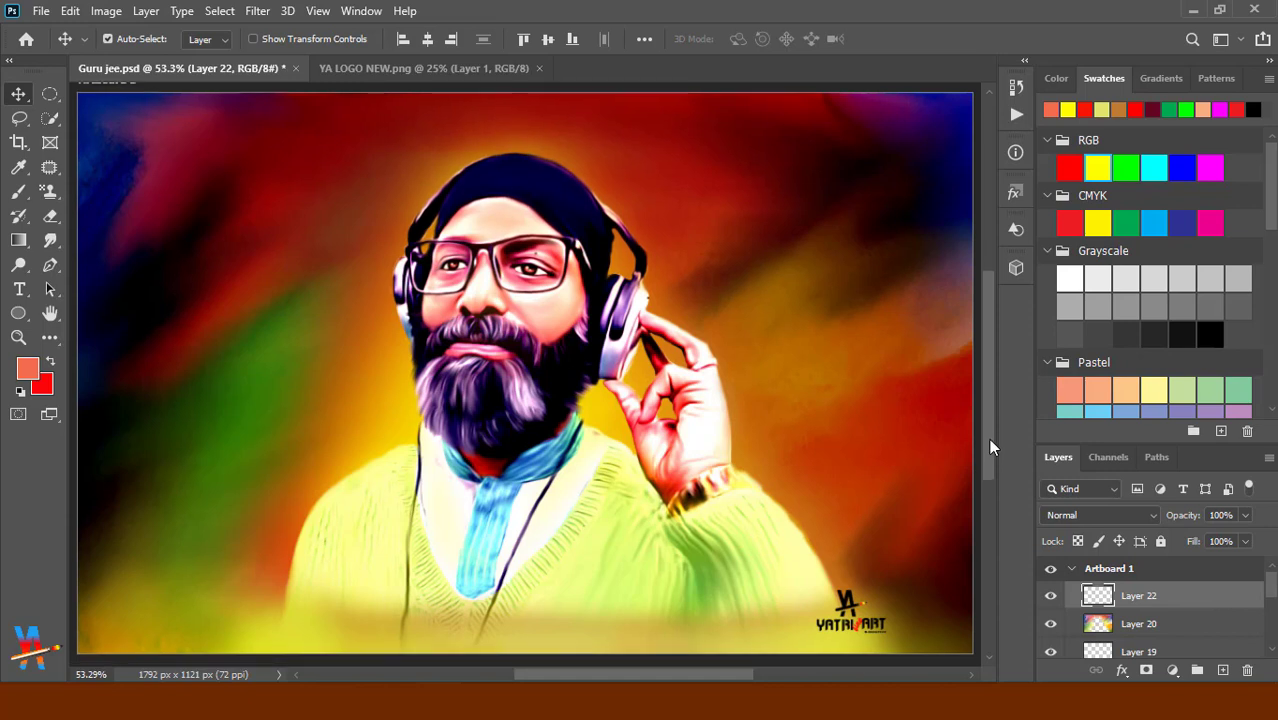
{"action": "key", "text": "c"}
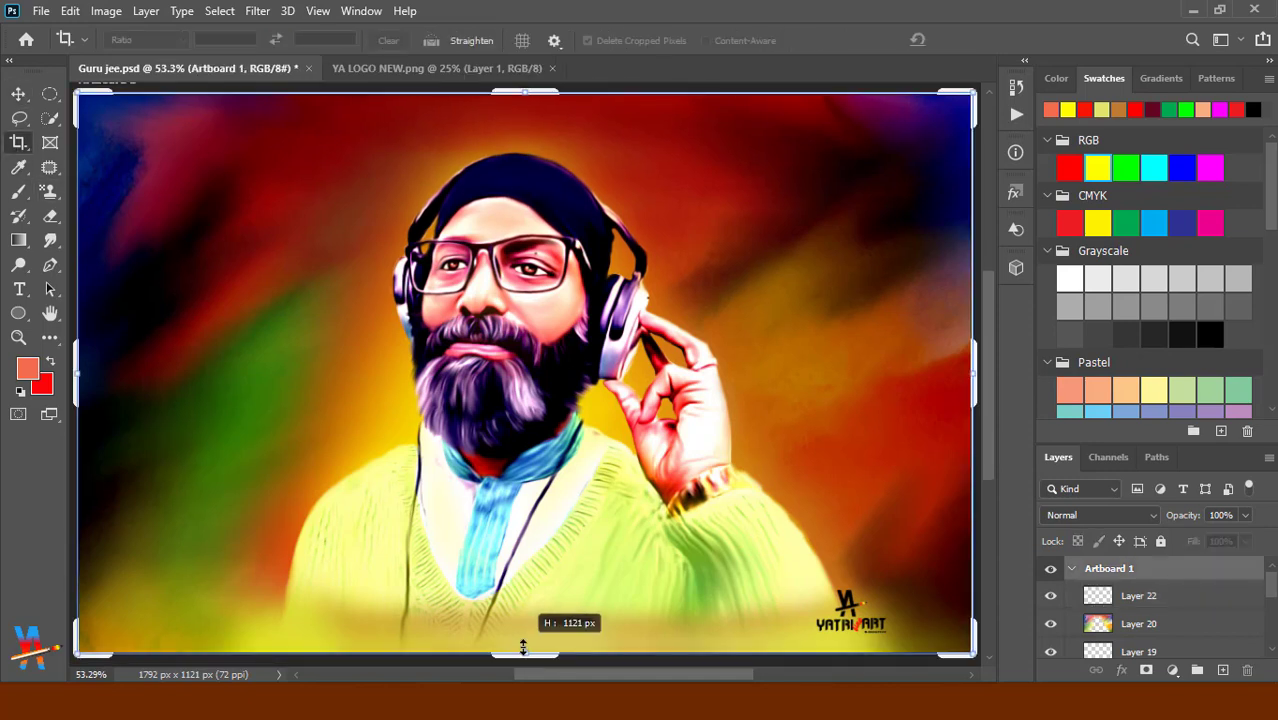
{"action": "left_click_drag", "start_coordinate": [522, 648], "coordinate": [523, 639]}
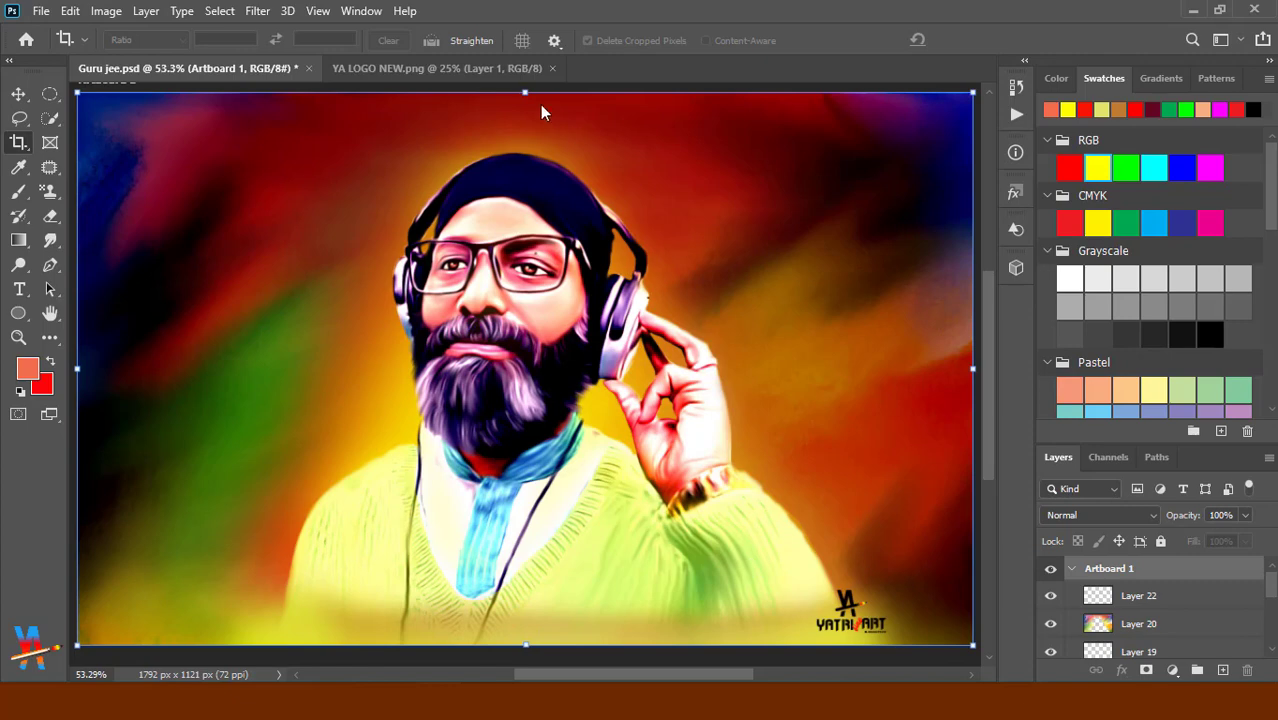
{"action": "left_click_drag", "start_coordinate": [541, 104], "coordinate": [541, 117]}
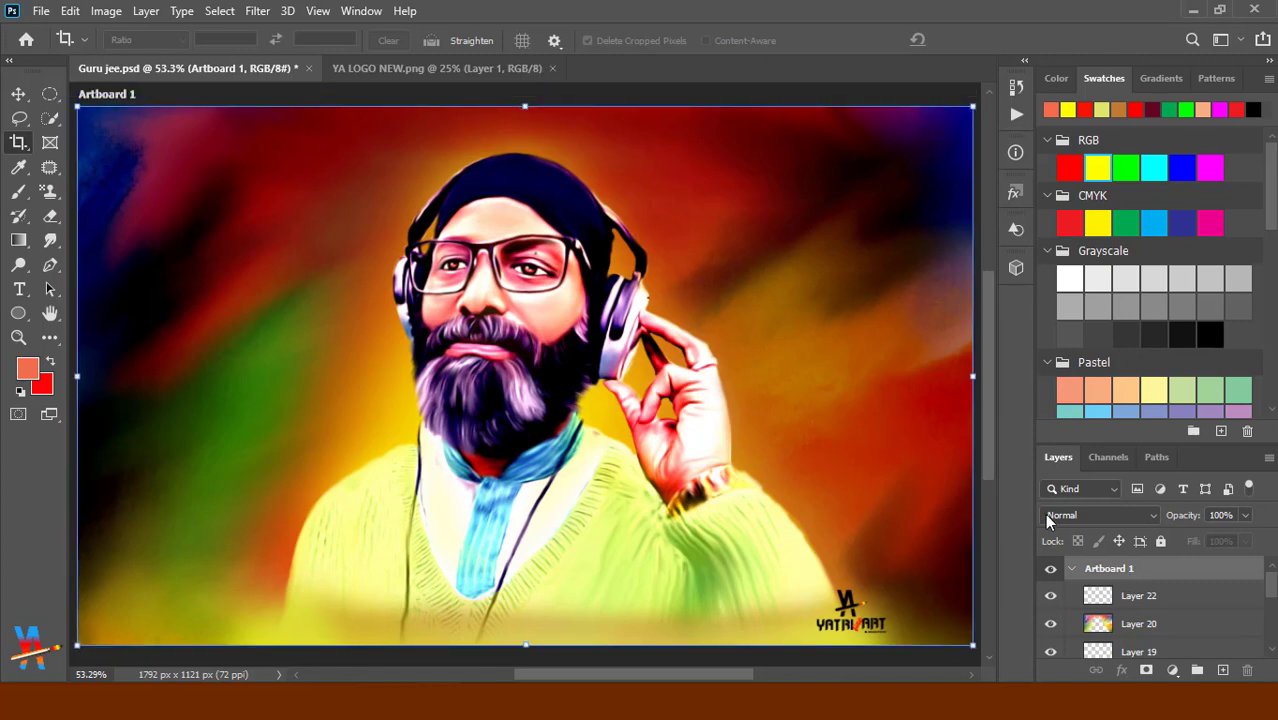
{"action": "key", "text": "v"}
{"action": "left_click", "coordinate": [1155, 626]}
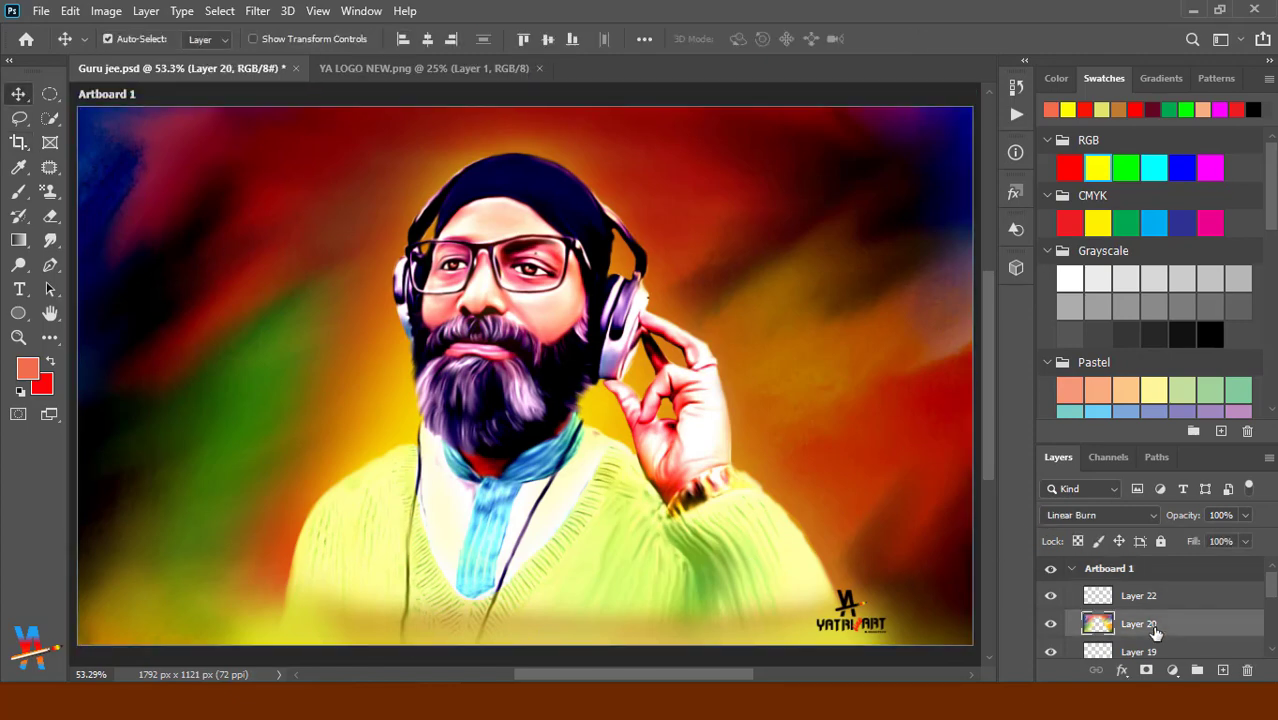